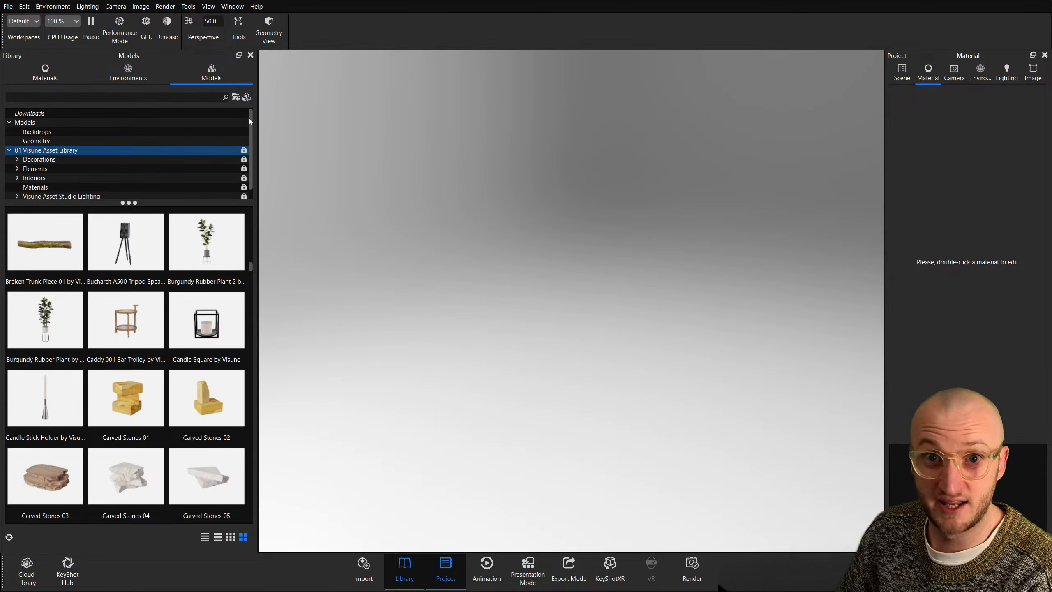
{"action": "left_click", "coordinate": [24, 6]}
{"action": "mouse_move", "coordinate": [53, 73]}
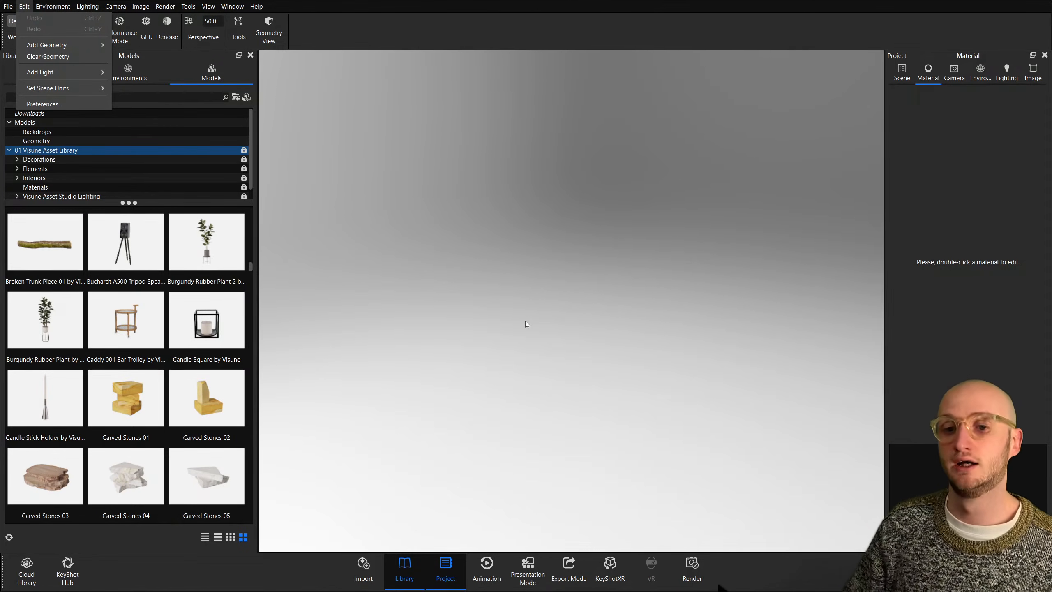
{"action": "key", "text": "Escape"}
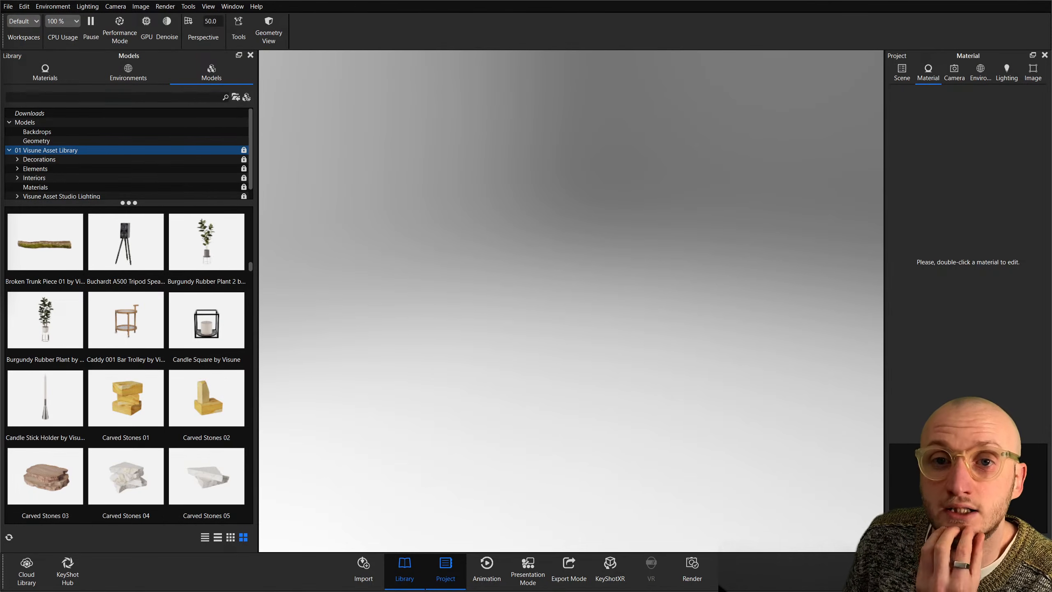
Open the Moncler scene file from the Desktop without saving the changes in the current scene.
{"action": "left_click", "coordinate": [8, 7]}
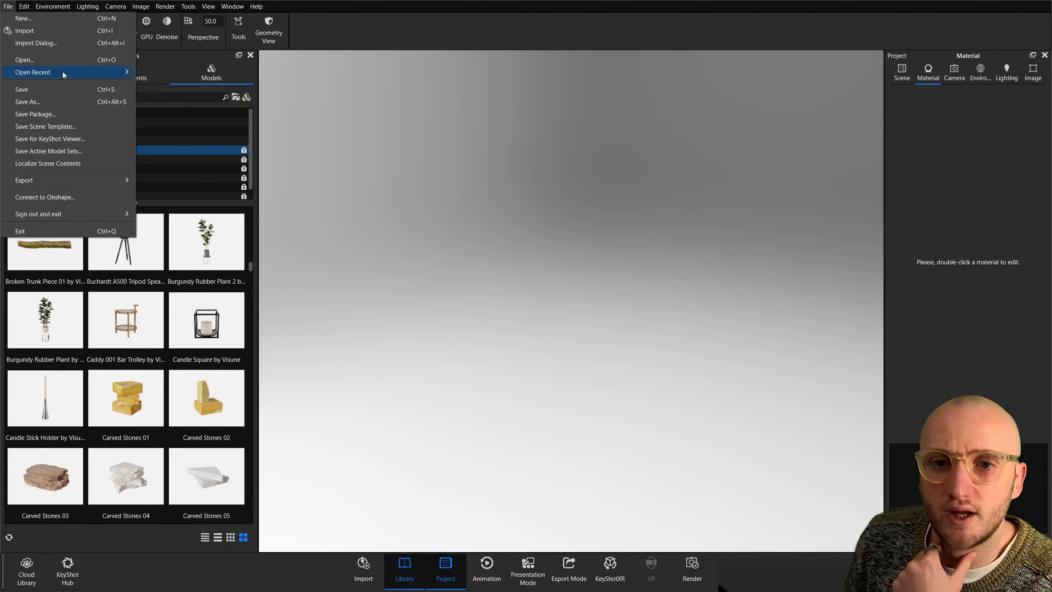
{"action": "left_click", "coordinate": [62, 59]}
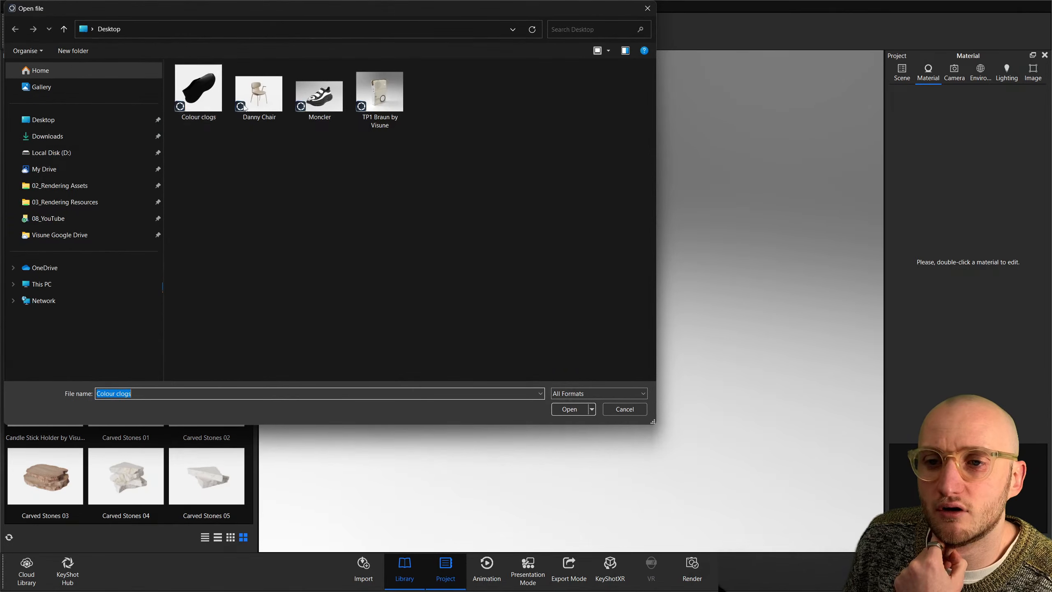
{"action": "left_click_drag", "start_coordinate": [296, 11], "coordinate": [501, 74]}
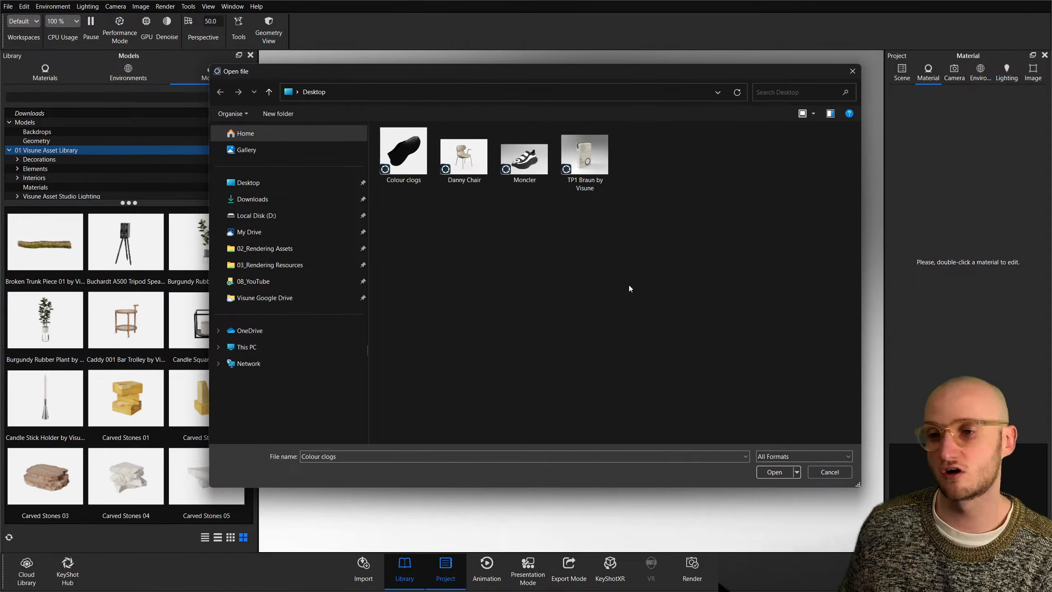
{"action": "left_click", "coordinate": [416, 178]}
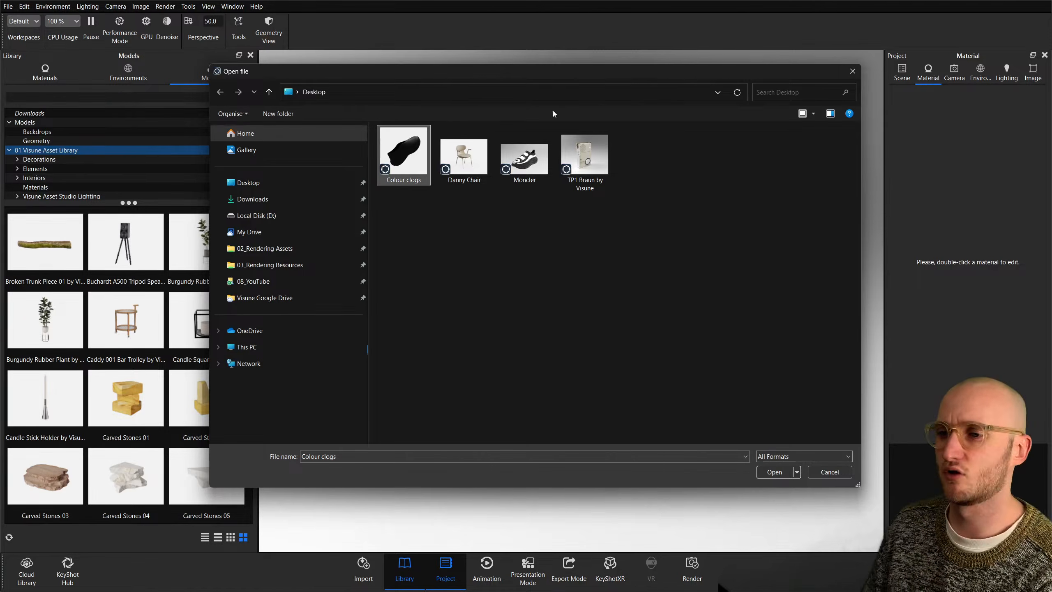
{"action": "left_click", "coordinate": [547, 155]}
{"action": "left_click", "coordinate": [455, 161]}
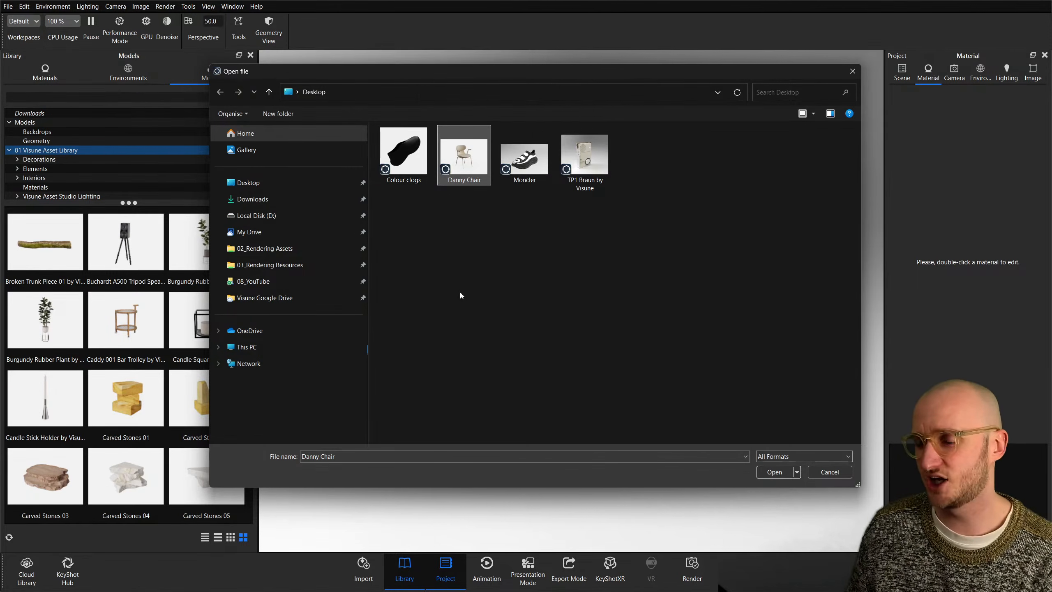
{"action": "scroll", "coordinate": [482, 234], "scroll_direction": "up", "scroll_amount": 2, "text": "ctrl"}
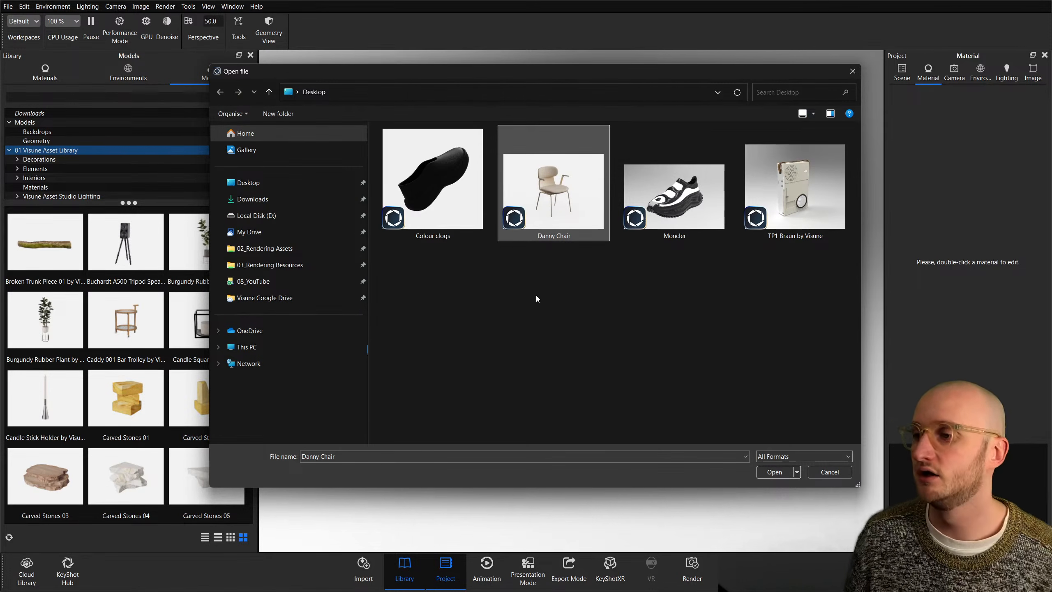
{"action": "left_click", "coordinate": [793, 187]}
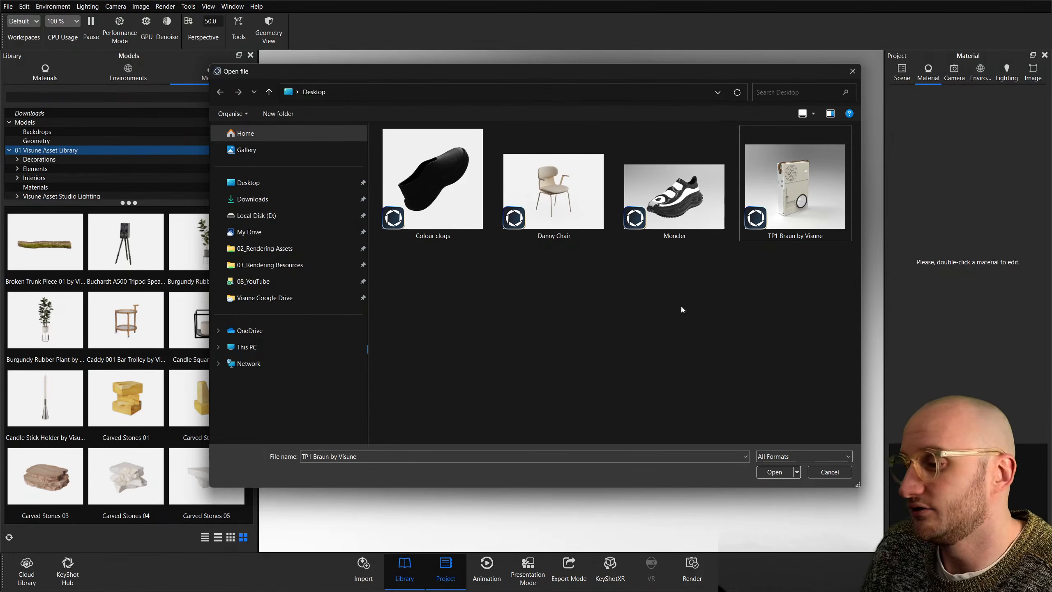
{"action": "left_click", "coordinate": [703, 187]}
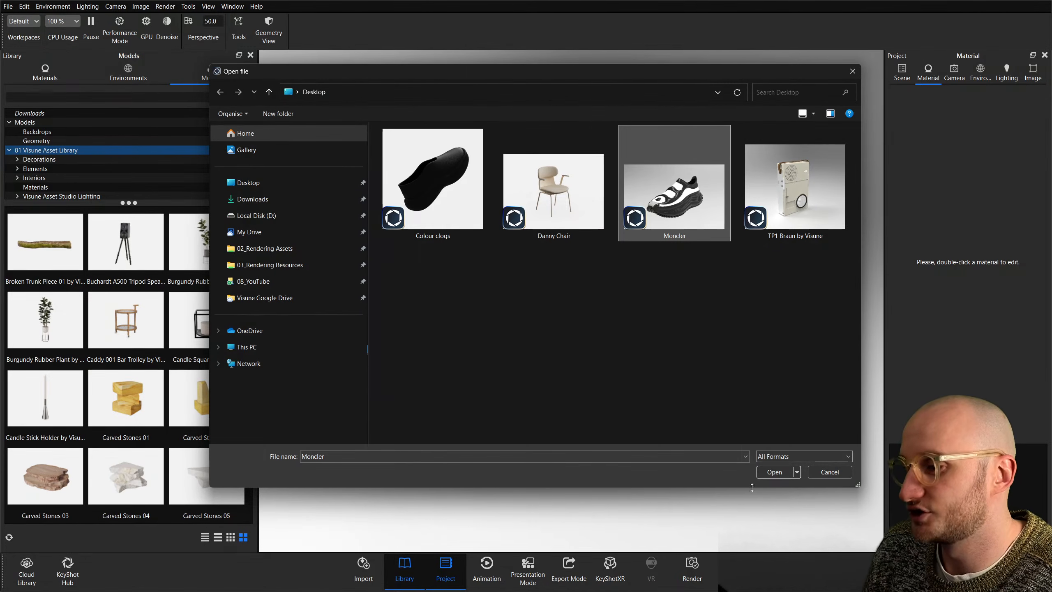
{"action": "left_click", "coordinate": [780, 472]}
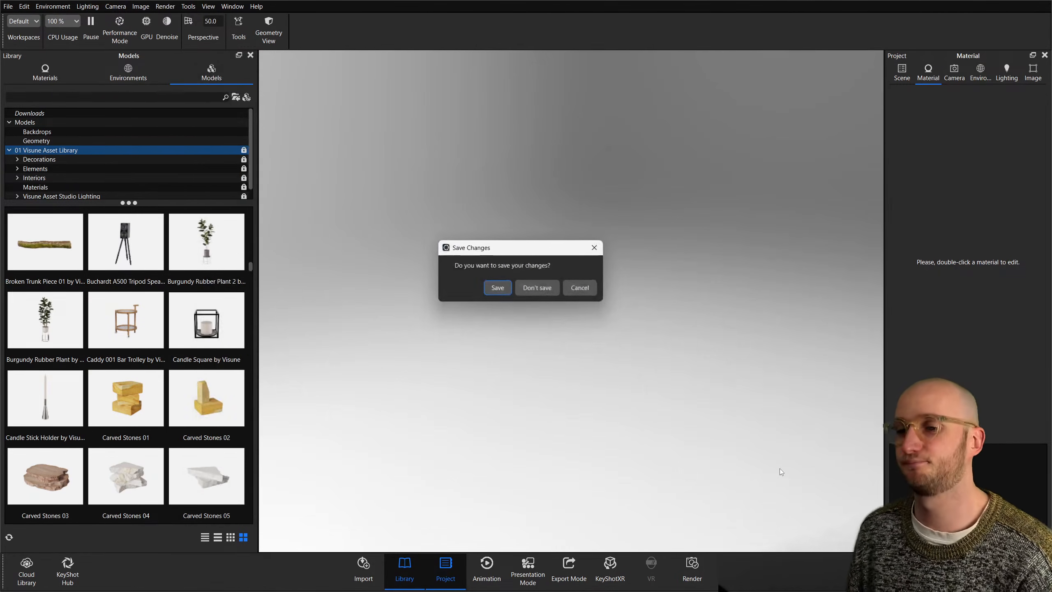
{"action": "left_click", "coordinate": [528, 293]}
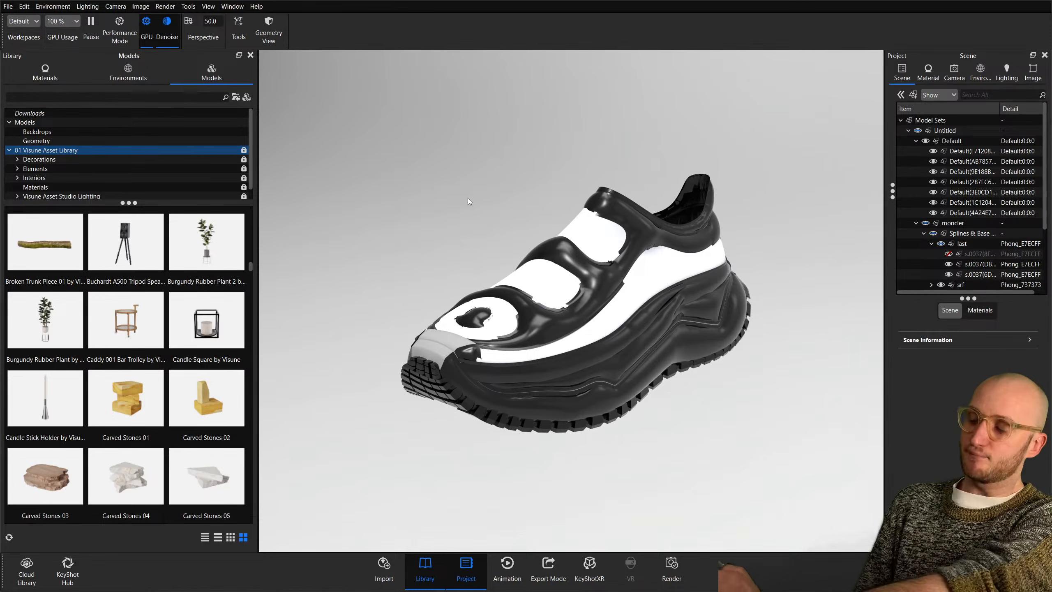
Switch the HDRI environment background from an image to a solid color and set that color to black.
{"action": "left_click", "coordinate": [981, 71]}
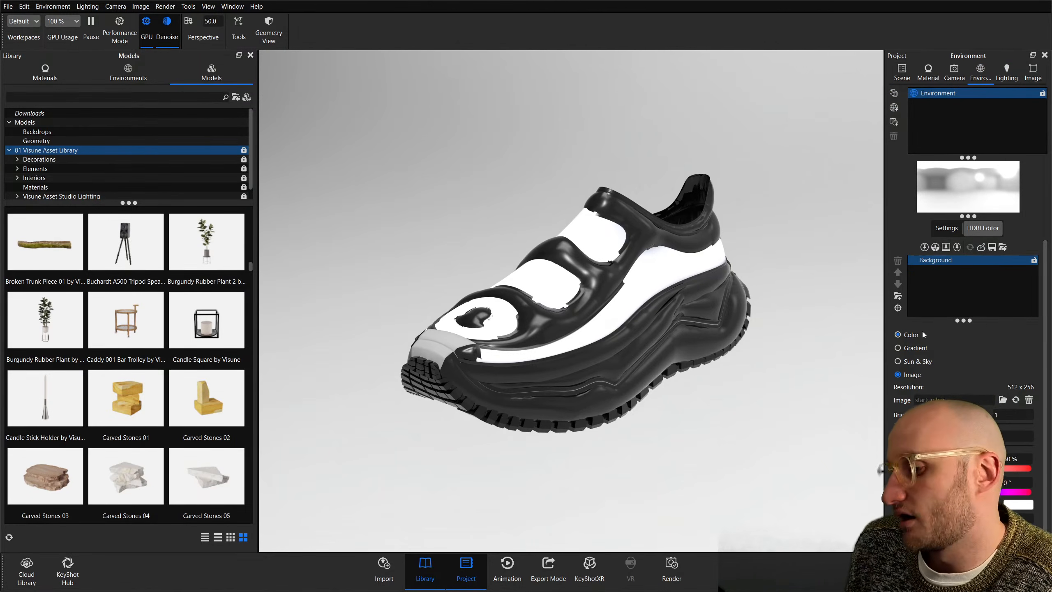
{"action": "left_click", "coordinate": [897, 334]}
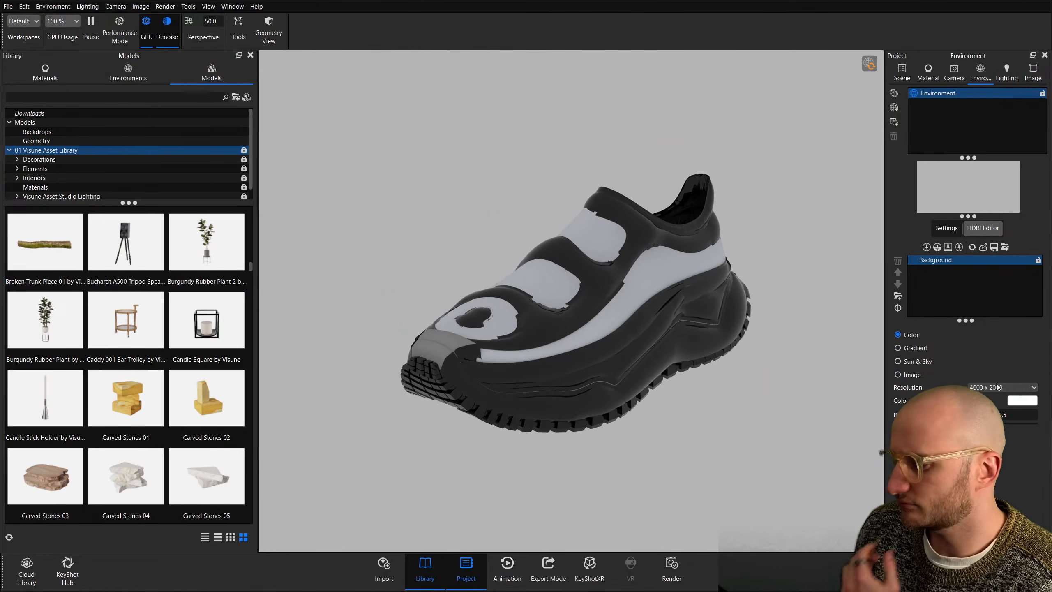
{"action": "left_click", "coordinate": [1022, 400]}
{"action": "left_click", "coordinate": [916, 302]}
{"action": "key", "text": "Escape"}
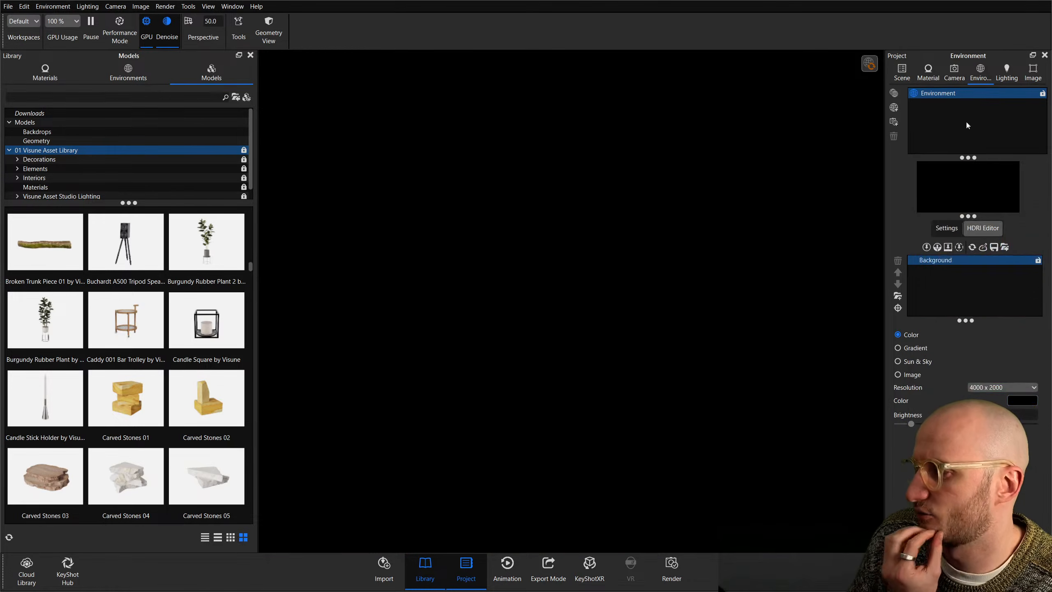
Apply the Product lighting preset and expand its Global Illumination settings.
{"action": "left_click", "coordinate": [1007, 71]}
{"action": "left_click", "coordinate": [915, 138]}
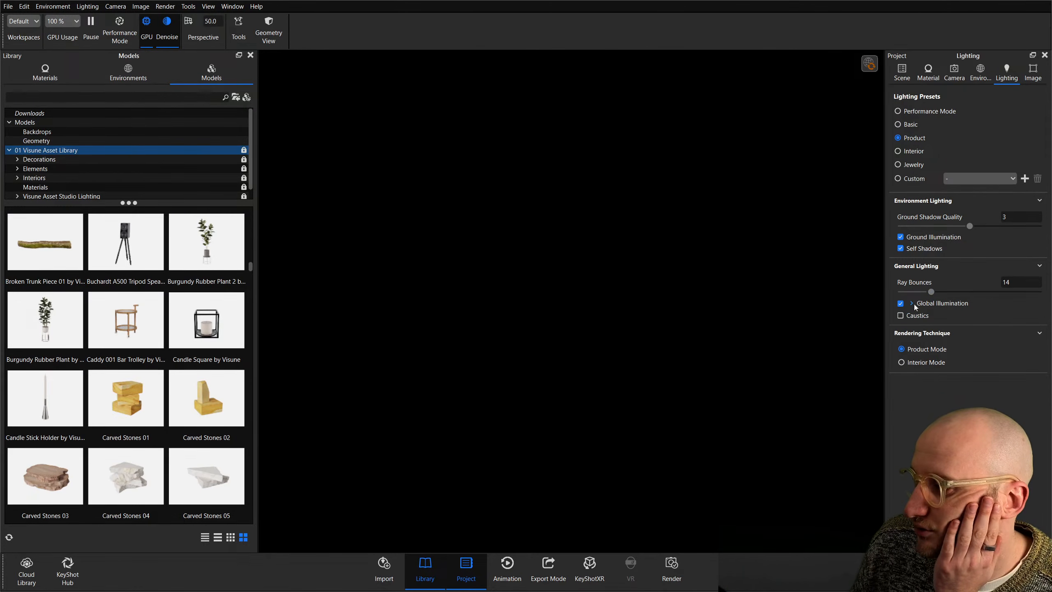
{"action": "left_click", "coordinate": [912, 304]}
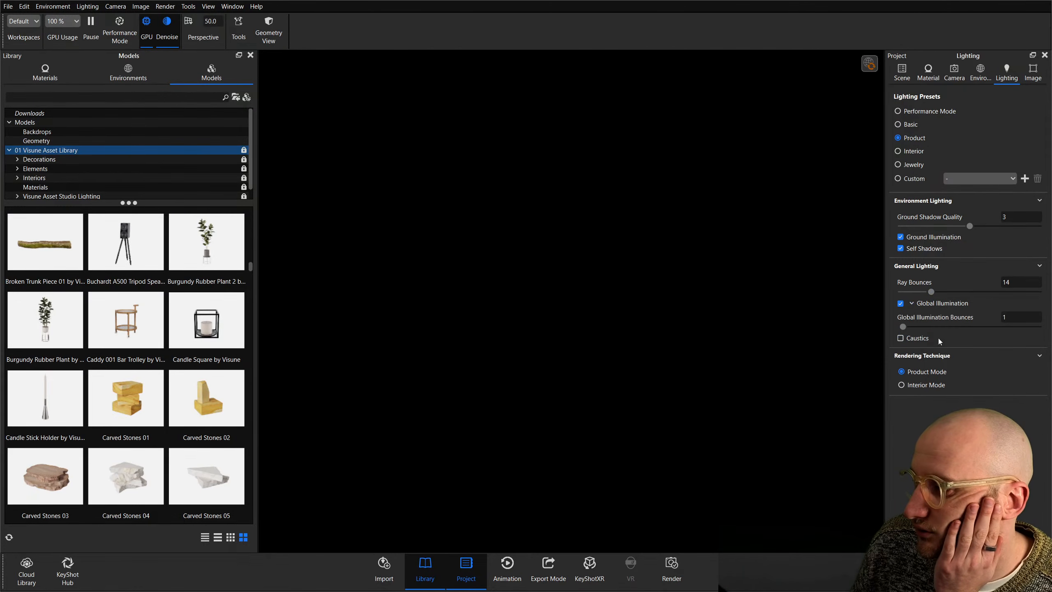
Set the image style to Photographic and its image transform to ACES.
{"action": "left_click", "coordinate": [1029, 75]}
{"action": "left_click", "coordinate": [993, 181]}
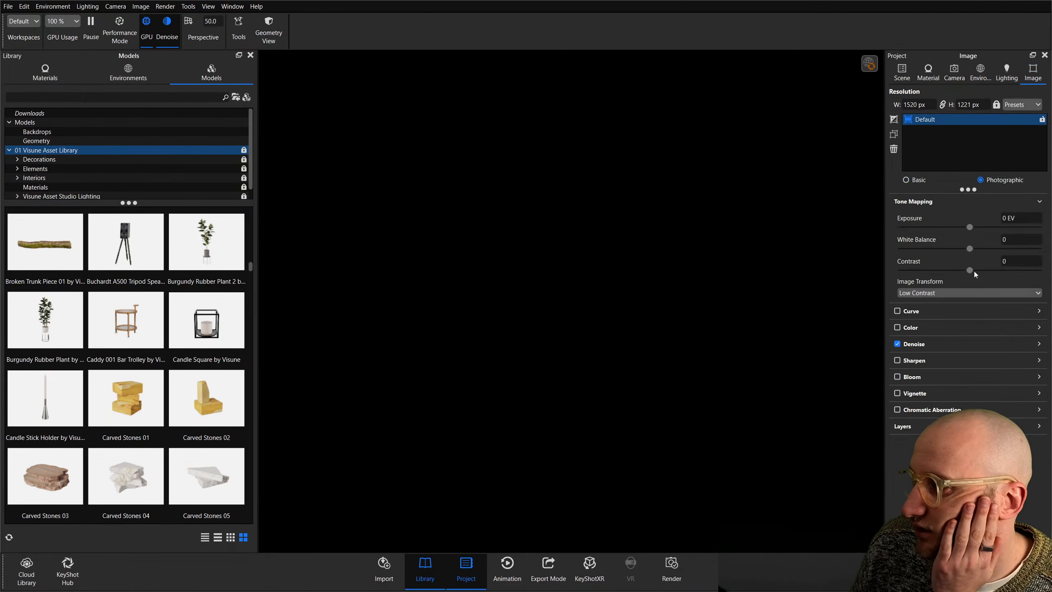
{"action": "left_click", "coordinate": [959, 293]}
{"action": "left_click", "coordinate": [922, 330]}
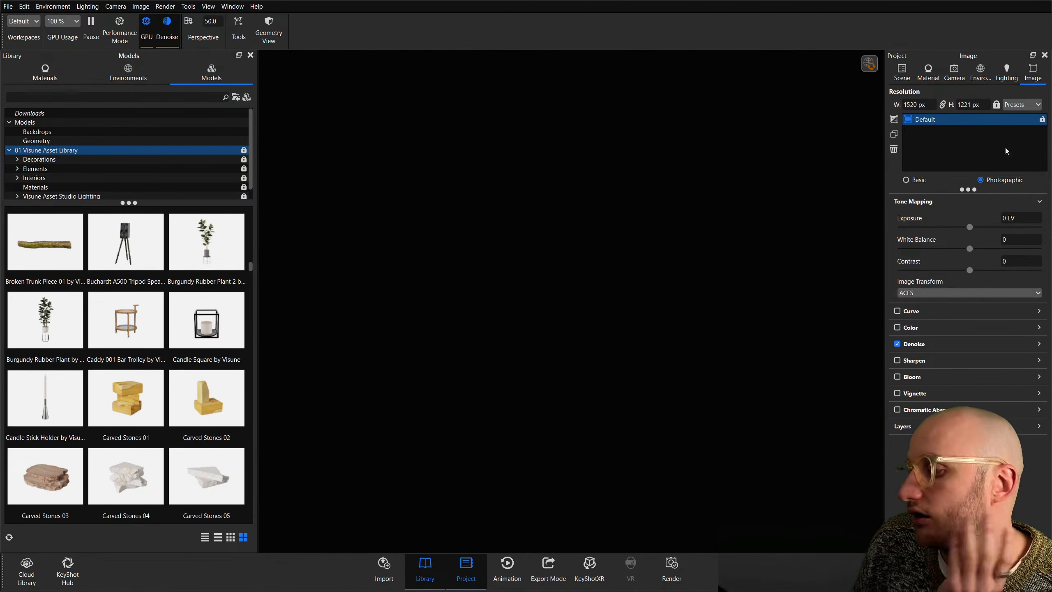
{"action": "left_click", "coordinate": [902, 71]}
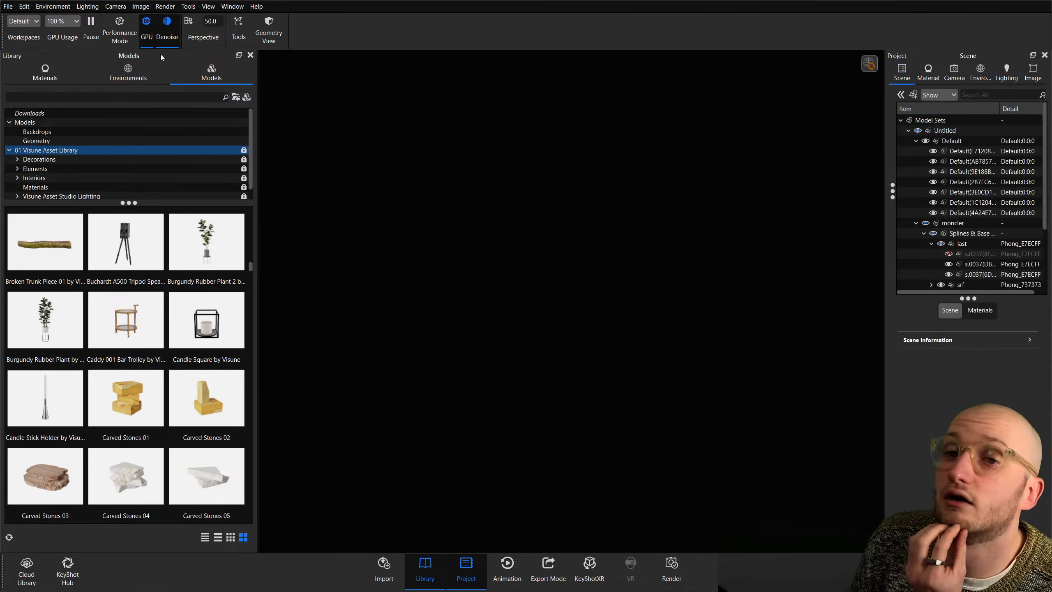
{"action": "left_click", "coordinate": [142, 8]}
{"action": "left_click", "coordinate": [409, 32]}
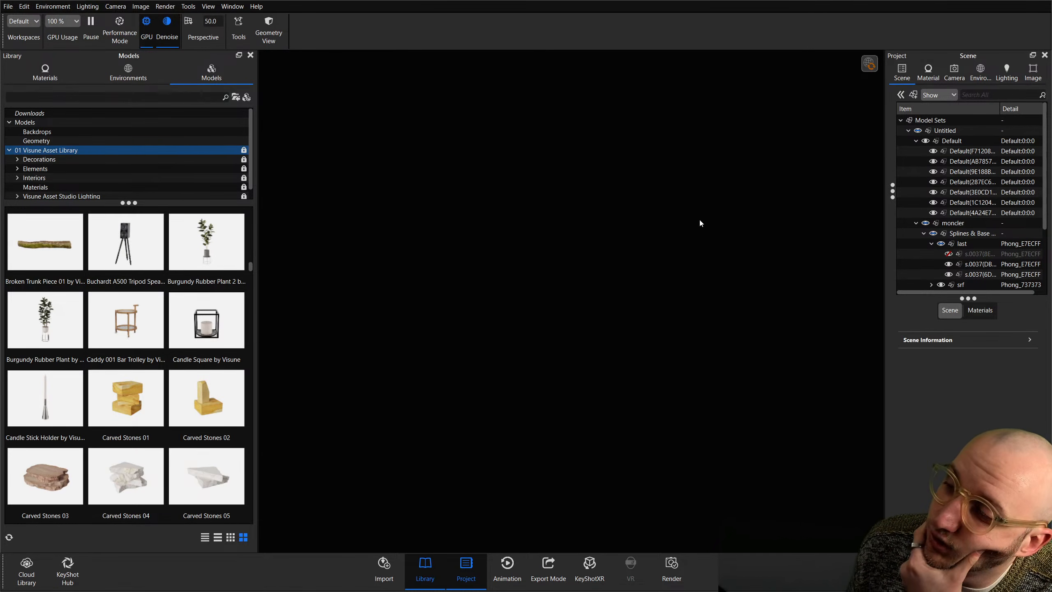
Set the environment background color to dark grey, hex 242424.
{"action": "left_click", "coordinate": [980, 71]}
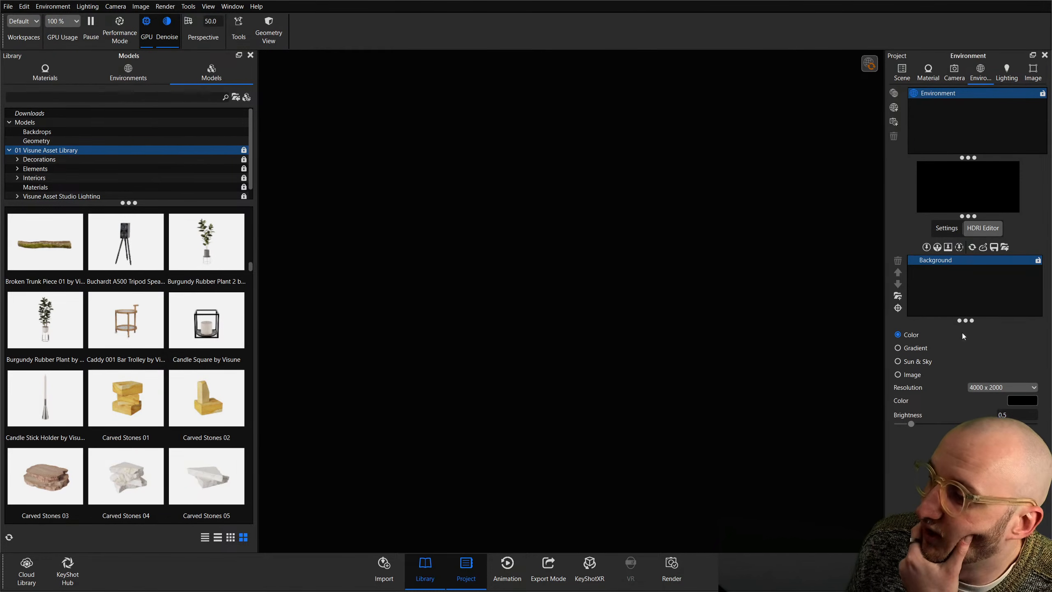
{"action": "left_click", "coordinate": [1011, 401]}
{"action": "left_click", "coordinate": [915, 303]}
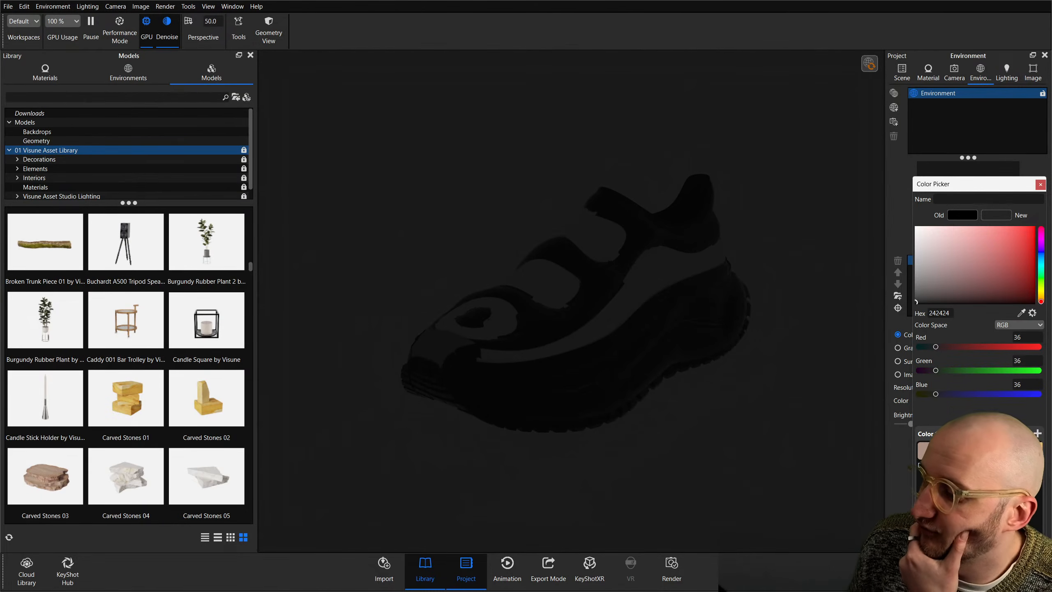
{"action": "left_click", "coordinate": [997, 574]}
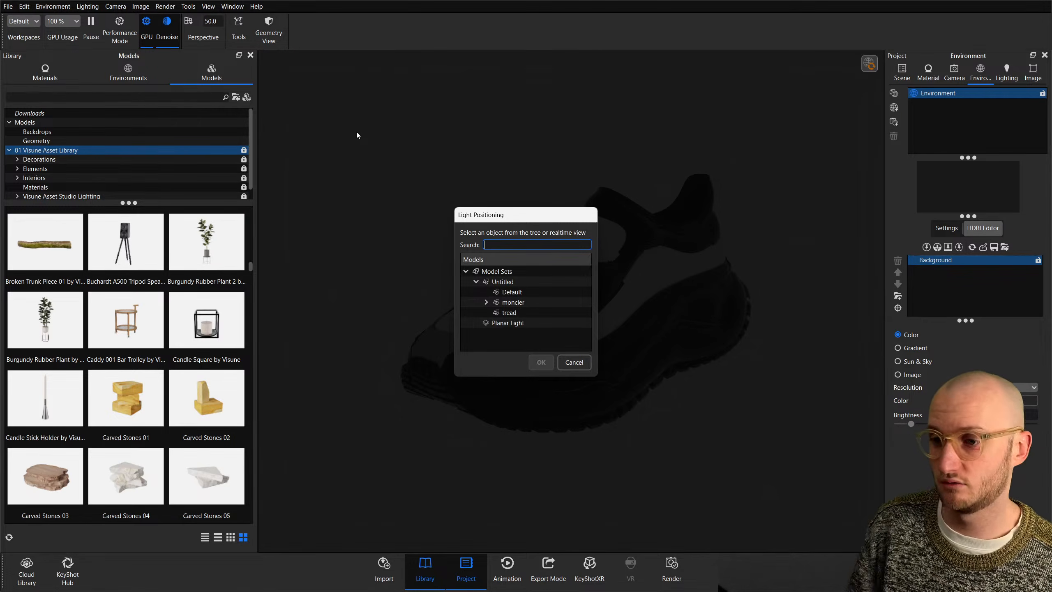
Dismiss the Light Positioning object selection and start the Move Tool on the Planar Light from its position settings.
{"action": "left_click", "coordinate": [574, 362]}
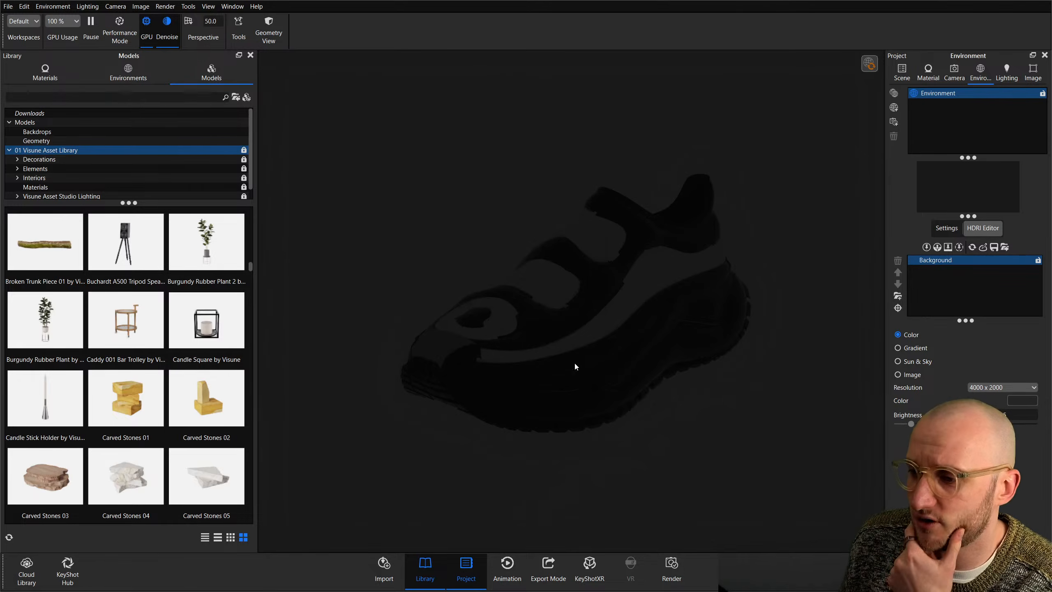
{"action": "scroll", "coordinate": [1012, 260], "scroll_direction": "down", "scroll_amount": 1}
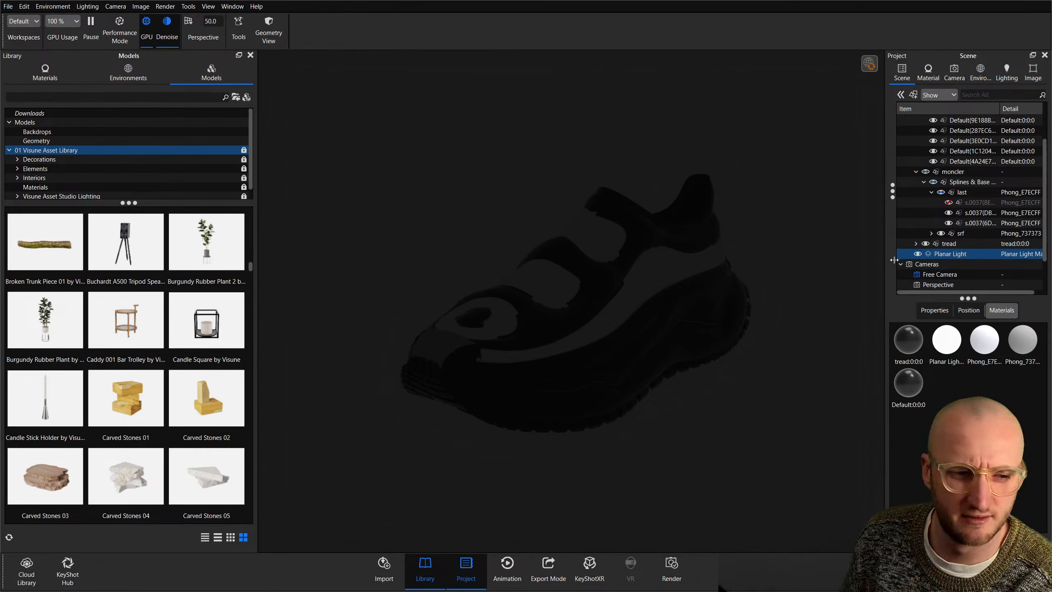
{"action": "left_click", "coordinate": [968, 310]}
{"action": "left_click_drag", "start_coordinate": [967, 296], "coordinate": [969, 305]}
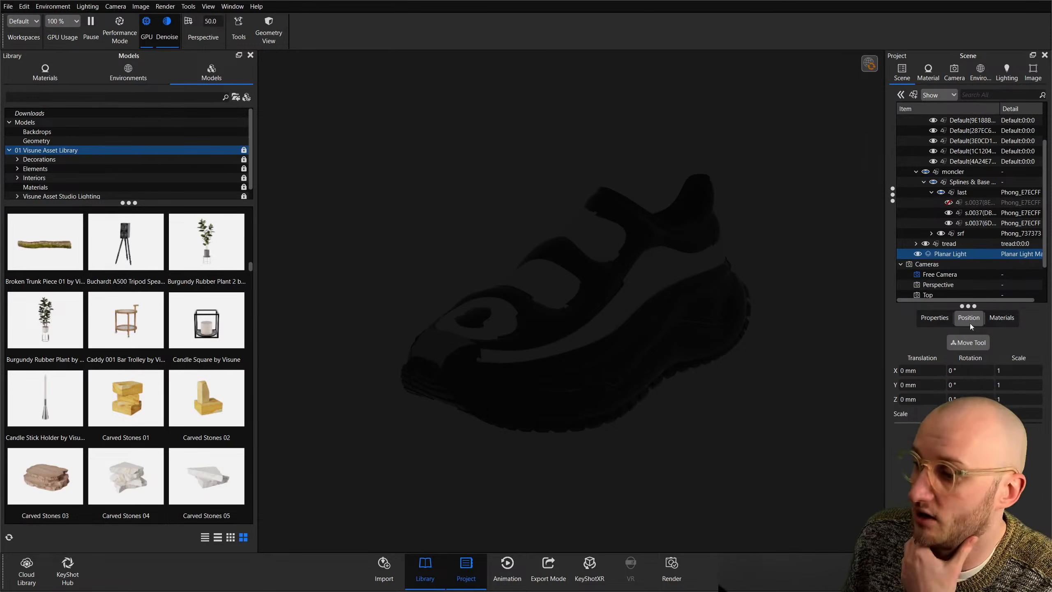
{"action": "left_click", "coordinate": [975, 342]}
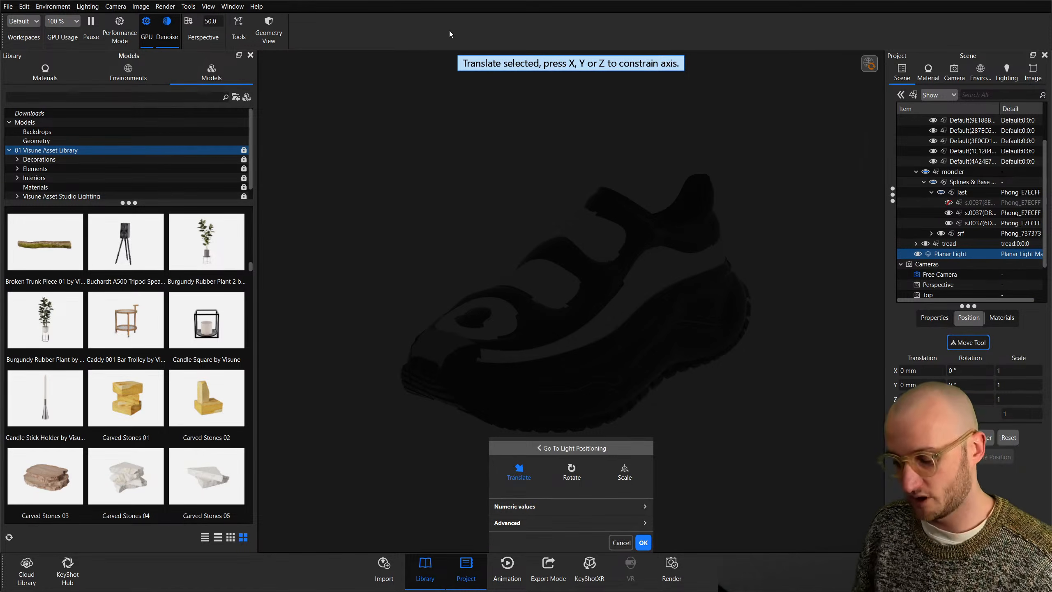
Open the Geometry View as a small floating window beside the model library and frame the planar light in it.
{"action": "left_click", "coordinate": [269, 26]}
{"action": "left_click_drag", "start_coordinate": [571, 202], "coordinate": [314, 123]}
{"action": "left_click_drag", "start_coordinate": [313, 234], "coordinate": [351, 286]}
{"action": "middle_click_drag", "start_coordinate": [352, 284], "coordinate": [359, 196]}
{"action": "scroll", "coordinate": [359, 197], "scroll_direction": "up", "scroll_amount": 2}
{"action": "scroll", "coordinate": [359, 196], "scroll_direction": "down", "scroll_amount": 3}
{"action": "scroll", "coordinate": [358, 195], "scroll_direction": "up", "scroll_amount": 1}
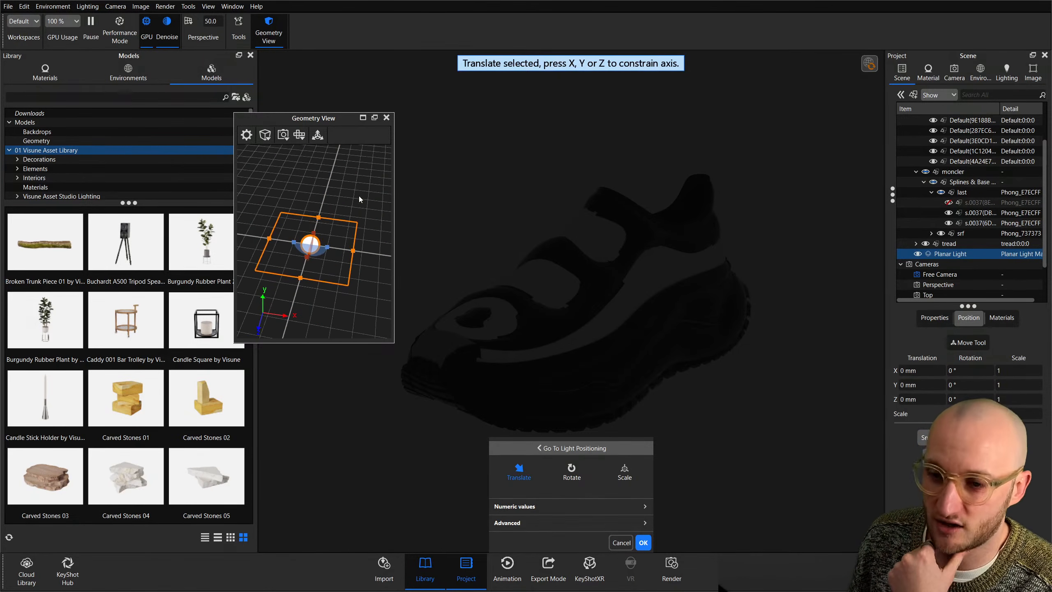
Try to move the planar light up about 25.8 mm along Y with the transform gizmo in the Geometry View.
{"action": "left_click", "coordinate": [317, 135]}
{"action": "left_click_drag", "start_coordinate": [310, 217], "coordinate": [311, 199]}
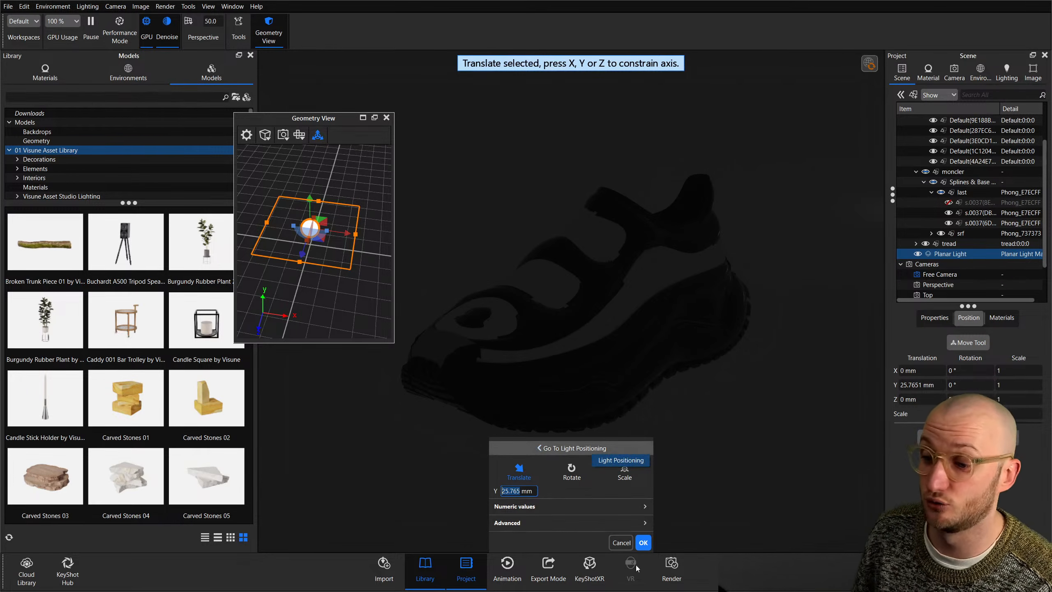
{"action": "left_click", "coordinate": [621, 542]}
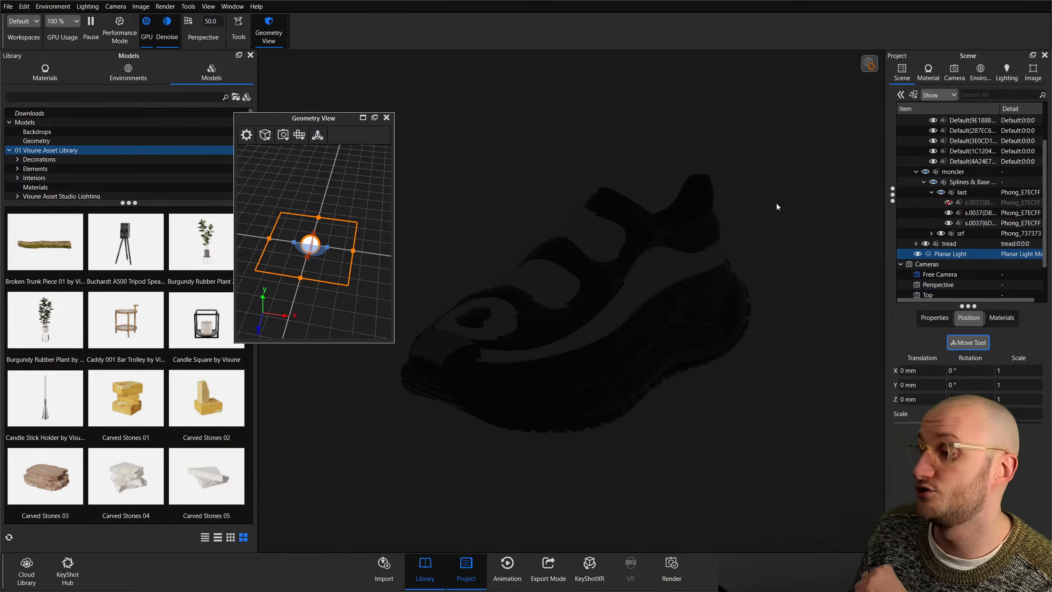
Use the Light Positioning tool in Highlight mode to aim the planar light at the white side panel near the shoe's heel.
{"action": "left_click", "coordinate": [239, 27]}
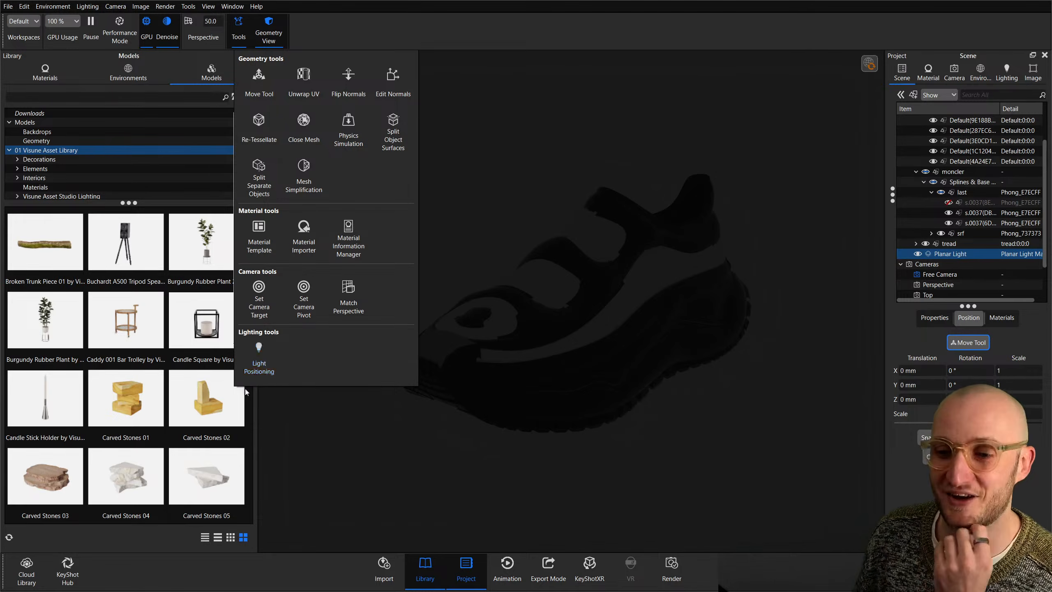
{"action": "left_click", "coordinate": [262, 349]}
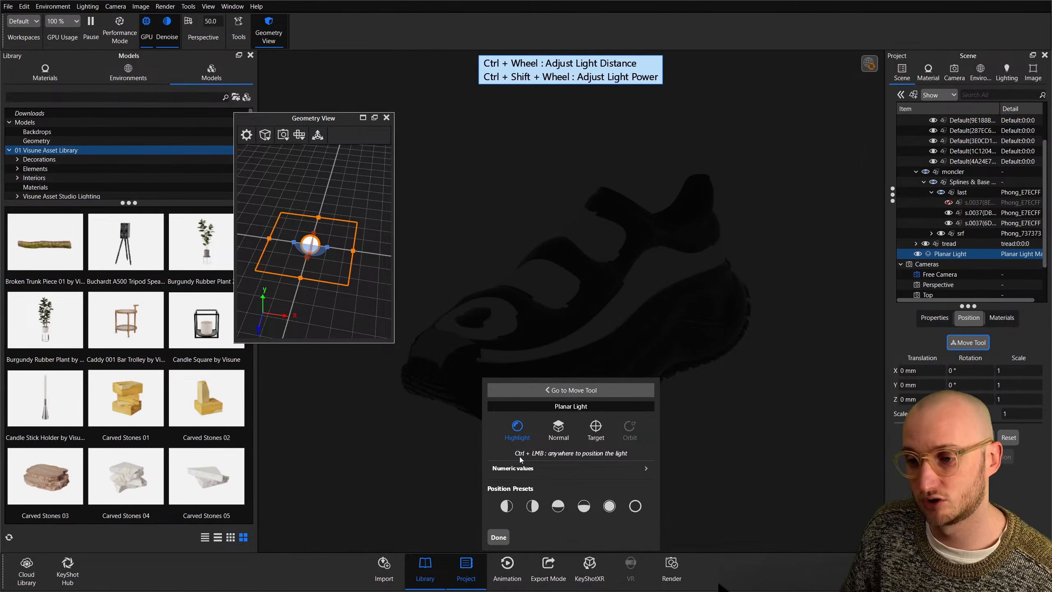
{"action": "left_click", "coordinate": [697, 264], "text": "ctrl"}
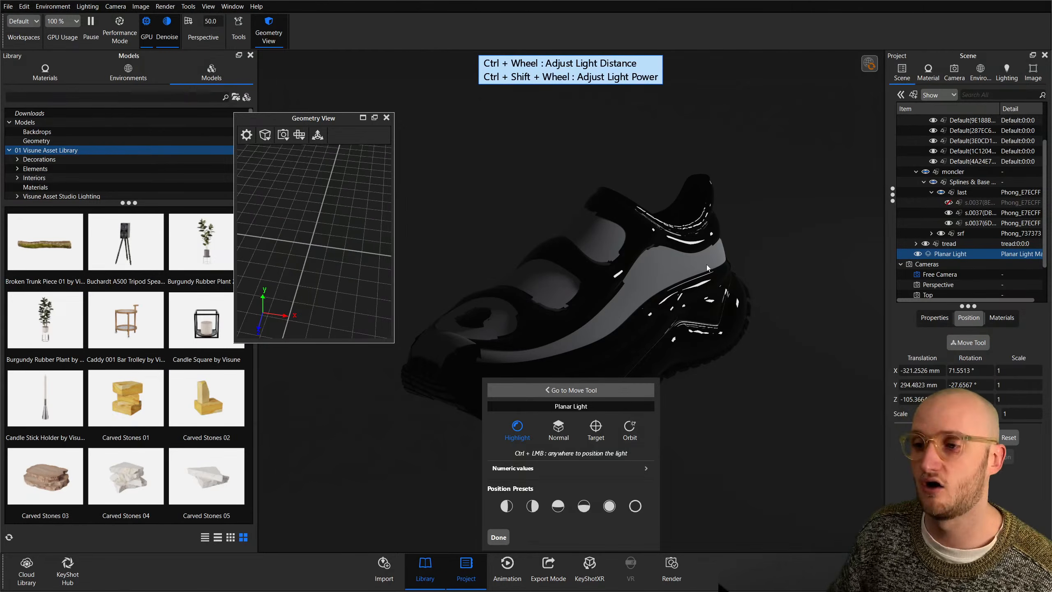
{"action": "scroll", "coordinate": [379, 283], "scroll_direction": "down", "scroll_amount": 10}
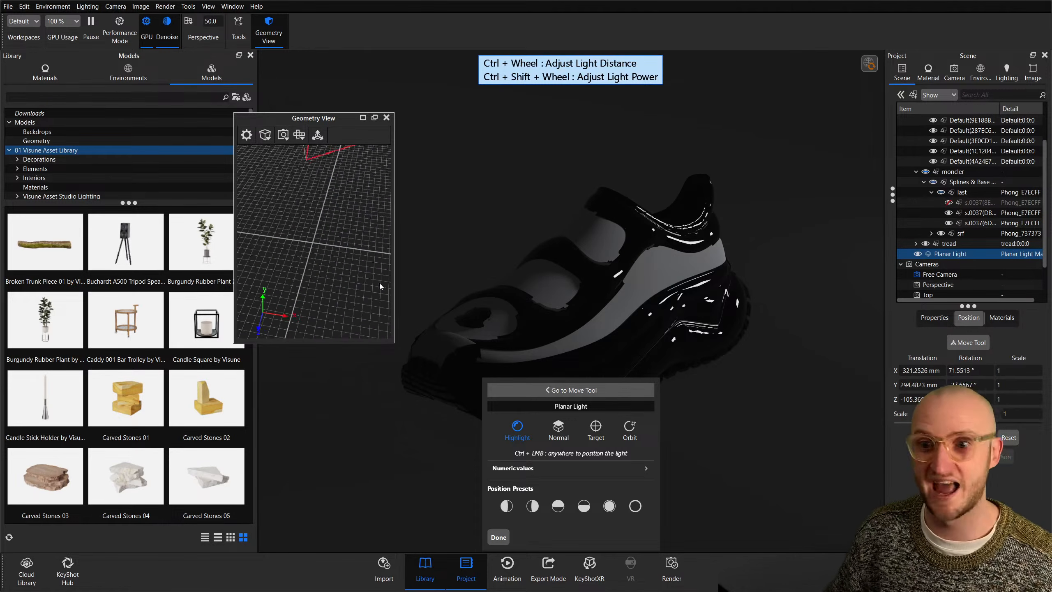
Dock the Geometry View beside the real-time view with the Library, widen it and frame the shoe and the planar light.
{"action": "middle_click_drag", "start_coordinate": [316, 200], "coordinate": [315, 276]}
{"action": "left_click_drag", "start_coordinate": [315, 278], "coordinate": [315, 165]}
{"action": "left_click", "coordinate": [309, 89]}
{"action": "left_click_drag", "start_coordinate": [325, 123], "coordinate": [104, 303]}
{"action": "left_click_drag", "start_coordinate": [259, 209], "coordinate": [431, 214]}
{"action": "left_click_drag", "start_coordinate": [181, 277], "coordinate": [336, 149]}
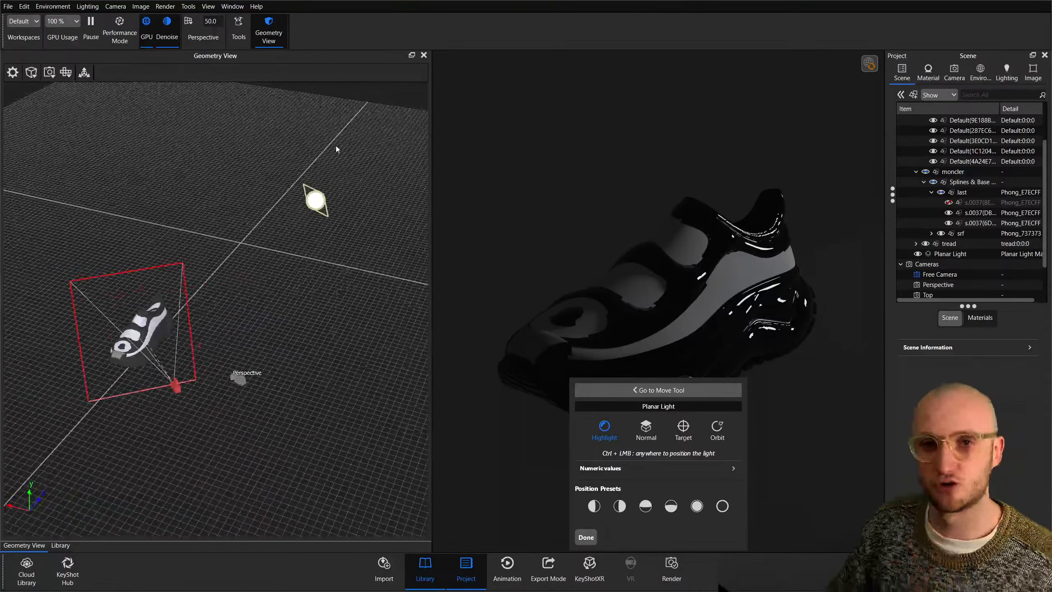
Reposition the planar light over the shoe's white panels in Highlight mode and over the middle panel in Normal mode.
{"action": "left_click", "coordinate": [685, 231]}
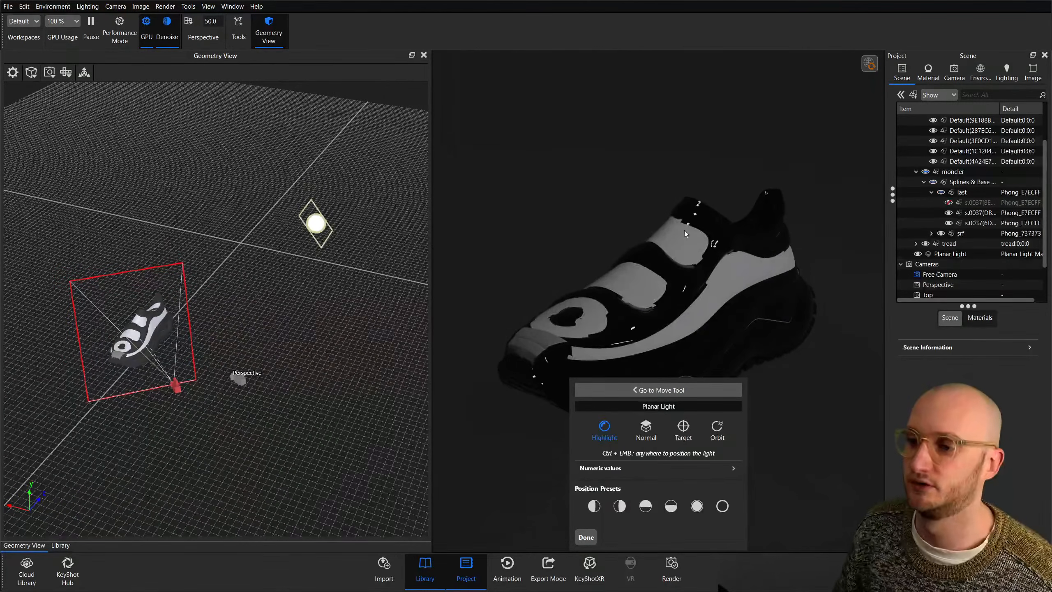
{"action": "left_click_drag", "start_coordinate": [637, 283], "coordinate": [749, 268]}
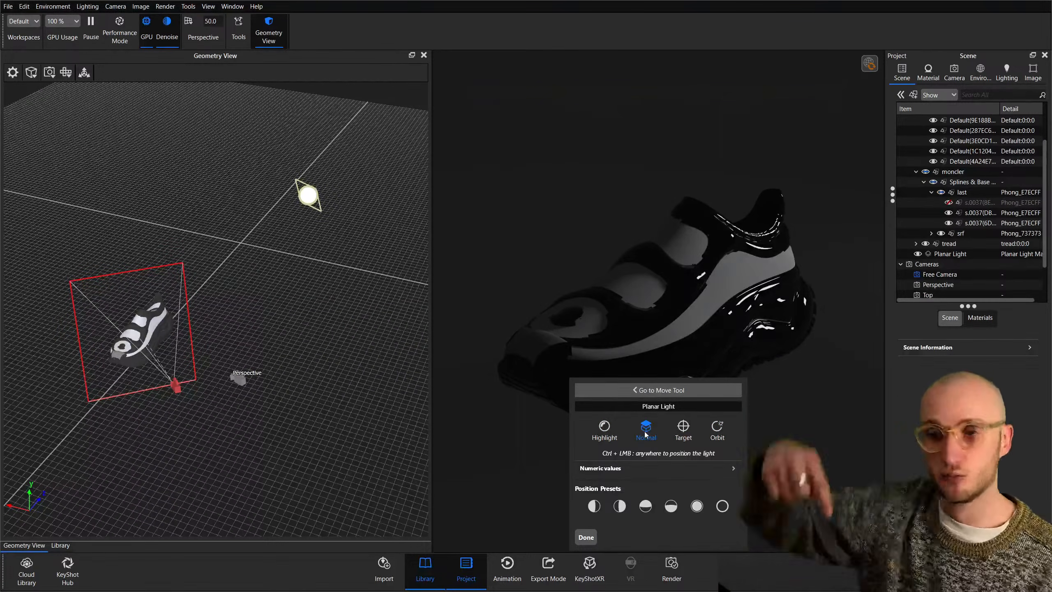
{"action": "left_click", "coordinate": [640, 283], "text": "ctrl"}
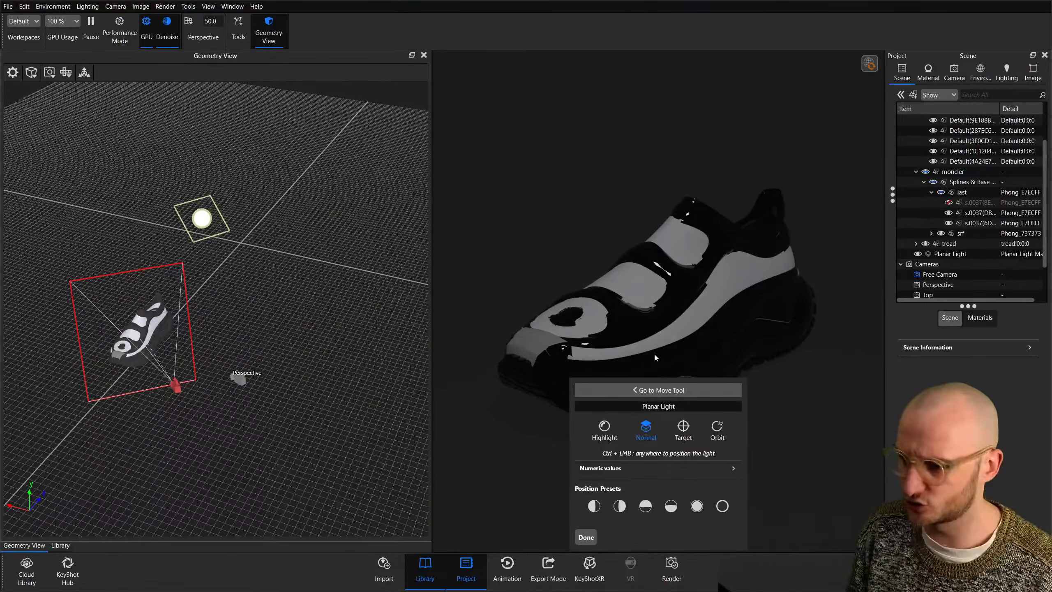
Try switching among the Target, Highlight, Normal and Orbit positioning modes, and reposition the light over the middle white panel in Normal mode.
{"action": "key", "text": "t"}
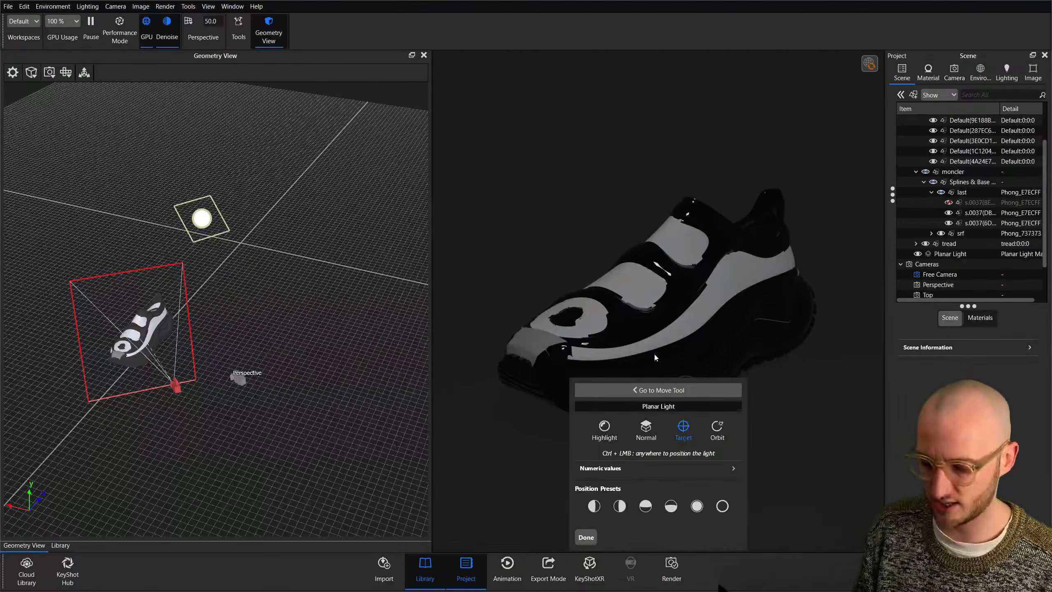
{"action": "key", "text": "h"}
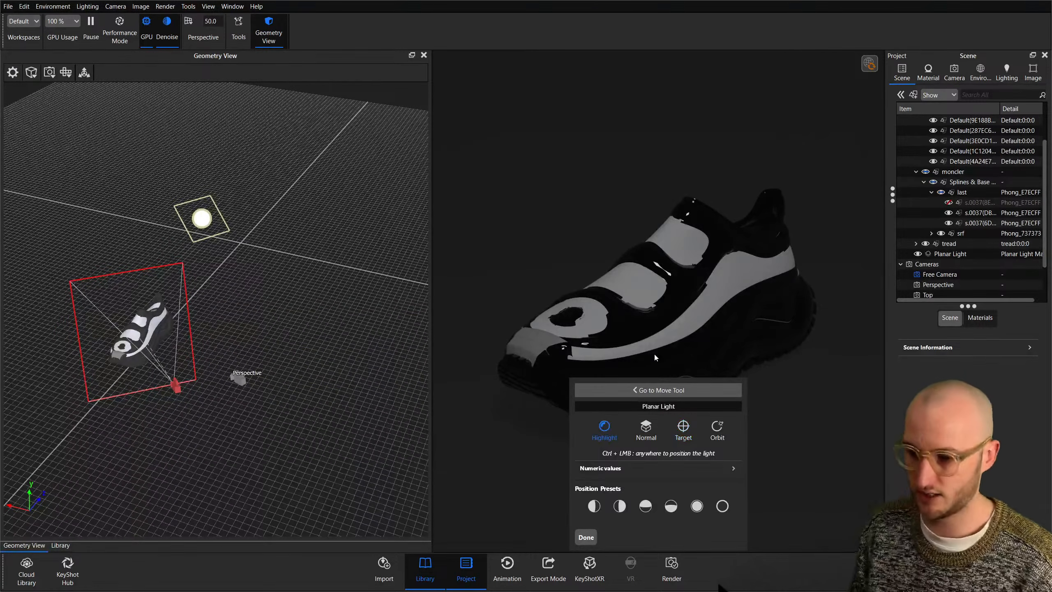
{"action": "key", "text": "n"}
{"action": "key", "text": "t"}
{"action": "key", "text": "o"}
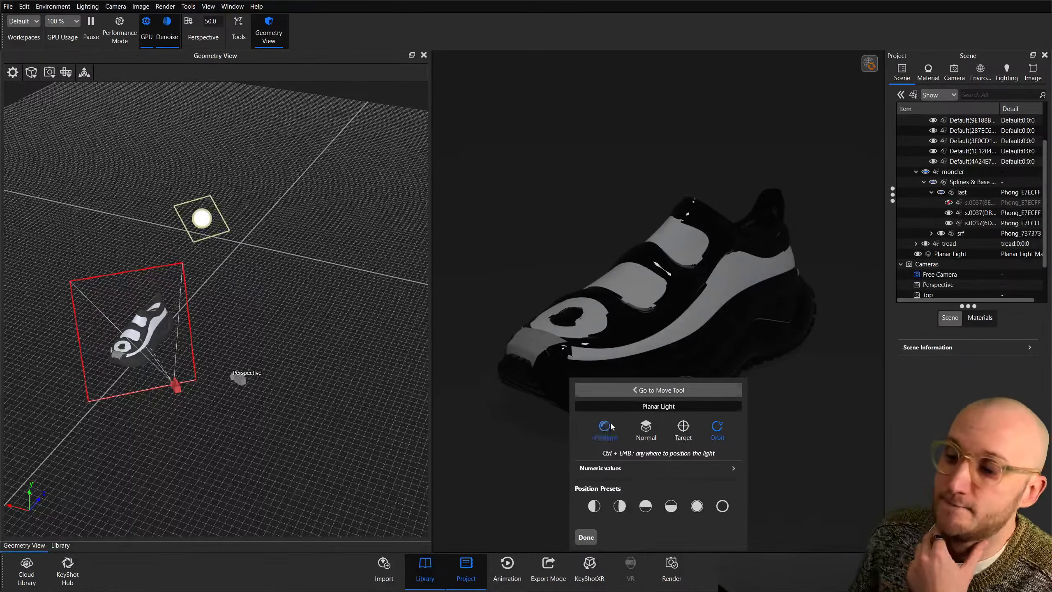
{"action": "left_click", "coordinate": [640, 431]}
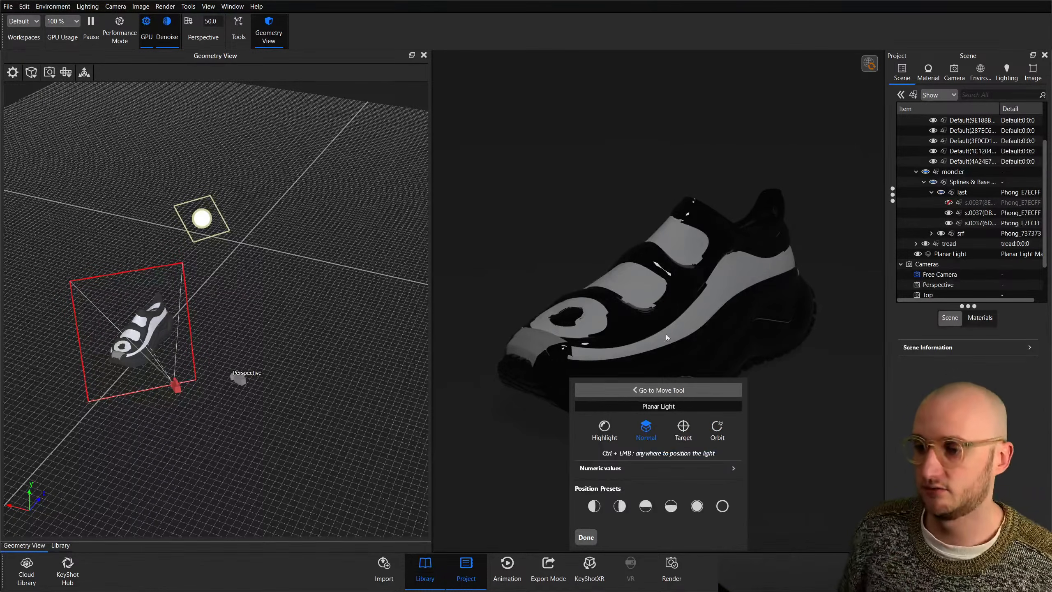
{"action": "left_click_drag", "start_coordinate": [641, 289], "coordinate": [652, 254]}
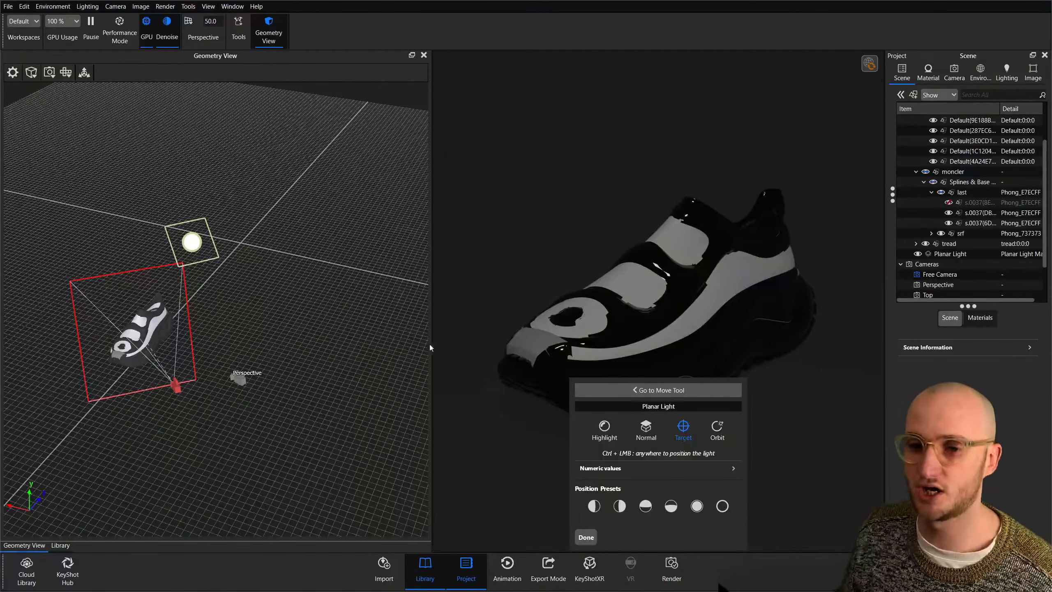
Select the Planar Light in the scene tree and shift its aim across the shoe's white panels in Target mode.
{"action": "left_click_drag", "start_coordinate": [279, 268], "coordinate": [338, 237]}
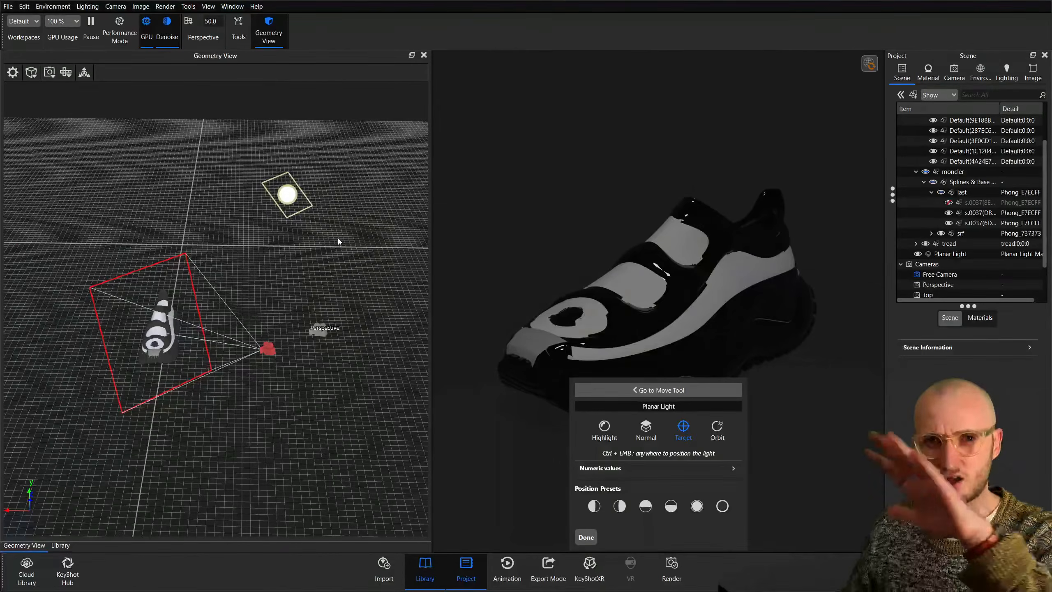
{"action": "scroll", "coordinate": [290, 182], "scroll_direction": "up", "scroll_amount": 6}
{"action": "middle_click_drag", "start_coordinate": [281, 191], "coordinate": [242, 255]}
{"action": "mouse_move", "coordinate": [636, 293]}
{"action": "left_mouse_down", "text": "ctrl"}
{"action": "mouse_move", "coordinate": [666, 343]}
{"action": "mouse_move", "coordinate": [766, 289]}
{"action": "mouse_move", "coordinate": [672, 250]}
{"action": "mouse_move", "coordinate": [607, 314]}
{"action": "mouse_move", "coordinate": [617, 298]}
{"action": "left_mouse_up", "text": "ctrl"}
{"action": "scroll", "coordinate": [295, 435], "scroll_direction": "down", "scroll_amount": 5}
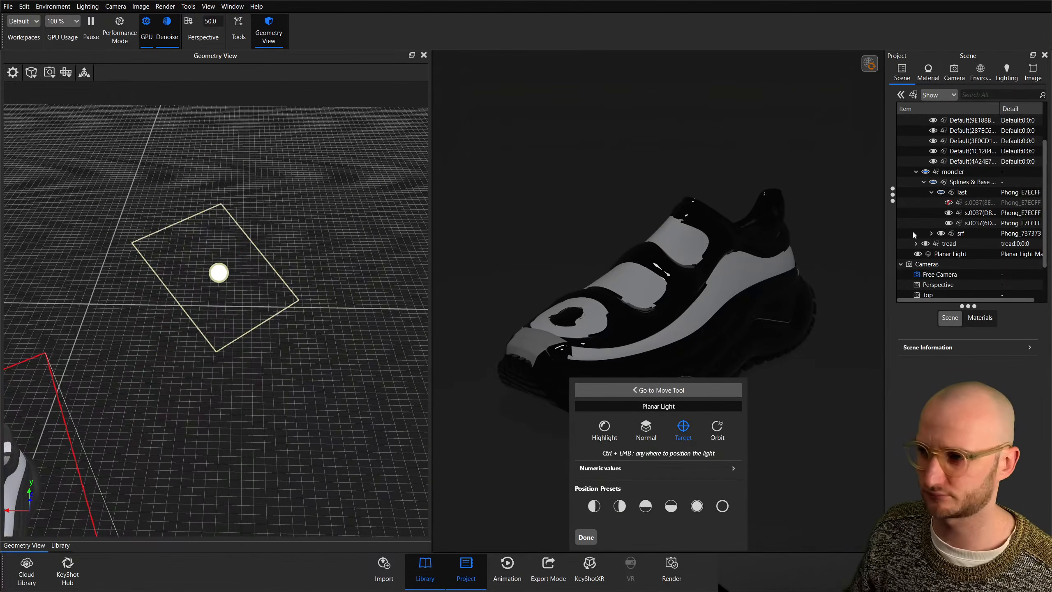
{"action": "left_click", "coordinate": [1002, 255]}
{"action": "scroll", "coordinate": [257, 369], "scroll_direction": "down", "scroll_amount": 3}
{"action": "mouse_move", "coordinate": [241, 376]}
{"action": "middle_mouse_down"}
{"action": "mouse_move", "coordinate": [284, 355]}
{"action": "mouse_move", "coordinate": [289, 365]}
{"action": "mouse_move", "coordinate": [250, 359]}
{"action": "middle_mouse_up"}
{"action": "scroll", "coordinate": [282, 365], "scroll_direction": "down", "scroll_amount": 3}
{"action": "left_click_drag", "start_coordinate": [645, 323], "coordinate": [742, 305], "text": "ctrl"}
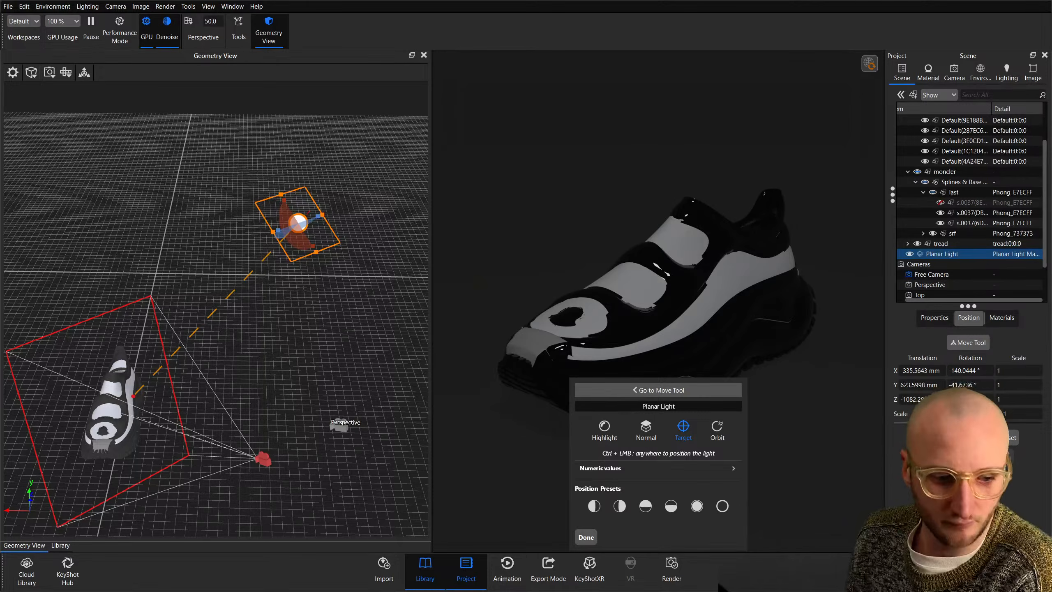
Swing the planar light around the shoe in Orbit mode, and reposition its reflection in Highlight mode.
{"action": "left_click_drag", "start_coordinate": [272, 307], "coordinate": [311, 299]}
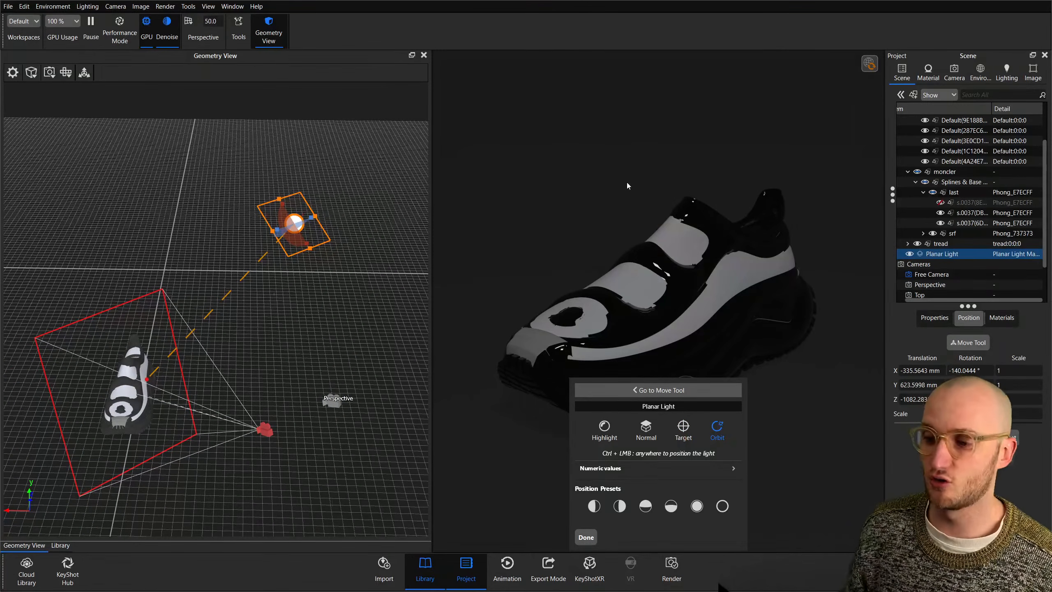
{"action": "left_click_drag", "start_coordinate": [627, 183], "coordinate": [638, 138]}
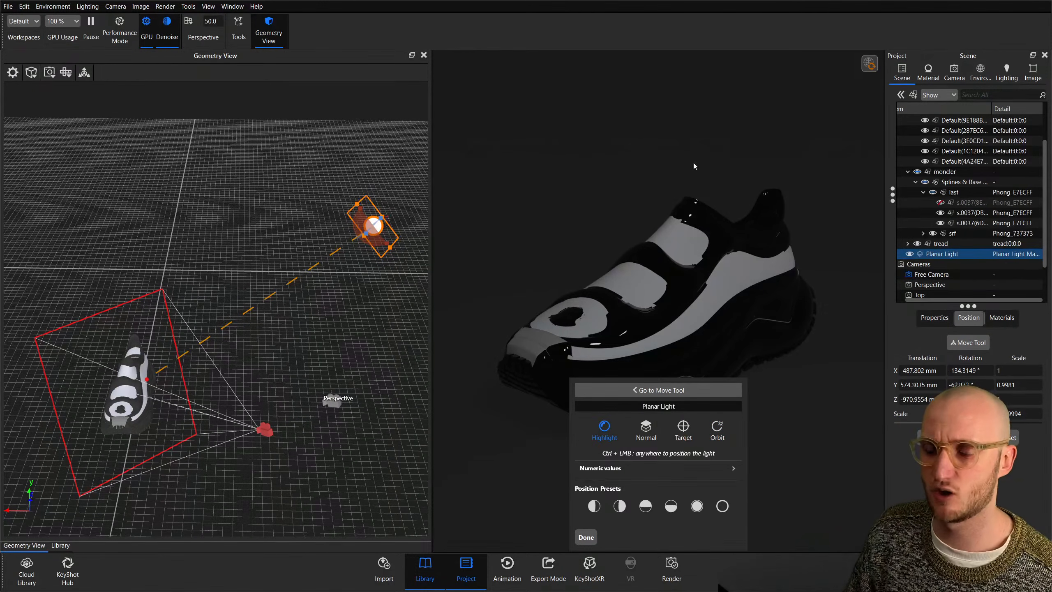
{"action": "left_click_drag", "start_coordinate": [545, 204], "coordinate": [594, 210], "text": "ctrl"}
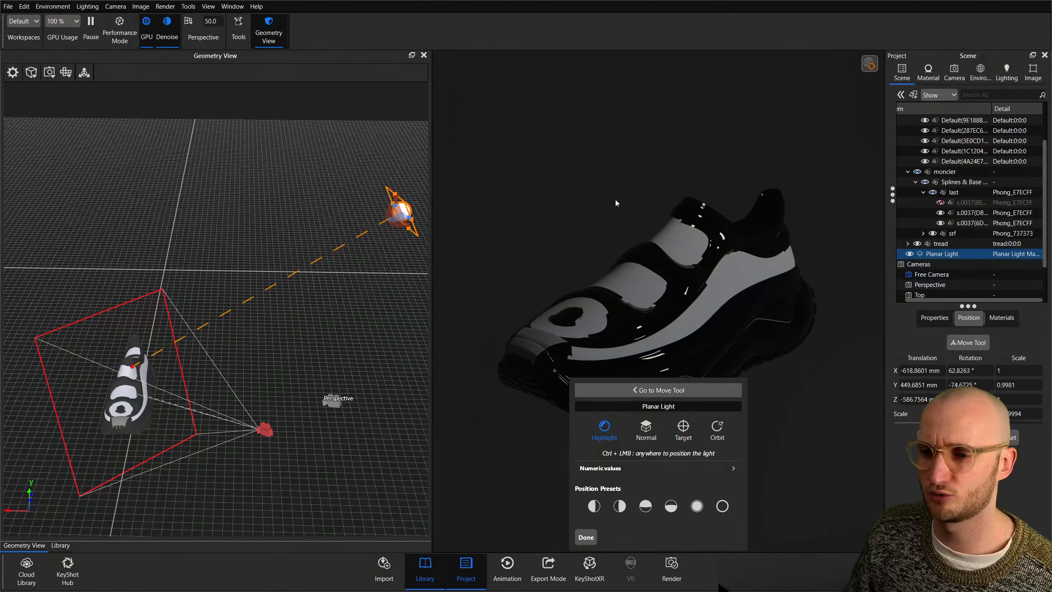
{"action": "left_click_drag", "start_coordinate": [713, 365], "coordinate": [594, 226], "text": "ctrl"}
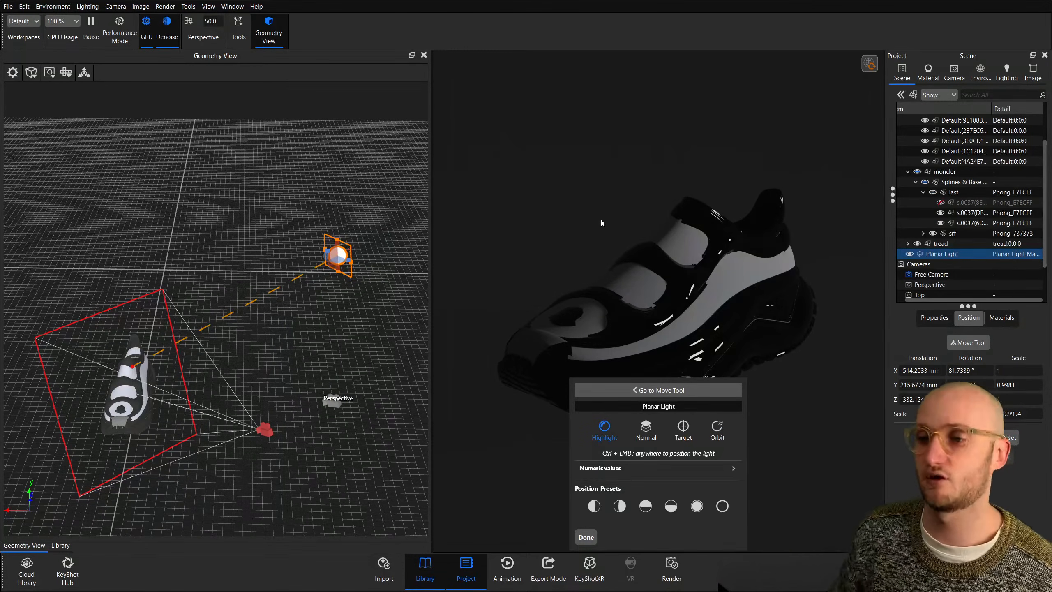
Vary the planar light's distance from the shoe, orbit it lower beside the shoe and finish the light positioning.
{"action": "scroll", "coordinate": [600, 219], "scroll_direction": "up", "scroll_amount": 5, "text": "ctrl"}
{"action": "middle_click_drag", "start_coordinate": [271, 352], "coordinate": [327, 316]}
{"action": "scroll", "coordinate": [330, 353], "scroll_direction": "up", "scroll_amount": 3}
{"action": "scroll", "coordinate": [330, 354], "scroll_direction": "up", "scroll_amount": 2}
{"action": "scroll", "coordinate": [662, 146], "scroll_direction": "up", "scroll_amount": 10, "text": "ctrl"}
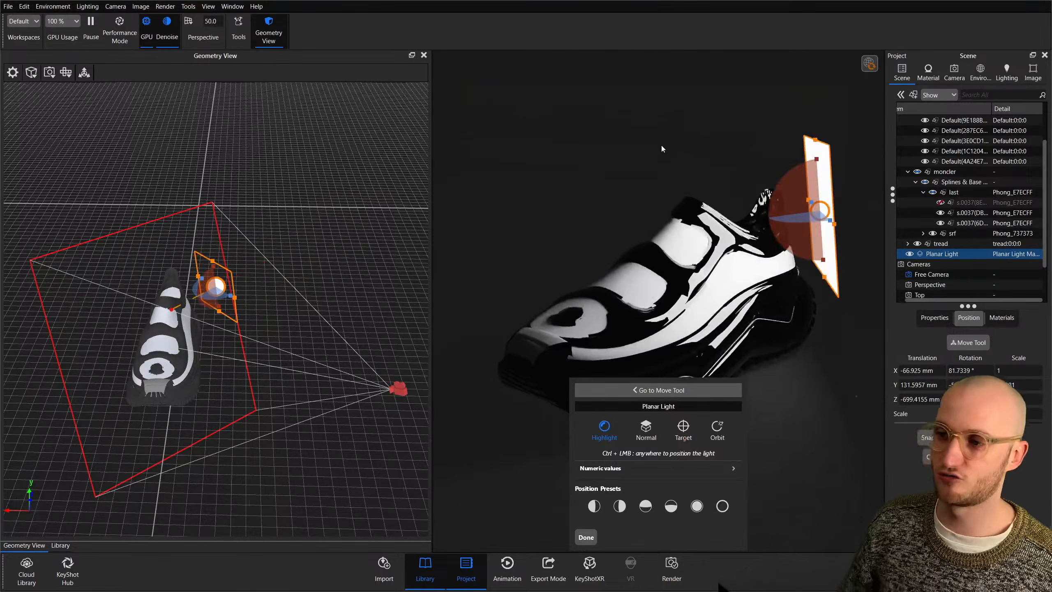
{"action": "scroll", "coordinate": [662, 149], "scroll_direction": "down", "scroll_amount": 10, "text": "ctrl"}
{"action": "scroll", "coordinate": [662, 149], "scroll_direction": "up", "scroll_amount": 9, "text": "ctrl"}
{"action": "scroll", "coordinate": [662, 148], "scroll_direction": "down", "scroll_amount": 8, "text": "ctrl"}
{"action": "scroll", "coordinate": [662, 148], "scroll_direction": "up", "scroll_amount": 8, "text": "ctrl"}
{"action": "scroll", "coordinate": [662, 148], "scroll_direction": "down", "scroll_amount": 8, "text": "ctrl"}
{"action": "scroll", "coordinate": [662, 148], "scroll_direction": "up", "scroll_amount": 3, "text": "ctrl"}
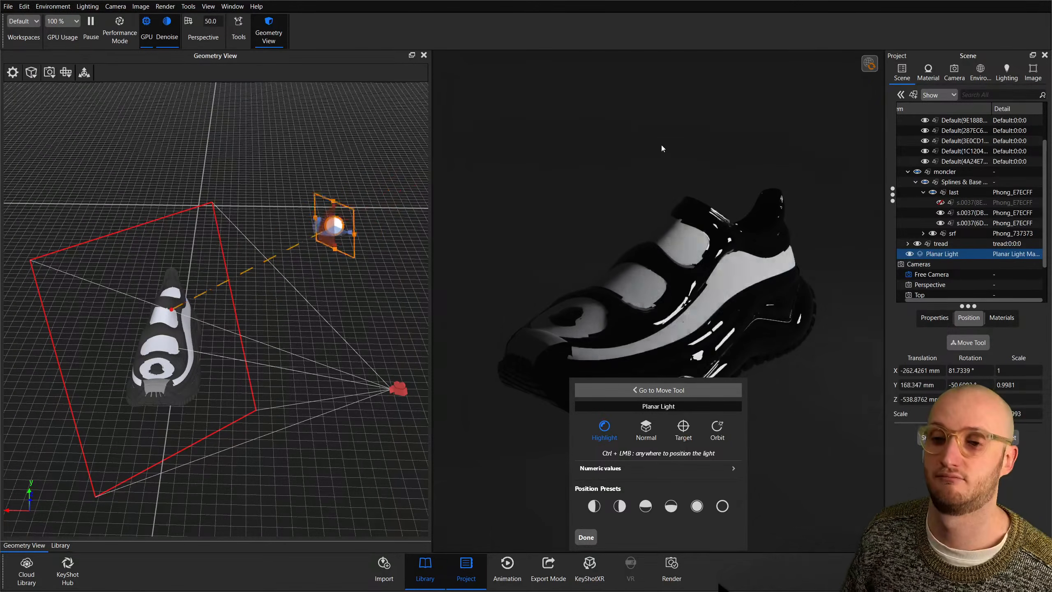
{"action": "scroll", "coordinate": [662, 149], "scroll_direction": "up", "scroll_amount": 3, "text": "ctrl"}
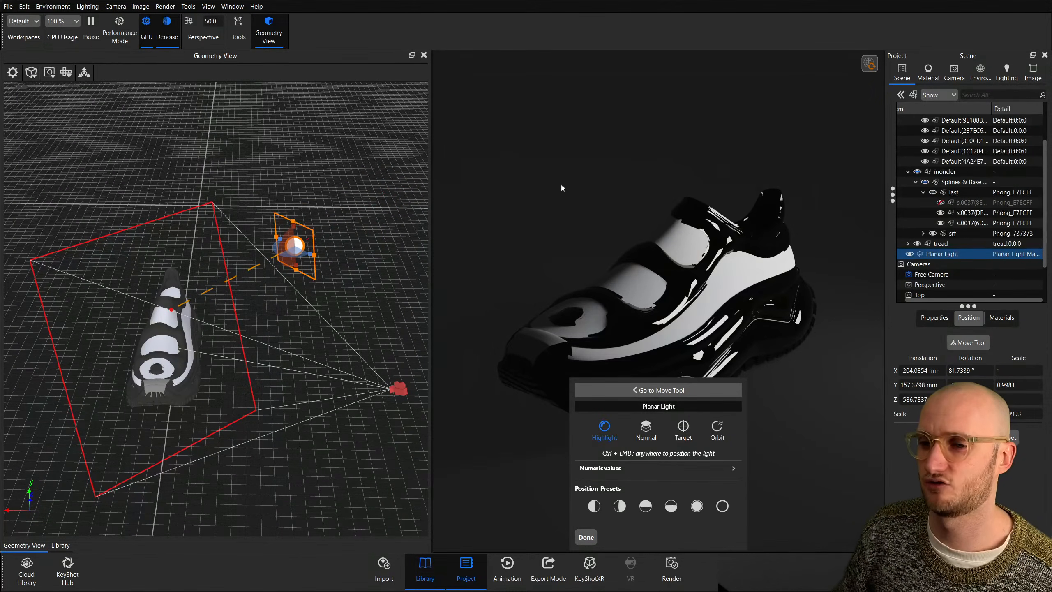
{"action": "left_click_drag", "start_coordinate": [583, 197], "coordinate": [543, 201], "text": "ctrl"}
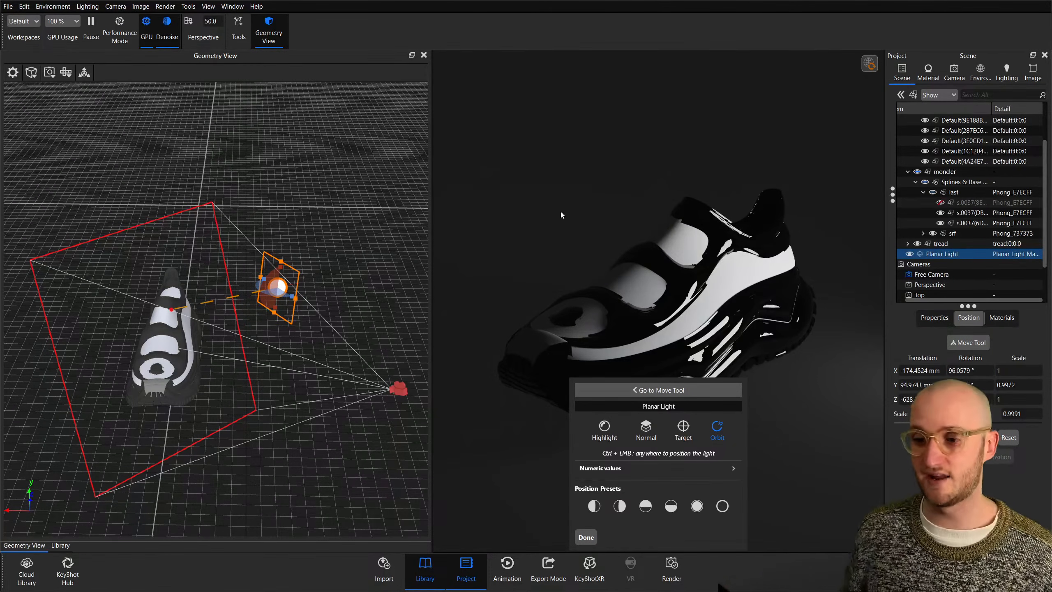
{"action": "left_click", "coordinate": [584, 537]}
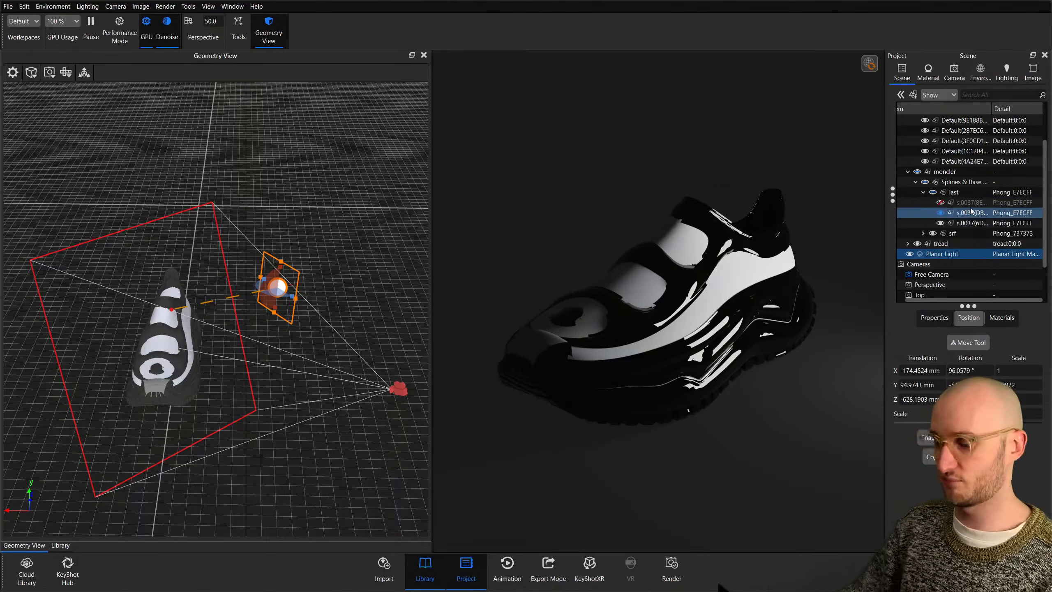
Delete the existing planar light and start Light Positioning on a new Planar Light.
{"action": "key", "text": "Delete"}
{"action": "left_click", "coordinate": [536, 295]}
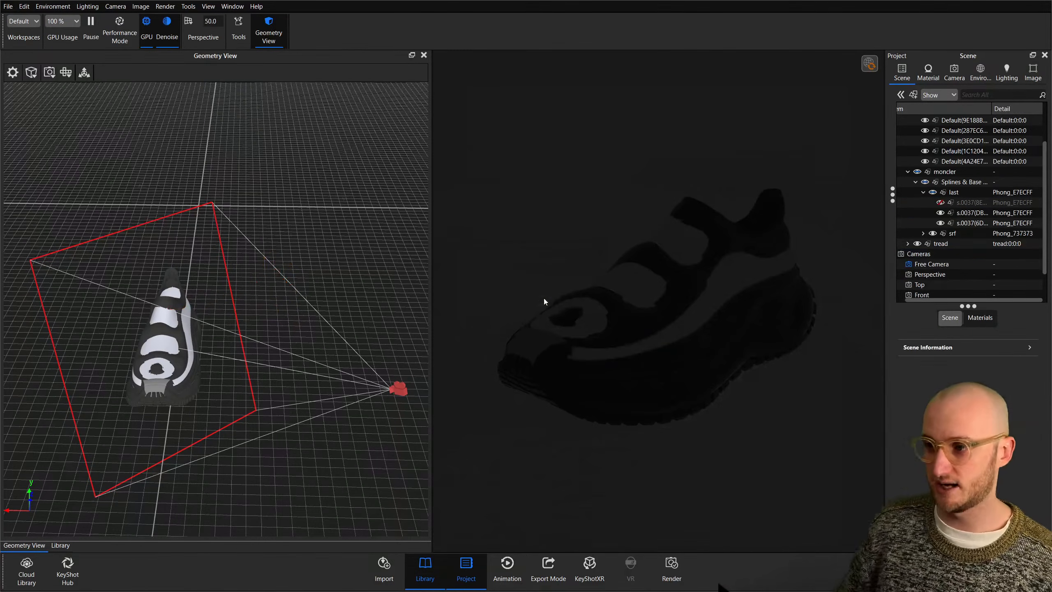
{"action": "key", "text": "ctrl+l"}
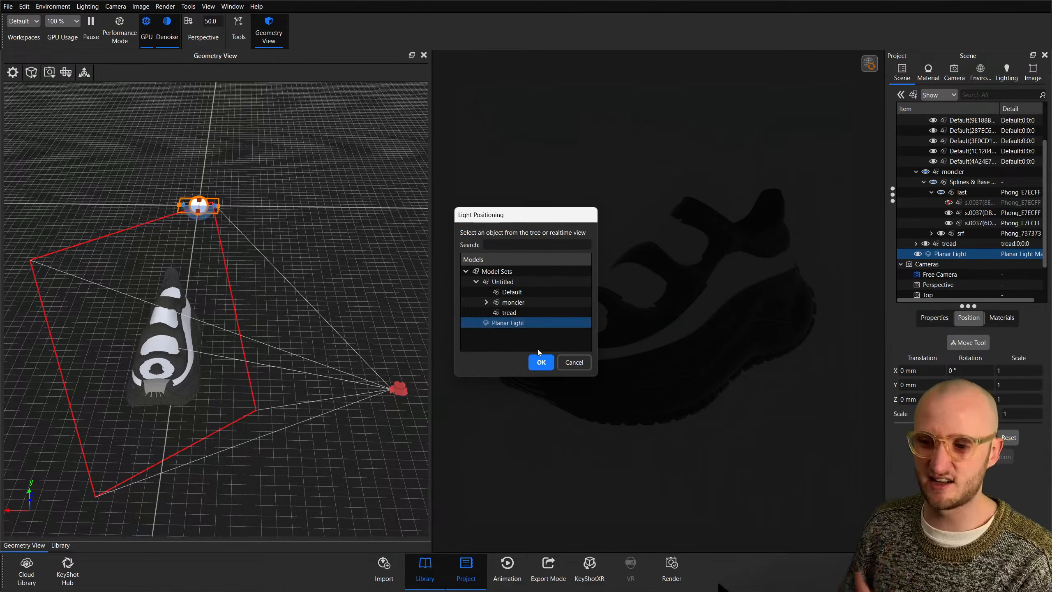
{"action": "left_click", "coordinate": [542, 362]}
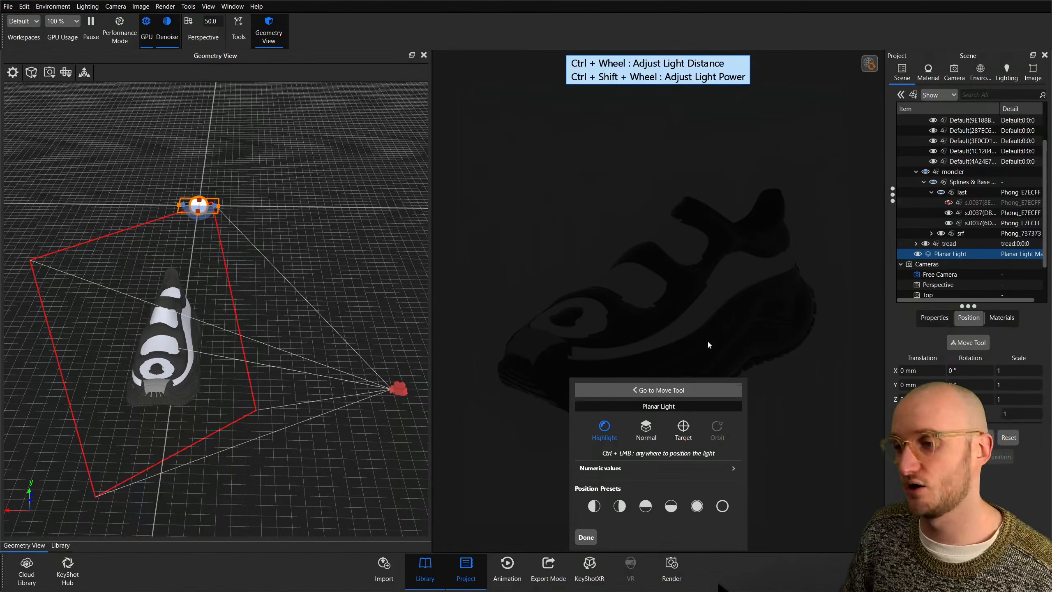
Aim the new planar light at the shoe's middle white panel in Highlight mode, bring it closer and finish the positioning.
{"action": "left_click", "coordinate": [756, 265]}
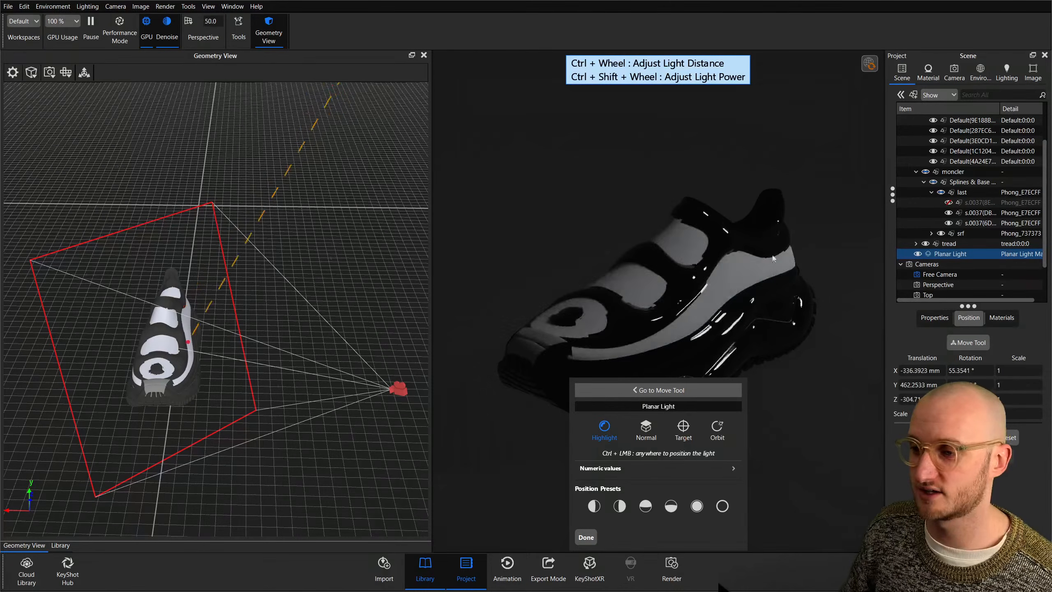
{"action": "left_click_drag", "start_coordinate": [752, 265], "coordinate": [622, 277]}
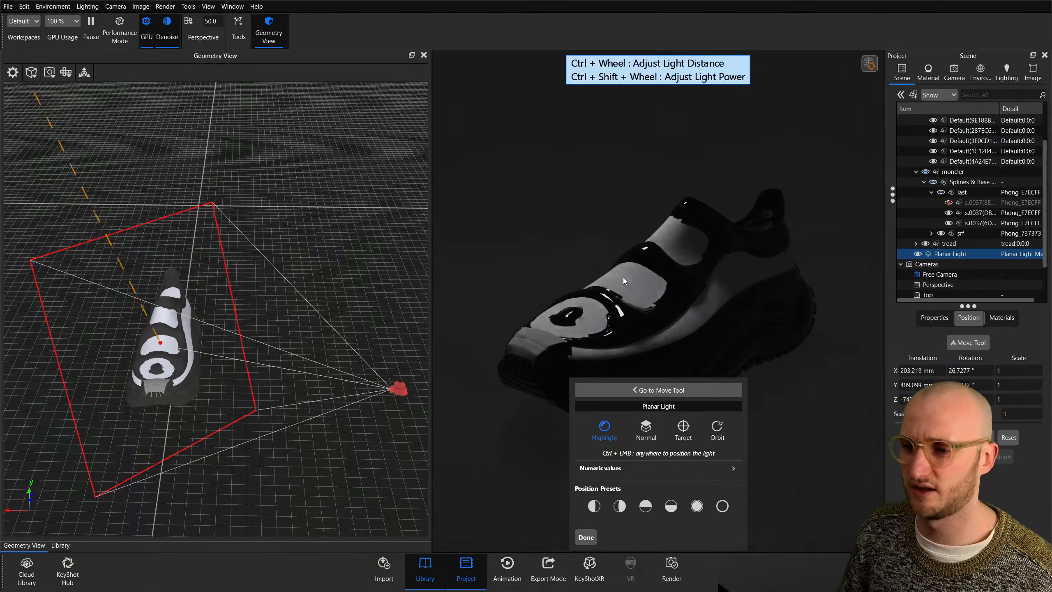
{"action": "scroll", "coordinate": [623, 278], "scroll_direction": "down", "scroll_amount": 5, "text": "ctrl"}
{"action": "scroll", "coordinate": [623, 278], "scroll_direction": "up", "scroll_amount": 5, "text": "ctrl"}
{"action": "scroll", "coordinate": [623, 278], "scroll_direction": "down", "scroll_amount": 4, "text": "ctrl"}
{"action": "scroll", "coordinate": [623, 278], "scroll_direction": "up", "scroll_amount": 3, "text": "ctrl"}
{"action": "scroll", "coordinate": [623, 278], "scroll_direction": "down", "scroll_amount": 3, "text": "ctrl"}
{"action": "scroll", "coordinate": [623, 278], "scroll_direction": "down", "scroll_amount": 1, "text": "ctrl"}
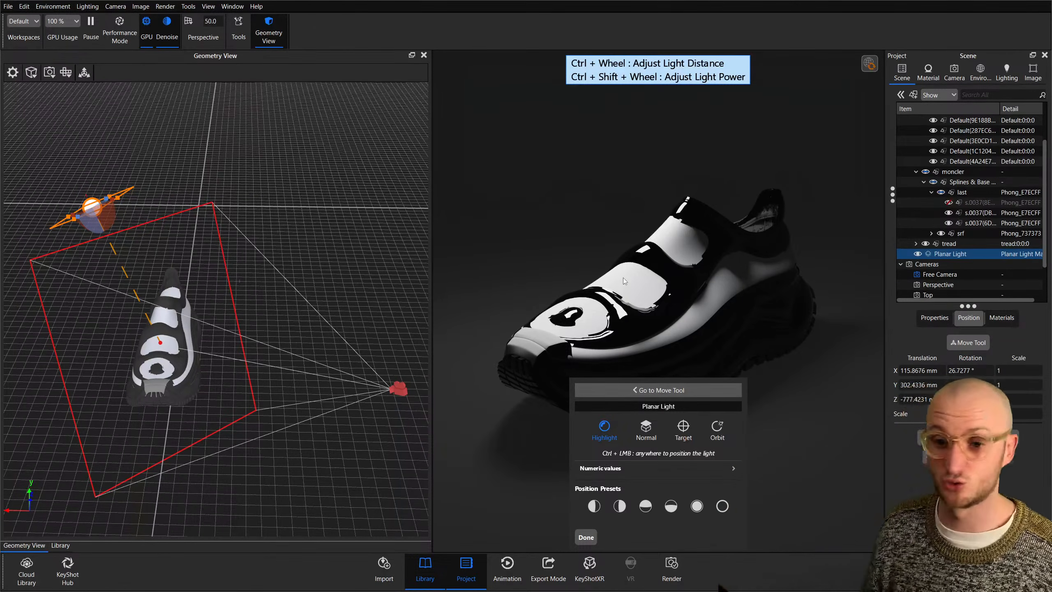
{"action": "left_click", "coordinate": [586, 537]}
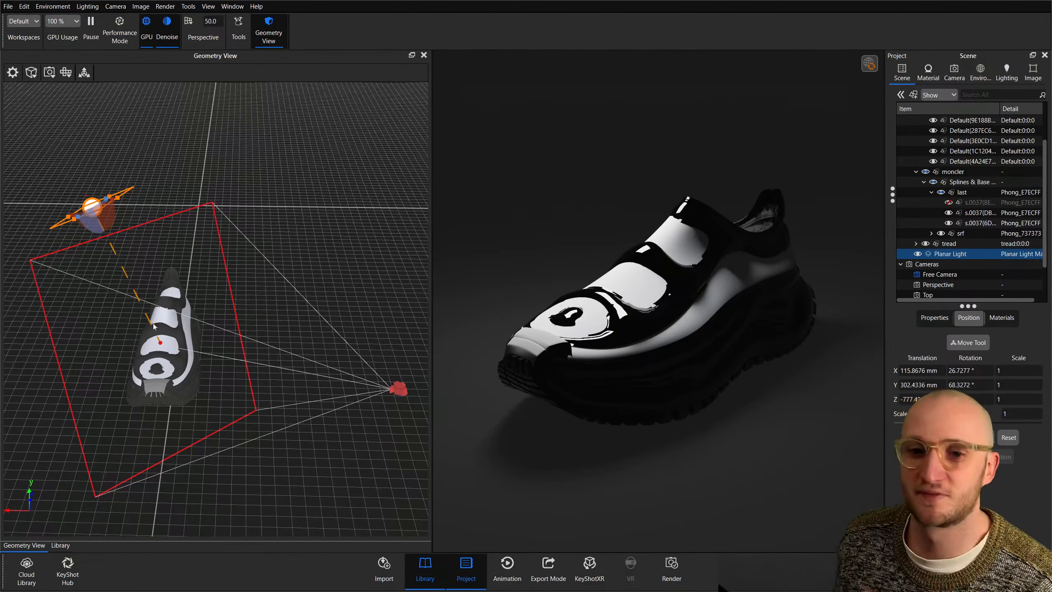
Reopen Light Positioning through the Planar Light's Move Tool, bring the light closer above the shoe and finish the positioning.
{"action": "left_click_drag", "start_coordinate": [164, 243], "coordinate": [295, 290]}
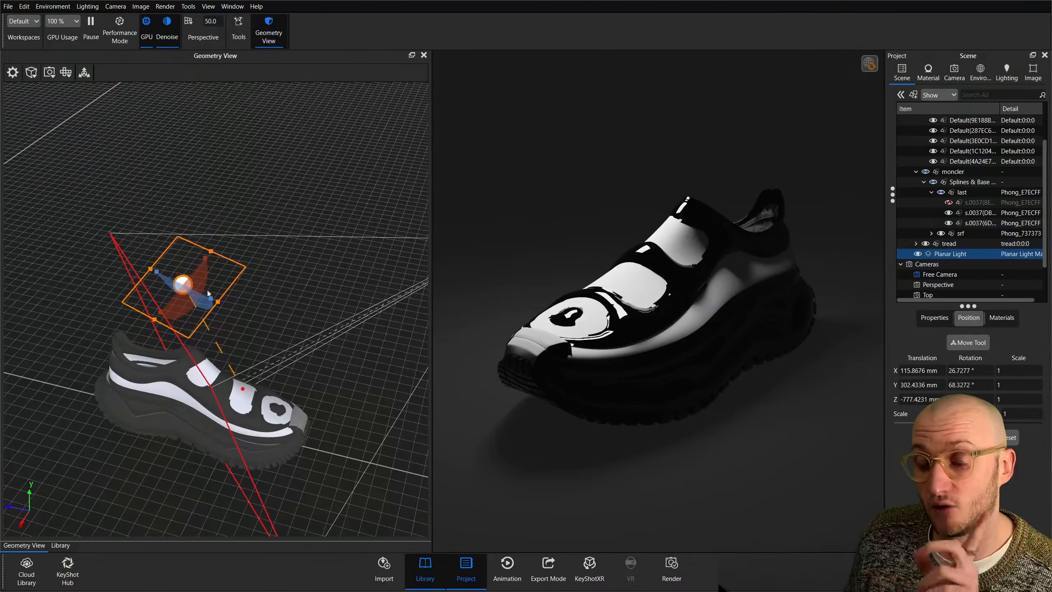
{"action": "left_click_drag", "start_coordinate": [246, 318], "coordinate": [299, 291]}
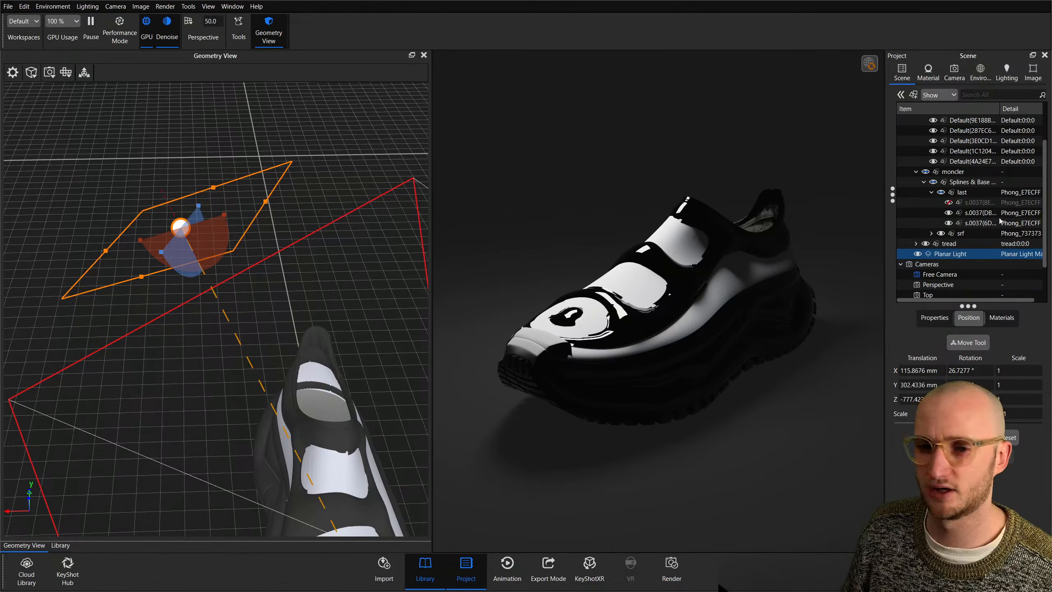
{"action": "left_click", "coordinate": [963, 343]}
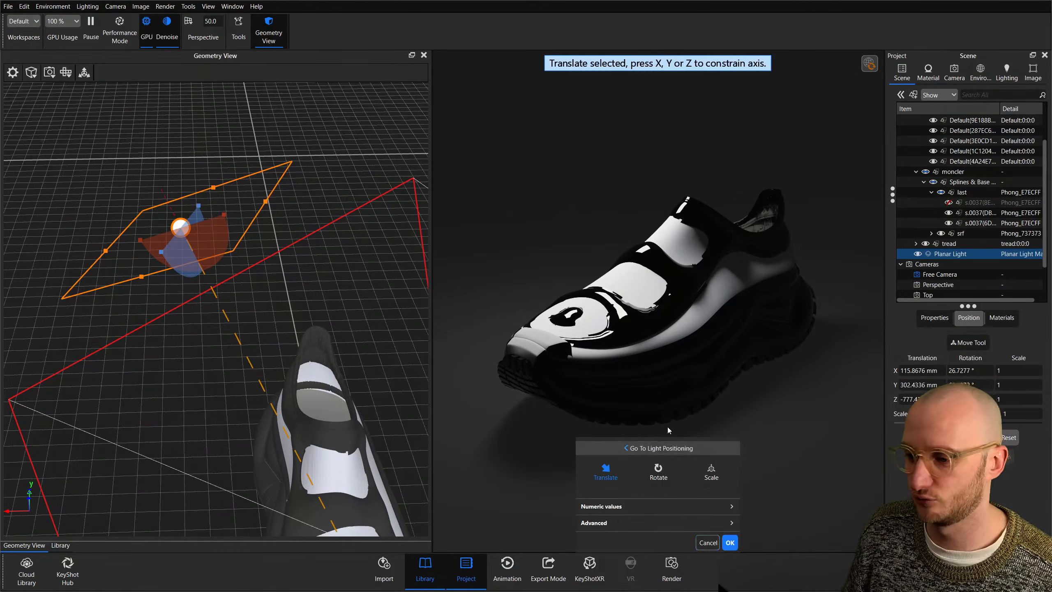
{"action": "left_click", "coordinate": [663, 435]}
{"action": "scroll", "coordinate": [479, 229], "scroll_direction": "up", "scroll_amount": 4, "text": "ctrl"}
{"action": "scroll", "coordinate": [478, 229], "scroll_direction": "down", "scroll_amount": 5, "text": "ctrl"}
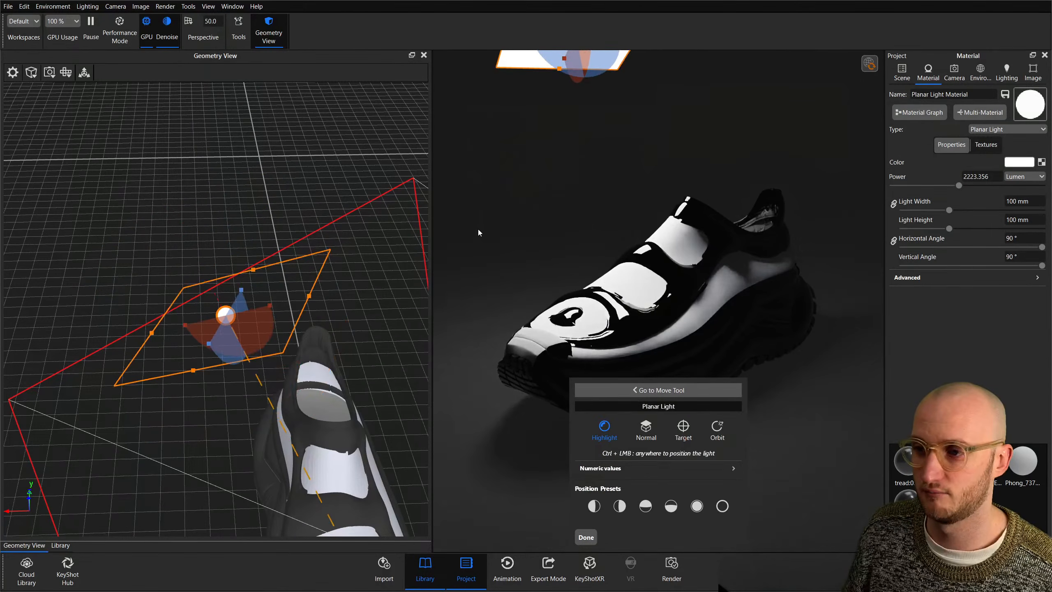
{"action": "scroll", "coordinate": [478, 229], "scroll_direction": "up", "scroll_amount": 6, "text": "ctrl"}
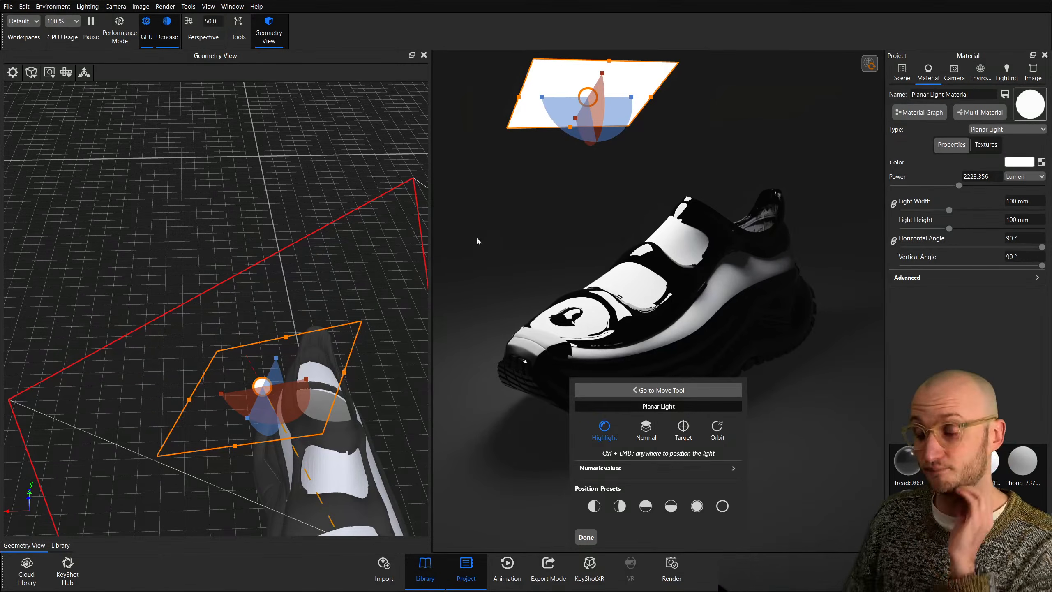
{"action": "left_click", "coordinate": [586, 537]}
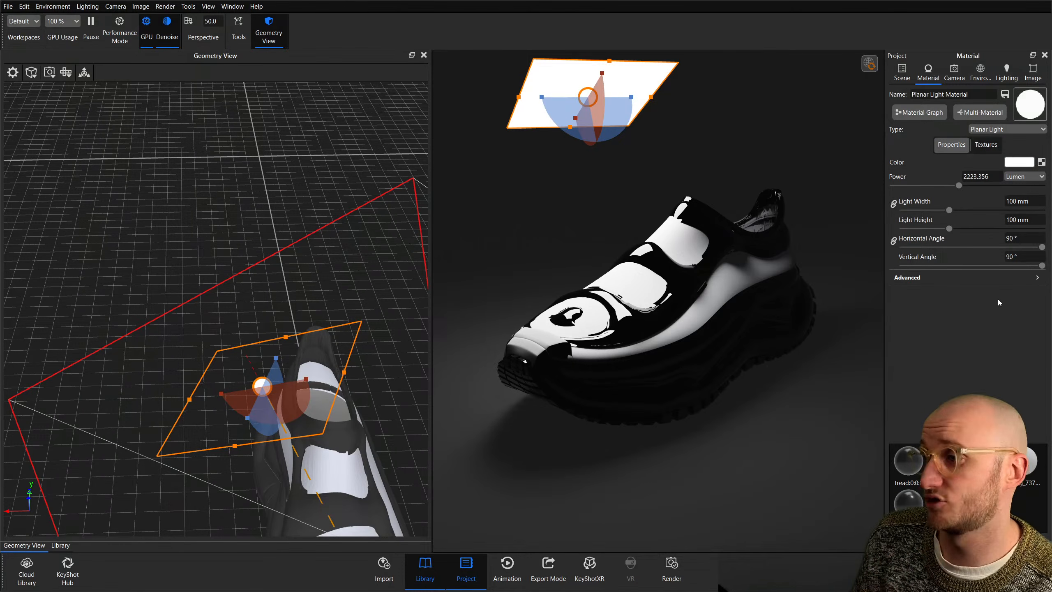
Set the planar light to 71.7 mm wide and 97.2 mm high with angles of 56.88° horizontal and 34.38° vertical, and expand its advanced settings.
{"action": "mouse_move", "coordinate": [949, 210]}
{"action": "left_mouse_down"}
{"action": "mouse_move", "coordinate": [967, 210]}
{"action": "mouse_move", "coordinate": [935, 210]}
{"action": "mouse_move", "coordinate": [998, 228]}
{"action": "mouse_move", "coordinate": [947, 229]}
{"action": "left_mouse_up"}
{"action": "left_click_drag", "start_coordinate": [1042, 247], "coordinate": [959, 275]}
{"action": "left_click", "coordinate": [953, 277]}
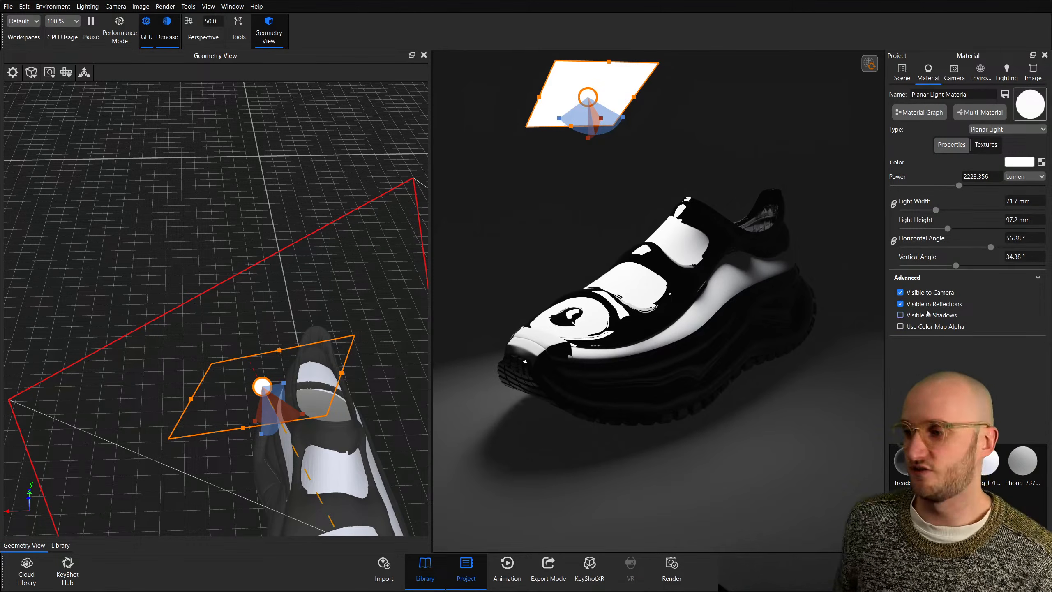
Switch the planar light's Visible to Camera option off and on again.
{"action": "left_click", "coordinate": [929, 293]}
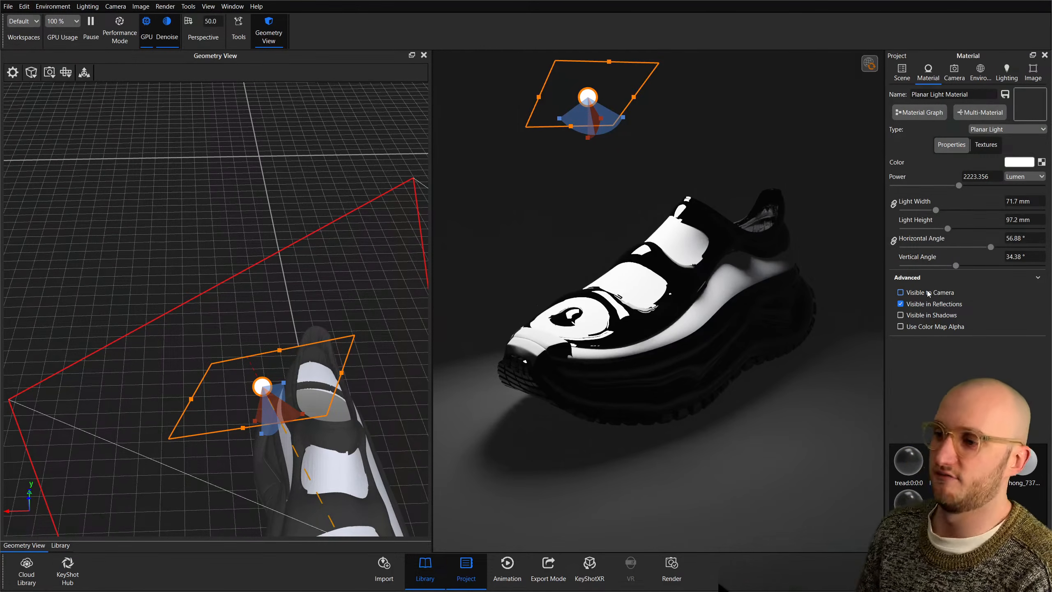
{"action": "left_click", "coordinate": [929, 293]}
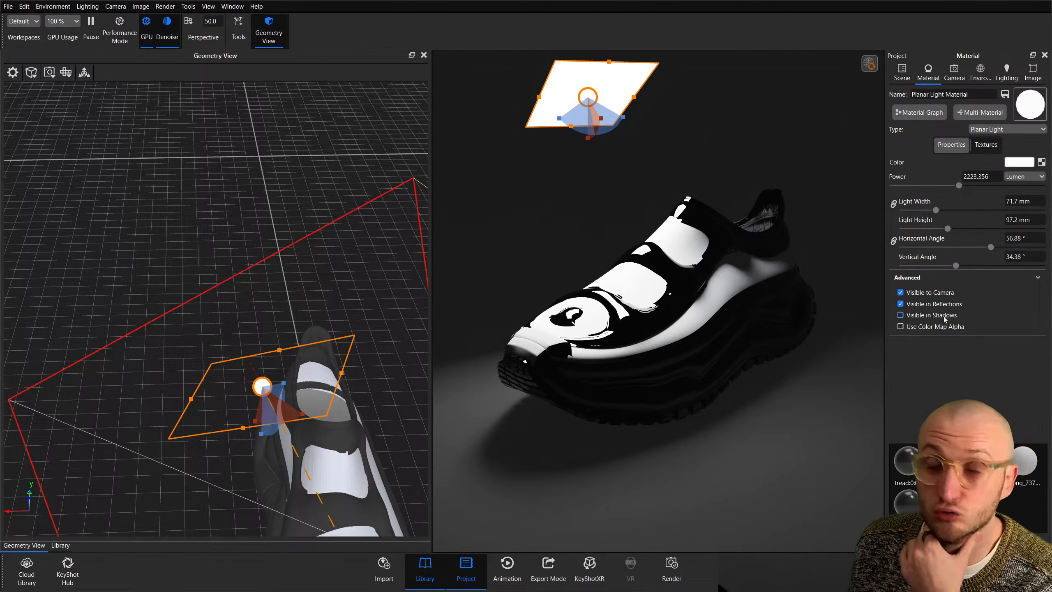
Apply a planar white-to-black Color Gradient to the planar light's Color texture, with a scale of 48 mm.
{"action": "left_click", "coordinate": [985, 144]}
{"action": "right_click", "coordinate": [992, 185]}
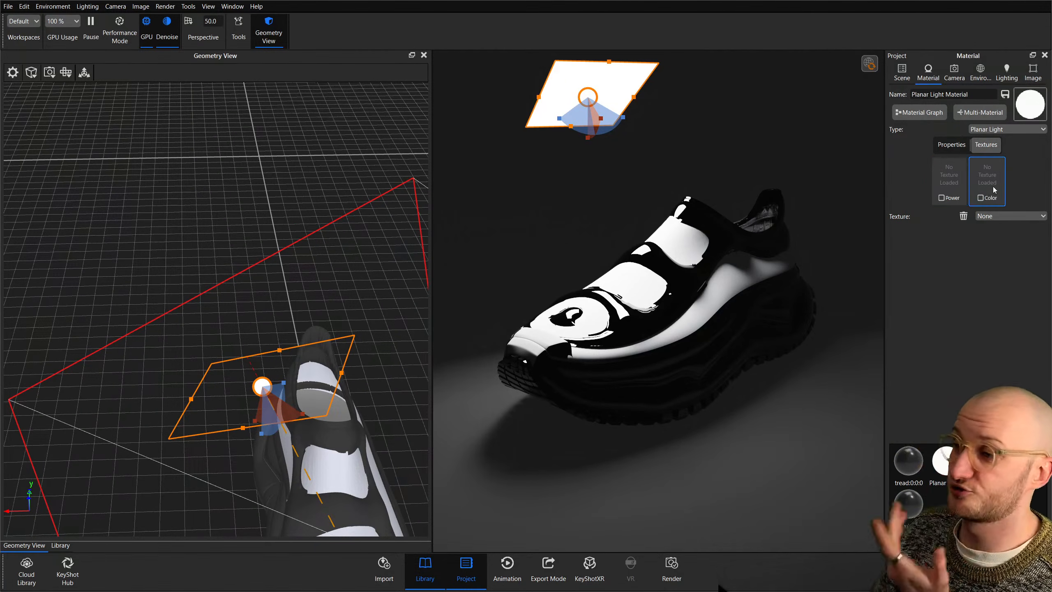
{"action": "mouse_move", "coordinate": [1011, 192]}
{"action": "left_click", "coordinate": [932, 338]}
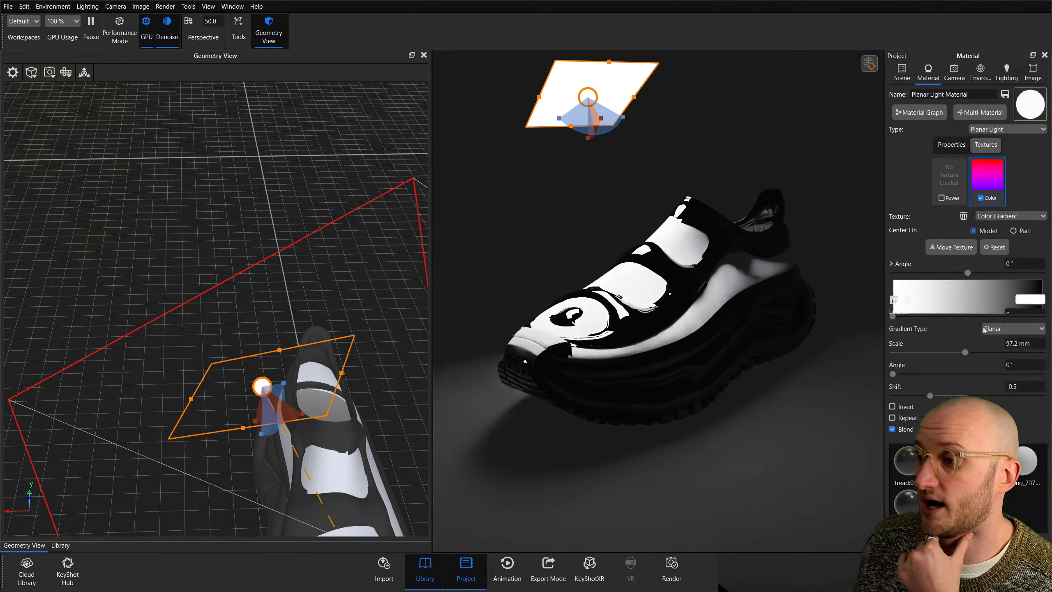
{"action": "left_click_drag", "start_coordinate": [958, 397], "coordinate": [930, 390]}
{"action": "mouse_move", "coordinate": [893, 321]}
{"action": "left_mouse_down"}
{"action": "mouse_move", "coordinate": [941, 321]}
{"action": "mouse_move", "coordinate": [892, 321]}
{"action": "left_mouse_up"}
{"action": "mouse_move", "coordinate": [1038, 321]}
{"action": "left_mouse_down"}
{"action": "mouse_move", "coordinate": [966, 321]}
{"action": "mouse_move", "coordinate": [1039, 320]}
{"action": "left_mouse_up"}
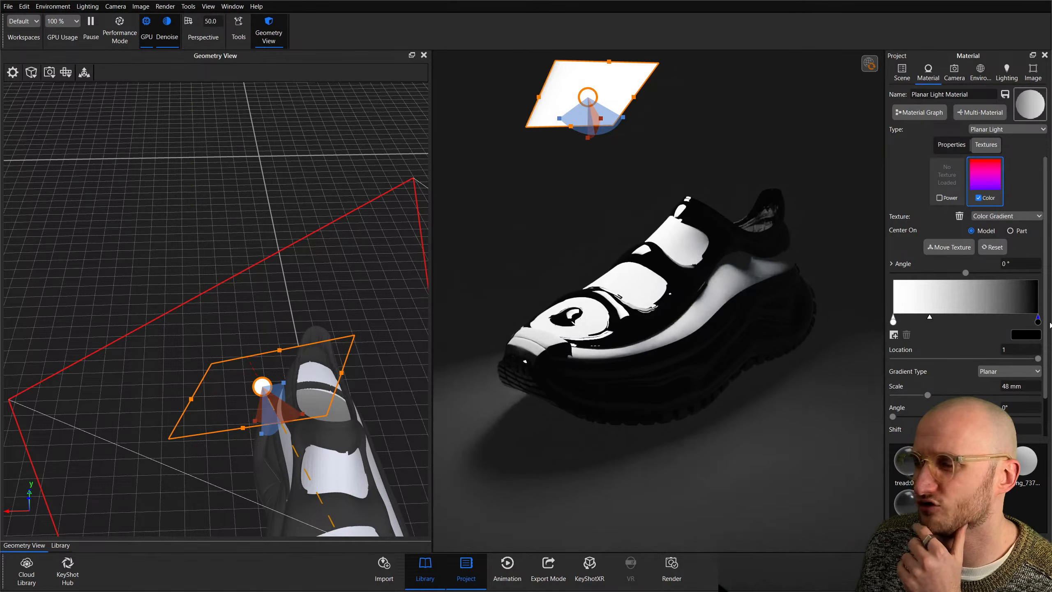
Rotate the gradient across the light with Move Texture, set its scale to 101 mm and accept the placement.
{"action": "left_click", "coordinate": [950, 247]}
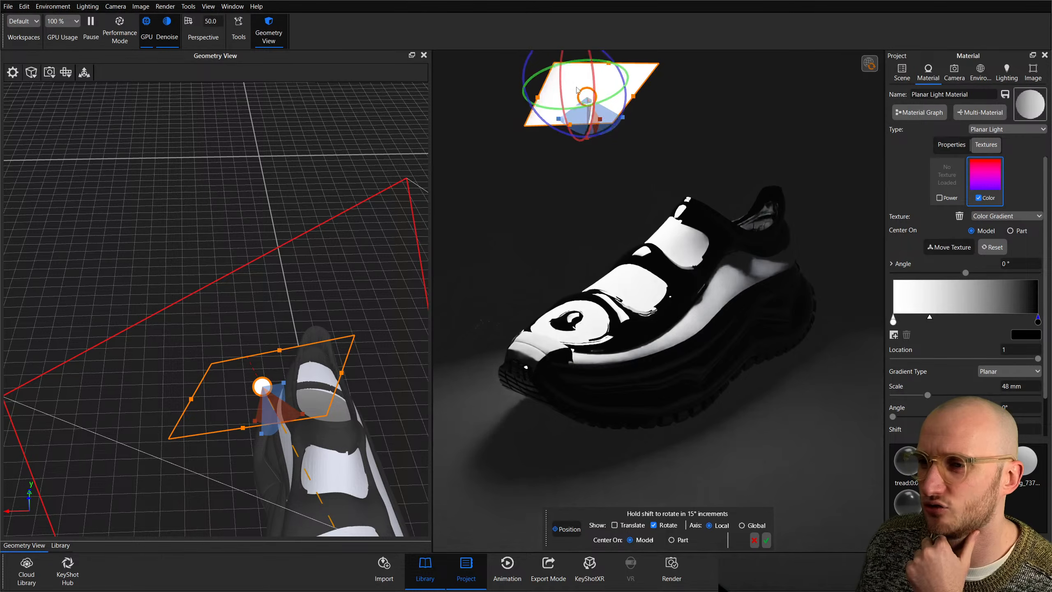
{"action": "left_click_drag", "start_coordinate": [590, 139], "coordinate": [604, 84]}
{"action": "left_click_drag", "start_coordinate": [930, 396], "coordinate": [968, 396]}
{"action": "mouse_move", "coordinate": [601, 88]}
{"action": "left_mouse_down"}
{"action": "mouse_move", "coordinate": [625, 91]}
{"action": "mouse_move", "coordinate": [615, 90]}
{"action": "left_mouse_up"}
{"action": "left_click", "coordinate": [766, 540]}
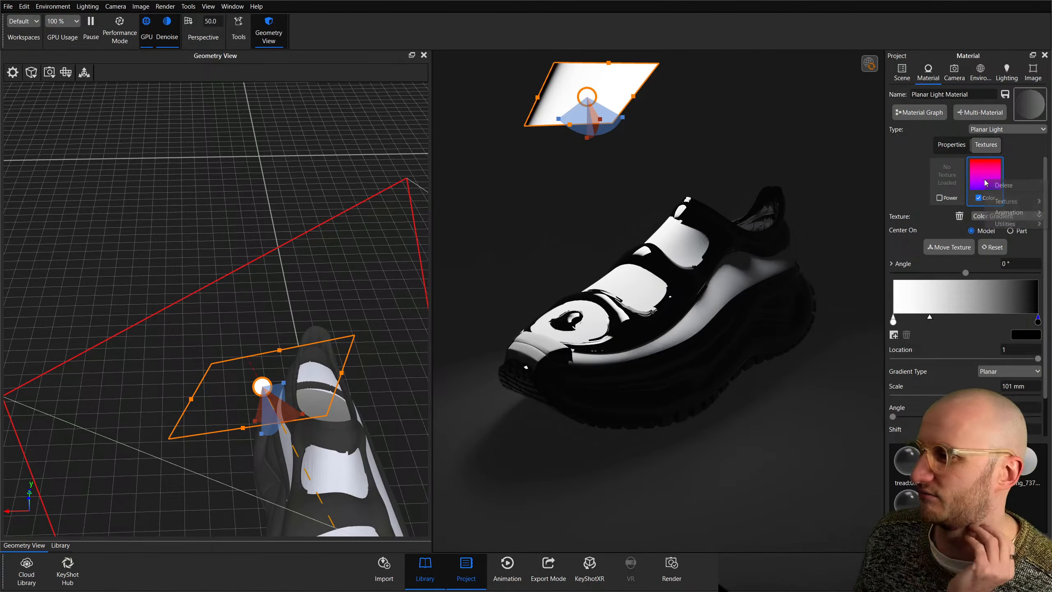
Delete the Color Gradient texture from the planar light and return to the material's properties.
{"action": "left_click", "coordinate": [959, 216]}
{"action": "left_click", "coordinate": [954, 145]}
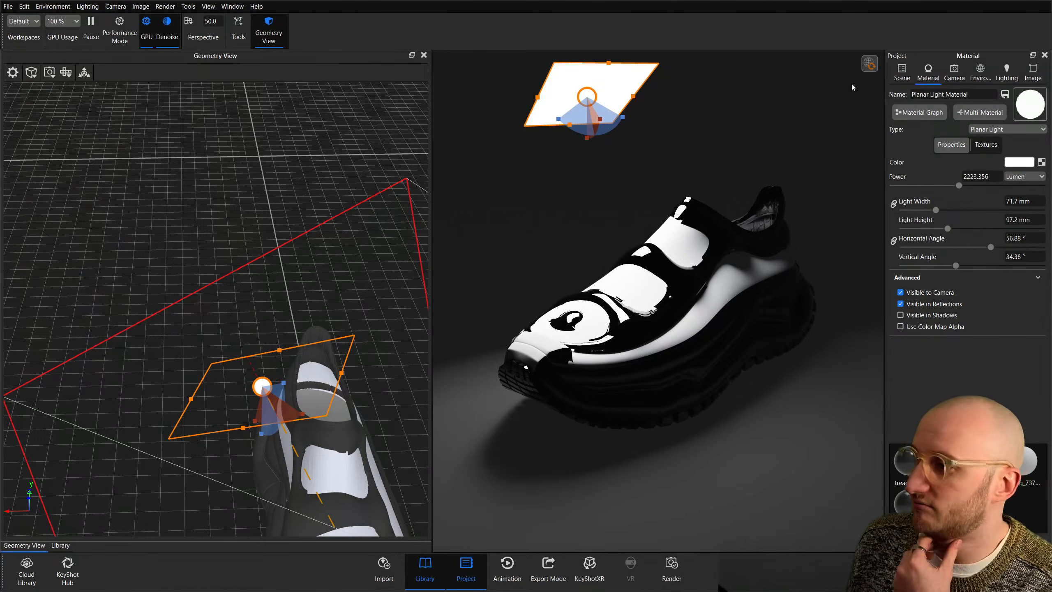
Select the Free Camera in the scene tree.
{"action": "scroll", "coordinate": [680, 306], "scroll_direction": "down", "scroll_amount": 5}
{"action": "scroll", "coordinate": [680, 306], "scroll_direction": "up", "scroll_amount": 6}
{"action": "scroll", "coordinate": [679, 303], "scroll_direction": "down", "scroll_amount": 4}
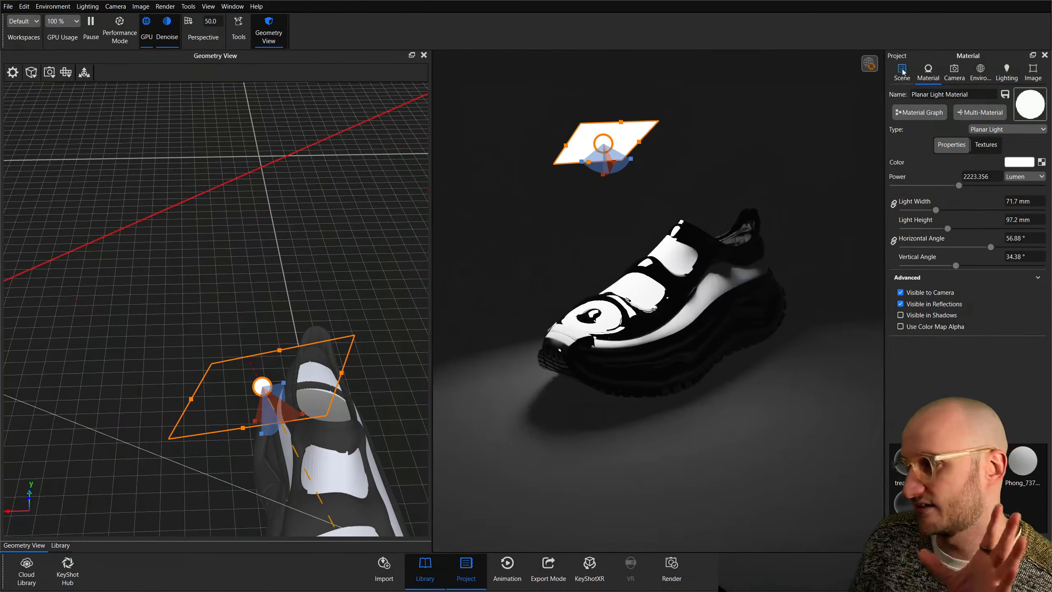
{"action": "left_click", "coordinate": [901, 73]}
{"action": "double_click", "coordinate": [982, 254]}
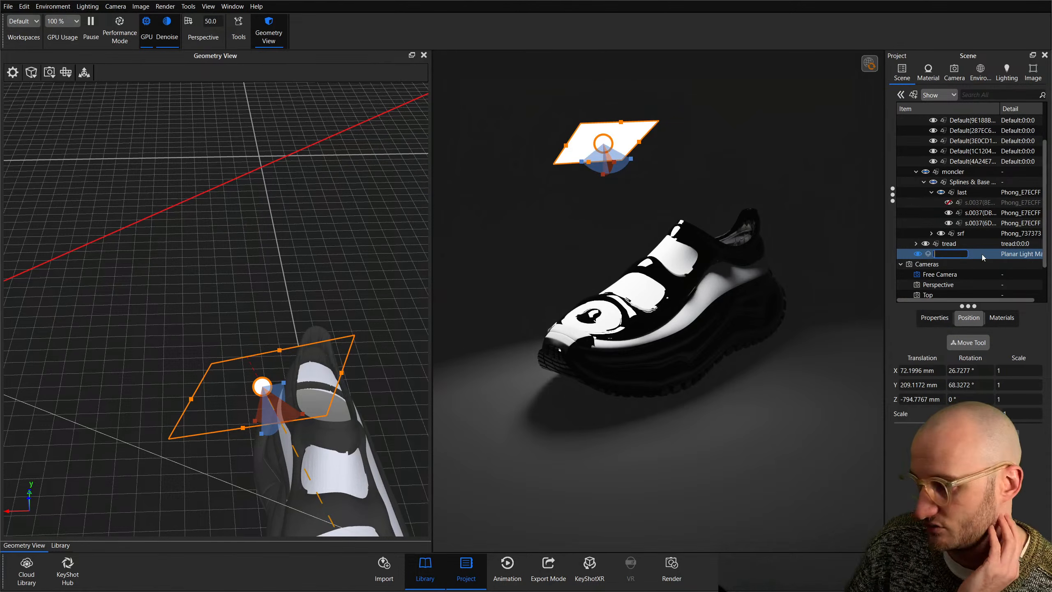
{"action": "left_click", "coordinate": [940, 274]}
{"action": "scroll", "coordinate": [811, 117], "scroll_direction": "up", "scroll_amount": 3}
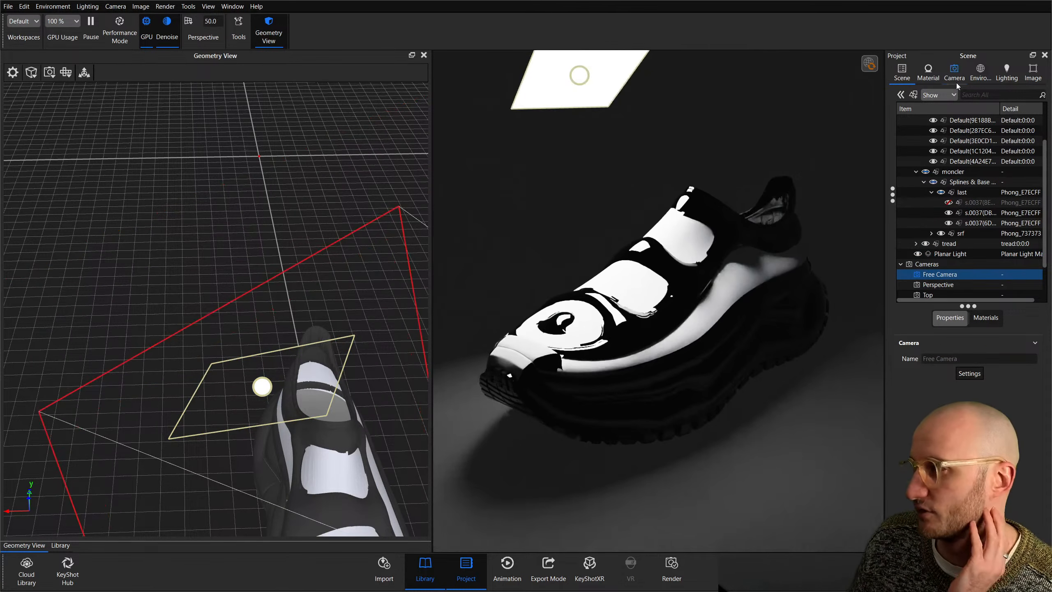
Delete the Perspective, Top, Front and Right cameras from the camera list, keeping only the Free Camera.
{"action": "left_click", "coordinate": [956, 79]}
{"action": "left_click", "coordinate": [940, 134]}
{"action": "left_click", "coordinate": [933, 113]}
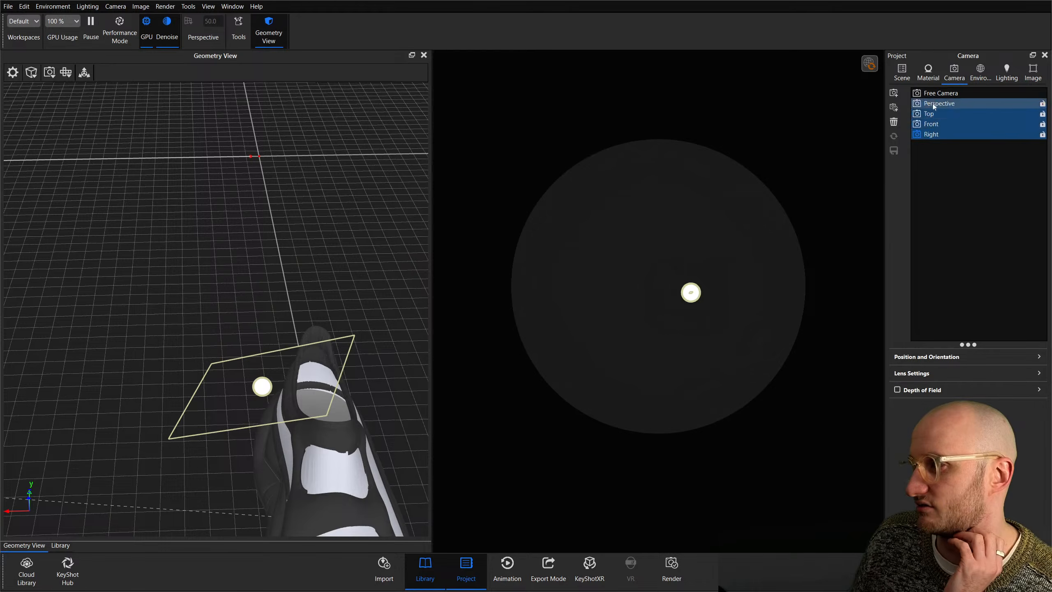
{"action": "left_click", "coordinate": [934, 104]}
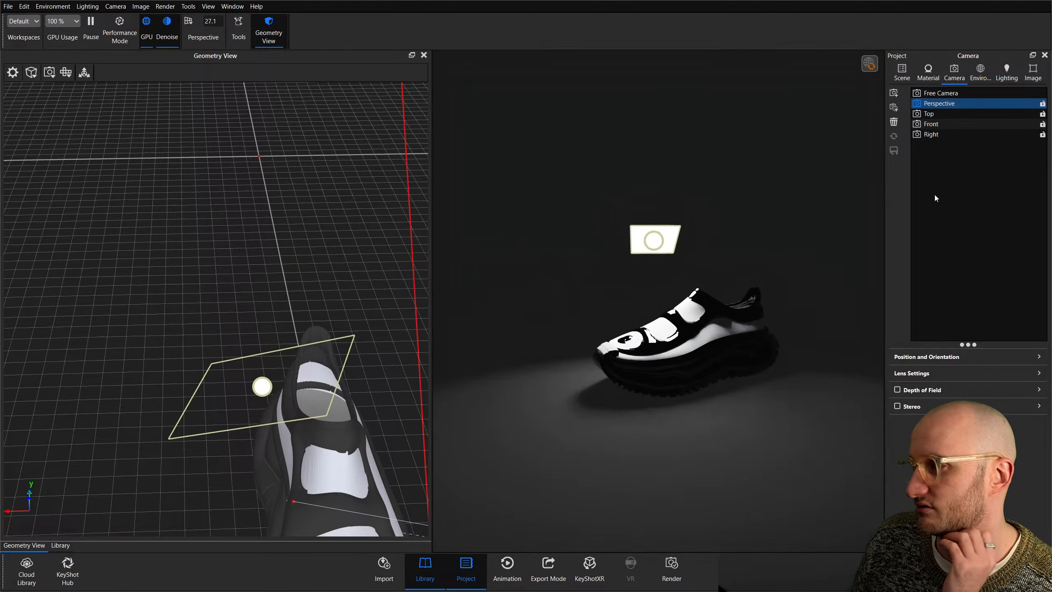
{"action": "left_click", "coordinate": [942, 133], "text": "shift"}
{"action": "key", "text": "Delete"}
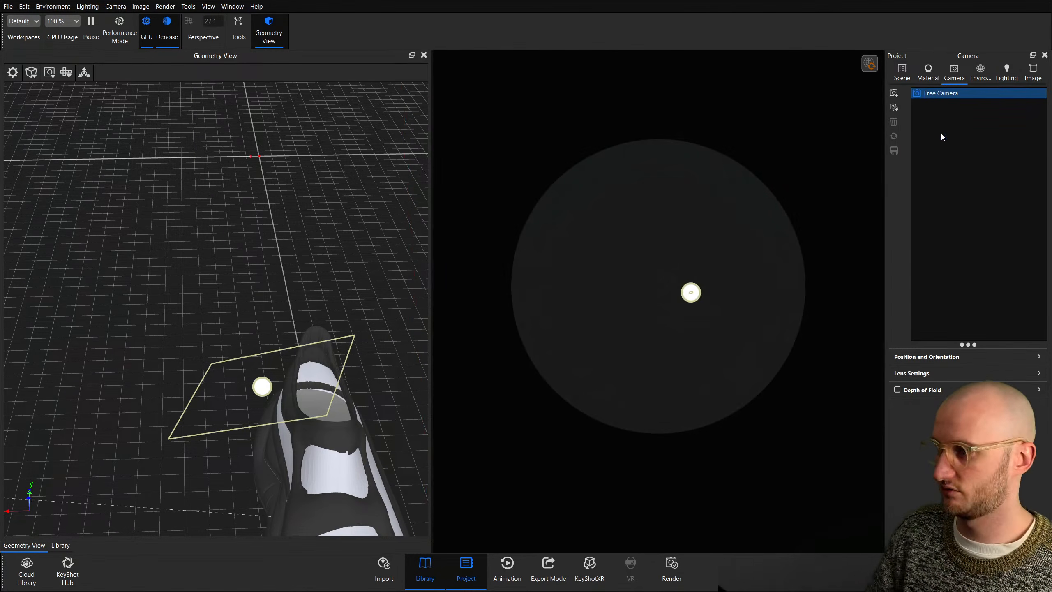
Add a new camera and expand its position and orientation settings, enlarging the area that shows them.
{"action": "left_click", "coordinate": [893, 93]}
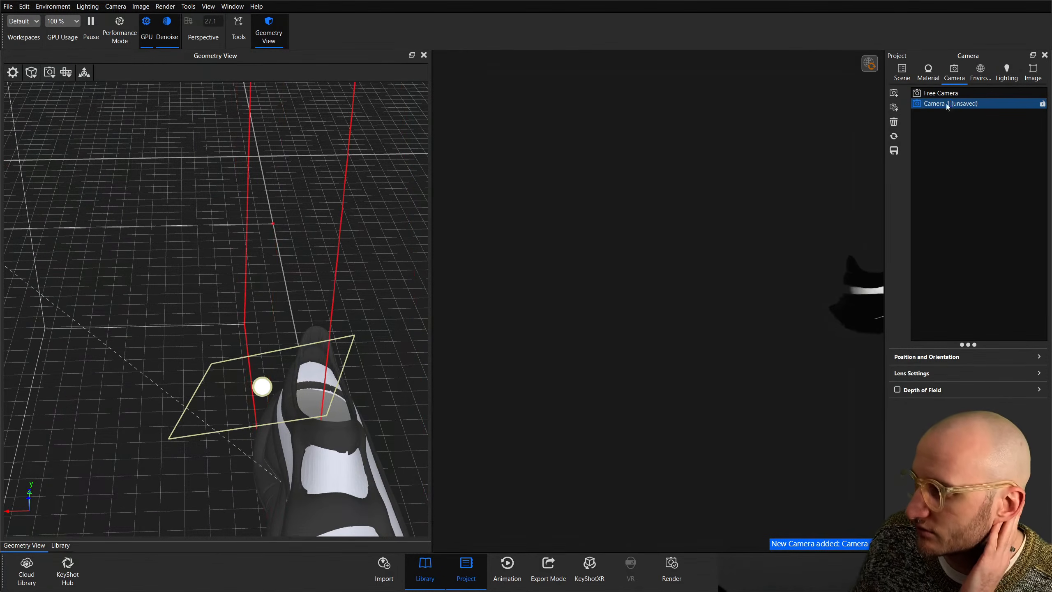
{"action": "left_click", "coordinate": [902, 72]}
{"action": "left_click", "coordinate": [954, 72]}
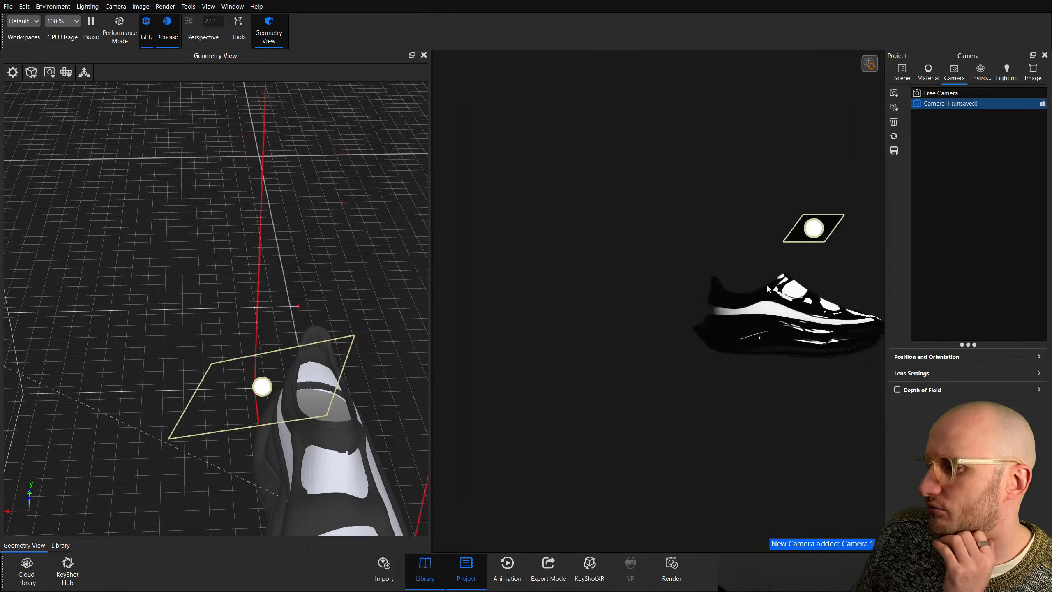
{"action": "left_click", "coordinate": [926, 356]}
{"action": "left_click_drag", "start_coordinate": [972, 347], "coordinate": [983, 212]}
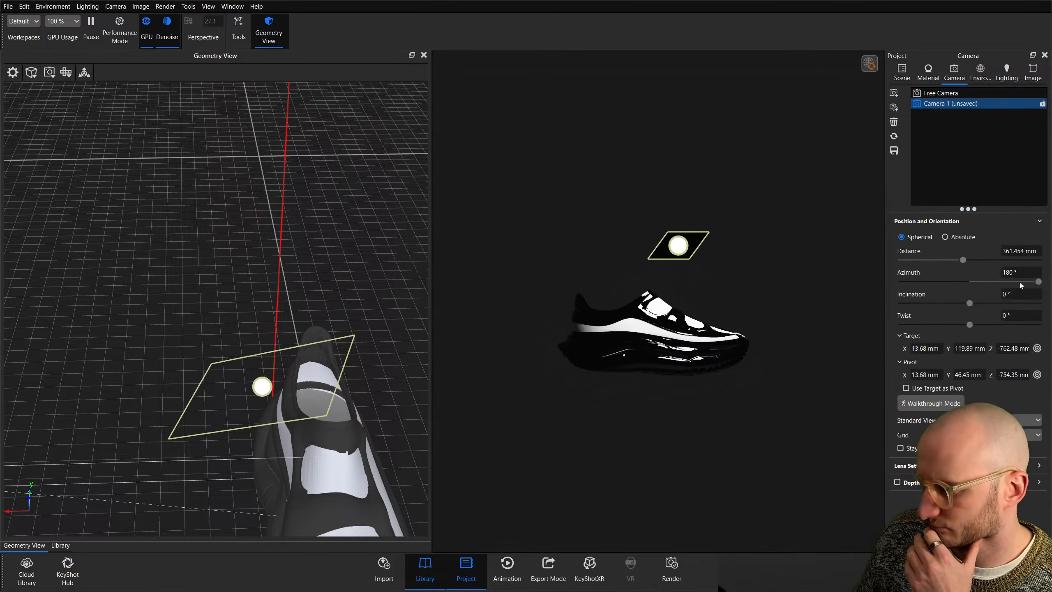
Target the new camera on the shoe model and frame a closer three-quarter view at about 47° azimuth and 17° inclination.
{"action": "left_click", "coordinate": [1037, 349]}
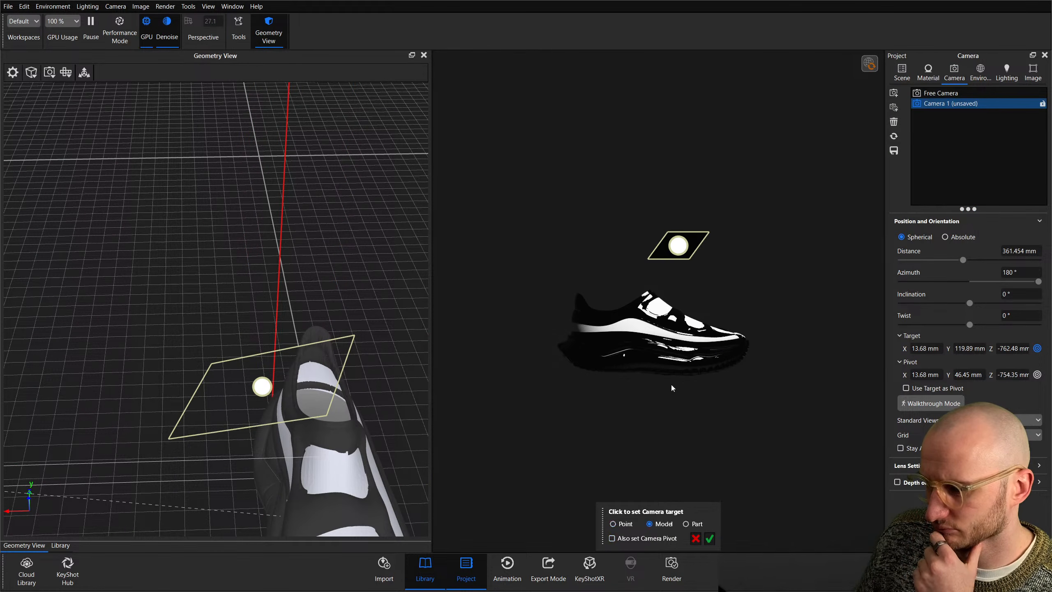
{"action": "left_click", "coordinate": [672, 351]}
{"action": "left_click", "coordinate": [709, 539]}
{"action": "left_click_drag", "start_coordinate": [646, 307], "coordinate": [802, 283]}
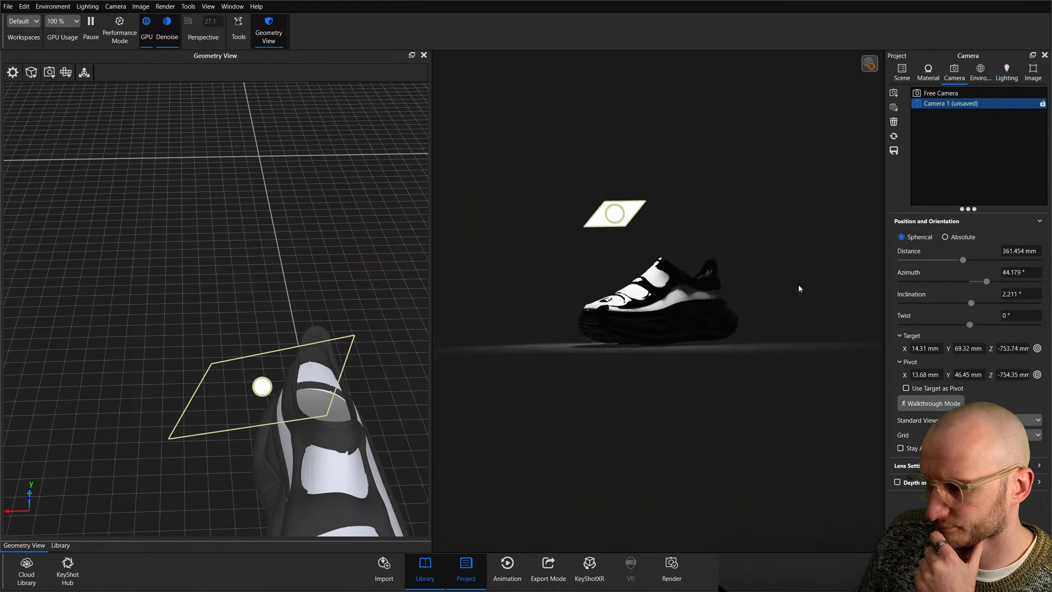
{"action": "scroll", "coordinate": [800, 280], "scroll_direction": "up", "scroll_amount": 5}
{"action": "left_click_drag", "start_coordinate": [769, 316], "coordinate": [772, 354]}
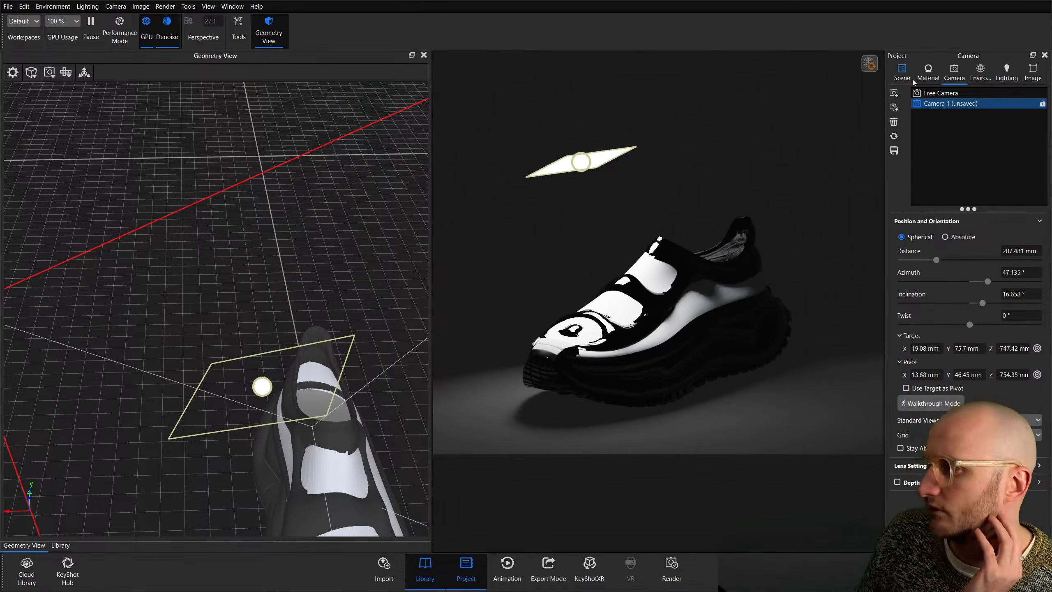
Turn off Ground Illumination in the lighting settings and check the environment settings.
{"action": "left_click", "coordinate": [903, 73]}
{"action": "left_click", "coordinate": [1007, 71]}
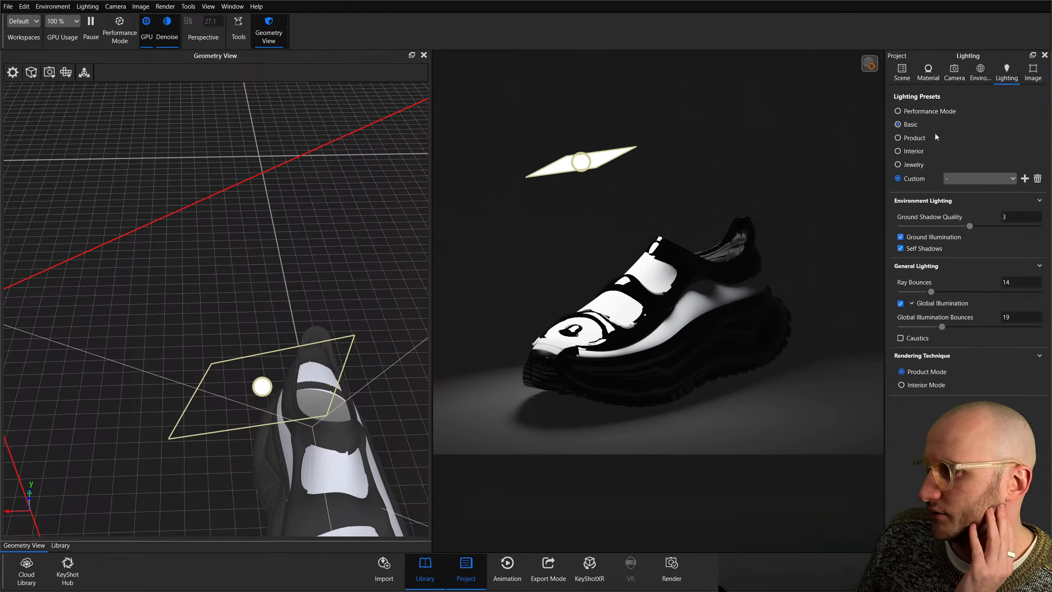
{"action": "left_click", "coordinate": [901, 237]}
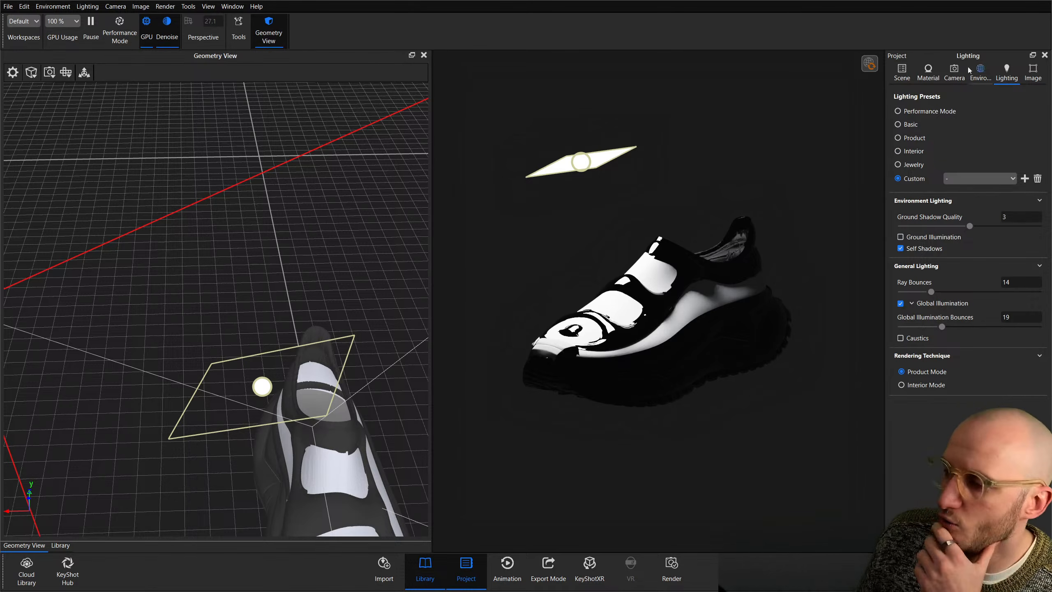
{"action": "left_click", "coordinate": [973, 75]}
{"action": "left_click", "coordinate": [949, 228]}
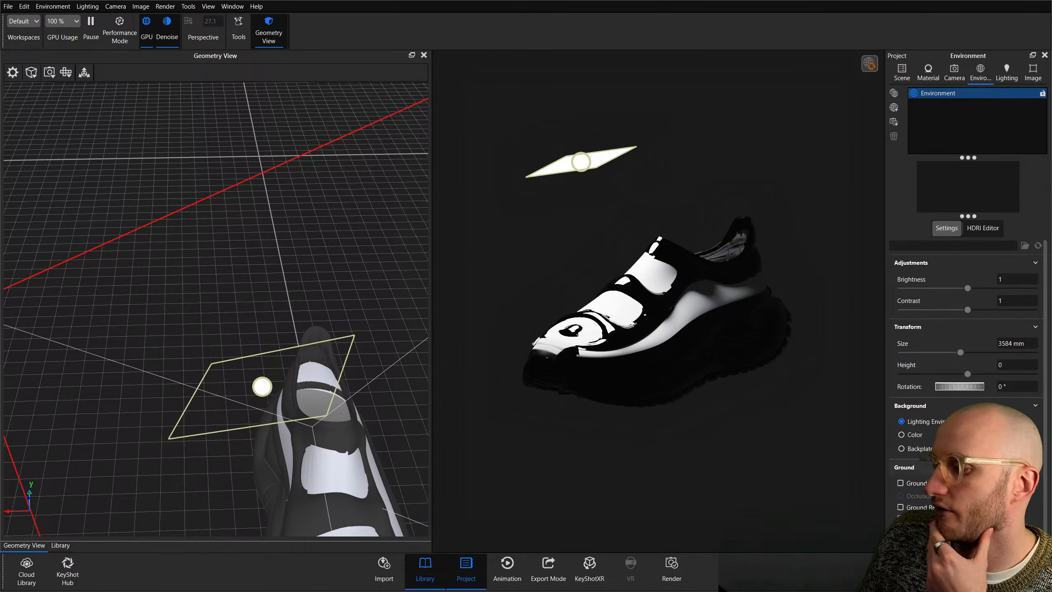
Twist the camera to -38.66° and orbit it to about 22° azimuth and 29° inclination, saving and locking the view.
{"action": "scroll", "coordinate": [697, 233], "scroll_direction": "up", "scroll_amount": 2}
{"action": "left_click", "coordinate": [955, 71]}
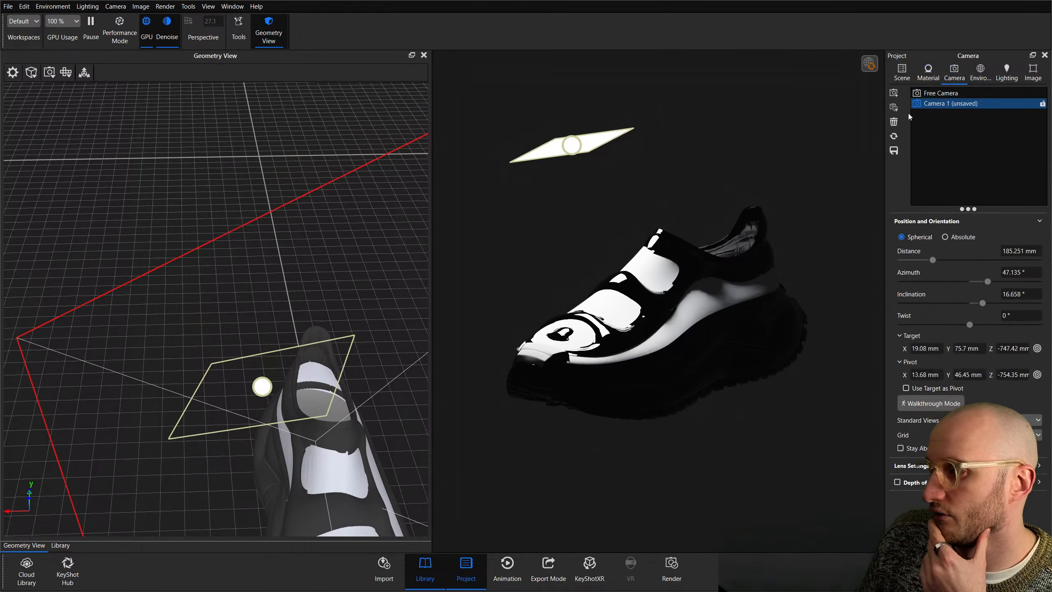
{"action": "mouse_move", "coordinate": [967, 325]}
{"action": "left_mouse_down"}
{"action": "mouse_move", "coordinate": [948, 326]}
{"action": "mouse_move", "coordinate": [972, 327]}
{"action": "mouse_move", "coordinate": [956, 335]}
{"action": "left_mouse_up"}
{"action": "left_click_drag", "start_coordinate": [703, 295], "coordinate": [741, 294]}
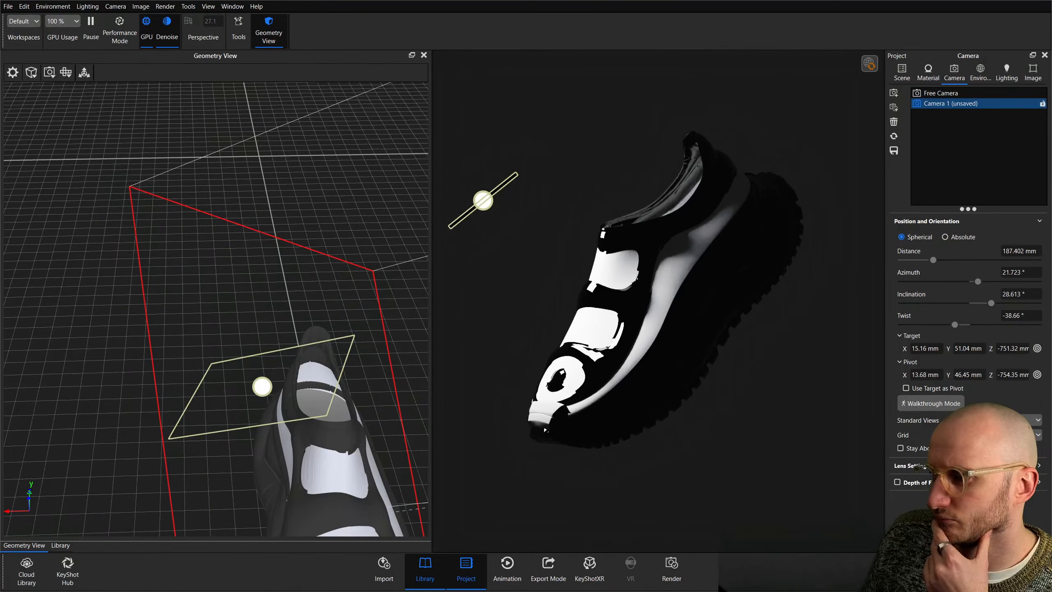
{"action": "left_click", "coordinate": [893, 151]}
{"action": "left_click", "coordinate": [1042, 103]}
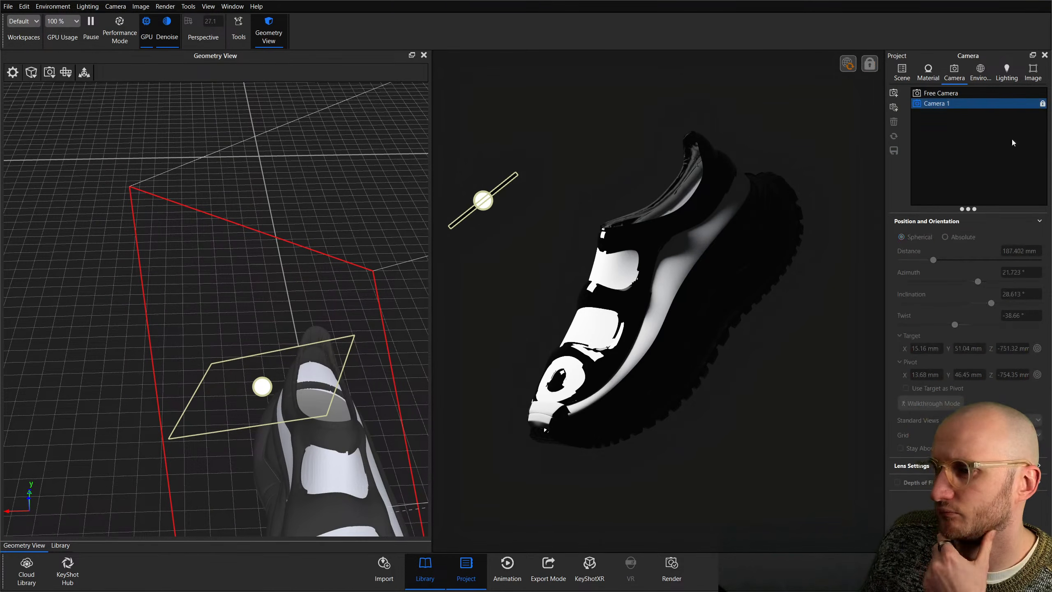
Set the image resolution to the 1:1 portrait preset.
{"action": "left_click", "coordinate": [145, 7]}
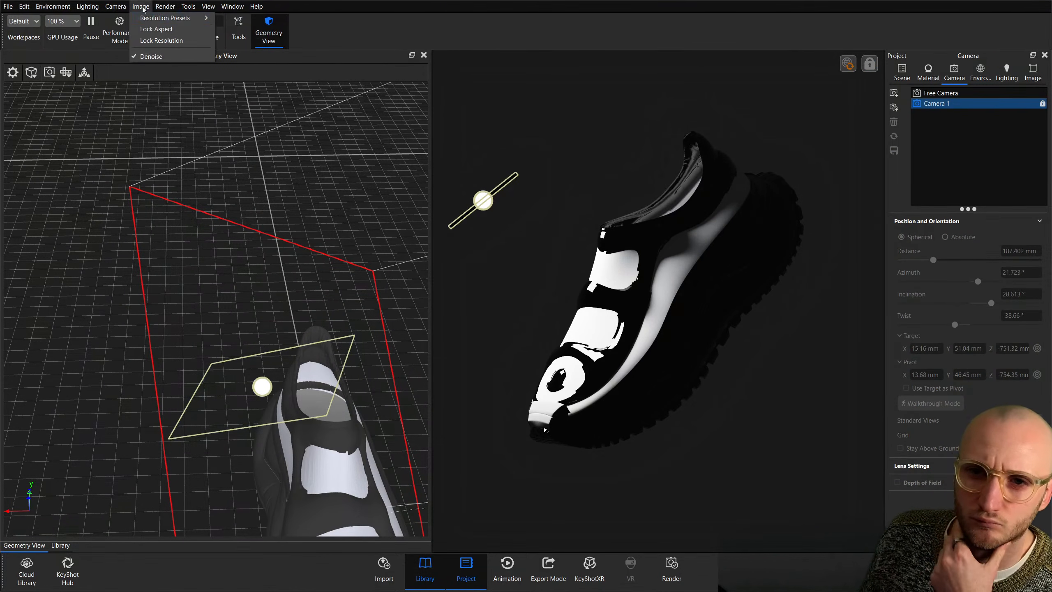
{"action": "mouse_move", "coordinate": [174, 17]}
{"action": "mouse_move", "coordinate": [236, 35]}
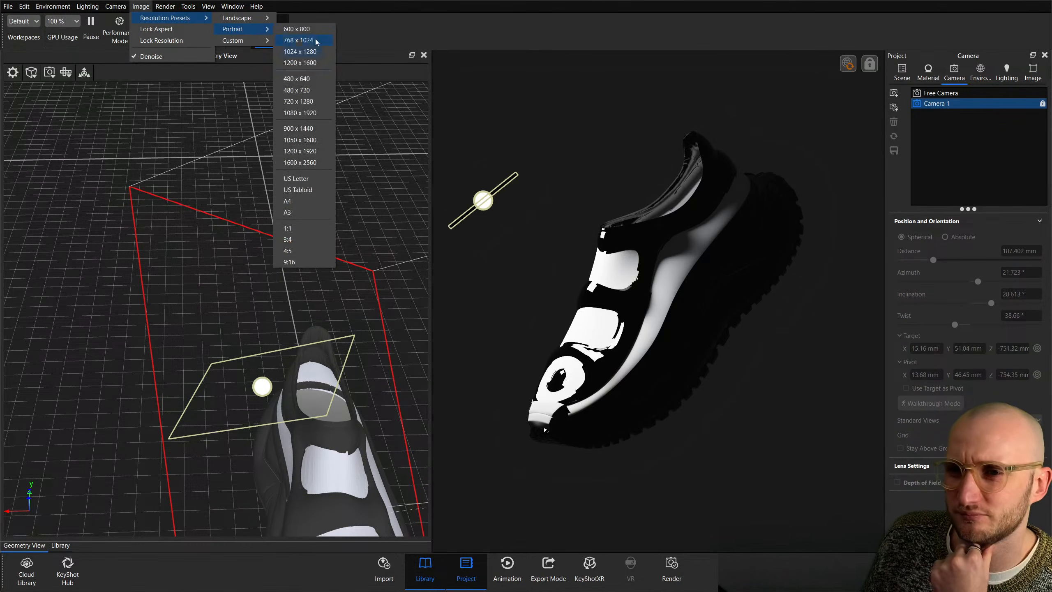
{"action": "left_click", "coordinate": [298, 229]}
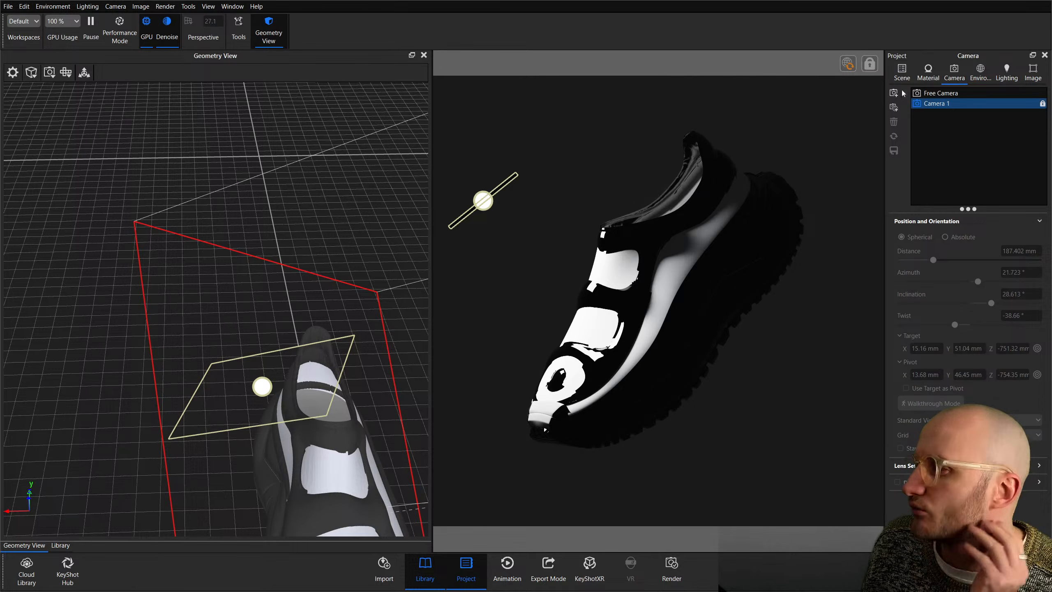
Collapse the Untitled model set in the scene tree and add a ground plane to the scene.
{"action": "left_click", "coordinate": [895, 76]}
{"action": "scroll", "coordinate": [953, 223], "scroll_direction": "up", "scroll_amount": 2}
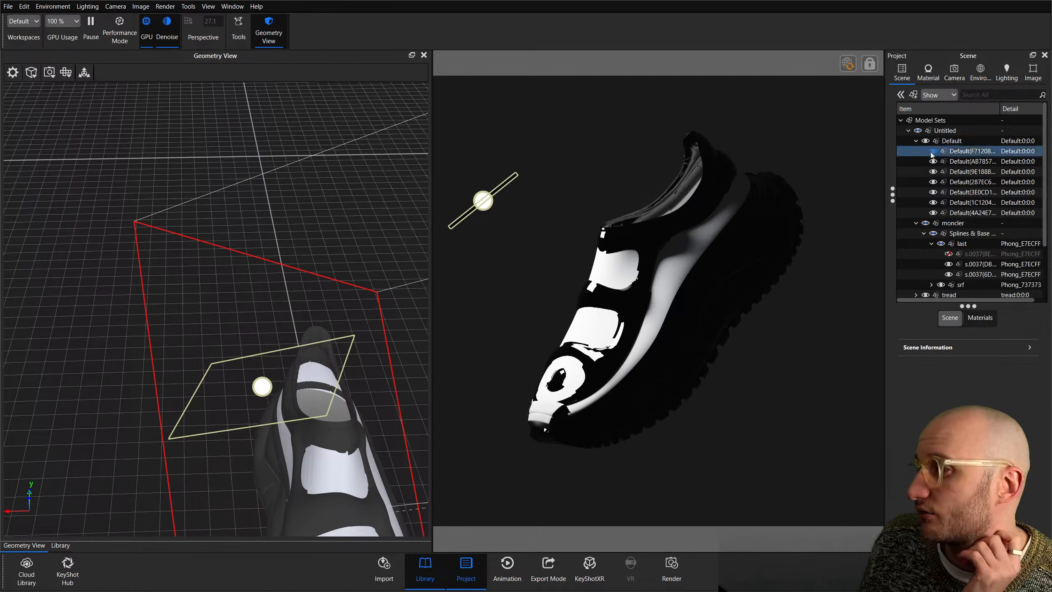
{"action": "left_click", "coordinate": [908, 131]}
{"action": "left_click", "coordinate": [24, 6]}
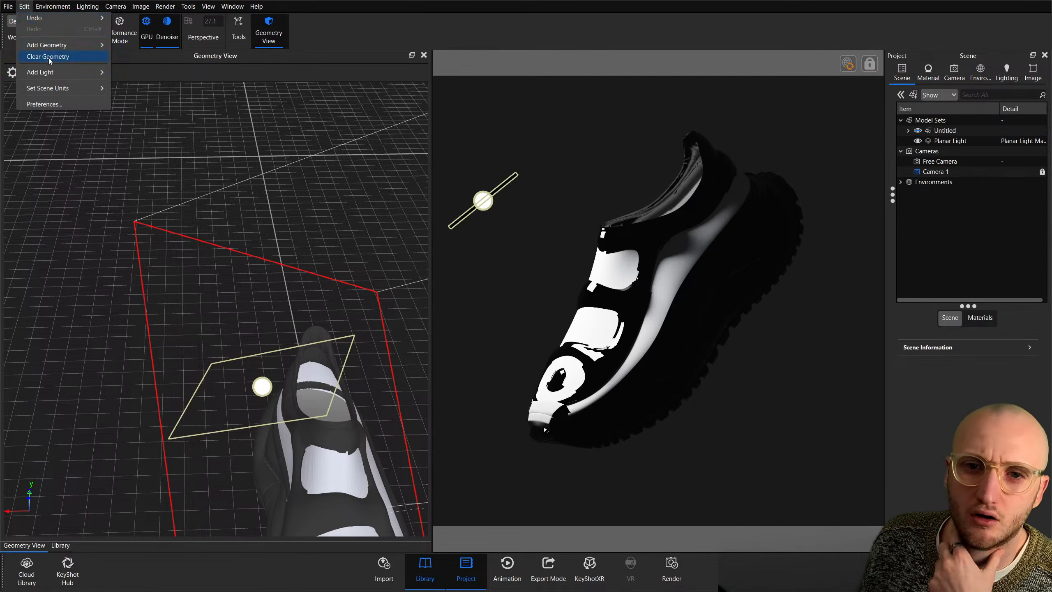
{"action": "mouse_move", "coordinate": [53, 47]}
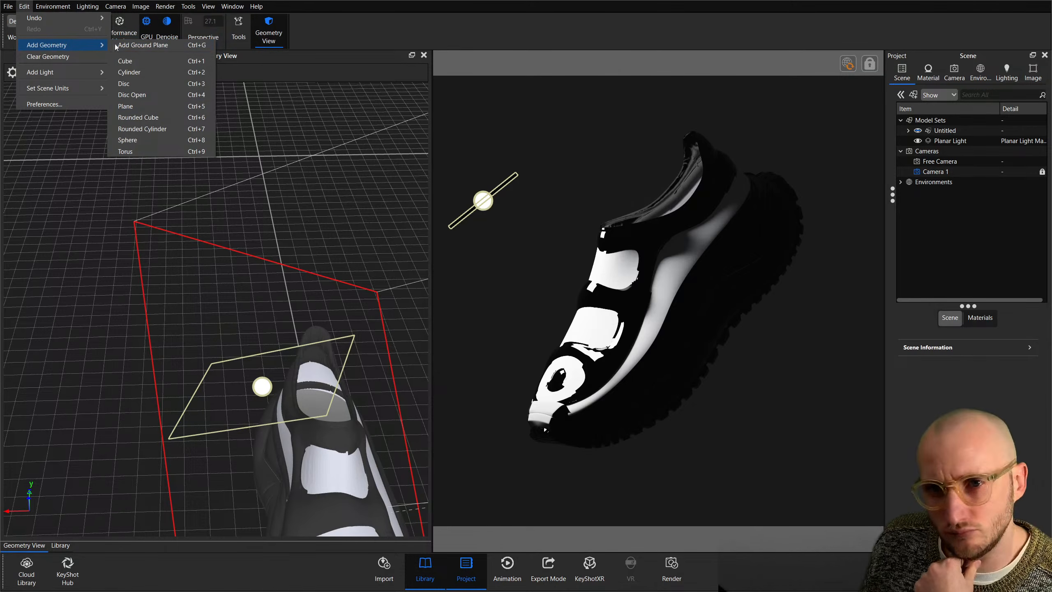
{"action": "left_click", "coordinate": [160, 46]}
{"action": "scroll", "coordinate": [261, 310], "scroll_direction": "down", "scroll_amount": 15}
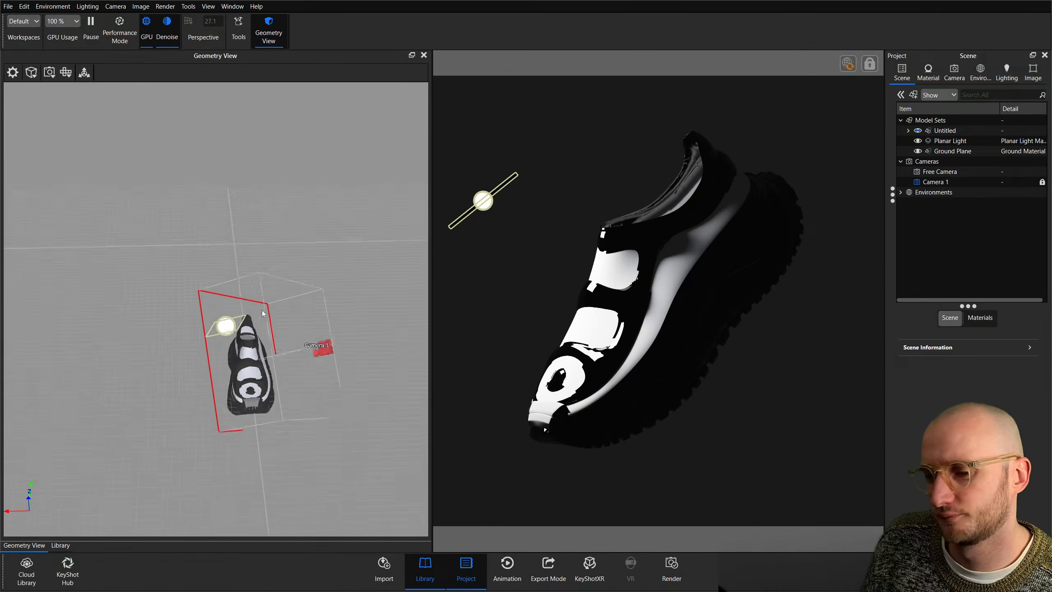
{"action": "left_click", "coordinate": [218, 314]}
{"action": "left_click_drag", "start_coordinate": [179, 231], "coordinate": [249, 181]}
{"action": "left_click", "coordinate": [84, 73]}
{"action": "left_click_drag", "start_coordinate": [254, 141], "coordinate": [306, 237]}
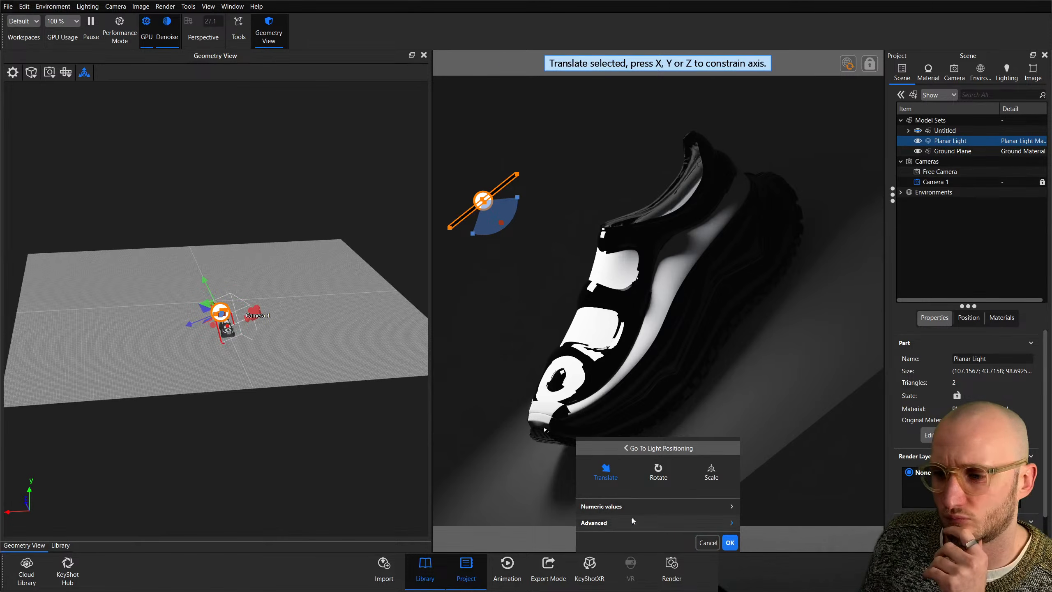
{"action": "left_click", "coordinate": [658, 472]}
{"action": "left_click_drag", "start_coordinate": [234, 289], "coordinate": [295, 302]}
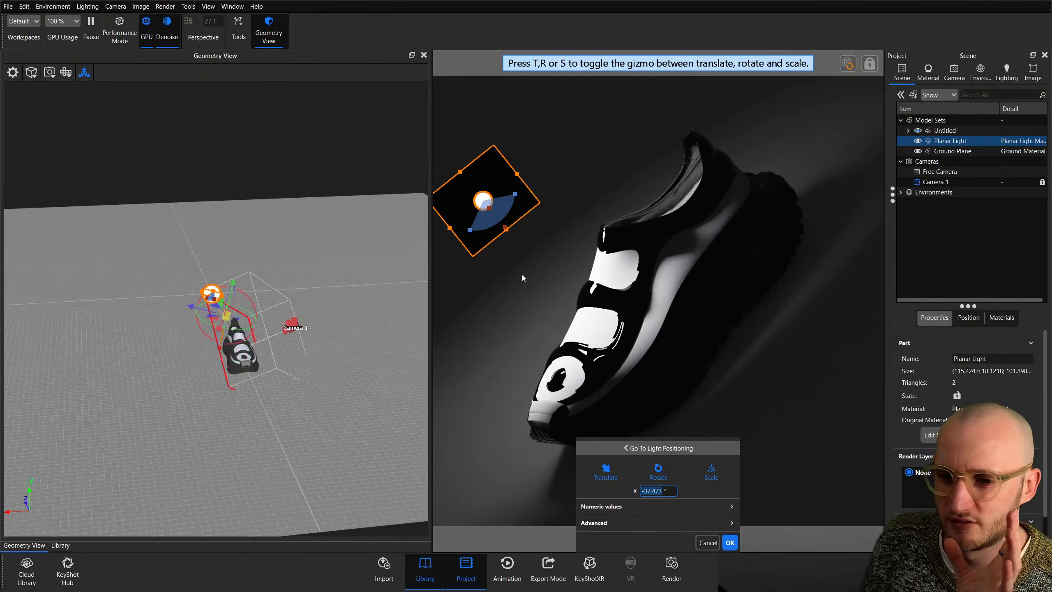
Edit the ground plane's material and change its type from Ground to another material type.
{"action": "double_click", "coordinate": [994, 151]}
{"action": "left_click", "coordinate": [1006, 130]}
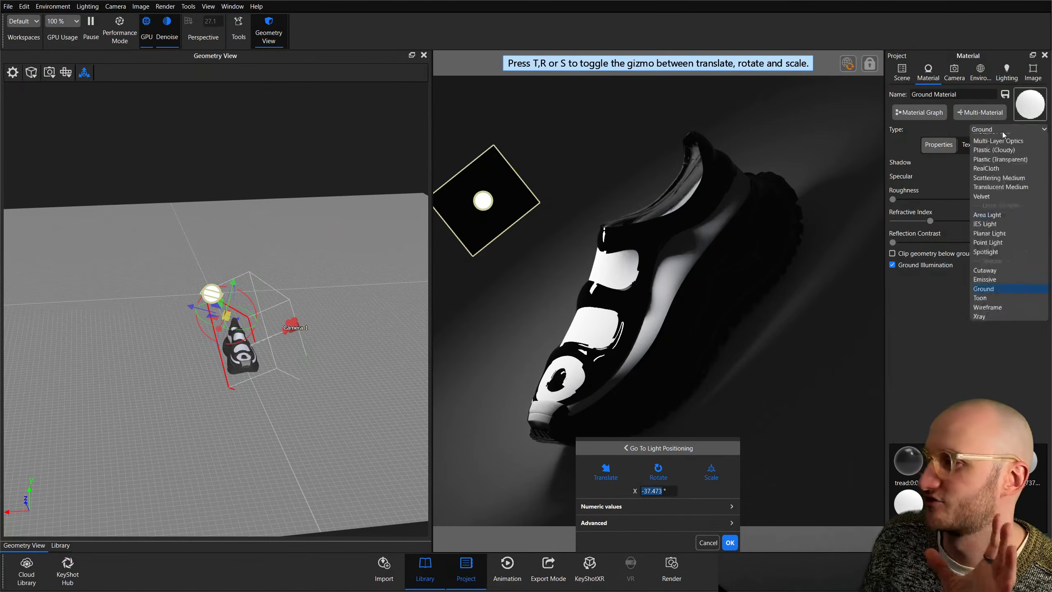
{"action": "left_click", "coordinate": [1002, 147]}
{"action": "left_click", "coordinate": [396, 269]}
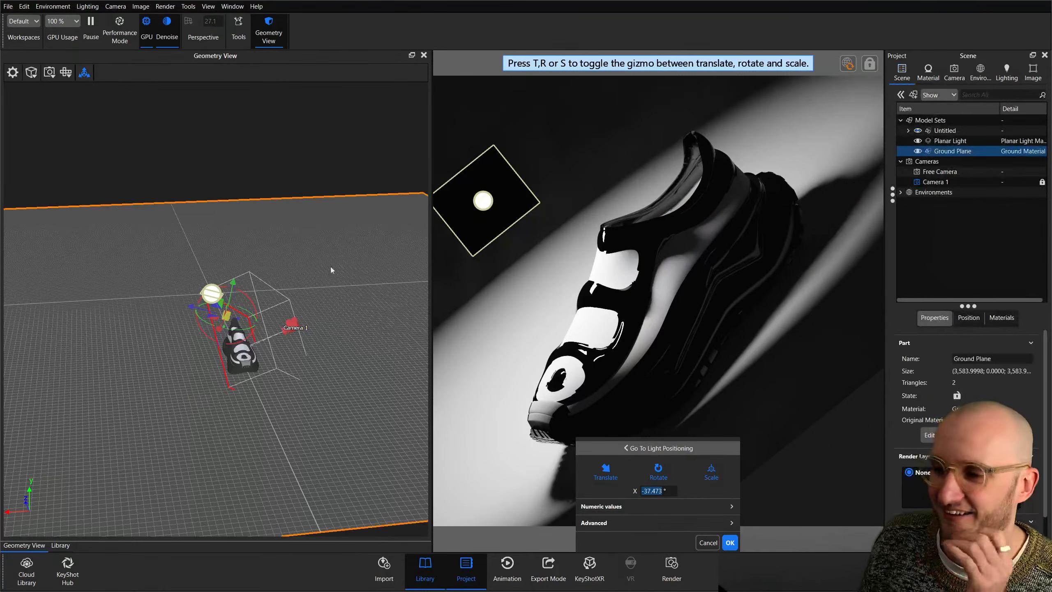
{"action": "key", "text": "t"}
{"action": "left_click_drag", "start_coordinate": [196, 307], "coordinate": [165, 312]}
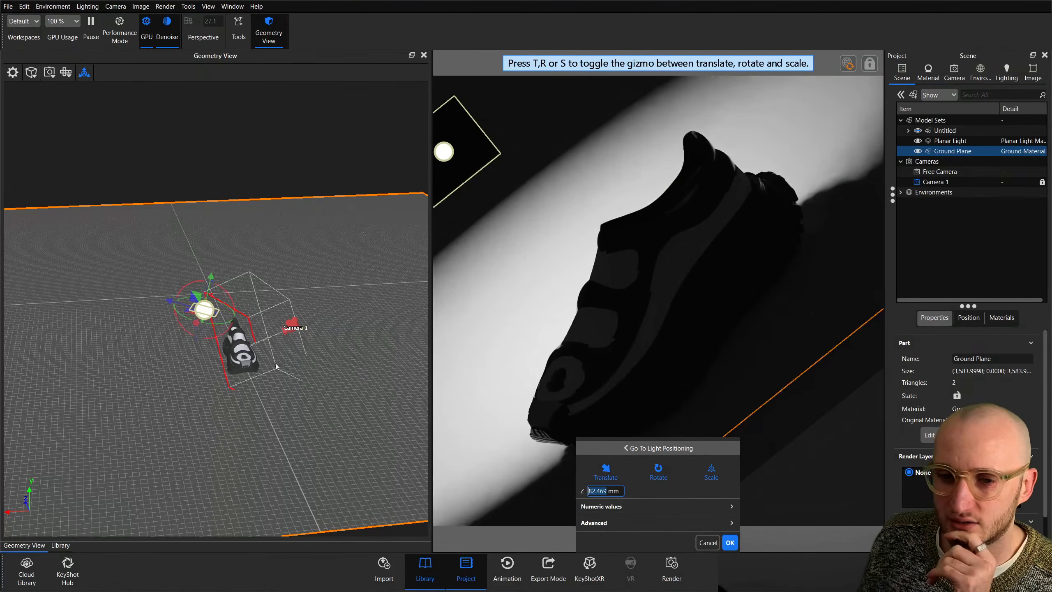
{"action": "left_click", "coordinate": [729, 542]}
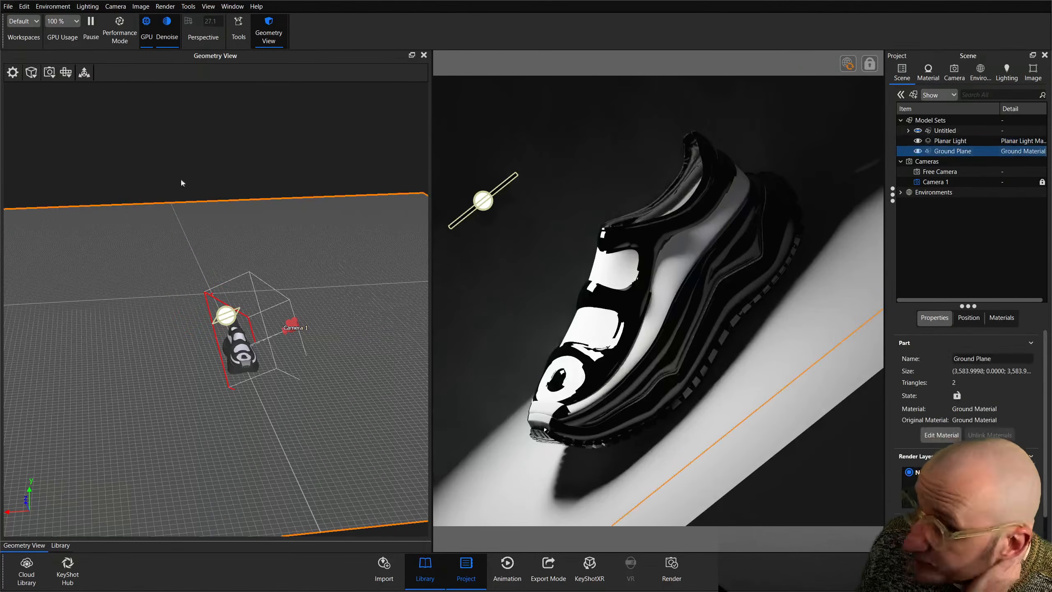
Rotate and shift the ground plane behind the shoe as a backdrop facing the camera, scaling it uniformly by about 0.465.
{"action": "left_click", "coordinate": [84, 72]}
{"action": "left_click_drag", "start_coordinate": [231, 272], "coordinate": [300, 227]}
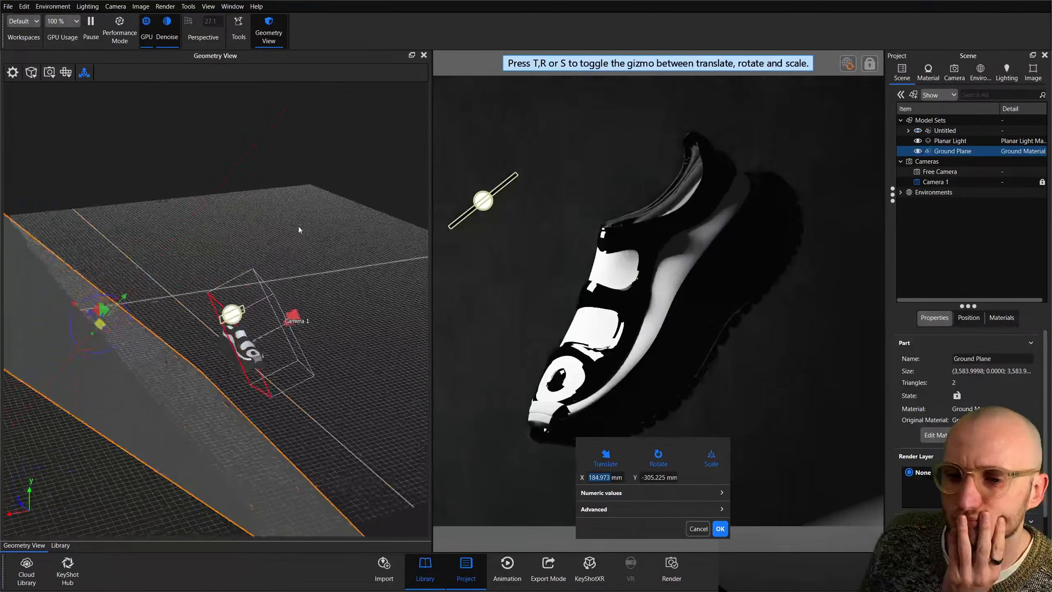
{"action": "left_click_drag", "start_coordinate": [126, 315], "coordinate": [126, 308]}
{"action": "left_click_drag", "start_coordinate": [220, 259], "coordinate": [284, 261]}
{"action": "left_click_drag", "start_coordinate": [197, 345], "coordinate": [23, 270]}
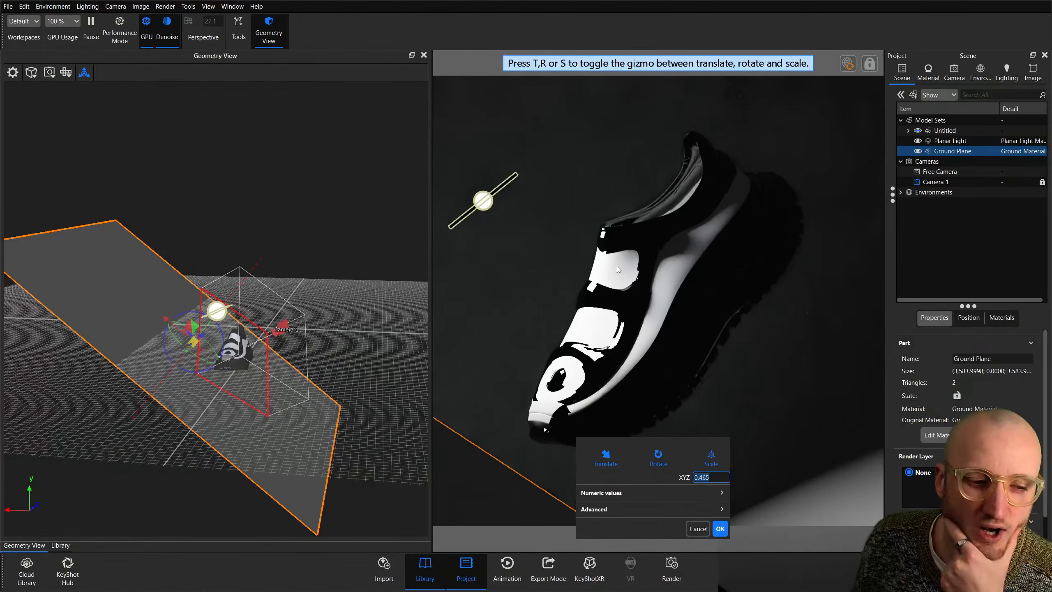
Move the backdrop plane farther behind the shoe, by about -134.6 mm in Y and -18.9 mm in Z.
{"action": "left_click_drag", "start_coordinate": [187, 178], "coordinate": [367, 203]}
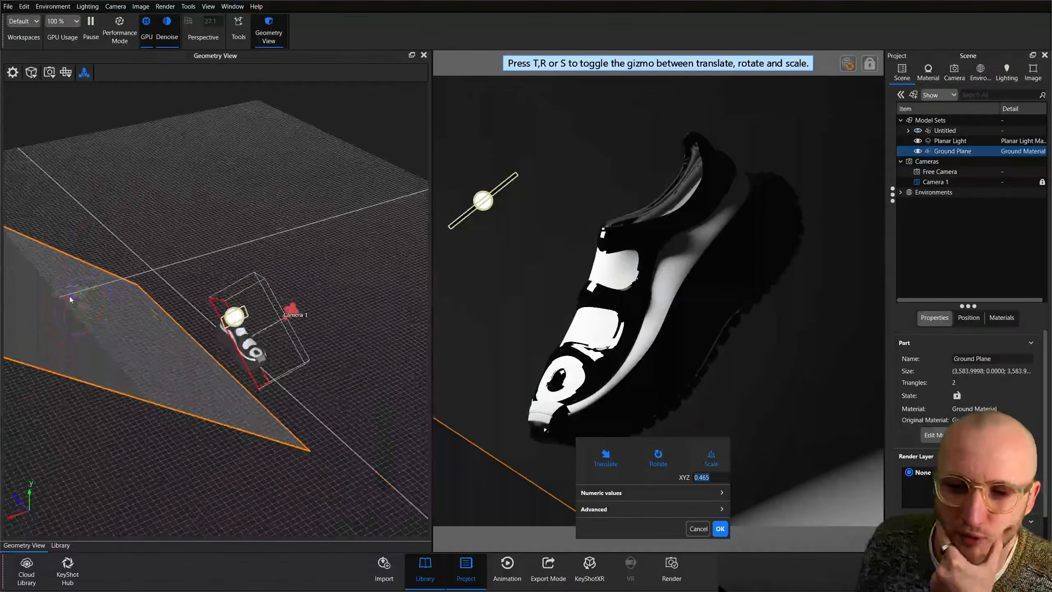
{"action": "left_click_drag", "start_coordinate": [111, 297], "coordinate": [108, 361]}
{"action": "left_click_drag", "start_coordinate": [92, 395], "coordinate": [168, 430]}
{"action": "key", "text": "t"}
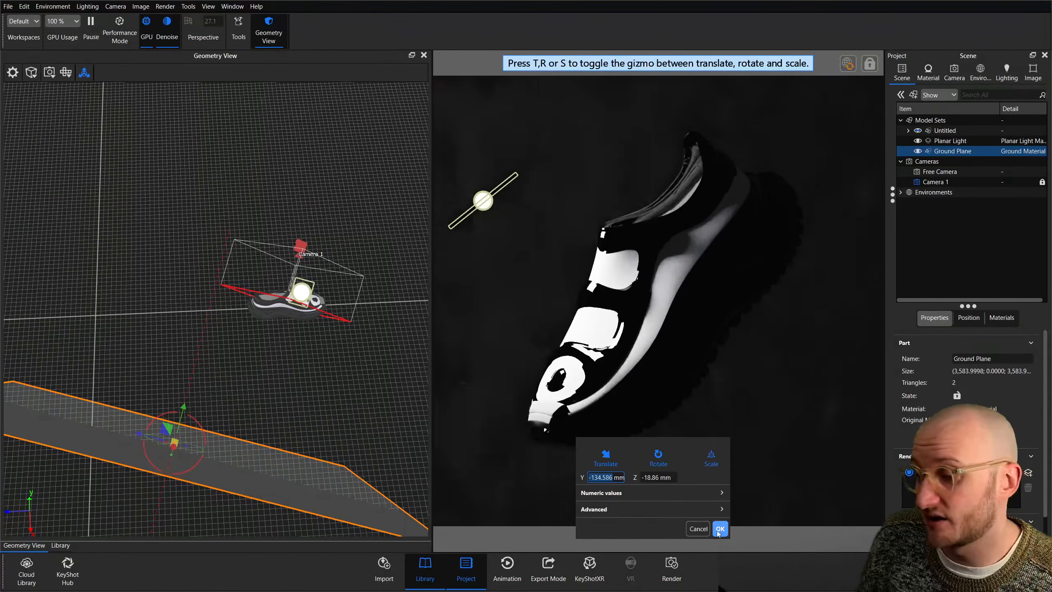
{"action": "key", "text": "Return"}
{"action": "left_click", "coordinate": [958, 257]}
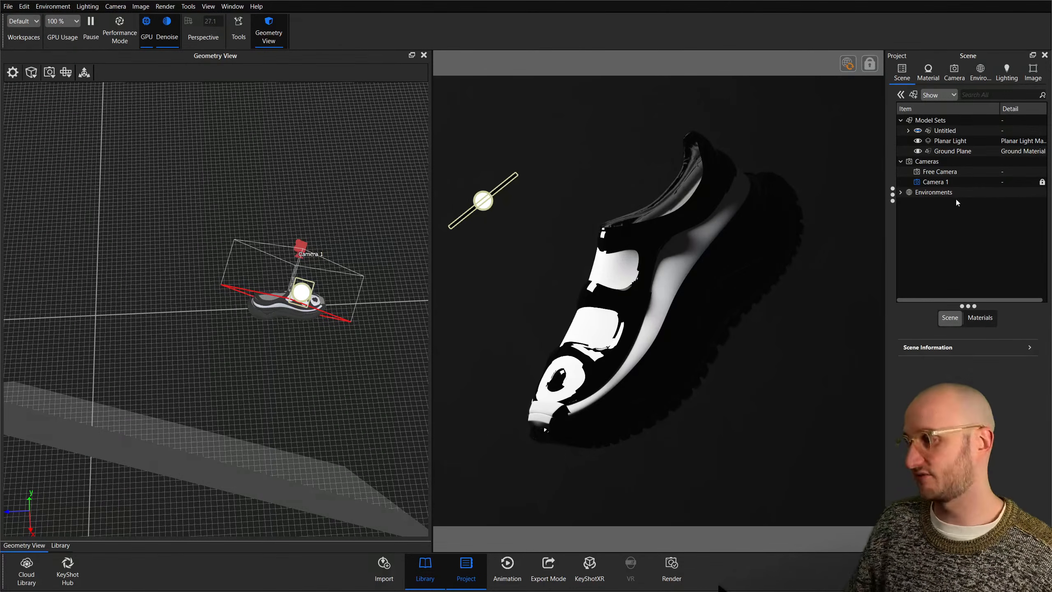
Add a second planar light and aim it at the backdrop plane beside the shoe using Normal positioning.
{"action": "left_click", "coordinate": [508, 333]}
{"action": "left_click", "coordinate": [538, 363]}
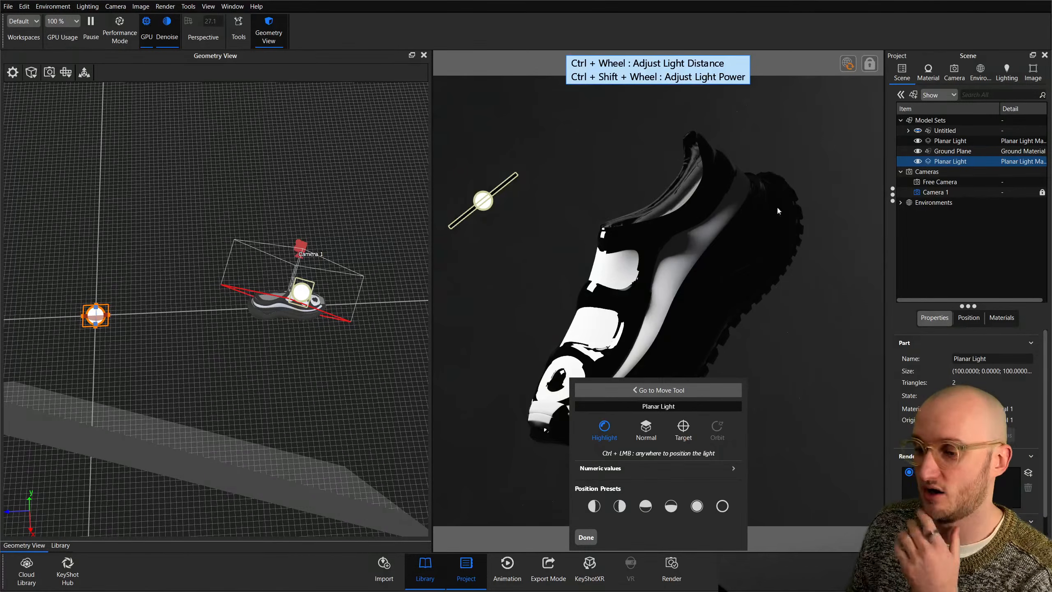
{"action": "left_click", "coordinate": [644, 439]}
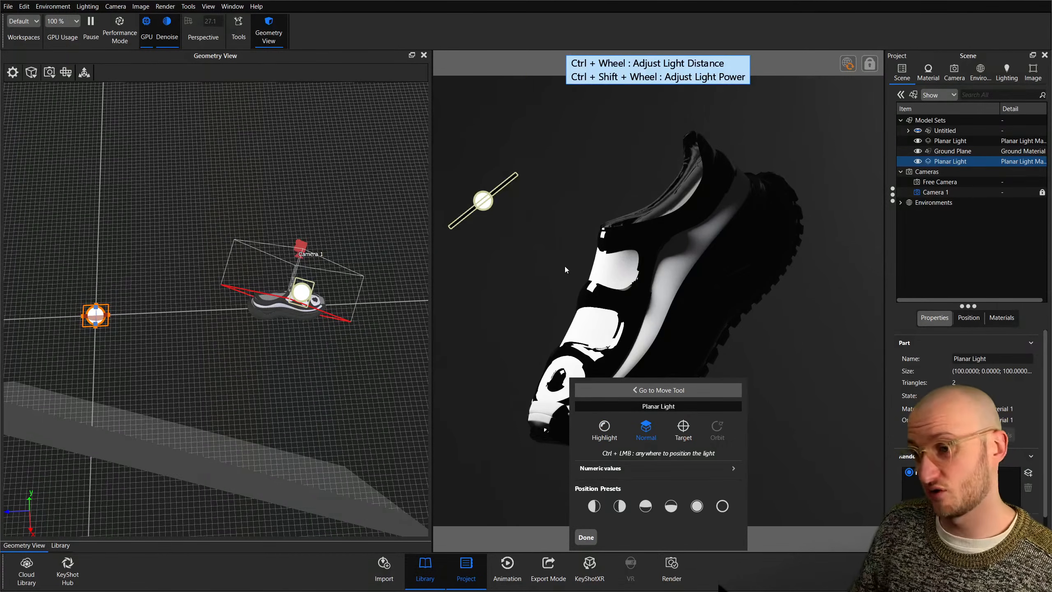
{"action": "left_click", "coordinate": [573, 279], "text": "ctrl"}
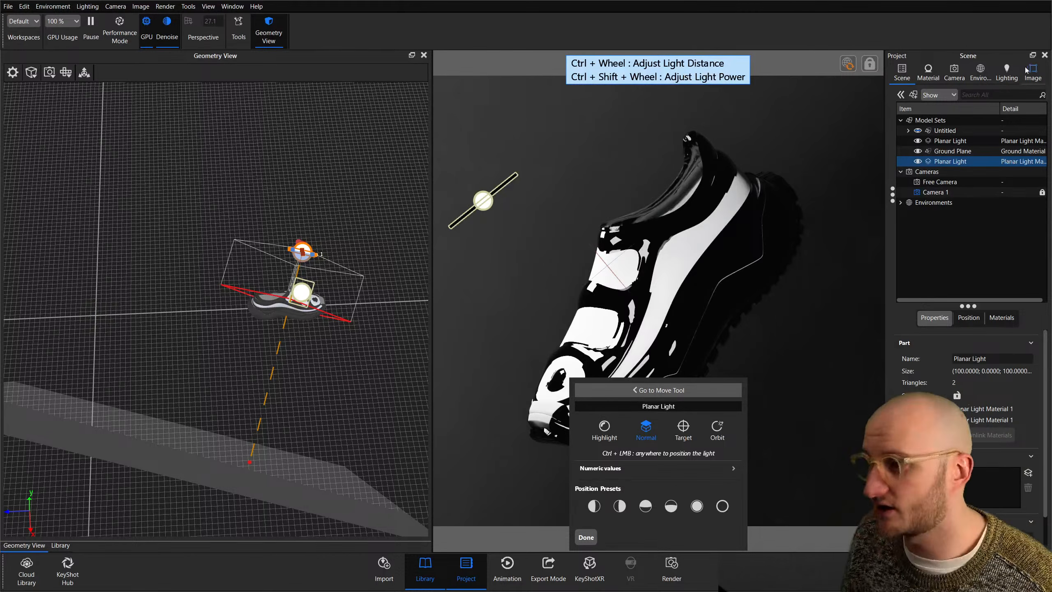
Delete the hidden part in the shoe model's "last" group from the scene tree.
{"action": "left_click", "coordinate": [908, 131]}
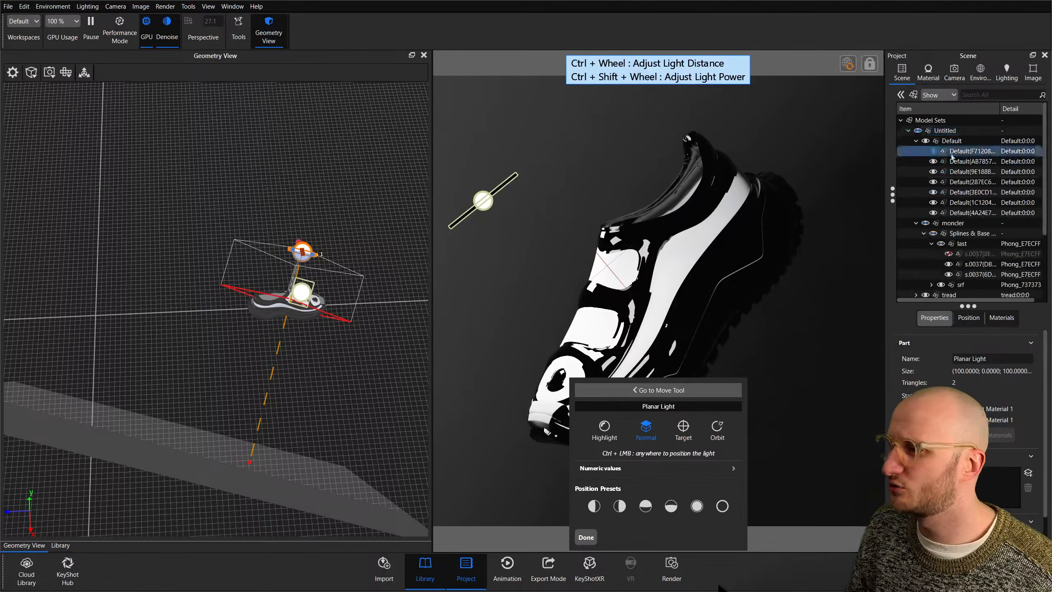
{"action": "left_click", "coordinate": [932, 244]}
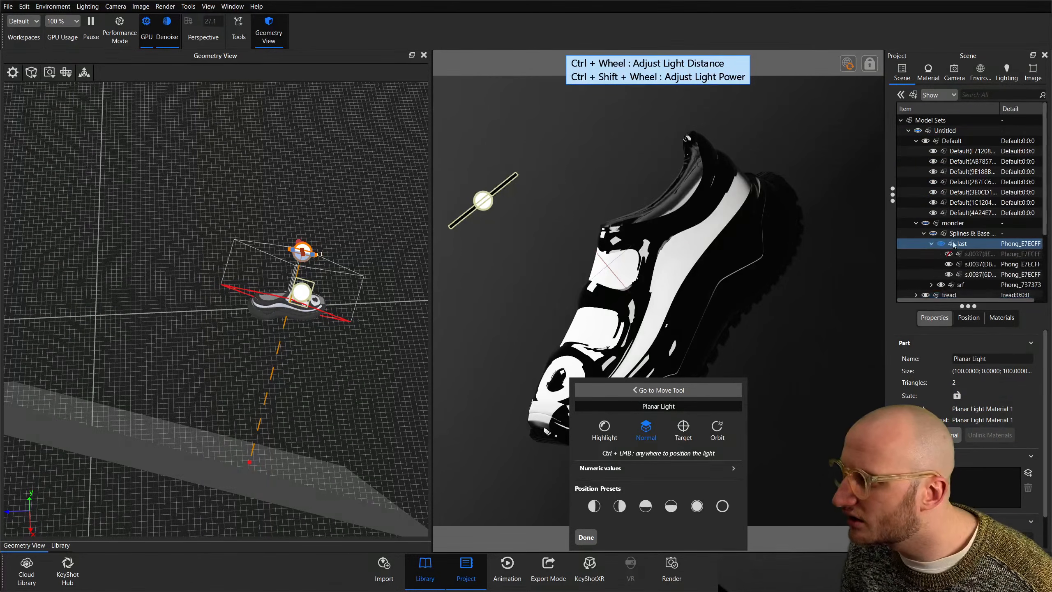
{"action": "right_click", "coordinate": [968, 255]}
{"action": "left_click", "coordinate": [919, 365]}
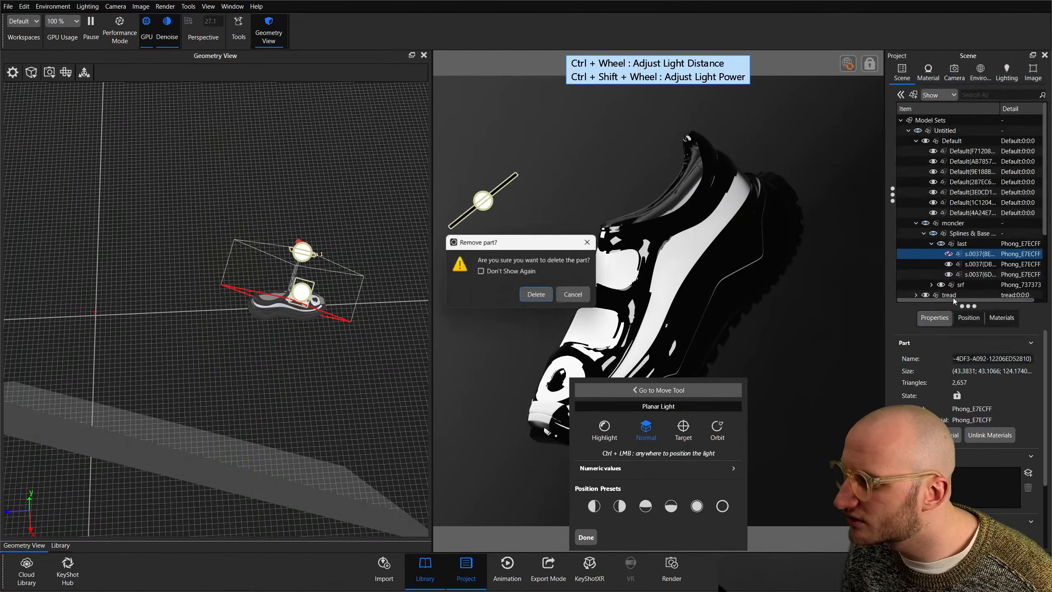
{"action": "left_click", "coordinate": [537, 294]}
Hide the shoe model, set the second planar light centrally between the shoe's position and the backdrop, and show the shoe again.
{"action": "double_click", "coordinate": [917, 132]}
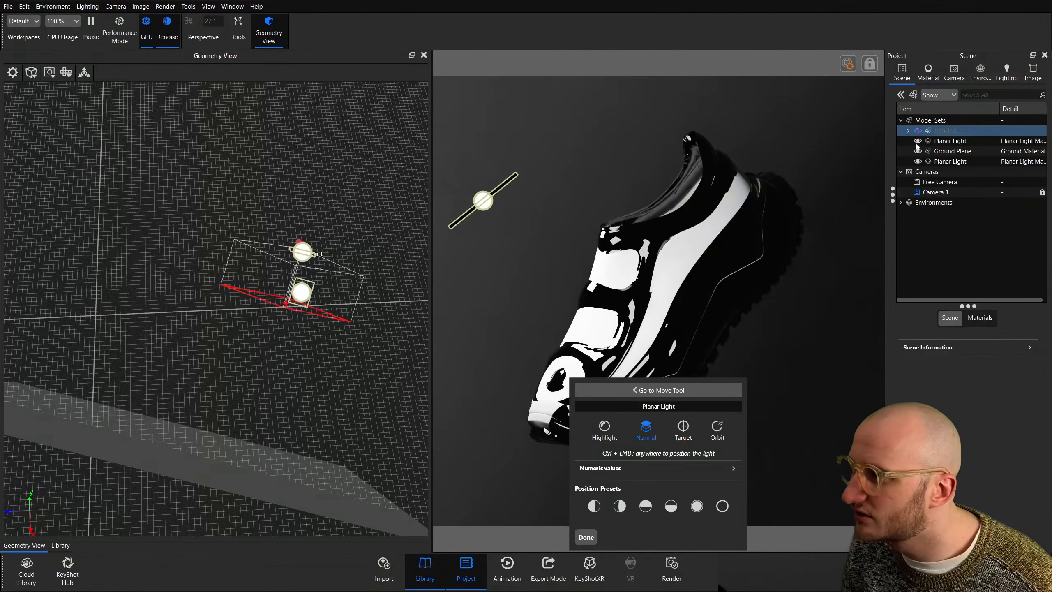
{"action": "left_click", "coordinate": [917, 131]}
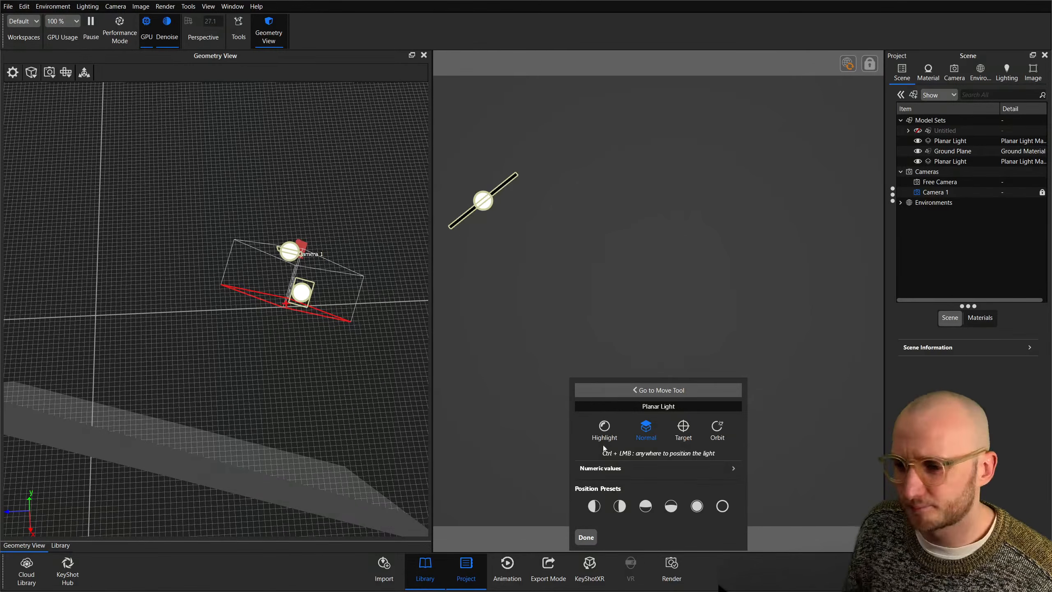
{"action": "scroll", "coordinate": [268, 323], "scroll_direction": "up", "scroll_amount": 8}
{"action": "scroll", "coordinate": [276, 323], "scroll_direction": "up", "scroll_amount": 2}
{"action": "scroll", "coordinate": [276, 323], "scroll_direction": "down", "scroll_amount": 8}
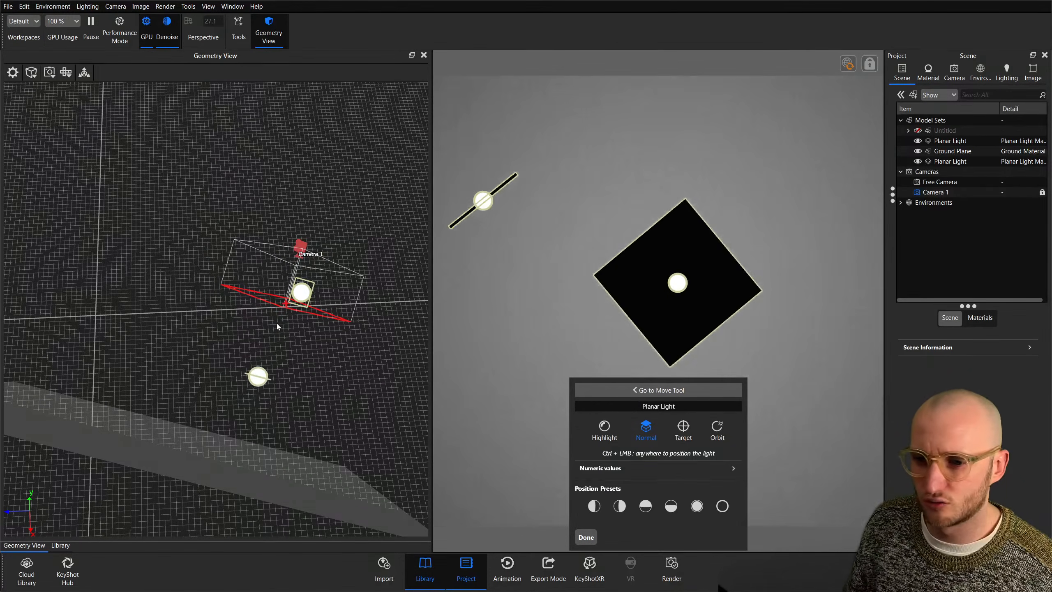
{"action": "scroll", "coordinate": [276, 324], "scroll_direction": "up", "scroll_amount": 8}
{"action": "scroll", "coordinate": [276, 324], "scroll_direction": "down", "scroll_amount": 3}
{"action": "left_click_drag", "start_coordinate": [276, 324], "coordinate": [178, 273]}
{"action": "left_click", "coordinate": [918, 131]}
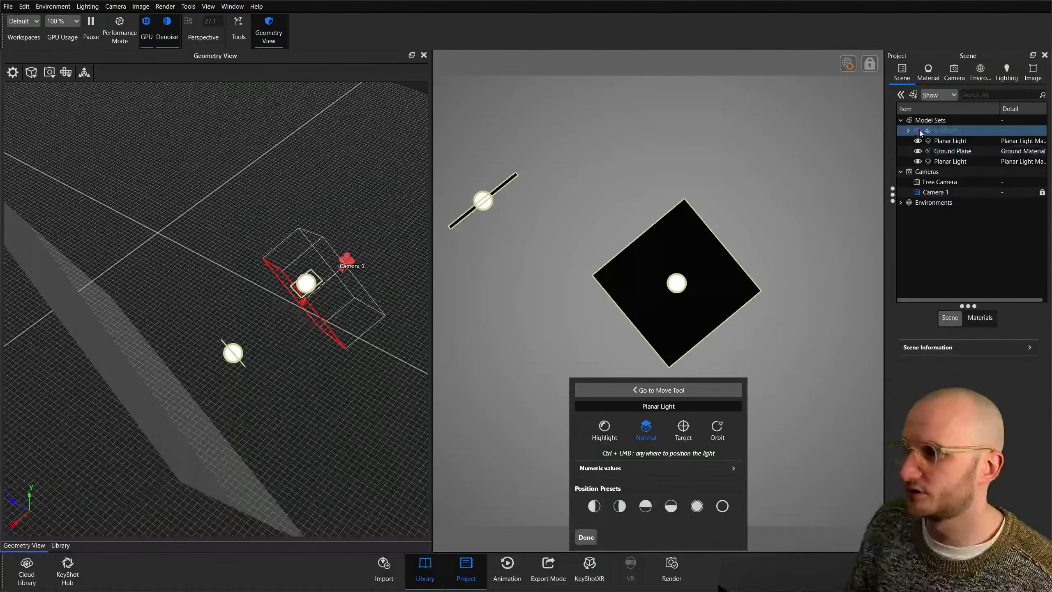
Make the second planar light invisible to the camera and narrow its horizontal angle to 53.409° and vertical angle to 46.944°.
{"action": "double_click", "coordinate": [955, 162]}
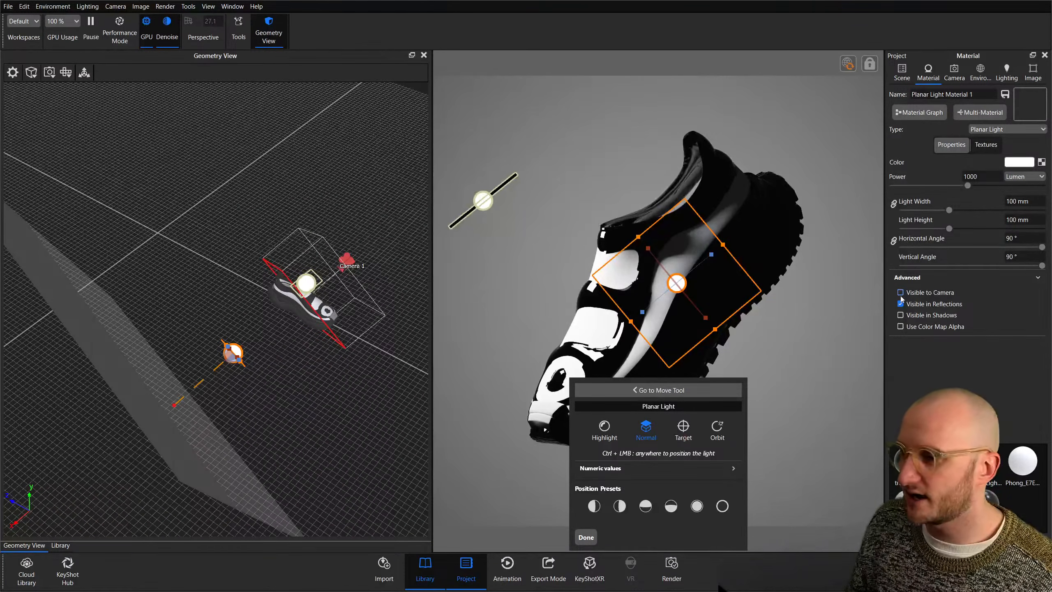
{"action": "mouse_move", "coordinate": [711, 254]}
{"action": "left_mouse_down"}
{"action": "mouse_move", "coordinate": [687, 274]}
{"action": "mouse_move", "coordinate": [718, 256]}
{"action": "mouse_move", "coordinate": [704, 260]}
{"action": "left_mouse_up"}
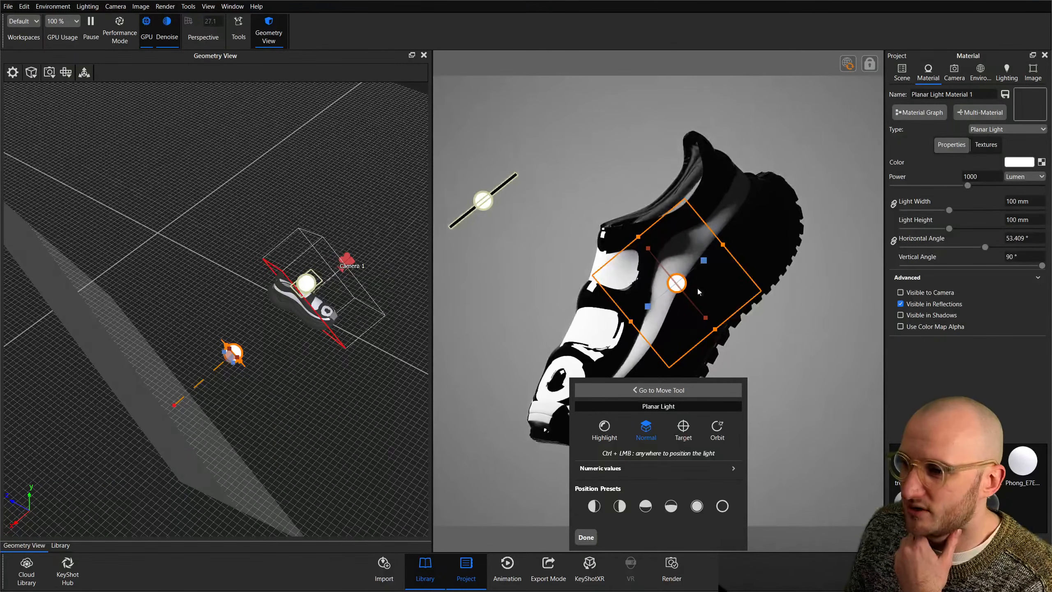
{"action": "left_click_drag", "start_coordinate": [284, 325], "coordinate": [268, 402]}
{"action": "middle_click_drag", "start_coordinate": [268, 402], "coordinate": [256, 360]}
{"action": "scroll", "coordinate": [256, 359], "scroll_direction": "up", "scroll_amount": 5}
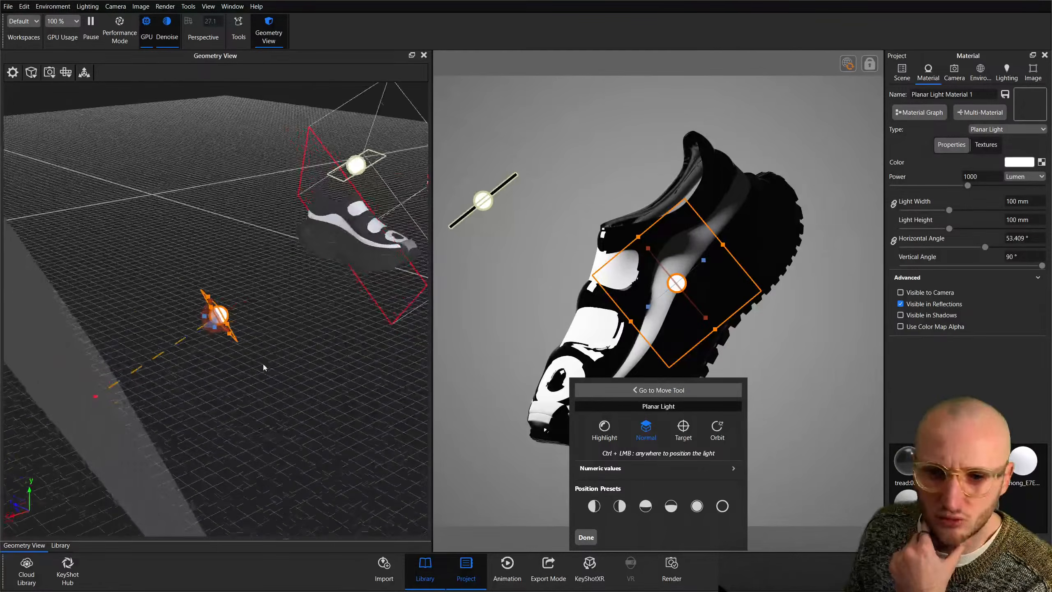
{"action": "mouse_move", "coordinate": [221, 323]}
{"action": "left_mouse_down"}
{"action": "mouse_move", "coordinate": [219, 339]}
{"action": "mouse_move", "coordinate": [214, 332]}
{"action": "left_mouse_up"}
{"action": "left_click", "coordinate": [589, 536]}
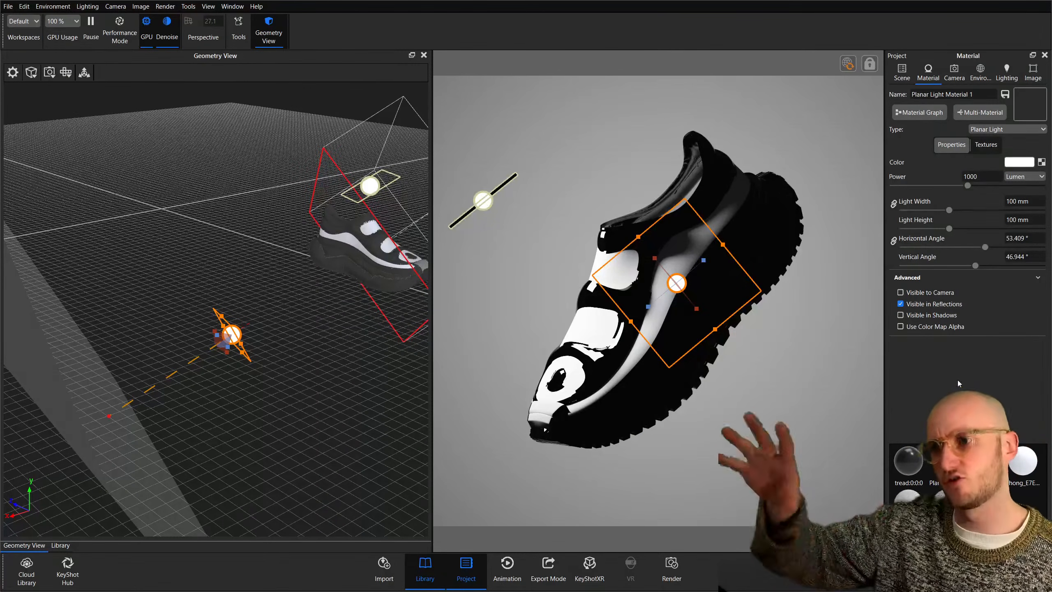
{"action": "left_click", "coordinate": [907, 79]}
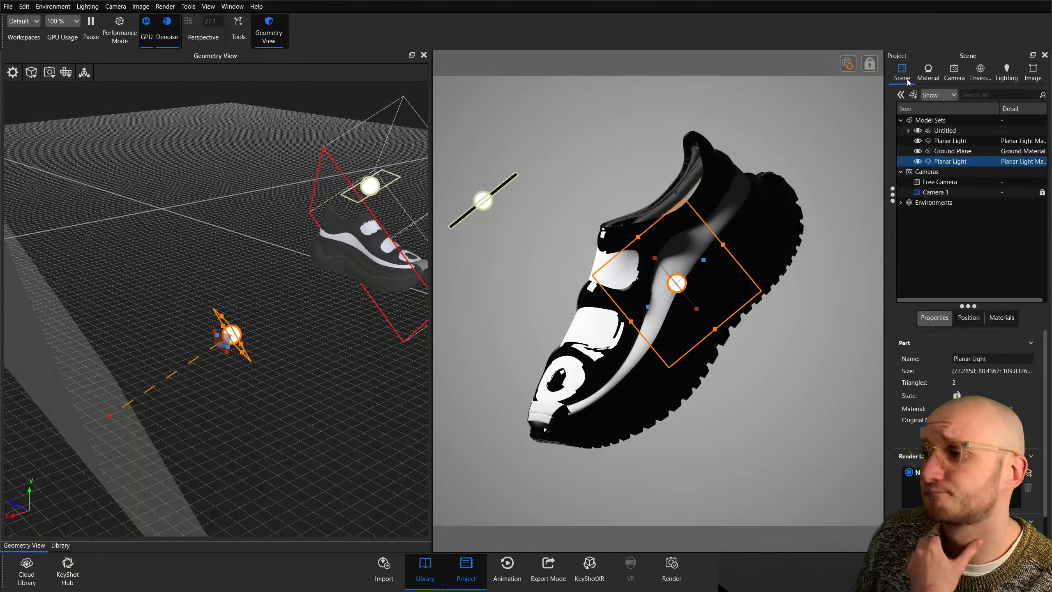
{"action": "left_click", "coordinate": [937, 245]}
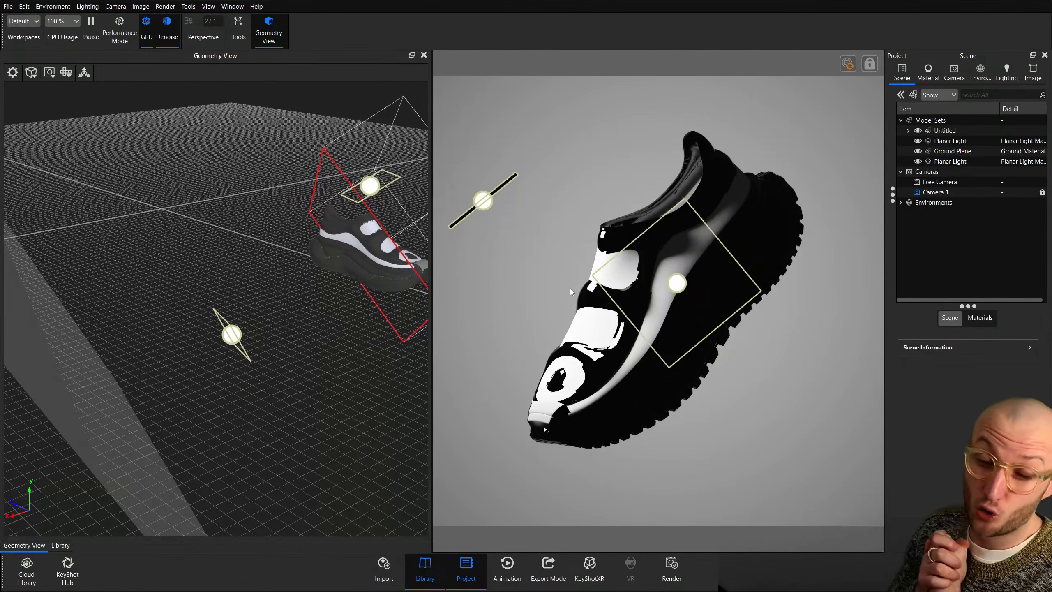
Examine the second planar light's placement and orientation relative to the shoe and the backdrop from several angles.
{"action": "right_click", "coordinate": [259, 472]}
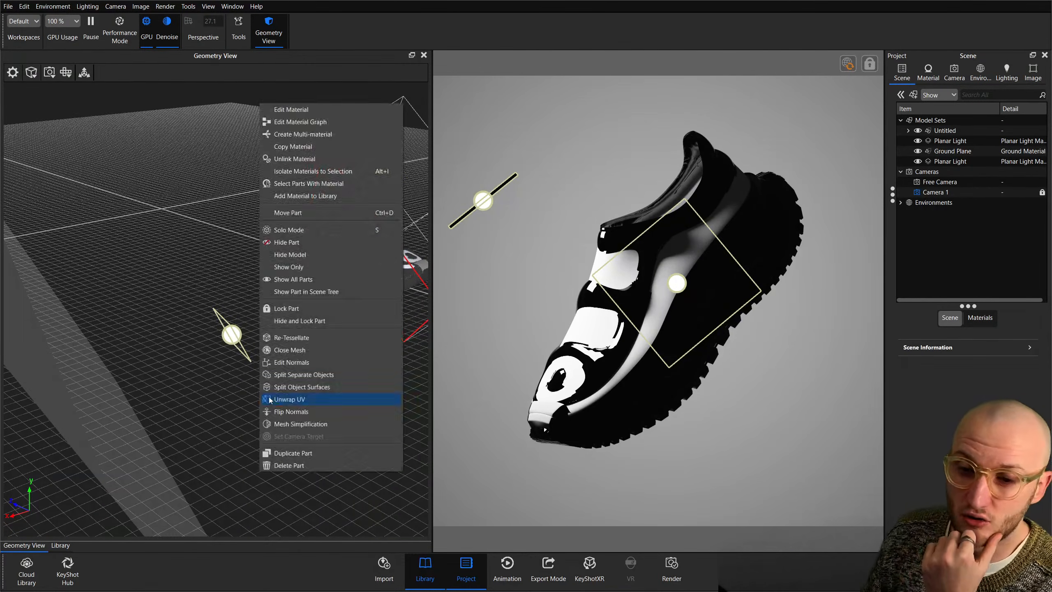
{"action": "left_click", "coordinate": [986, 202]}
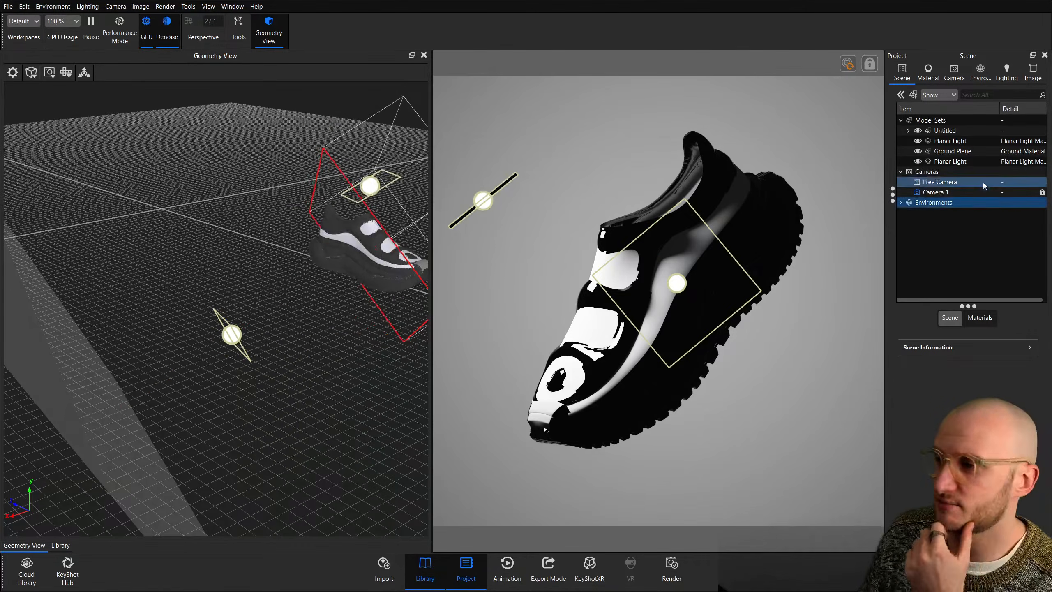
{"action": "left_click", "coordinate": [967, 161]}
{"action": "left_click_drag", "start_coordinate": [350, 332], "coordinate": [267, 391]}
{"action": "scroll", "coordinate": [267, 390], "scroll_direction": "up", "scroll_amount": 5}
{"action": "middle_click_drag", "start_coordinate": [267, 391], "coordinate": [312, 402]}
{"action": "scroll", "coordinate": [267, 313], "scroll_direction": "up", "scroll_amount": 6}
{"action": "scroll", "coordinate": [312, 402], "scroll_direction": "down", "scroll_amount": 1}
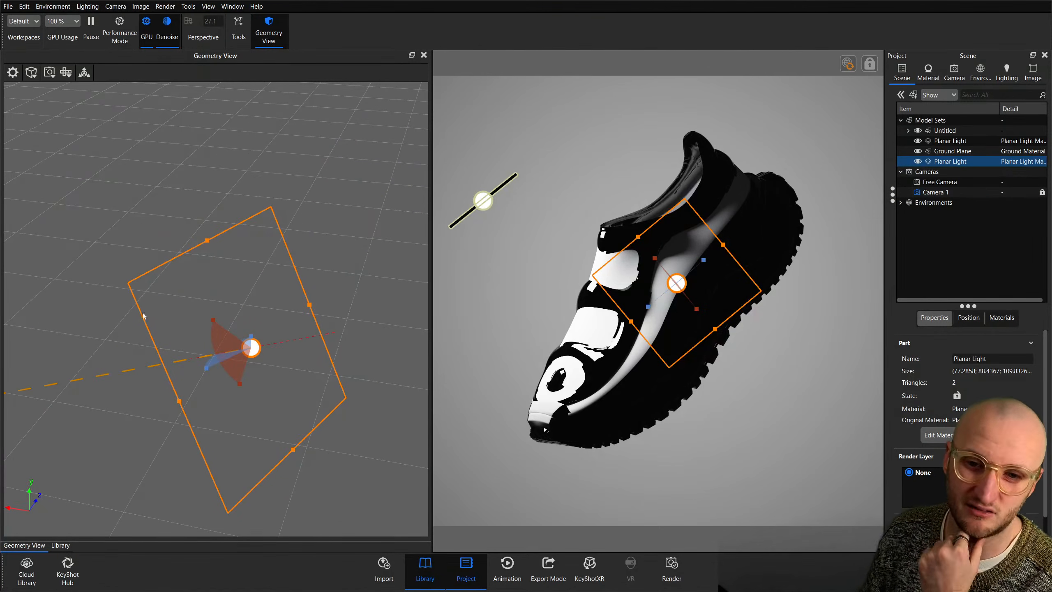
{"action": "scroll", "coordinate": [227, 327], "scroll_direction": "down", "scroll_amount": 10}
{"action": "left_click_drag", "start_coordinate": [153, 377], "coordinate": [124, 386]}
{"action": "left_click", "coordinate": [986, 221]}
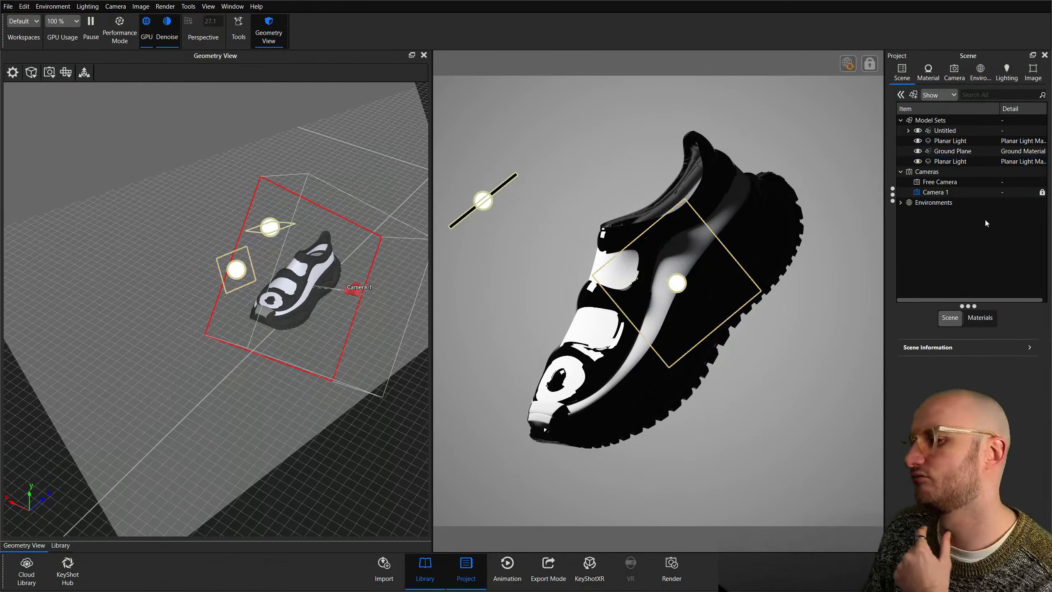
{"action": "left_click", "coordinate": [939, 174]}
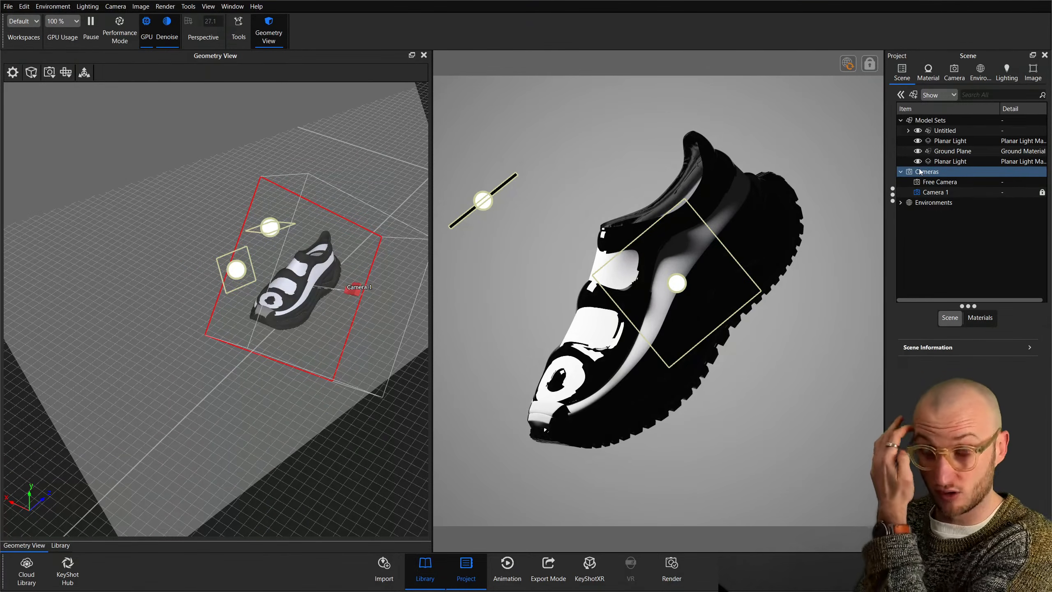
Hide the first planar light and open the environment's HDRI Editor.
{"action": "left_click", "coordinate": [917, 140]}
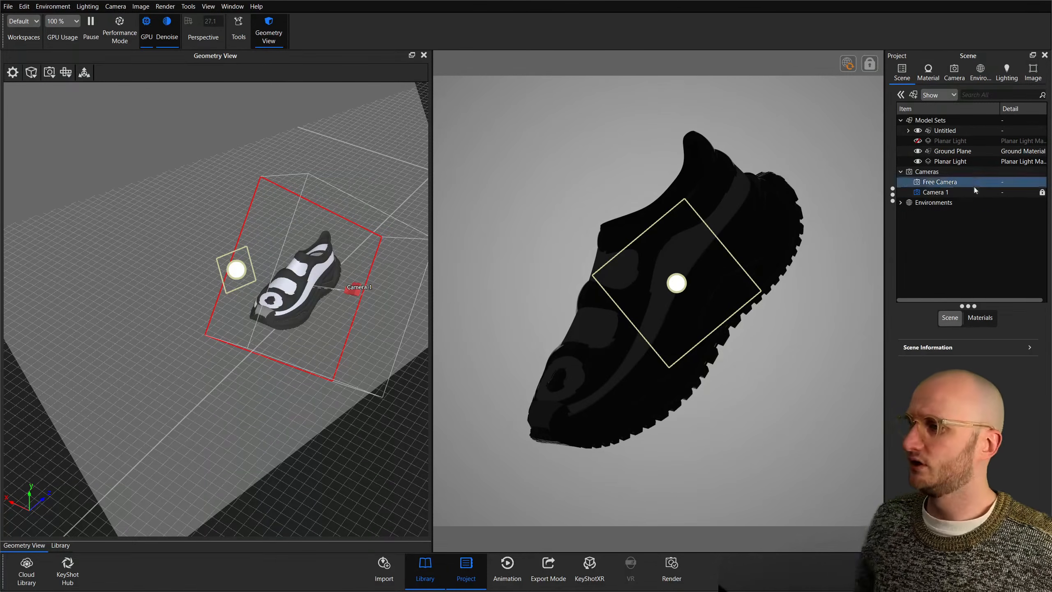
{"action": "left_click", "coordinate": [975, 76]}
{"action": "left_click", "coordinate": [982, 228]}
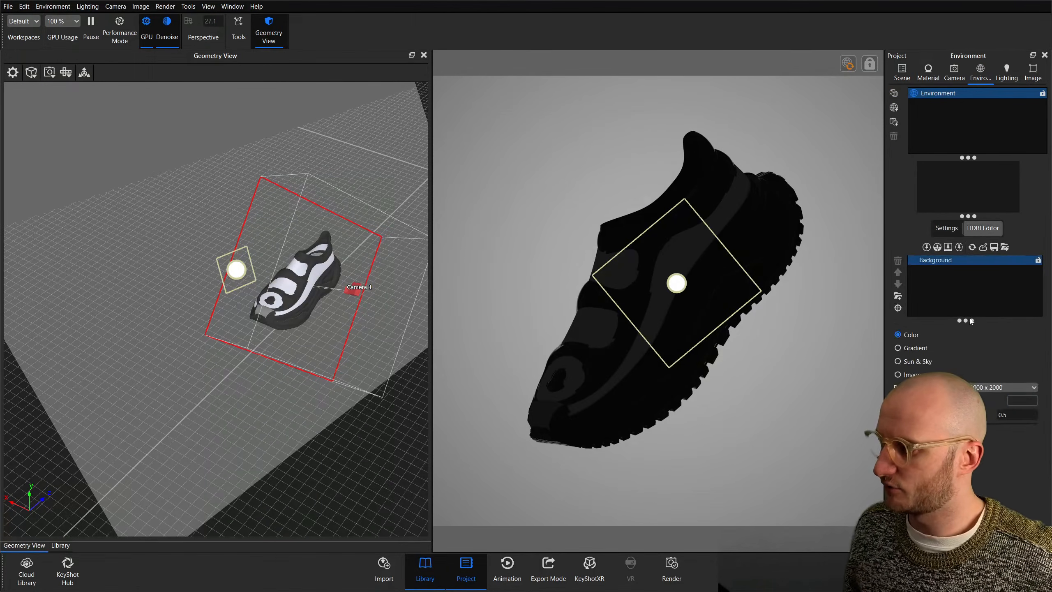
Set the environment's background color to black with hex value 000000.
{"action": "left_click", "coordinate": [1015, 401]}
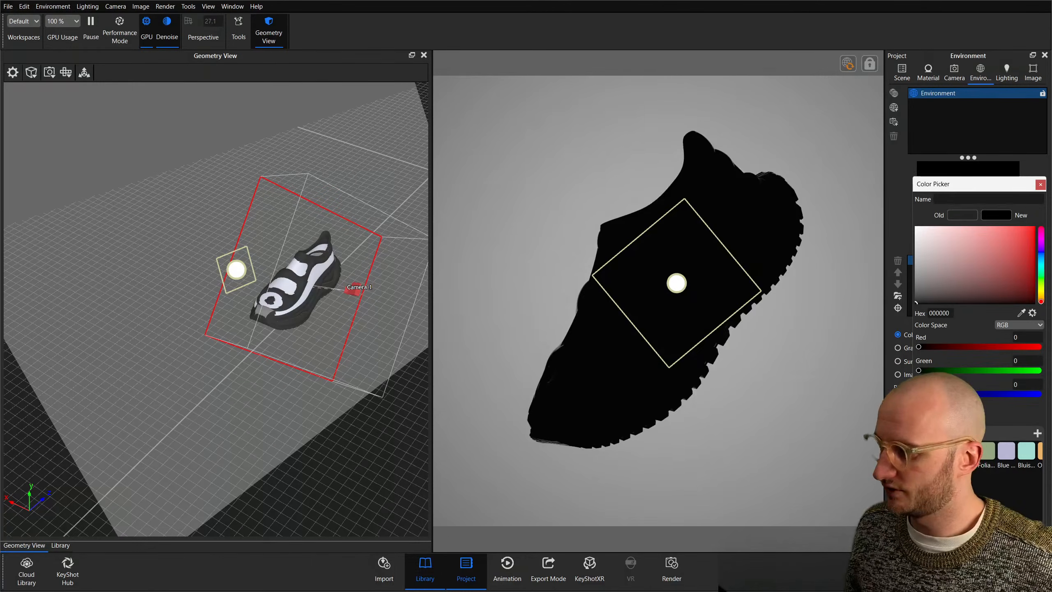
{"action": "key", "text": "Return"}
{"action": "left_click", "coordinate": [944, 286]}
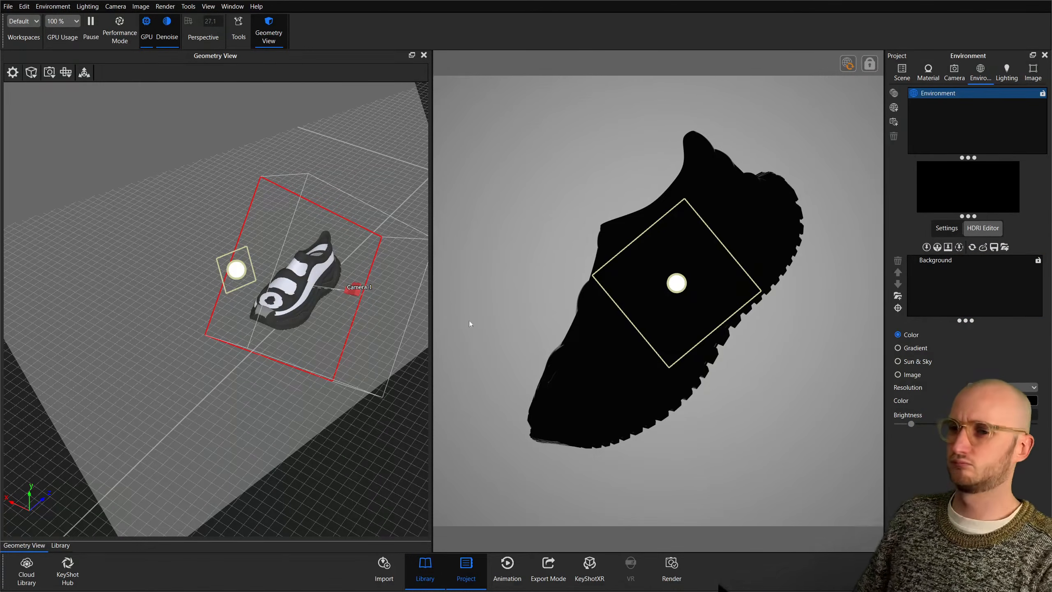
{"action": "mouse_move", "coordinate": [199, 218]}
{"action": "left_mouse_down"}
{"action": "mouse_move", "coordinate": [266, 222]}
{"action": "mouse_move", "coordinate": [205, 207]}
{"action": "left_mouse_up"}
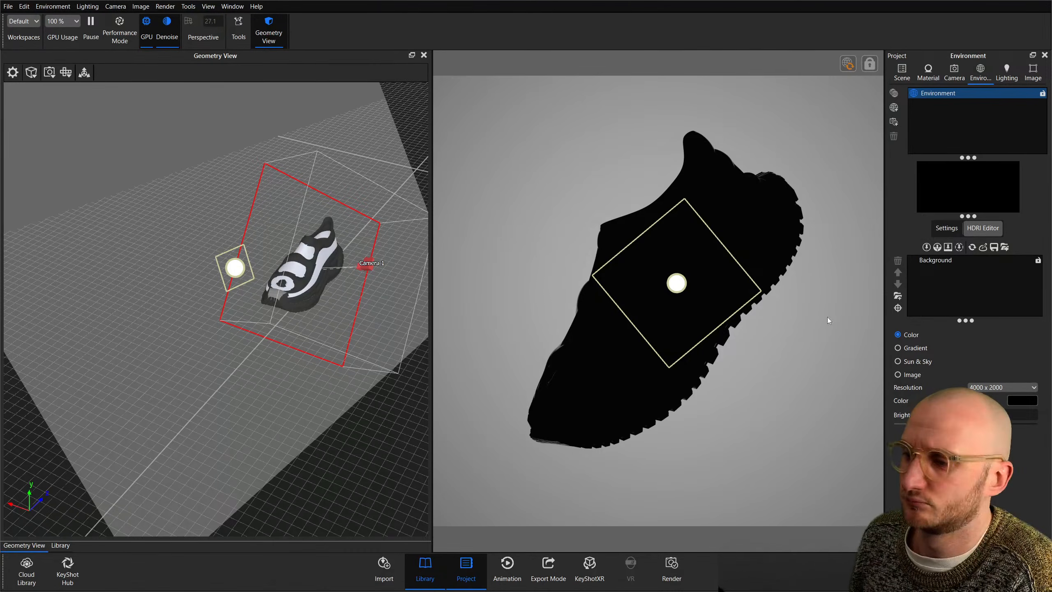
Examine how the second planar light and the backdrop plane are placed relative to the shoe from several angles.
{"action": "left_click", "coordinate": [901, 75]}
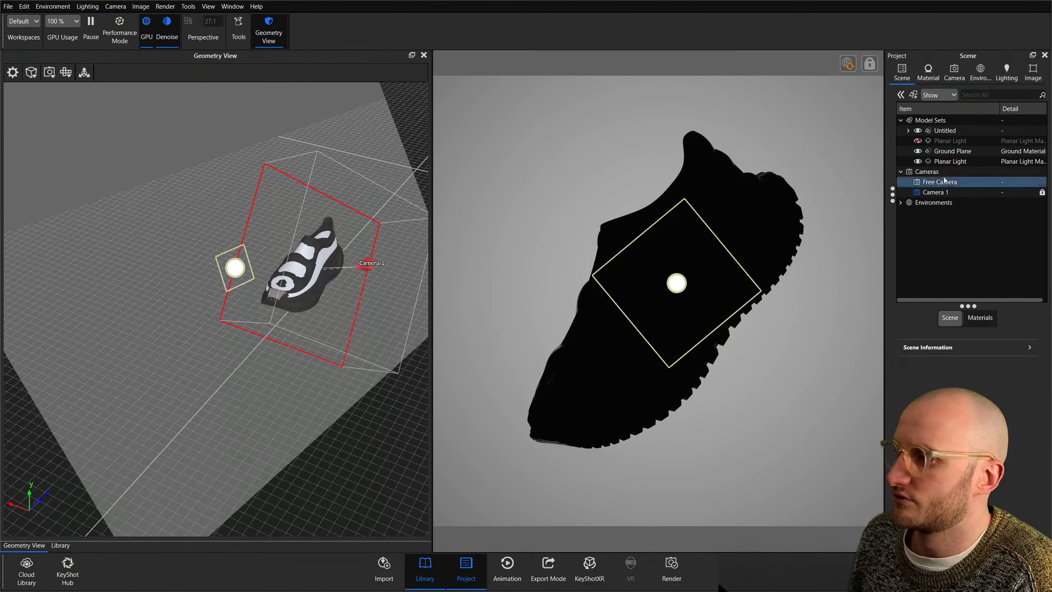
{"action": "left_click", "coordinate": [950, 163]}
{"action": "left_click", "coordinate": [984, 296]}
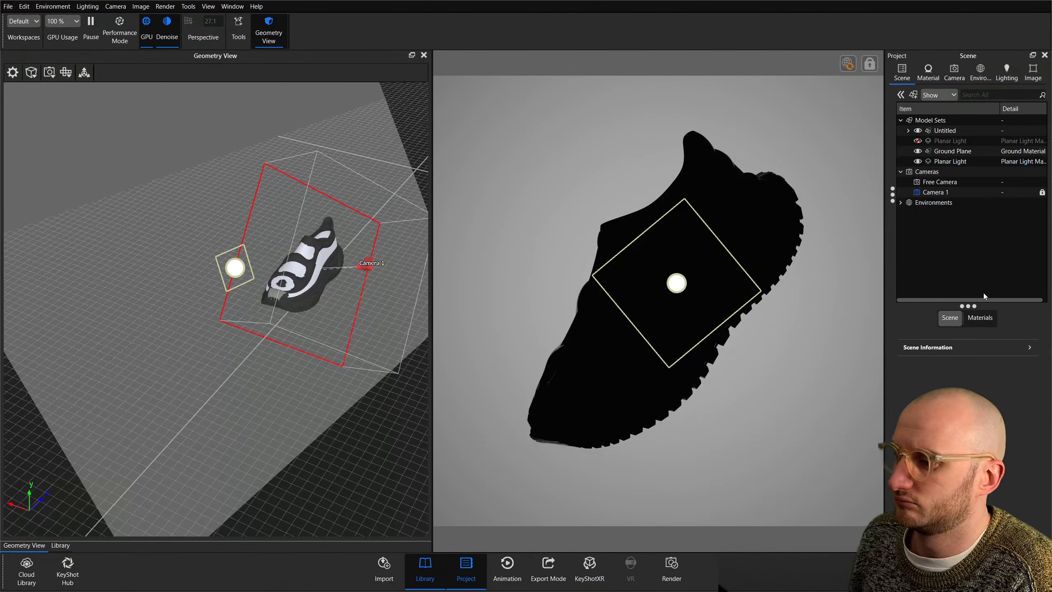
{"action": "left_click_drag", "start_coordinate": [124, 304], "coordinate": [91, 325]}
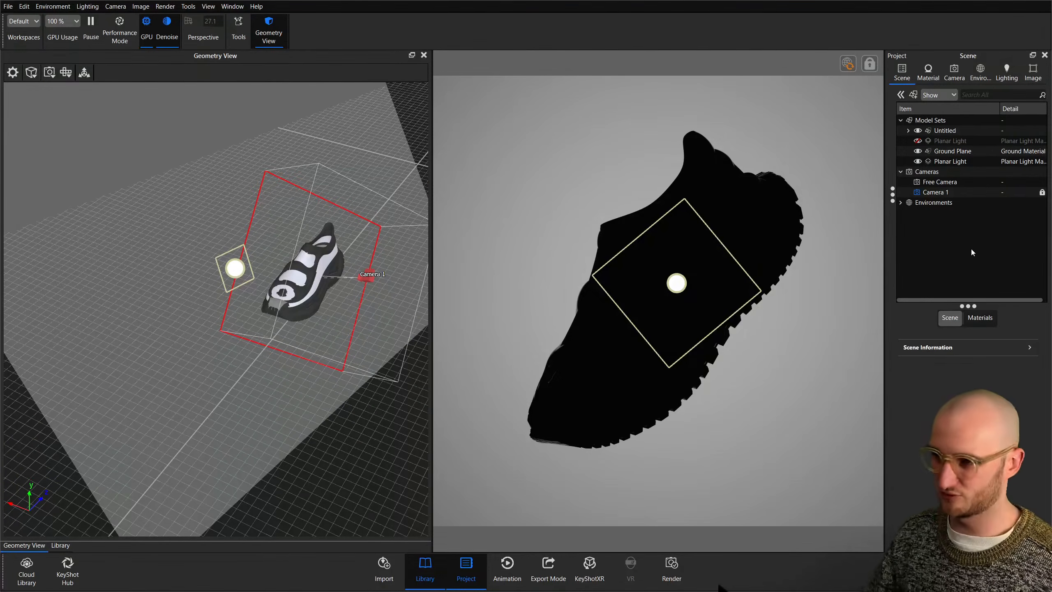
{"action": "left_click", "coordinate": [235, 268]}
{"action": "scroll", "coordinate": [127, 216], "scroll_direction": "down", "scroll_amount": 5}
{"action": "left_click_drag", "start_coordinate": [127, 215], "coordinate": [204, 164]}
{"action": "left_click", "coordinate": [187, 164]}
{"action": "left_click", "coordinate": [204, 164]}
{"action": "left_click", "coordinate": [949, 152]}
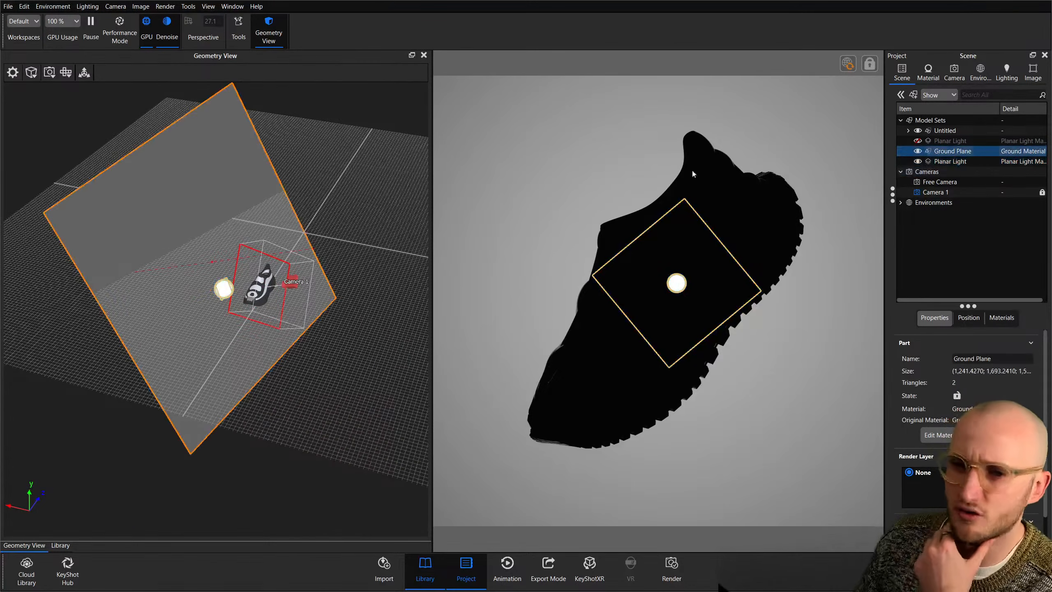
{"action": "left_click", "coordinate": [207, 297]}
{"action": "left_click_drag", "start_coordinate": [134, 206], "coordinate": [77, 190]}
{"action": "left_click_drag", "start_coordinate": [160, 171], "coordinate": [266, 203]}
Reposition the backdrop ground plane with the Move Tool.
{"action": "left_click", "coordinate": [963, 151]}
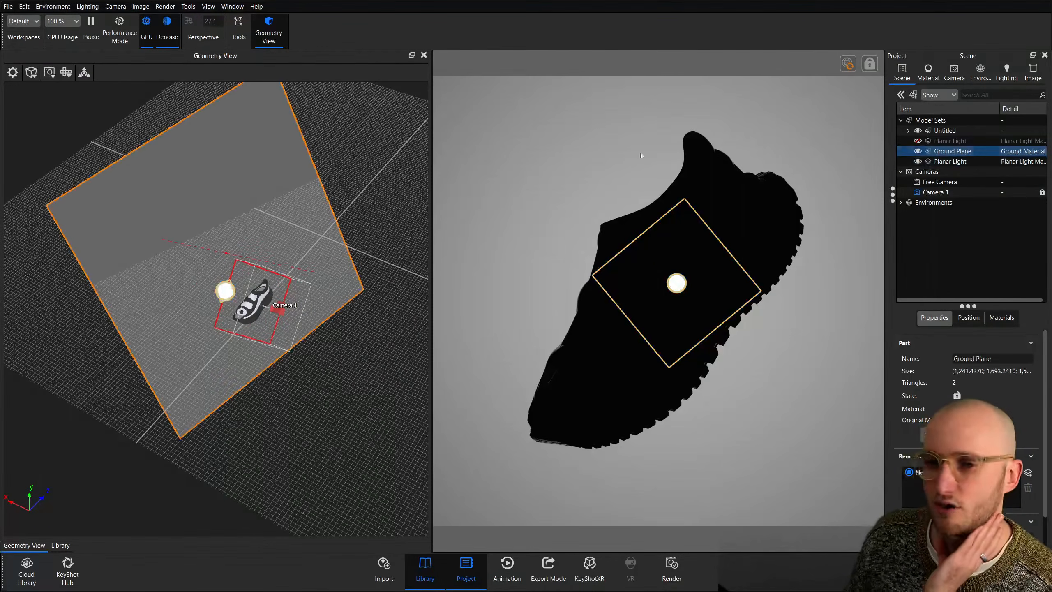
{"action": "left_click", "coordinate": [84, 73]}
{"action": "left_click_drag", "start_coordinate": [229, 257], "coordinate": [464, 111]}
{"action": "left_click", "coordinate": [726, 541]}
Widen the second planar light's horizontal and vertical beam angles directly on the light behind the shoe.
{"action": "left_click", "coordinate": [949, 162]}
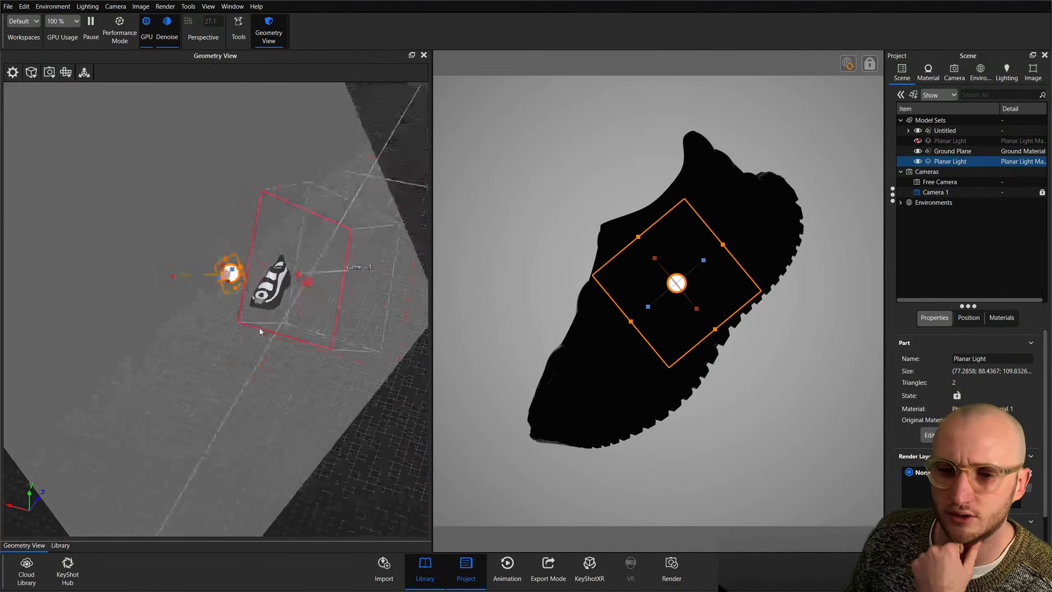
{"action": "scroll", "coordinate": [241, 310], "scroll_direction": "up", "scroll_amount": 5}
{"action": "left_click_drag", "start_coordinate": [210, 264], "coordinate": [227, 247]}
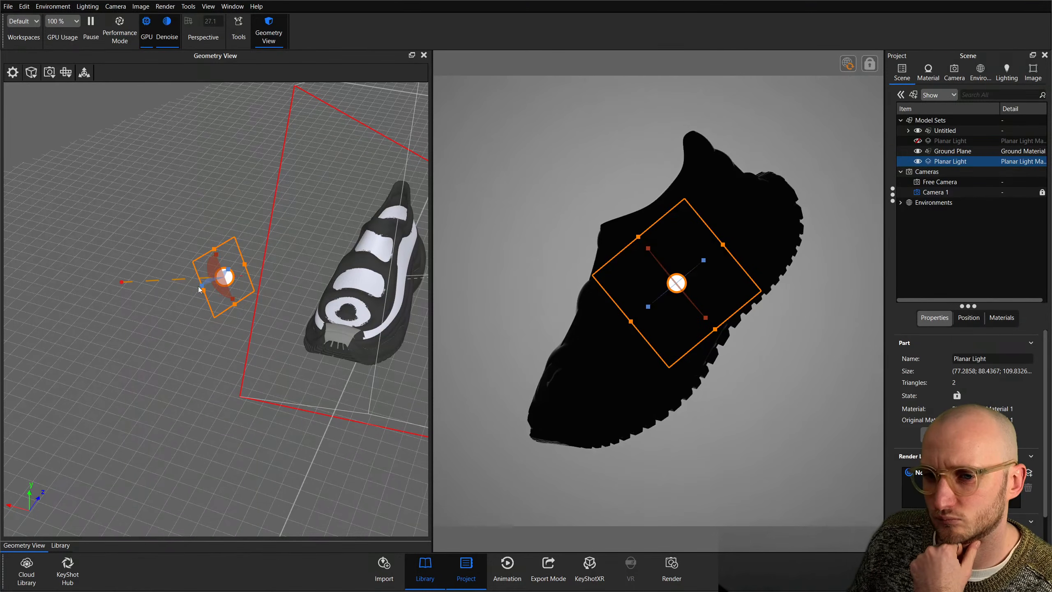
{"action": "left_click_drag", "start_coordinate": [203, 288], "coordinate": [217, 305]}
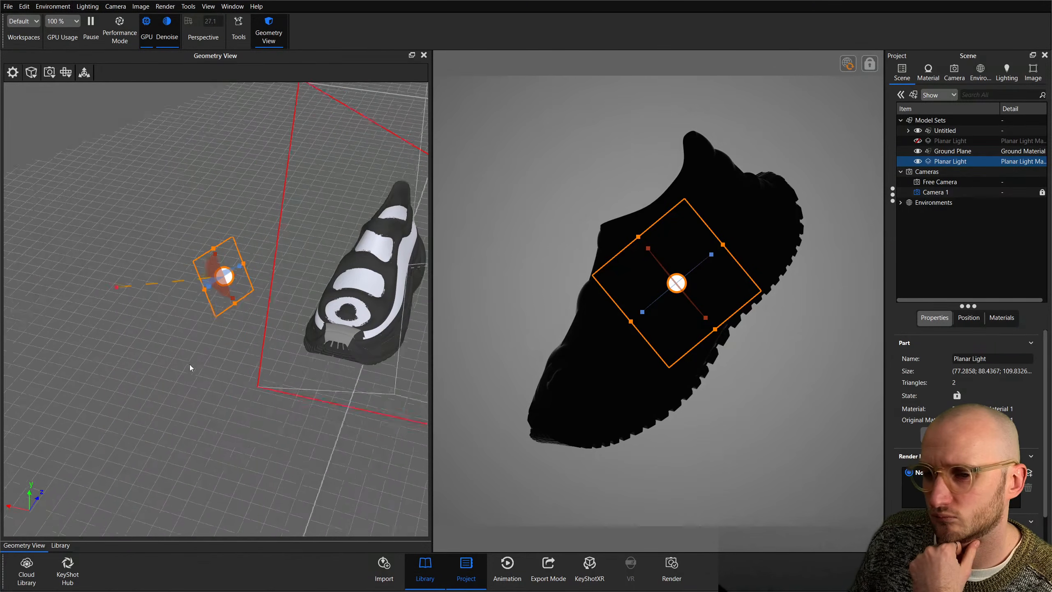
{"action": "scroll", "coordinate": [184, 372], "scroll_direction": "down", "scroll_amount": 5}
{"action": "left_click_drag", "start_coordinate": [183, 368], "coordinate": [258, 364]}
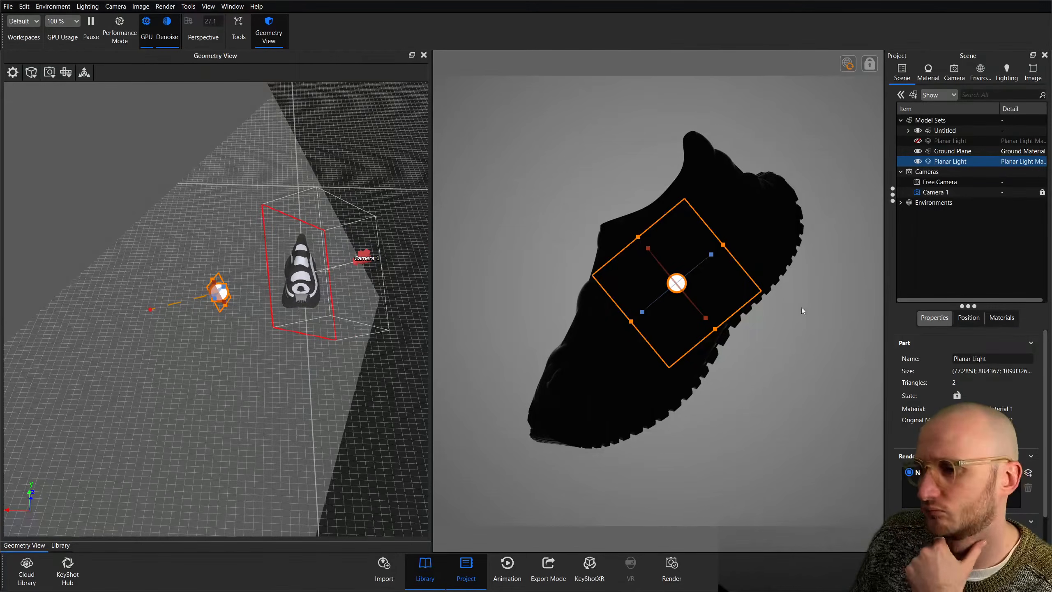
Change the backdrop's diffuse Ground Material to a near-white color.
{"action": "double_click", "coordinate": [601, 191]}
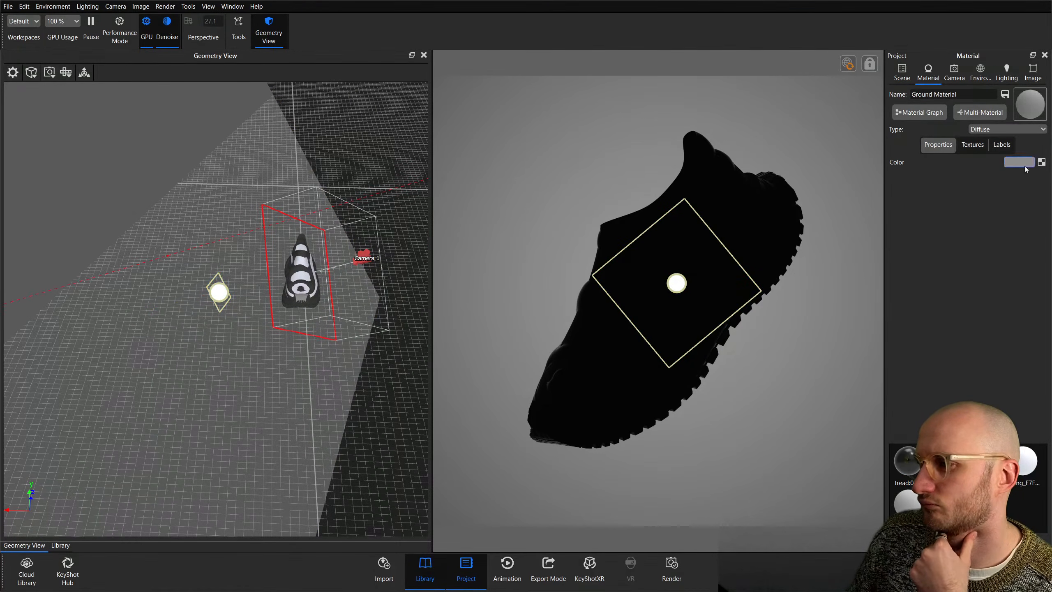
{"action": "left_click", "coordinate": [1024, 165]}
{"action": "mouse_move", "coordinate": [960, 253]}
{"action": "left_mouse_down"}
{"action": "mouse_move", "coordinate": [904, 262]}
{"action": "mouse_move", "coordinate": [913, 236]}
{"action": "left_mouse_up"}
{"action": "left_click", "coordinate": [1029, 539]}
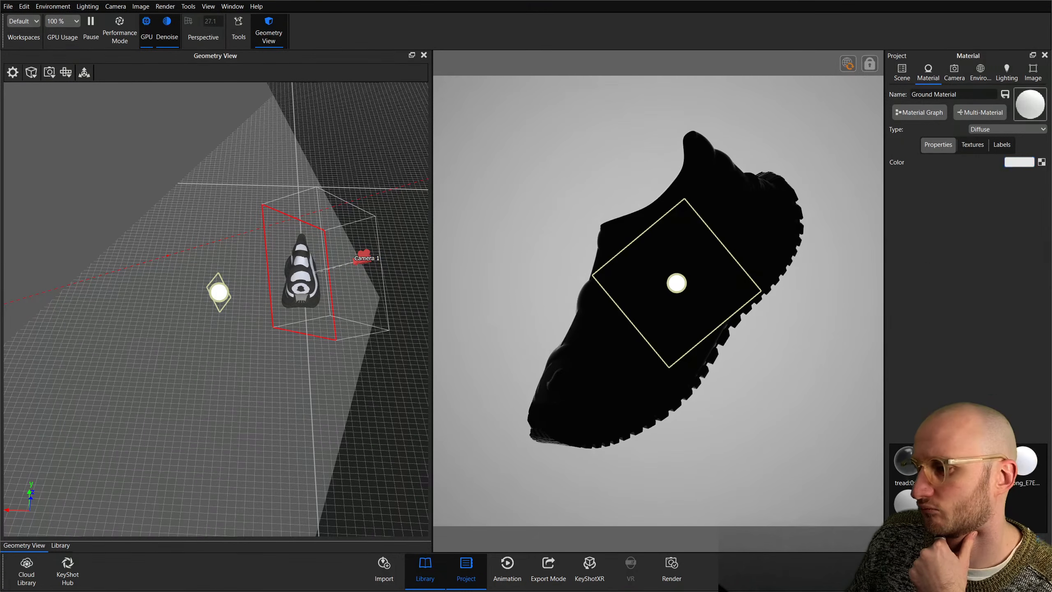
Turn off the display of light sources in the real-time view and show the first planar light again.
{"action": "left_click", "coordinate": [902, 71]}
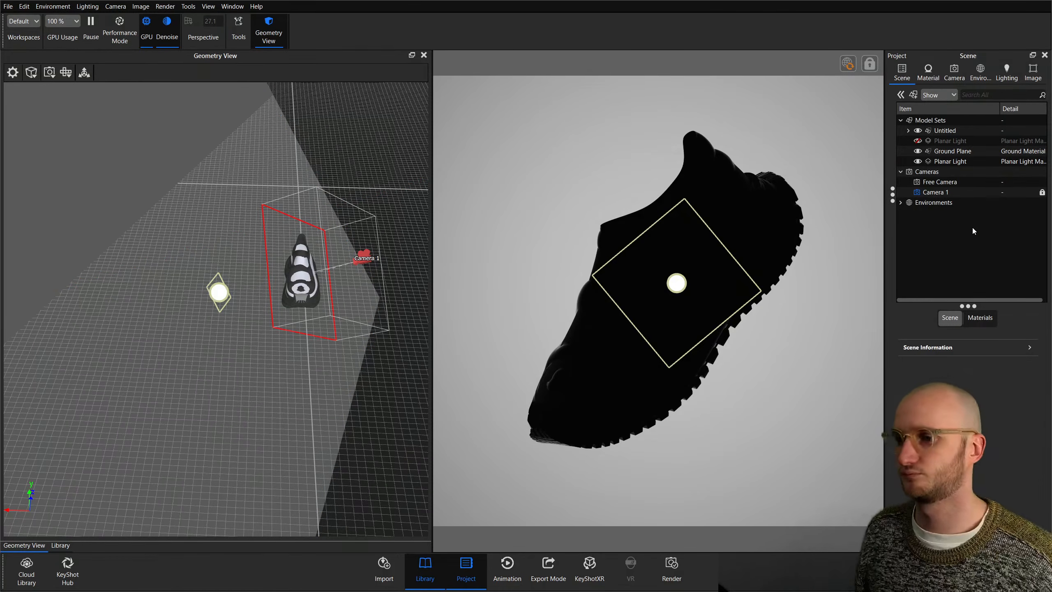
{"action": "left_click", "coordinate": [208, 6]}
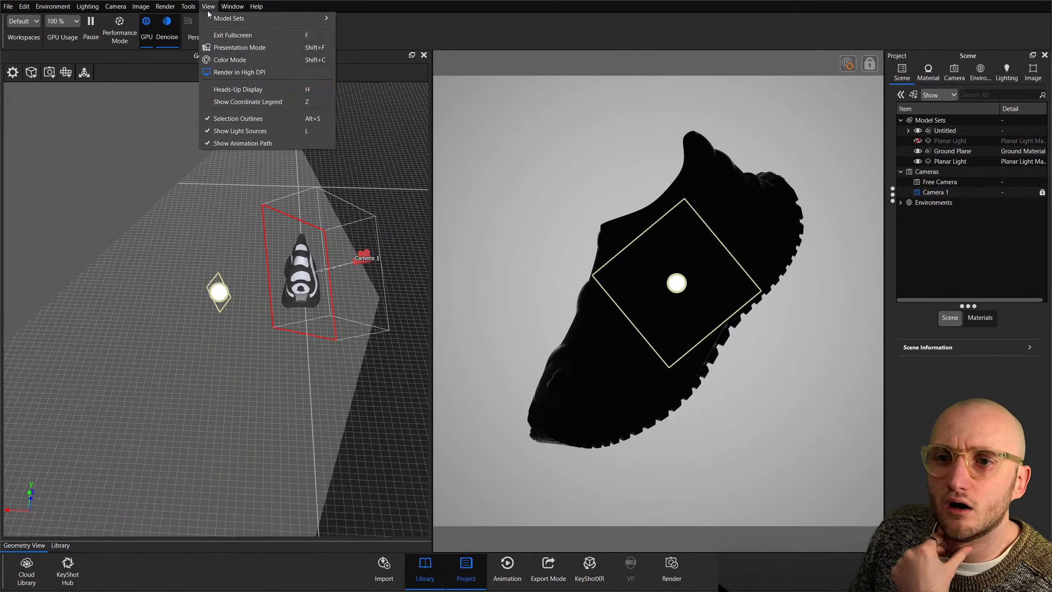
{"action": "left_click", "coordinate": [234, 131]}
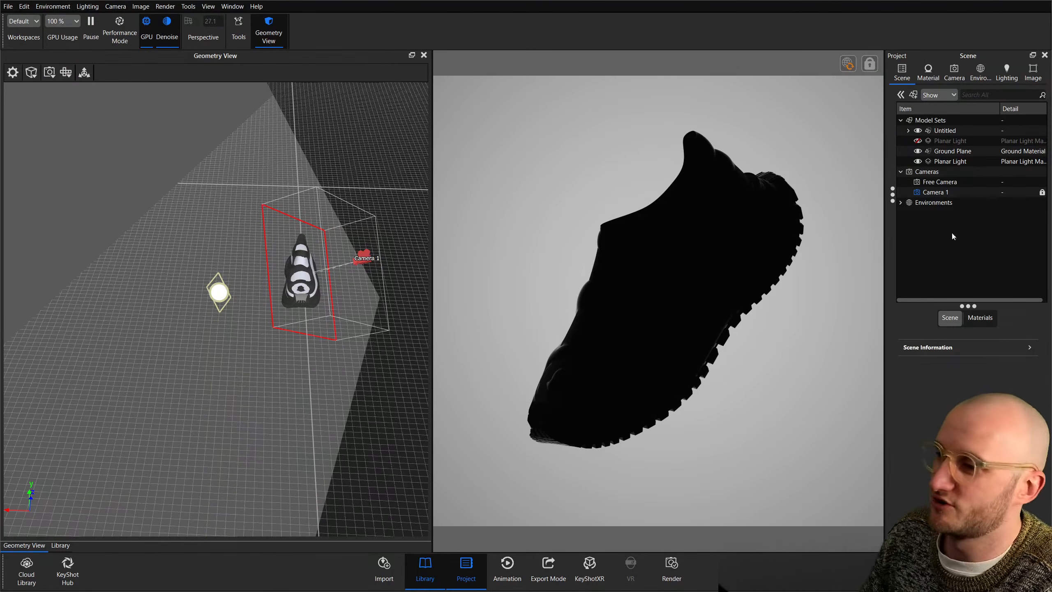
{"action": "left_click", "coordinate": [923, 141]}
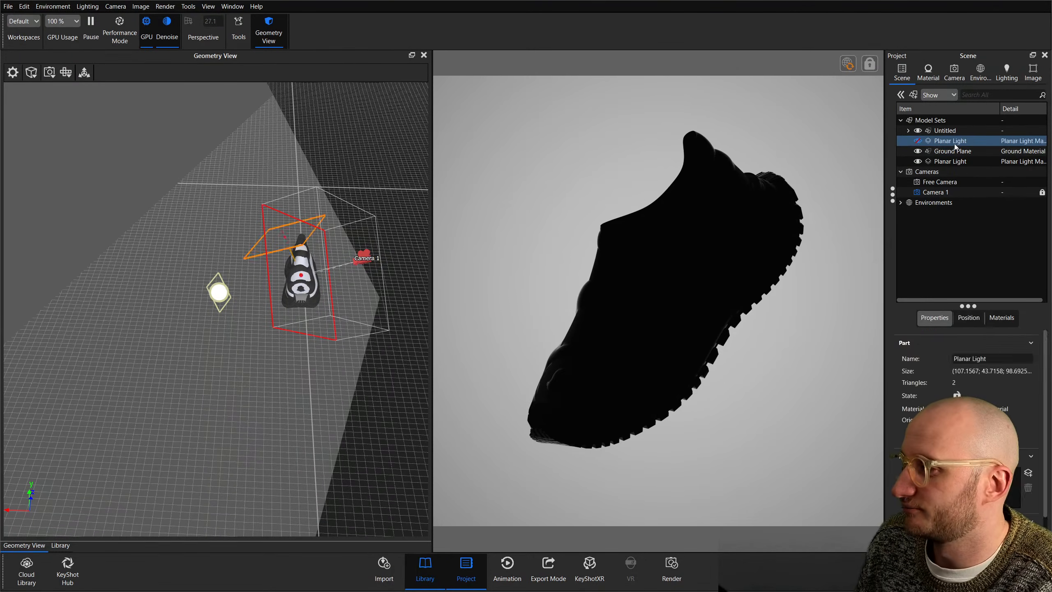
{"action": "left_click", "coordinate": [918, 141]}
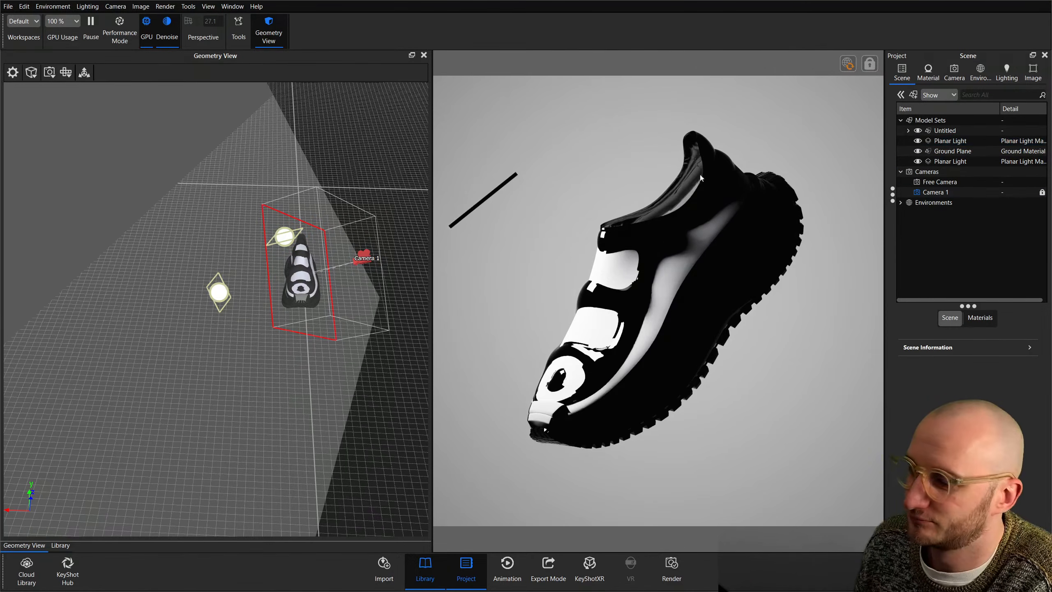
Reposition the first planar light in Highlight positioning mode so that it highlights the upper heel of the shoe.
{"action": "left_click", "coordinate": [948, 141]}
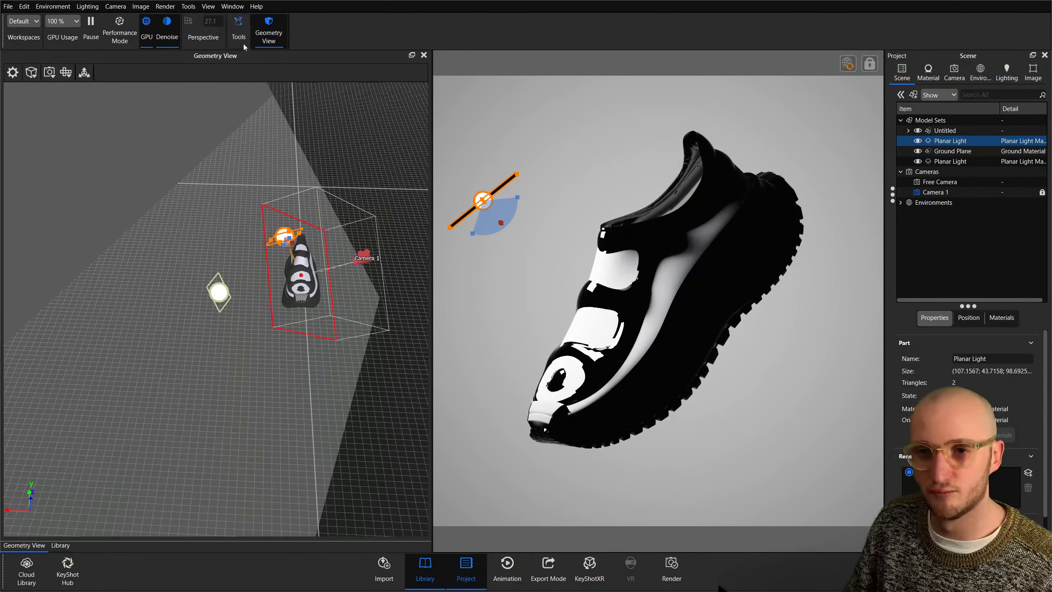
{"action": "left_click", "coordinate": [979, 317]}
{"action": "left_click", "coordinate": [968, 343]}
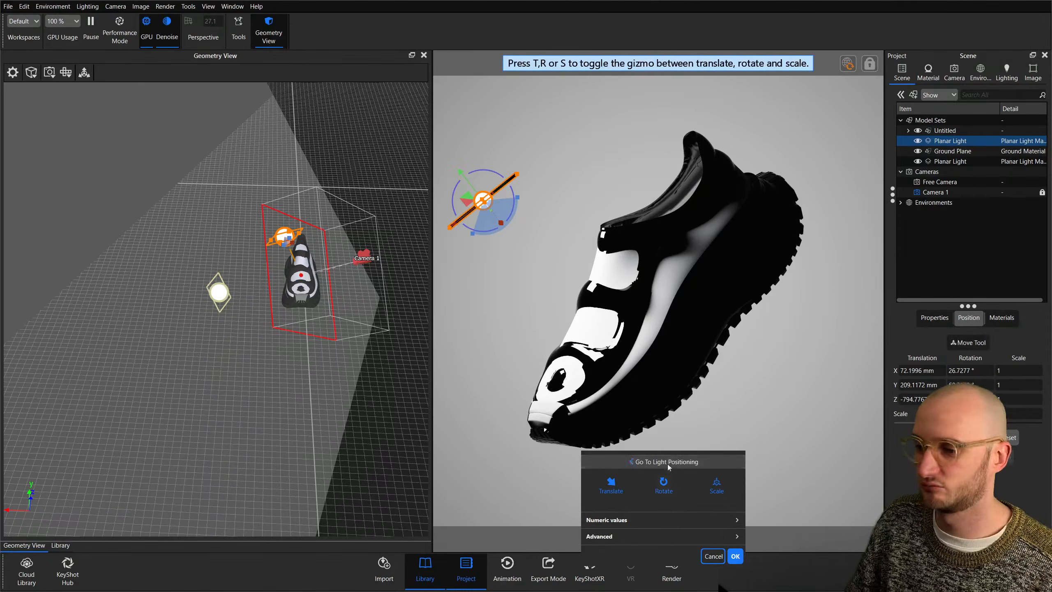
{"action": "left_click", "coordinate": [644, 470]}
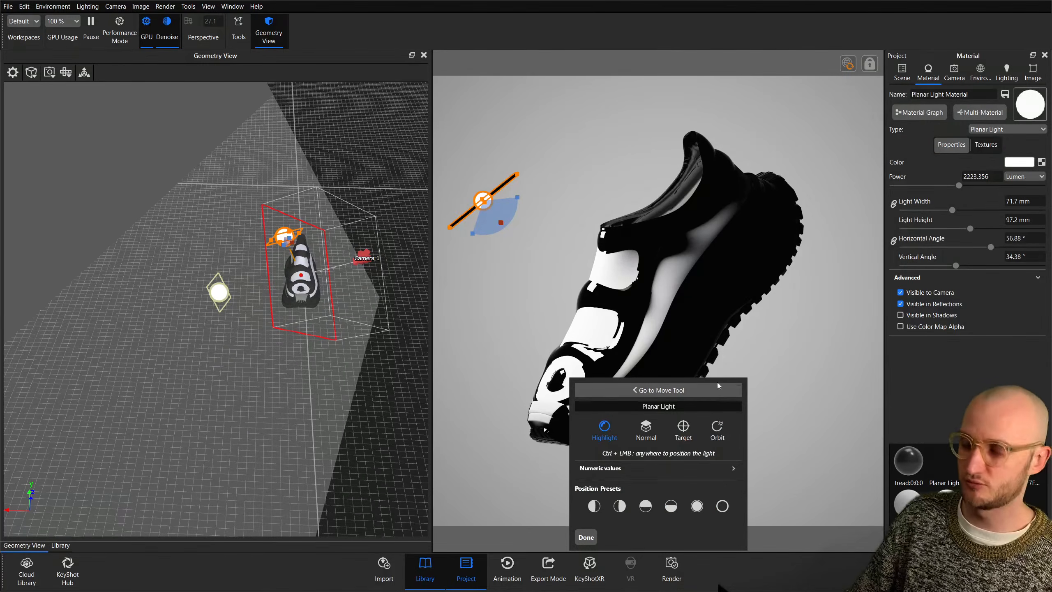
{"action": "left_click_drag", "start_coordinate": [604, 388], "coordinate": [898, 379]}
{"action": "left_click_drag", "start_coordinate": [655, 278], "coordinate": [726, 174], "text": "ctrl"}
Set the first planar light to 193.116 mm wide and 142.453 mm high, with a 31.77° vertical angle and 1305 lumen power.
{"action": "middle_click_drag", "start_coordinate": [418, 219], "coordinate": [346, 278]}
{"action": "scroll", "coordinate": [326, 308], "scroll_direction": "up", "scroll_amount": 8}
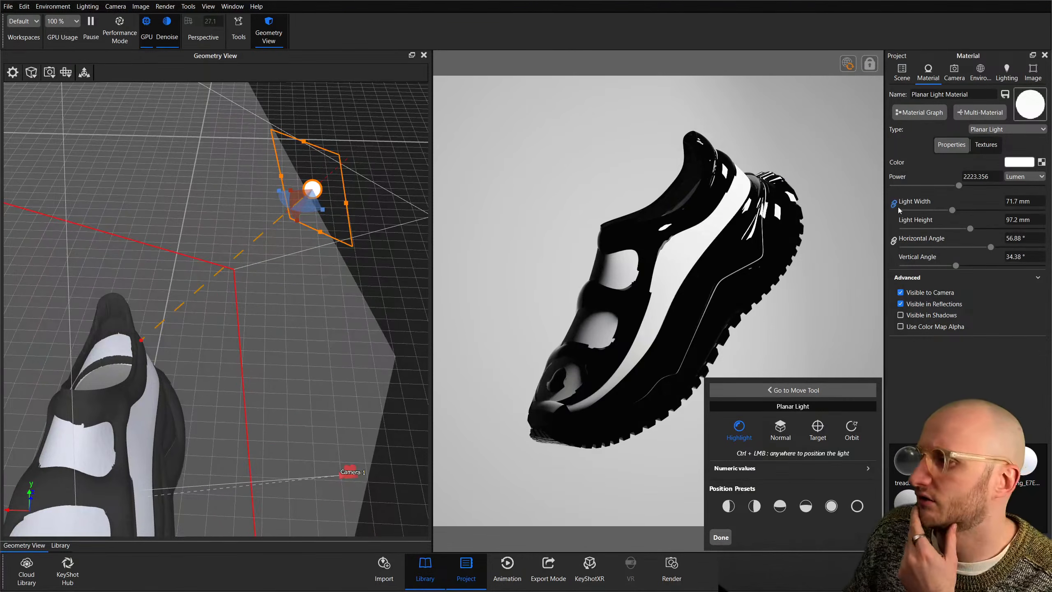
{"action": "left_click_drag", "start_coordinate": [952, 210], "coordinate": [1016, 210]}
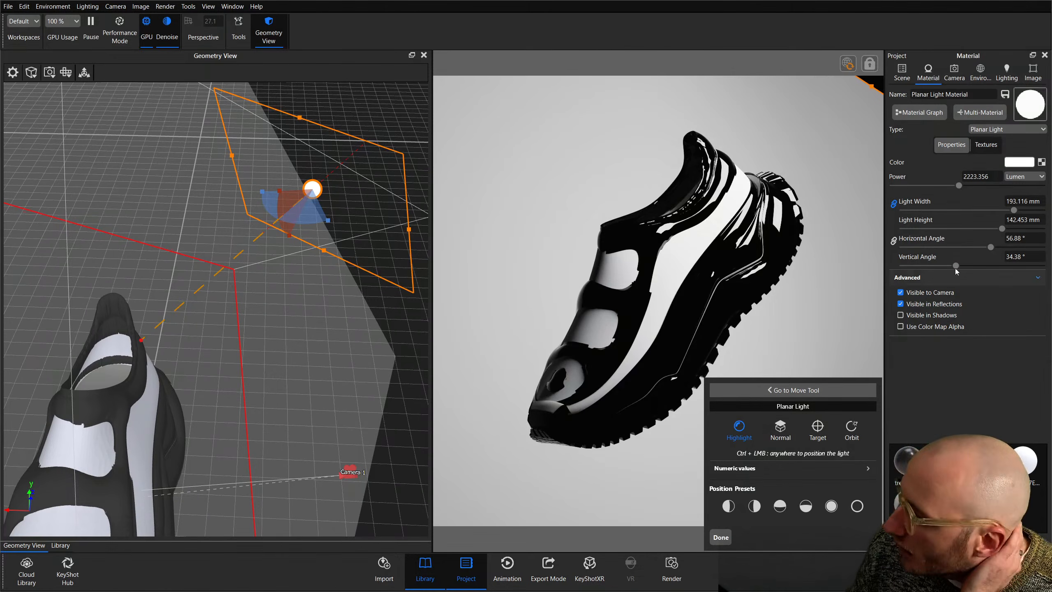
{"action": "mouse_move", "coordinate": [958, 270]}
{"action": "left_mouse_down"}
{"action": "mouse_move", "coordinate": [922, 271]}
{"action": "mouse_move", "coordinate": [952, 262]}
{"action": "left_mouse_up"}
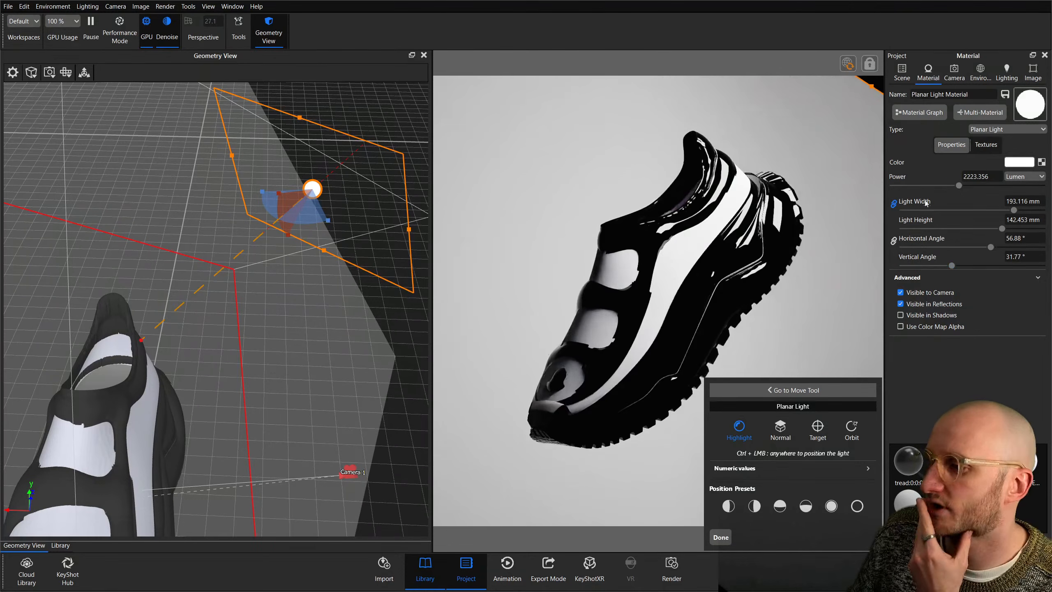
{"action": "left_click_drag", "start_coordinate": [959, 185], "coordinate": [931, 185]}
Set the roughness of the shoe's black plastic upper material to 0.0378 and finish the light positioning.
{"action": "scroll", "coordinate": [221, 392], "scroll_direction": "down", "scroll_amount": 5}
{"action": "left_click_drag", "start_coordinate": [222, 392], "coordinate": [254, 389]}
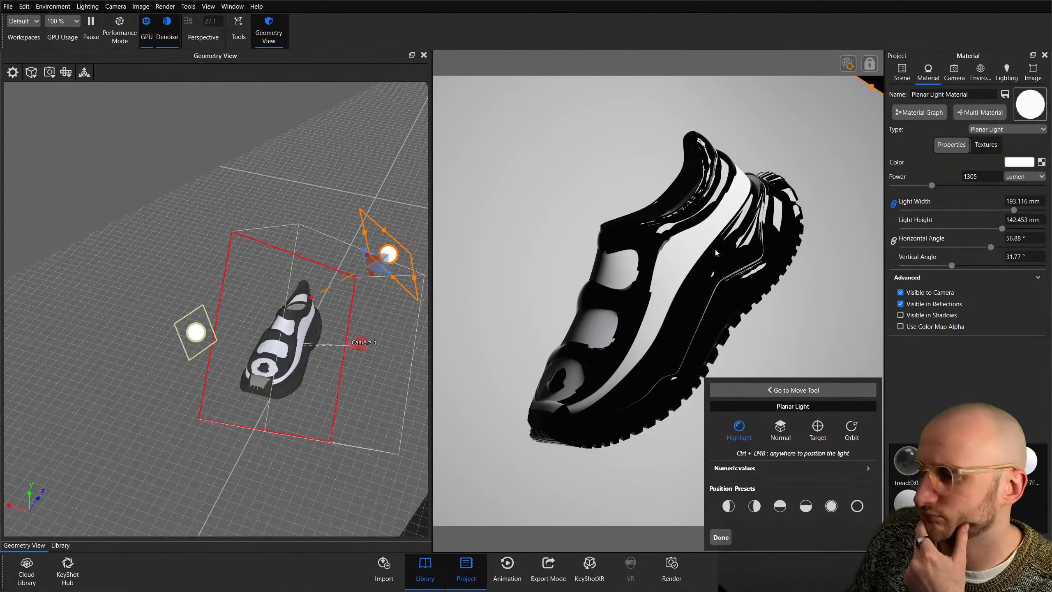
{"action": "double_click", "coordinate": [739, 226]}
{"action": "left_click_drag", "start_coordinate": [892, 200], "coordinate": [913, 204]}
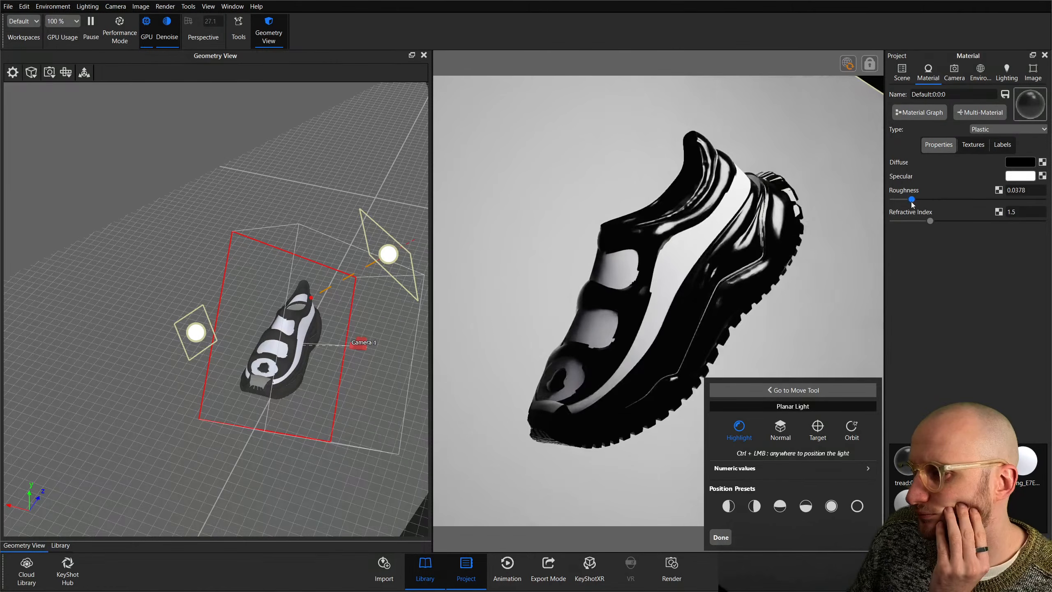
{"action": "left_click", "coordinate": [721, 537]}
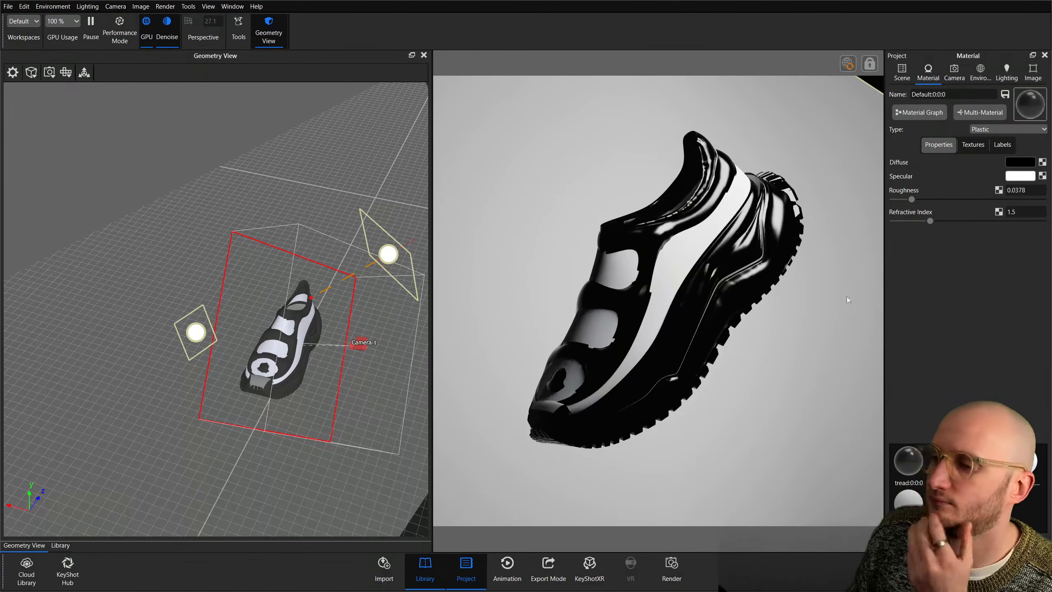
Examine the placement of both planar lights around the shoe, selecting each one in turn.
{"action": "left_click", "coordinate": [969, 77]}
{"action": "left_click", "coordinate": [902, 73]}
{"action": "left_click", "coordinate": [997, 161]}
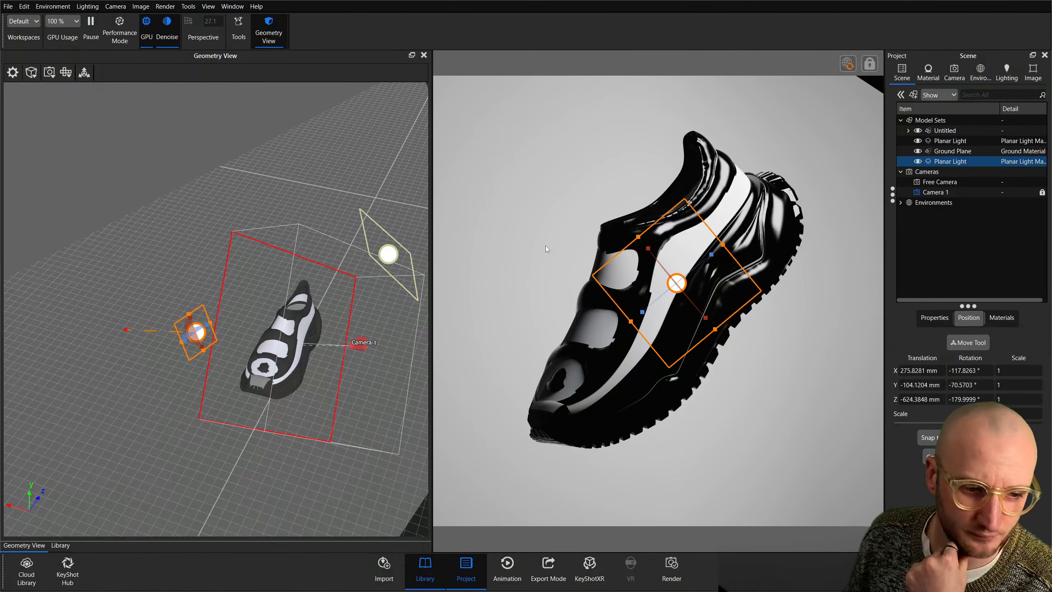
{"action": "left_click", "coordinate": [952, 182]}
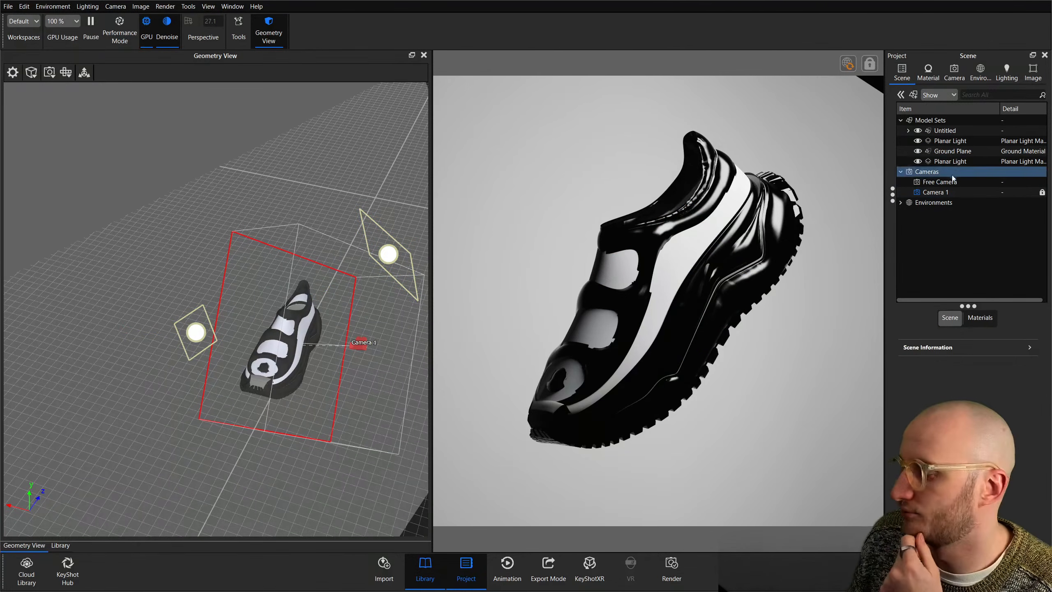
{"action": "left_click", "coordinate": [950, 161]}
{"action": "left_click_drag", "start_coordinate": [329, 399], "coordinate": [269, 325]}
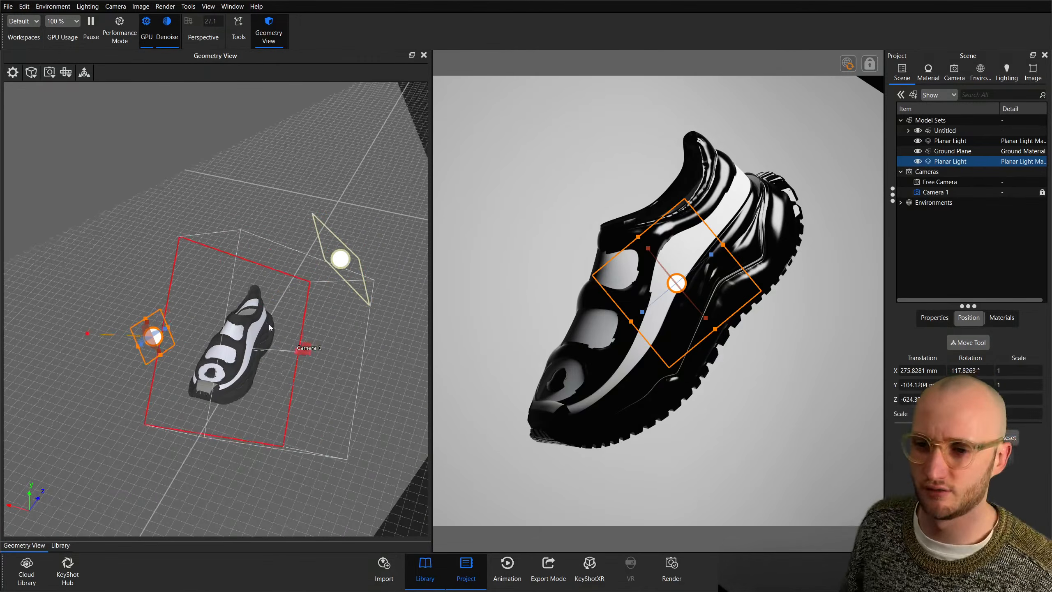
{"action": "left_click", "coordinate": [341, 259]}
{"action": "left_click_drag", "start_coordinate": [324, 213], "coordinate": [292, 226]}
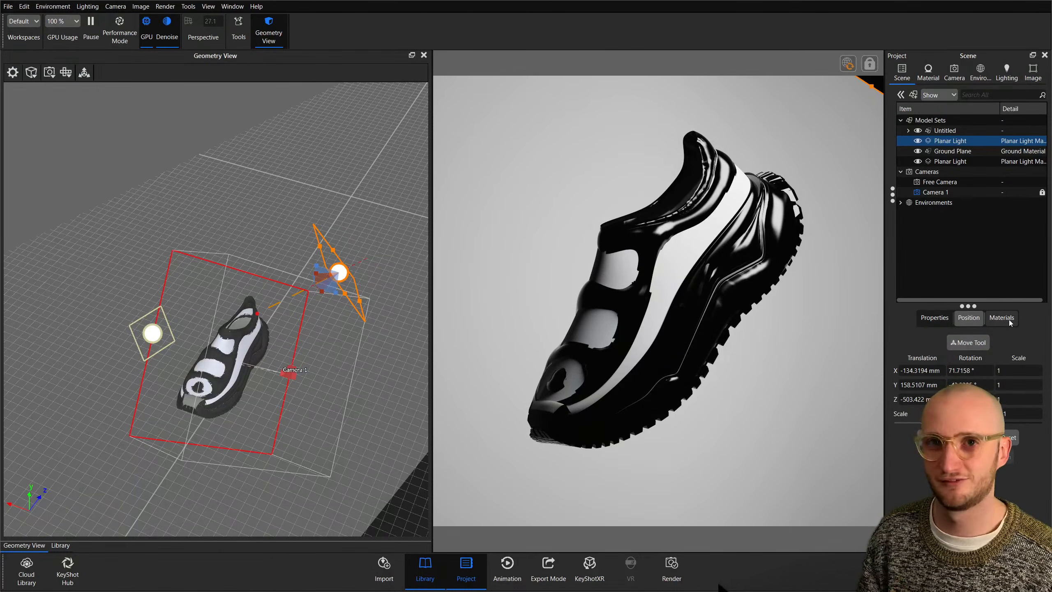
{"action": "left_click", "coordinate": [929, 234]}
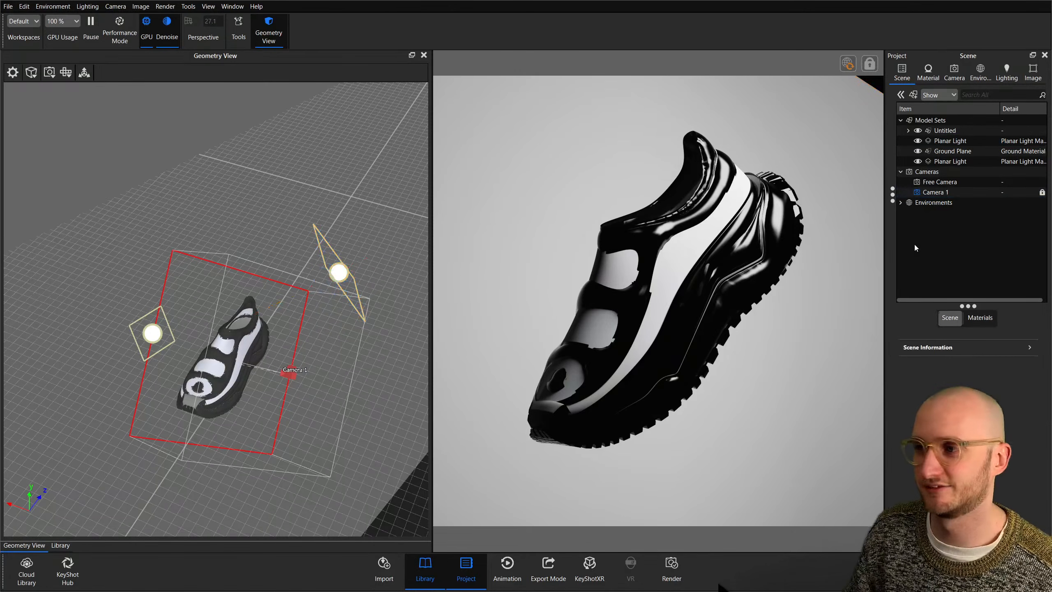
{"action": "left_click", "coordinate": [952, 162]}
{"action": "left_click", "coordinate": [954, 142]}
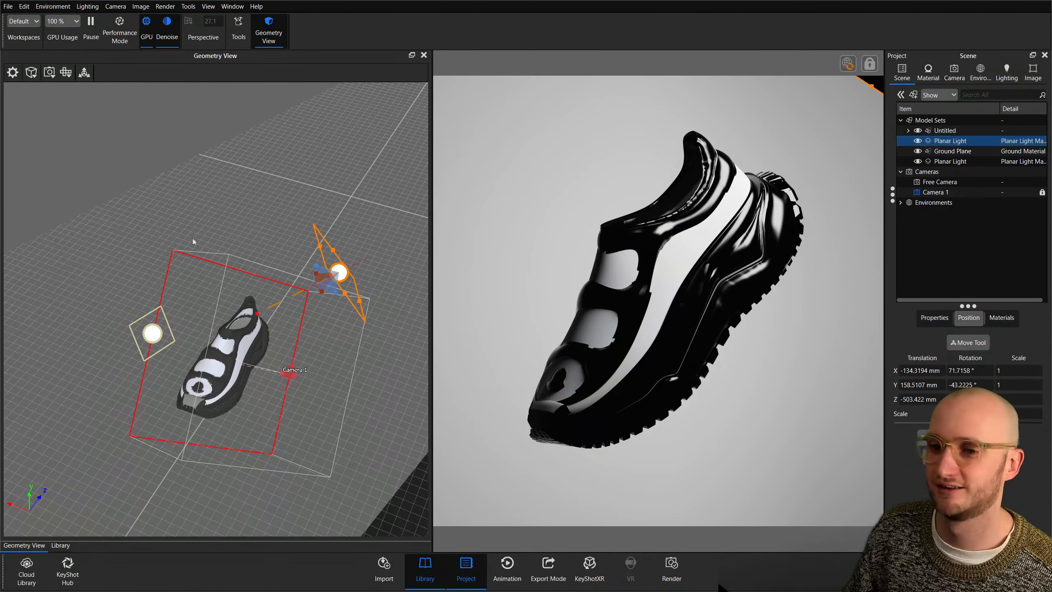
{"action": "middle_click_drag", "start_coordinate": [219, 186], "coordinate": [196, 192]}
{"action": "left_click_drag", "start_coordinate": [198, 192], "coordinate": [181, 190]}
{"action": "left_click", "coordinate": [84, 72]}
{"action": "left_click_drag", "start_coordinate": [324, 169], "coordinate": [254, 182]}
{"action": "mouse_move", "coordinate": [243, 307]}
{"action": "left_mouse_down"}
{"action": "mouse_move", "coordinate": [229, 311]}
{"action": "mouse_move", "coordinate": [241, 306]}
{"action": "left_mouse_up"}
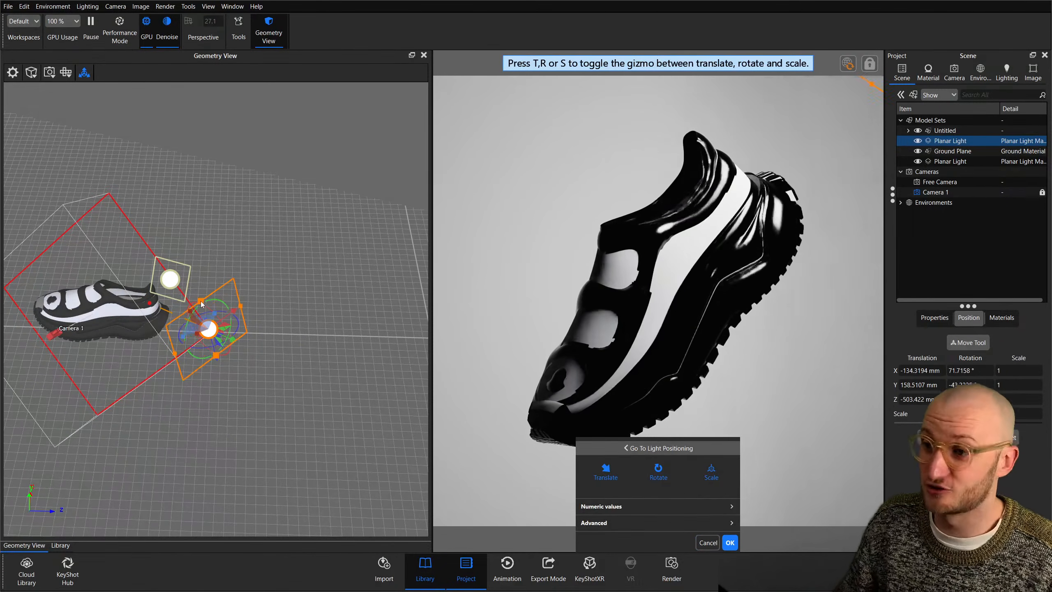
{"action": "left_click", "coordinate": [730, 543]}
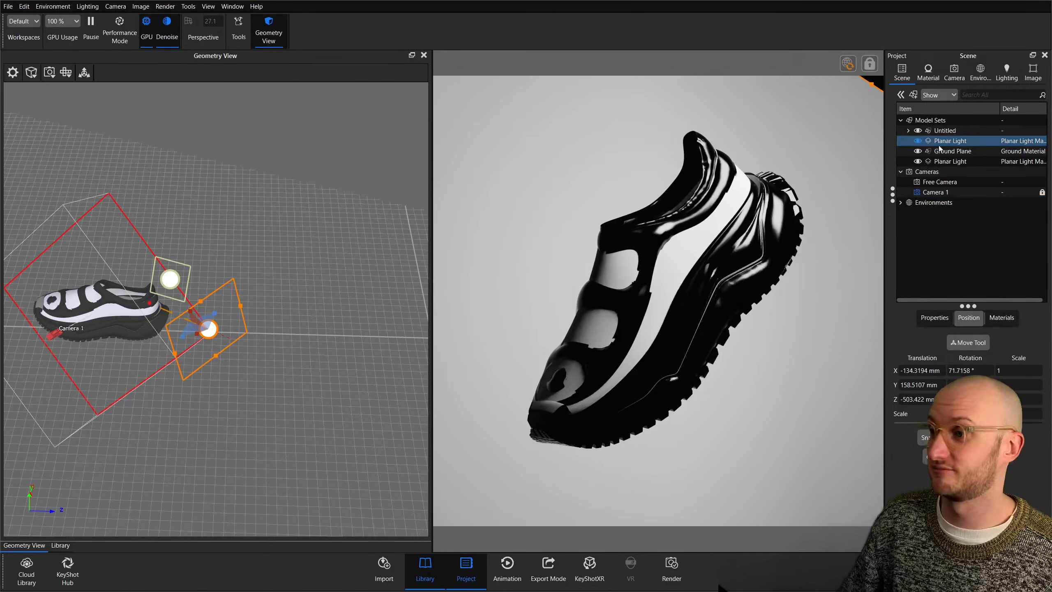
Reposition the first planar light in Highlight positioning mode so that its highlight falls on the outer heel of the shoe.
{"action": "left_click", "coordinate": [969, 343]}
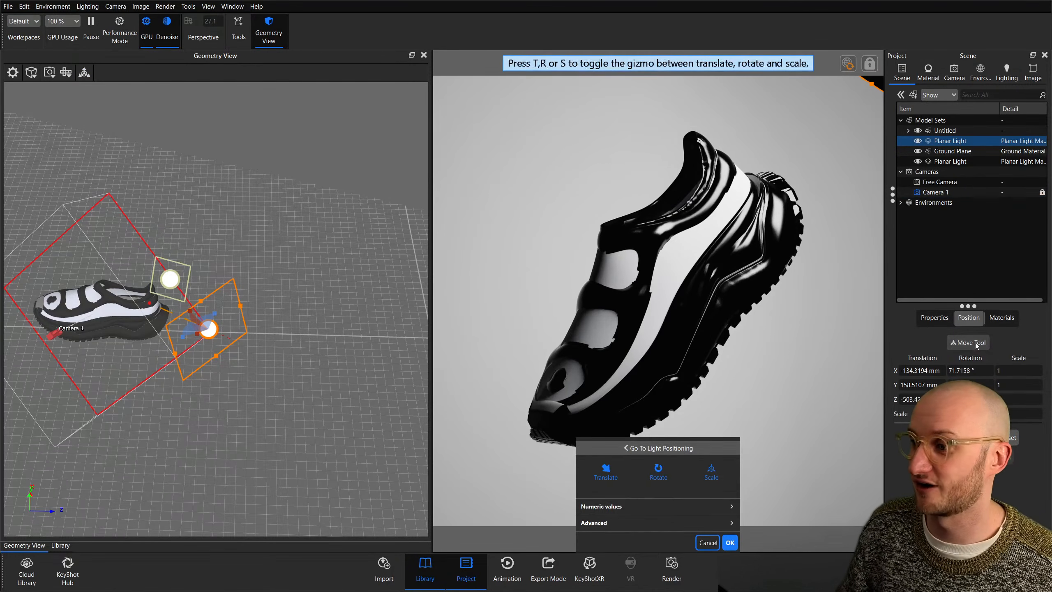
{"action": "left_click", "coordinate": [663, 450]}
{"action": "left_click_drag", "start_coordinate": [209, 232], "coordinate": [291, 253]}
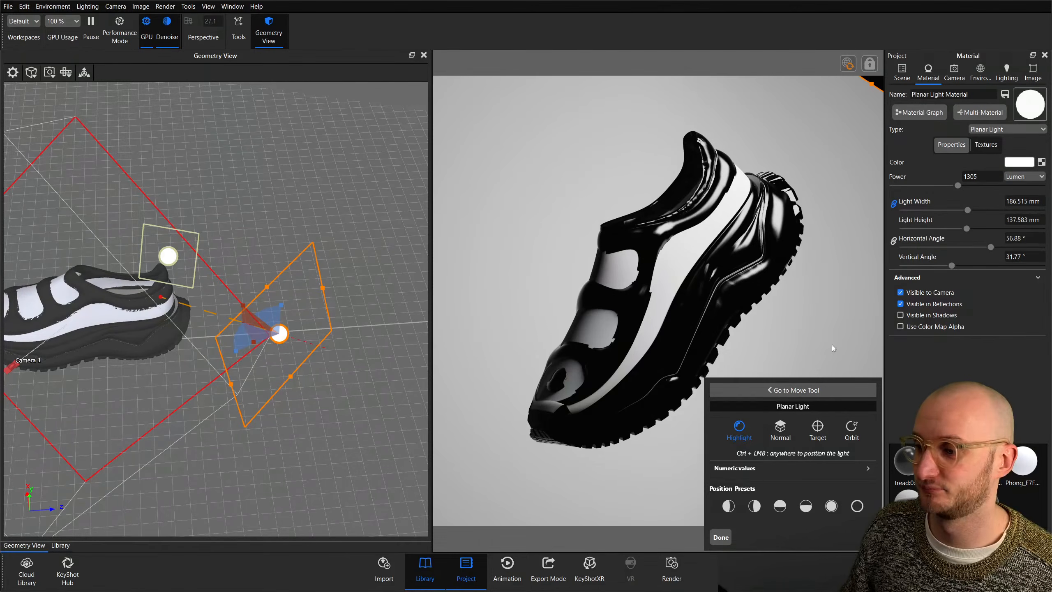
{"action": "left_click", "coordinate": [773, 198]}
{"action": "left_click_drag", "start_coordinate": [773, 198], "coordinate": [779, 203]}
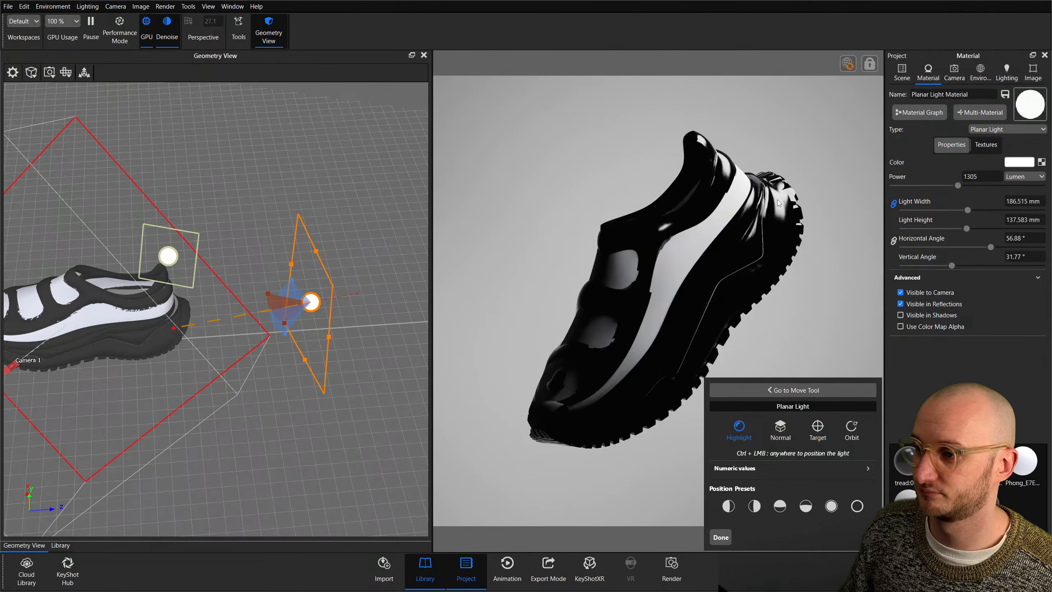
{"action": "left_click", "coordinate": [721, 537]}
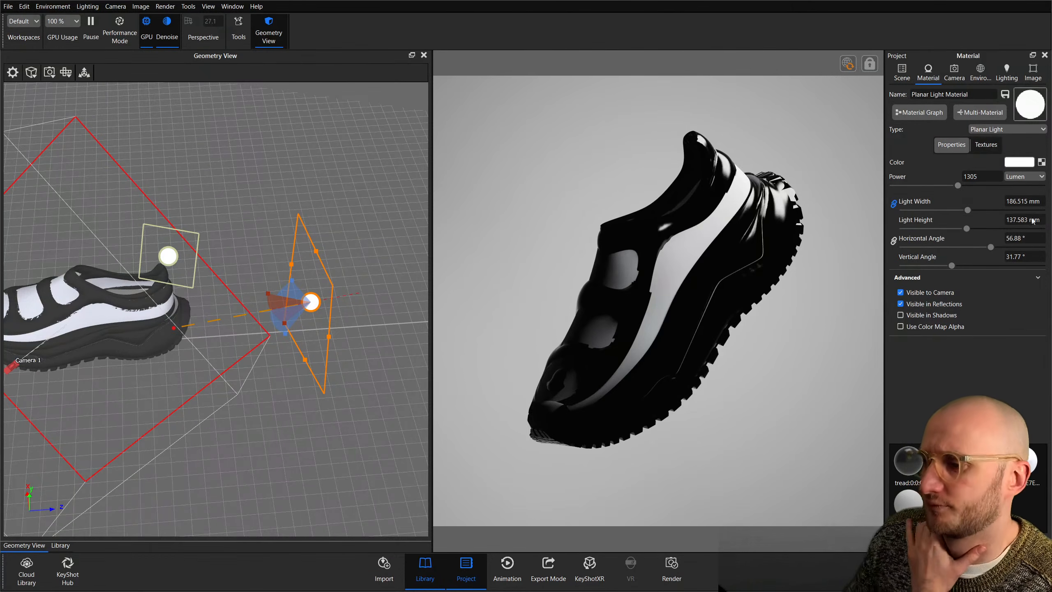
Add a third planar light and place its highlight along the lower front side of the shoe in Highlight positioning mode.
{"action": "left_click", "coordinate": [902, 73]}
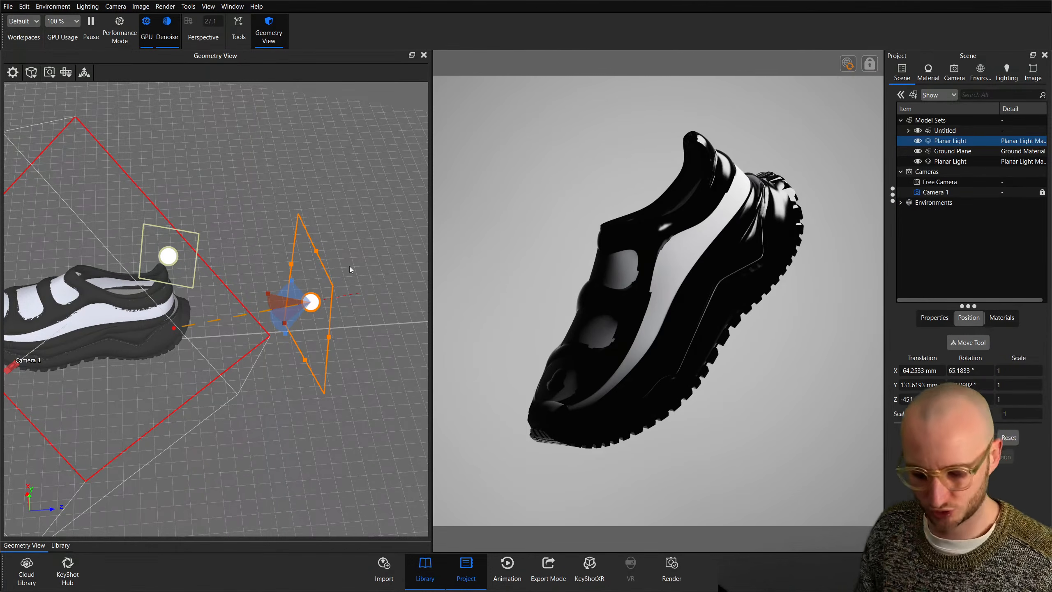
{"action": "key", "text": "ctrl+l"}
{"action": "left_click", "coordinate": [544, 343]}
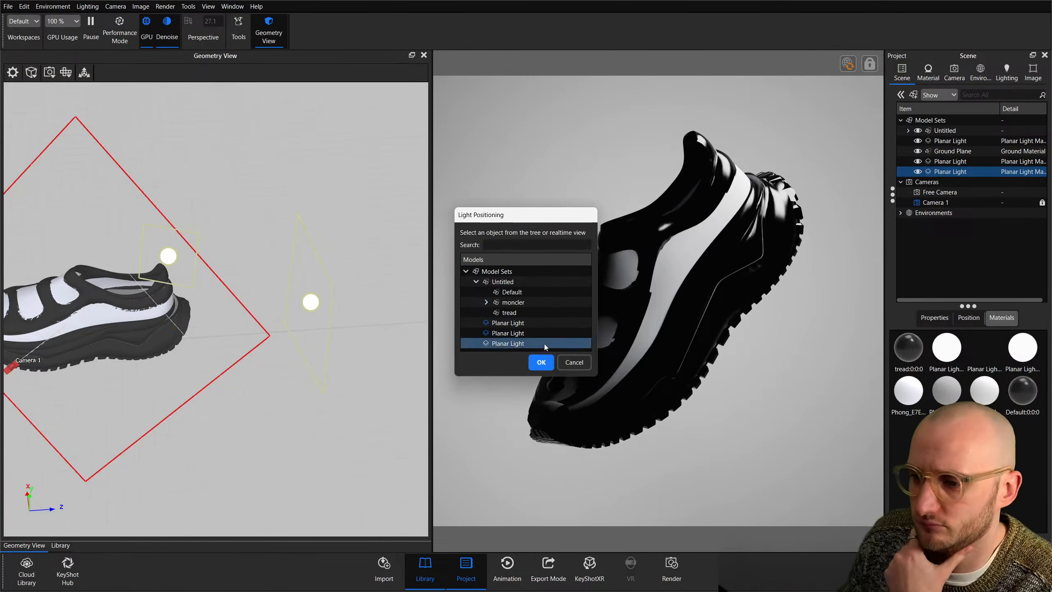
{"action": "left_click", "coordinate": [541, 362]}
{"action": "left_click_drag", "start_coordinate": [654, 274], "coordinate": [648, 411]}
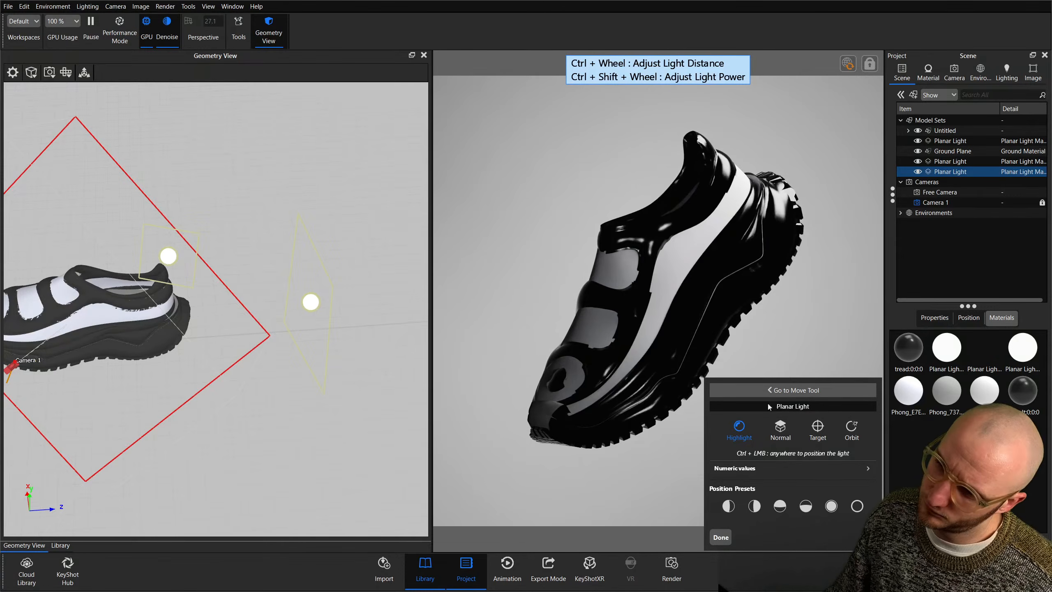
Adjust the third planar light's distance from the shoe and stretch it to 555.857 mm wide.
{"action": "scroll", "coordinate": [228, 369], "scroll_direction": "down", "scroll_amount": 5}
{"action": "middle_click_drag", "start_coordinate": [227, 369], "coordinate": [251, 361]}
{"action": "scroll", "coordinate": [712, 325], "scroll_direction": "down", "scroll_amount": 3, "text": "ctrl"}
{"action": "scroll", "coordinate": [713, 323], "scroll_direction": "down", "scroll_amount": 5, "text": "ctrl"}
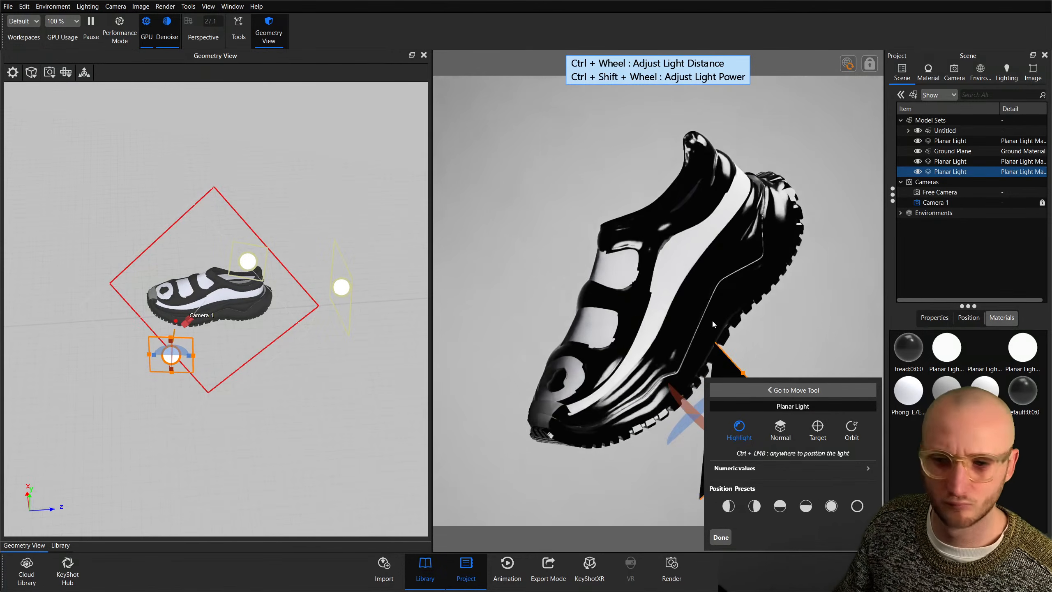
{"action": "left_click_drag", "start_coordinate": [194, 357], "coordinate": [251, 318]}
{"action": "scroll", "coordinate": [225, 331], "scroll_direction": "down", "scroll_amount": 3, "text": "ctrl"}
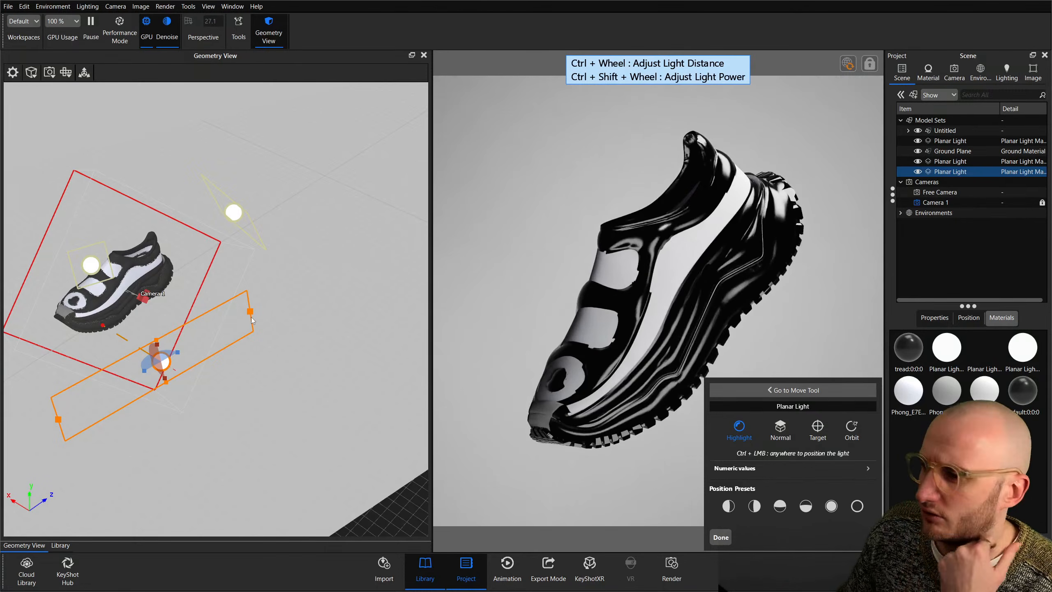
Shift the third planar light by -55.841 mm along its X axis with the Move tool.
{"action": "left_click_drag", "start_coordinate": [278, 382], "coordinate": [255, 200]}
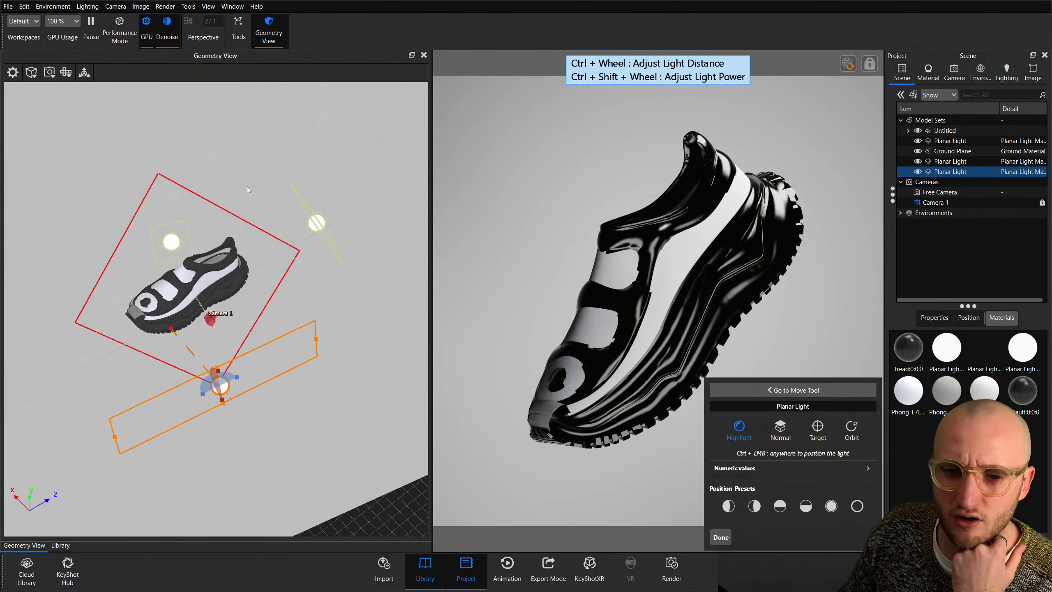
{"action": "left_click", "coordinate": [84, 72]}
{"action": "left_click_drag", "start_coordinate": [248, 315], "coordinate": [215, 207]}
{"action": "left_click", "coordinate": [206, 200]}
{"action": "left_click_drag", "start_coordinate": [213, 417], "coordinate": [146, 433]}
{"action": "left_click_drag", "start_coordinate": [187, 422], "coordinate": [251, 406]}
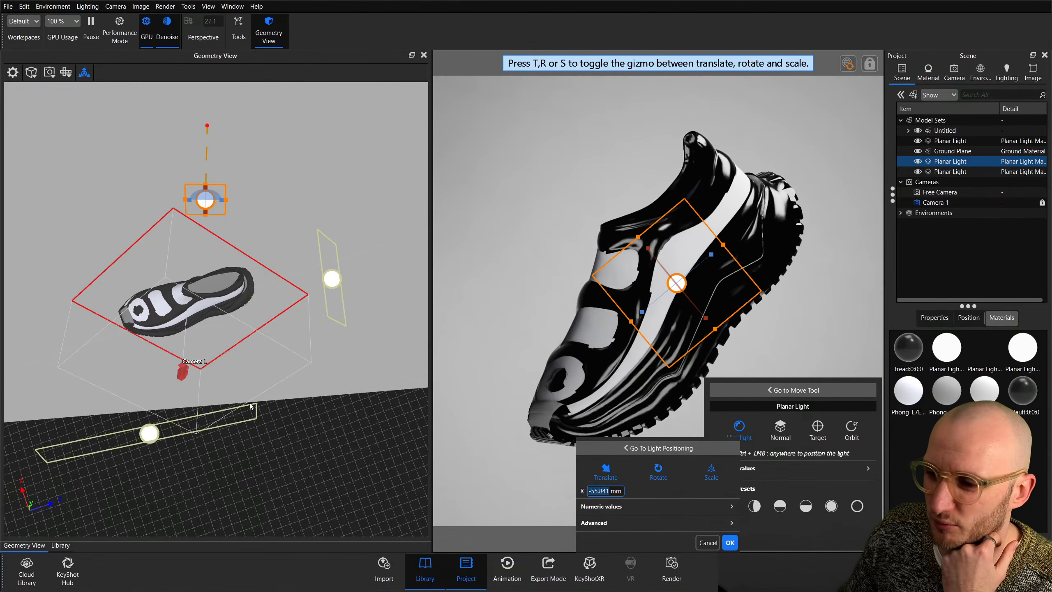
{"action": "left_click", "coordinate": [734, 546]}
Move the third planar light by -21.754 mm in Y and 118.837 mm in Z and finish its positioning.
{"action": "left_click", "coordinate": [960, 249]}
{"action": "left_click_drag", "start_coordinate": [398, 249], "coordinate": [321, 267]}
{"action": "left_click", "coordinate": [321, 273]}
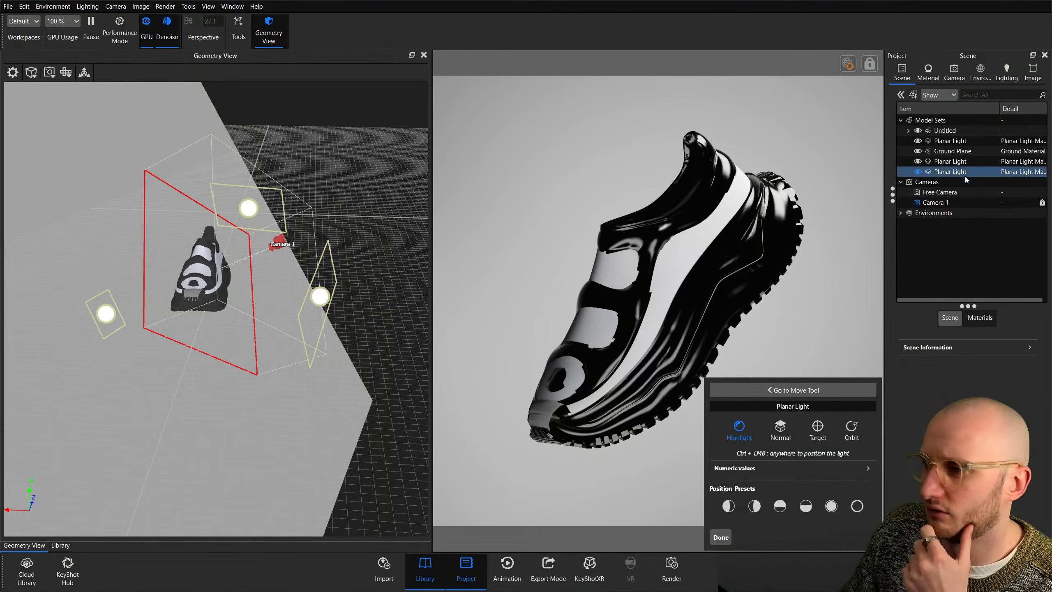
{"action": "left_click", "coordinate": [84, 72]}
{"action": "left_click_drag", "start_coordinate": [368, 228], "coordinate": [316, 354]}
{"action": "left_click_drag", "start_coordinate": [309, 159], "coordinate": [178, 158]}
{"action": "left_click_drag", "start_coordinate": [222, 362], "coordinate": [250, 378]}
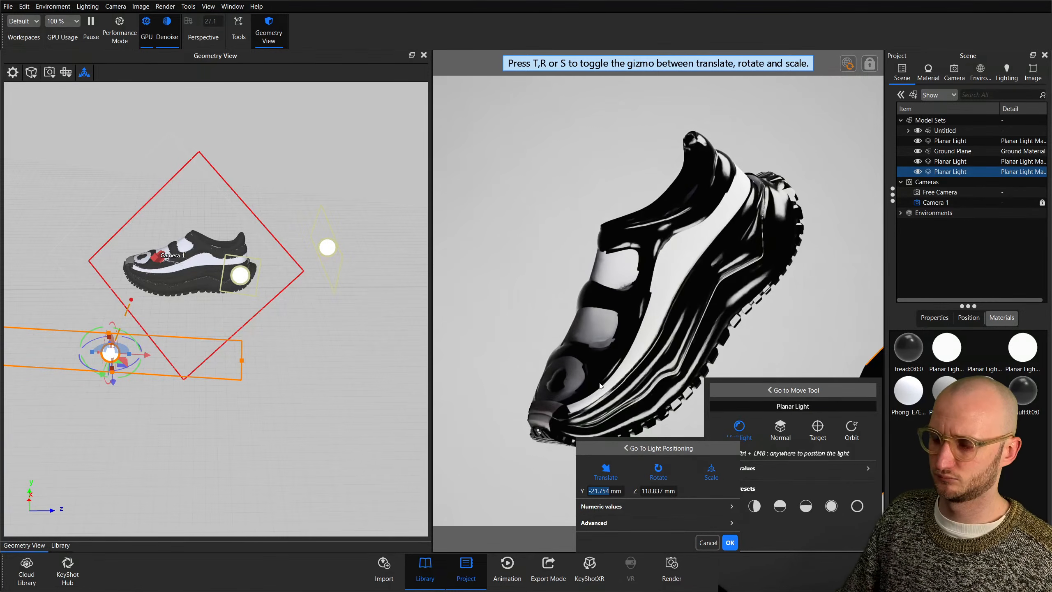
{"action": "left_click", "coordinate": [730, 543]}
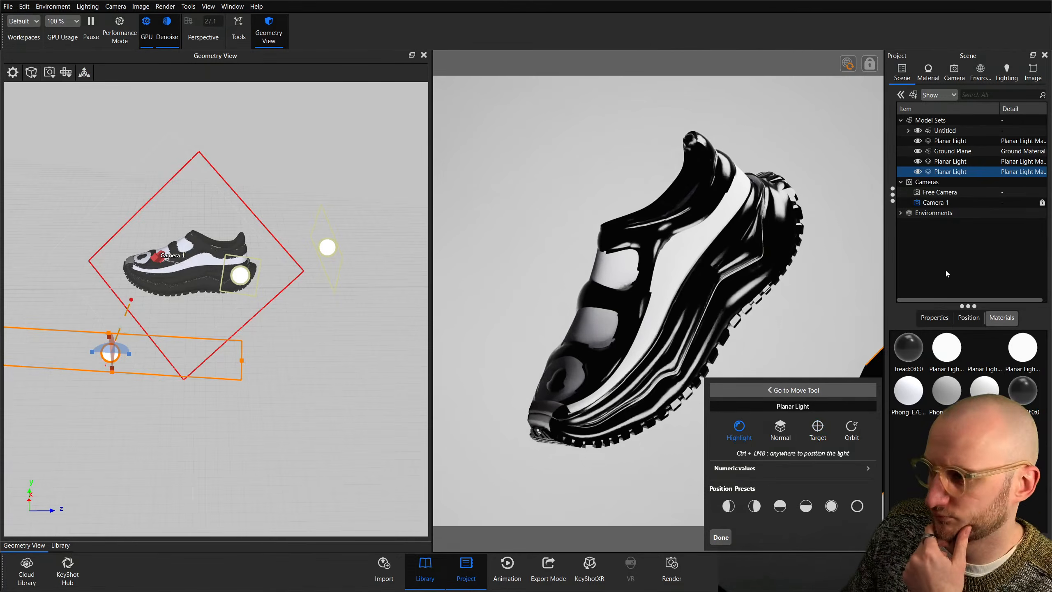
{"action": "left_click", "coordinate": [728, 538]}
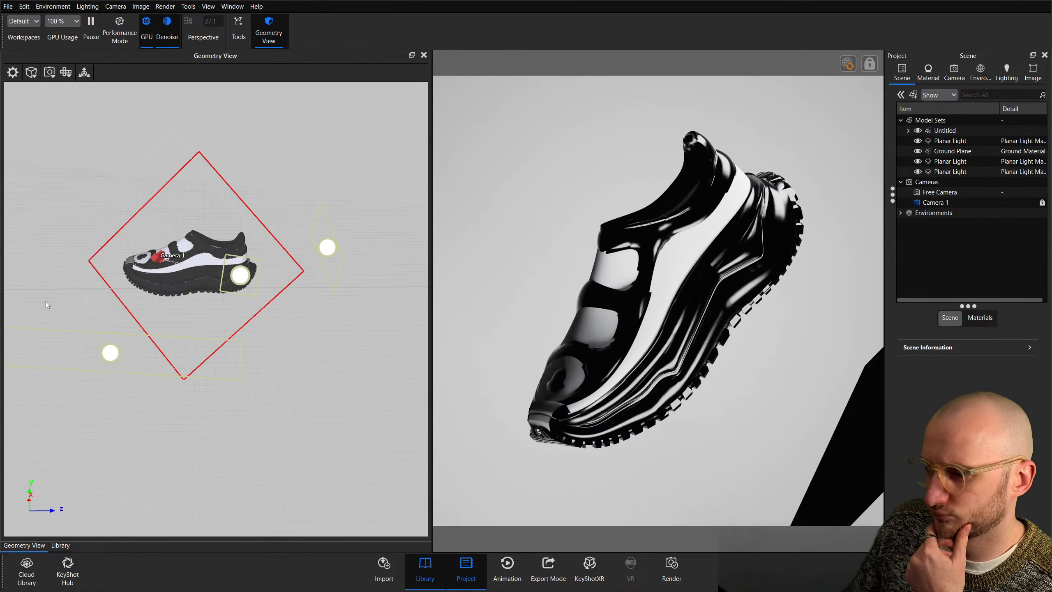
Lower the third planar light's power to 1174.934 lumen in light positioning mode.
{"action": "left_click_drag", "start_coordinate": [242, 282], "coordinate": [243, 267]}
{"action": "left_click", "coordinate": [1008, 175]}
{"action": "scroll", "coordinate": [238, 375], "scroll_direction": "up", "scroll_amount": 3}
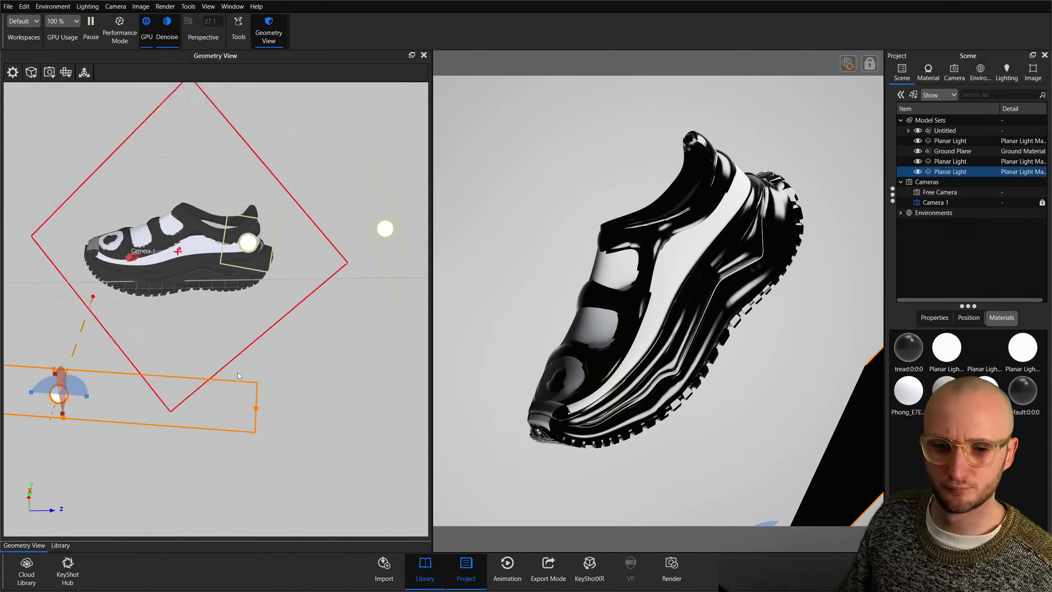
{"action": "left_click", "coordinate": [968, 317]}
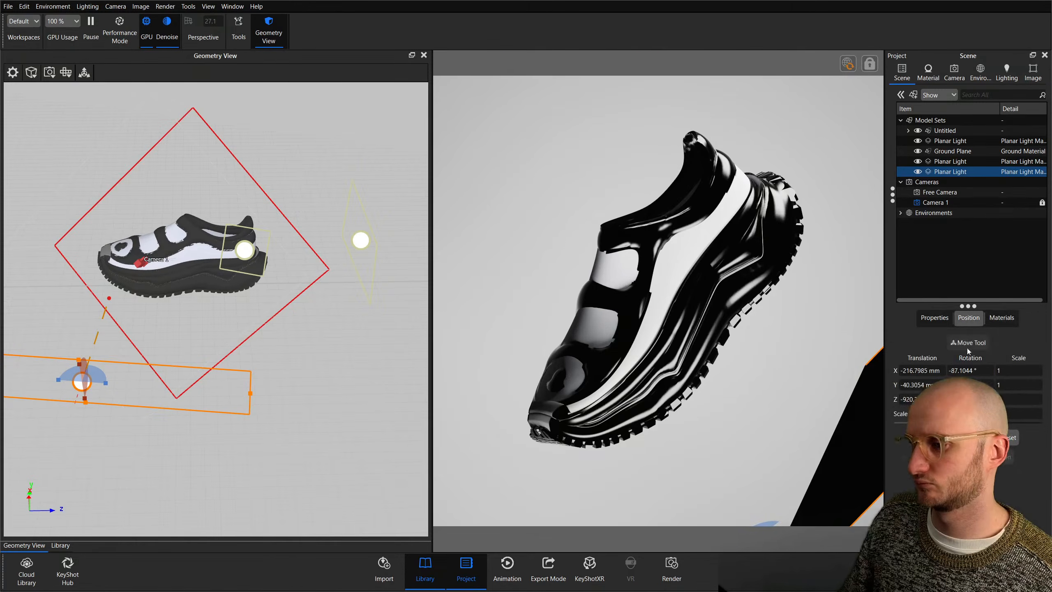
{"action": "left_click", "coordinate": [967, 347]}
{"action": "left_click", "coordinate": [690, 448]}
{"action": "key", "text": "Down"}
{"action": "key", "text": "Down"}
{"action": "key", "text": "Down"}
{"action": "key", "text": "Down"}
{"action": "key", "text": "Down"}
{"action": "key", "text": "Up"}
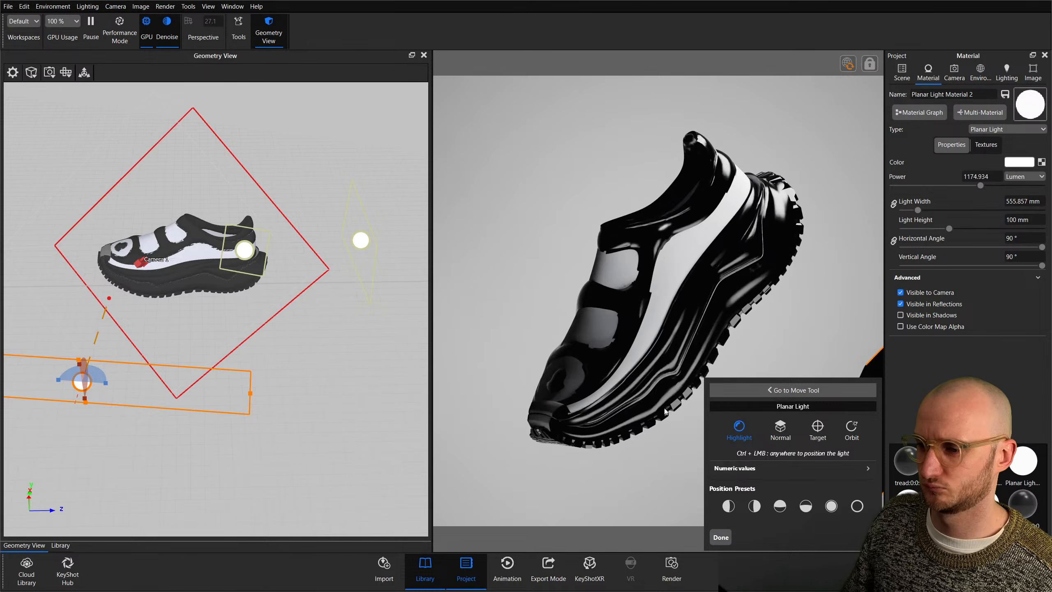
{"action": "left_click", "coordinate": [720, 537]}
Make the third planar light invisible to the camera in its material settings.
{"action": "double_click", "coordinate": [761, 303]}
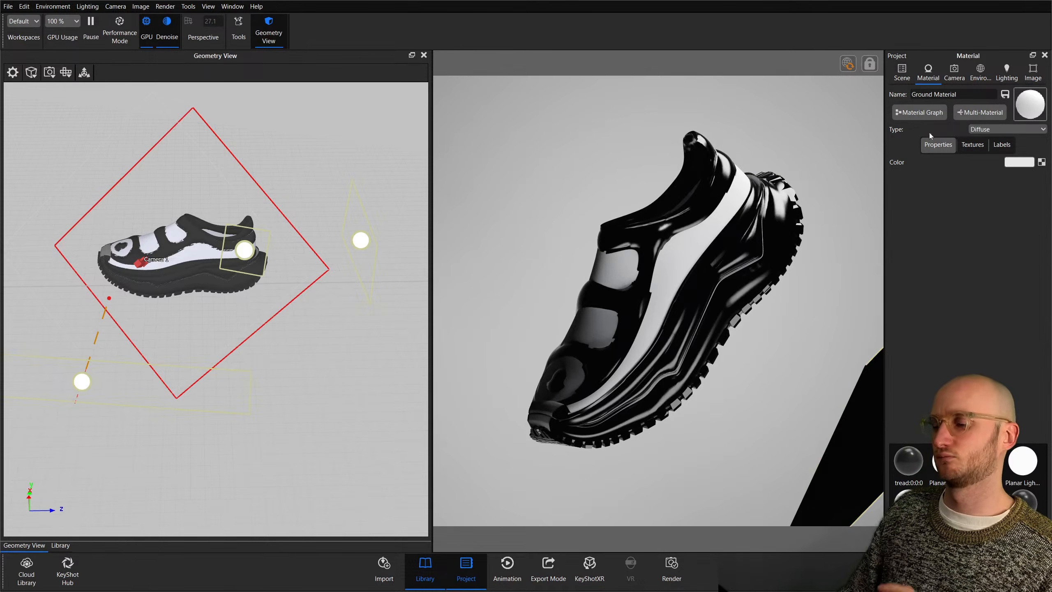
{"action": "left_click", "coordinate": [902, 71]}
{"action": "left_click", "coordinate": [948, 171]}
{"action": "double_click", "coordinate": [869, 414]}
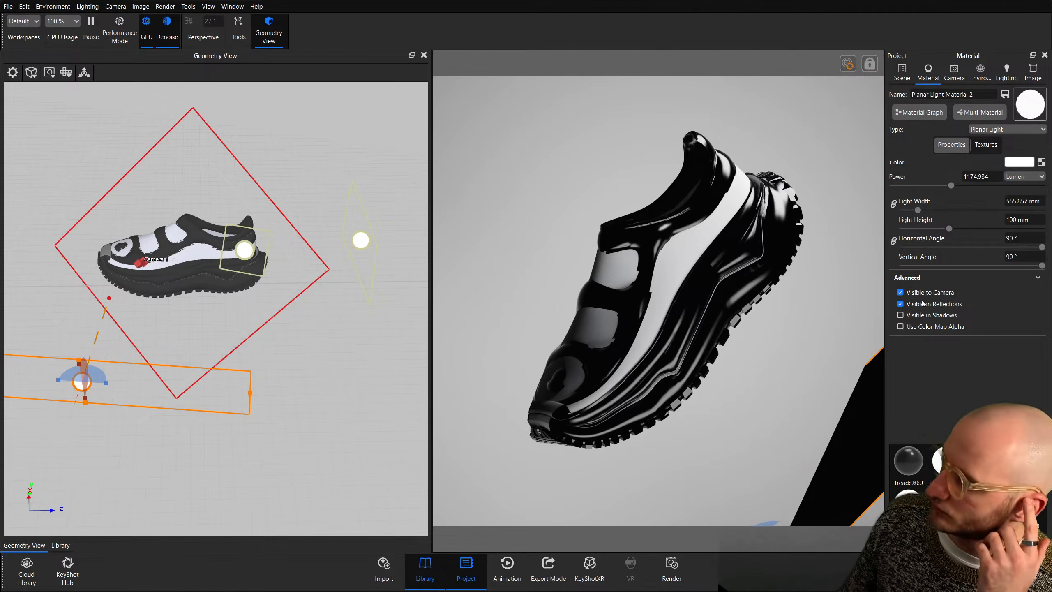
{"action": "left_click", "coordinate": [902, 71]}
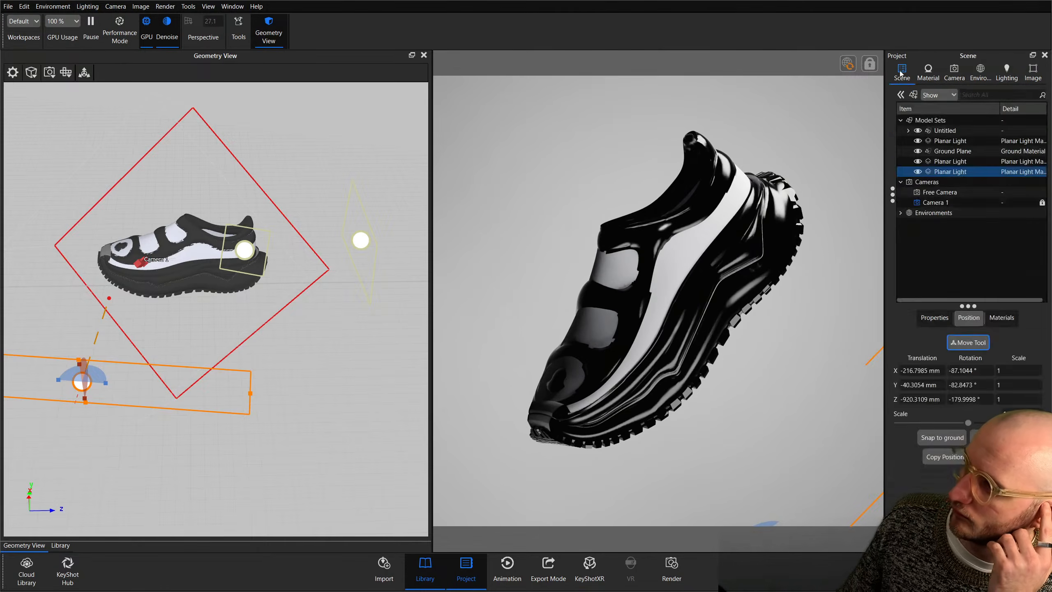
{"action": "left_click", "coordinate": [998, 256]}
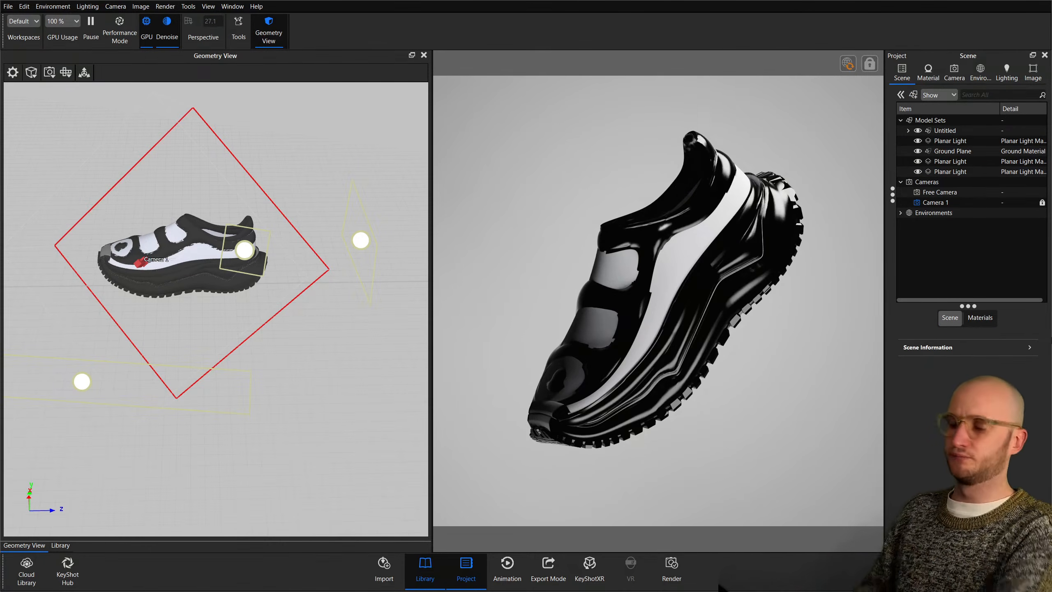
Inspect the shoe's black plastic material and examine its surface up close through the Free Camera, returning to Camera 1.
{"action": "double_click", "coordinate": [759, 253]}
{"action": "left_click", "coordinate": [974, 146]}
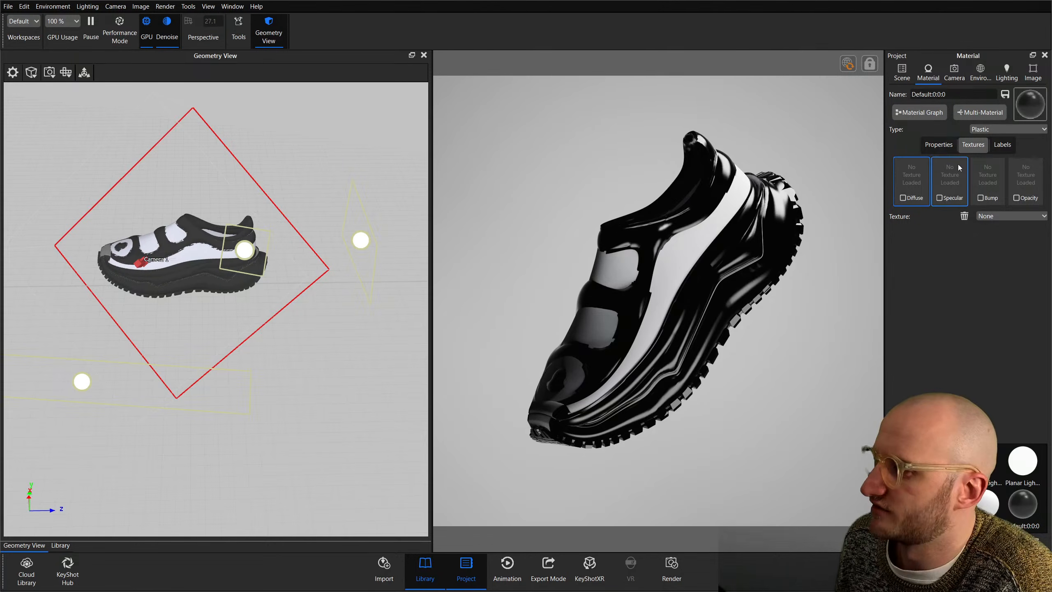
{"action": "left_click", "coordinate": [940, 146]}
{"action": "left_click", "coordinate": [955, 73]}
{"action": "left_click", "coordinate": [953, 94]}
{"action": "scroll", "coordinate": [688, 331], "scroll_direction": "up", "scroll_amount": 5}
{"action": "mouse_move", "coordinate": [666, 339]}
{"action": "middle_mouse_down"}
{"action": "mouse_move", "coordinate": [837, 338]}
{"action": "mouse_move", "coordinate": [558, 317]}
{"action": "mouse_move", "coordinate": [677, 324]}
{"action": "middle_mouse_up"}
{"action": "scroll", "coordinate": [687, 312], "scroll_direction": "up", "scroll_amount": 3}
{"action": "scroll", "coordinate": [676, 323], "scroll_direction": "down", "scroll_amount": 3}
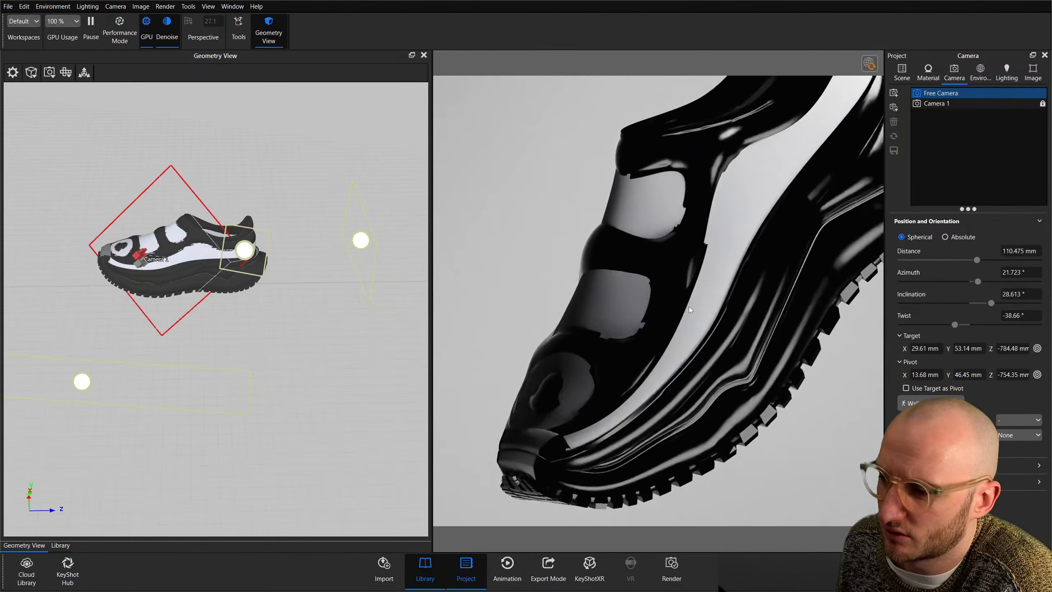
{"action": "scroll", "coordinate": [763, 264], "scroll_direction": "up", "scroll_amount": 3}
{"action": "scroll", "coordinate": [672, 274], "scroll_direction": "down", "scroll_amount": 5}
{"action": "left_click_drag", "start_coordinate": [669, 269], "coordinate": [726, 276]}
{"action": "left_click", "coordinate": [948, 103]}
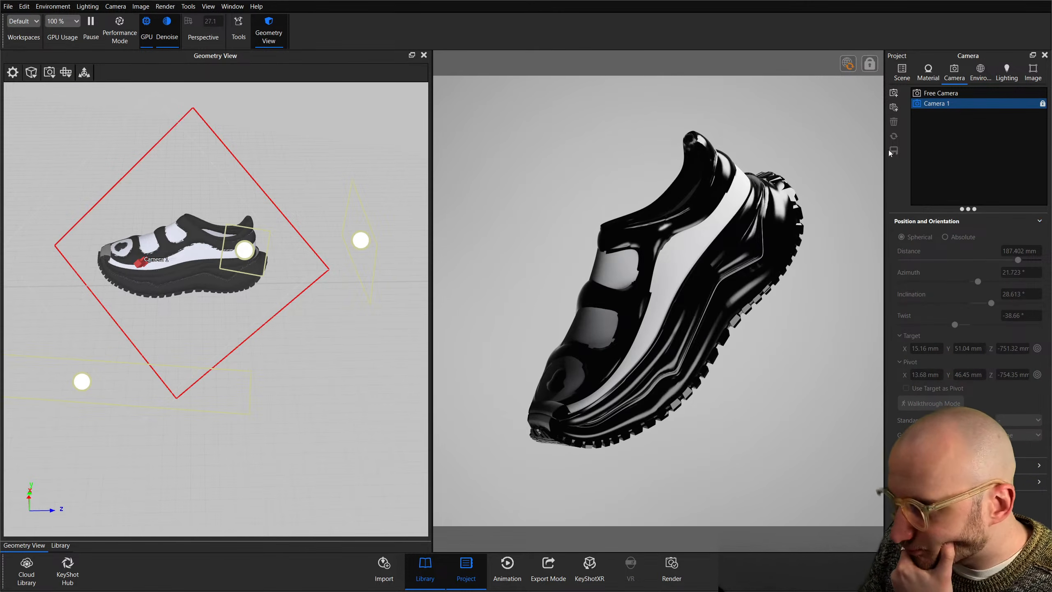
Collapse the Default group in the scene tree and open the Light Manager.
{"action": "left_click", "coordinate": [980, 71]}
{"action": "left_click", "coordinate": [903, 74]}
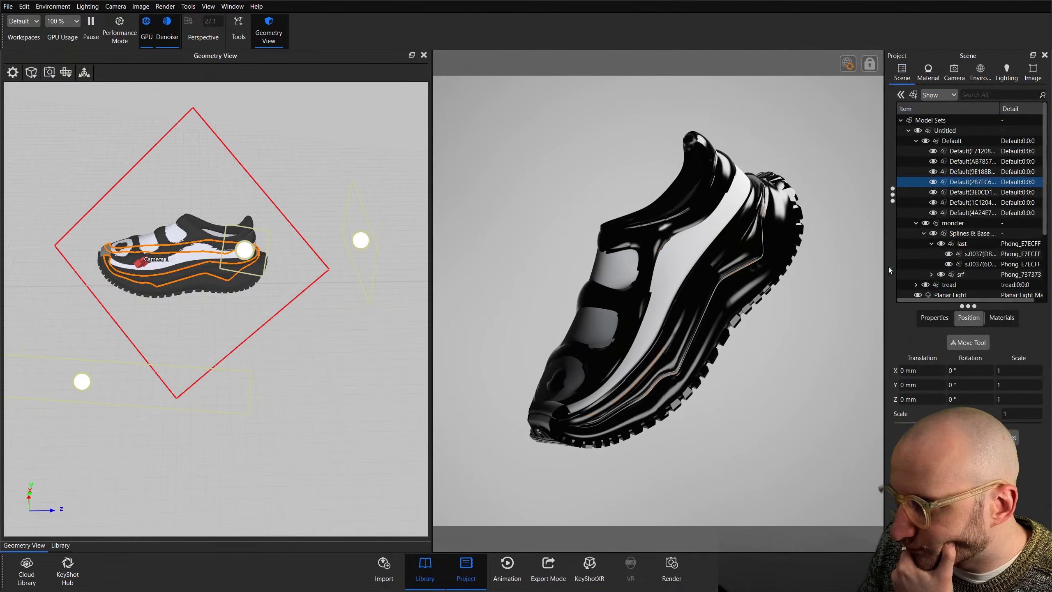
{"action": "left_click", "coordinate": [916, 141]}
{"action": "left_click", "coordinate": [926, 162]}
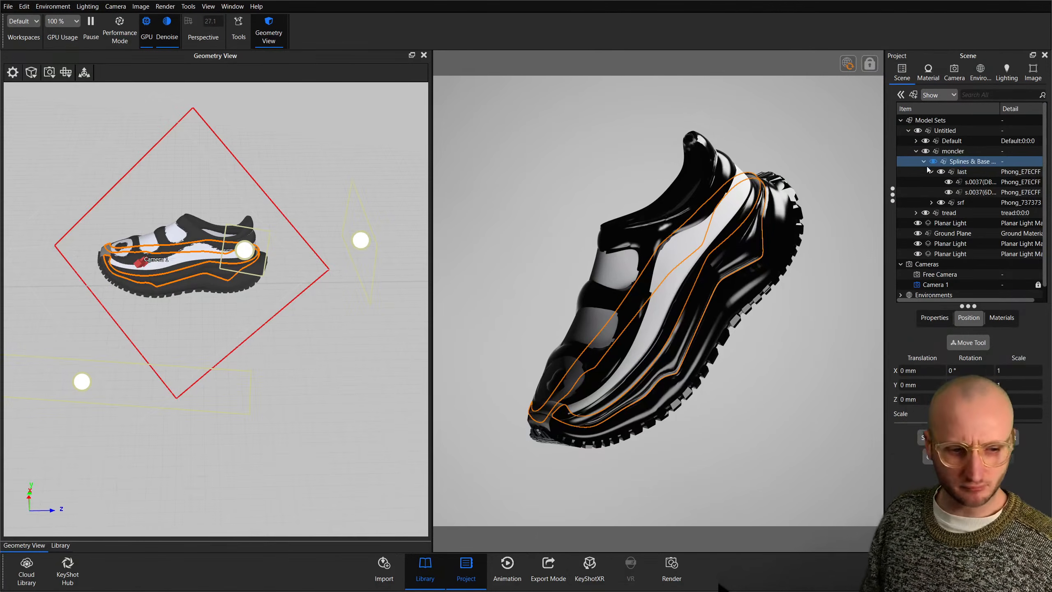
{"action": "key", "text": "l"}
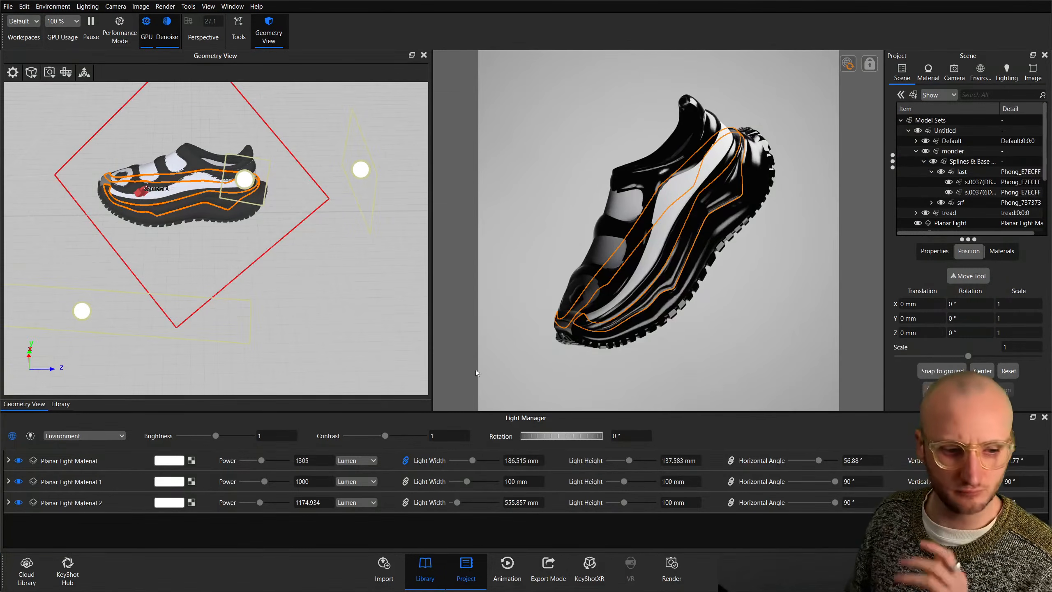
Toggle each of the three planar lights off and on to compare their effect on the shoe and backdrop.
{"action": "left_click", "coordinate": [18, 460]}
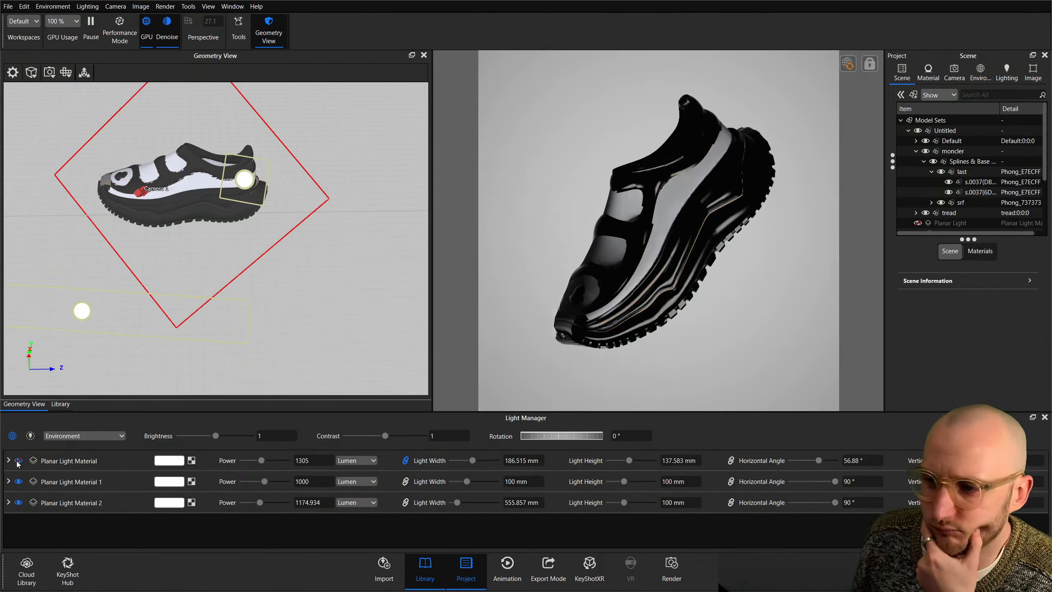
{"action": "left_click", "coordinate": [18, 461]}
{"action": "left_click", "coordinate": [18, 481]}
{"action": "left_click", "coordinate": [18, 482]}
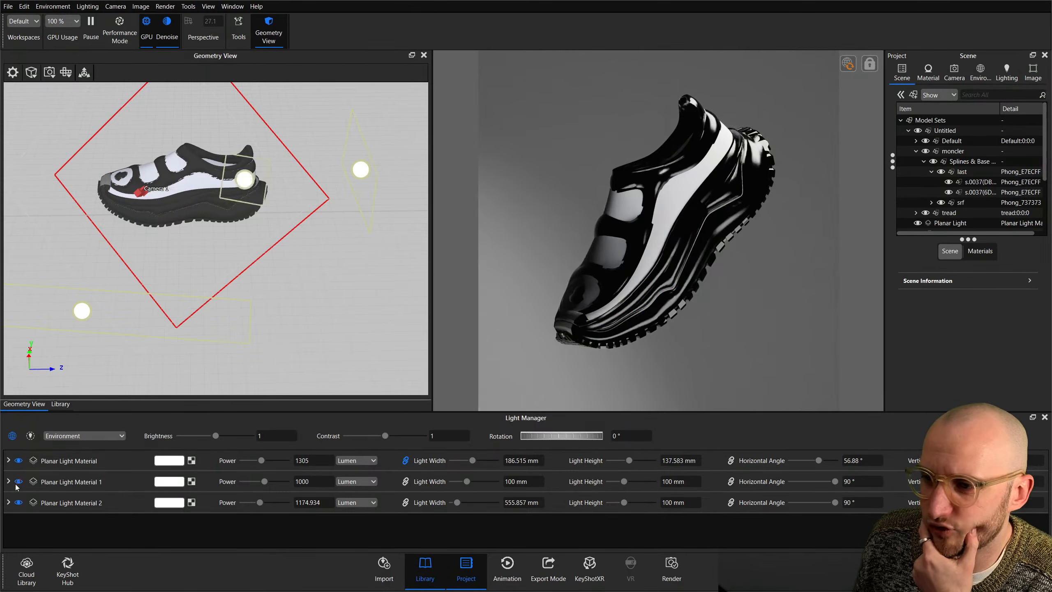
{"action": "left_click", "coordinate": [18, 503]}
{"action": "left_click", "coordinate": [18, 502]}
{"action": "left_click", "coordinate": [18, 502]}
{"action": "left_click", "coordinate": [18, 502]}
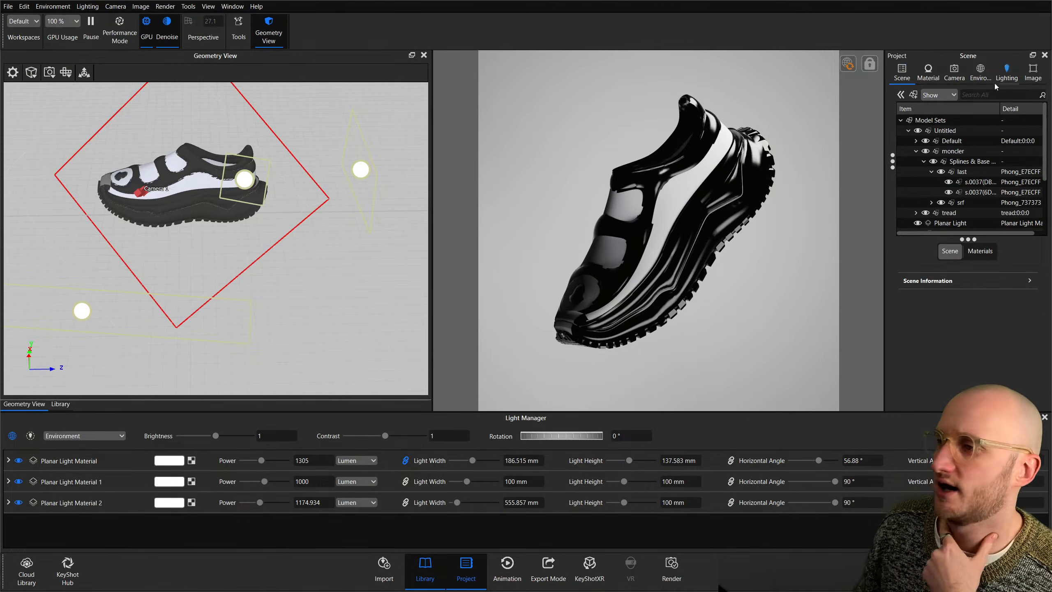
Switch to the Free Camera and make the third planar light visible to the camera in its material settings.
{"action": "left_click", "coordinate": [954, 71]}
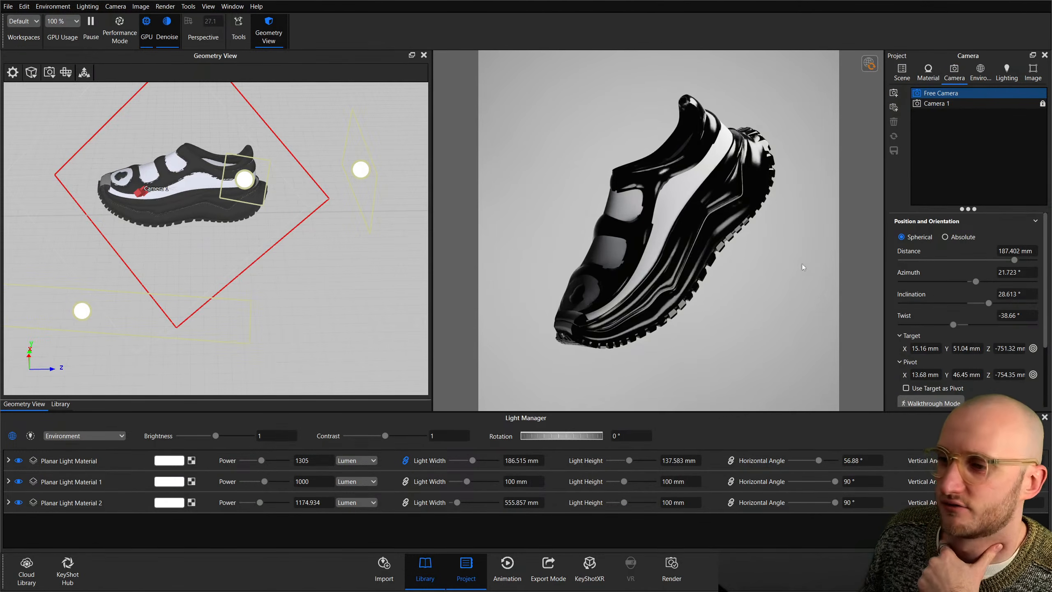
{"action": "scroll", "coordinate": [807, 263], "scroll_direction": "down", "scroll_amount": 8}
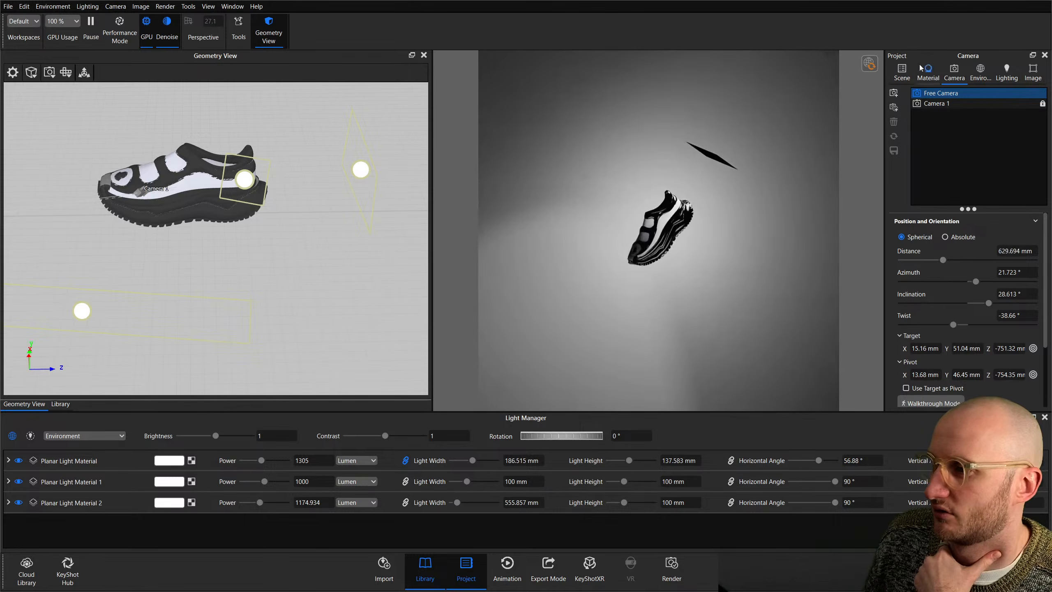
{"action": "left_click", "coordinate": [682, 201]}
{"action": "left_click", "coordinate": [908, 130]}
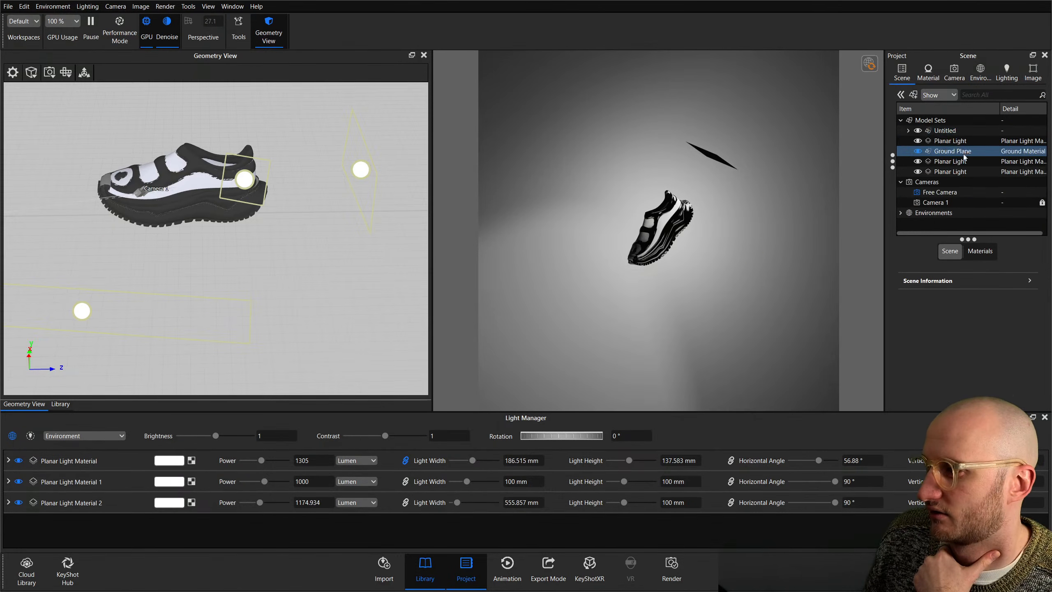
{"action": "left_click", "coordinate": [959, 171]}
{"action": "scroll", "coordinate": [805, 256], "scroll_direction": "up", "scroll_amount": 4}
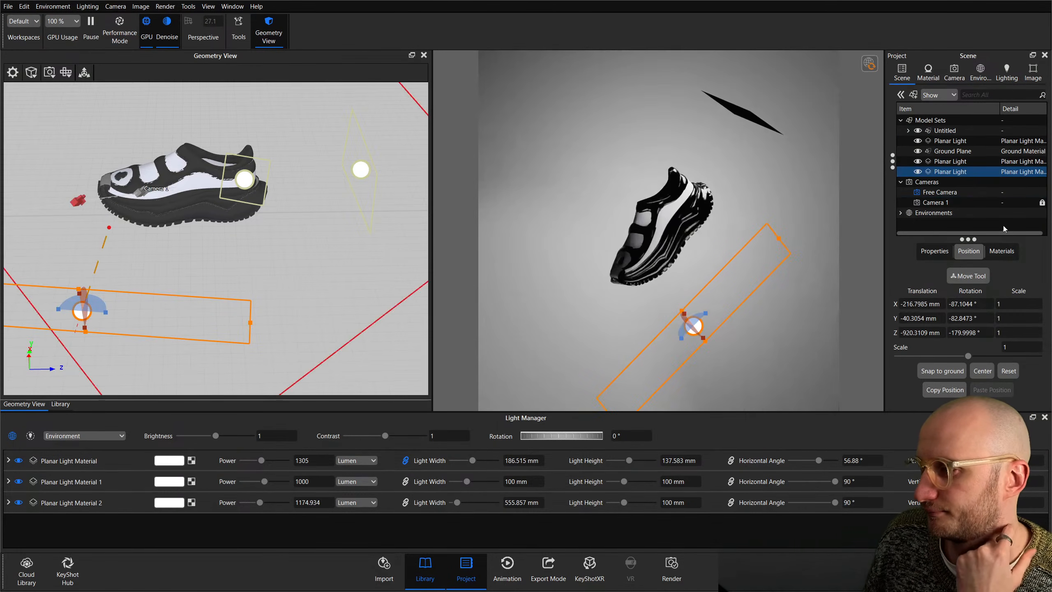
{"action": "double_click", "coordinate": [974, 174]}
{"action": "left_click", "coordinate": [917, 295]}
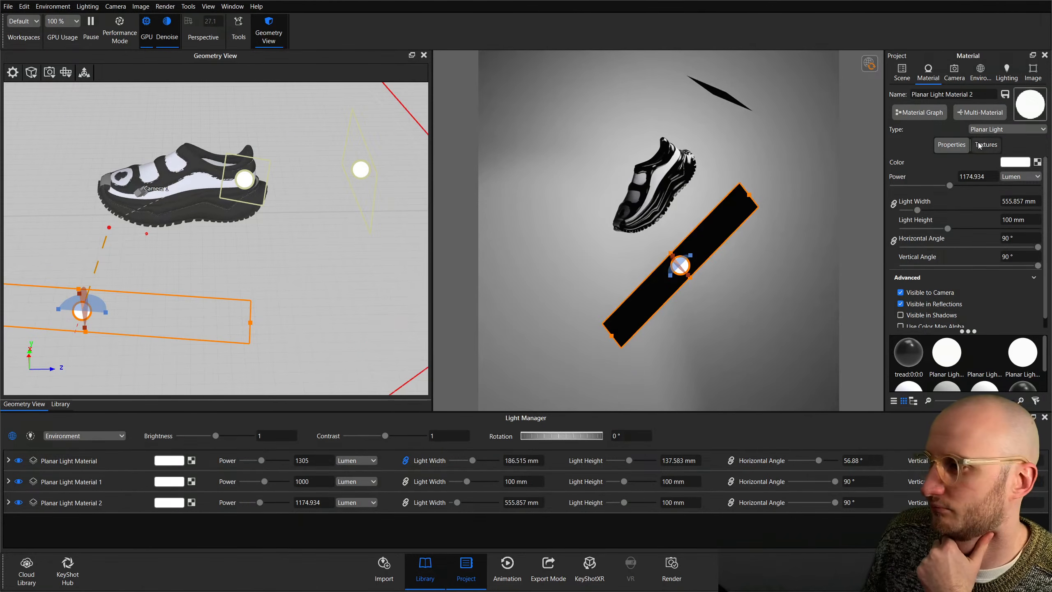
Apply a Color Gradient texture to the third planar light's color.
{"action": "left_click", "coordinate": [986, 144]}
{"action": "left_click", "coordinate": [986, 176]}
{"action": "mouse_move", "coordinate": [992, 178]}
{"action": "left_click", "coordinate": [939, 325]}
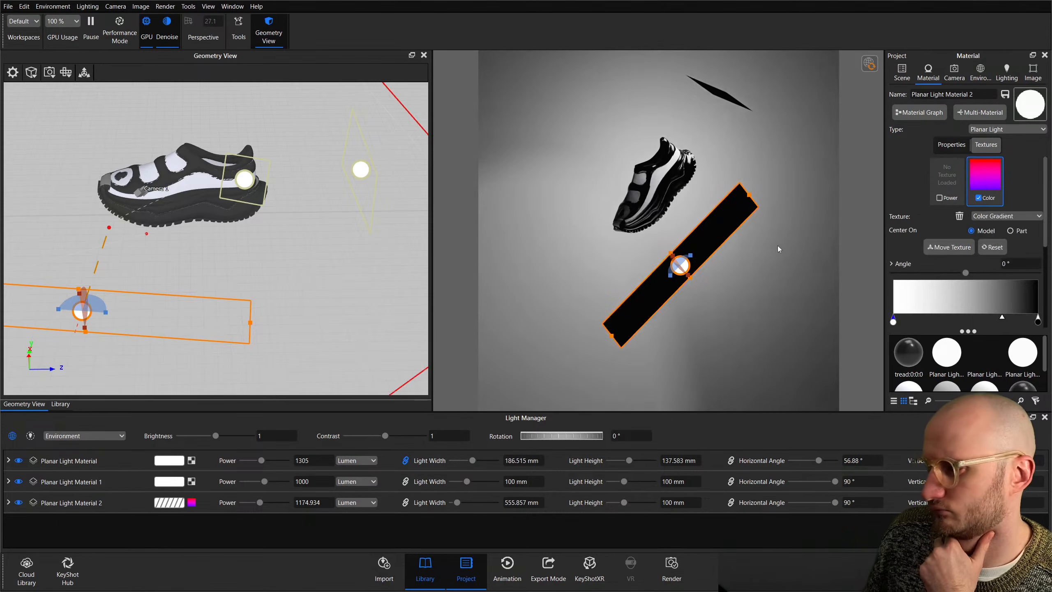
Open the light's Material Graph beside the render view and preview the Color Gradient node's color on the light.
{"action": "left_click", "coordinate": [919, 111]}
{"action": "left_click_drag", "start_coordinate": [389, 161], "coordinate": [246, 75]}
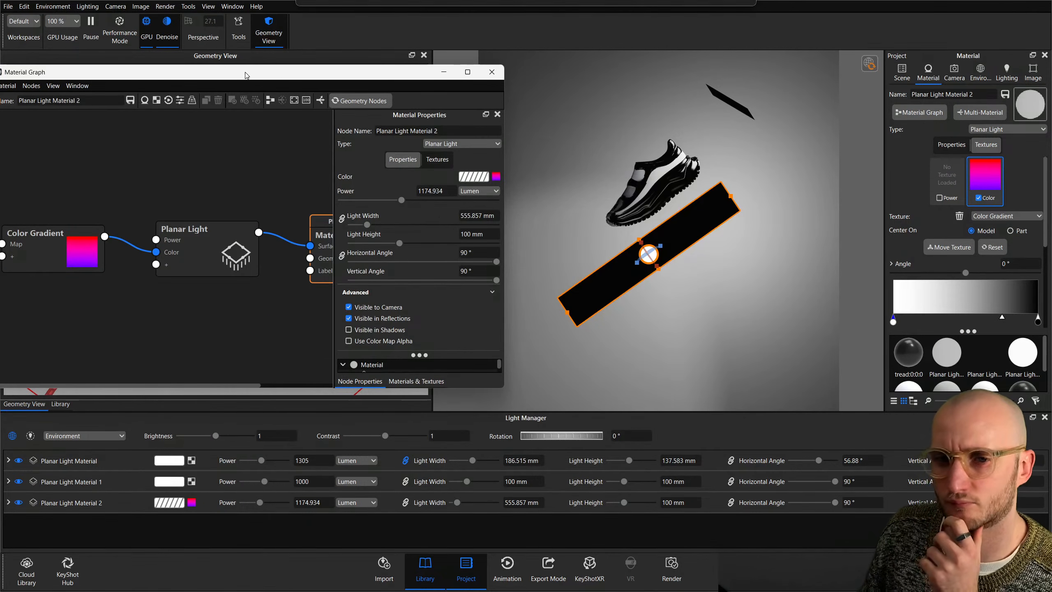
{"action": "left_click", "coordinate": [76, 267]}
{"action": "left_click", "coordinate": [232, 100]}
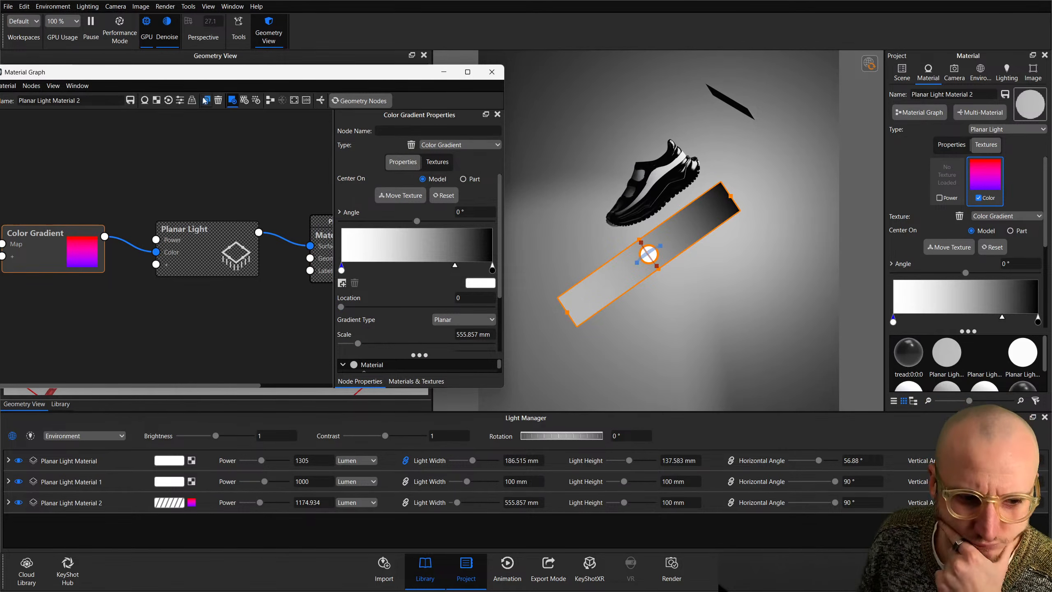
{"action": "mouse_move", "coordinate": [206, 73]}
{"action": "left_mouse_down"}
{"action": "mouse_move", "coordinate": [254, 65]}
{"action": "mouse_move", "coordinate": [217, 62]}
{"action": "left_mouse_up"}
{"action": "left_click_drag", "start_coordinate": [516, 379], "coordinate": [464, 461]}
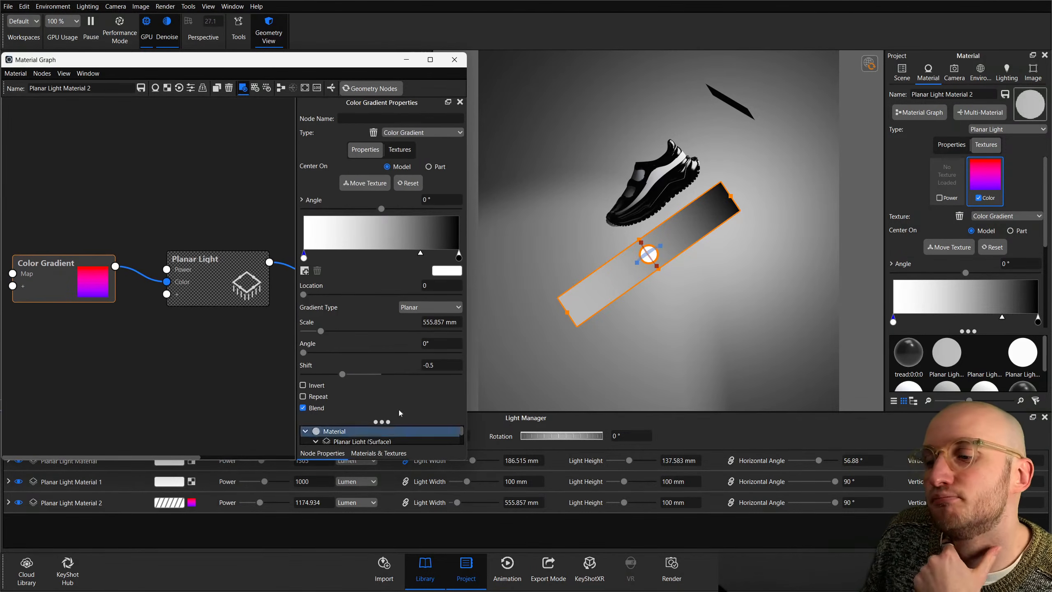
{"action": "scroll", "coordinate": [200, 234], "scroll_direction": "down", "scroll_amount": 5}
{"action": "scroll", "coordinate": [200, 233], "scroll_direction": "up", "scroll_amount": 2}
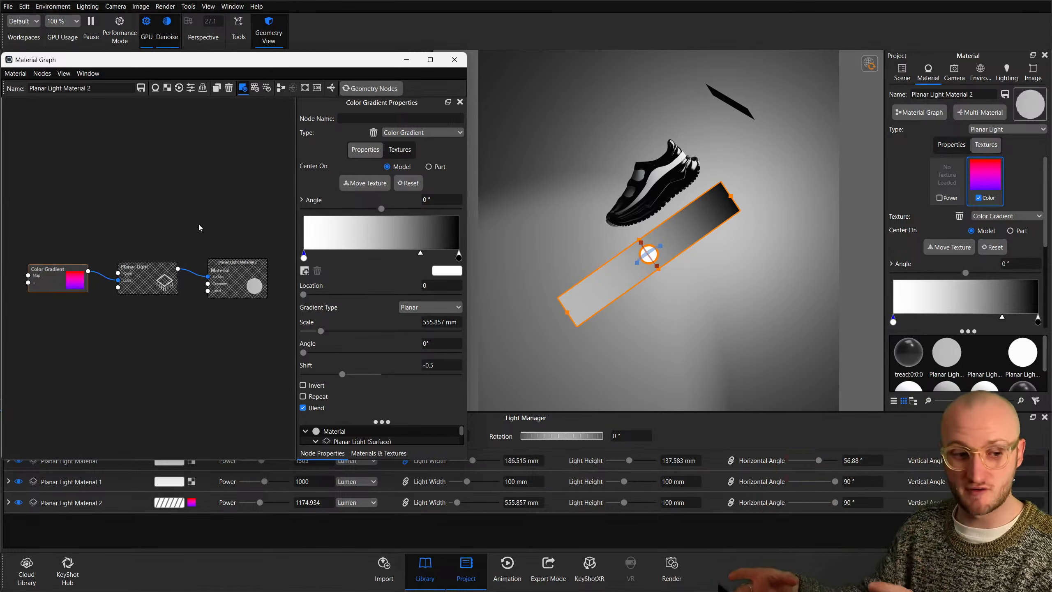
{"action": "key", "text": "super"}
{"action": "key", "text": "super"}
{"action": "key", "text": "super"}
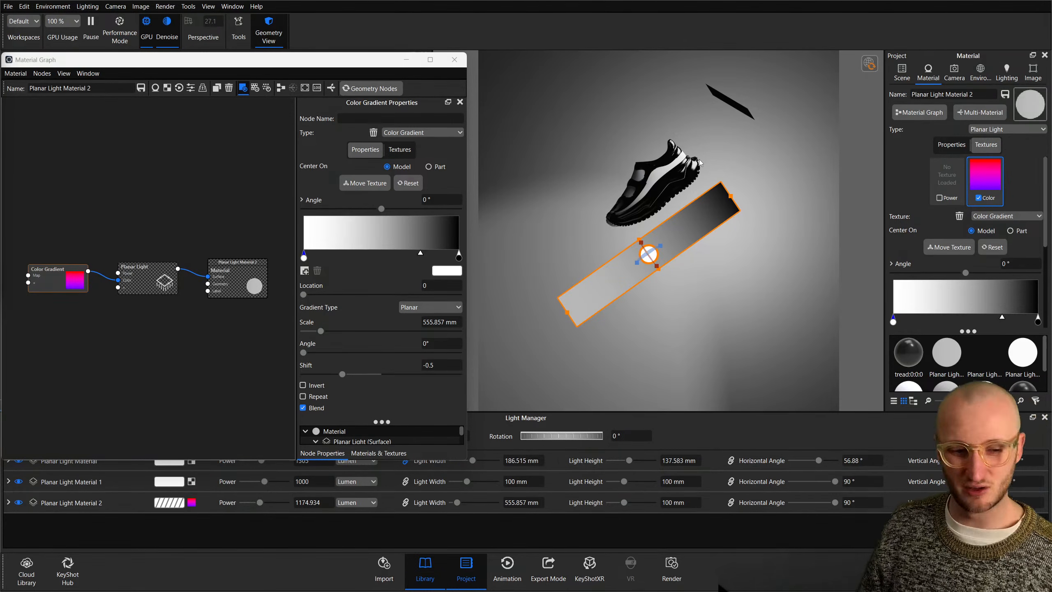
Examine the gradient-textured light around the shoe, checking the framing through Camera 1 before returning to the Free Camera.
{"action": "scroll", "coordinate": [681, 207], "scroll_direction": "up", "scroll_amount": 4}
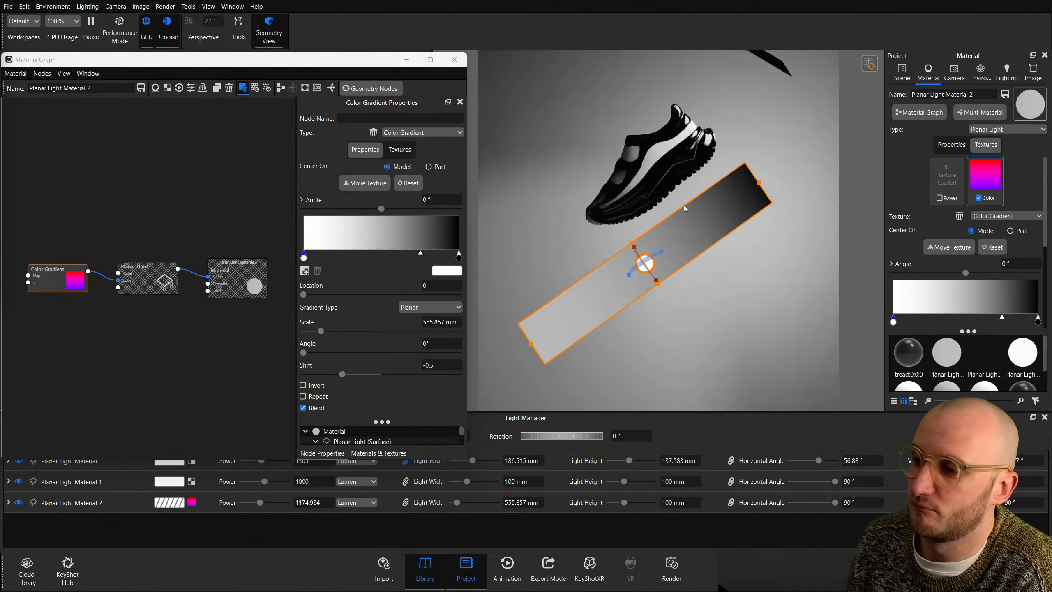
{"action": "left_click", "coordinate": [951, 74]}
{"action": "left_click_drag", "start_coordinate": [646, 162], "coordinate": [611, 185]}
{"action": "left_click", "coordinate": [932, 103]}
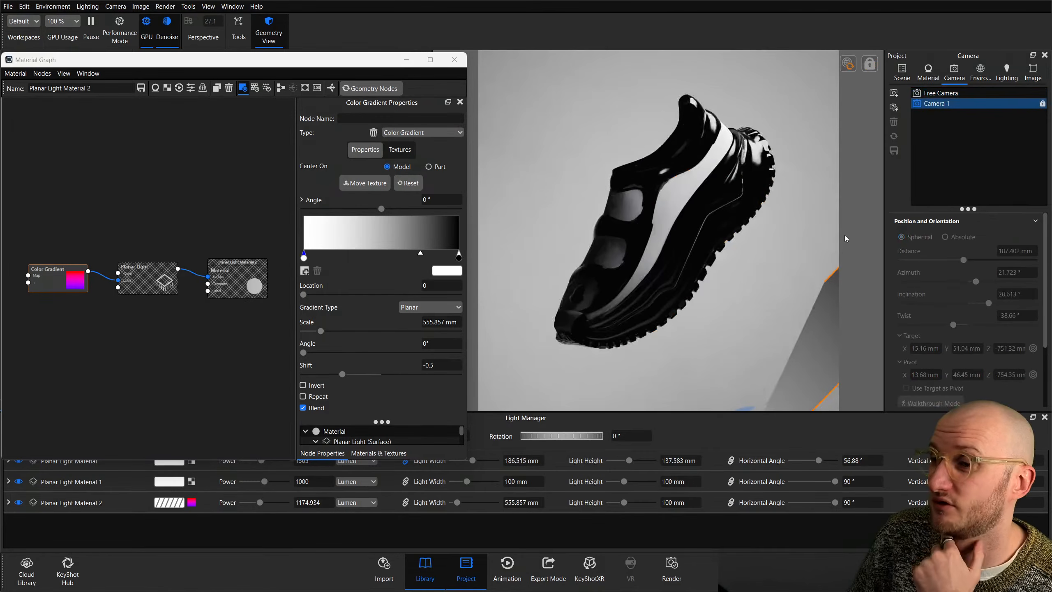
{"action": "left_click", "coordinate": [938, 93]}
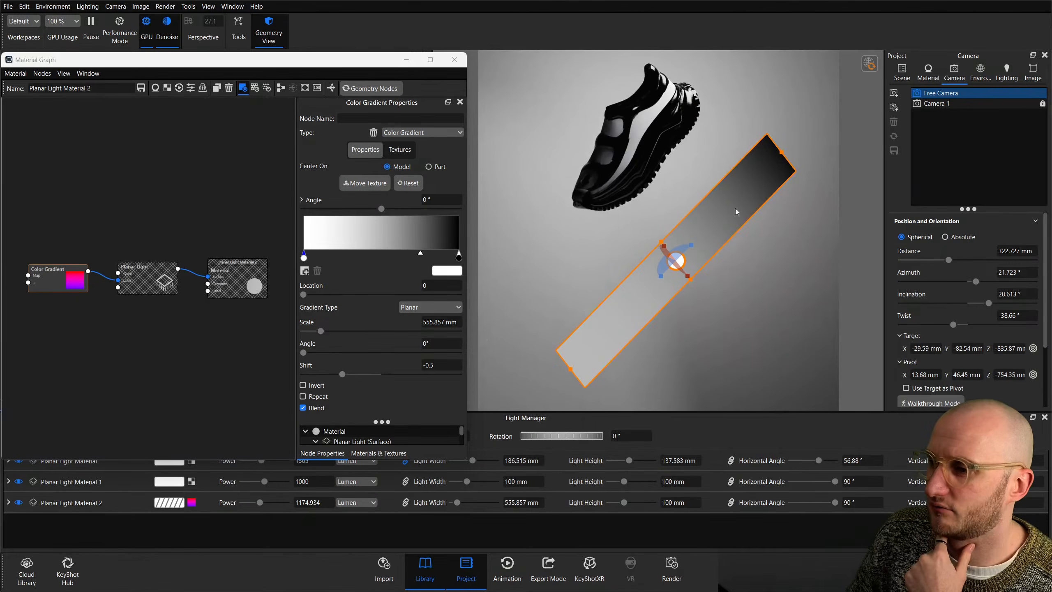
Try the light's color gradient at an angle of 180° and set the angle back to 0°.
{"action": "double_click", "coordinate": [737, 212]}
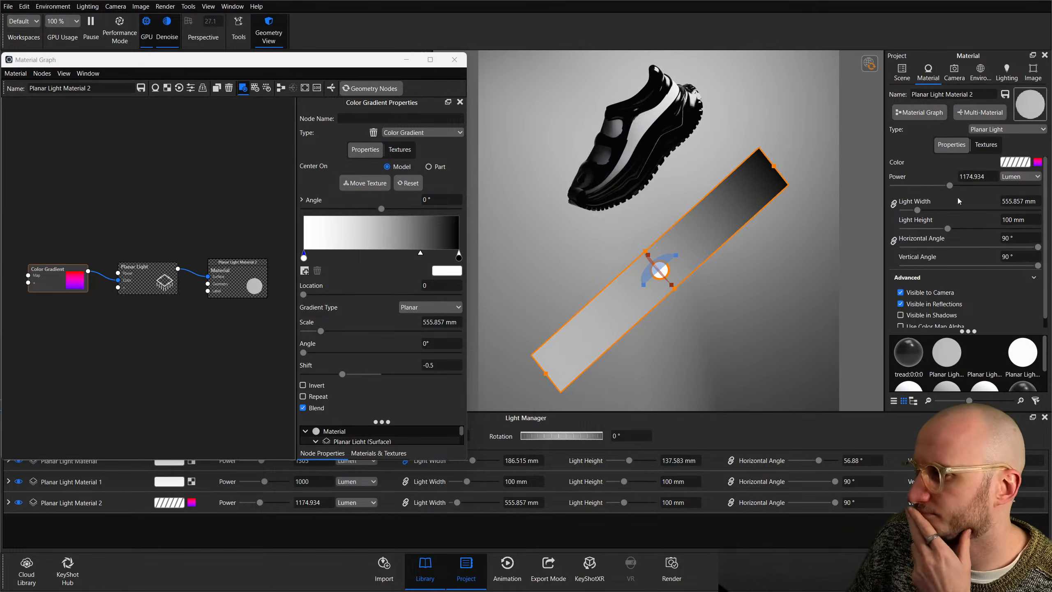
{"action": "left_click", "coordinate": [986, 144]}
{"action": "scroll", "coordinate": [663, 257], "scroll_direction": "up", "scroll_amount": 2}
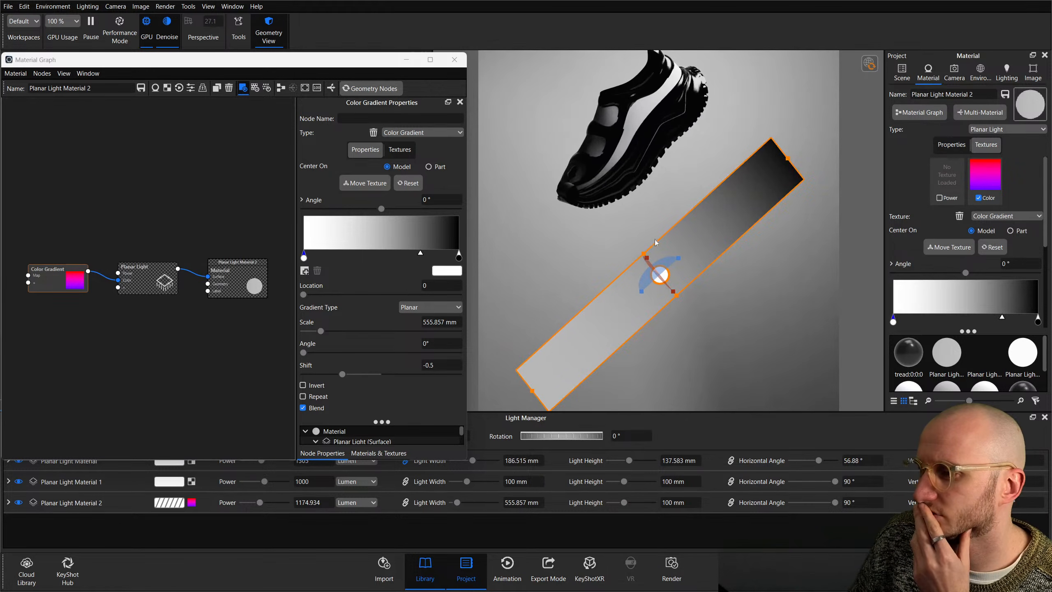
{"action": "scroll", "coordinate": [945, 314], "scroll_direction": "down", "scroll_amount": 2}
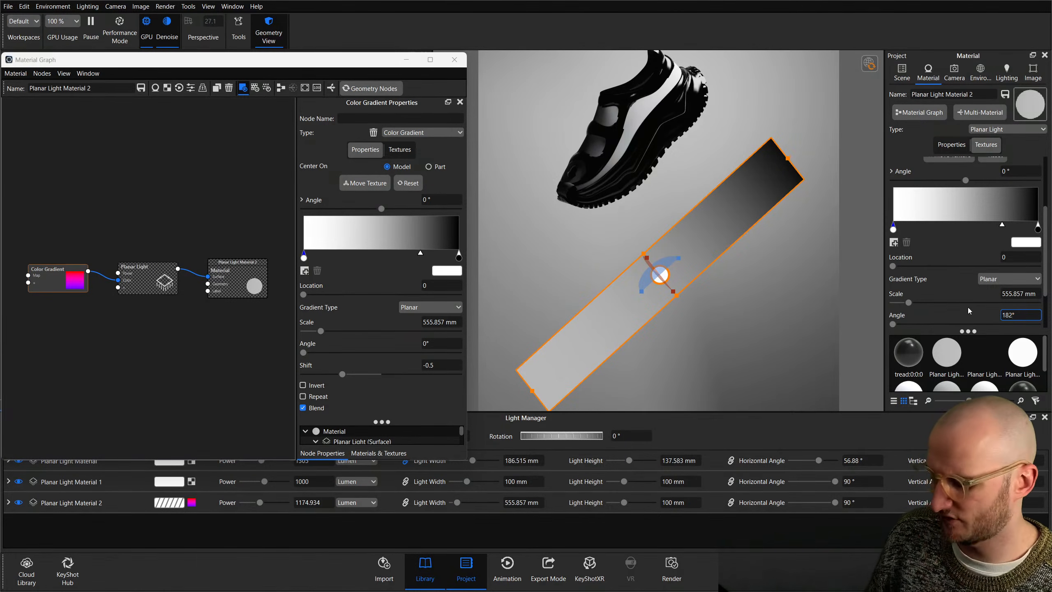
{"action": "key", "text": "Return"}
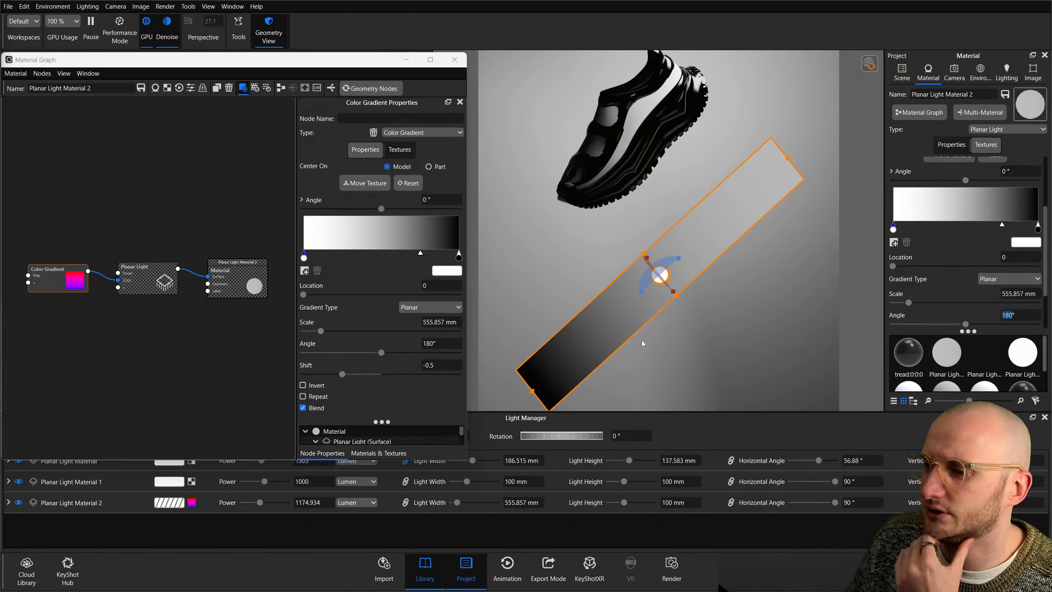
{"action": "scroll", "coordinate": [957, 250], "scroll_direction": "down", "scroll_amount": 1}
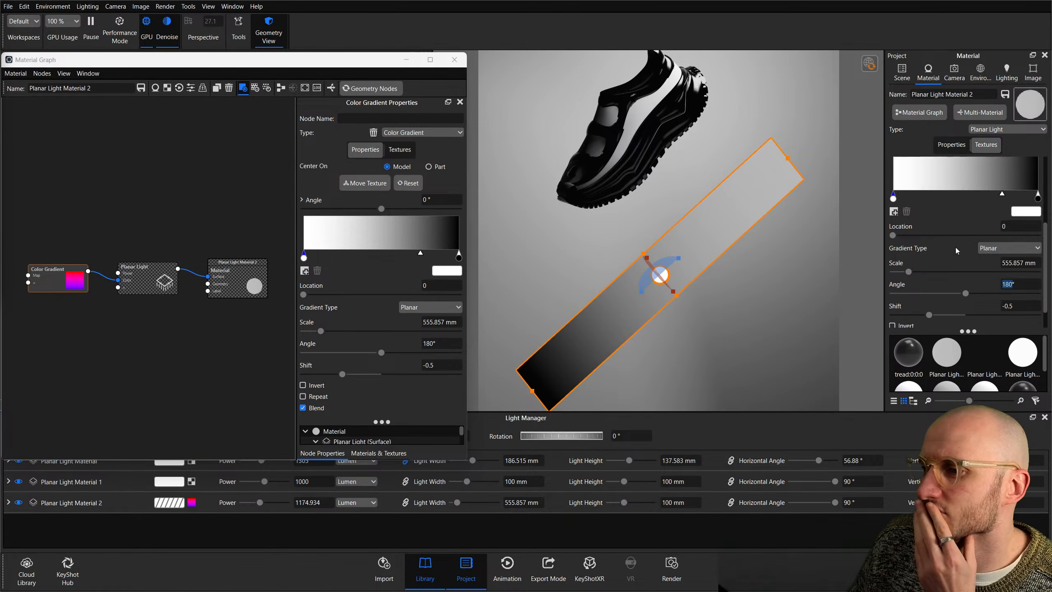
{"action": "left_click_drag", "start_coordinate": [968, 298], "coordinate": [889, 297]}
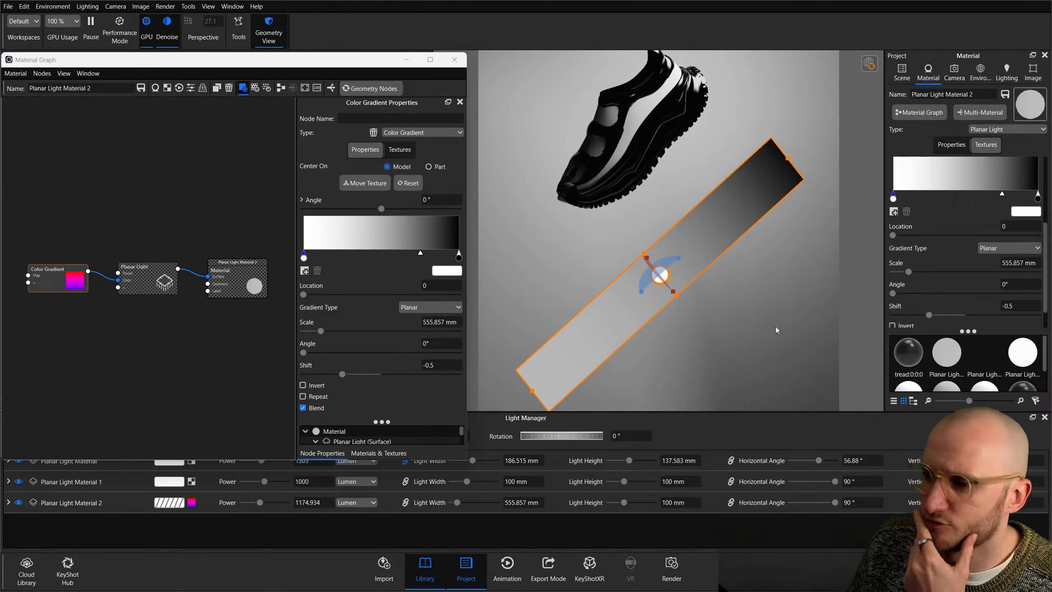
Set the gradient's scale to 550 mm and try the white color stop at location 0.415, returning it to 0.
{"action": "middle_click_drag", "start_coordinate": [769, 242], "coordinate": [774, 232]}
{"action": "mouse_move", "coordinate": [909, 275]}
{"action": "left_mouse_down"}
{"action": "mouse_move", "coordinate": [900, 275]}
{"action": "mouse_move", "coordinate": [910, 275]}
{"action": "left_mouse_up"}
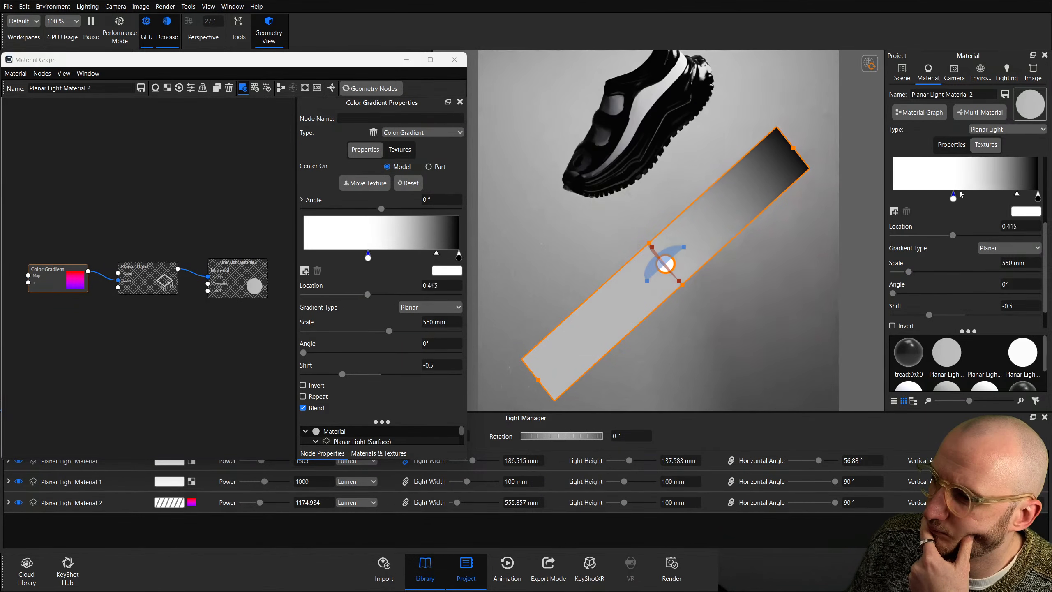
{"action": "left_click_drag", "start_coordinate": [894, 198], "coordinate": [871, 199]}
Set the third planar light's power to 10000 lumen and check its effect on the scene.
{"action": "left_click", "coordinate": [952, 144]}
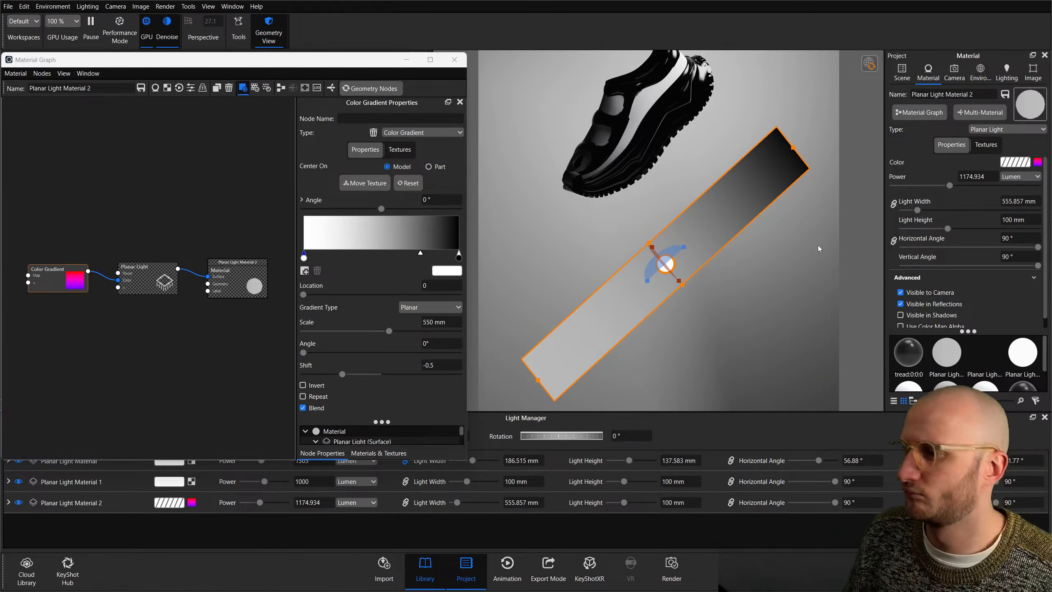
{"action": "left_click_drag", "start_coordinate": [950, 186], "coordinate": [990, 183]}
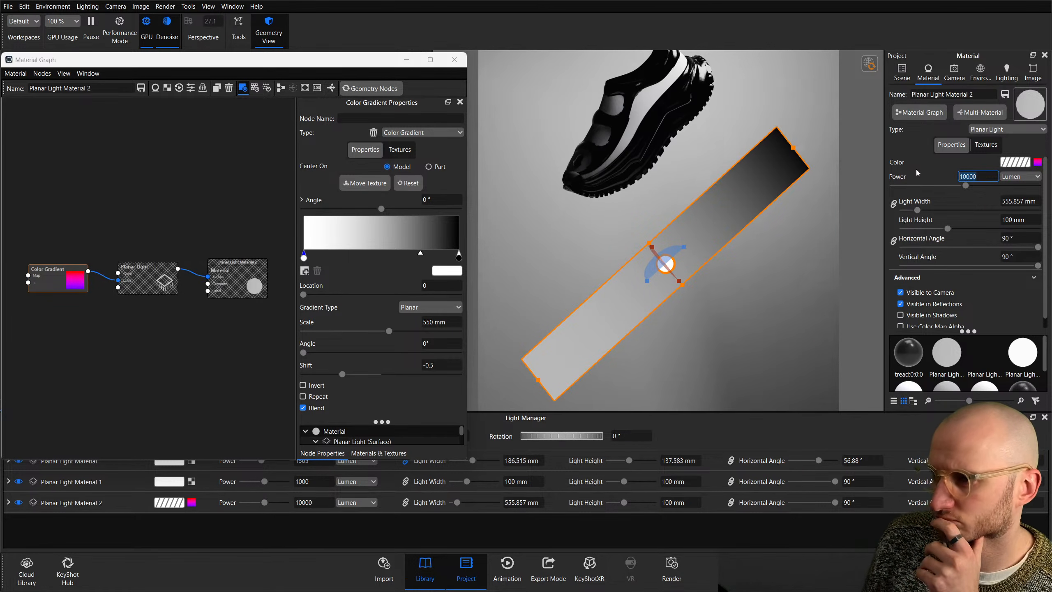
{"action": "left_click", "coordinate": [987, 144]}
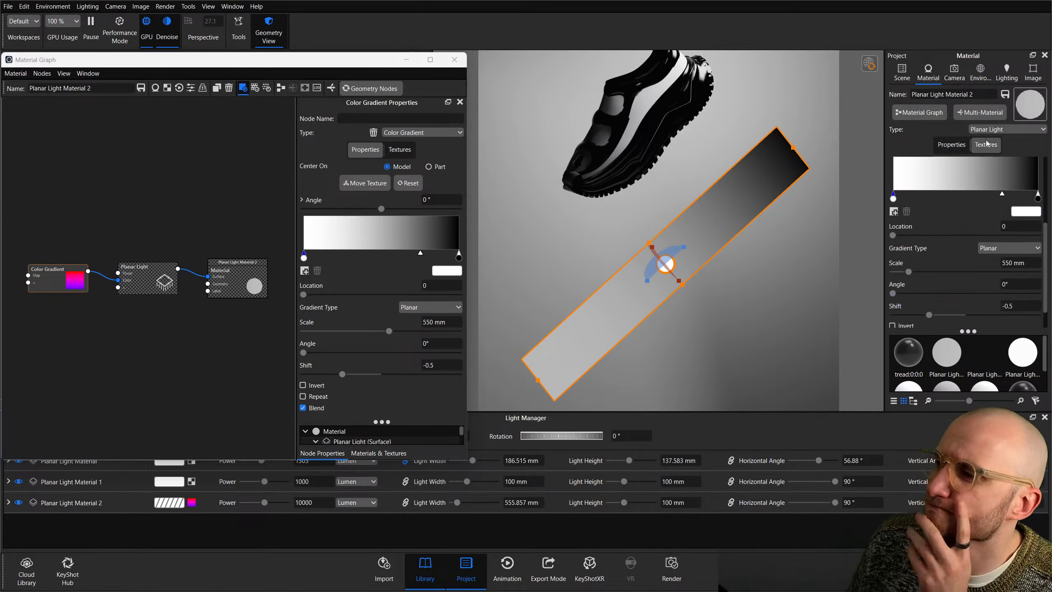
{"action": "left_click", "coordinate": [951, 145]}
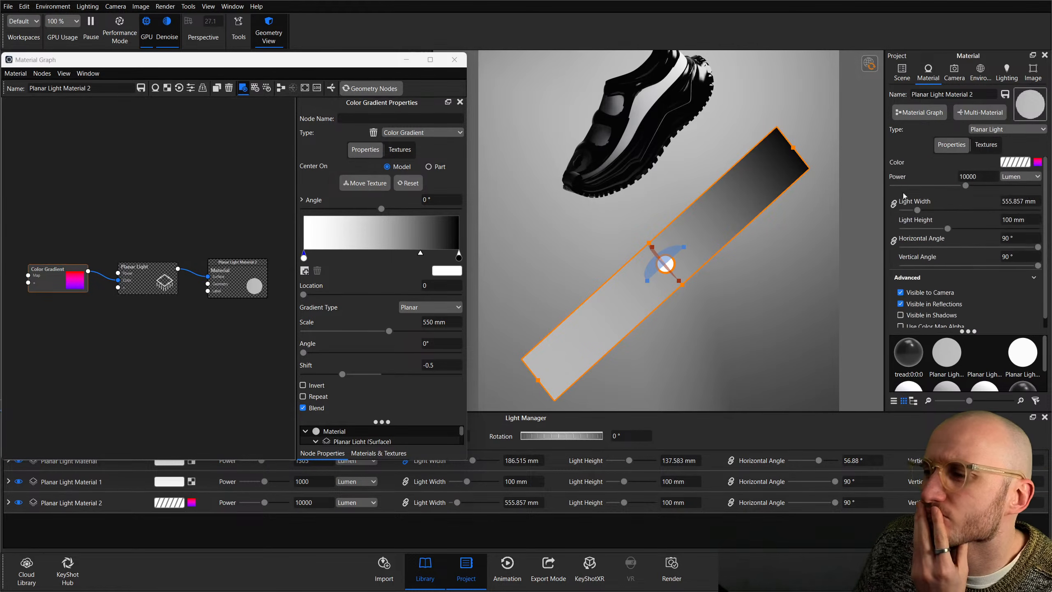
{"action": "left_click_drag", "start_coordinate": [635, 183], "coordinate": [590, 229]}
{"action": "scroll", "coordinate": [586, 219], "scroll_direction": "down", "scroll_amount": 5}
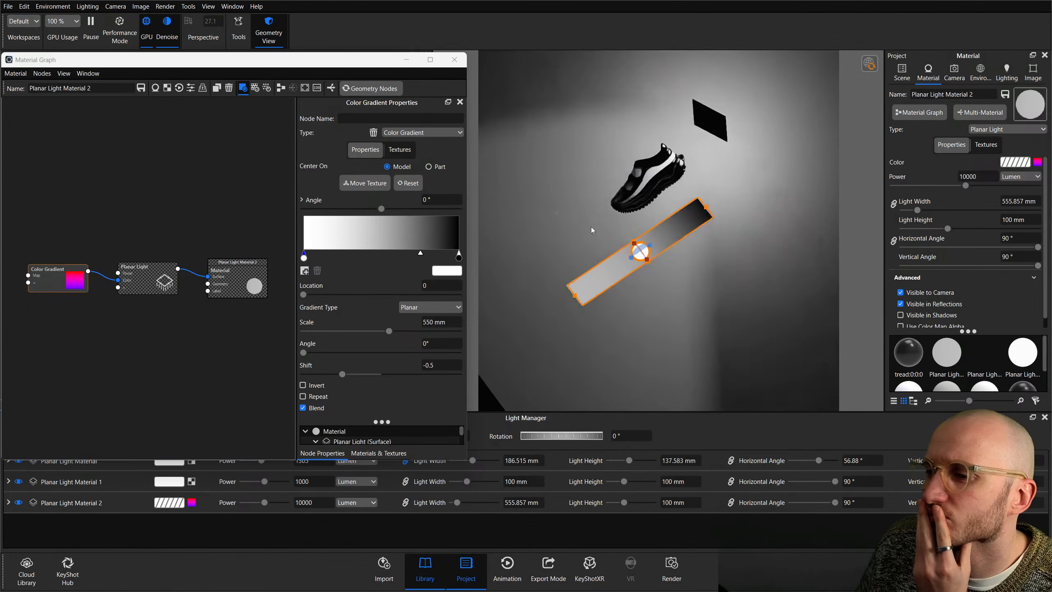
{"action": "scroll", "coordinate": [593, 229], "scroll_direction": "up", "scroll_amount": 5}
{"action": "middle_click_drag", "start_coordinate": [594, 230], "coordinate": [603, 226]}
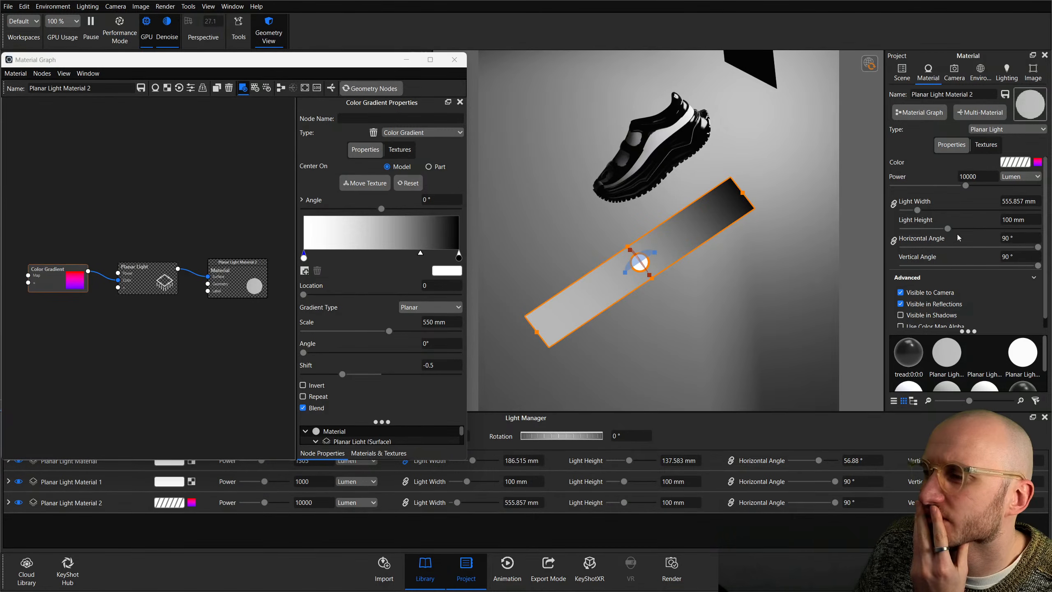
Delete the color gradient texture from the third planar light and close the Material Graph.
{"action": "left_click", "coordinate": [985, 144]}
{"action": "right_click", "coordinate": [983, 175]}
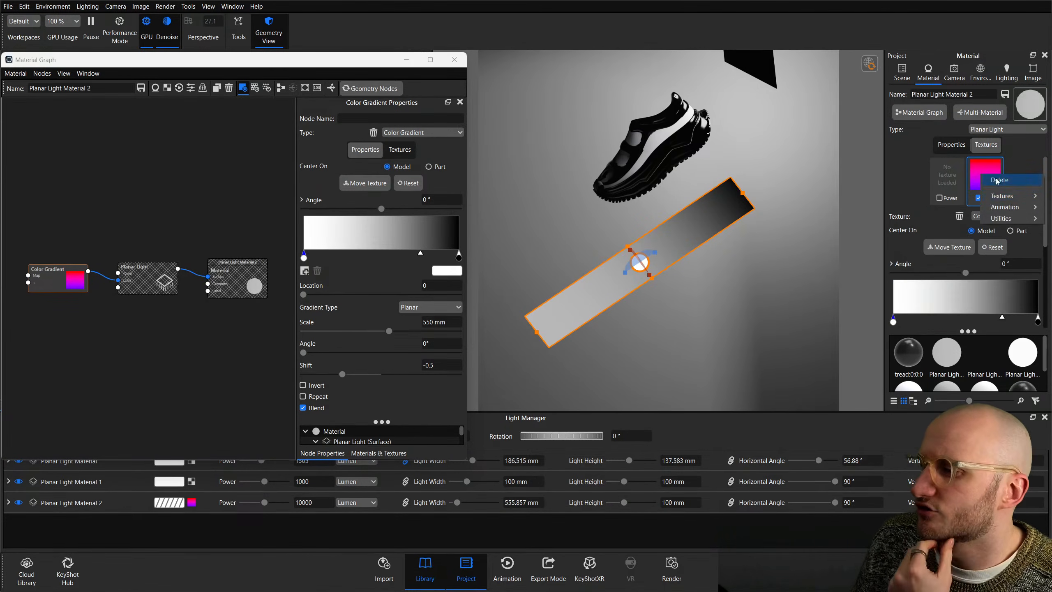
{"action": "left_click", "coordinate": [997, 180]}
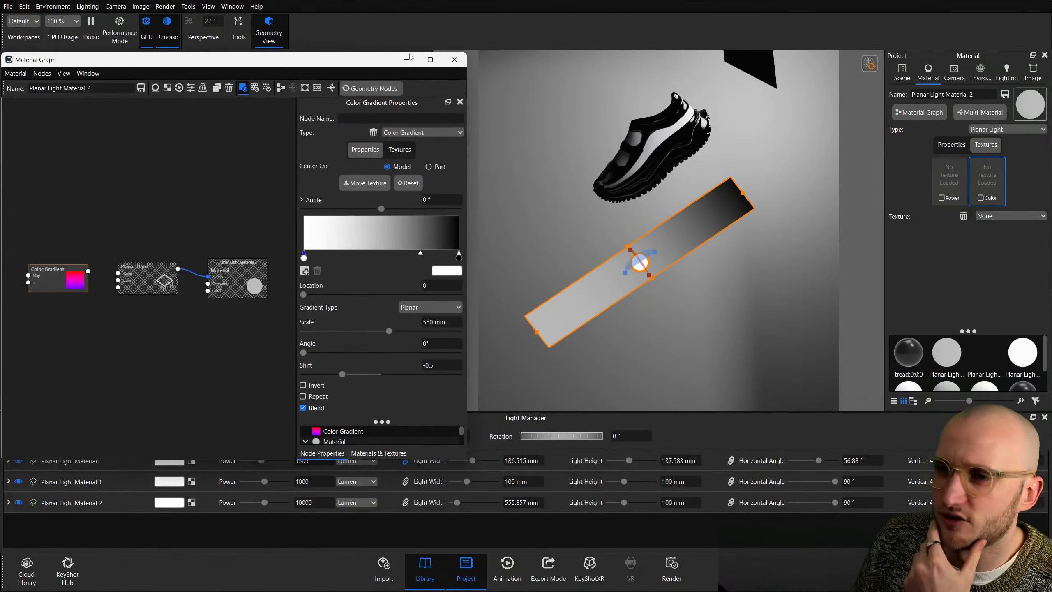
{"action": "left_click", "coordinate": [454, 59]}
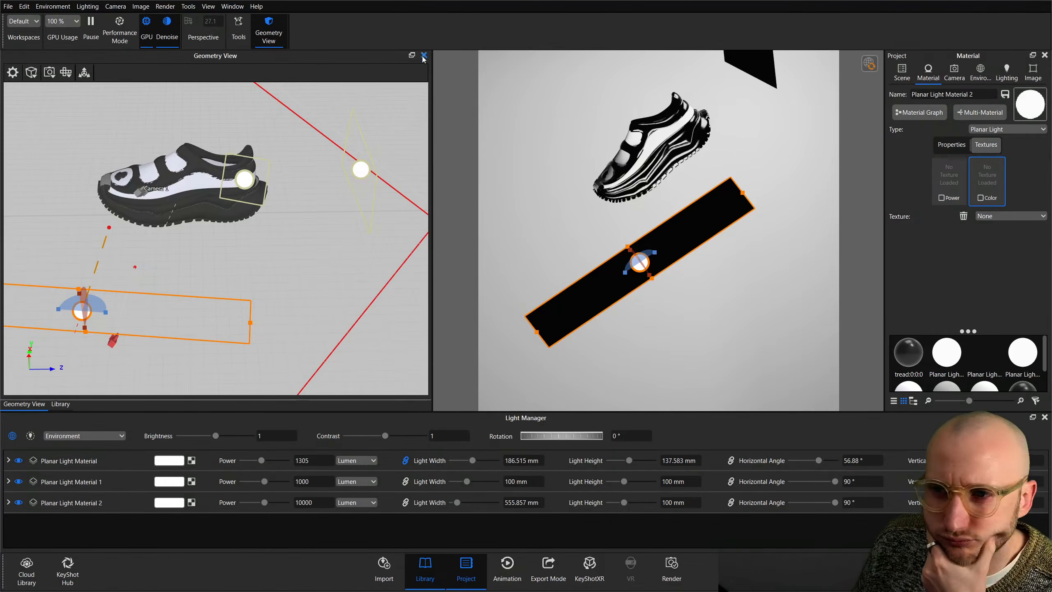
Close the Geometry View and show the Textures and Backplates categories in the Library.
{"action": "left_click", "coordinate": [423, 55]}
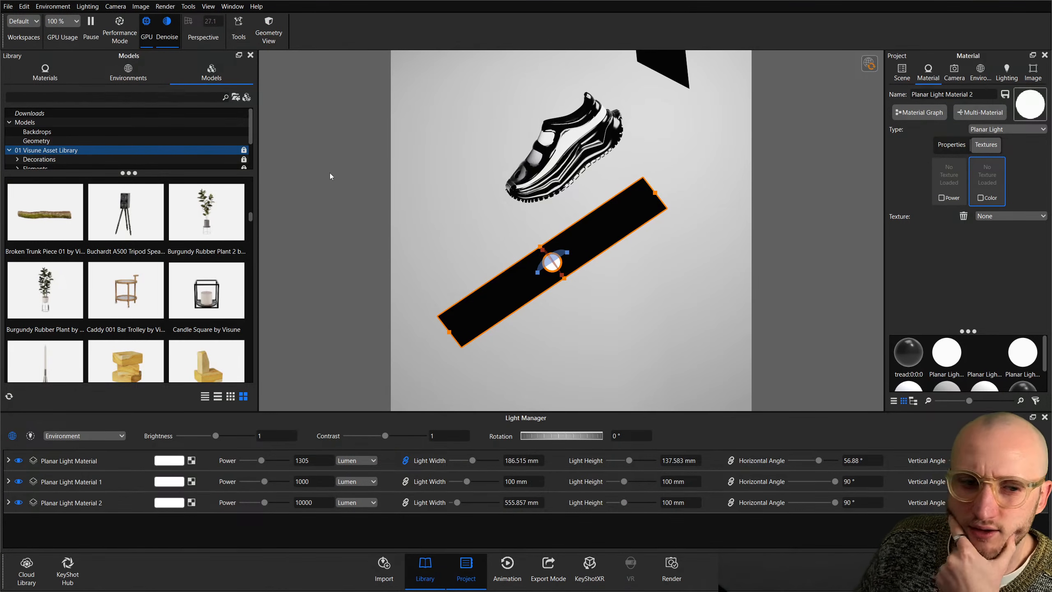
{"action": "right_click", "coordinate": [111, 77]}
{"action": "left_click", "coordinate": [136, 170]}
{"action": "right_click", "coordinate": [110, 79]}
{"action": "left_click", "coordinate": [123, 171]}
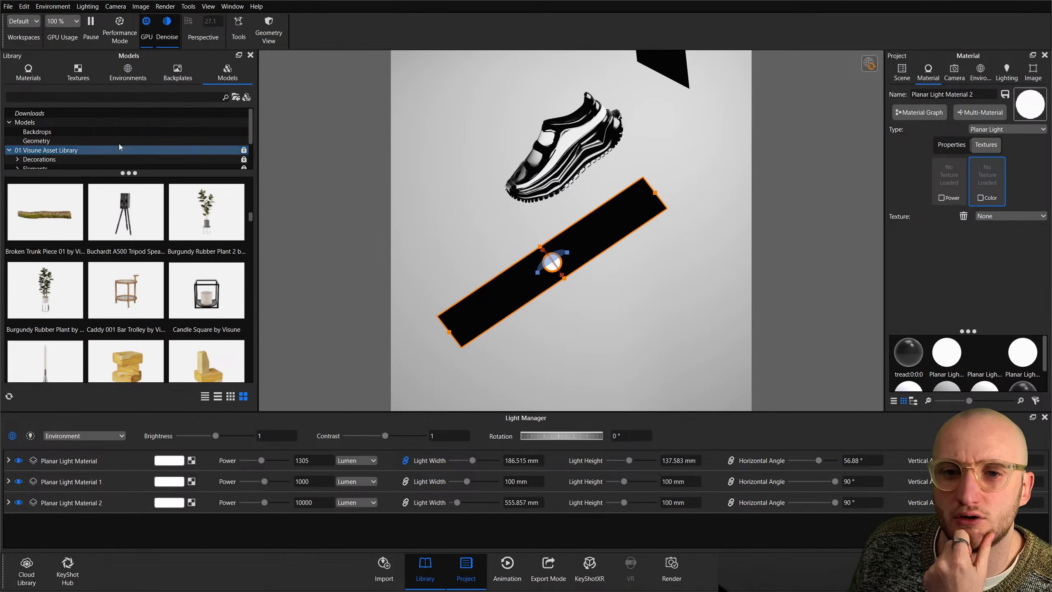
Apply the radial gradient texture from the library's Opacity Maps to the third planar light's color.
{"action": "left_click", "coordinate": [93, 78]}
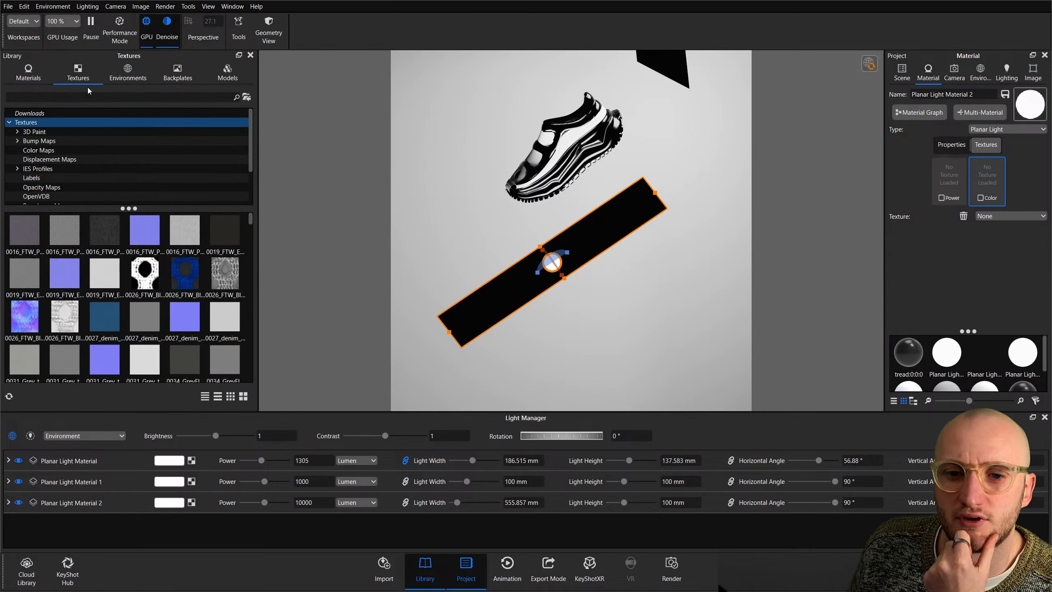
{"action": "left_click", "coordinate": [54, 178]}
{"action": "left_click", "coordinate": [64, 189]}
{"action": "left_click_drag", "start_coordinate": [144, 236], "coordinate": [986, 179]}
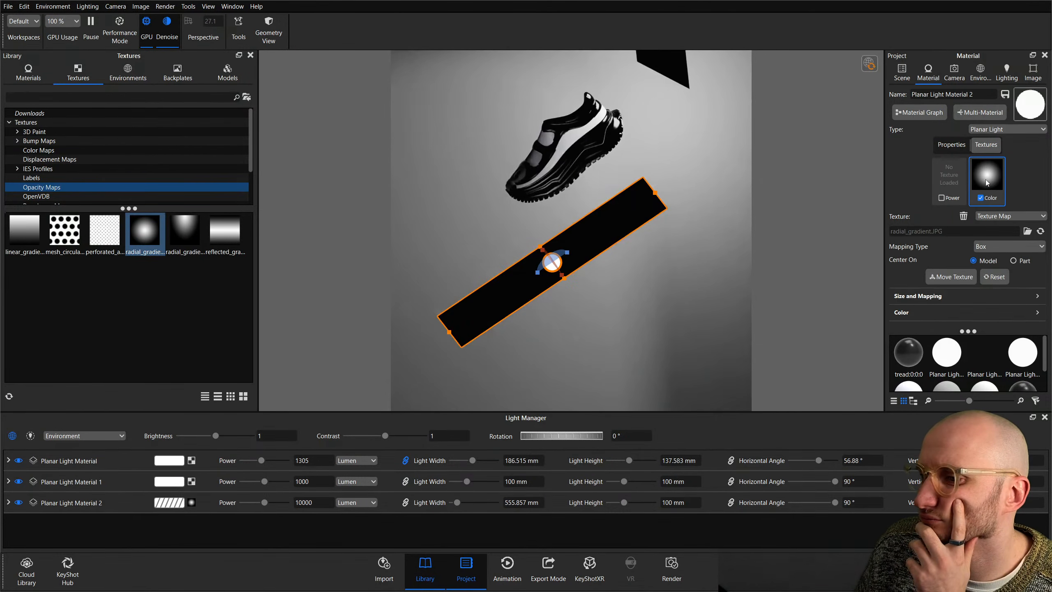
Apply the linear gradient texture from the library's Opacity Maps to the third planar light's color.
{"action": "left_click_drag", "start_coordinate": [601, 294], "coordinate": [683, 274]}
{"action": "left_click_drag", "start_coordinate": [526, 319], "coordinate": [647, 270]}
{"action": "left_click", "coordinate": [239, 235]}
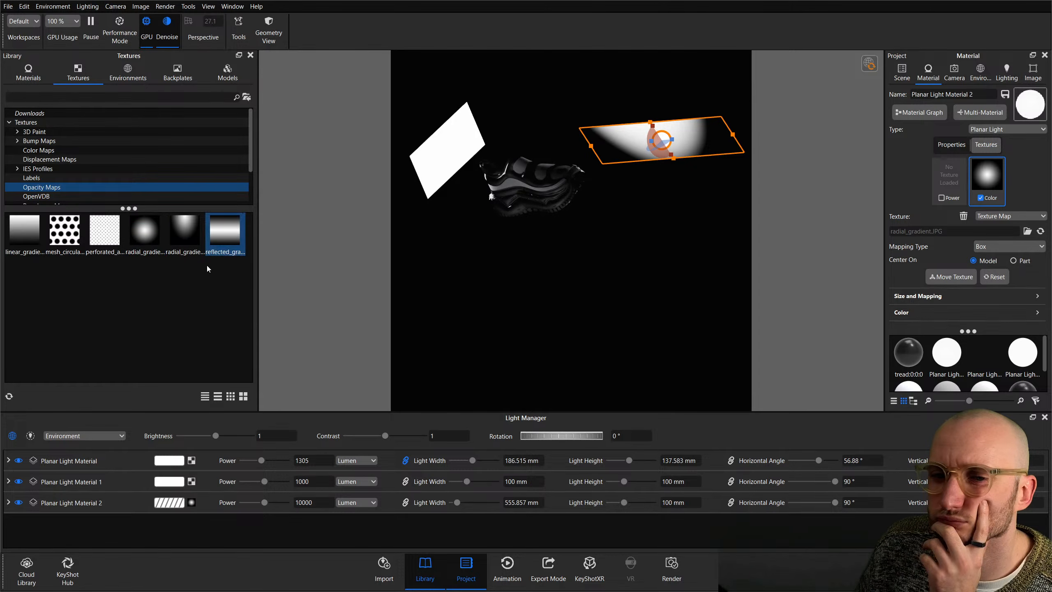
{"action": "left_click_drag", "start_coordinate": [25, 230], "coordinate": [979, 186]}
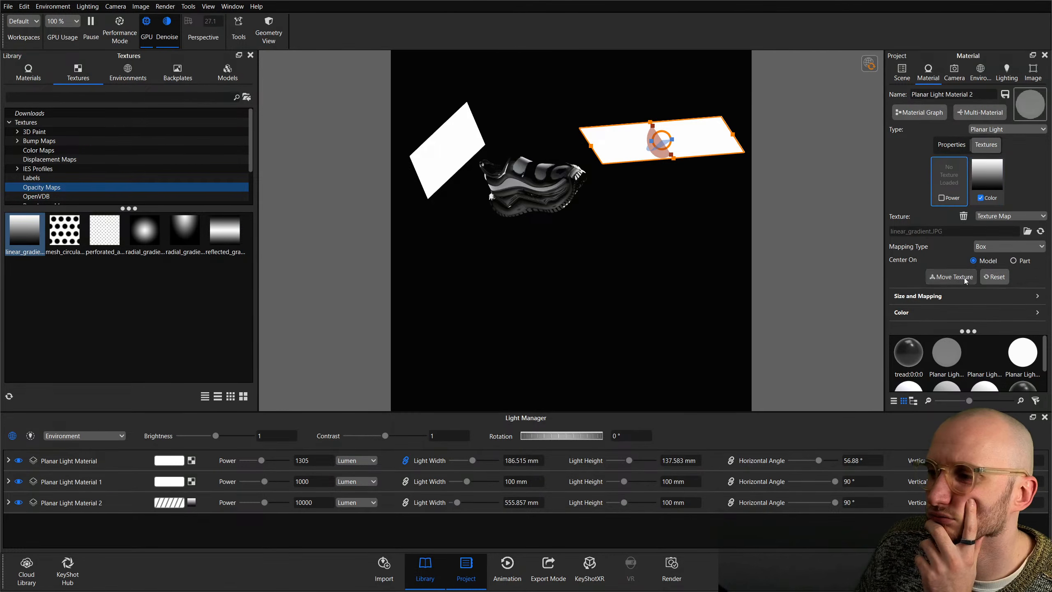
Adjust the linear gradient's placement with the Move Texture tool, hide the translate handles, and accept the placement.
{"action": "left_click", "coordinate": [951, 276]}
{"action": "scroll", "coordinate": [603, 215], "scroll_direction": "down", "scroll_amount": 3}
{"action": "scroll", "coordinate": [604, 213], "scroll_direction": "up", "scroll_amount": 3}
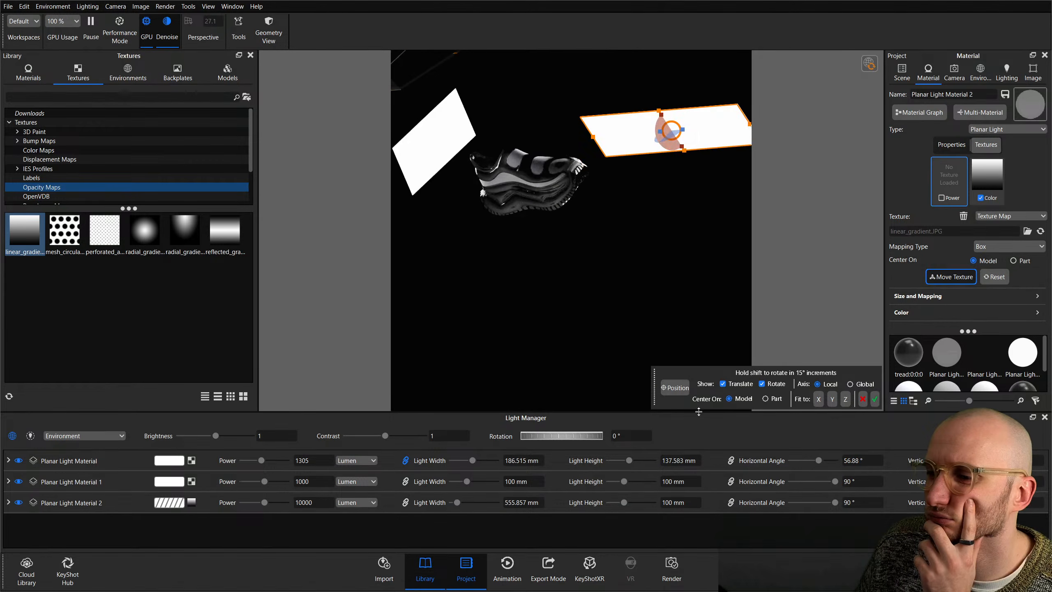
{"action": "left_click", "coordinate": [723, 384]}
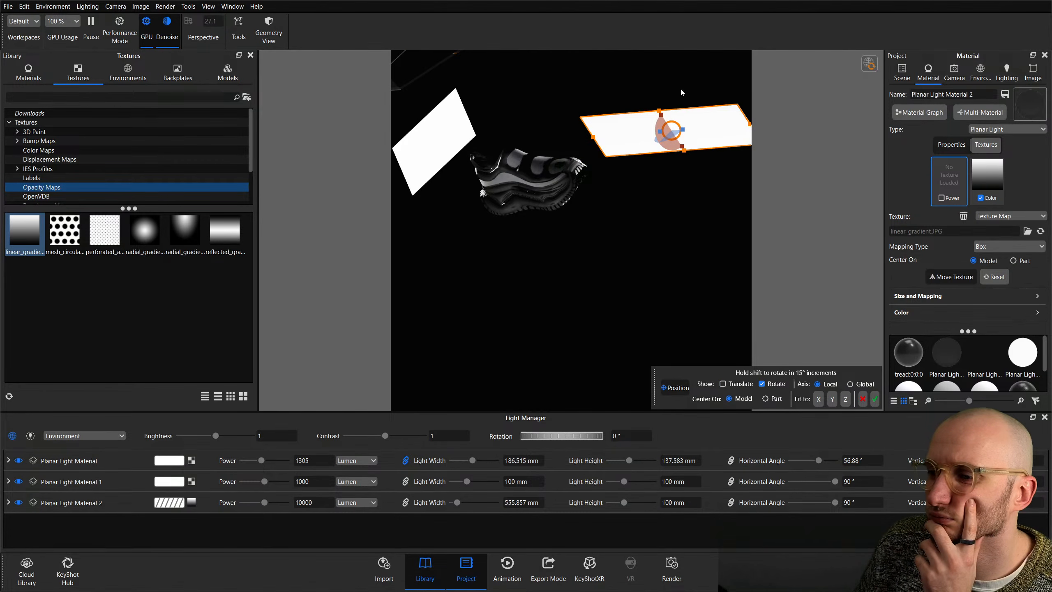
{"action": "left_click", "coordinate": [875, 398]}
Scale the gradient texture to 130 mm in its size and mapping settings and disable horizontal and vertical repeat.
{"action": "left_click", "coordinate": [1002, 295]}
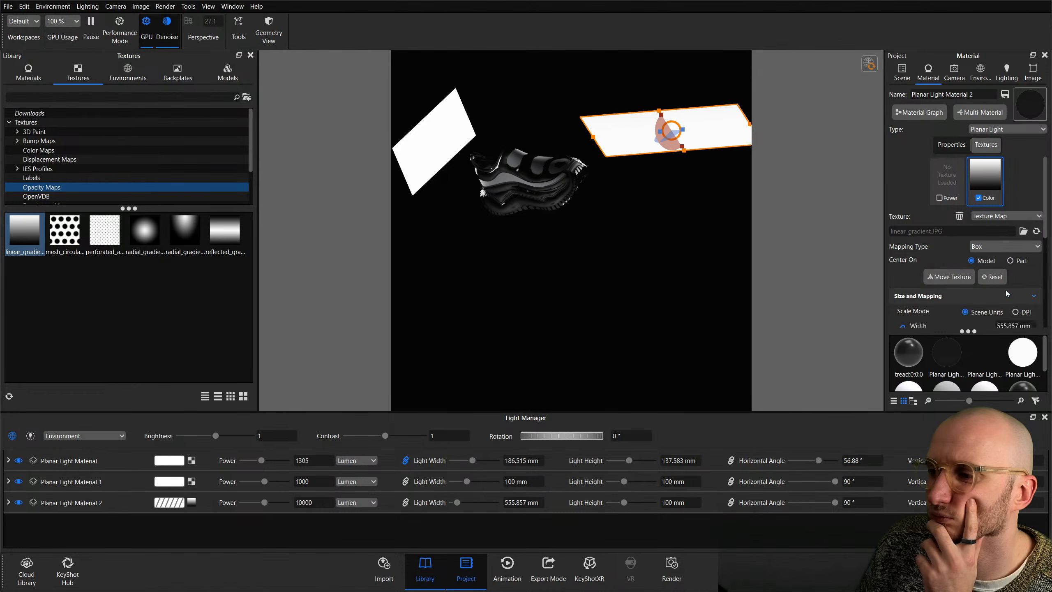
{"action": "scroll", "coordinate": [952, 277], "scroll_direction": "down", "scroll_amount": 2}
{"action": "left_click_drag", "start_coordinate": [947, 244], "coordinate": [923, 243]}
{"action": "scroll", "coordinate": [947, 282], "scroll_direction": "down", "scroll_amount": 2}
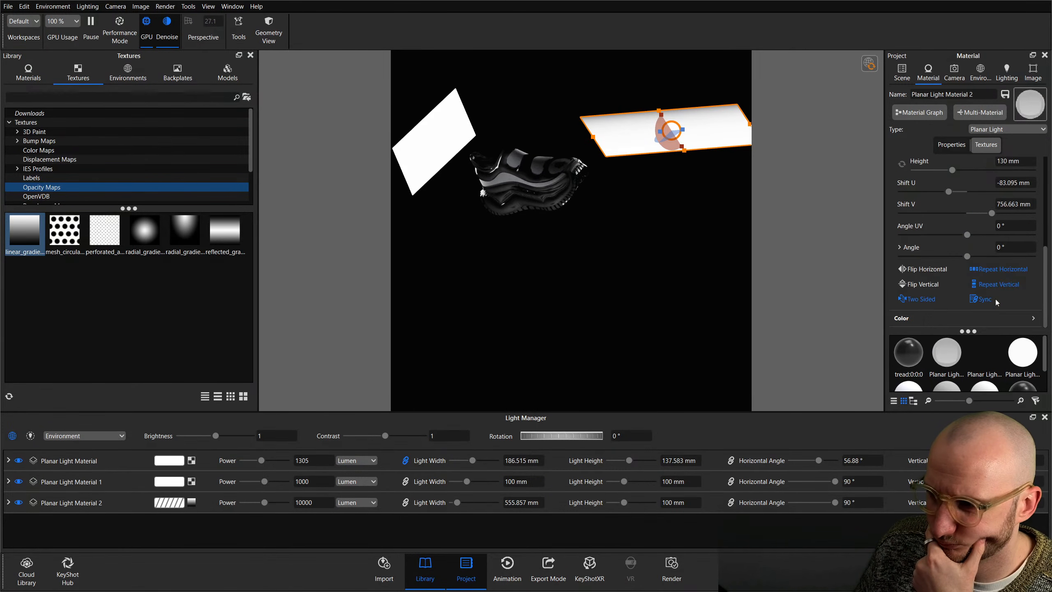
{"action": "left_click", "coordinate": [985, 285]}
{"action": "left_click", "coordinate": [988, 270]}
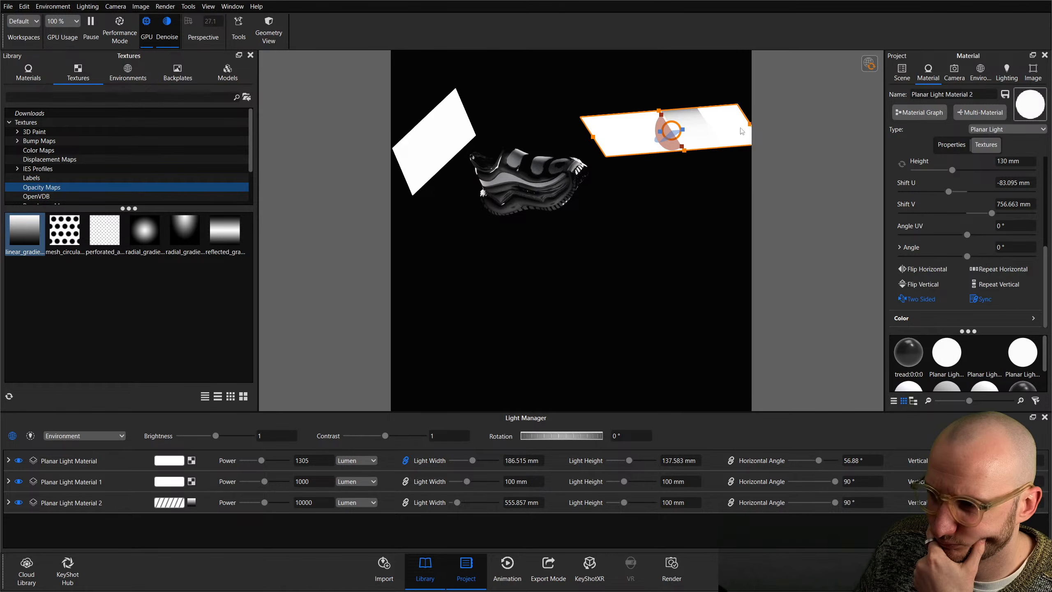
Rotate the gradient texture on the third planar light by setting its Angle UV to -90°.
{"action": "scroll", "coordinate": [718, 129], "scroll_direction": "down", "scroll_amount": 4}
{"action": "scroll", "coordinate": [720, 170], "scroll_direction": "up", "scroll_amount": 5}
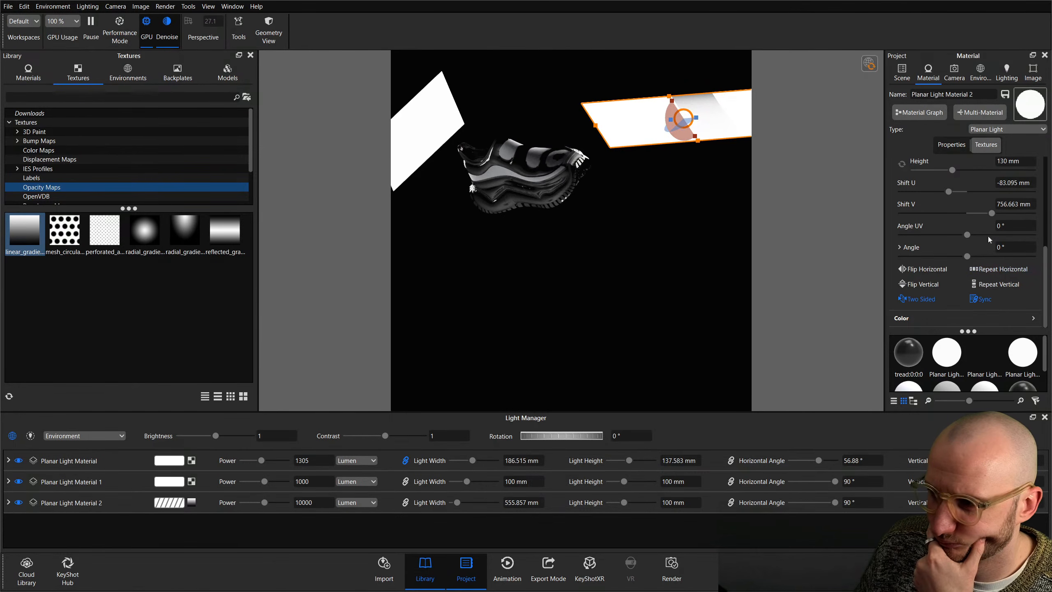
{"action": "type", "text": "90"}
{"action": "key", "text": "Return"}
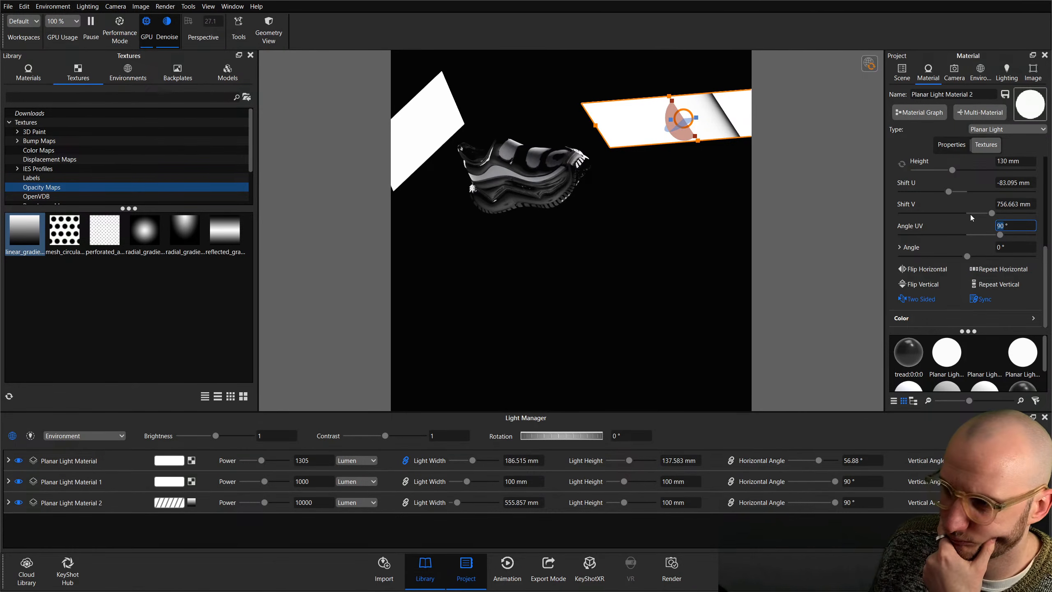
{"action": "type", "text": "-9"}
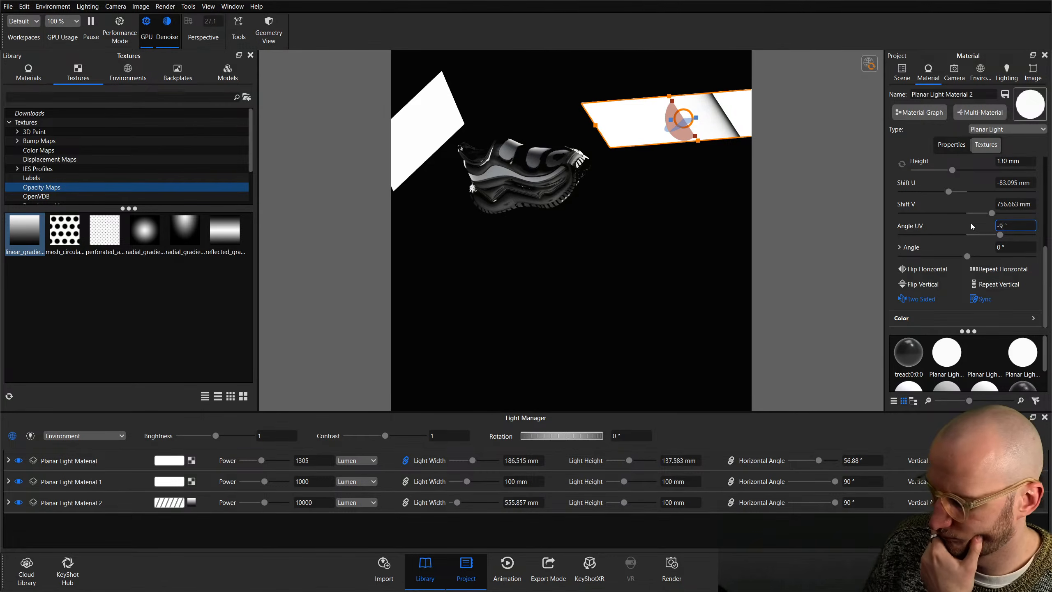
{"action": "type", "text": "0"}
{"action": "key", "text": "Return"}
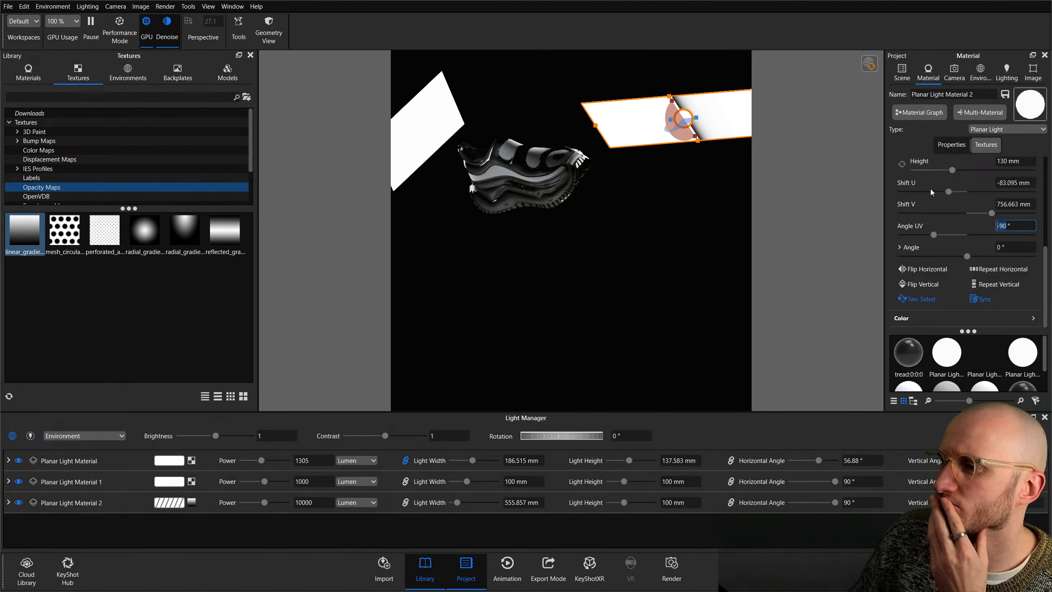
Set the gradient texture's linked width and height to 1200 mm.
{"action": "left_click_drag", "start_coordinate": [952, 170], "coordinate": [1034, 170]}
{"action": "scroll", "coordinate": [965, 216], "scroll_direction": "up", "scroll_amount": 5}
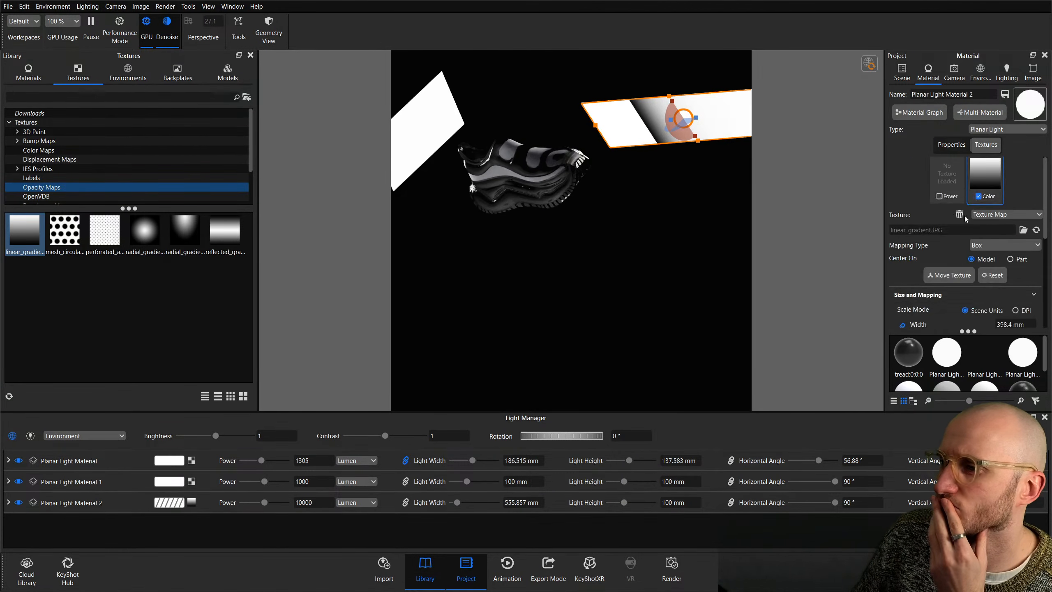
{"action": "scroll", "coordinate": [988, 300], "scroll_direction": "down", "scroll_amount": 2}
{"action": "type", "text": "1200"}
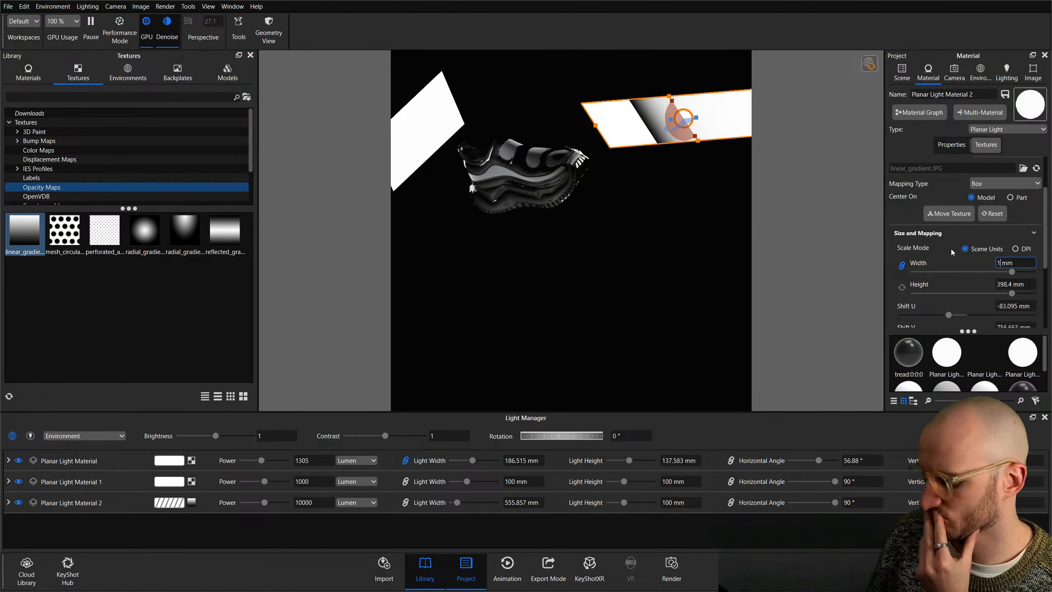
{"action": "key", "text": "Return"}
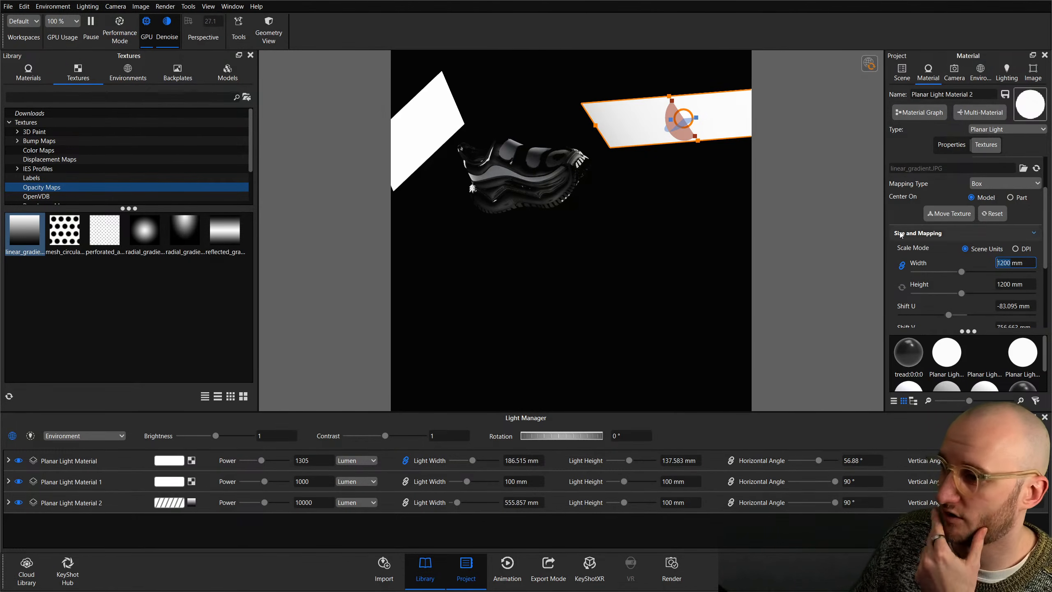
{"action": "scroll", "coordinate": [1012, 257], "scroll_direction": "up", "scroll_amount": 2}
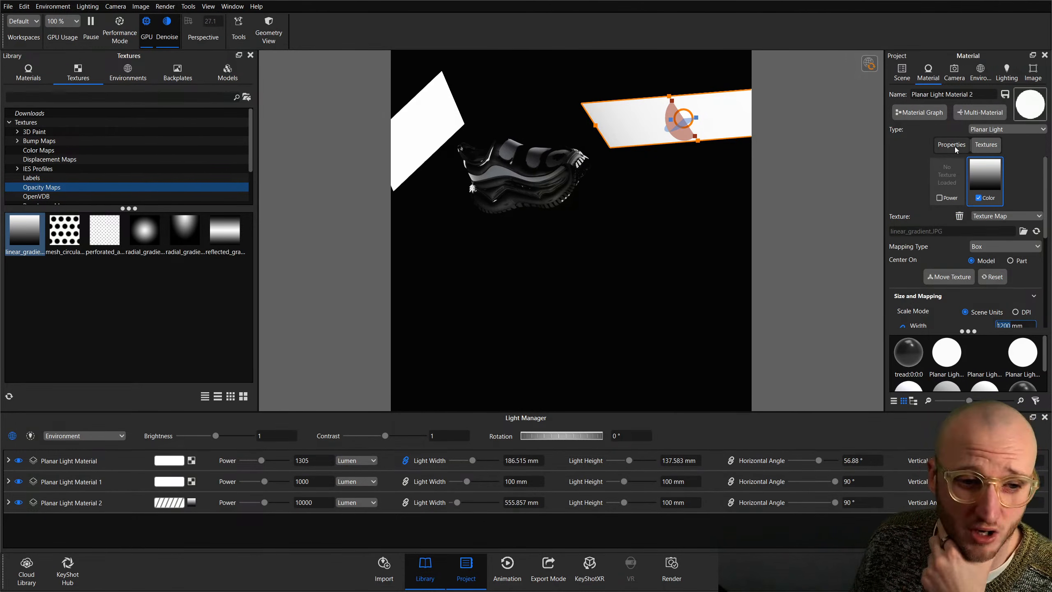
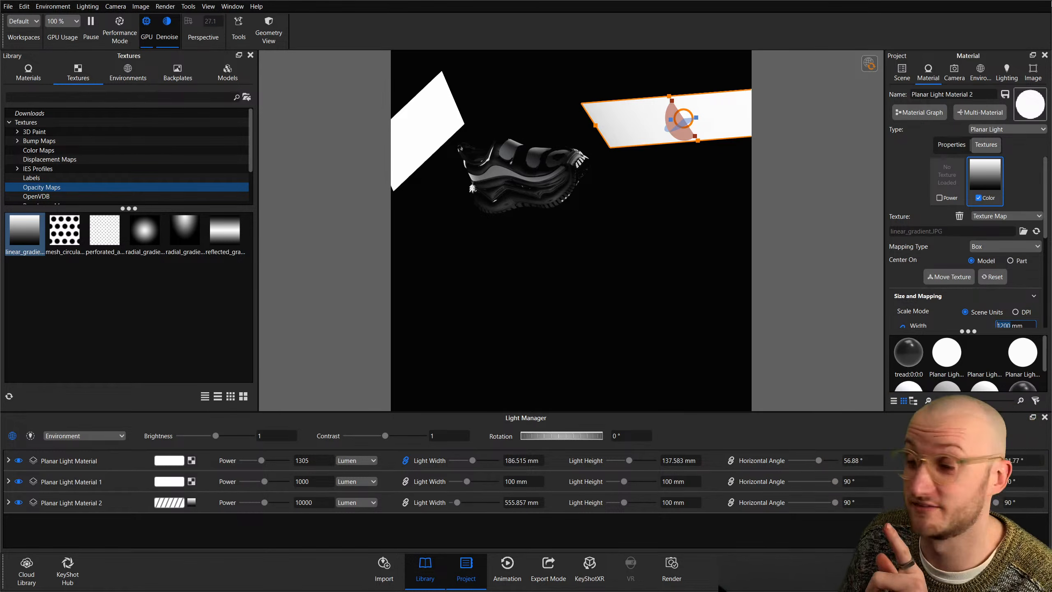
Close the Light Manager, then enlarge the gradient texture to 1668 mm and set its Shift U to -223.2 mm.
{"action": "middle_click_drag", "start_coordinate": [640, 213], "coordinate": [639, 232]}
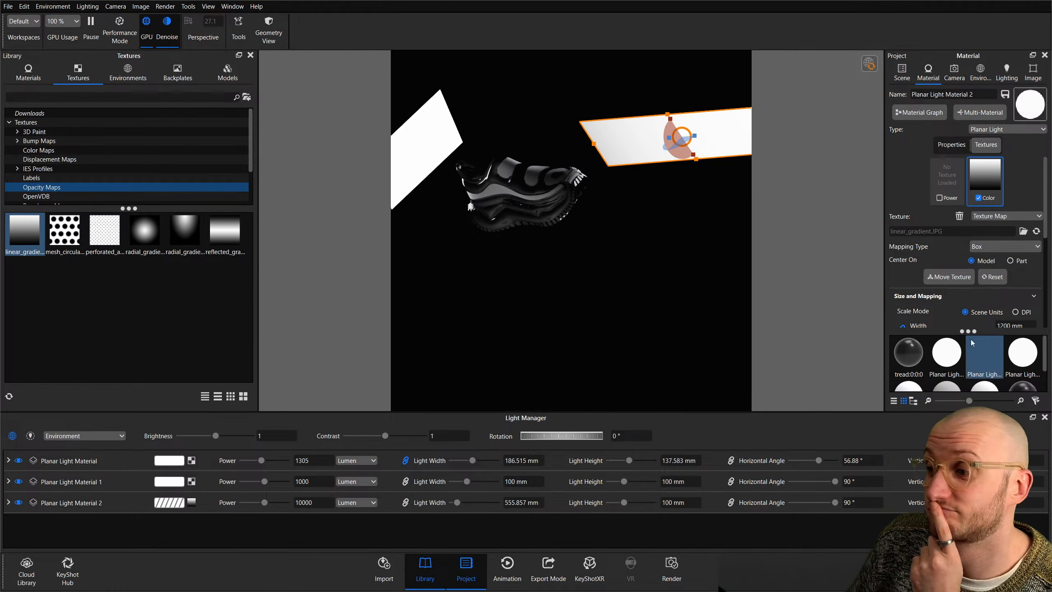
{"action": "key", "text": "l"}
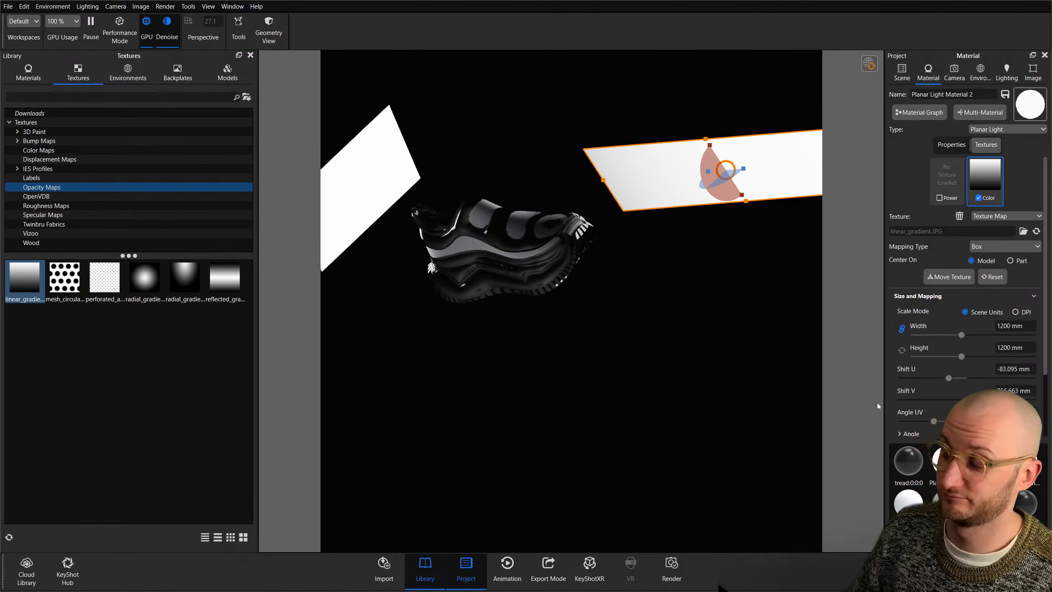
{"action": "middle_click_drag", "start_coordinate": [732, 266], "coordinate": [716, 301]}
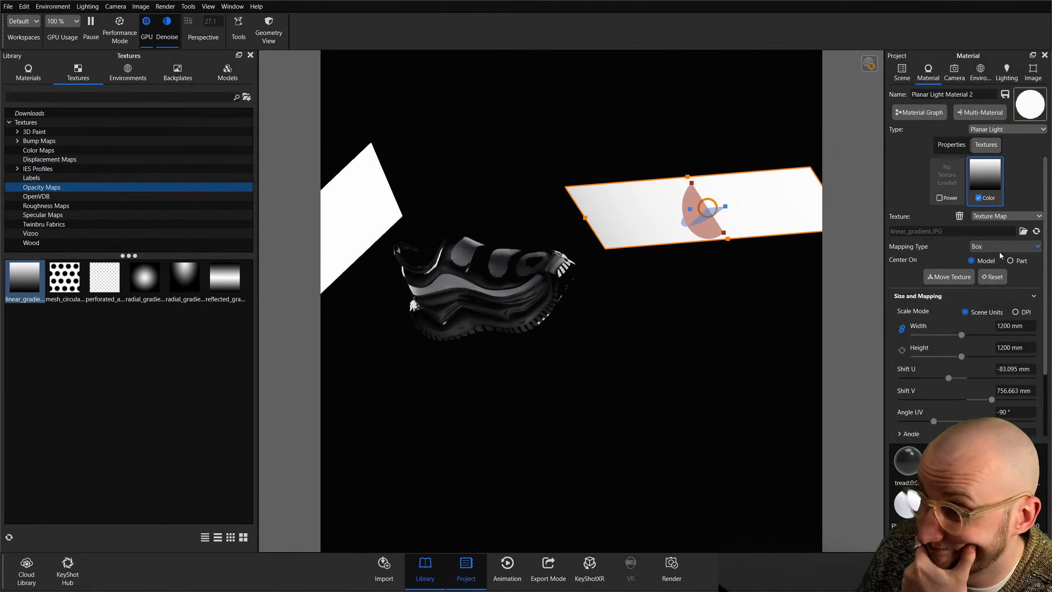
{"action": "scroll", "coordinate": [988, 257], "scroll_direction": "down", "scroll_amount": 1}
{"action": "left_click_drag", "start_coordinate": [963, 306], "coordinate": [973, 305]}
{"action": "left_click_drag", "start_coordinate": [949, 346], "coordinate": [907, 347]}
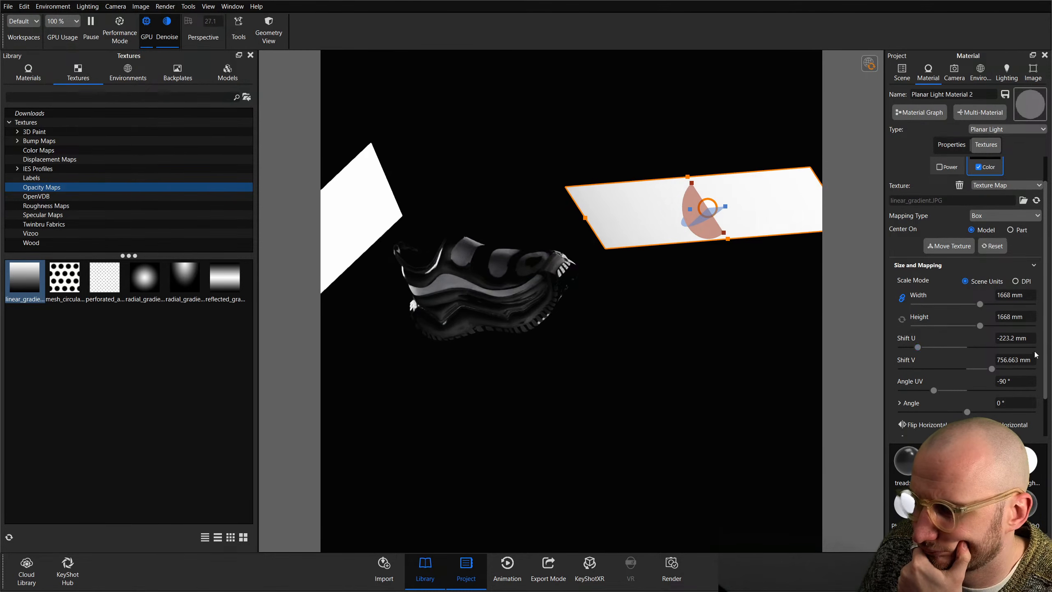
Reposition the gradient across the third planar light with the Move Texture tool and enlarge the texture to 2793 mm.
{"action": "left_click", "coordinate": [949, 246]}
{"action": "scroll", "coordinate": [681, 278], "scroll_direction": "down", "scroll_amount": 5}
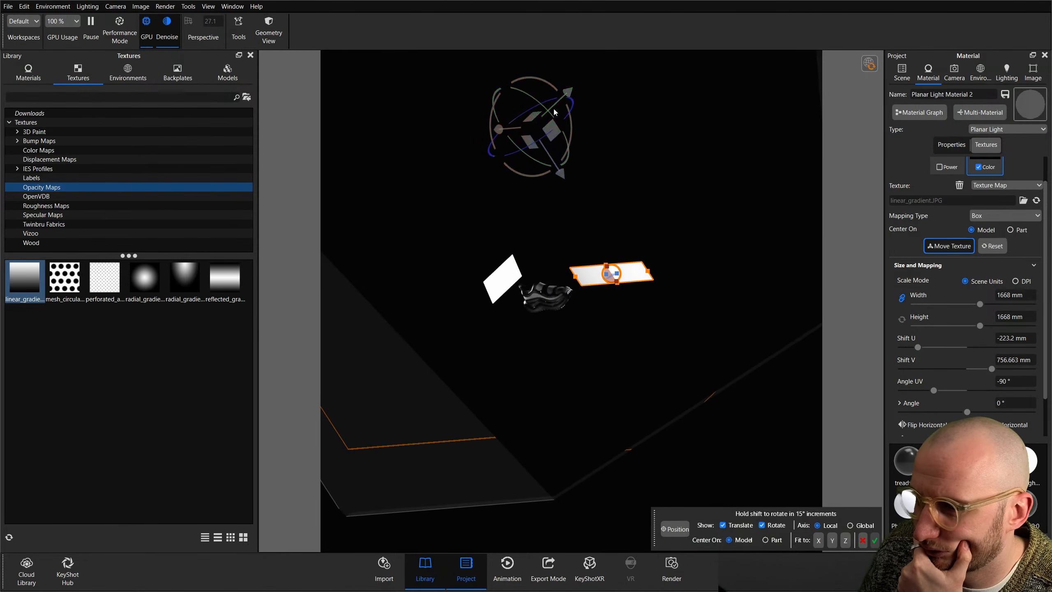
{"action": "left_click_drag", "start_coordinate": [521, 125], "coordinate": [689, 99]}
{"action": "left_click_drag", "start_coordinate": [980, 304], "coordinate": [1026, 303]}
{"action": "left_click_drag", "start_coordinate": [579, 131], "coordinate": [748, 122]}
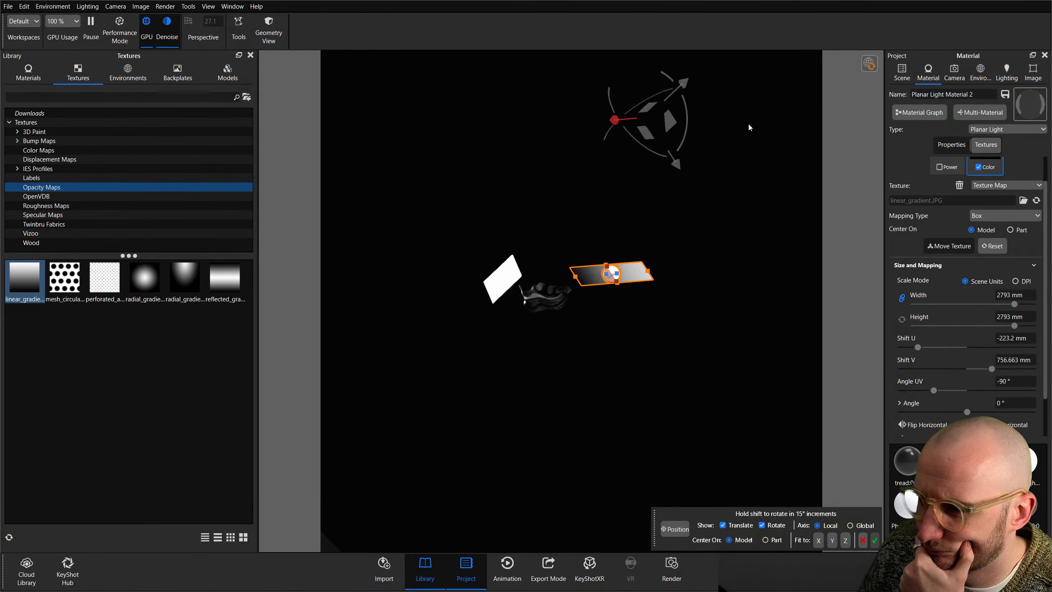
Return to the Camera 1 view and open the third planar light's material properties.
{"action": "left_click", "coordinate": [954, 72]}
{"action": "left_click", "coordinate": [937, 103]}
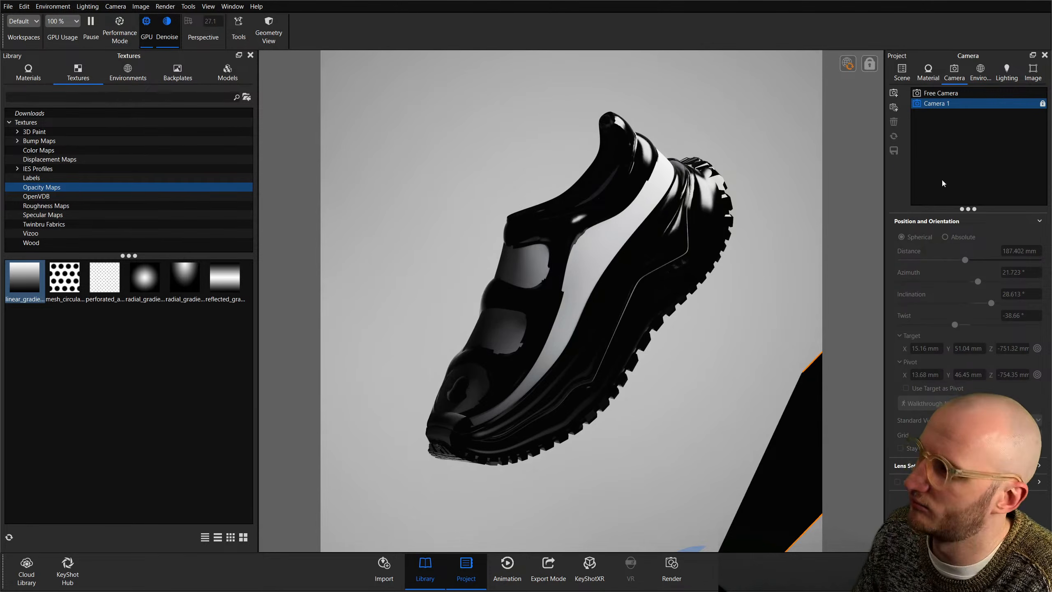
{"action": "left_click", "coordinate": [902, 72]}
{"action": "left_click", "coordinate": [952, 171]}
{"action": "double_click", "coordinate": [952, 172]}
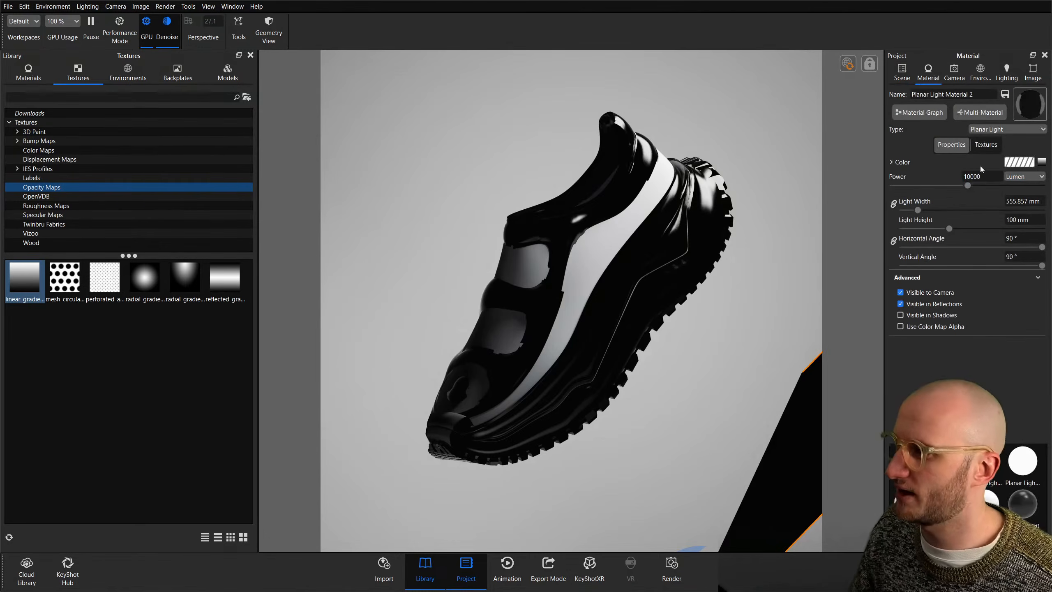
Set the third planar light's power to 200000 lumen.
{"action": "type", "text": "0"}
{"action": "key", "text": "Return"}
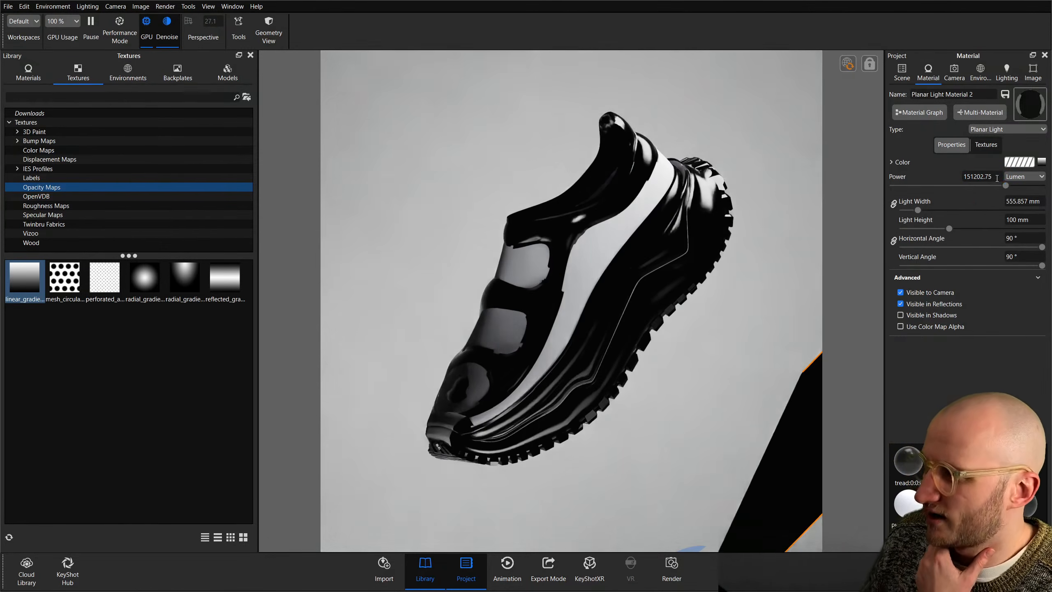
{"action": "left_click_drag", "start_coordinate": [995, 176], "coordinate": [926, 177]}
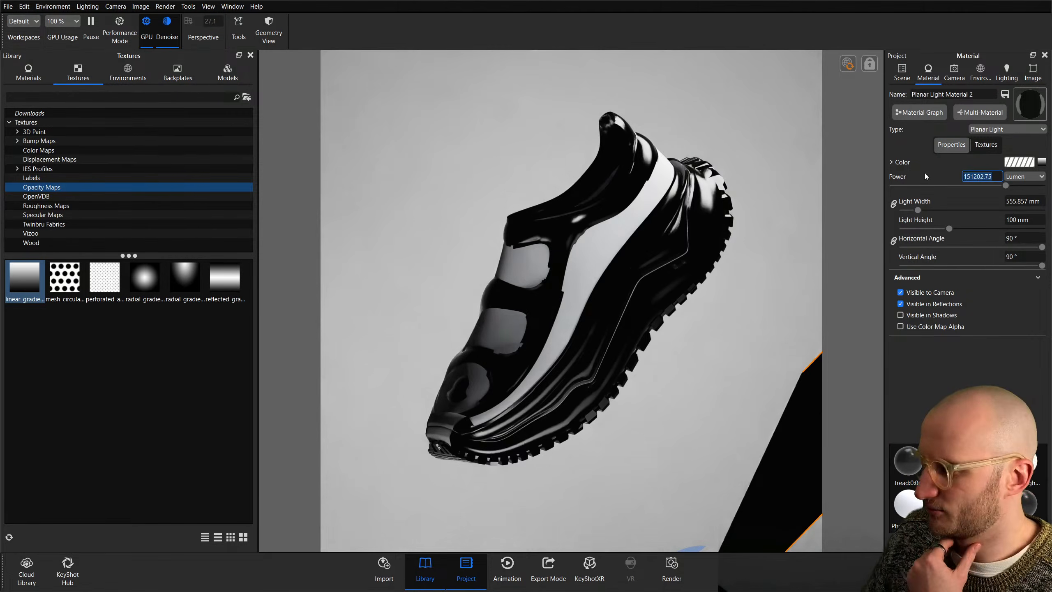
{"action": "type", "text": "20000"}
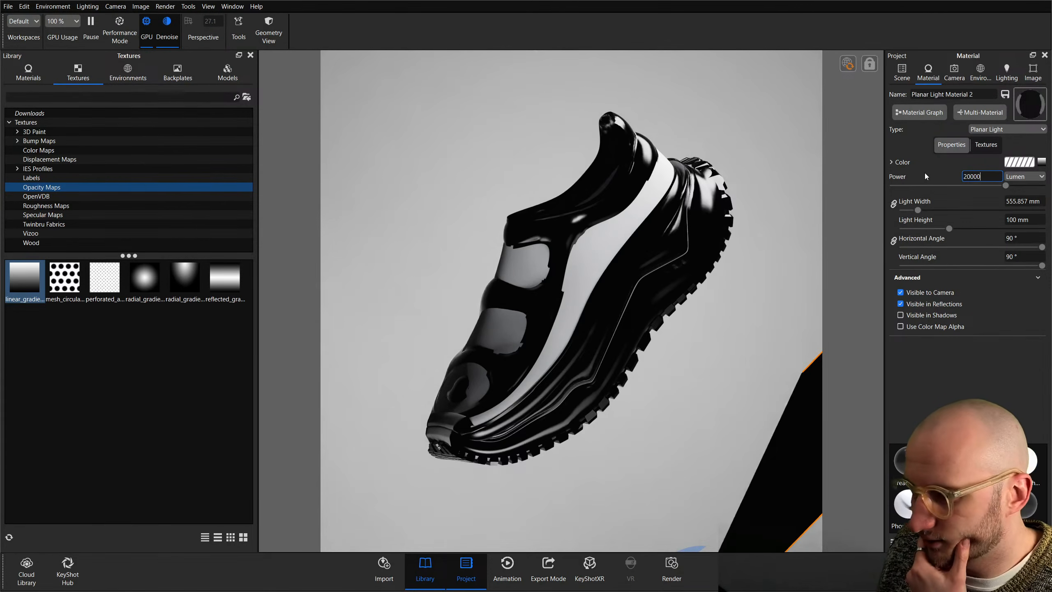
{"action": "key", "text": "Return"}
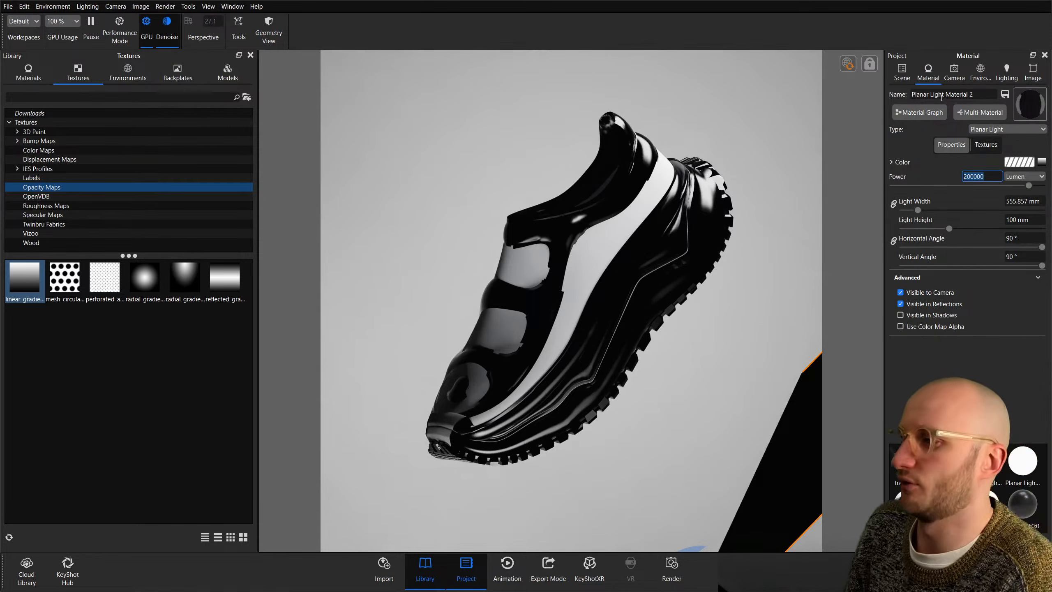
Turn off Visible to Camera for the third planar light.
{"action": "left_click", "coordinate": [902, 72]}
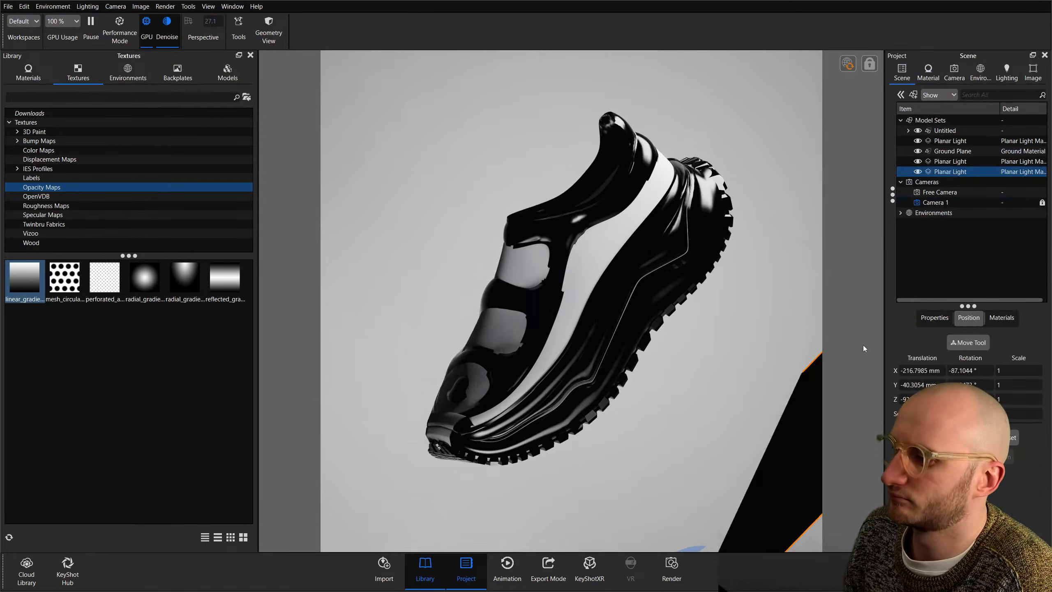
{"action": "double_click", "coordinate": [964, 174]}
{"action": "left_click", "coordinate": [900, 292]}
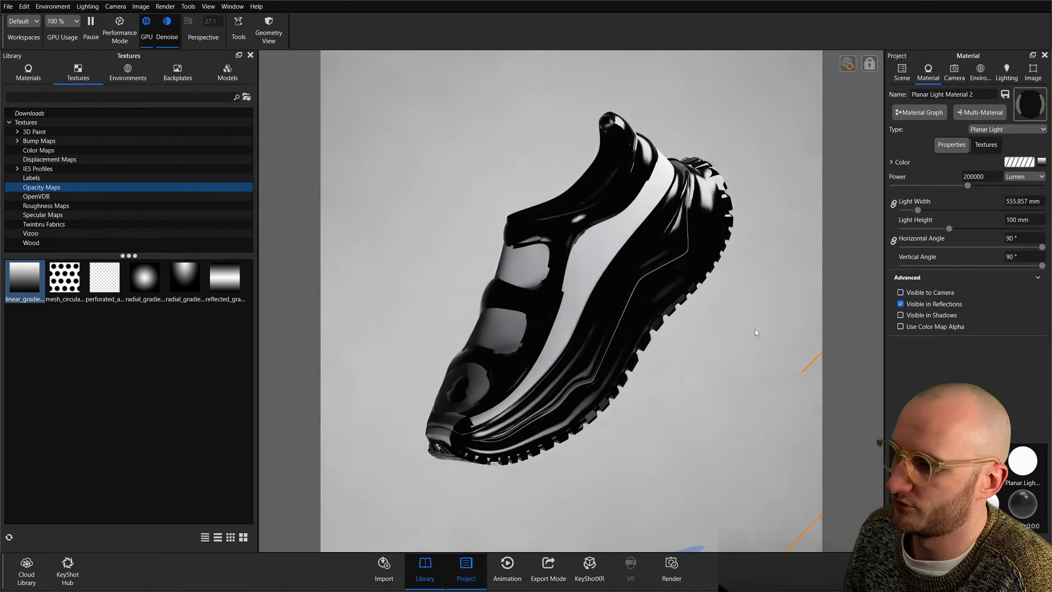
Change the ground plane material's diffuse color to a darker, slightly warm gray.
{"action": "left_click", "coordinate": [1027, 161]}
{"action": "left_click", "coordinate": [914, 319]}
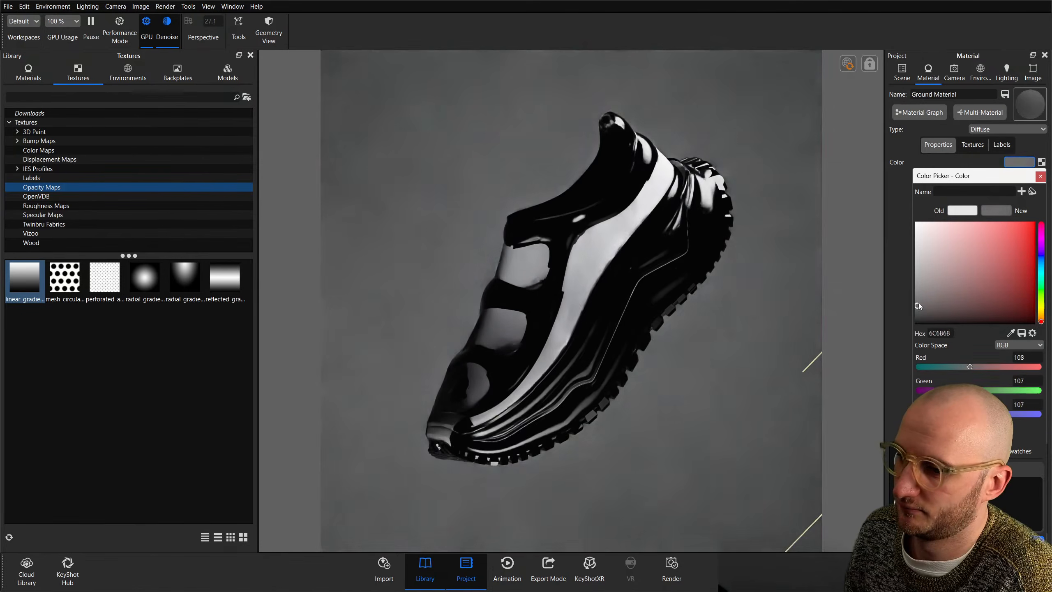
{"action": "mouse_move", "coordinate": [914, 319]}
{"action": "left_mouse_down"}
{"action": "mouse_move", "coordinate": [981, 305]}
{"action": "mouse_move", "coordinate": [926, 295]}
{"action": "left_mouse_up"}
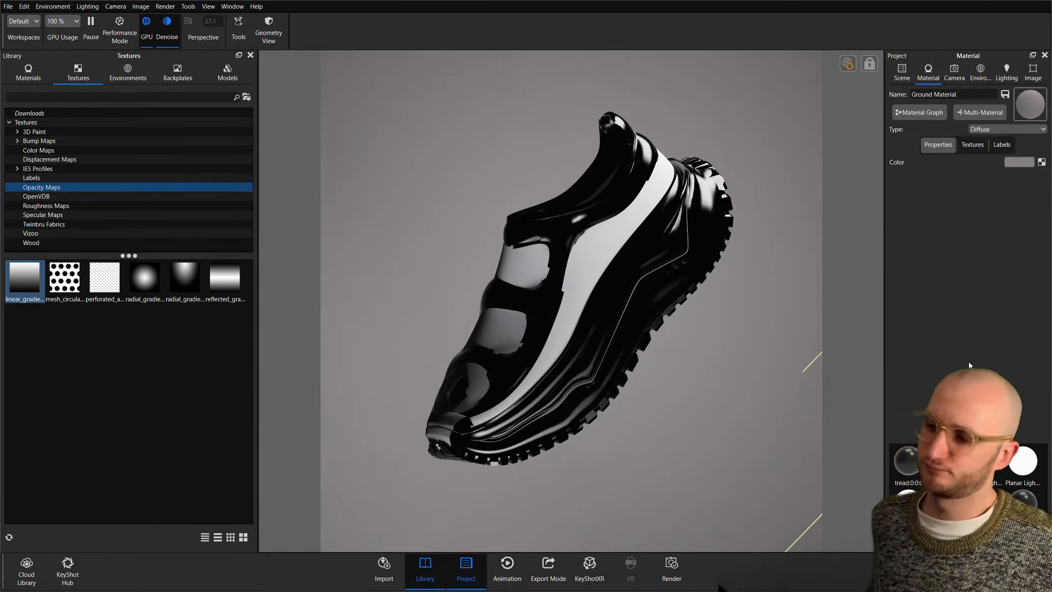
Unlock Camera 1, switch its lens to perspective, and move it back to a distance of about 235 mm.
{"action": "left_click", "coordinate": [954, 71]}
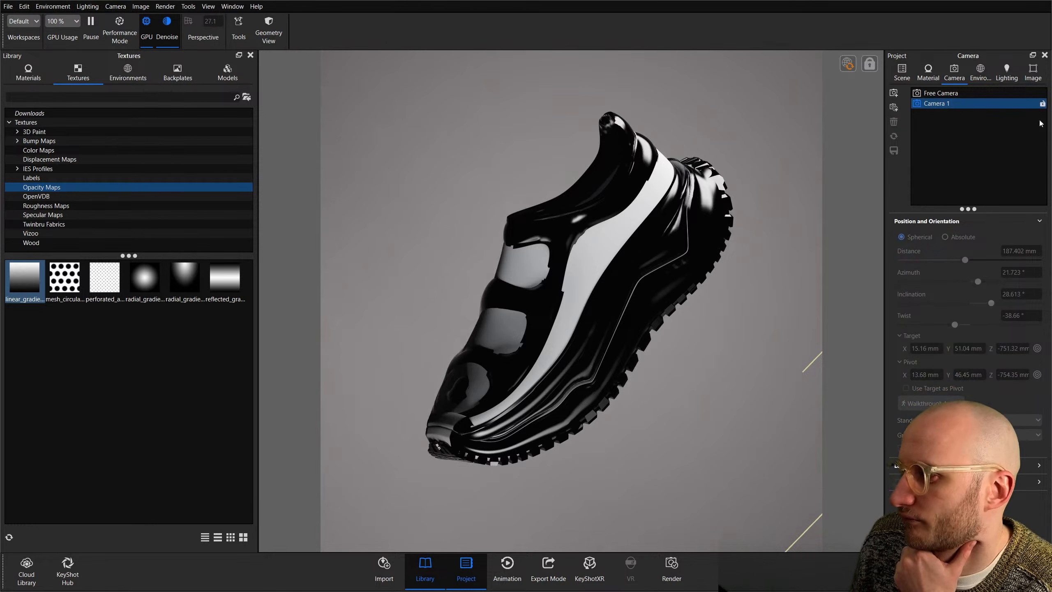
{"action": "left_click", "coordinate": [1043, 103]}
{"action": "scroll", "coordinate": [969, 291], "scroll_direction": "down", "scroll_amount": 1}
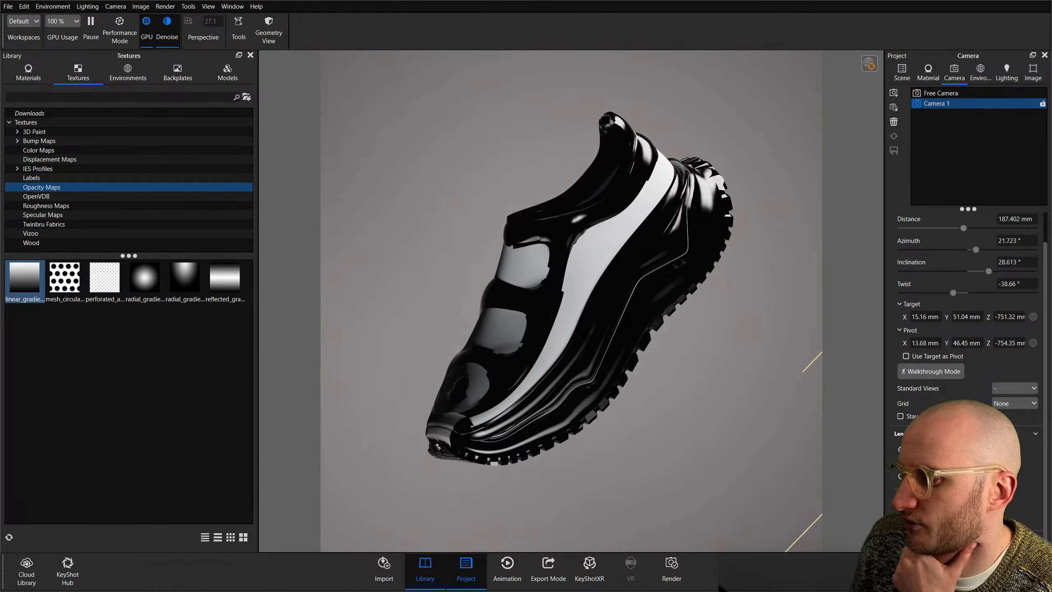
{"action": "left_click", "coordinate": [902, 449]}
{"action": "scroll", "coordinate": [718, 385], "scroll_direction": "down", "scroll_amount": 2}
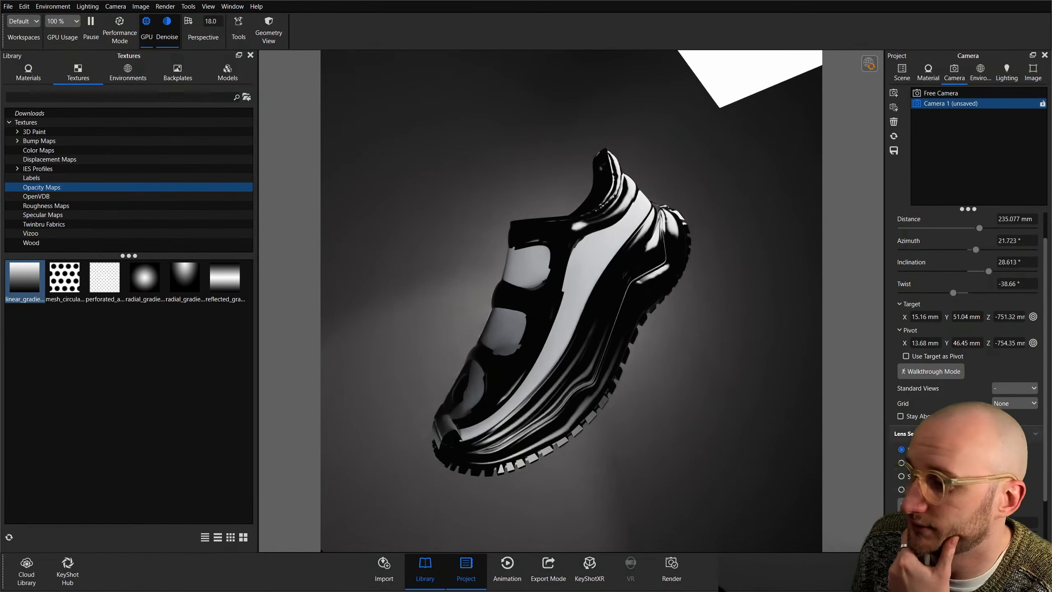
Reframe Camera 1 with a focal length of about 57 mm, distance 590 mm, azimuth 33°, inclination 15° and twist -35°.
{"action": "left_click_drag", "start_coordinate": [917, 532], "coordinate": [947, 532]}
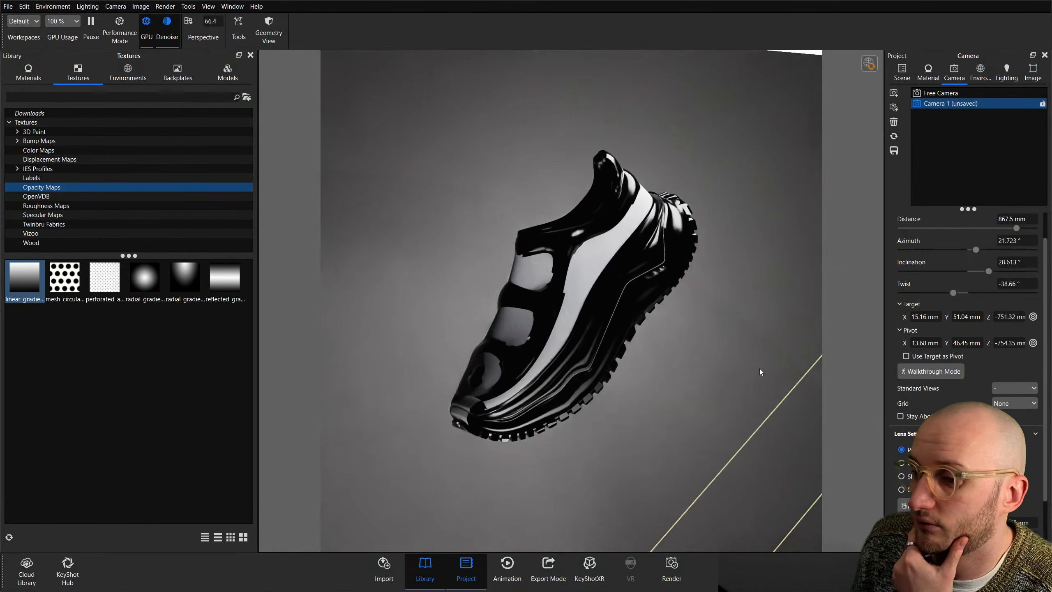
{"action": "scroll", "coordinate": [760, 368], "scroll_direction": "up", "scroll_amount": 1}
{"action": "left_click_drag", "start_coordinate": [760, 369], "coordinate": [760, 322]}
{"action": "scroll", "coordinate": [739, 344], "scroll_direction": "up", "scroll_amount": 1}
{"action": "middle_click_drag", "start_coordinate": [740, 343], "coordinate": [748, 340]}
{"action": "scroll", "coordinate": [743, 396], "scroll_direction": "up", "scroll_amount": 2}
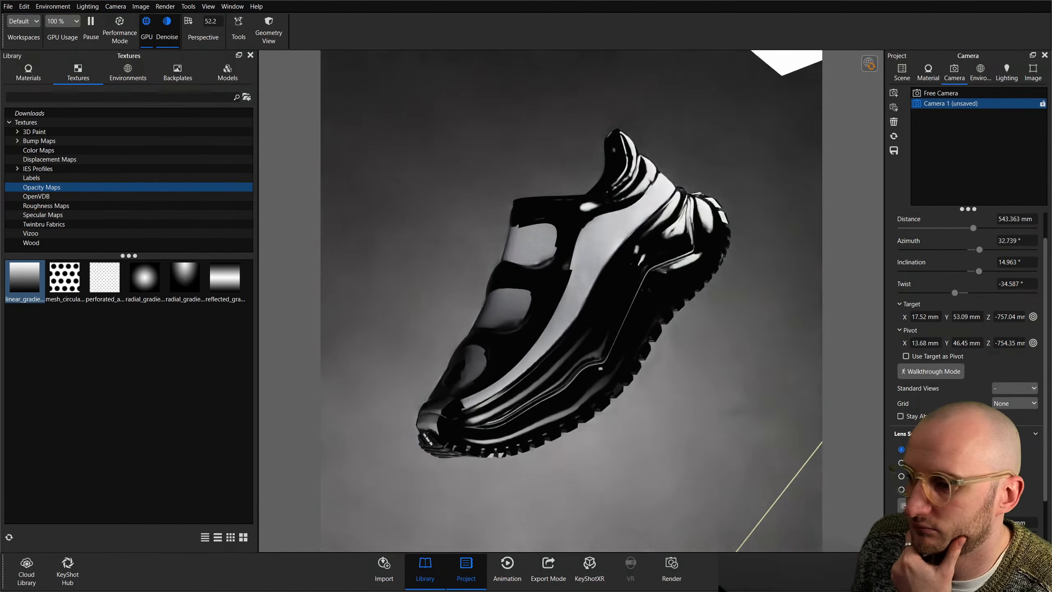
{"action": "scroll", "coordinate": [744, 401], "scroll_direction": "down", "scroll_amount": 1}
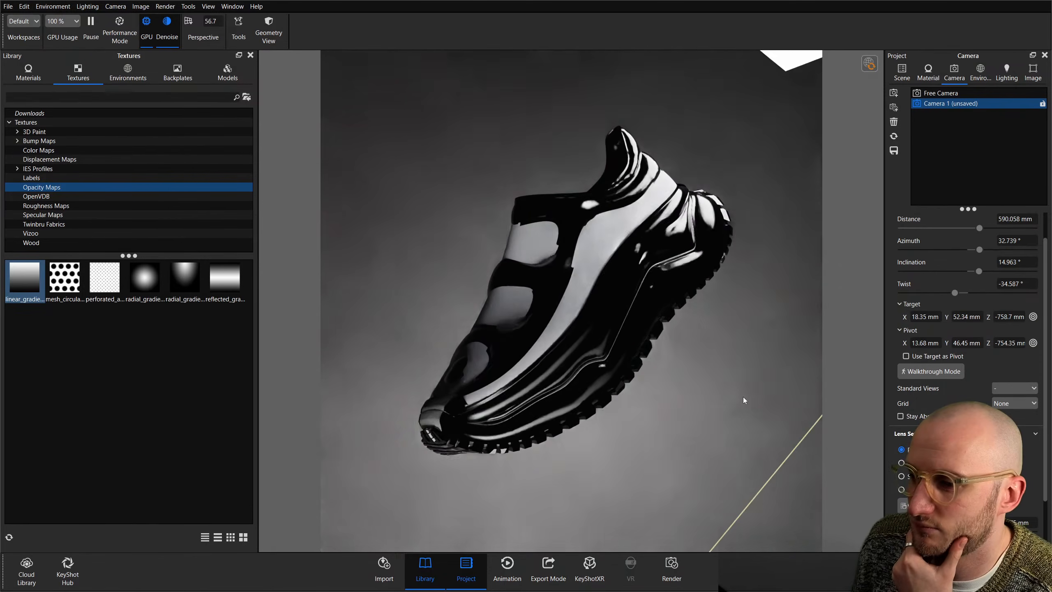
Save Camera 1, nudge the shoe slightly higher in the frame, and lock the camera.
{"action": "left_click", "coordinate": [894, 150]}
{"action": "middle_click_drag", "start_coordinate": [738, 256], "coordinate": [736, 251]}
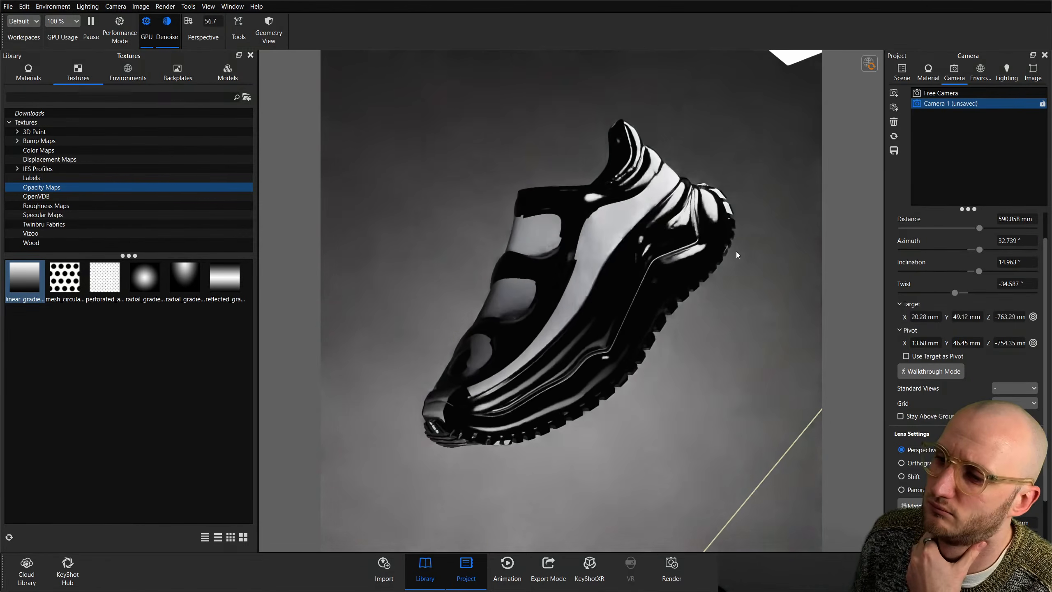
{"action": "left_click", "coordinate": [1042, 103]}
Turn off Visible to Camera for the planar light showing in the frame above the shoe's heel.
{"action": "left_click", "coordinate": [902, 73]}
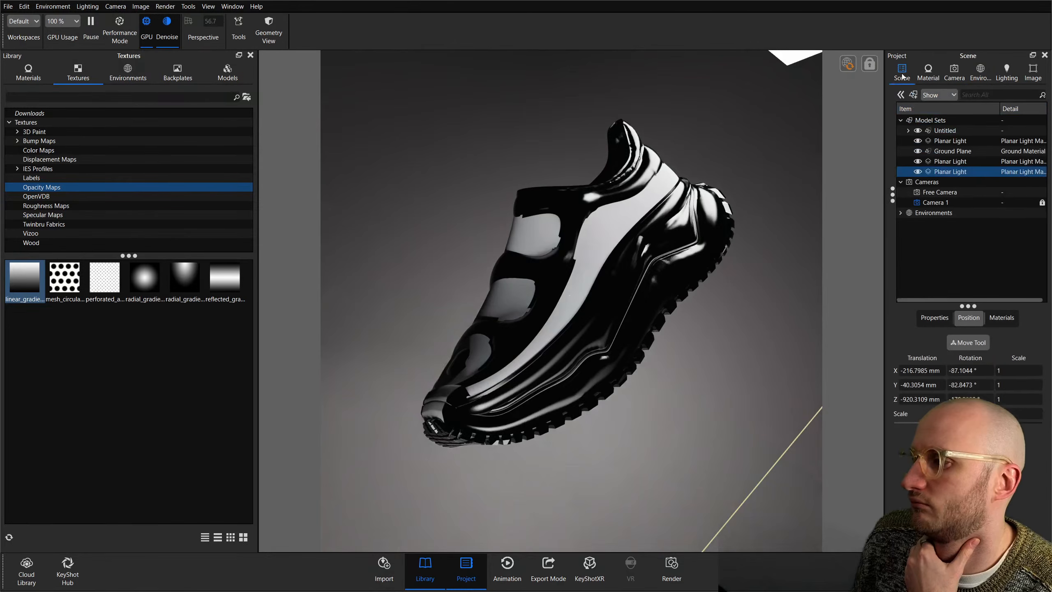
{"action": "left_click", "coordinate": [802, 61]}
{"action": "double_click", "coordinate": [797, 56]}
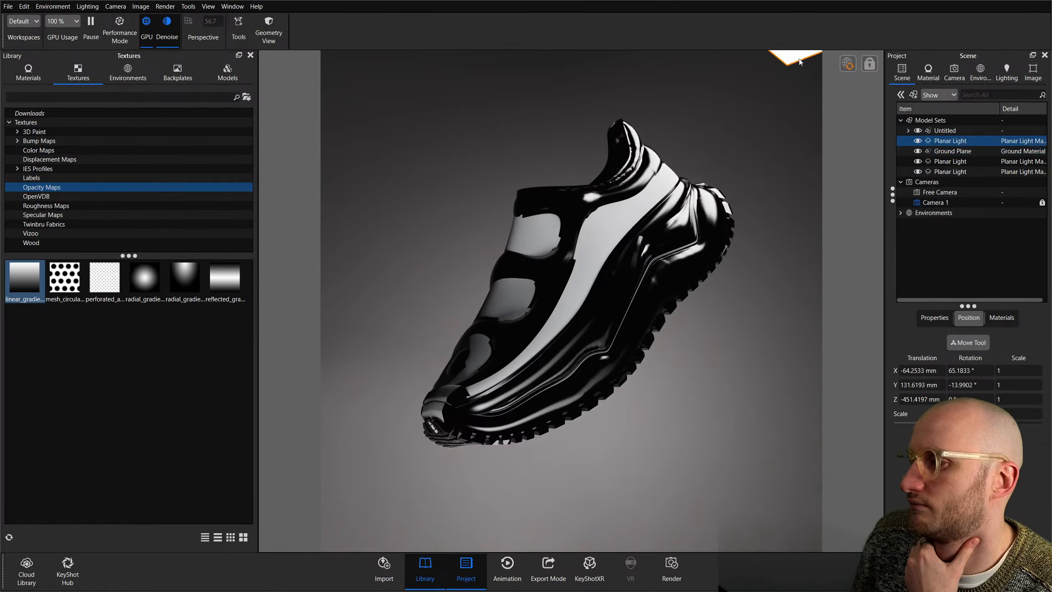
{"action": "left_click", "coordinate": [947, 293]}
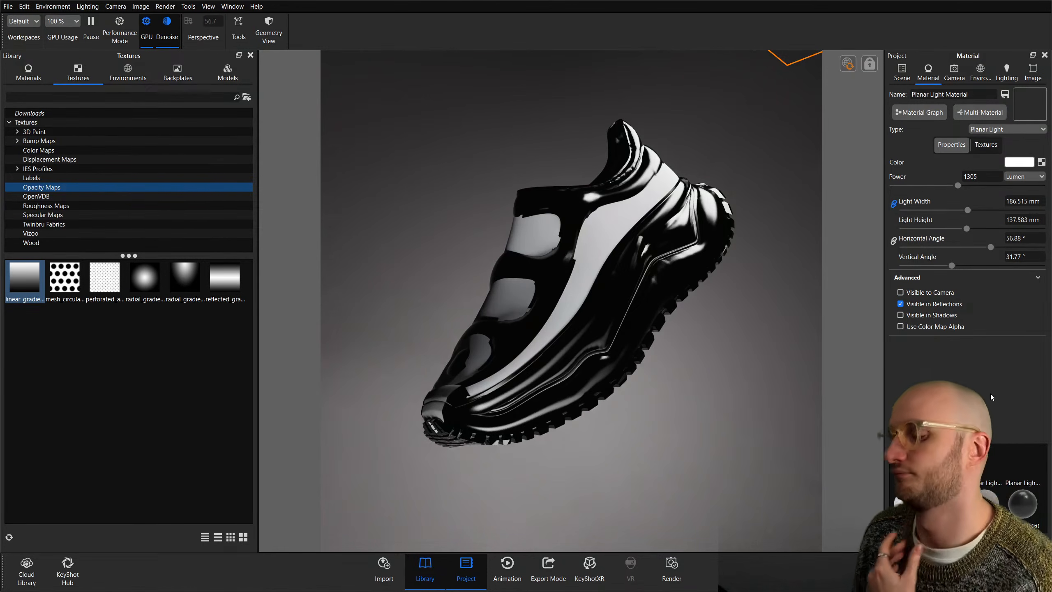
Hide the last planar light in the scene tree and move the first planar light directly below the ground plane.
{"action": "left_click", "coordinate": [905, 79]}
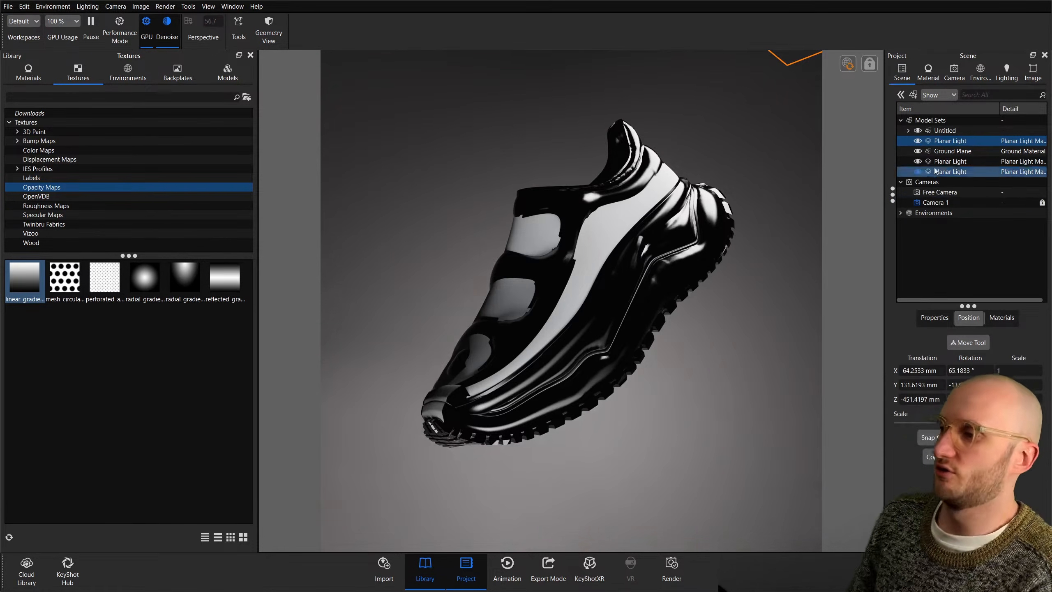
{"action": "left_click", "coordinate": [918, 172]}
{"action": "left_click", "coordinate": [917, 161]}
{"action": "left_click", "coordinate": [918, 161]}
{"action": "left_click", "coordinate": [919, 144]}
{"action": "left_click_drag", "start_coordinate": [936, 142], "coordinate": [942, 161]}
{"action": "left_click", "coordinate": [640, 307]}
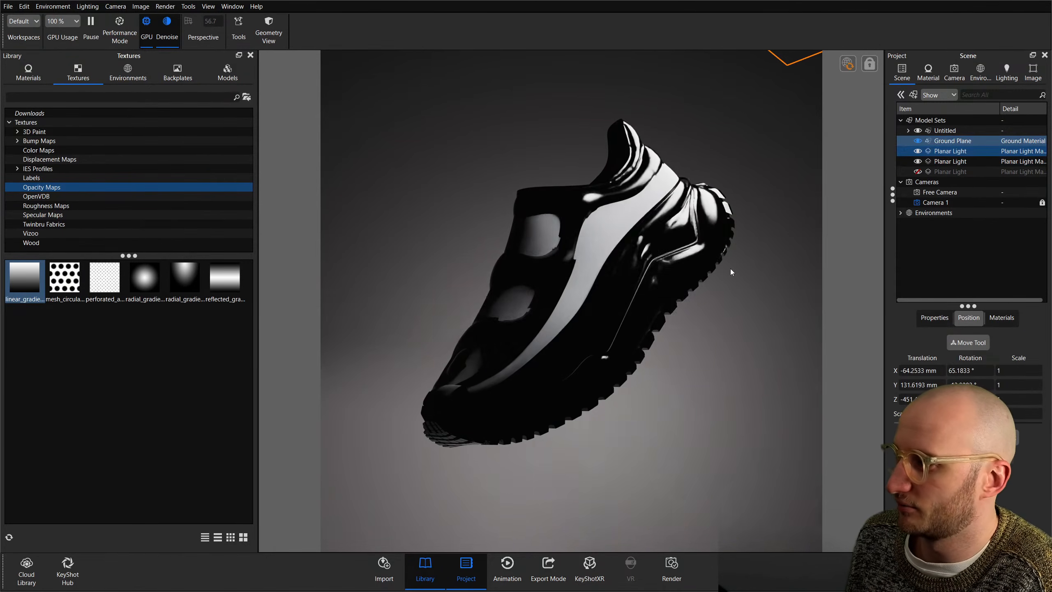
Hide the planar light directly below the ground plane and move the remaining visible planar light above it in the scene tree.
{"action": "left_click", "coordinate": [917, 151]}
{"action": "left_click_drag", "start_coordinate": [953, 162], "coordinate": [952, 150]}
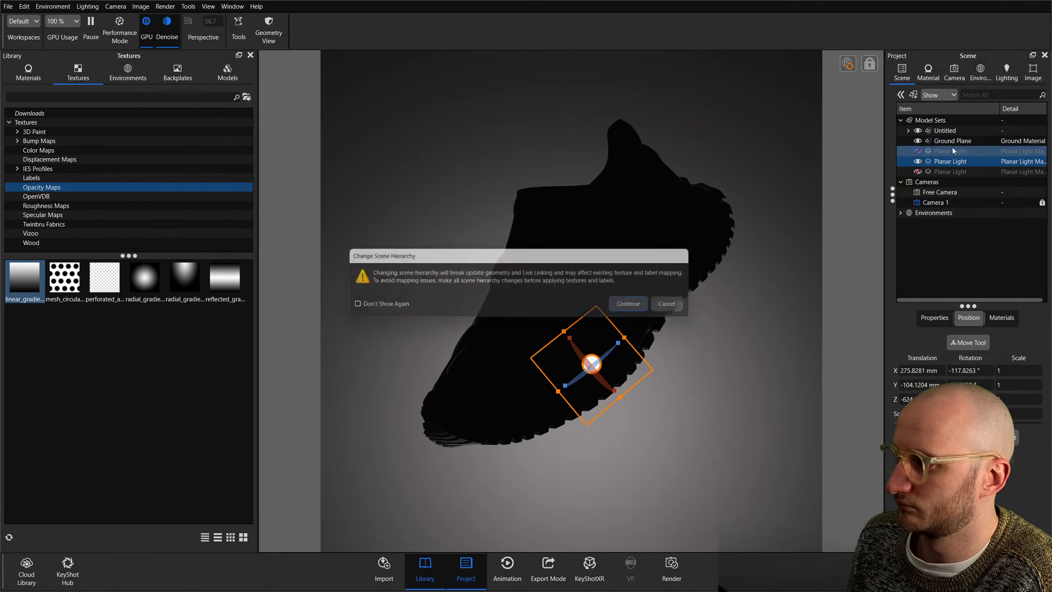
{"action": "left_click", "coordinate": [636, 306]}
{"action": "left_click", "coordinate": [991, 233]}
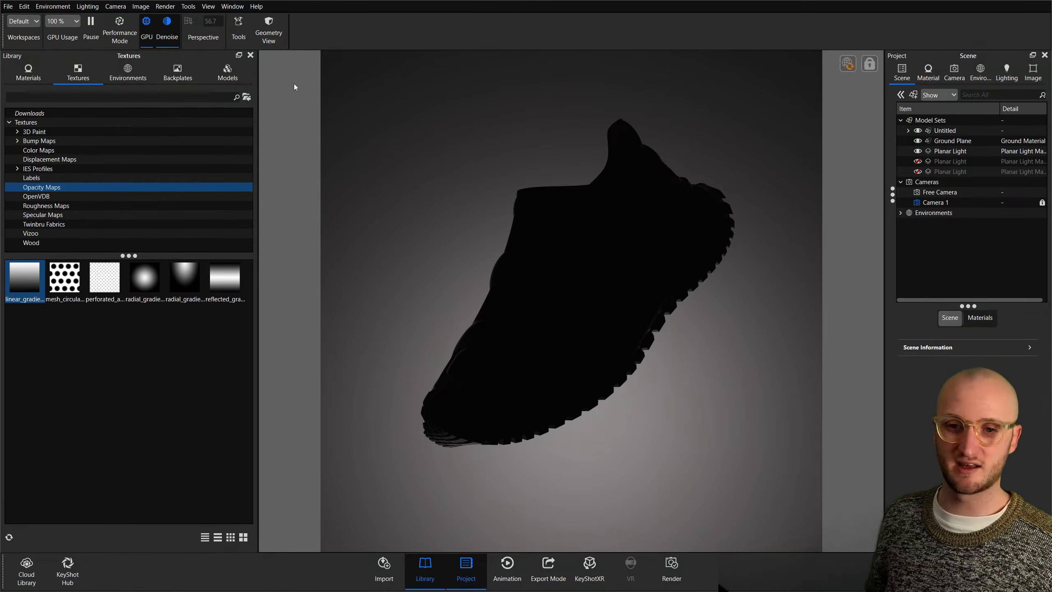
{"action": "key", "text": "space"}
{"action": "key", "text": "space"}
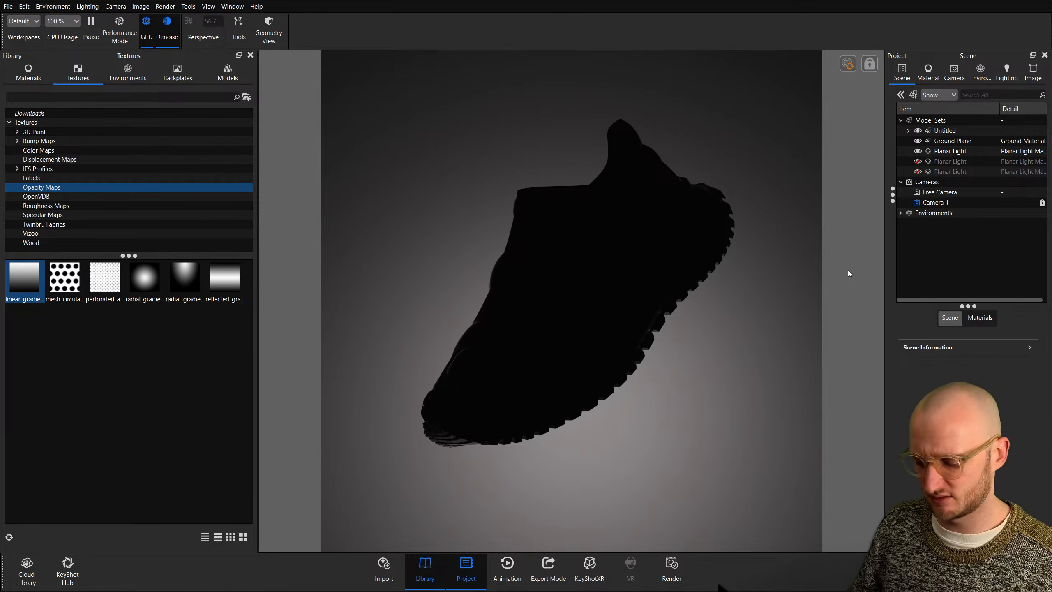
{"action": "left_click", "coordinate": [104, 37]}
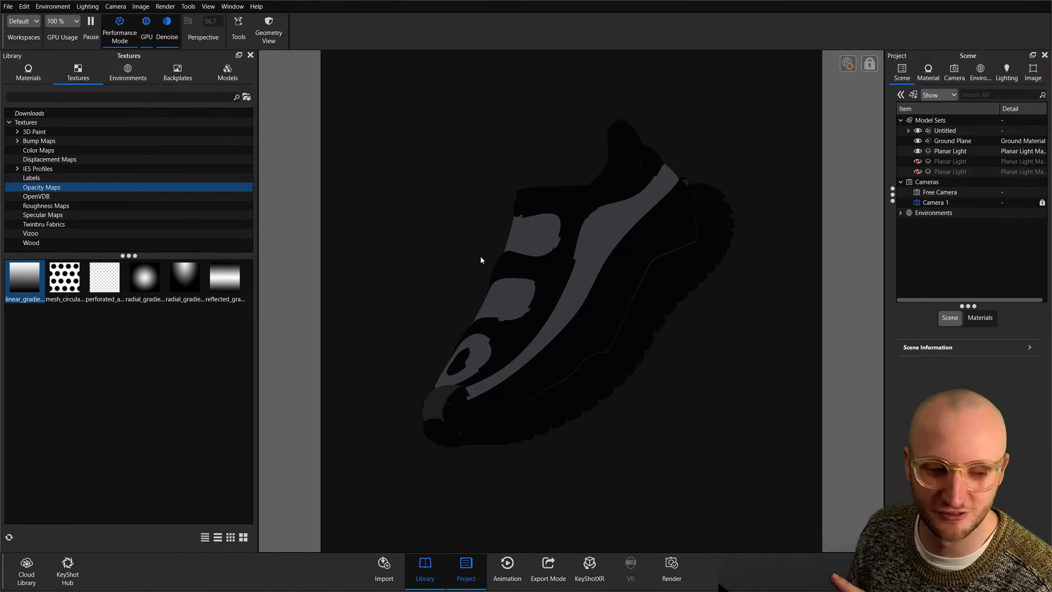
{"action": "left_click", "coordinate": [121, 37]}
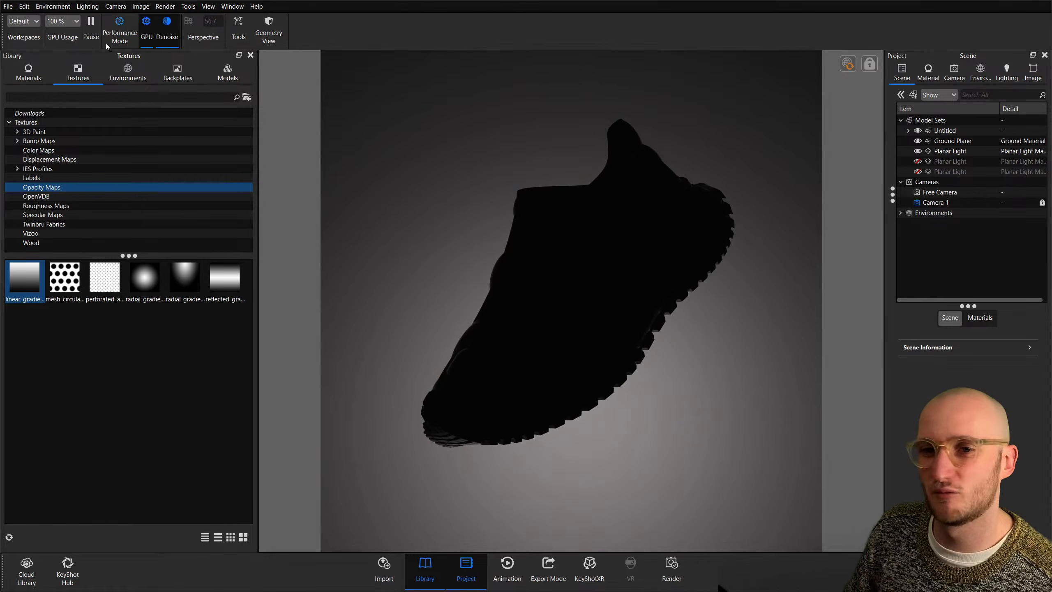
{"action": "left_click", "coordinate": [118, 38]}
{"action": "left_click", "coordinate": [118, 38]}
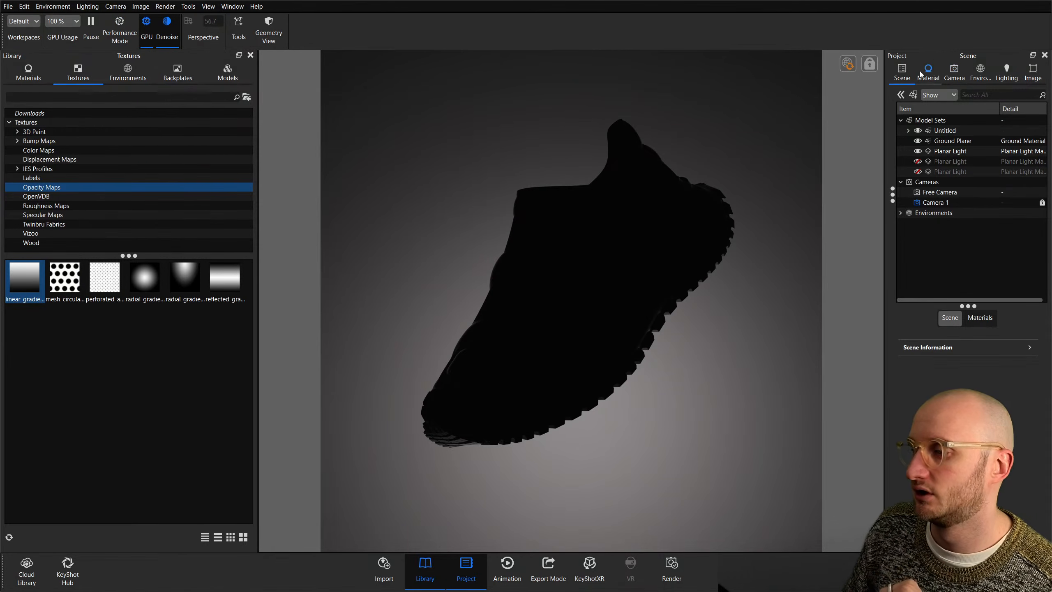
Add a fourth planar light in Light Positioning, aim its highlight at the sole edge, and orbit it to beneath the shoe.
{"action": "key", "text": "ctrl+l"}
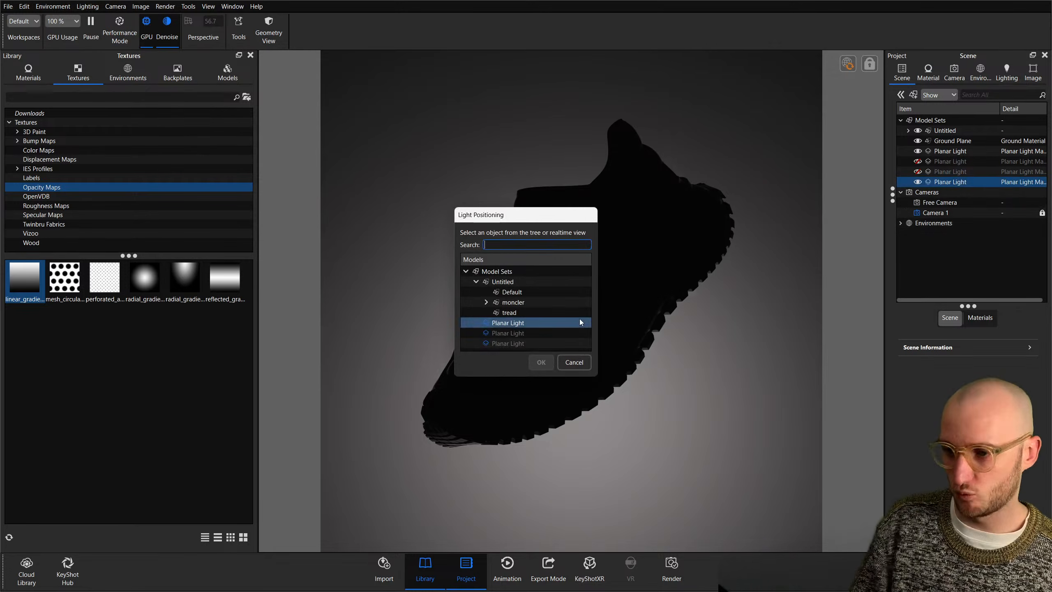
{"action": "scroll", "coordinate": [522, 327], "scroll_direction": "down", "scroll_amount": 2}
{"action": "left_click", "coordinate": [508, 335]}
{"action": "left_click", "coordinate": [541, 362]}
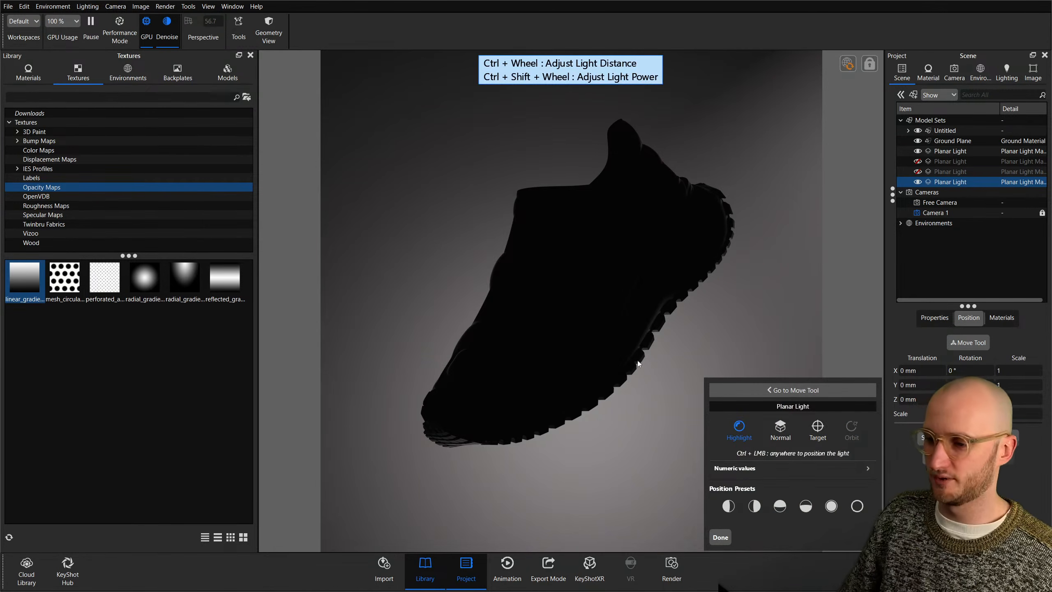
{"action": "left_click", "coordinate": [641, 355]}
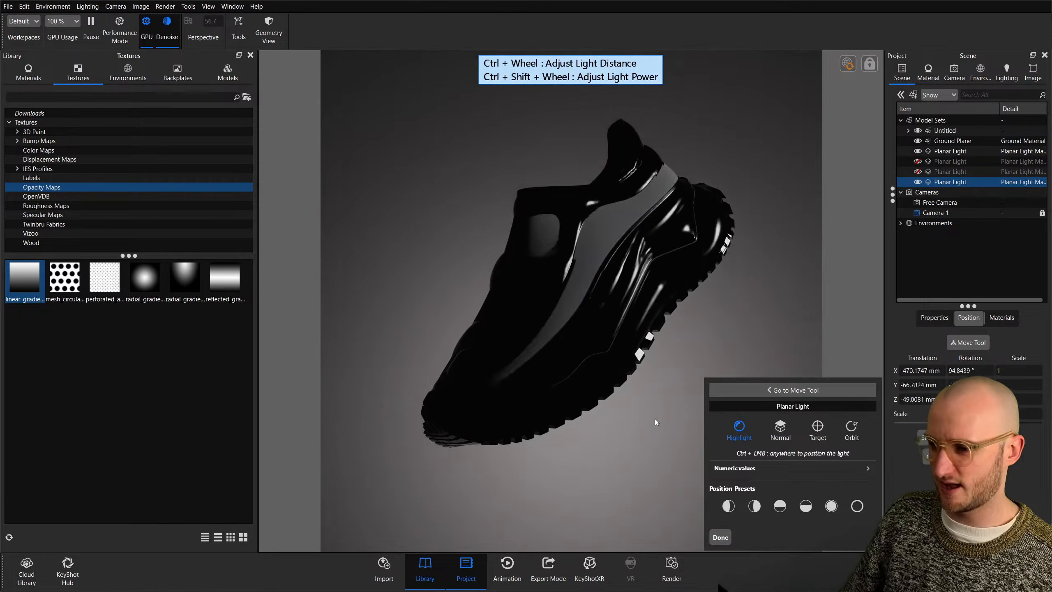
{"action": "left_click", "coordinate": [851, 427]}
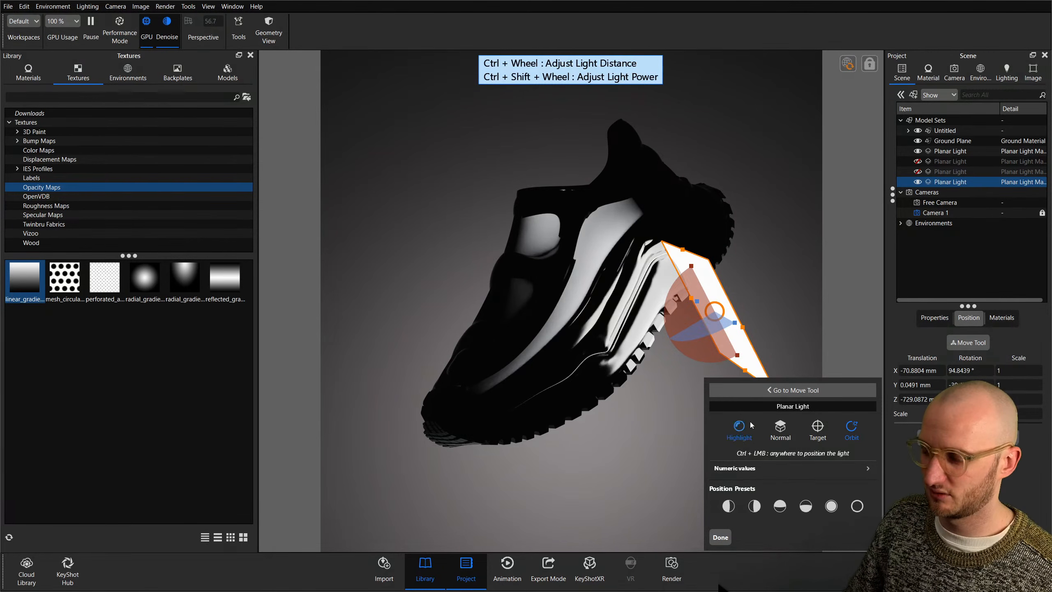
{"action": "left_click_drag", "start_coordinate": [651, 377], "coordinate": [616, 299]}
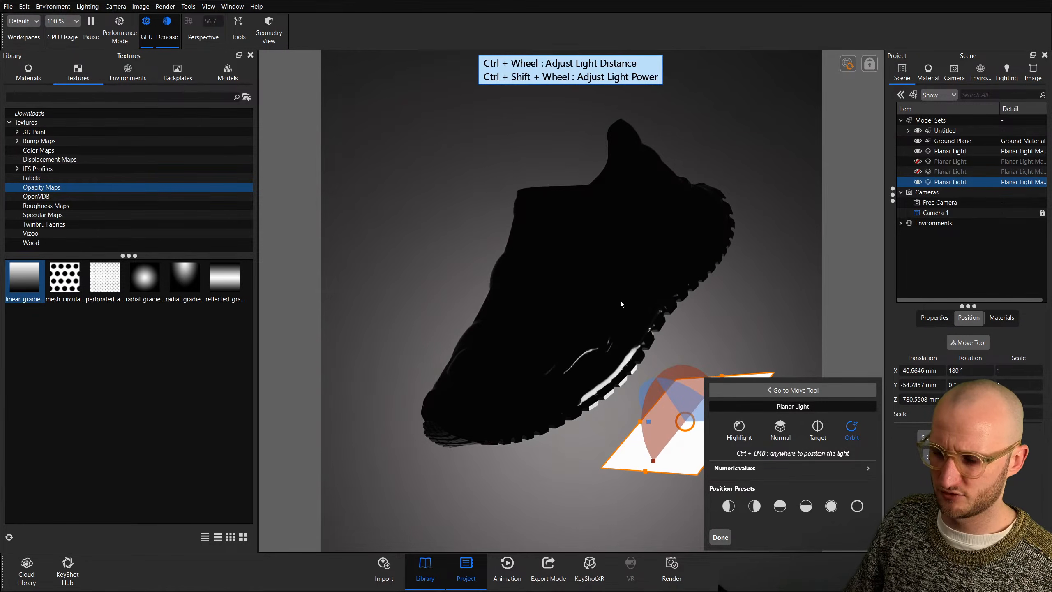
Move the new planar light about 51 mm along X beneath the sole with the Move Tool.
{"action": "left_click", "coordinate": [853, 390]}
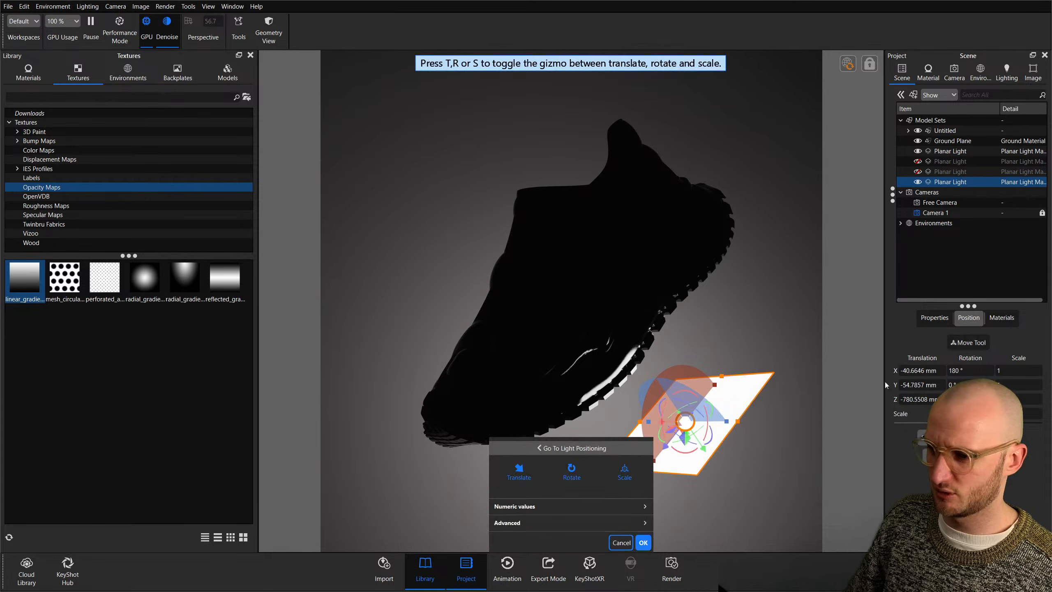
{"action": "left_click", "coordinate": [660, 423]}
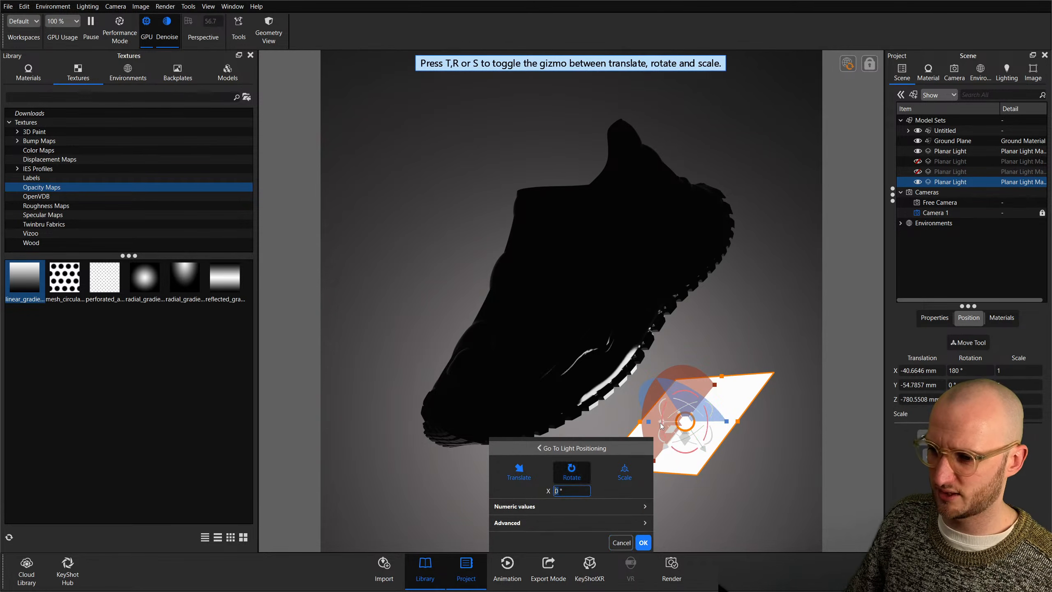
{"action": "left_click_drag", "start_coordinate": [668, 422], "coordinate": [343, 435]}
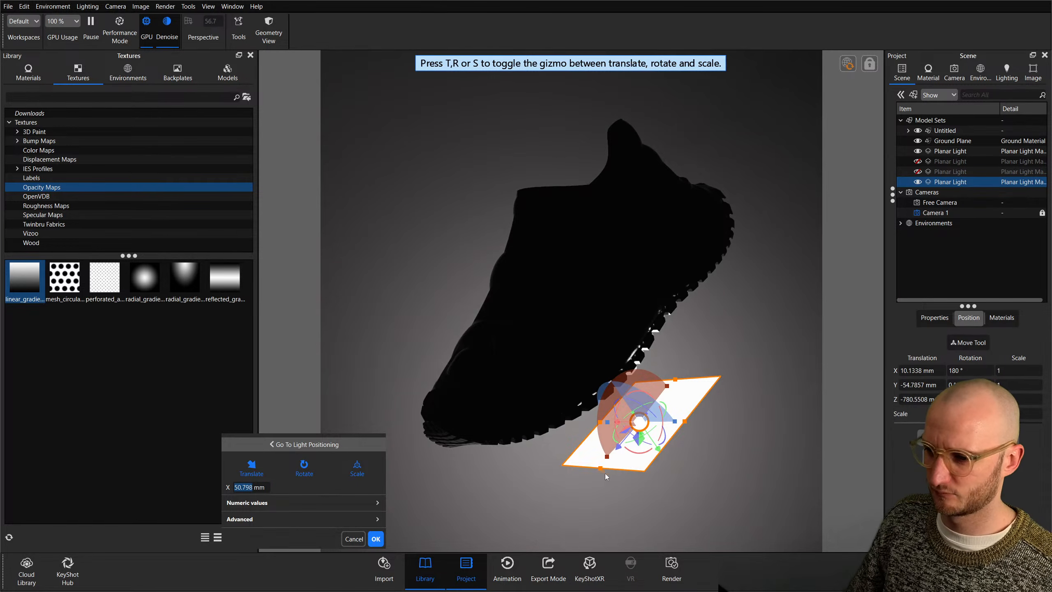
Stretch the new light into a strip about 205 mm wide and 916 mm high, and shift it about 15 mm along X.
{"action": "left_click_drag", "start_coordinate": [579, 492], "coordinate": [739, 421]}
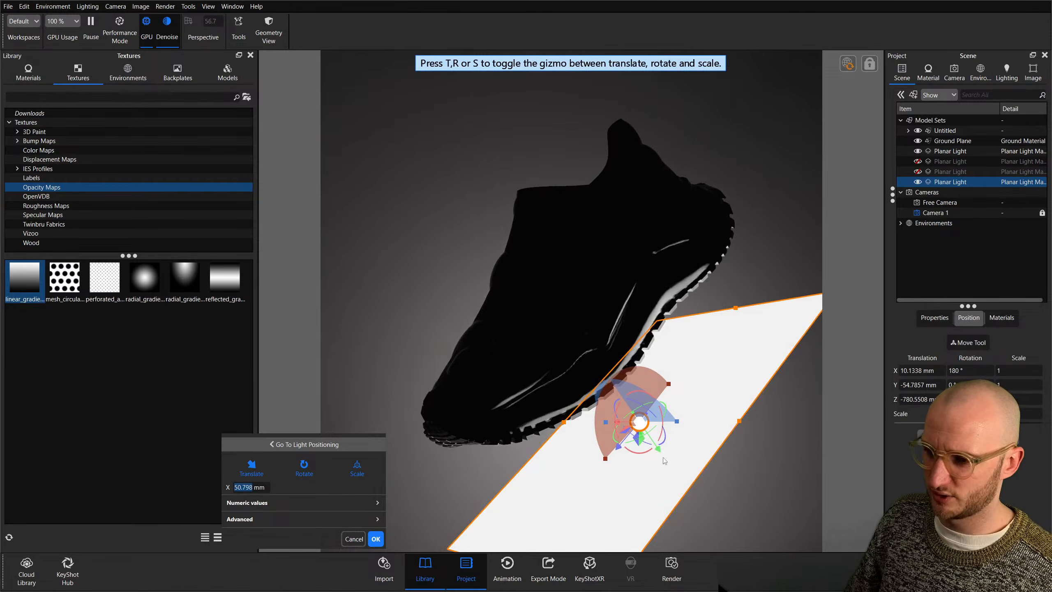
{"action": "left_click_drag", "start_coordinate": [738, 307], "coordinate": [852, 88]}
{"action": "left_click_drag", "start_coordinate": [807, 150], "coordinate": [799, 166]}
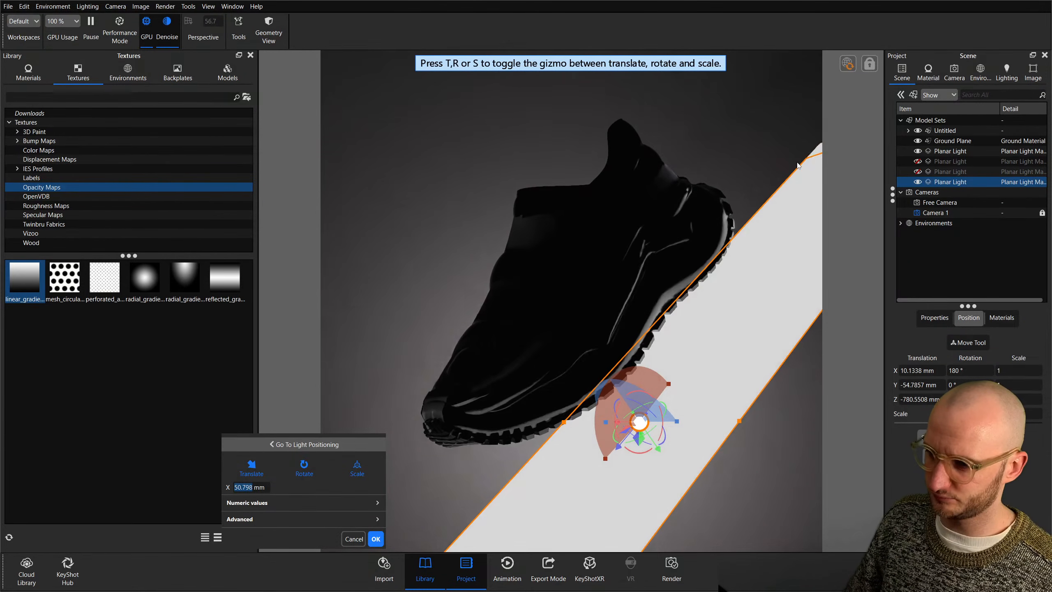
{"action": "left_click_drag", "start_coordinate": [618, 422], "coordinate": [605, 456]}
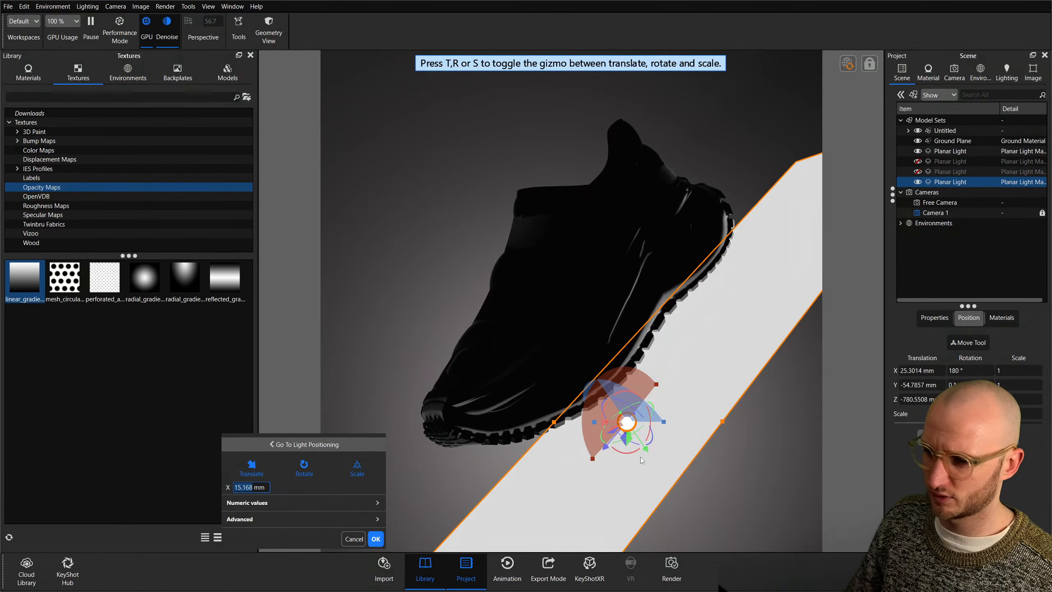
Adjust the strip light's distance in Light Positioning so it sits lower beneath the sole at about -98 mm in Y.
{"action": "left_click", "coordinate": [319, 447]}
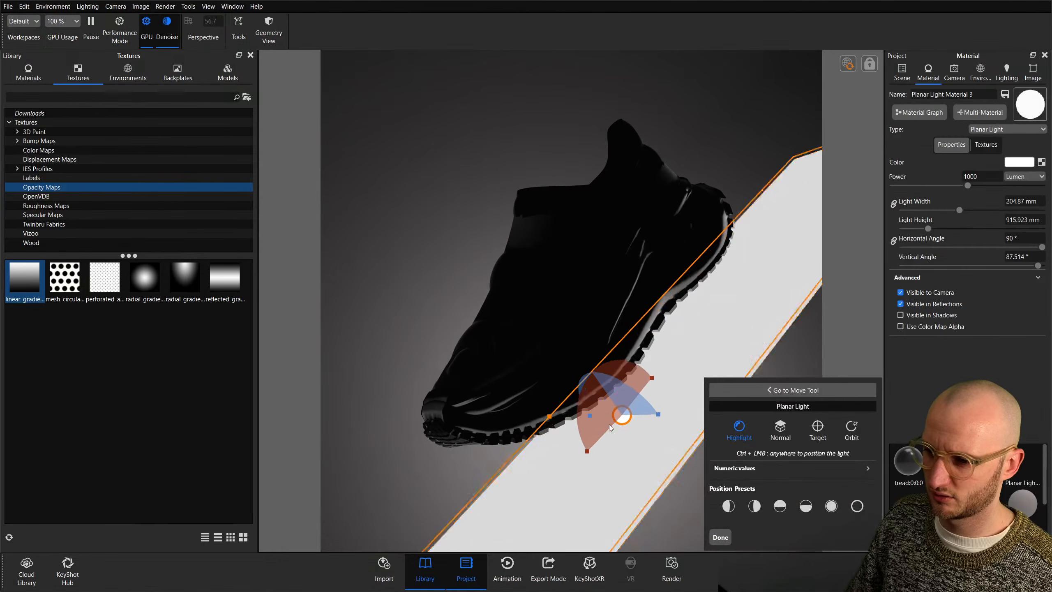
{"action": "left_click_drag", "start_coordinate": [599, 410], "coordinate": [610, 425]}
{"action": "scroll", "coordinate": [610, 425], "scroll_direction": "down", "scroll_amount": 5, "text": "ctrl"}
{"action": "scroll", "coordinate": [610, 425], "scroll_direction": "up", "scroll_amount": 3, "text": "ctrl"}
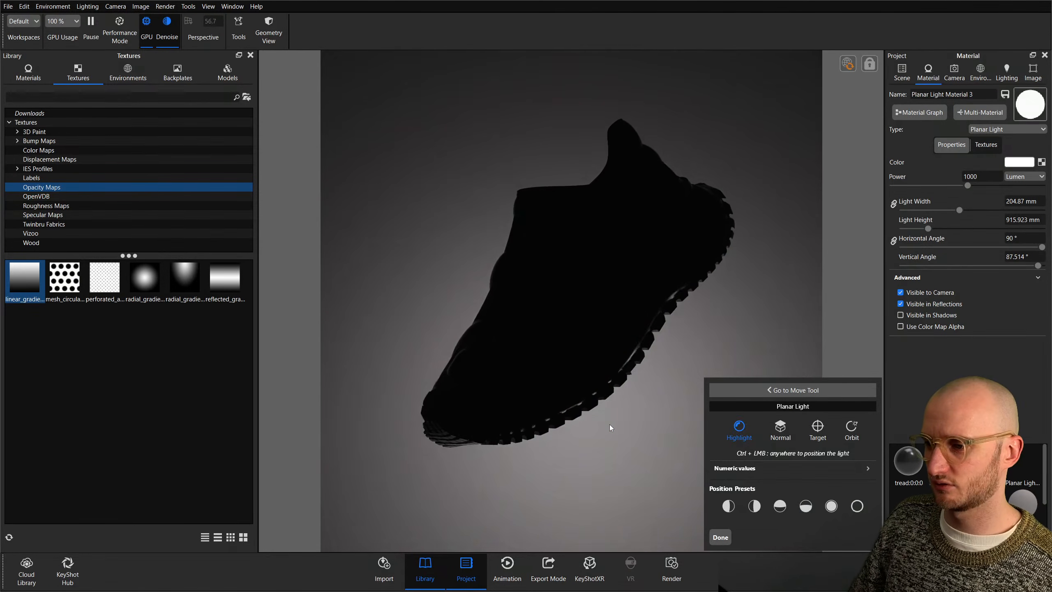
{"action": "scroll", "coordinate": [610, 424], "scroll_direction": "up", "scroll_amount": 5, "text": "ctrl"}
{"action": "scroll", "coordinate": [610, 425], "scroll_direction": "down", "scroll_amount": 2, "text": "ctrl"}
{"action": "scroll", "coordinate": [610, 425], "scroll_direction": "up", "scroll_amount": 3, "text": "ctrl"}
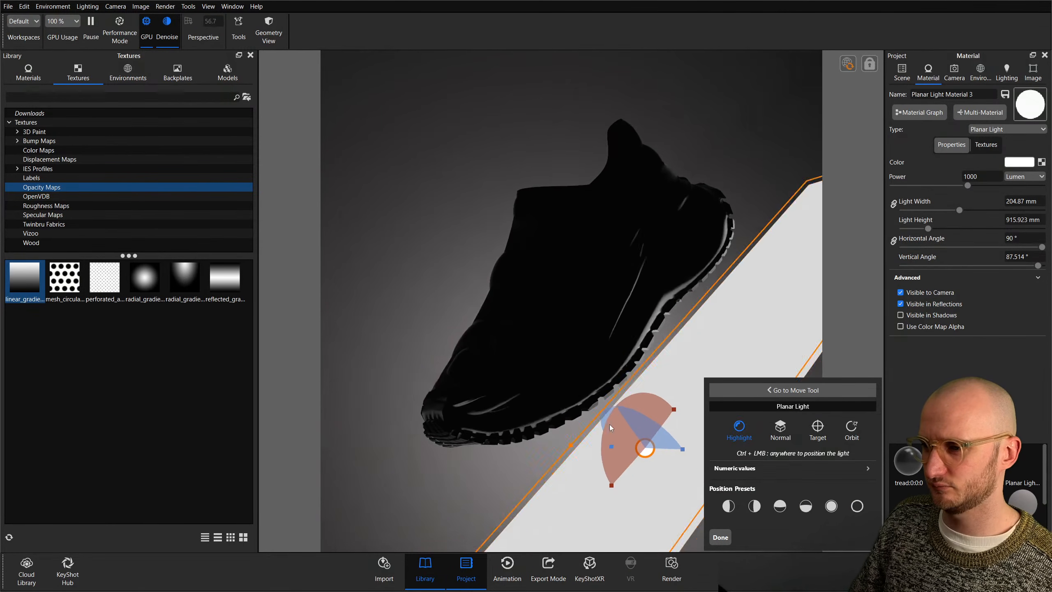
{"action": "left_click", "coordinate": [720, 537]}
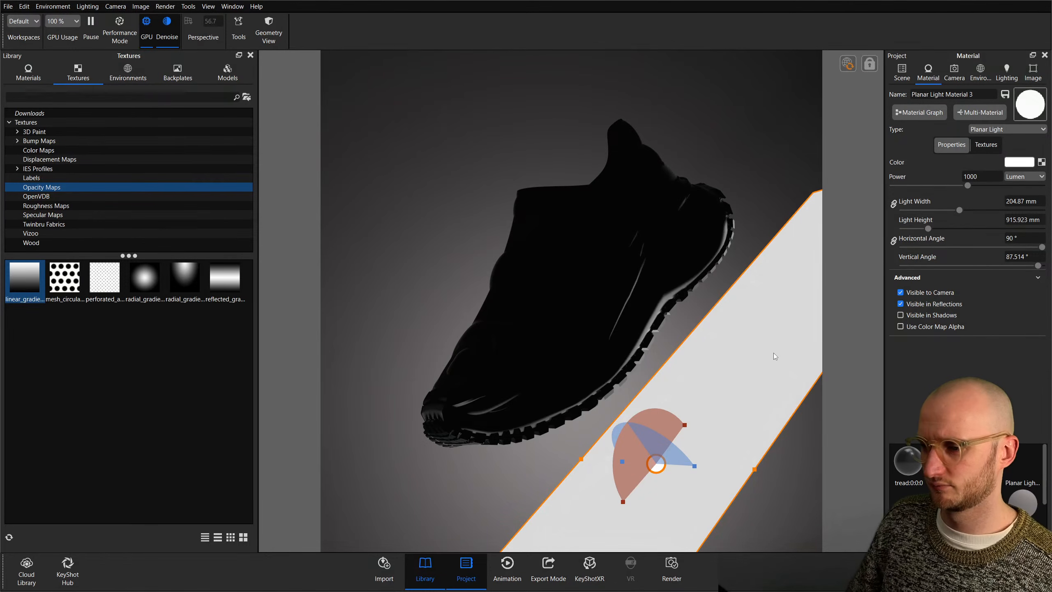
Rotate the strip light about 9° around Z and widen it beneath the shoe.
{"action": "left_click", "coordinate": [902, 72]}
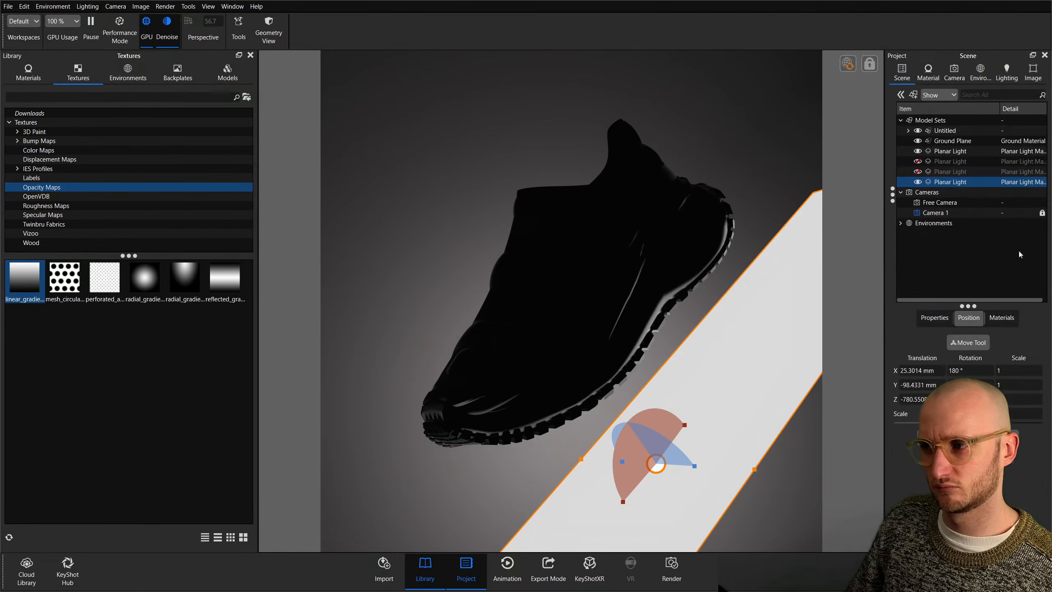
{"action": "left_click", "coordinate": [969, 342]}
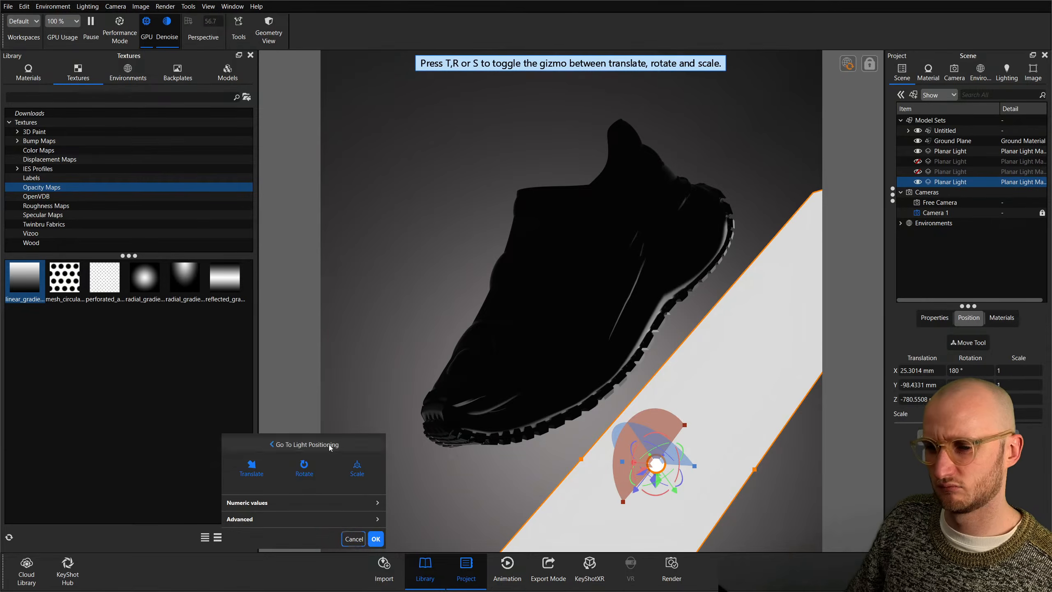
{"action": "left_click", "coordinate": [315, 445]}
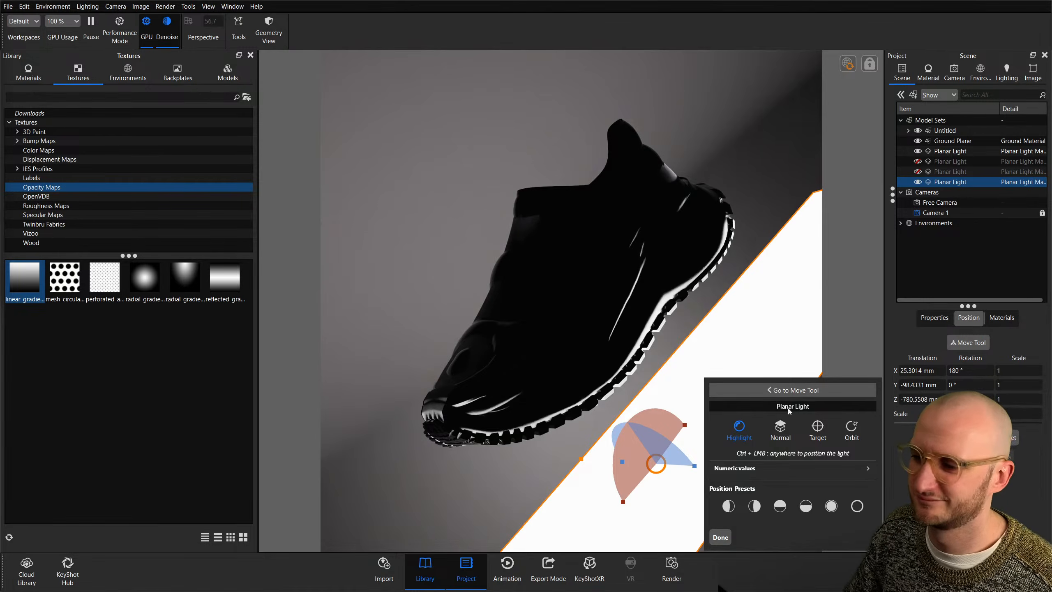
{"action": "left_click", "coordinate": [793, 390]}
{"action": "left_click_drag", "start_coordinate": [675, 456], "coordinate": [631, 446]}
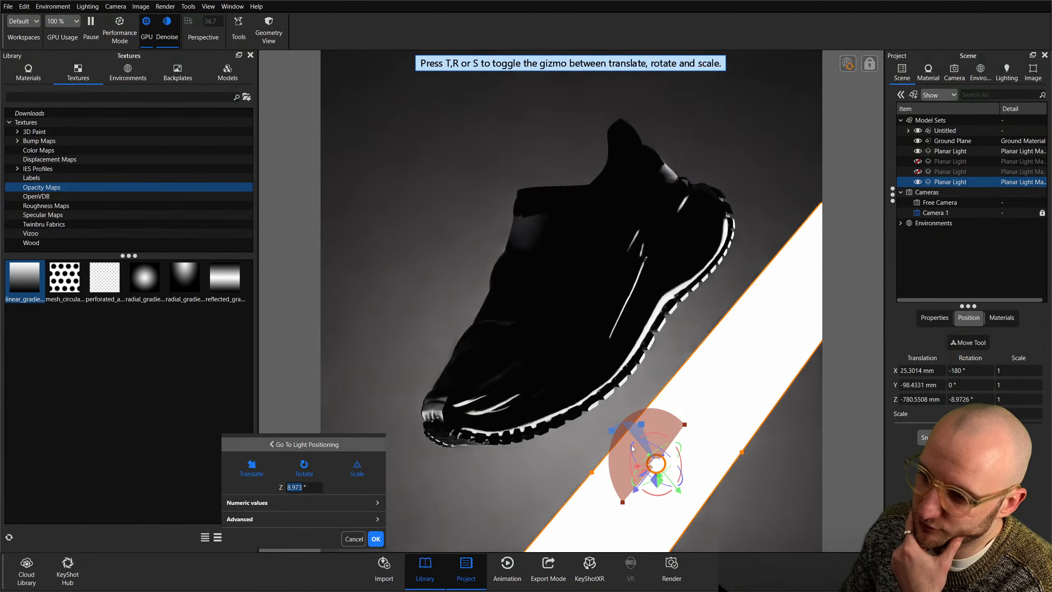
{"action": "left_click", "coordinate": [376, 538]}
{"action": "left_click_drag", "start_coordinate": [741, 452], "coordinate": [813, 443]}
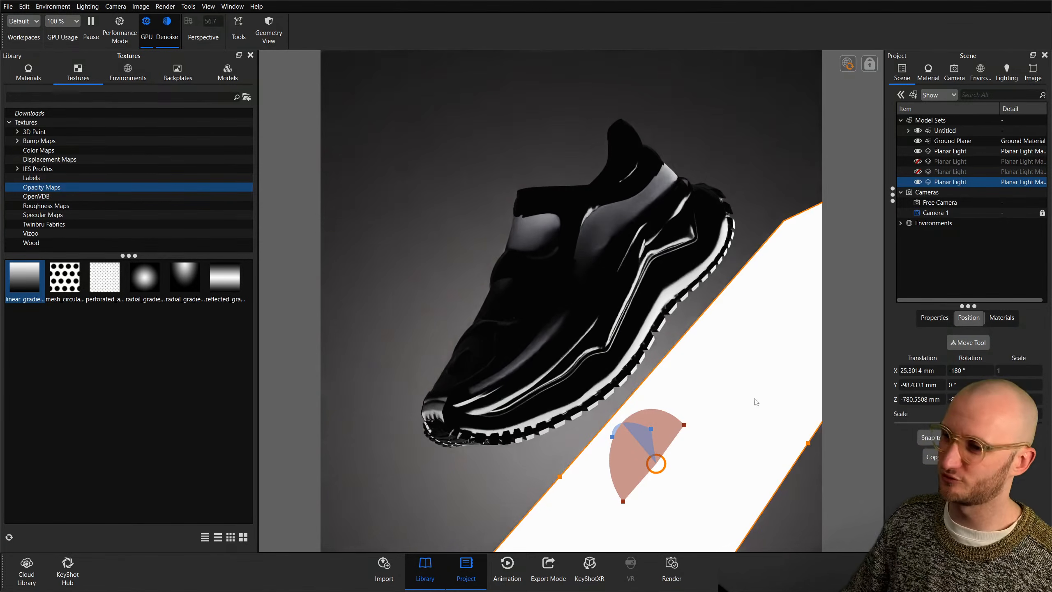
Turn off camera visibility for the strip light's material beneath the sole.
{"action": "double_click", "coordinate": [941, 183]}
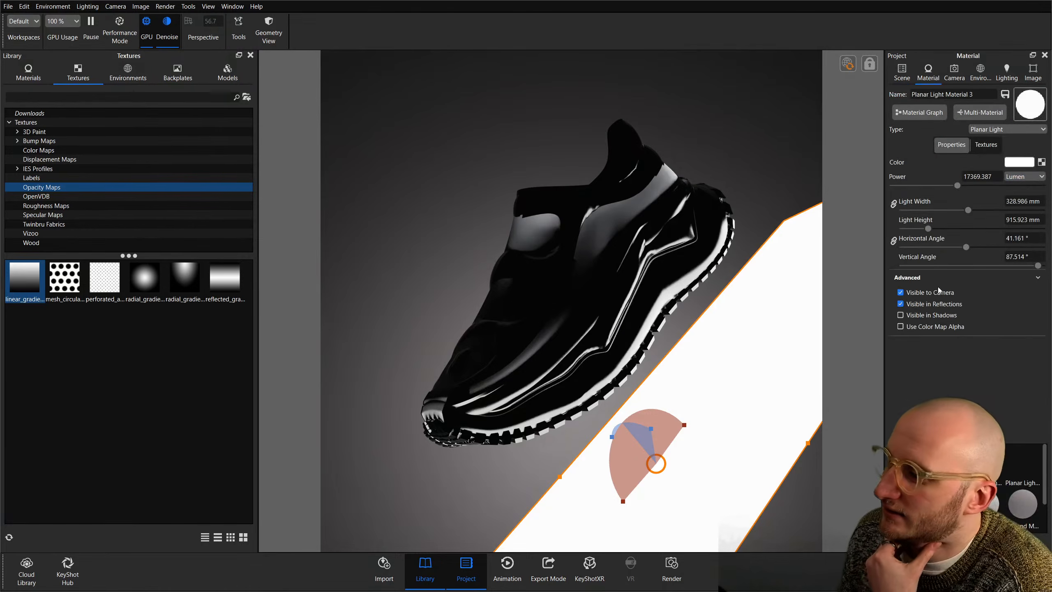
{"action": "left_click", "coordinate": [925, 292]}
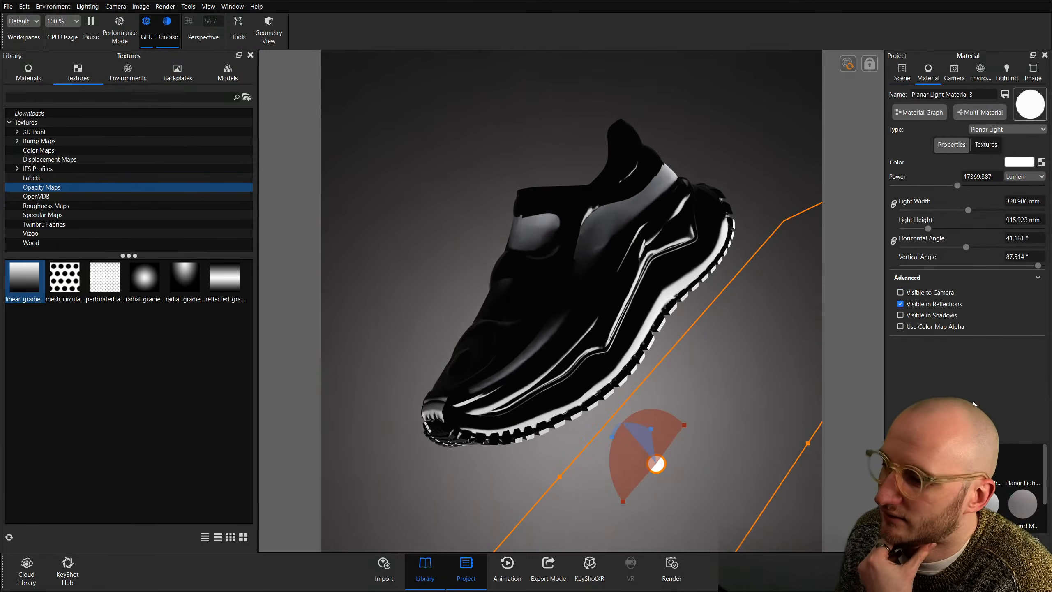
Try a roughness of 0.2 and a grey specular colour on the shoe's plastic material, and undo both changes.
{"action": "double_click", "coordinate": [665, 247]}
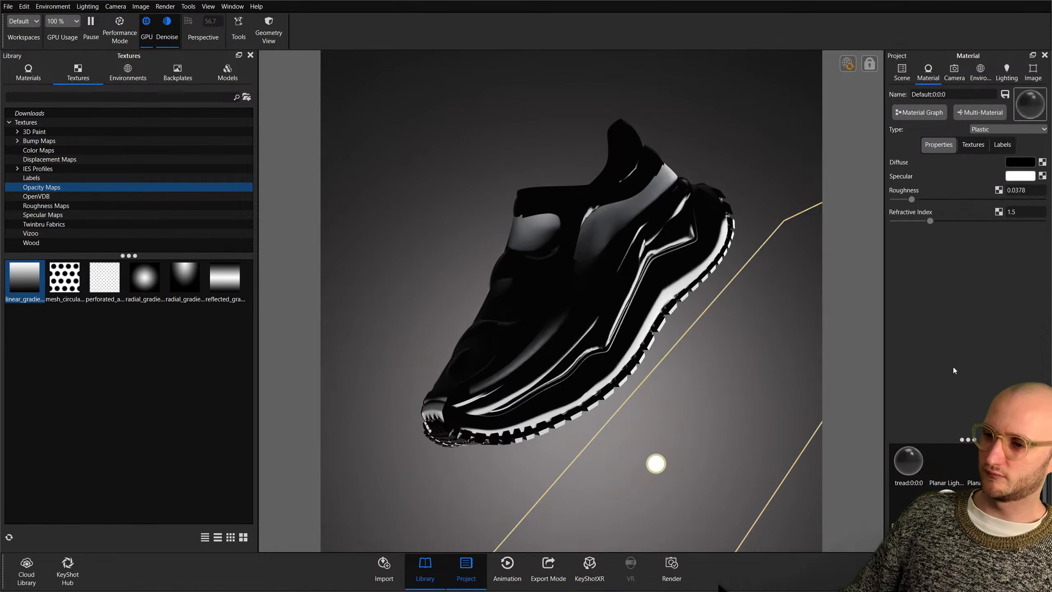
{"action": "left_click", "coordinate": [913, 200]}
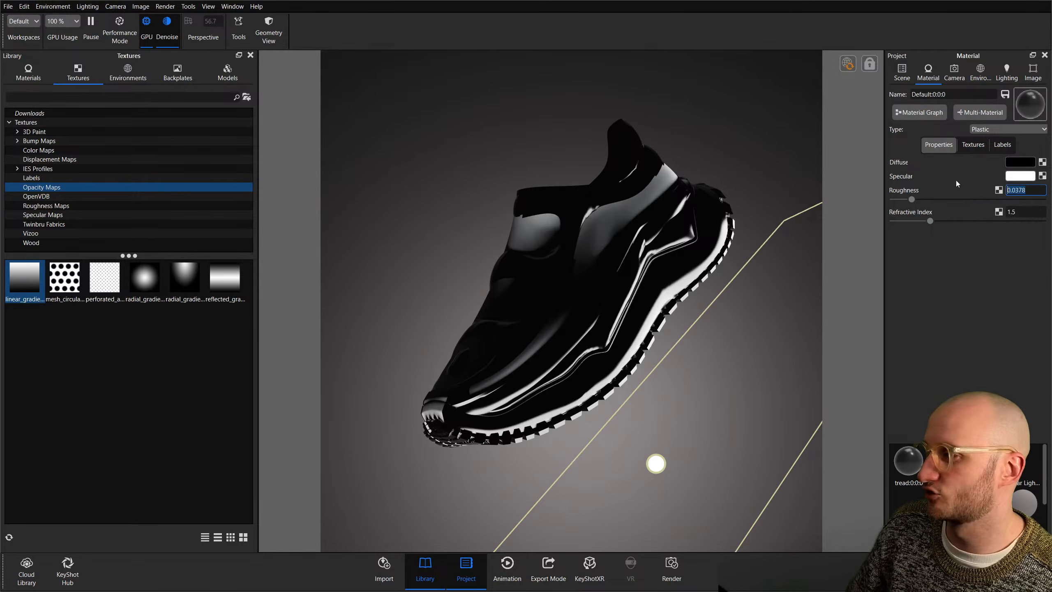
{"action": "type", "text": "0.2"}
{"action": "key", "text": "Return"}
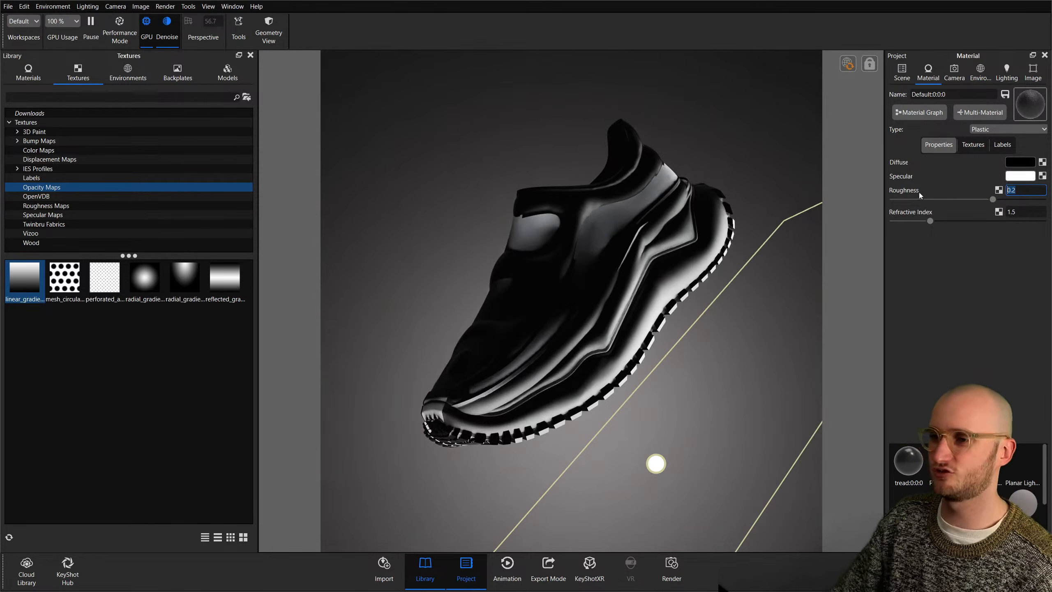
{"action": "left_click", "coordinate": [1020, 176]}
{"action": "left_click_drag", "start_coordinate": [924, 323], "coordinate": [897, 320]}
{"action": "left_click", "coordinate": [1041, 190]}
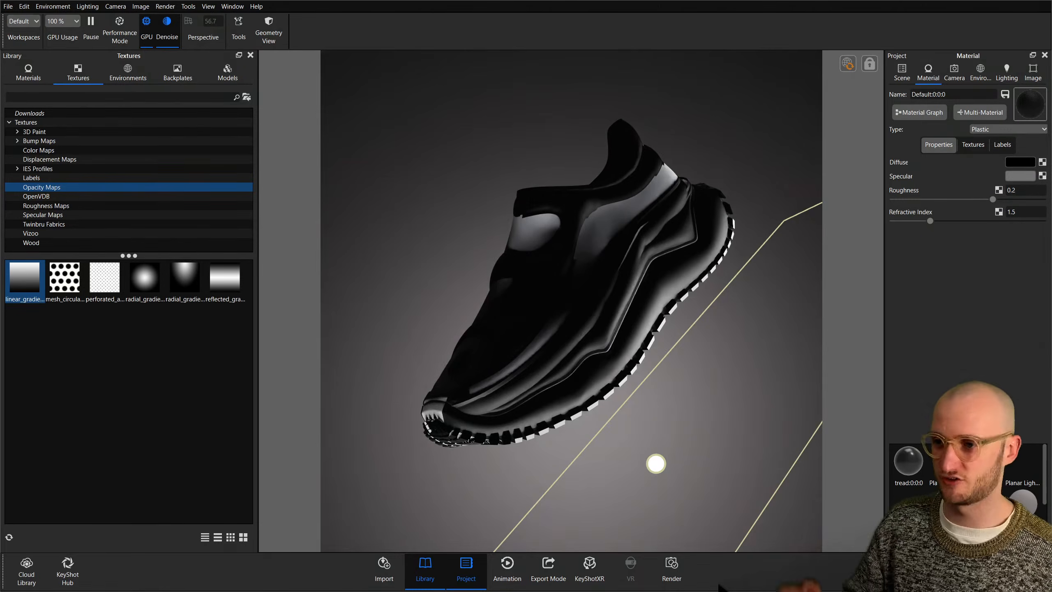
{"action": "key", "text": "ctrl+z"}
{"action": "key", "text": "ctrl+z"}
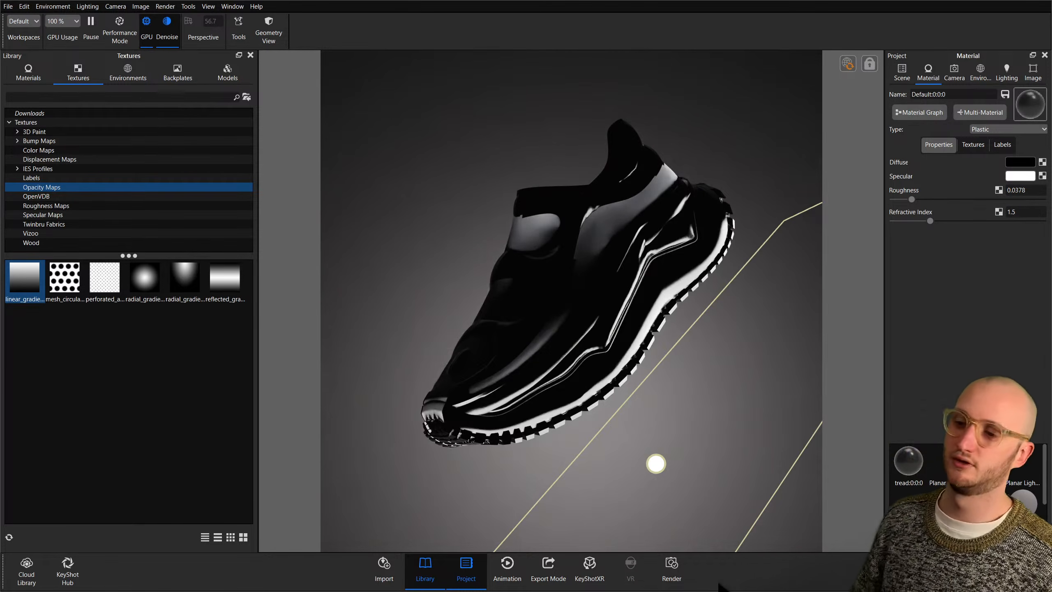
Hide the strip light and toggle the other planar lights to examine the second planar light's effect on the shoe by itself.
{"action": "left_click", "coordinate": [894, 77]}
{"action": "left_click", "coordinate": [916, 181]}
{"action": "left_click", "coordinate": [916, 173]}
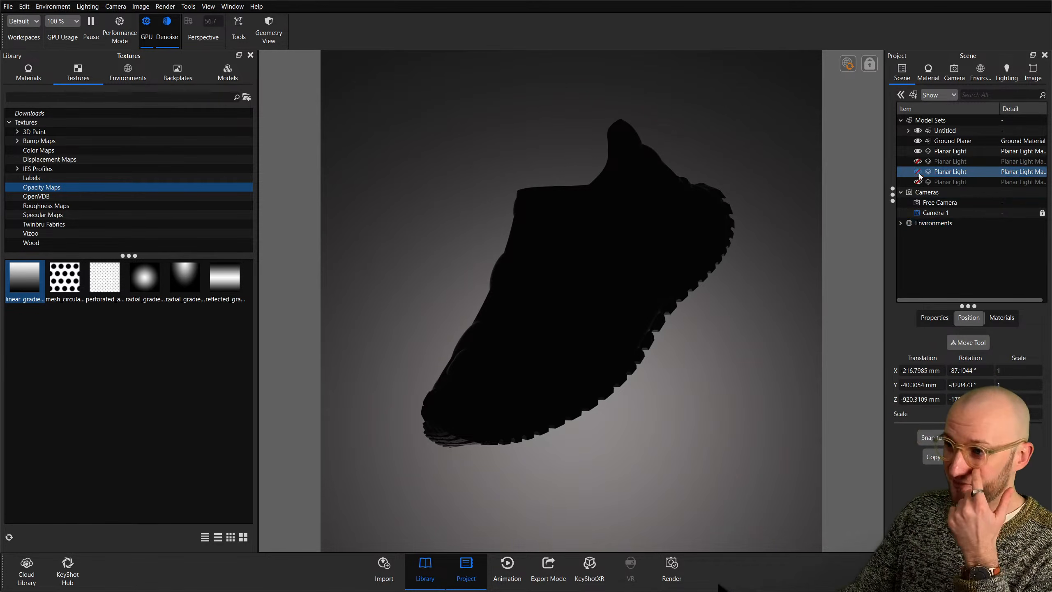
{"action": "left_click", "coordinate": [919, 172]}
{"action": "left_click", "coordinate": [918, 172]}
{"action": "left_click", "coordinate": [918, 162]}
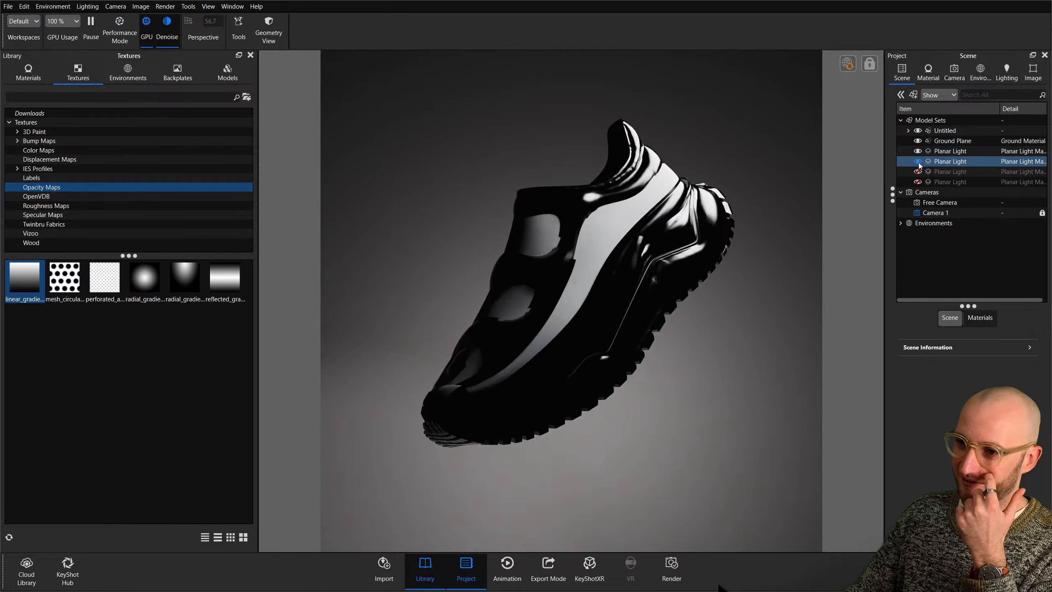
Compare the remaining planar lights one by one, and leave the third and fourth shown with the second hidden.
{"action": "left_click", "coordinate": [916, 182]}
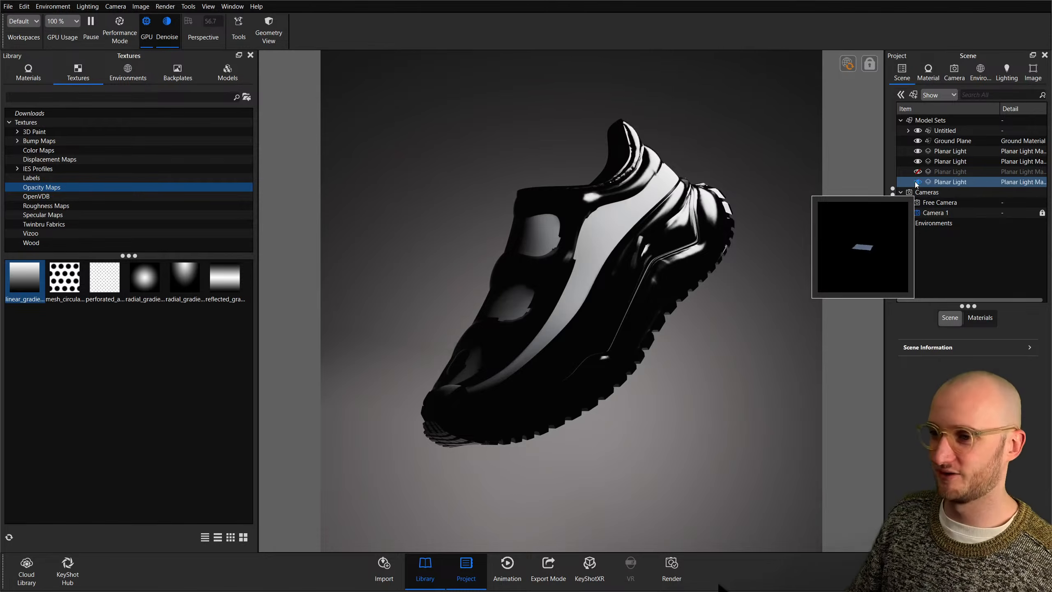
{"action": "left_click", "coordinate": [916, 182]}
{"action": "left_click", "coordinate": [919, 172]}
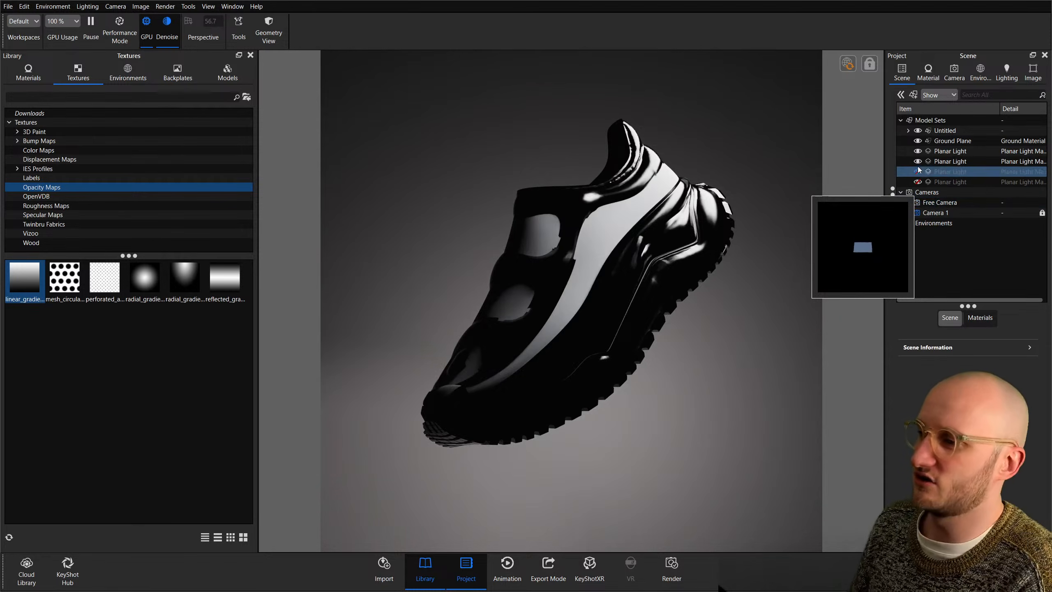
{"action": "left_click", "coordinate": [917, 161]}
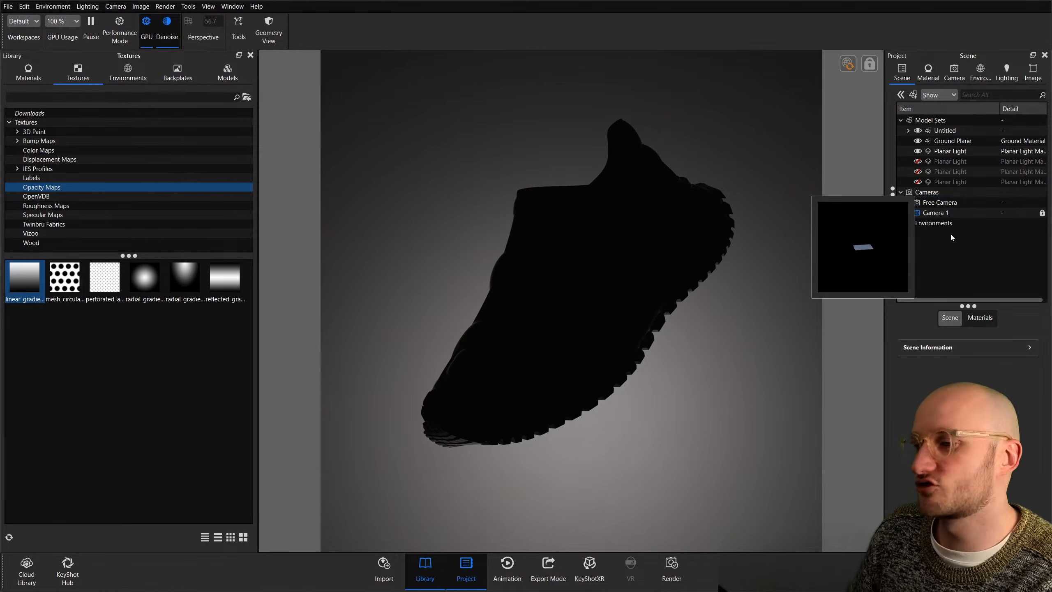
{"action": "left_click", "coordinate": [920, 182]}
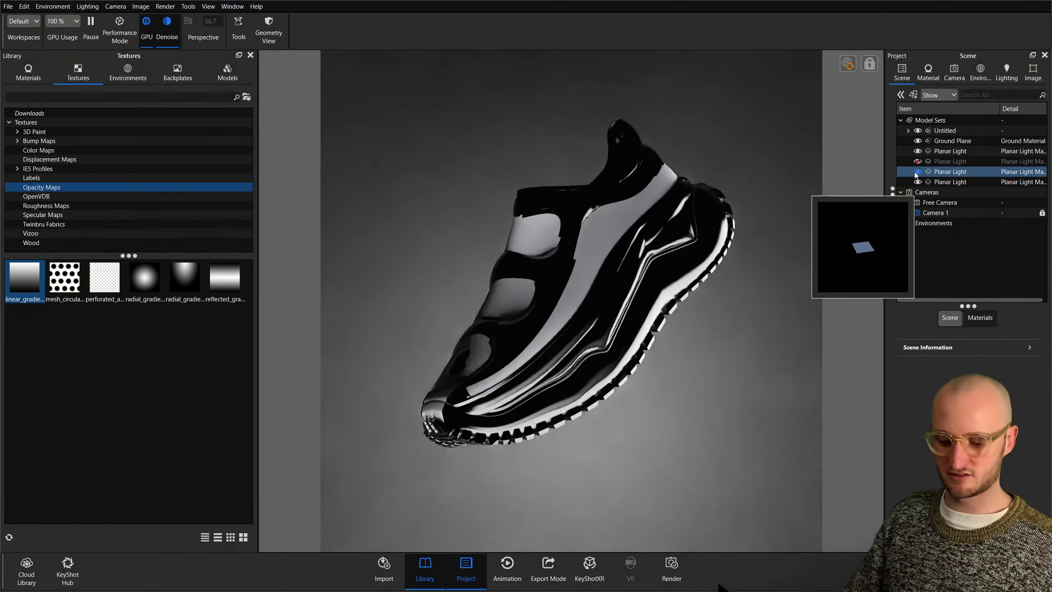
Open the Danny Chair scene from the Desktop and clear the workspace of the log window and the texture library.
{"action": "left_click", "coordinate": [7, 7]}
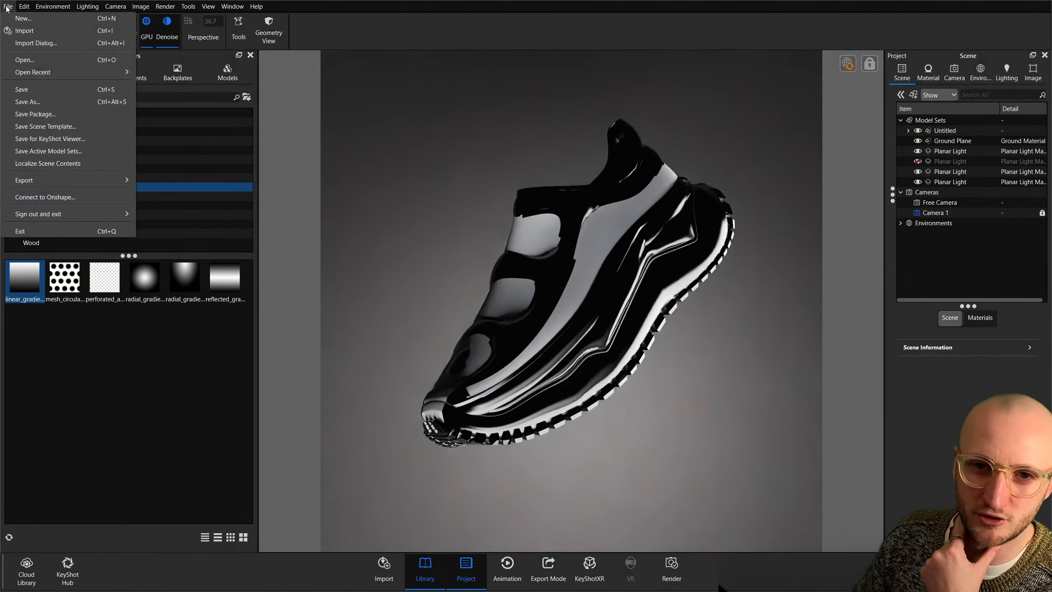
{"action": "left_click", "coordinate": [29, 59]}
{"action": "left_click", "coordinate": [500, 348]}
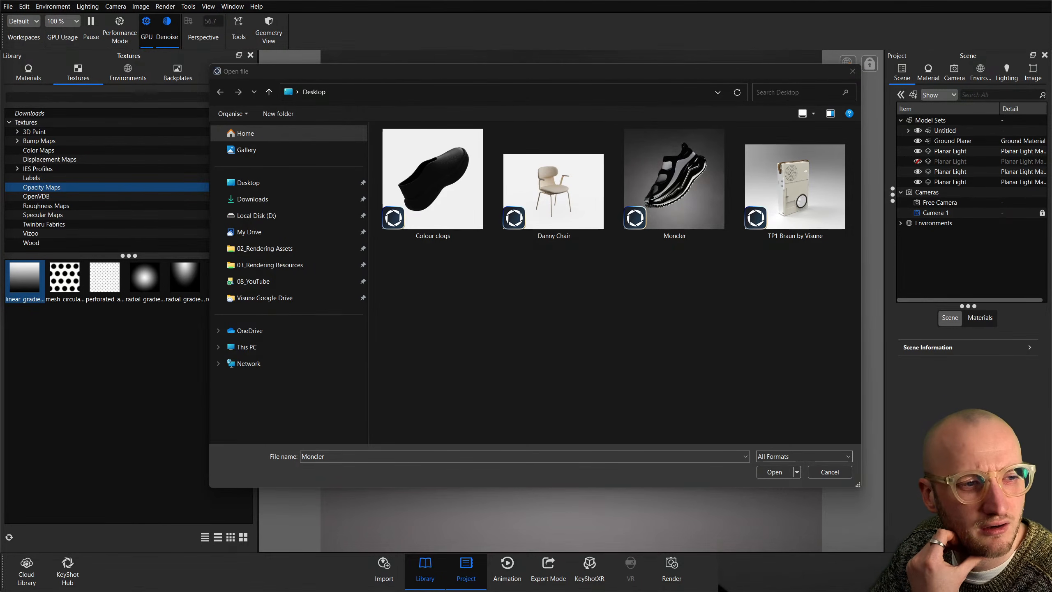
{"action": "left_click", "coordinate": [629, 352]}
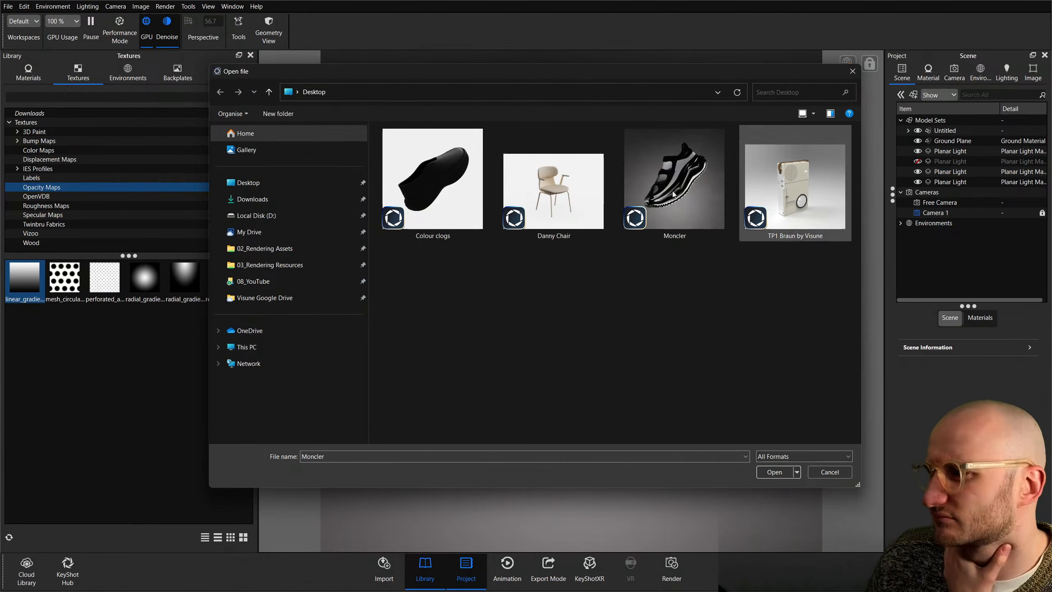
{"action": "key", "text": "Escape"}
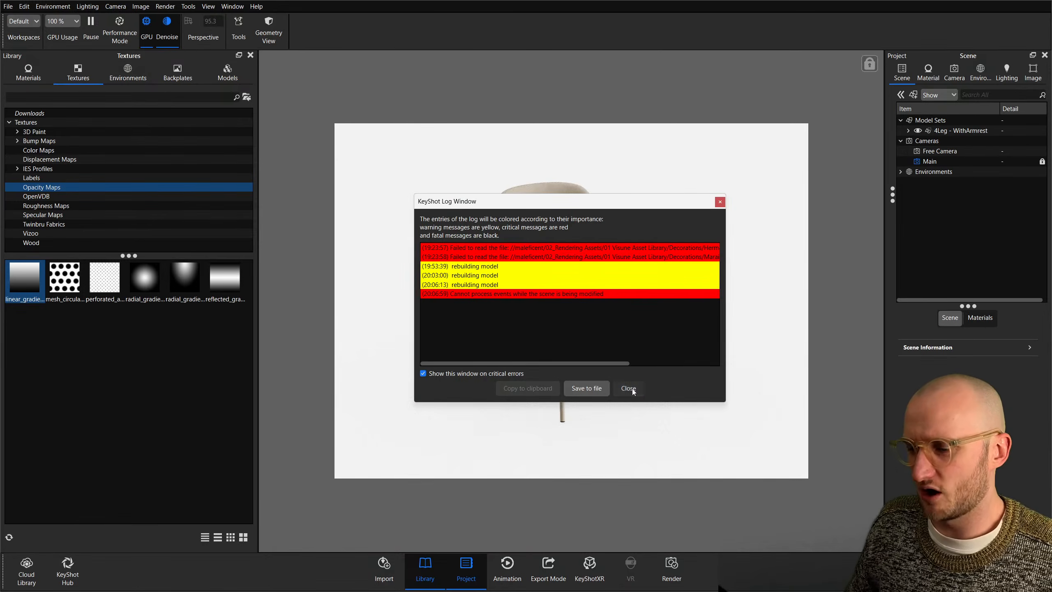
{"action": "left_click", "coordinate": [632, 389]}
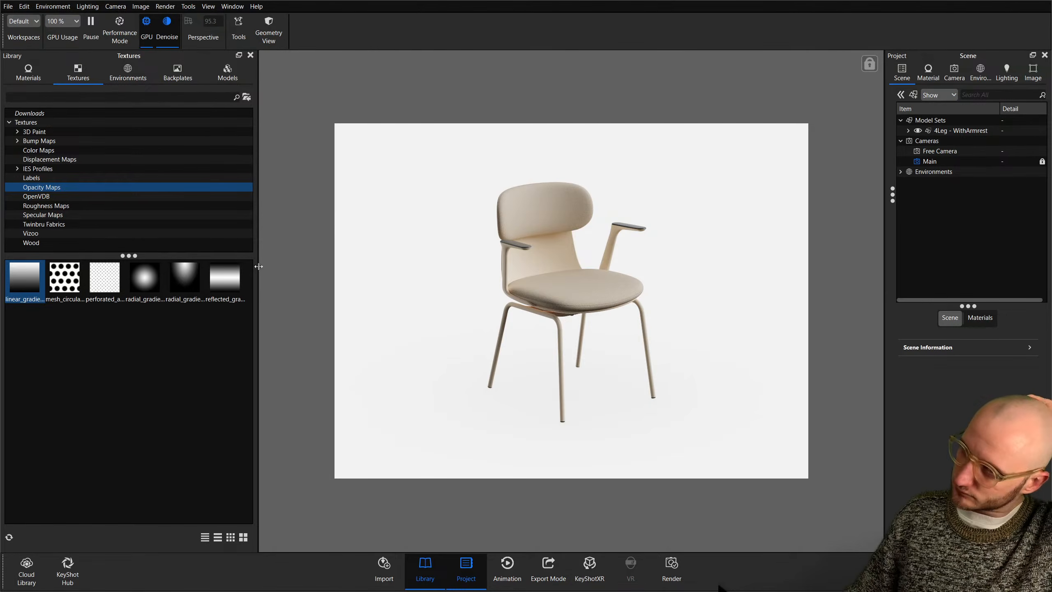
{"action": "left_click_drag", "start_coordinate": [257, 269], "coordinate": [250, 265]}
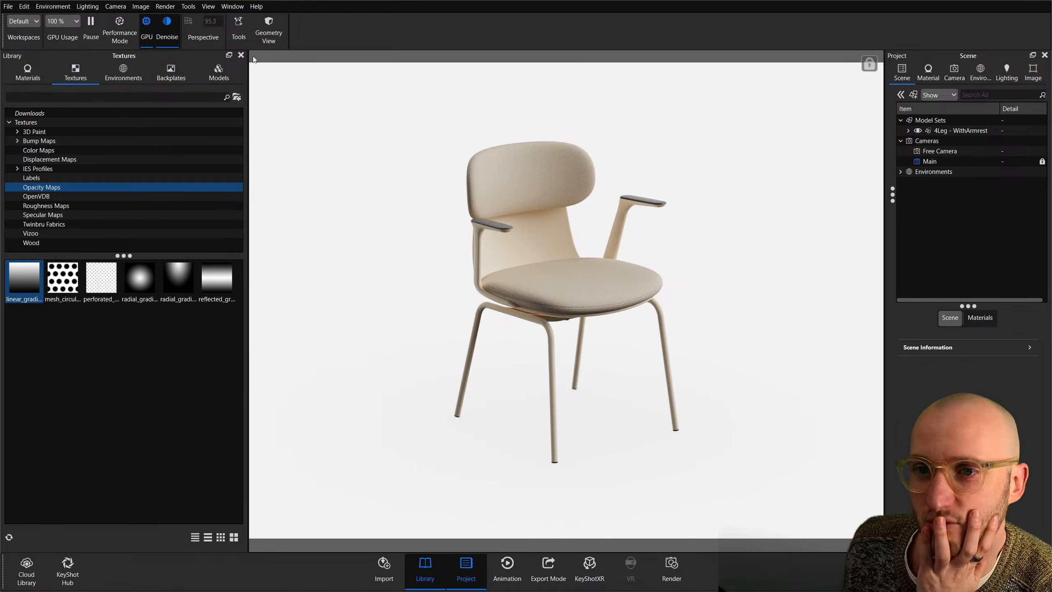
{"action": "left_click", "coordinate": [241, 55]}
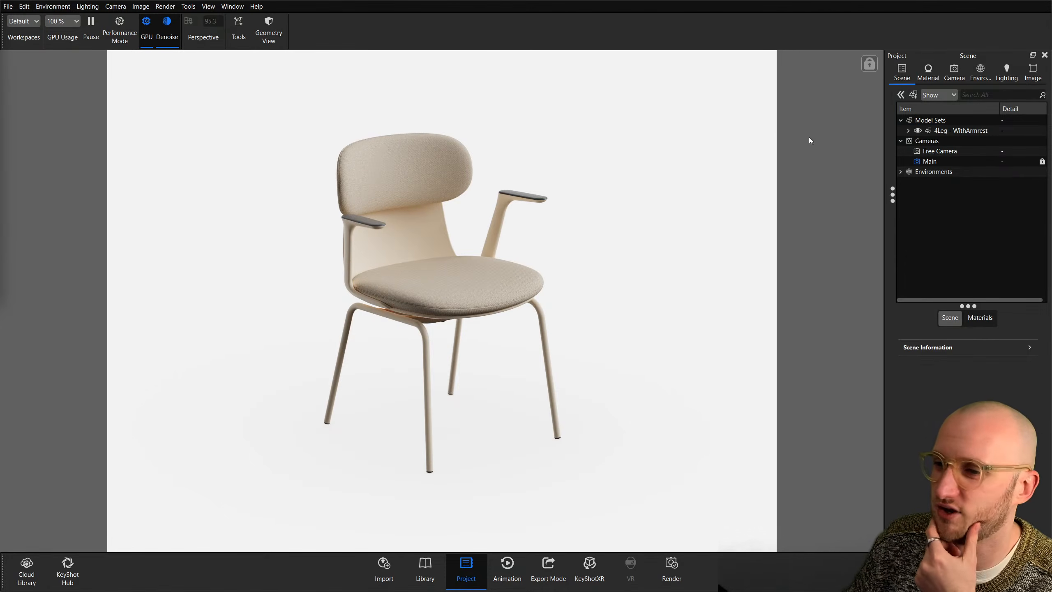
Disable both Feature Pins in the chair's HDRI environment and select the Backdrop (Behind Product) pin.
{"action": "left_click", "coordinate": [987, 71]}
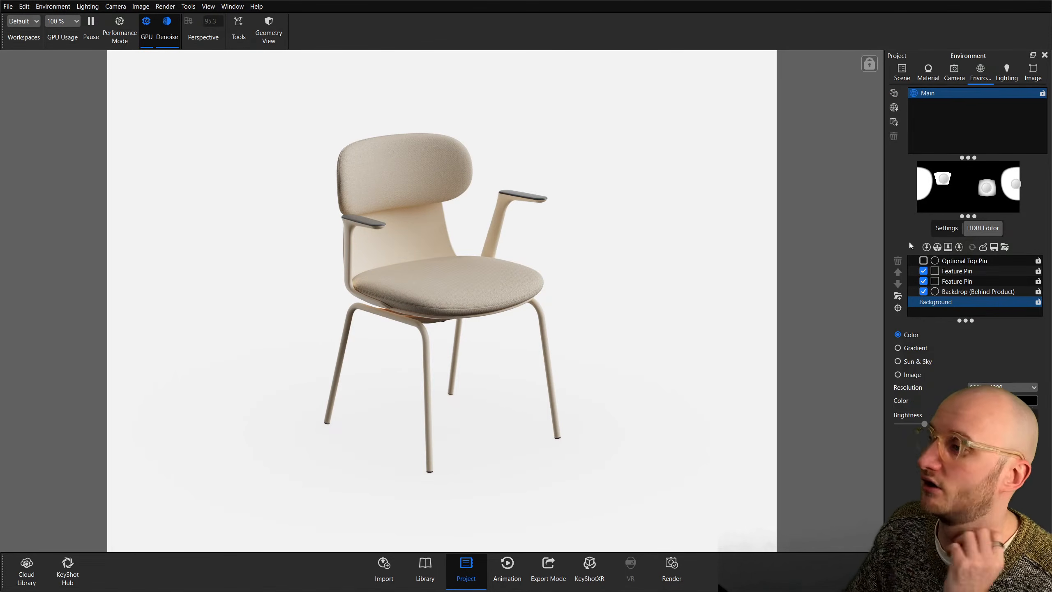
{"action": "left_click", "coordinate": [924, 271]}
{"action": "left_click", "coordinate": [924, 282]}
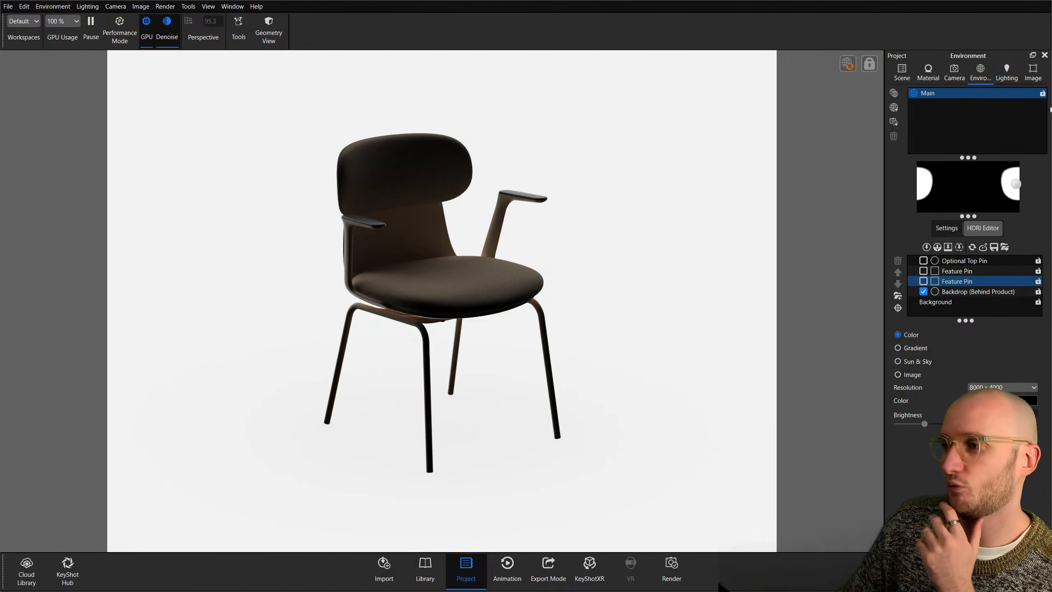
{"action": "left_click_drag", "start_coordinate": [1016, 184], "coordinate": [1017, 188]}
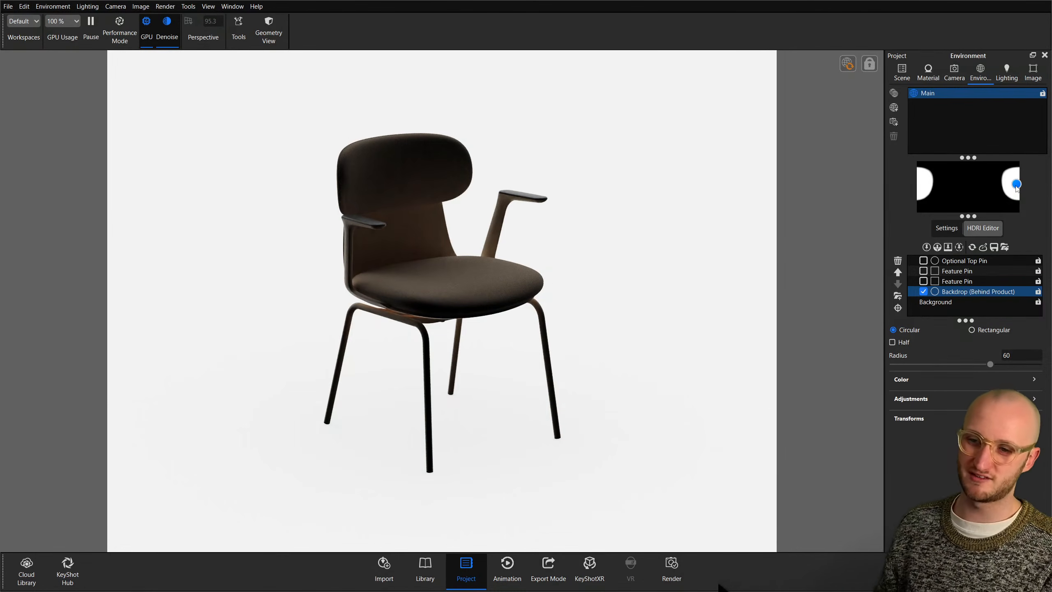
Switch to the Free Camera and examine the chair's seat and armrests up close under the backdrop light alone.
{"action": "left_click", "coordinate": [954, 71]}
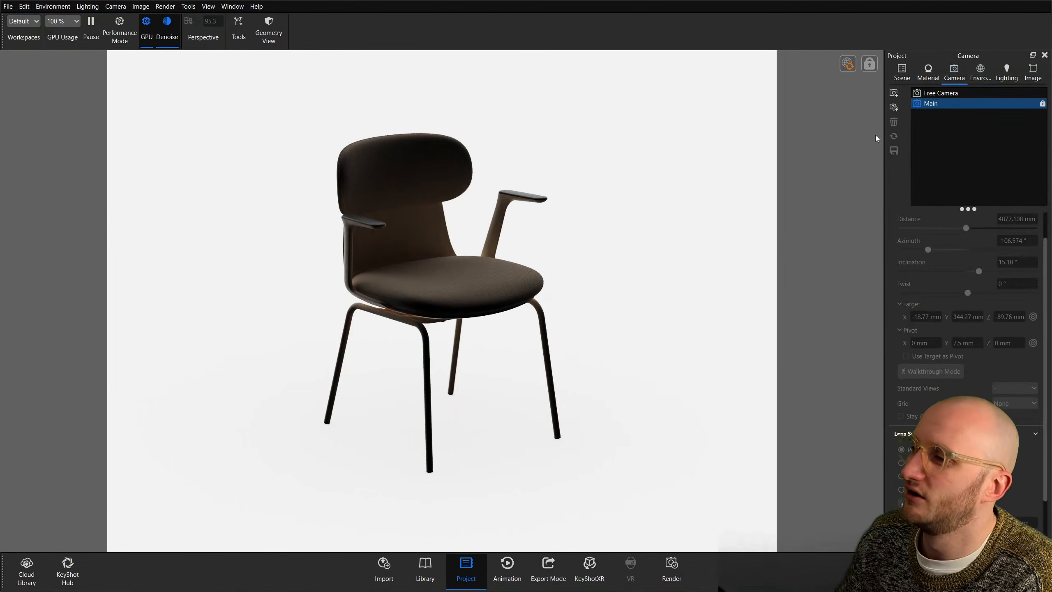
{"action": "left_click", "coordinate": [938, 92]}
{"action": "scroll", "coordinate": [567, 306], "scroll_direction": "up", "scroll_amount": 5}
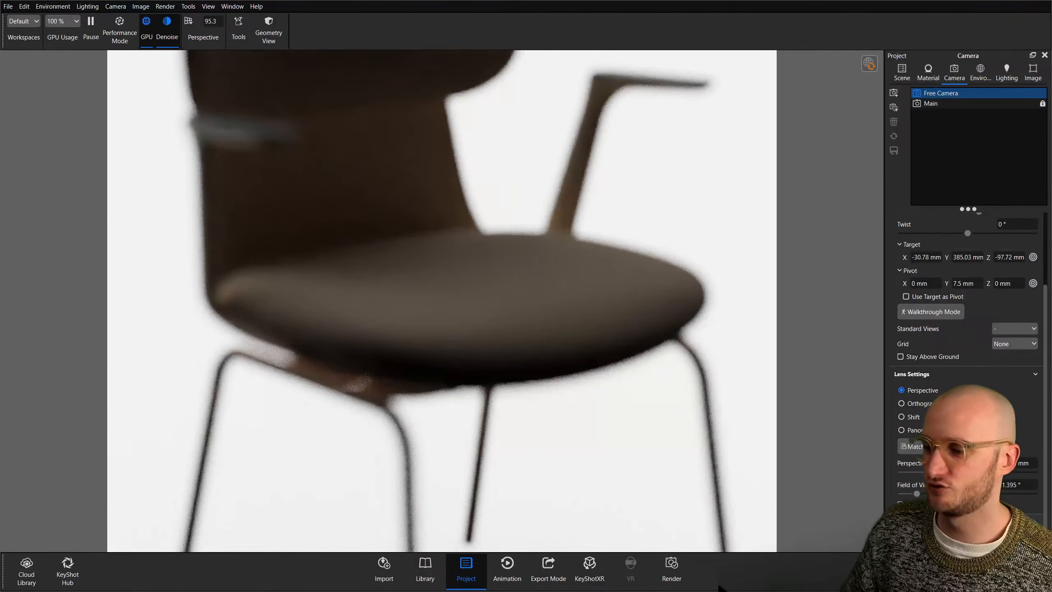
{"action": "middle_click_drag", "start_coordinate": [408, 219], "coordinate": [463, 315]}
{"action": "scroll", "coordinate": [377, 291], "scroll_direction": "up", "scroll_amount": 3}
{"action": "middle_click_drag", "start_coordinate": [377, 291], "coordinate": [357, 171]}
{"action": "scroll", "coordinate": [564, 292], "scroll_direction": "up", "scroll_amount": 3}
{"action": "scroll", "coordinate": [553, 239], "scroll_direction": "down", "scroll_amount": 5}
{"action": "left_click_drag", "start_coordinate": [602, 248], "coordinate": [522, 249]}
{"action": "scroll", "coordinate": [523, 249], "scroll_direction": "up", "scroll_amount": 1}
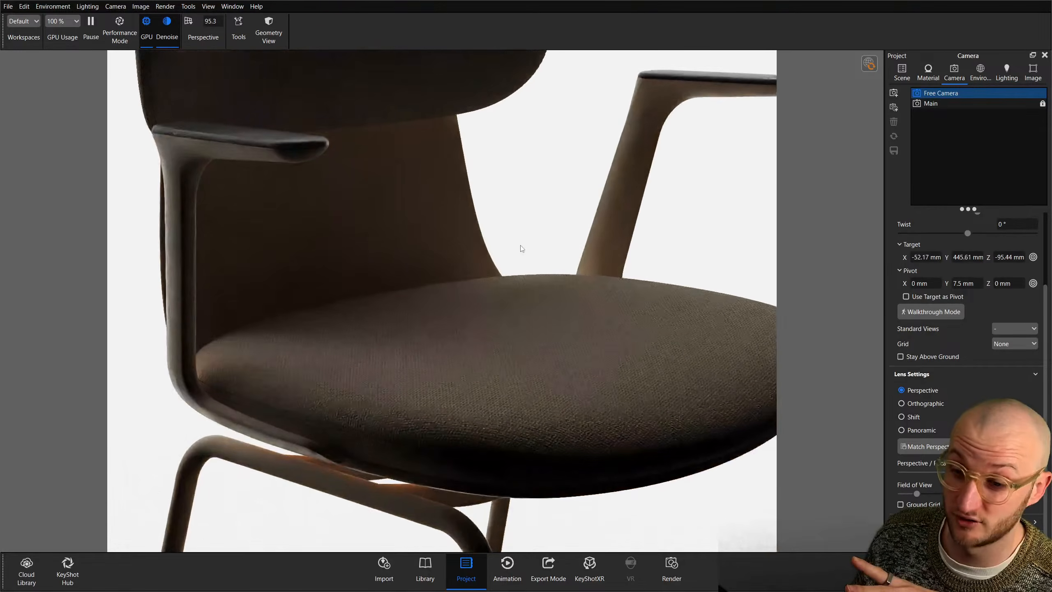
Twist the Free Camera by about 2° and orbit it to an inclination of about 47° above the seat cushion.
{"action": "scroll", "coordinate": [969, 332], "scroll_direction": "up", "scroll_amount": 3}
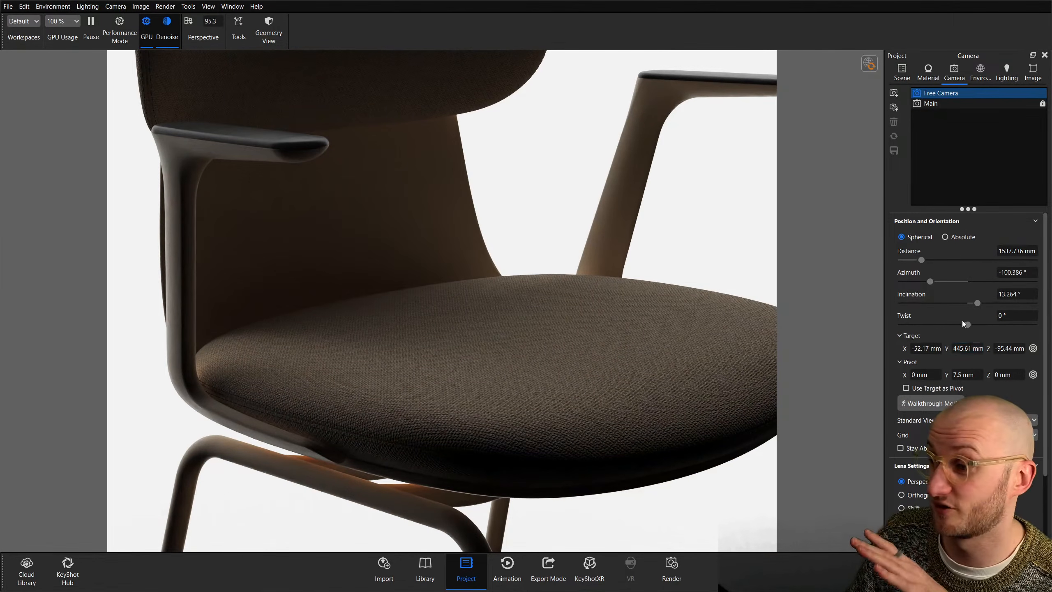
{"action": "mouse_move", "coordinate": [967, 324]}
{"action": "left_mouse_down"}
{"action": "mouse_move", "coordinate": [976, 324]}
{"action": "mouse_move", "coordinate": [955, 322]}
{"action": "mouse_move", "coordinate": [968, 322]}
{"action": "left_mouse_up"}
{"action": "left_click_drag", "start_coordinate": [313, 348], "coordinate": [646, 344]}
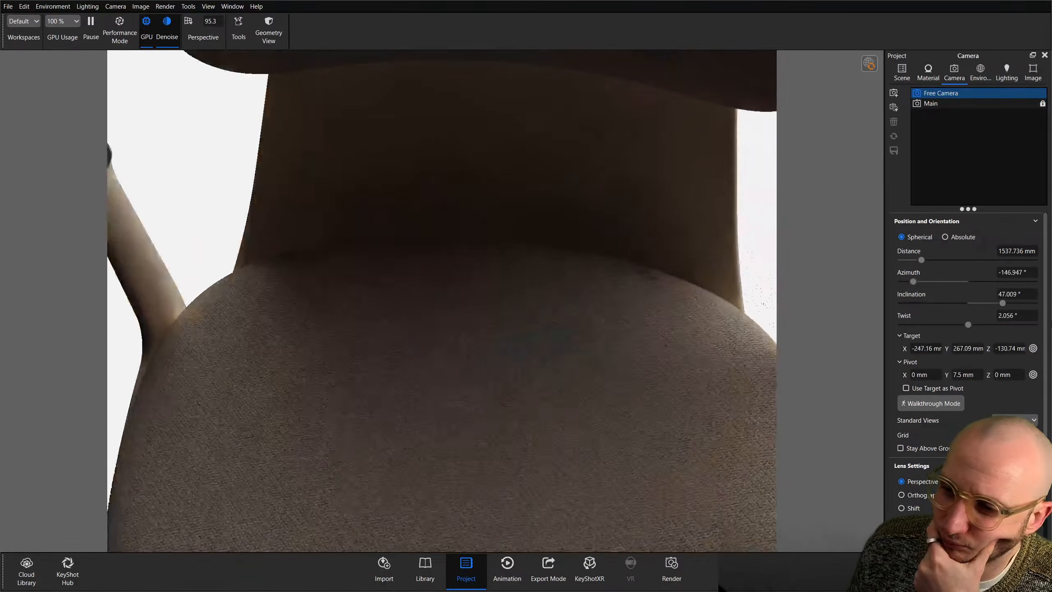
Frame a close-up of the chair's armrest and seat, and save it as a new locked camera.
{"action": "left_click_drag", "start_coordinate": [661, 183], "coordinate": [525, 262]}
{"action": "scroll", "coordinate": [499, 224], "scroll_direction": "down", "scroll_amount": 1}
{"action": "scroll", "coordinate": [534, 267], "scroll_direction": "up", "scroll_amount": 1}
{"action": "scroll", "coordinate": [540, 272], "scroll_direction": "up", "scroll_amount": 1}
{"action": "middle_click_drag", "start_coordinate": [468, 251], "coordinate": [570, 294]}
{"action": "left_click_drag", "start_coordinate": [570, 294], "coordinate": [564, 268]}
{"action": "scroll", "coordinate": [565, 268], "scroll_direction": "up", "scroll_amount": 1}
{"action": "scroll", "coordinate": [565, 272], "scroll_direction": "down", "scroll_amount": 1}
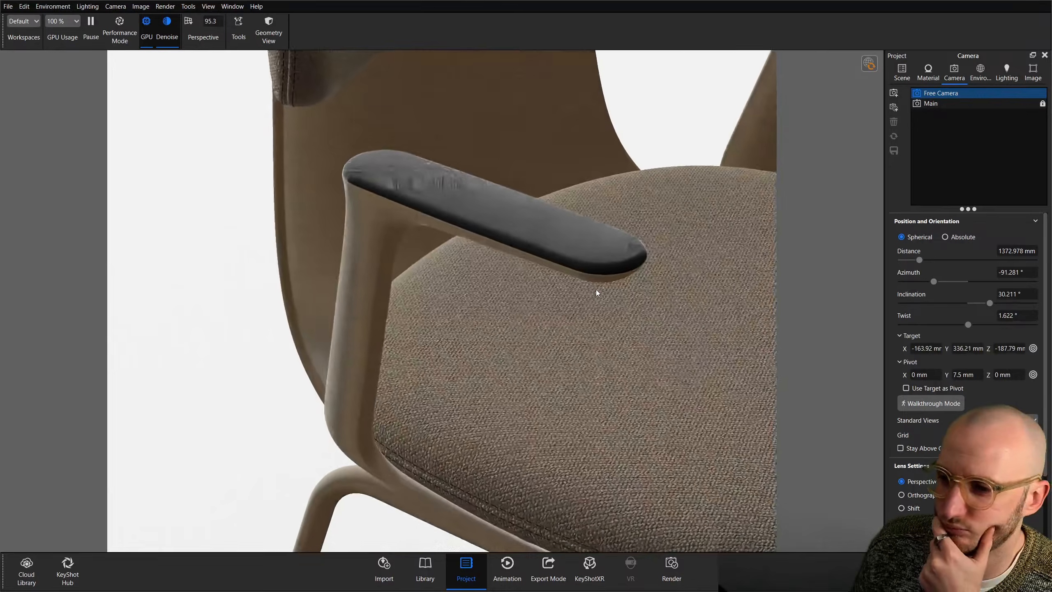
{"action": "middle_click_drag", "start_coordinate": [597, 293], "coordinate": [597, 306]}
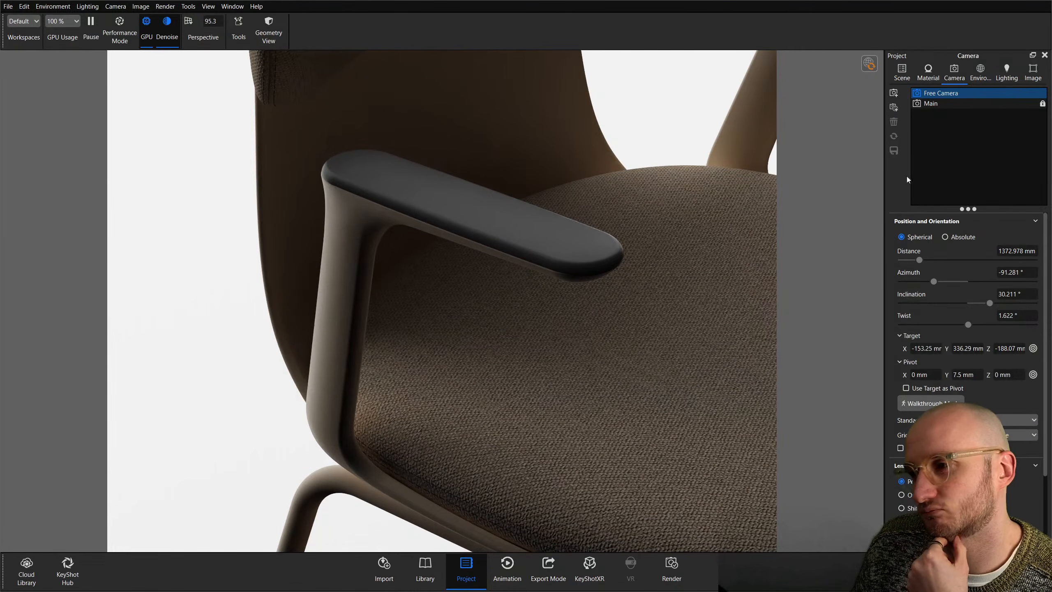
{"action": "left_click", "coordinate": [895, 93]}
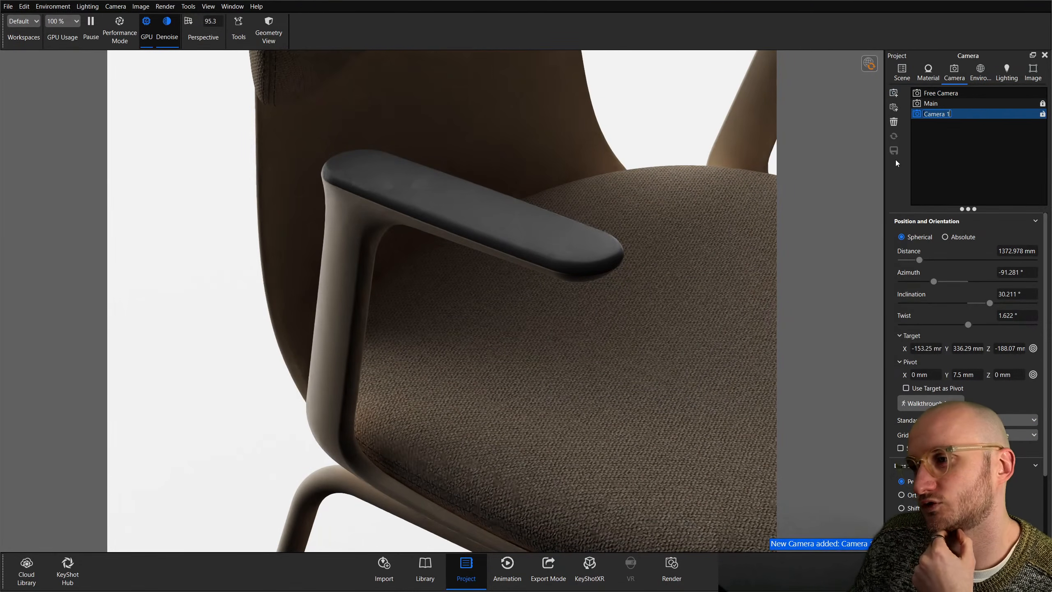
{"action": "left_click", "coordinate": [1043, 115]}
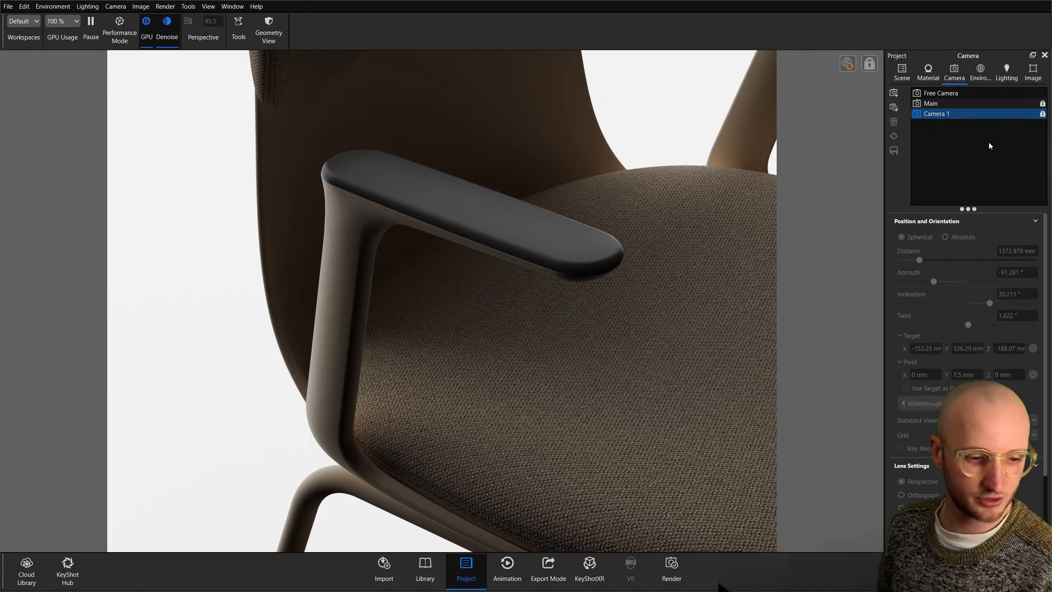
{"action": "right_click", "coordinate": [963, 151]}
{"action": "left_click", "coordinate": [908, 69]}
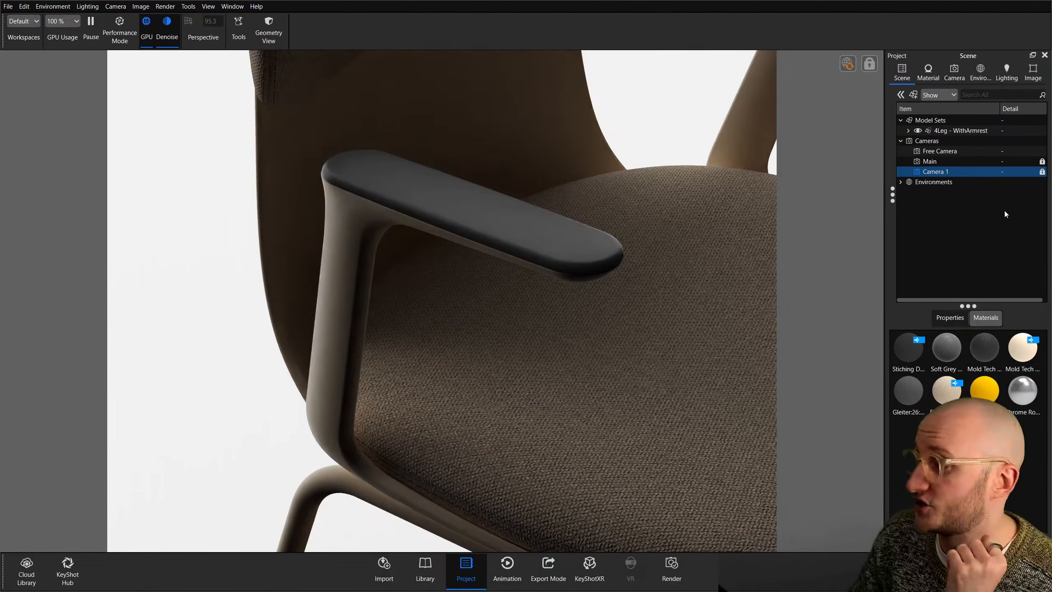
{"action": "left_click", "coordinate": [1025, 189]}
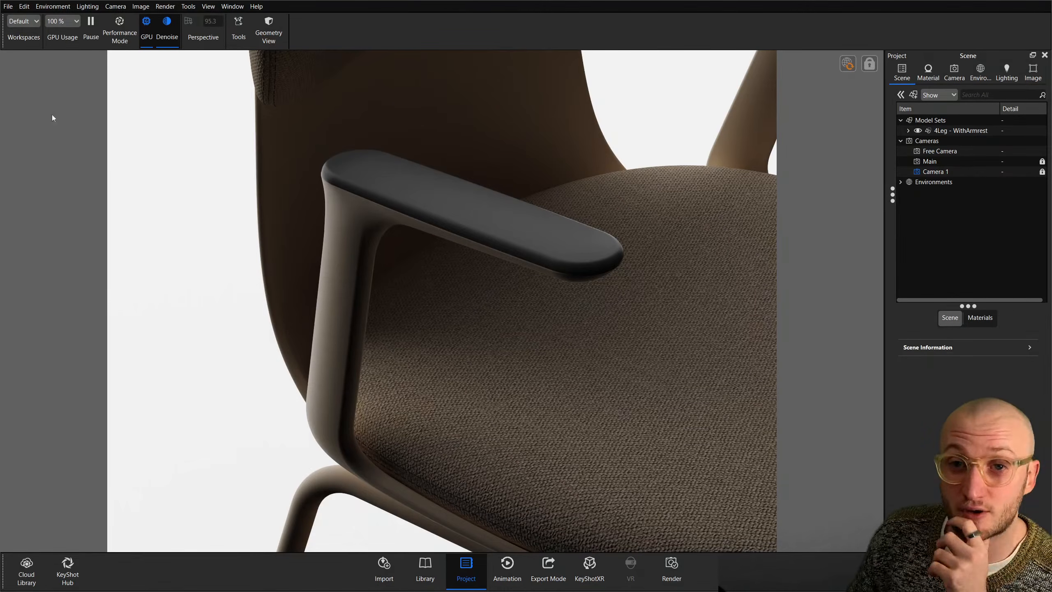
{"action": "left_click", "coordinate": [966, 175]}
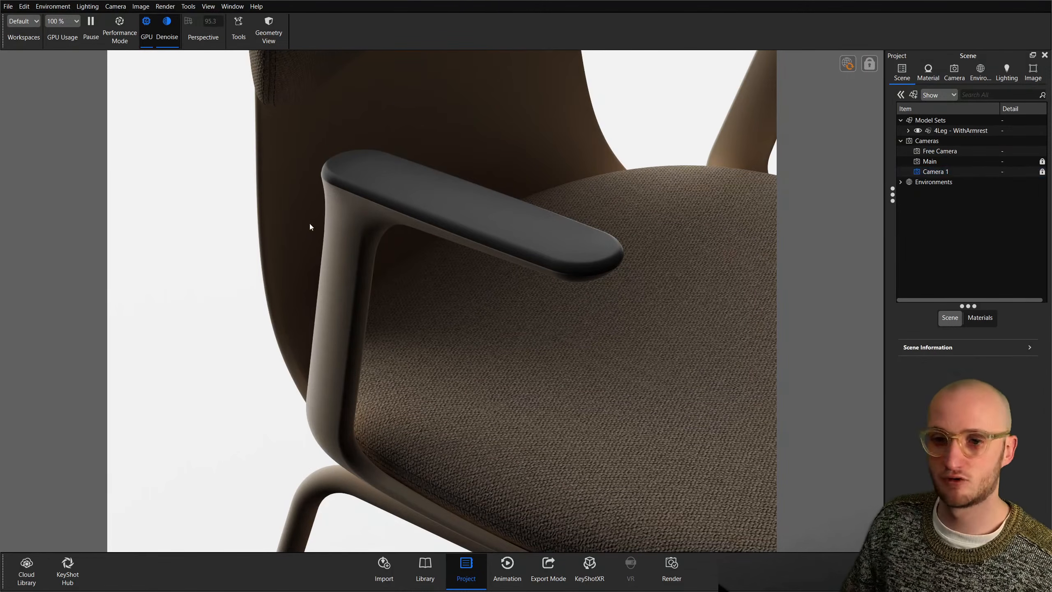
Shift the Backdrop (Behind Product) pin across the HDRI's seam and reduce its radius to about 43.3.
{"action": "left_click", "coordinate": [981, 71]}
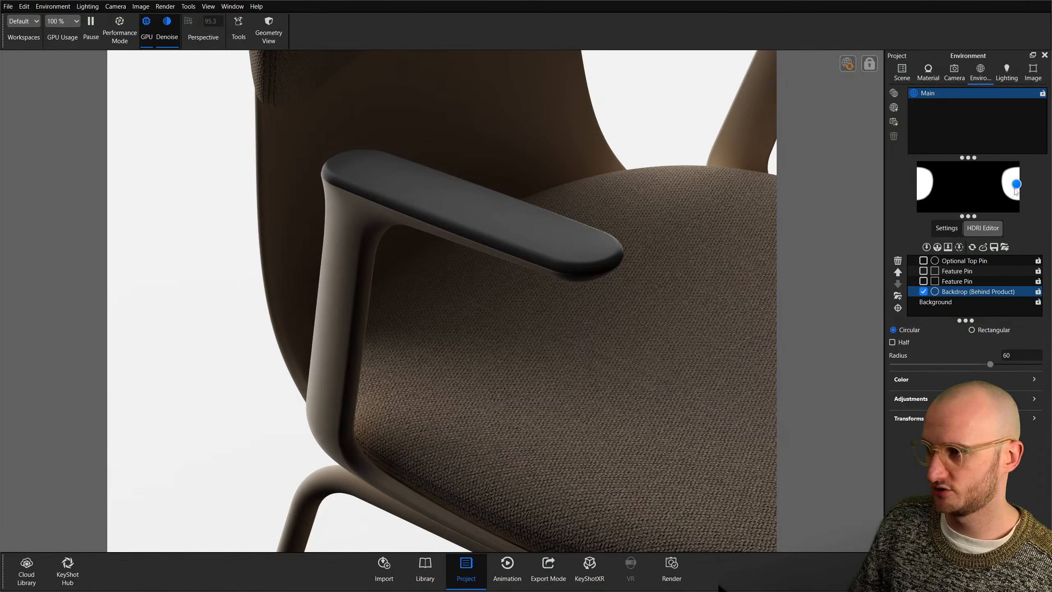
{"action": "left_click_drag", "start_coordinate": [1023, 188], "coordinate": [1021, 188]}
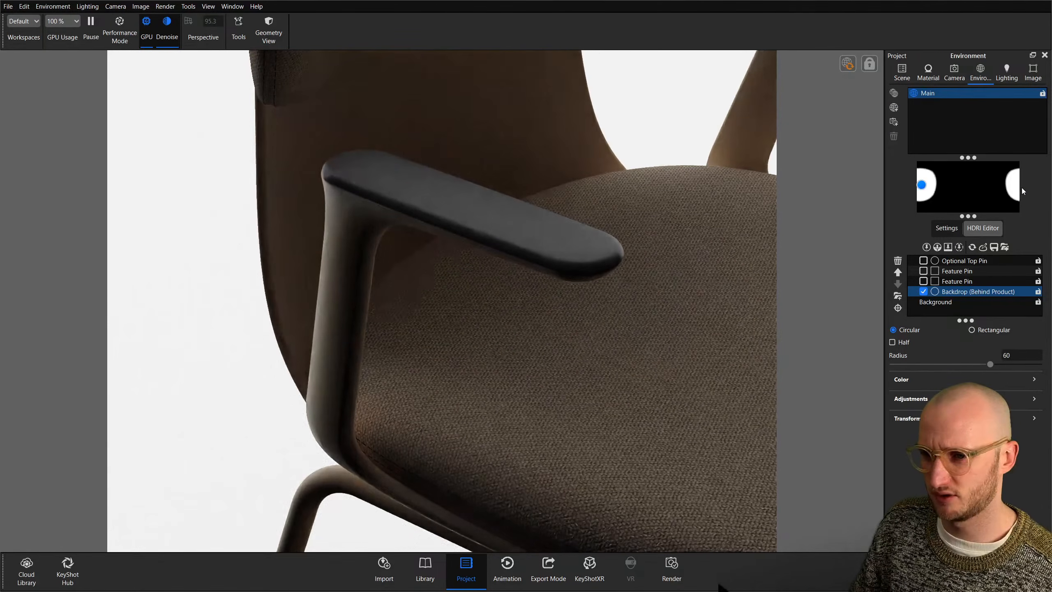
{"action": "left_click_drag", "start_coordinate": [991, 364], "coordinate": [963, 364]}
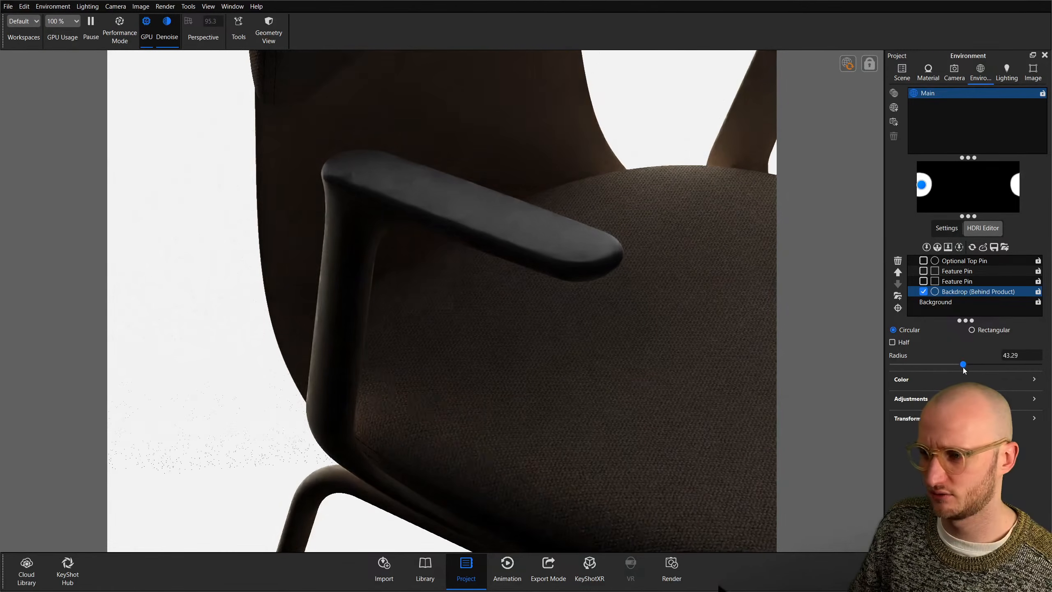
{"action": "left_click_drag", "start_coordinate": [930, 187], "coordinate": [927, 189]}
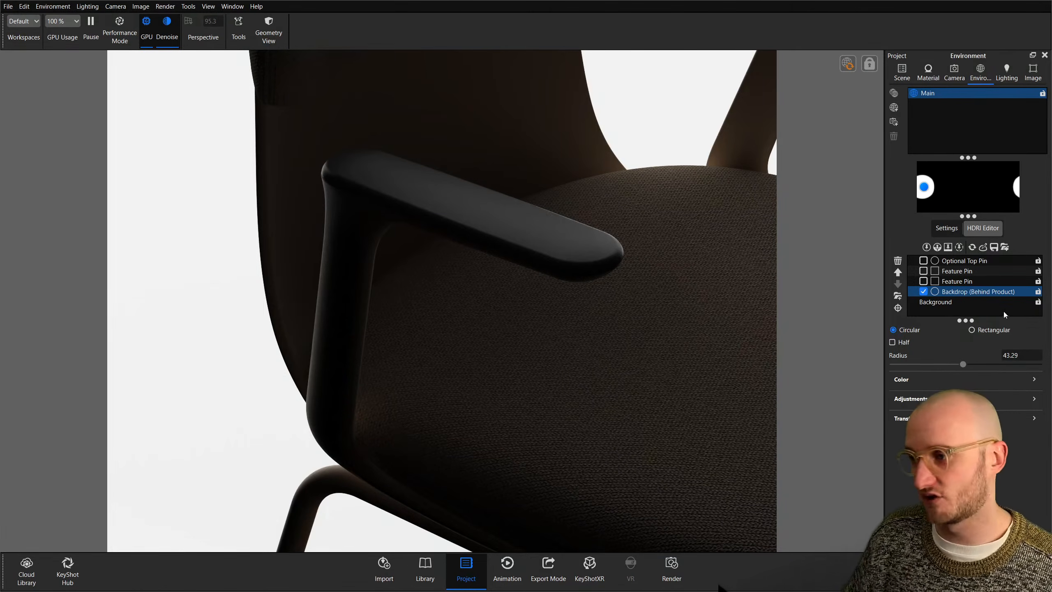
Compare the scene's lighting with the Backdrop (Behind Product) pin disabled and enabled.
{"action": "left_click", "coordinate": [991, 304]}
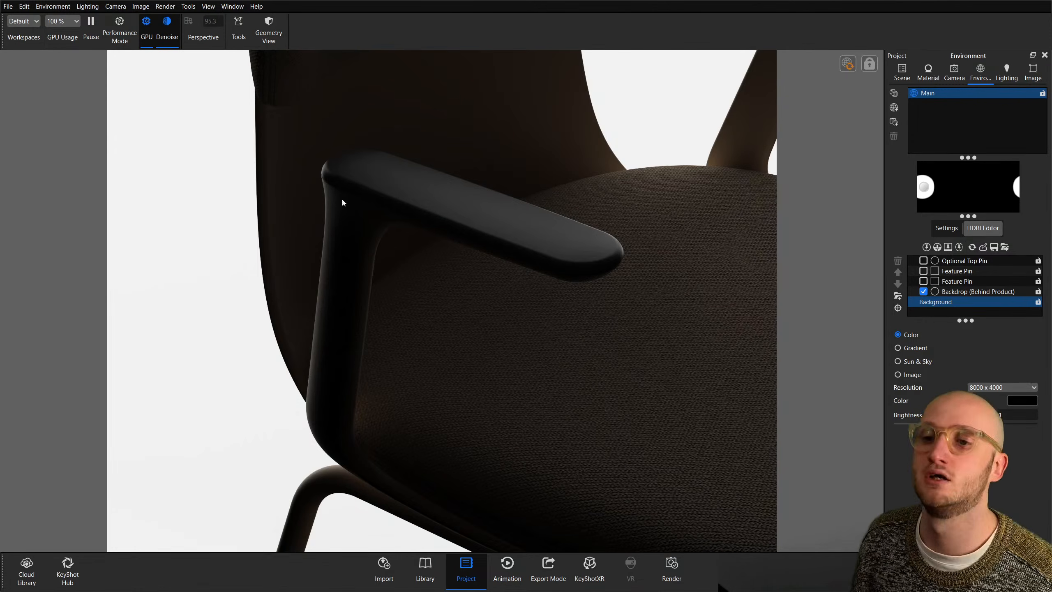
{"action": "left_click", "coordinate": [923, 292]}
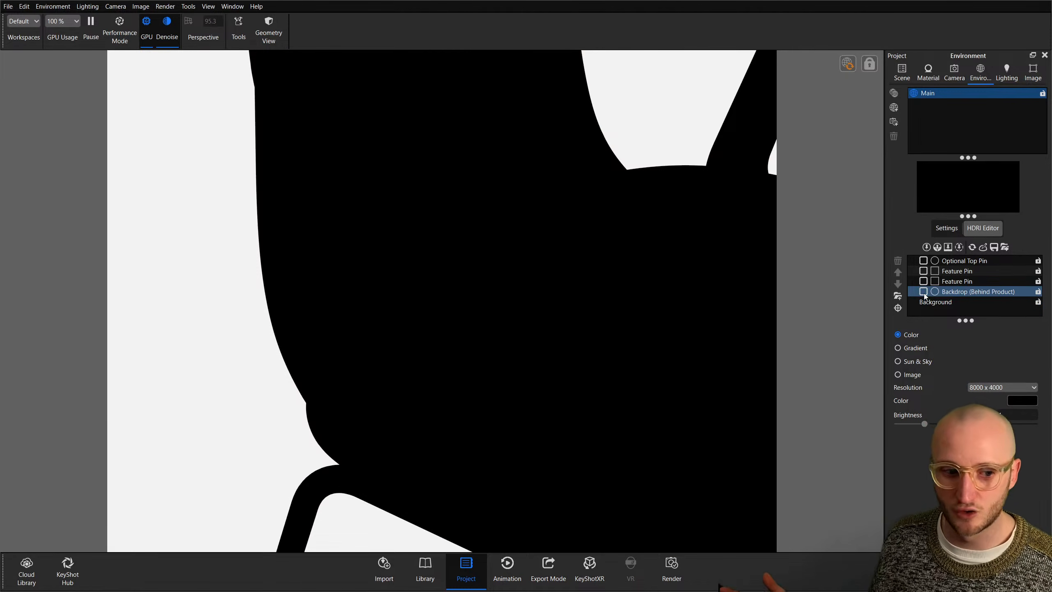
{"action": "left_click", "coordinate": [923, 291]}
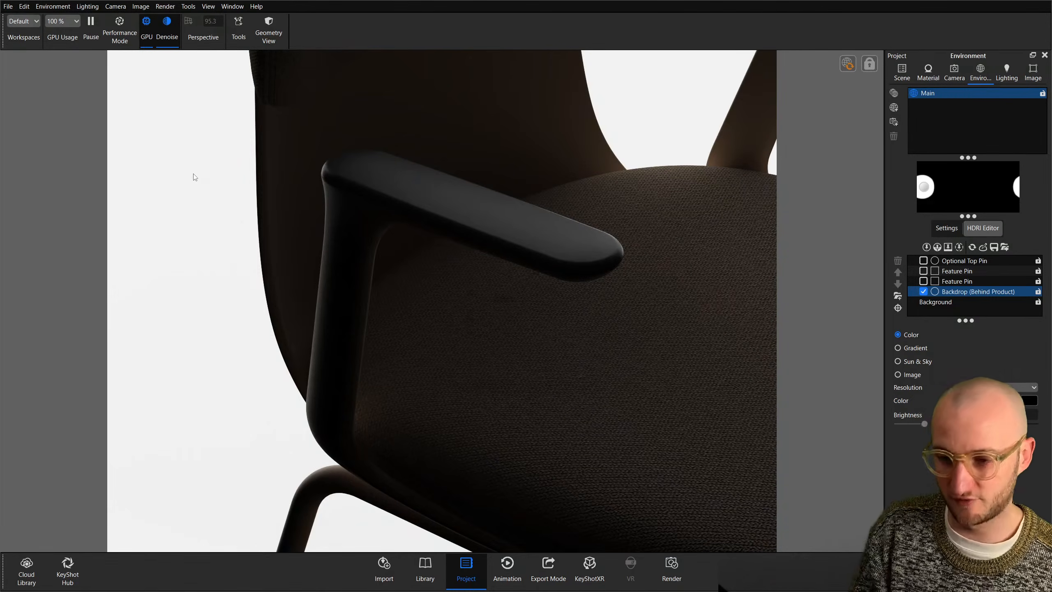
Add a planar light and position it in Normal mode over the seat beside the armrest.
{"action": "key", "text": "ctrl+l"}
{"action": "left_click", "coordinate": [537, 302]}
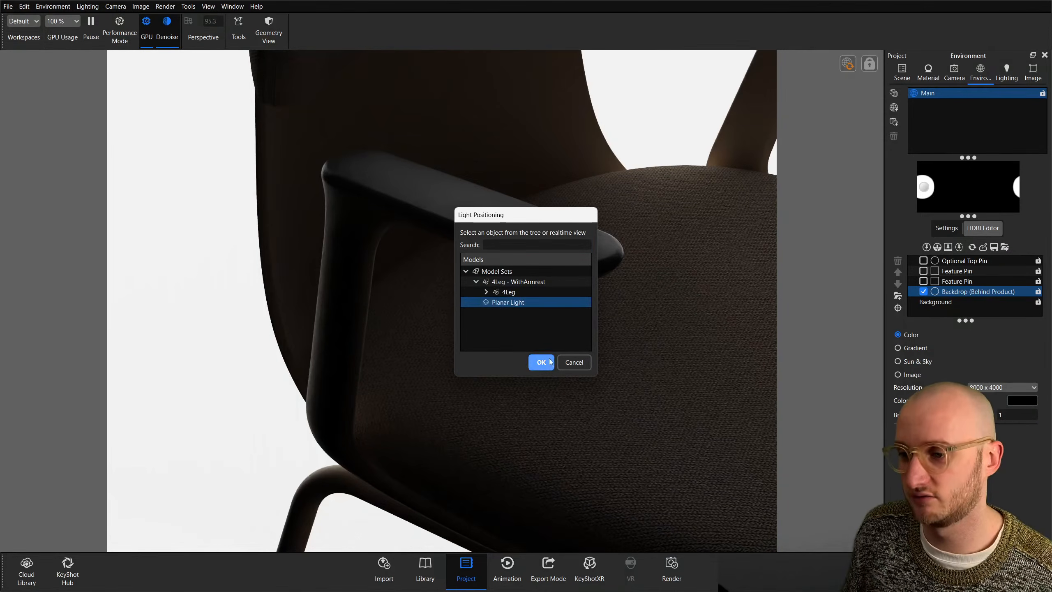
{"action": "left_click", "coordinate": [541, 362]}
{"action": "left_click", "coordinate": [787, 427]}
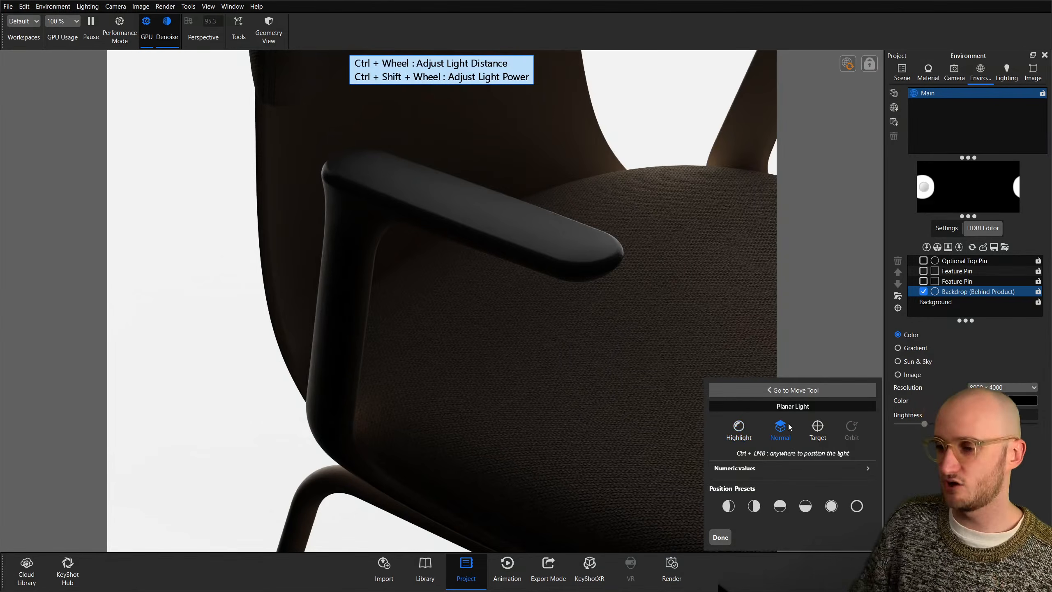
{"action": "left_click", "coordinate": [445, 363], "text": "ctrl"}
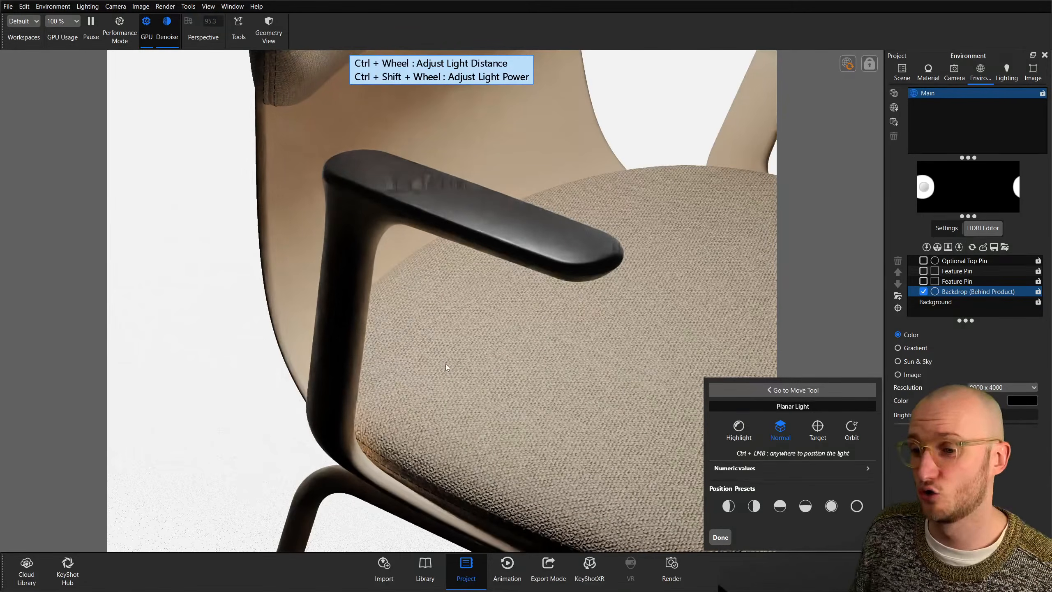
Adjust the planar light's distance above the seat until it is out of the camera's way, and finish positioning.
{"action": "scroll", "coordinate": [446, 367], "scroll_direction": "down", "scroll_amount": 6, "text": "ctrl"}
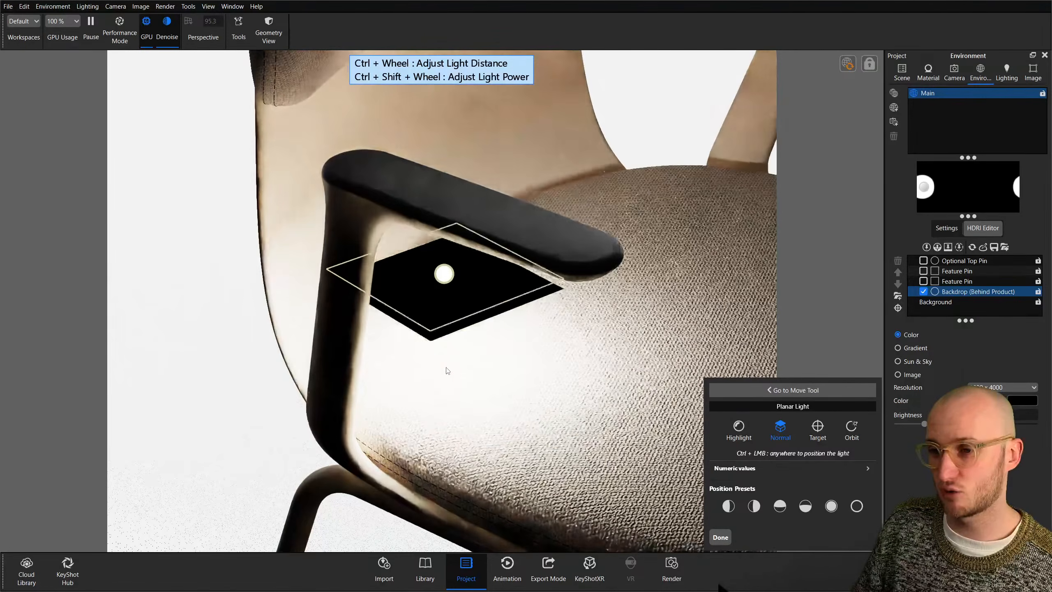
{"action": "scroll", "coordinate": [446, 367], "scroll_direction": "up", "scroll_amount": 4, "text": "ctrl"}
{"action": "scroll", "coordinate": [445, 367], "scroll_direction": "up", "scroll_amount": 5, "text": "ctrl"}
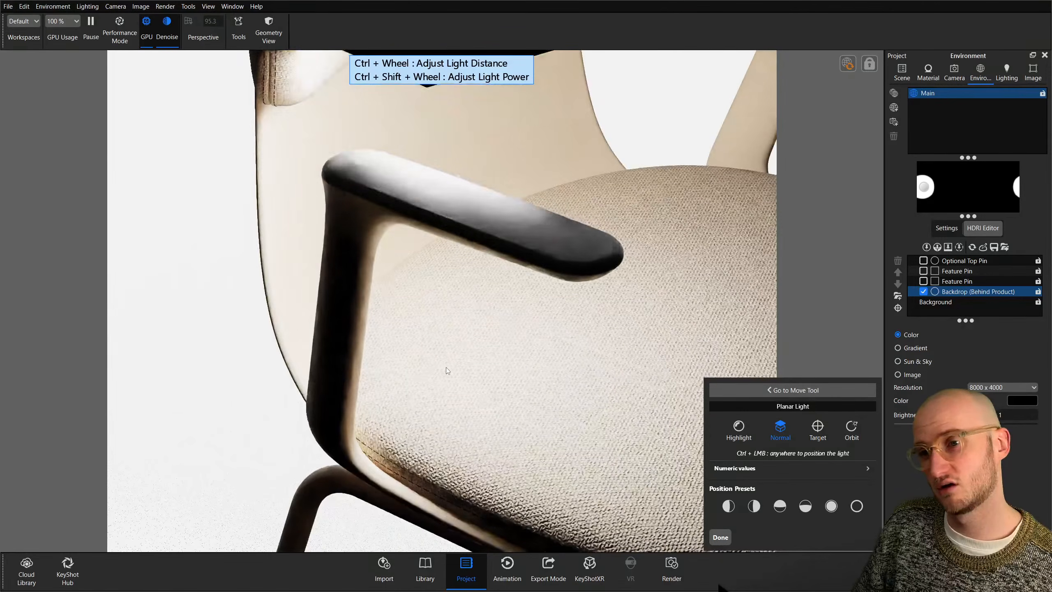
{"action": "scroll", "coordinate": [446, 366], "scroll_direction": "down", "scroll_amount": 2, "text": "ctrl"}
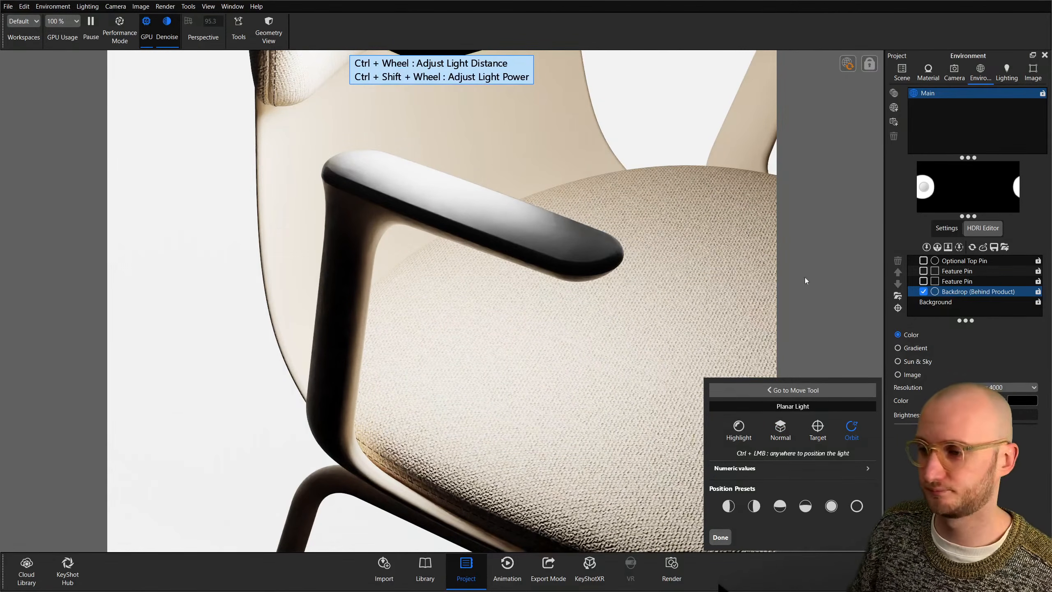
{"action": "key", "text": "Escape"}
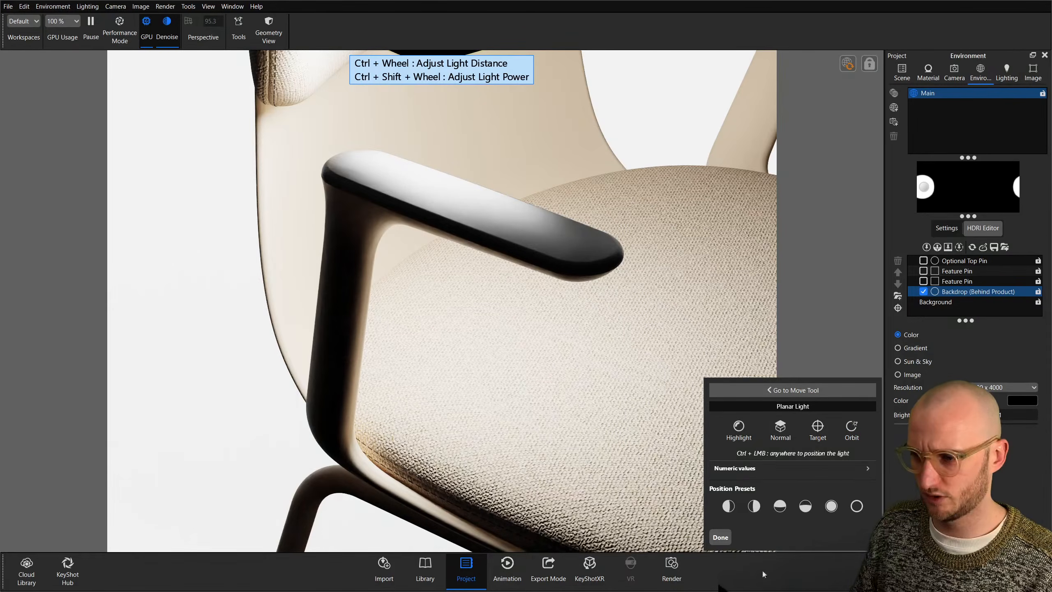
{"action": "left_click", "coordinate": [720, 537]}
Show the geometry view, select the planar light and narrow its horizontal beam angle to about 15.5°.
{"action": "key", "text": "o"}
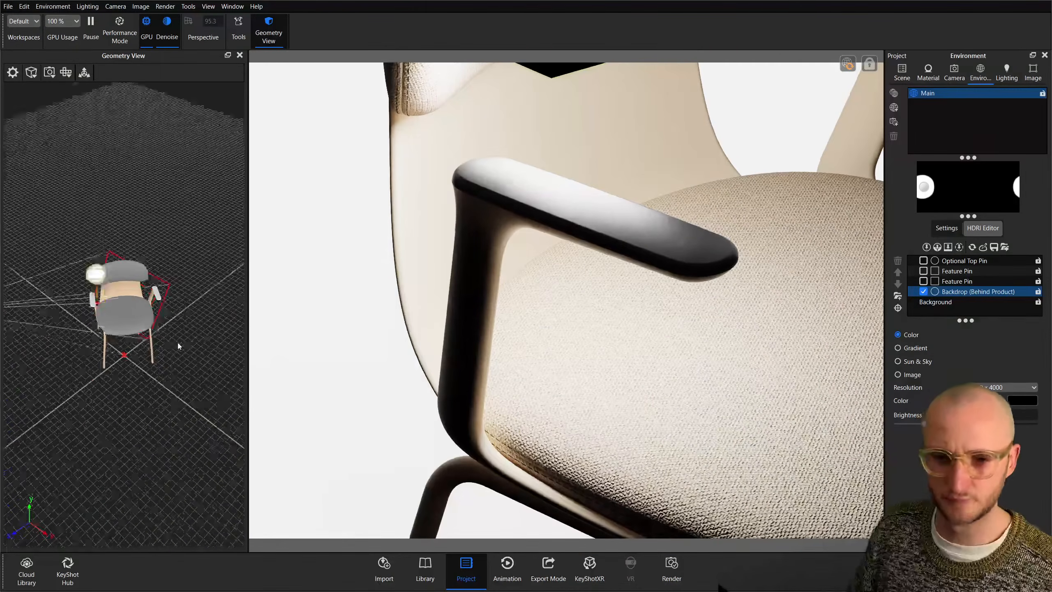
{"action": "scroll", "coordinate": [124, 357], "scroll_direction": "up", "scroll_amount": 5}
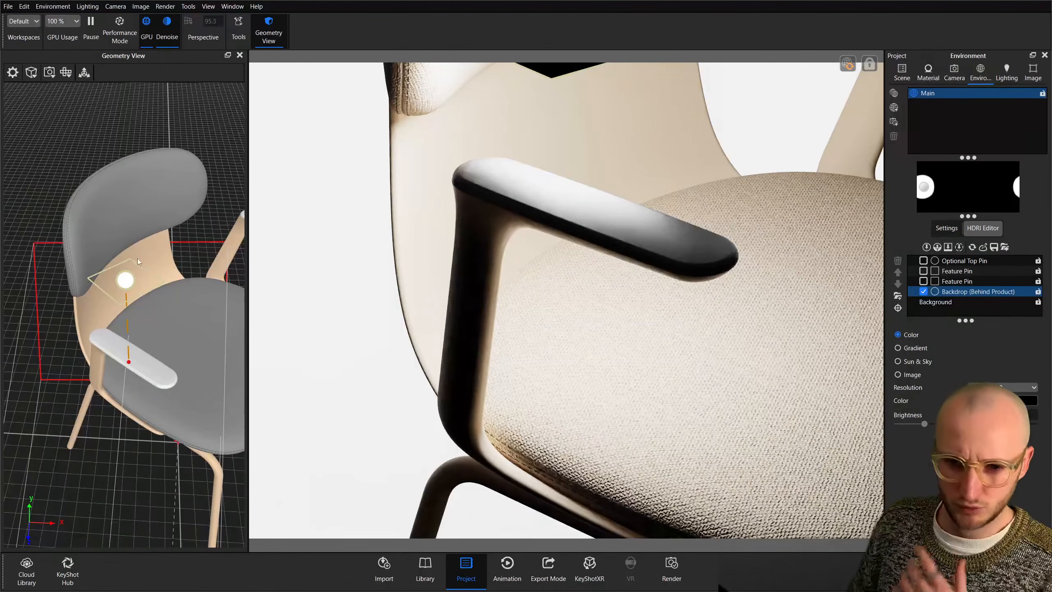
{"action": "left_click", "coordinate": [904, 72]}
{"action": "left_click", "coordinate": [971, 132]}
{"action": "left_click", "coordinate": [969, 141]}
{"action": "scroll", "coordinate": [207, 295], "scroll_direction": "up", "scroll_amount": 2}
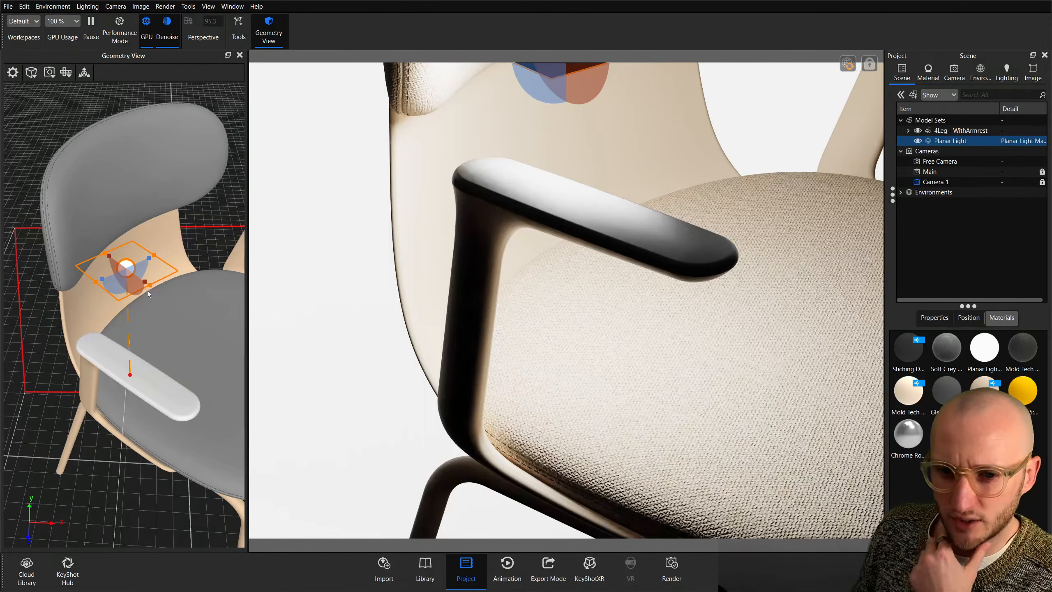
{"action": "mouse_move", "coordinate": [145, 283]}
{"action": "left_mouse_down"}
{"action": "mouse_move", "coordinate": [120, 303]}
{"action": "mouse_move", "coordinate": [159, 281]}
{"action": "mouse_move", "coordinate": [148, 260]}
{"action": "mouse_move", "coordinate": [129, 324]}
{"action": "mouse_move", "coordinate": [141, 313]}
{"action": "left_mouse_up"}
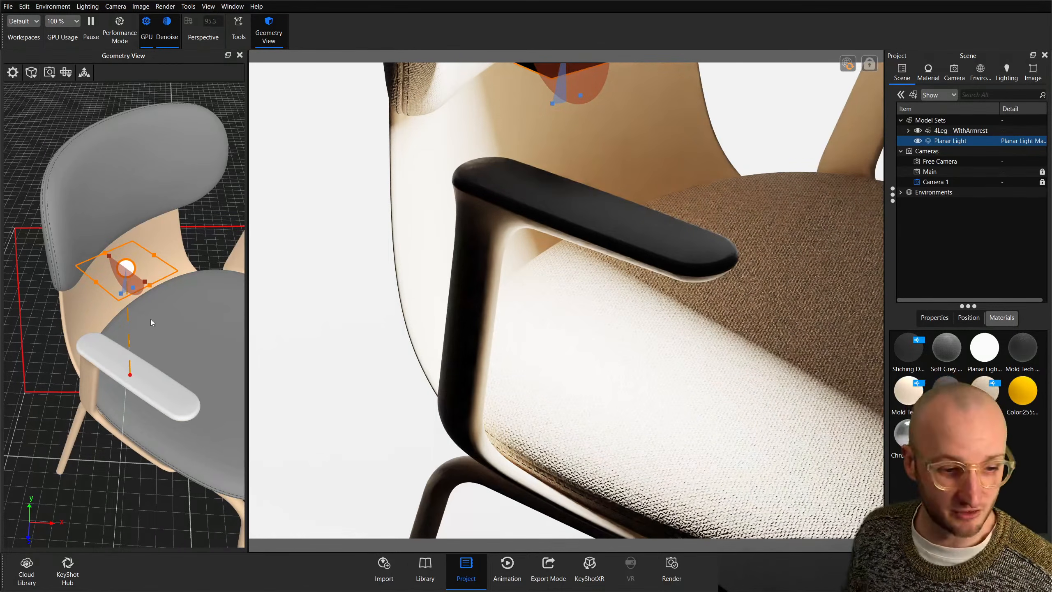
Reposition the planar light in Highlight mode so its reflection falls on the top of the armrest pad.
{"action": "left_click", "coordinate": [969, 318]}
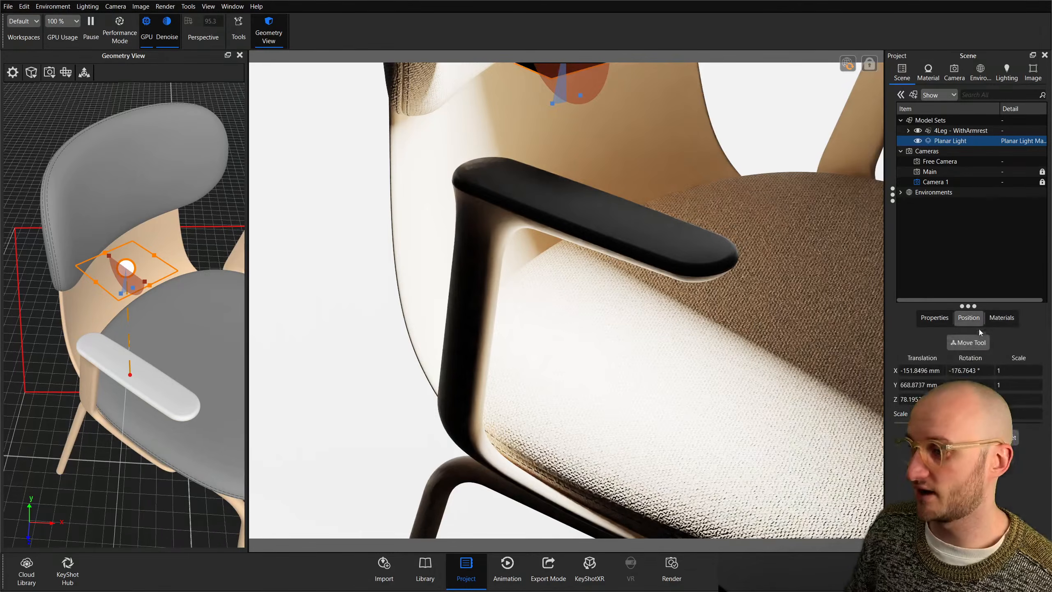
{"action": "left_click", "coordinate": [968, 343]}
{"action": "left_click", "coordinate": [273, 445]}
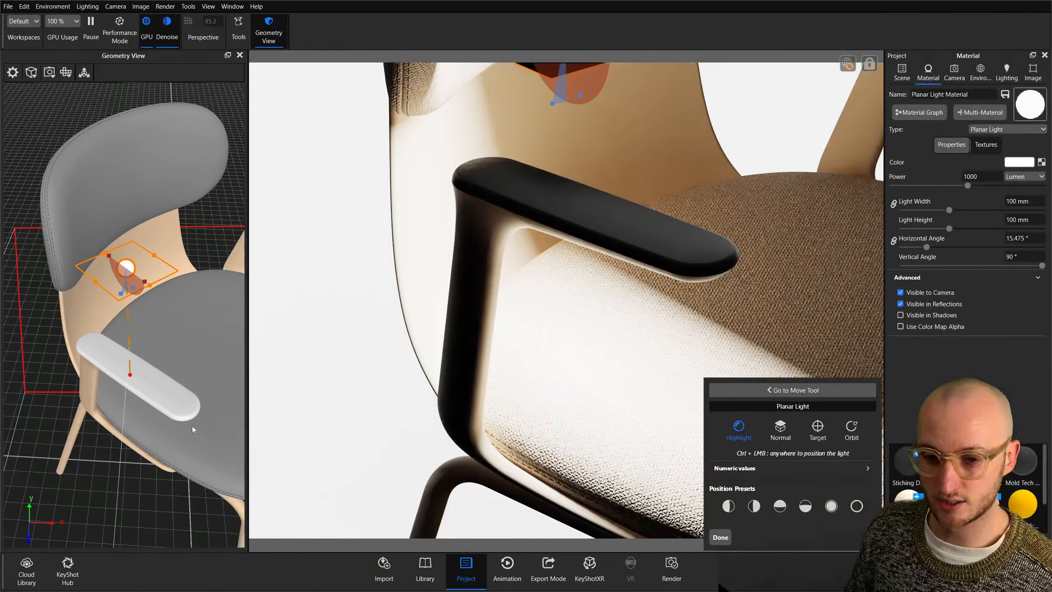
{"action": "mouse_move", "coordinate": [679, 230]}
{"action": "left_mouse_down", "text": "ctrl"}
{"action": "mouse_move", "coordinate": [467, 210]}
{"action": "mouse_move", "coordinate": [465, 311]}
{"action": "mouse_move", "coordinate": [477, 180]}
{"action": "mouse_move", "coordinate": [479, 188]}
{"action": "mouse_move", "coordinate": [467, 180]}
{"action": "mouse_move", "coordinate": [602, 226]}
{"action": "left_mouse_up", "text": "ctrl"}
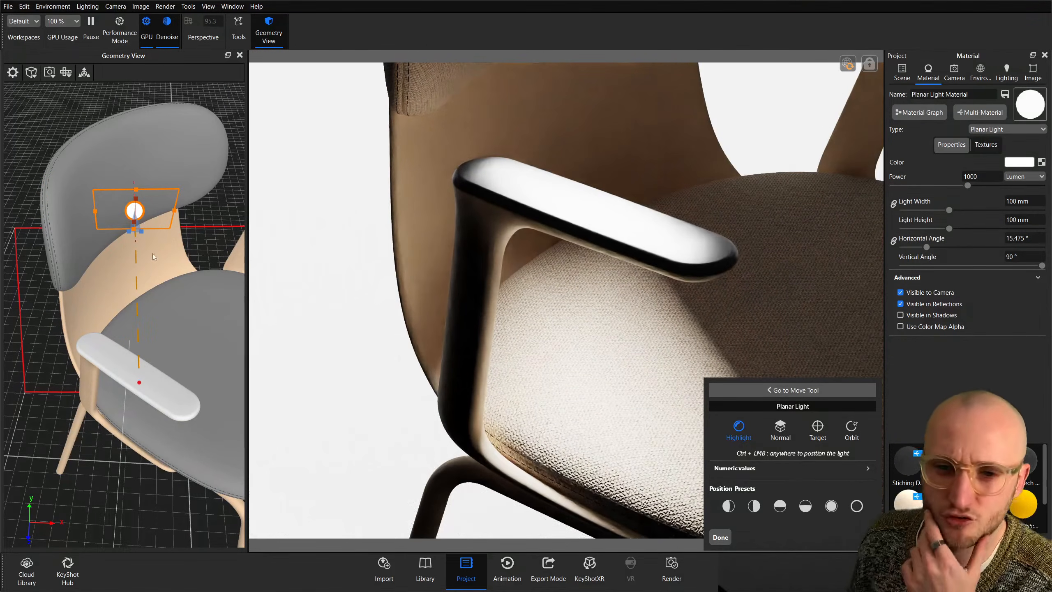
Narrow the planar light's horizontal angle to about 14.6° and adjust its distance from the armrest pad.
{"action": "left_click_drag", "start_coordinate": [127, 237], "coordinate": [353, 285]}
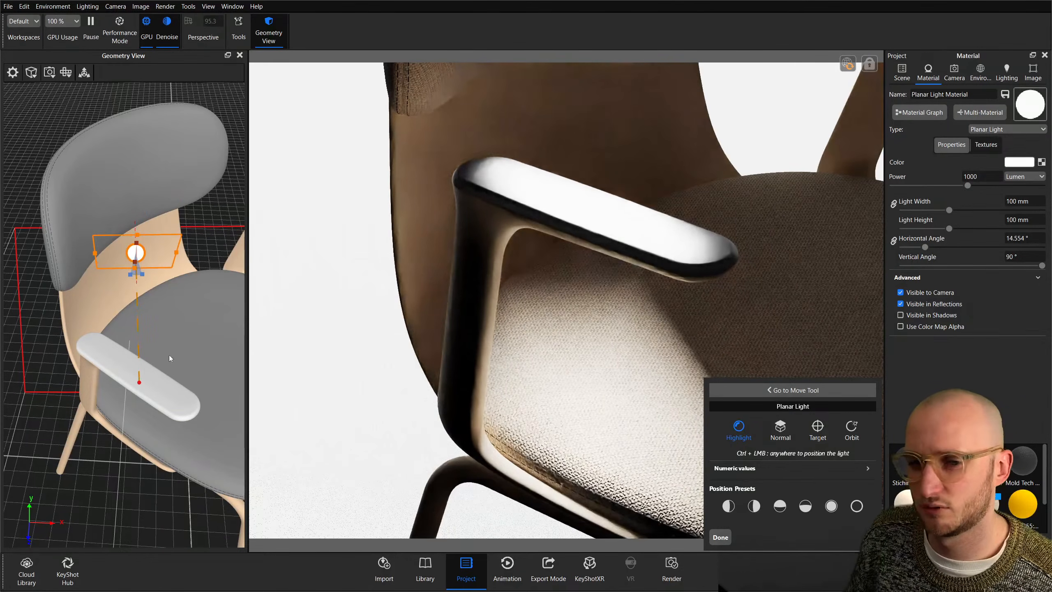
{"action": "scroll", "coordinate": [205, 322], "scroll_direction": "up", "scroll_amount": 8}
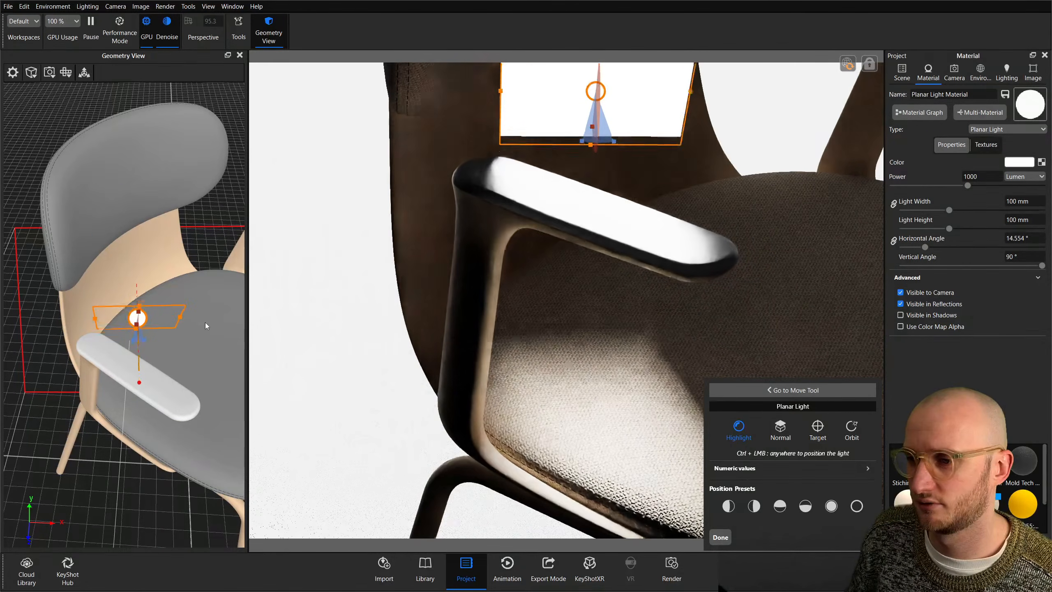
{"action": "scroll", "coordinate": [206, 323], "scroll_direction": "down", "scroll_amount": 5}
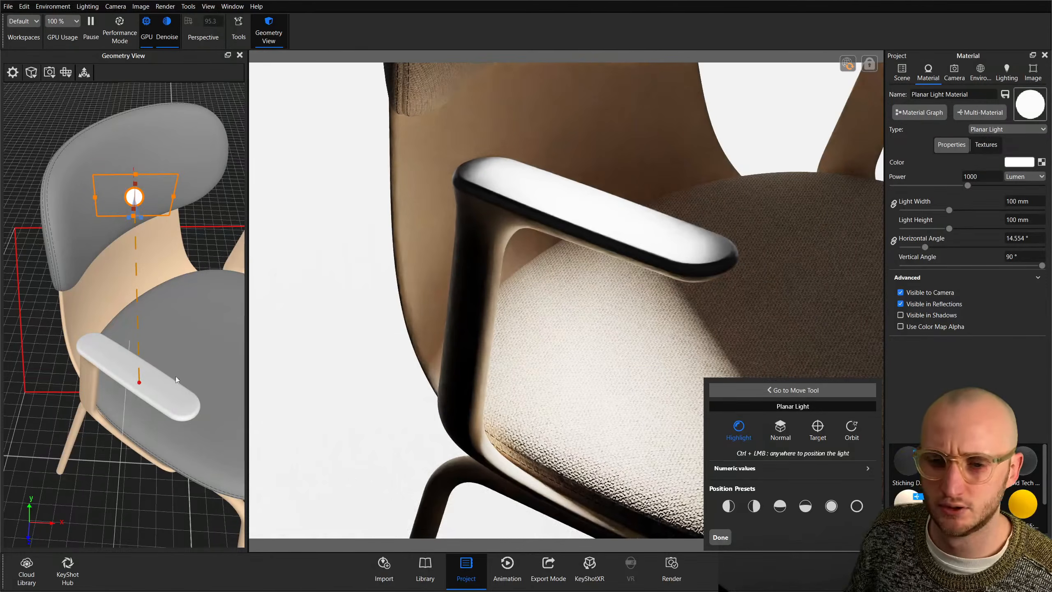
Try the planar light's highlight on the seat, and move it to the upper part of the armrest's support.
{"action": "left_click", "coordinate": [202, 329]}
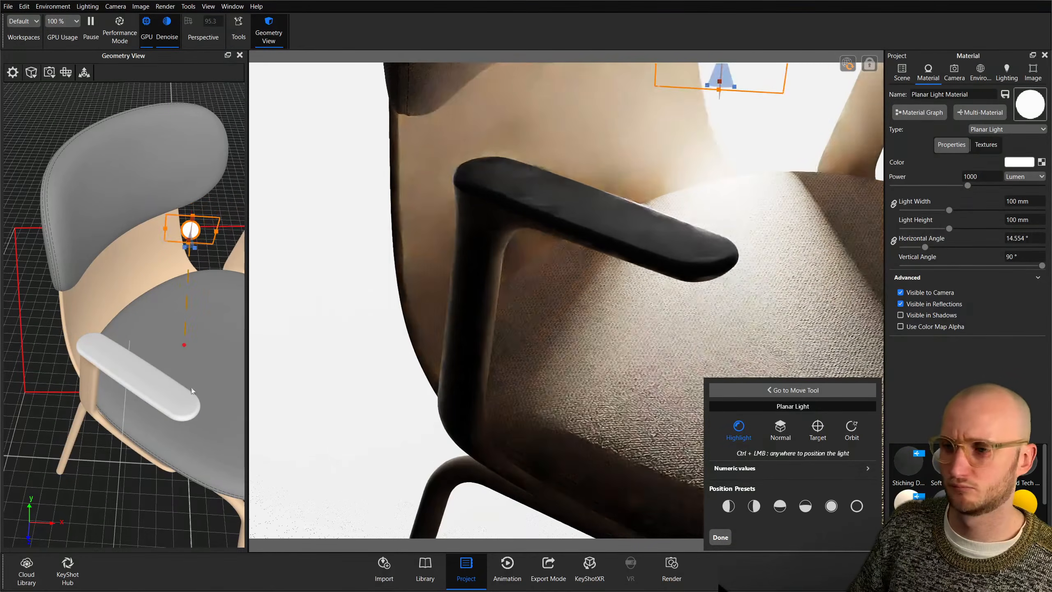
{"action": "left_click", "coordinate": [153, 444]}
{"action": "left_click_drag", "start_coordinate": [153, 445], "coordinate": [86, 366]}
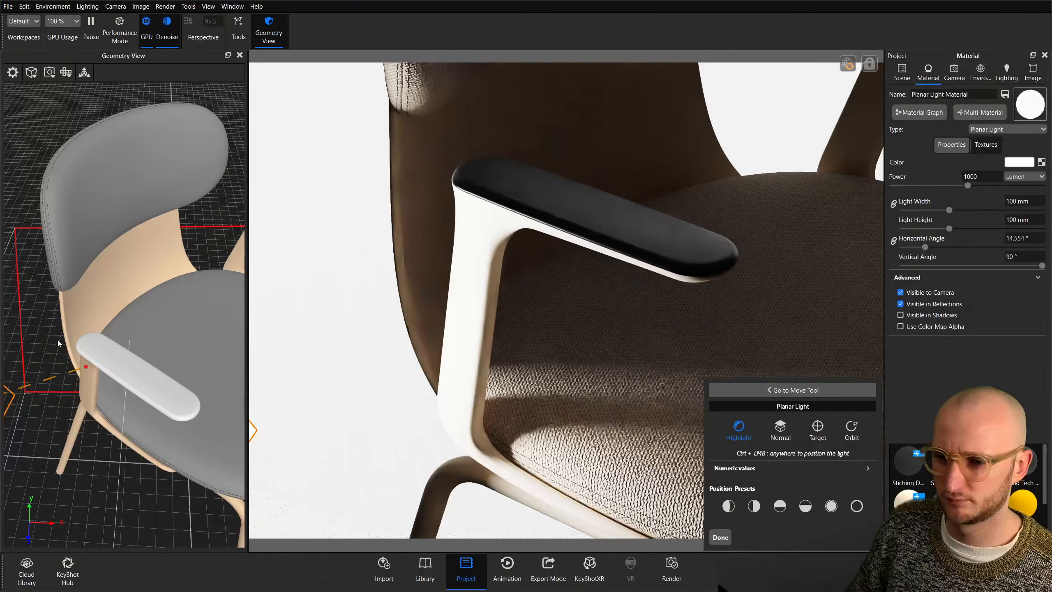
Orbit the planar light around the armrest support, and reduce its horizontal angle to about 3.3° and its vertical angle to about 30.4°.
{"action": "mouse_move", "coordinate": [330, 264]}
{"action": "left_mouse_down"}
{"action": "mouse_move", "coordinate": [340, 226]}
{"action": "mouse_move", "coordinate": [303, 358]}
{"action": "mouse_move", "coordinate": [306, 327]}
{"action": "left_mouse_up"}
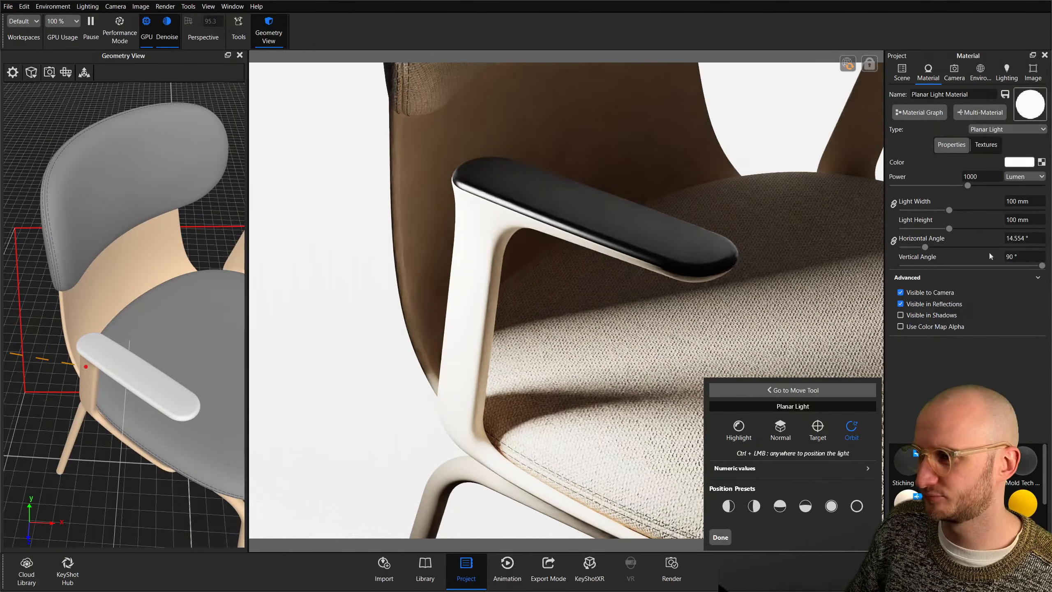
{"action": "mouse_move", "coordinate": [1043, 266]}
{"action": "left_mouse_down"}
{"action": "mouse_move", "coordinate": [956, 270]}
{"action": "mouse_move", "coordinate": [915, 248]}
{"action": "left_mouse_up"}
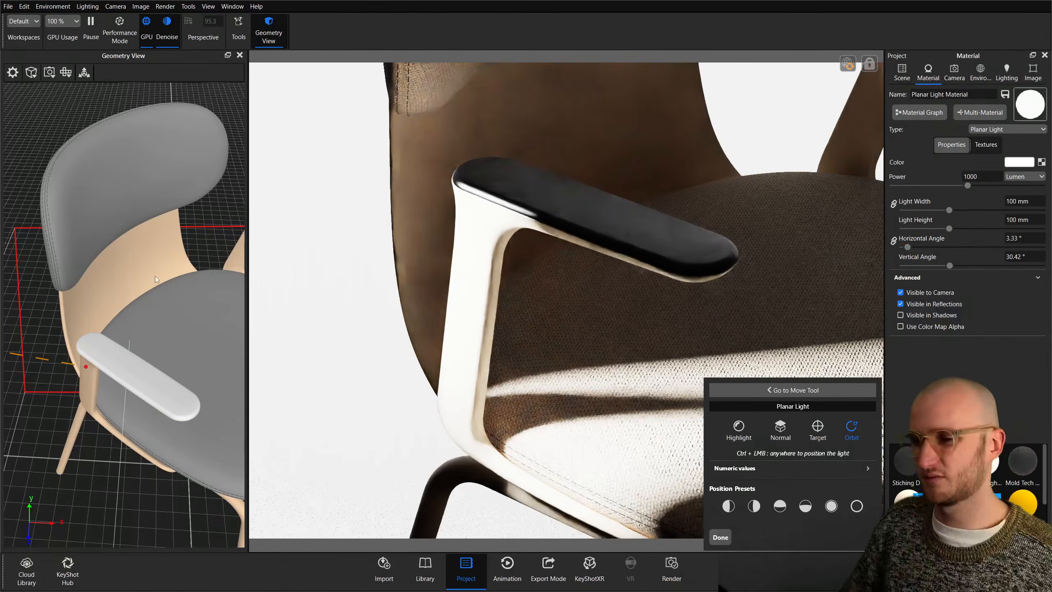
Orbit the planar light around the armrest support to test different directions, placing it above the seat on the inner side of the armrest.
{"action": "left_click_drag", "start_coordinate": [133, 326], "coordinate": [108, 299], "text": "ctrl"}
{"action": "left_click_drag", "start_coordinate": [193, 242], "coordinate": [125, 286], "text": "ctrl"}
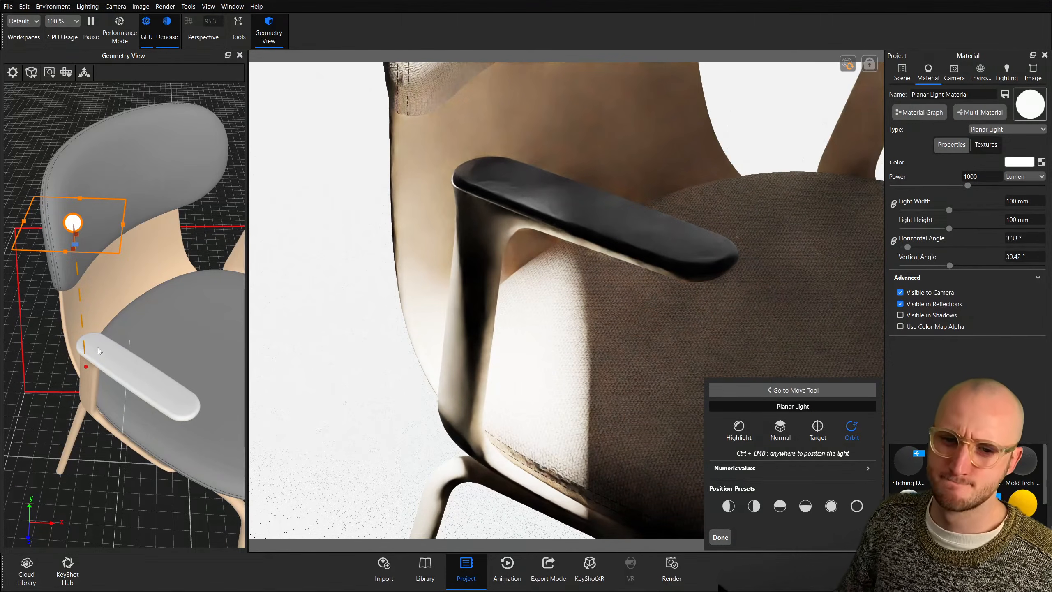
{"action": "left_click_drag", "start_coordinate": [156, 337], "coordinate": [124, 362], "text": "ctrl"}
{"action": "key", "text": "ctrl+z"}
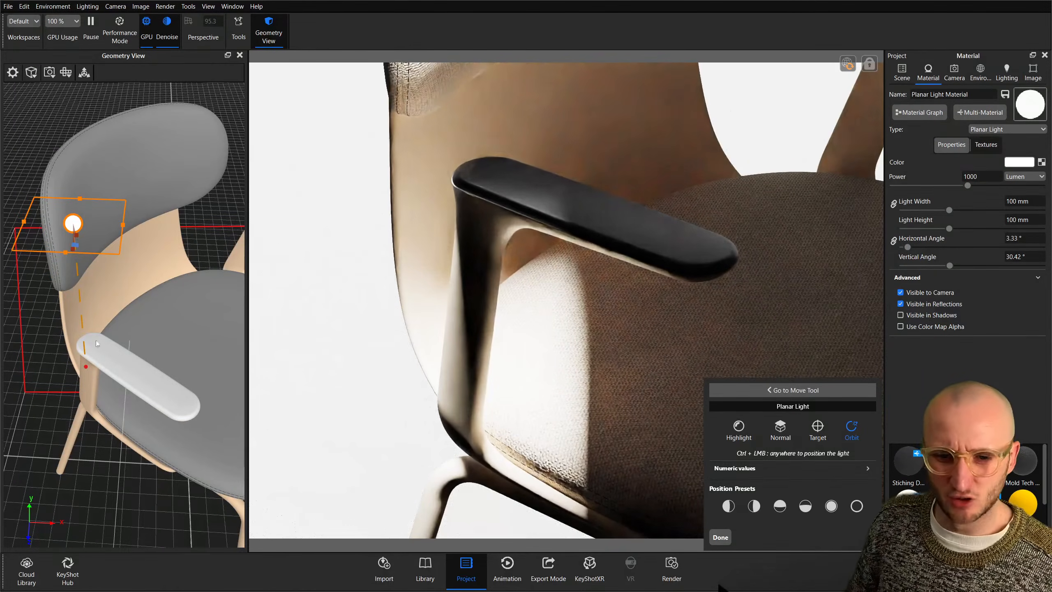
{"action": "left_click_drag", "start_coordinate": [189, 232], "coordinate": [33, 267], "text": "ctrl"}
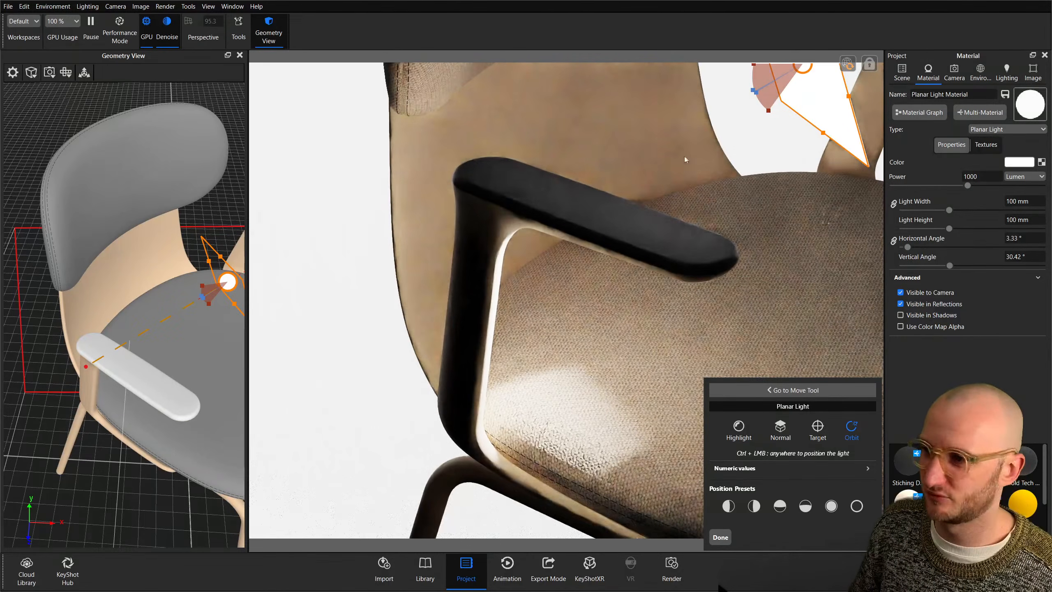
Widen the planar light's vertical angle to 90° and slightly adjust its orbit around the armrest support.
{"action": "left_click_drag", "start_coordinate": [778, 133], "coordinate": [831, 154]}
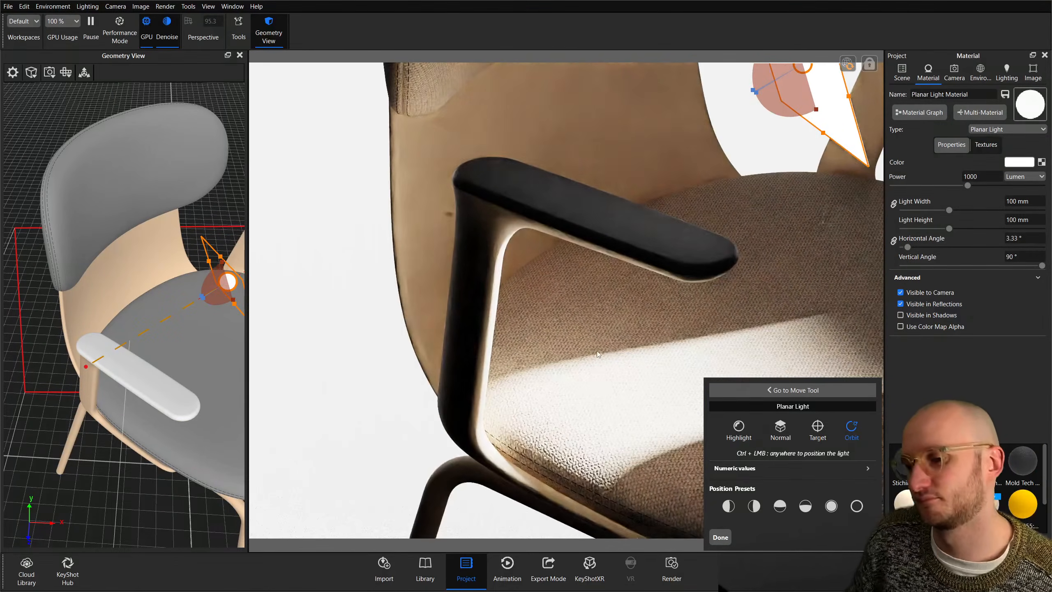
{"action": "left_click", "coordinate": [613, 356], "text": "ctrl"}
{"action": "left_click_drag", "start_coordinate": [614, 356], "coordinate": [595, 350], "text": "ctrl"}
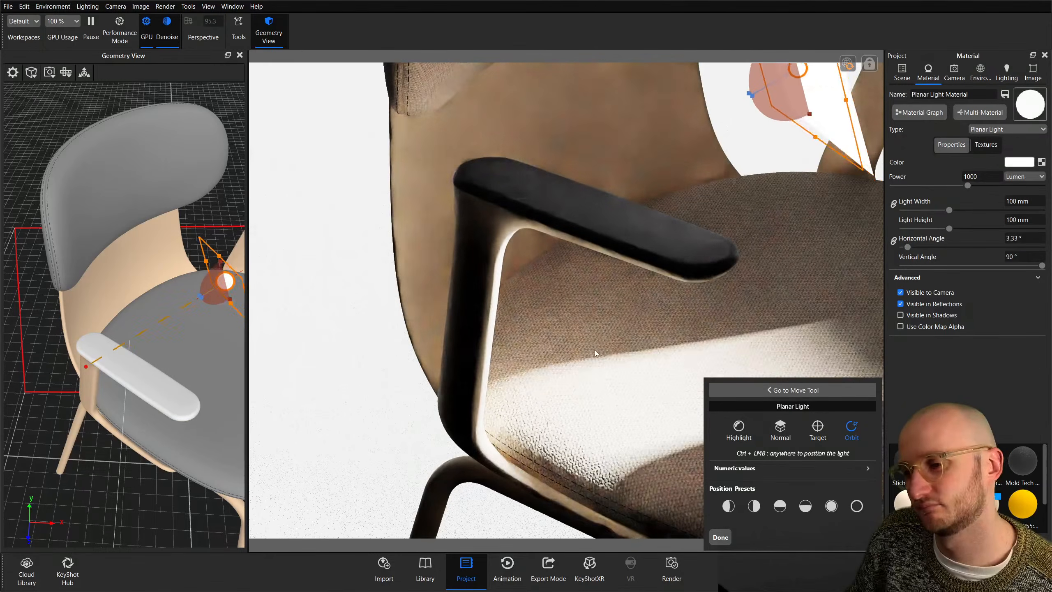
Reposition the planar light with the Move Tool, and adjust its horizontal angle to about 14° and its power to about 804 lumens.
{"action": "left_click", "coordinate": [85, 76]}
{"action": "left_click_drag", "start_coordinate": [124, 116], "coordinate": [166, 249]}
{"action": "left_click_drag", "start_coordinate": [110, 318], "coordinate": [129, 216]}
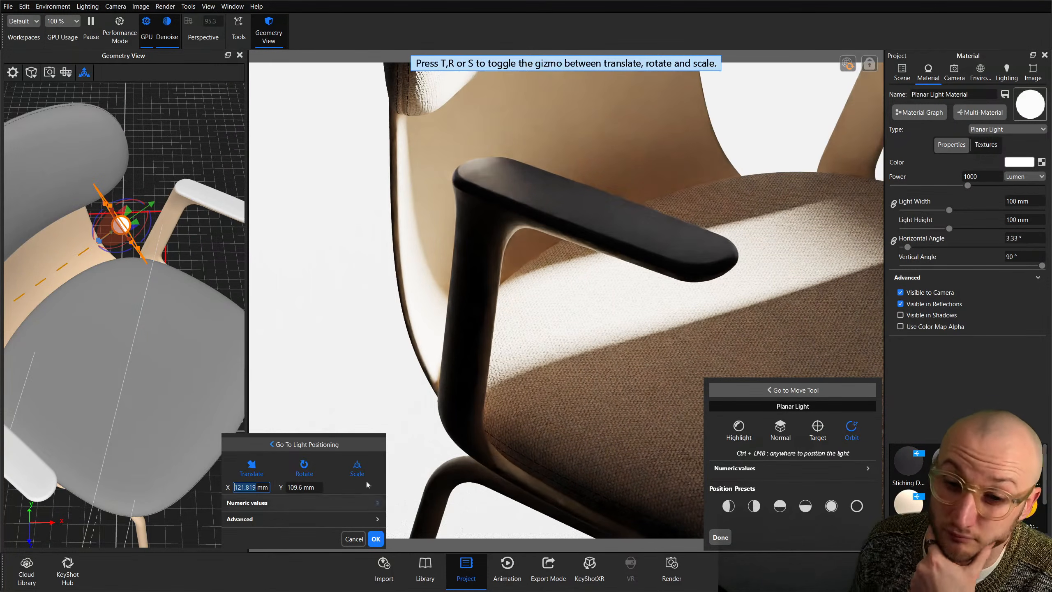
{"action": "left_click_drag", "start_coordinate": [180, 158], "coordinate": [115, 221]}
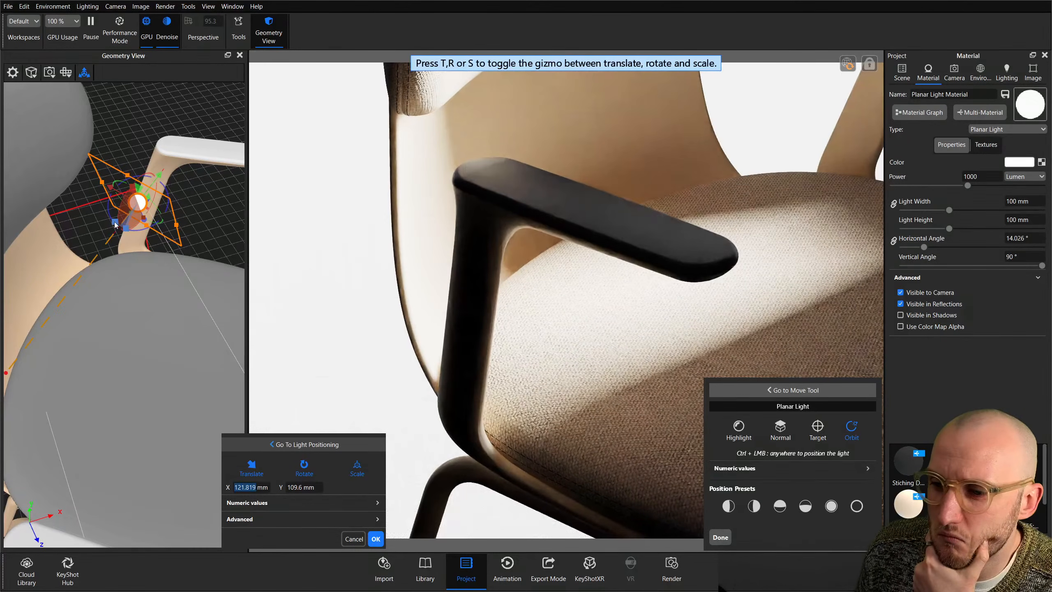
{"action": "left_click", "coordinate": [376, 539]}
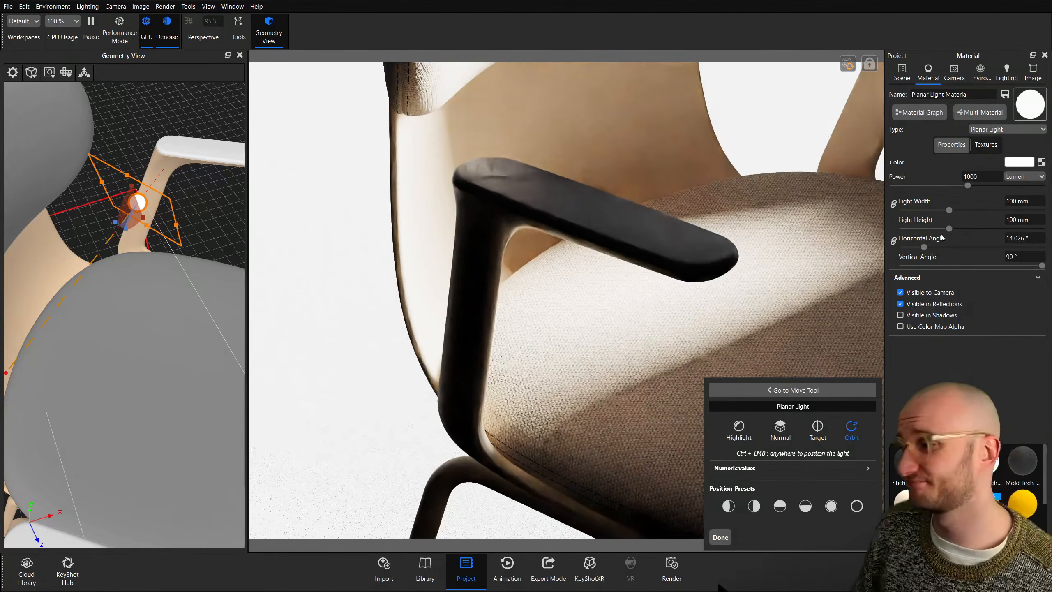
{"action": "left_click_drag", "start_coordinate": [967, 186], "coordinate": [948, 185]}
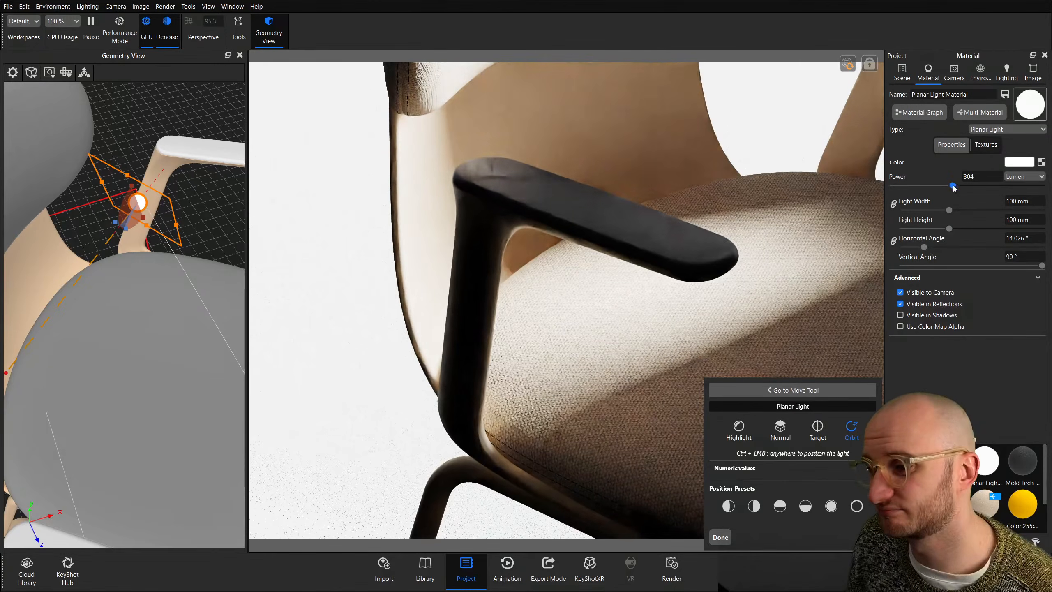
Enable Bloom on the image with a radius of 125 px and an intensity of about 0.25, and finish the light positioning.
{"action": "left_click", "coordinate": [1033, 72]}
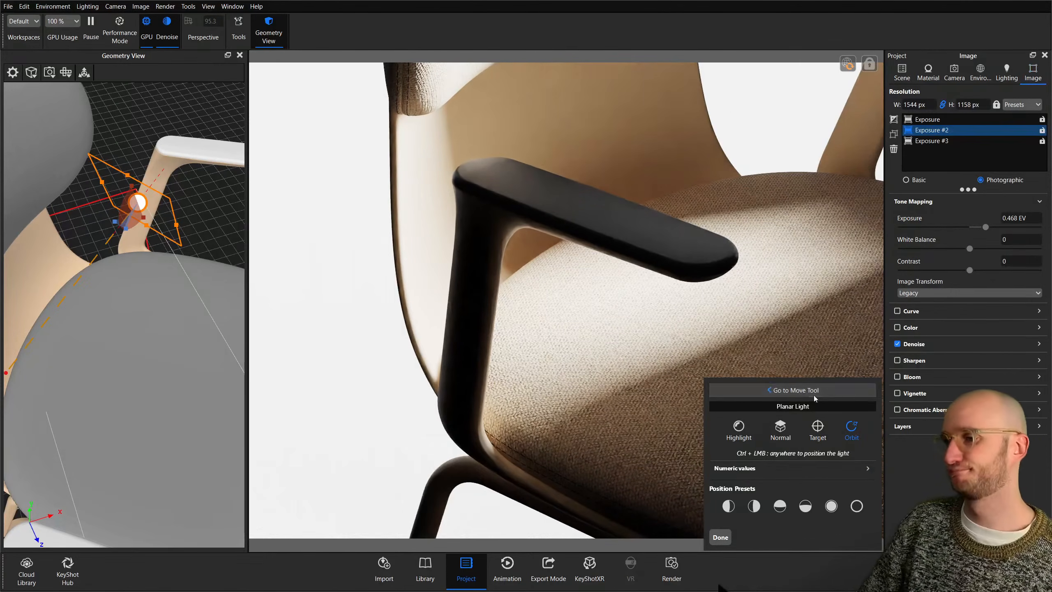
{"action": "left_click", "coordinate": [897, 376]}
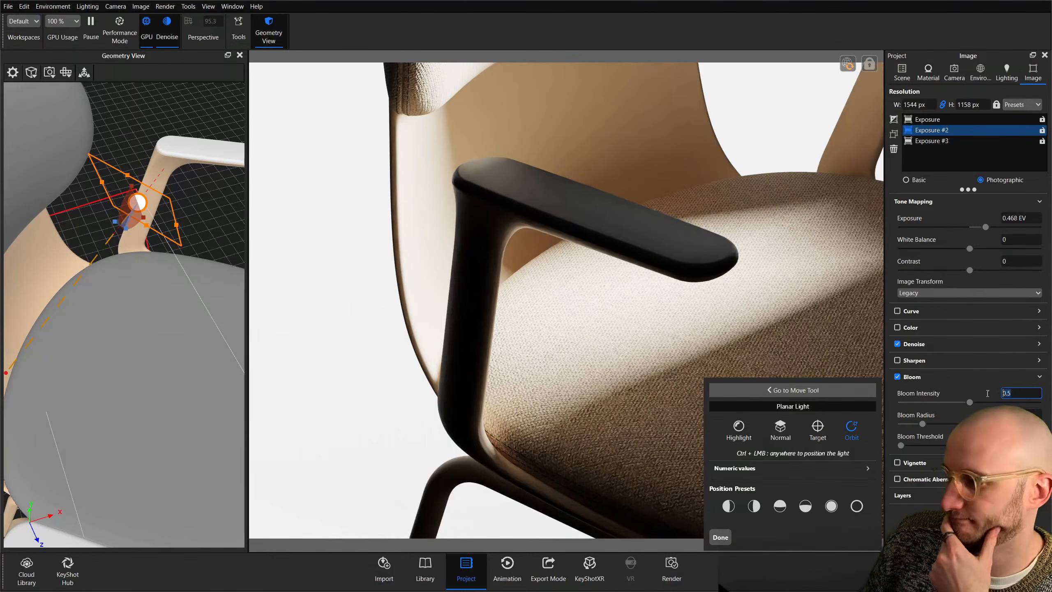
{"action": "left_click", "coordinate": [1021, 393]}
{"action": "key", "text": "Tab"}
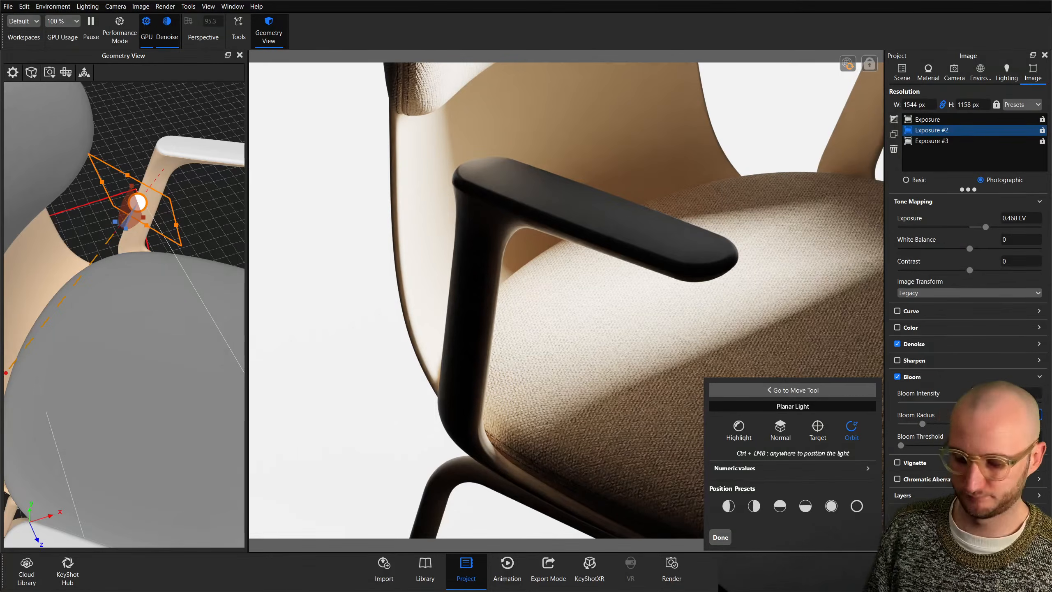
{"action": "key", "text": "Return"}
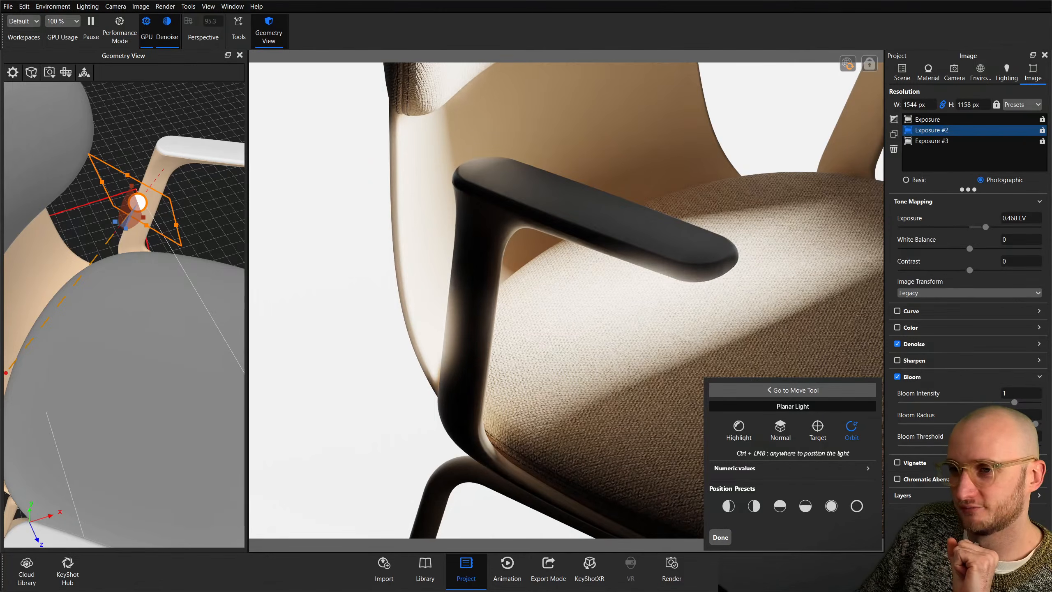
{"action": "left_click_drag", "start_coordinate": [1014, 402], "coordinate": [930, 403]}
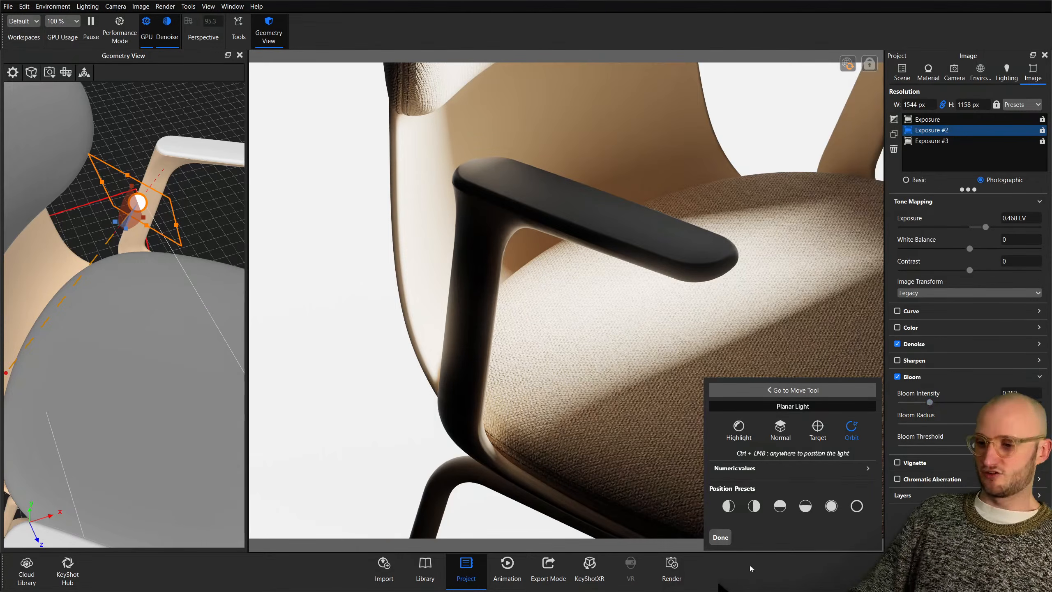
{"action": "left_click", "coordinate": [720, 537]}
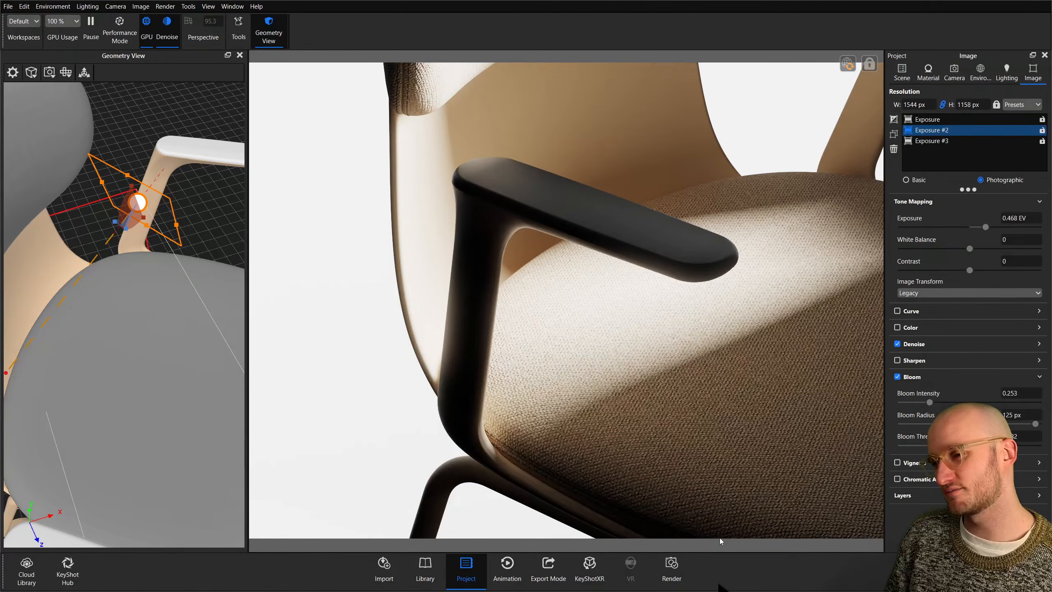
Move the planar light higher above the seat with the Move Tool and rotate it about 17° so it lights the armrest pad.
{"action": "left_click", "coordinate": [904, 73]}
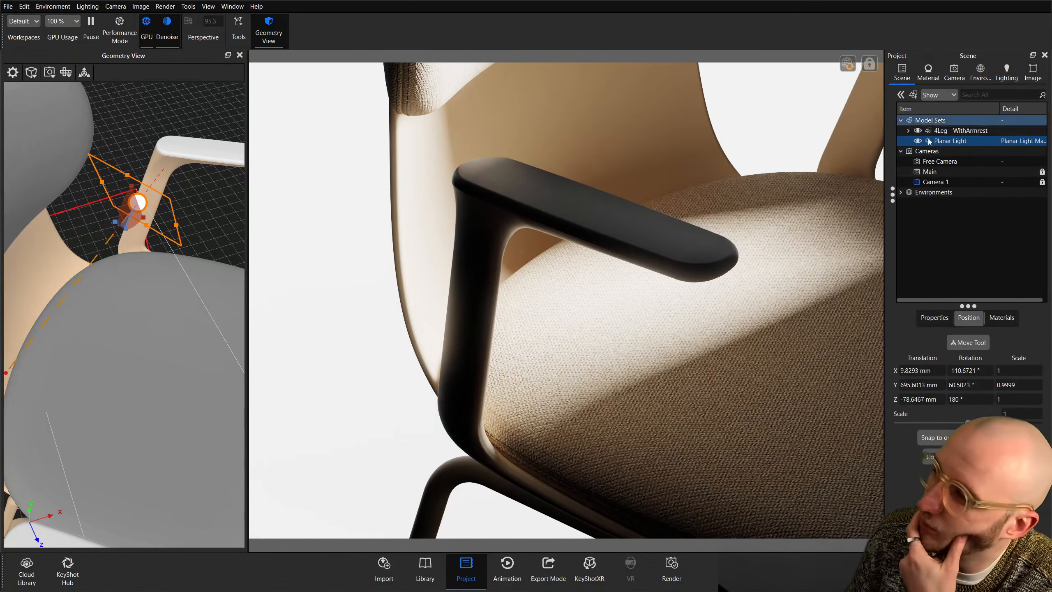
{"action": "left_click", "coordinate": [86, 73]}
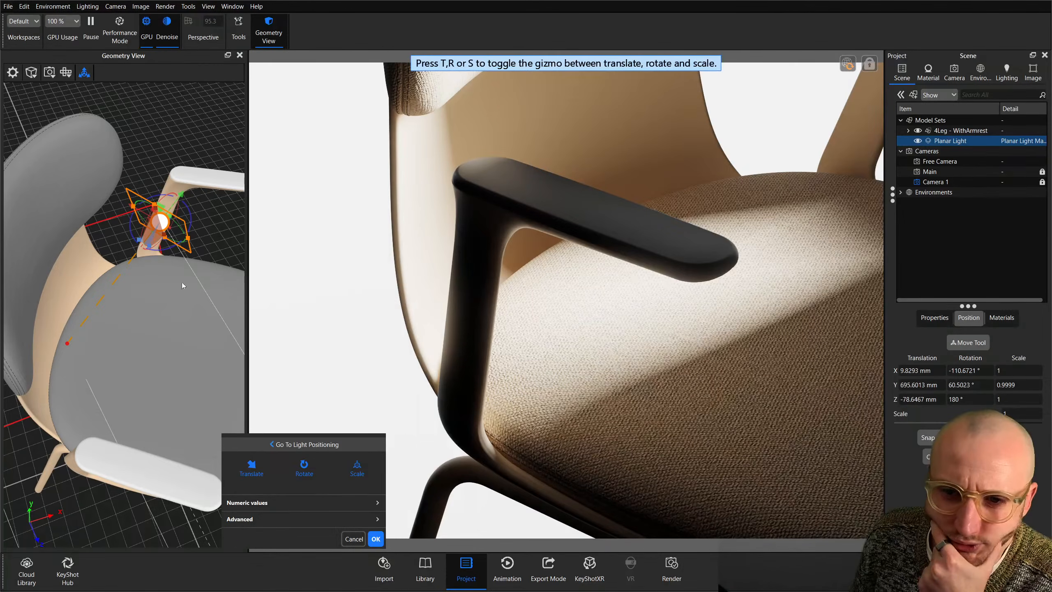
{"action": "left_click_drag", "start_coordinate": [188, 278], "coordinate": [220, 284]}
{"action": "left_click_drag", "start_coordinate": [180, 203], "coordinate": [171, 181]}
{"action": "left_click_drag", "start_coordinate": [133, 286], "coordinate": [185, 343]}
{"action": "left_click_drag", "start_coordinate": [230, 240], "coordinate": [151, 301]}
{"action": "scroll", "coordinate": [150, 300], "scroll_direction": "down", "scroll_amount": 5}
{"action": "left_click_drag", "start_coordinate": [187, 263], "coordinate": [161, 226]}
{"action": "left_click_drag", "start_coordinate": [137, 324], "coordinate": [192, 203]}
{"action": "key", "text": "r"}
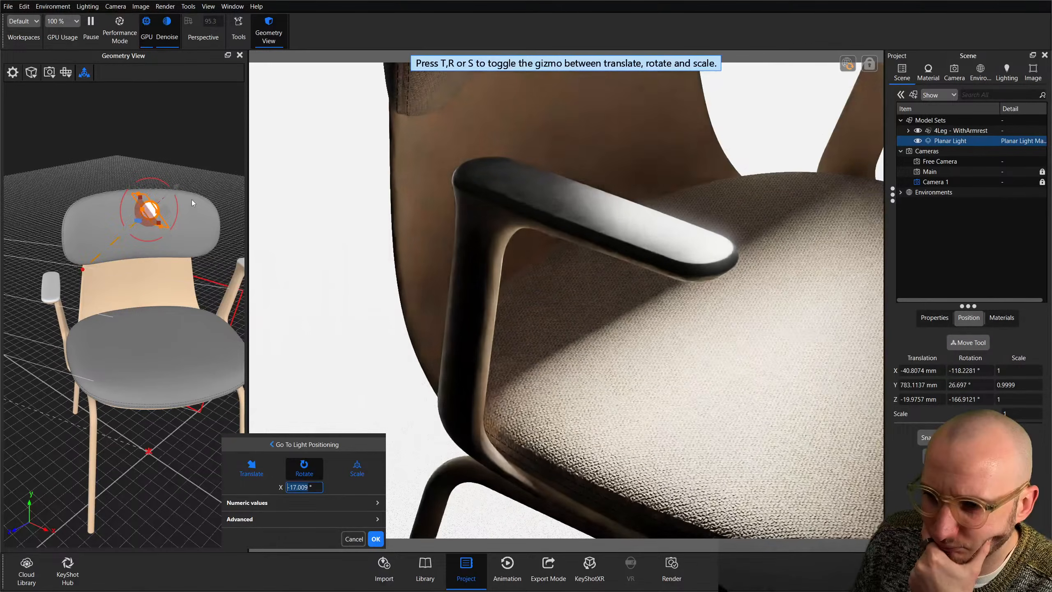
Fine-tune the planar light's beam spread over the seat and armrest, and accept its new position.
{"action": "middle_click_drag", "start_coordinate": [143, 282], "coordinate": [160, 293]}
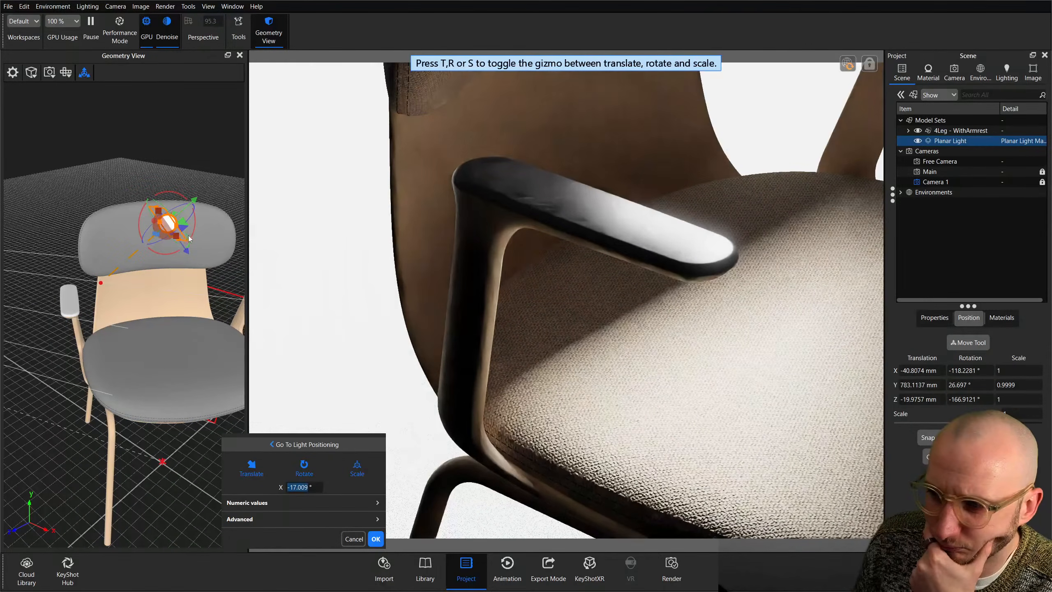
{"action": "left_click_drag", "start_coordinate": [120, 332], "coordinate": [226, 348]}
{"action": "scroll", "coordinate": [220, 332], "scroll_direction": "up", "scroll_amount": 5}
{"action": "middle_click_drag", "start_coordinate": [155, 178], "coordinate": [147, 209]}
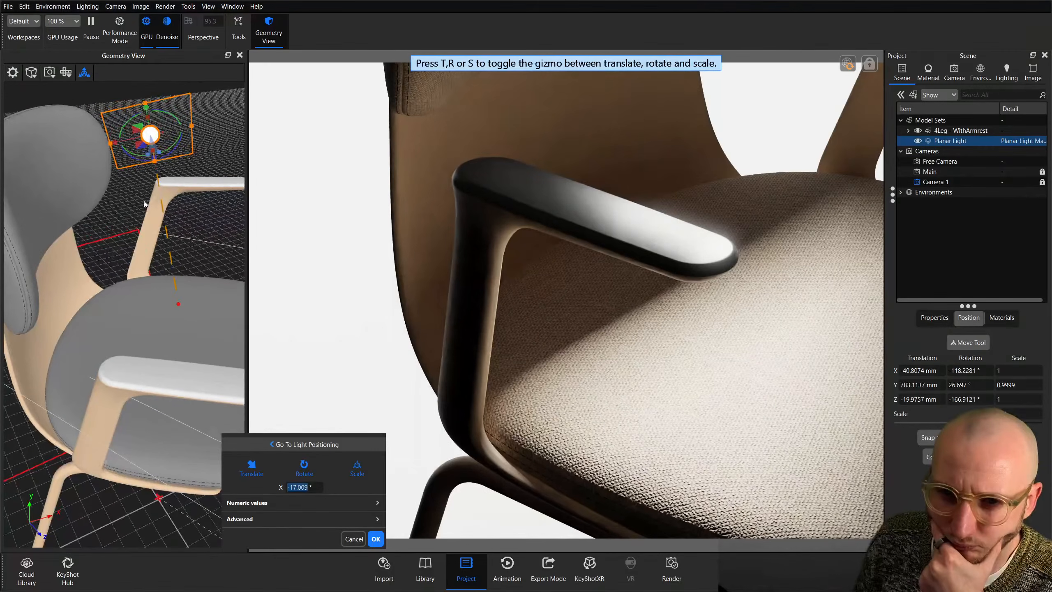
{"action": "left_click_drag", "start_coordinate": [147, 156], "coordinate": [138, 202]}
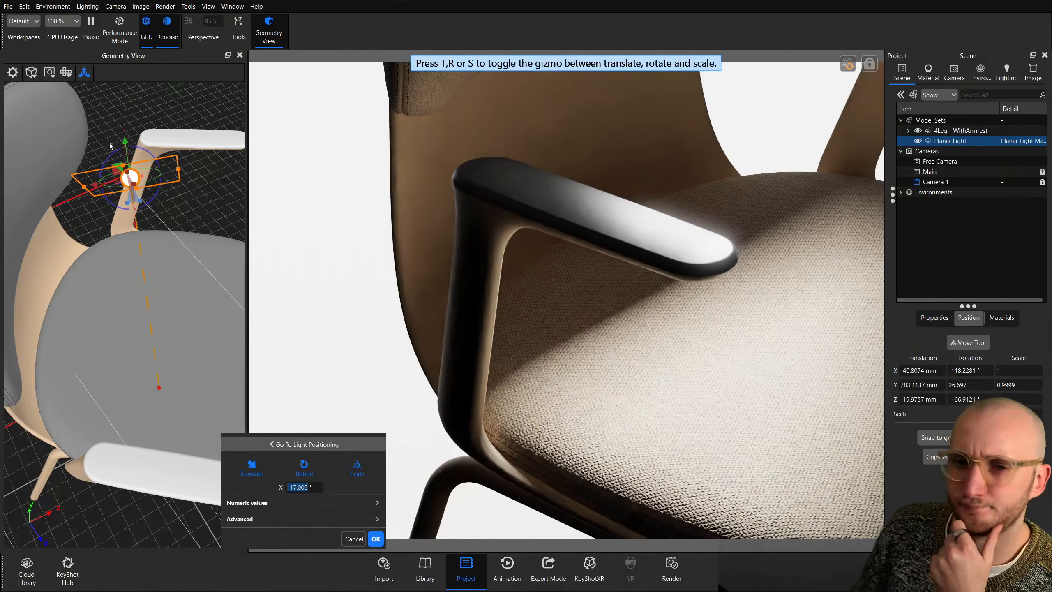
{"action": "left_click_drag", "start_coordinate": [139, 201], "coordinate": [137, 201]}
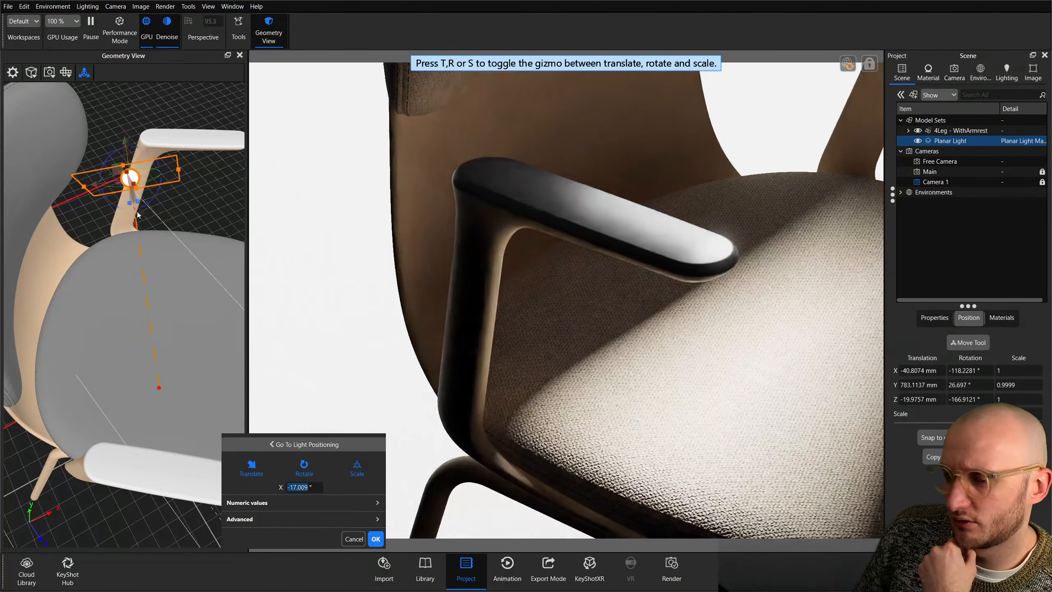
{"action": "left_click", "coordinate": [376, 539]}
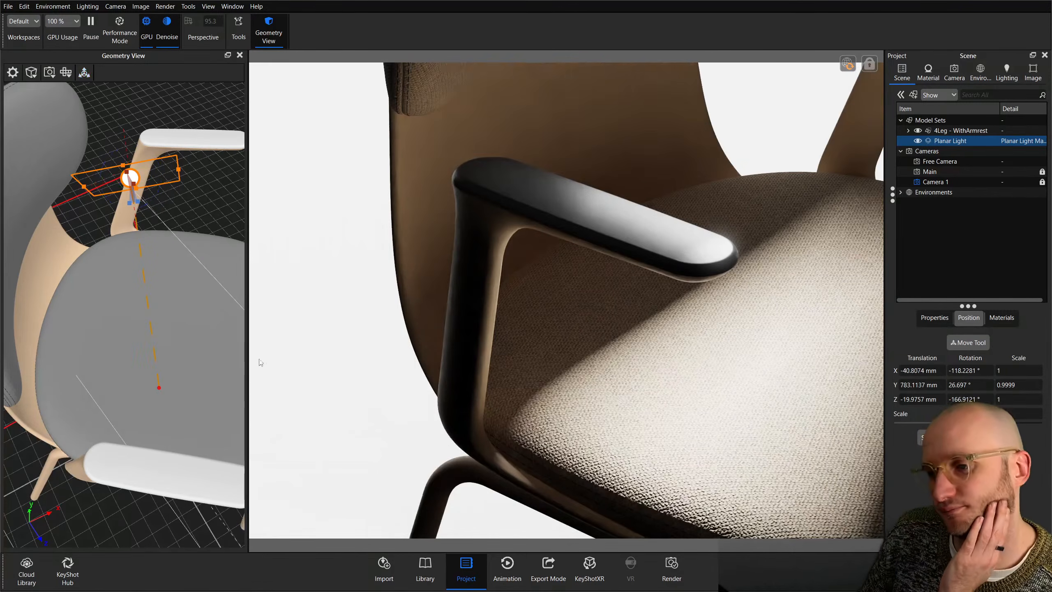
Lower the planar light by about 93 mm and shift it about 24.5 mm along its Z axis with the Move Tool.
{"action": "left_click_drag", "start_coordinate": [171, 221], "coordinate": [57, 165]}
{"action": "scroll", "coordinate": [102, 282], "scroll_direction": "down", "scroll_amount": 5}
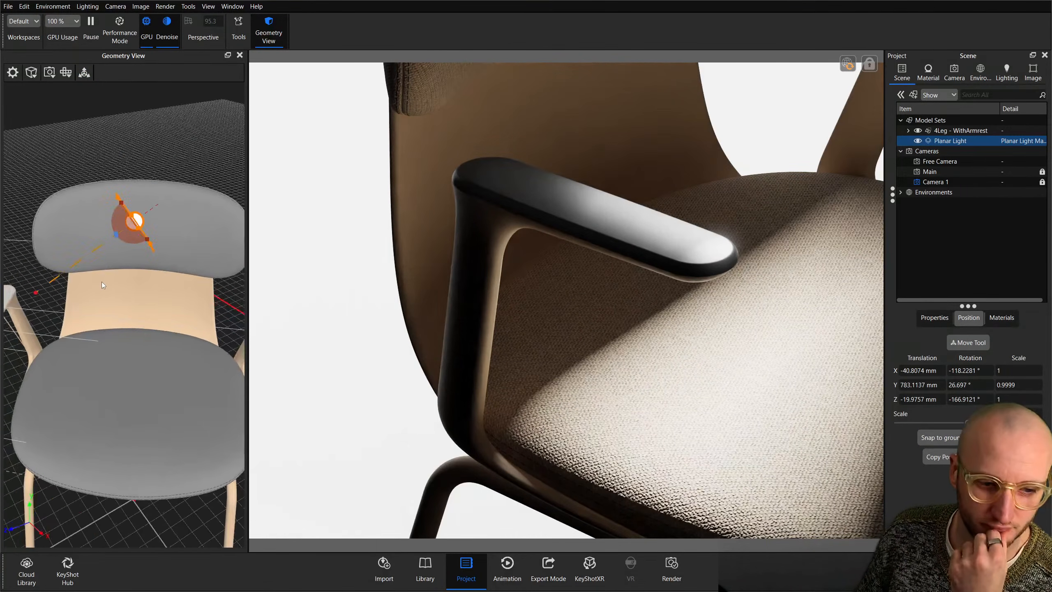
{"action": "scroll", "coordinate": [102, 281], "scroll_direction": "down", "scroll_amount": 4}
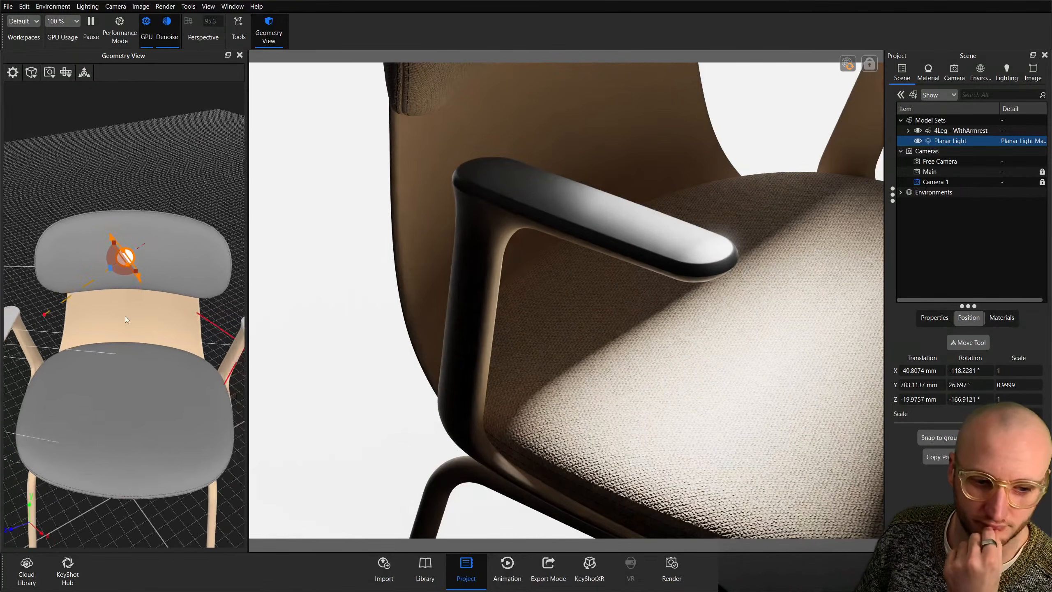
{"action": "left_click", "coordinate": [84, 72]}
{"action": "left_click_drag", "start_coordinate": [159, 264], "coordinate": [132, 293]}
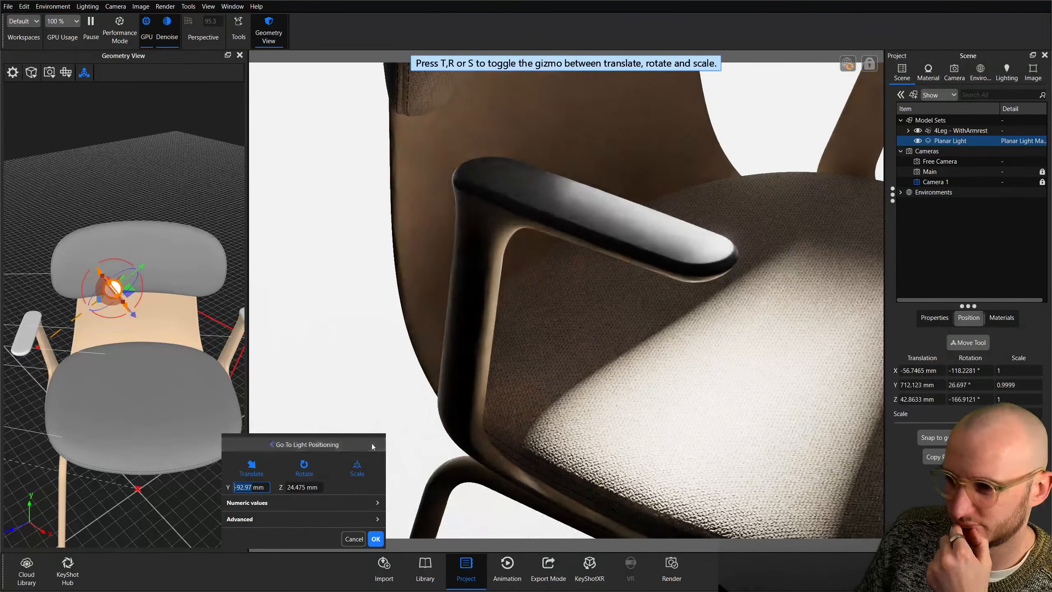
{"action": "left_click", "coordinate": [375, 538]}
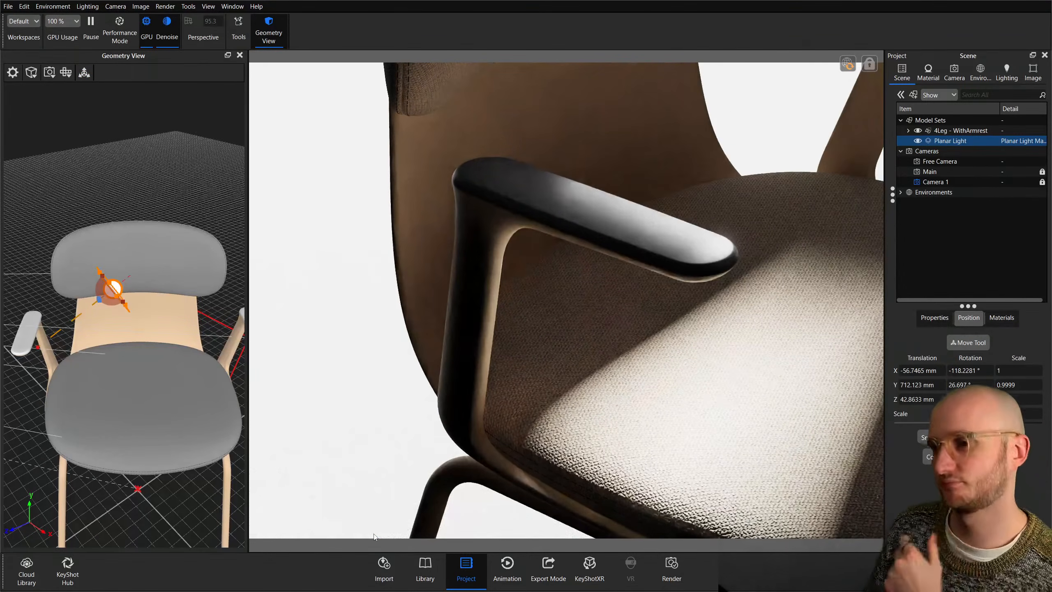
Try a narrower beam on the planar light, and widen it again to cover the seat.
{"action": "left_click_drag", "start_coordinate": [107, 420], "coordinate": [88, 306]}
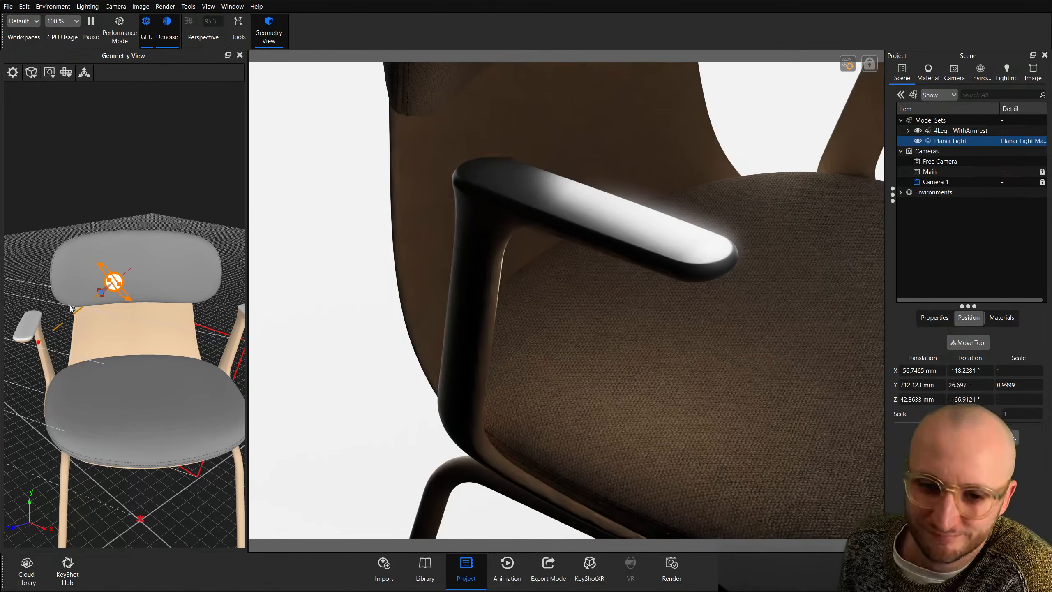
{"action": "scroll", "coordinate": [105, 298], "scroll_direction": "up", "scroll_amount": 4}
{"action": "middle_click_drag", "start_coordinate": [109, 305], "coordinate": [118, 307]}
{"action": "left_click_drag", "start_coordinate": [103, 288], "coordinate": [112, 292]}
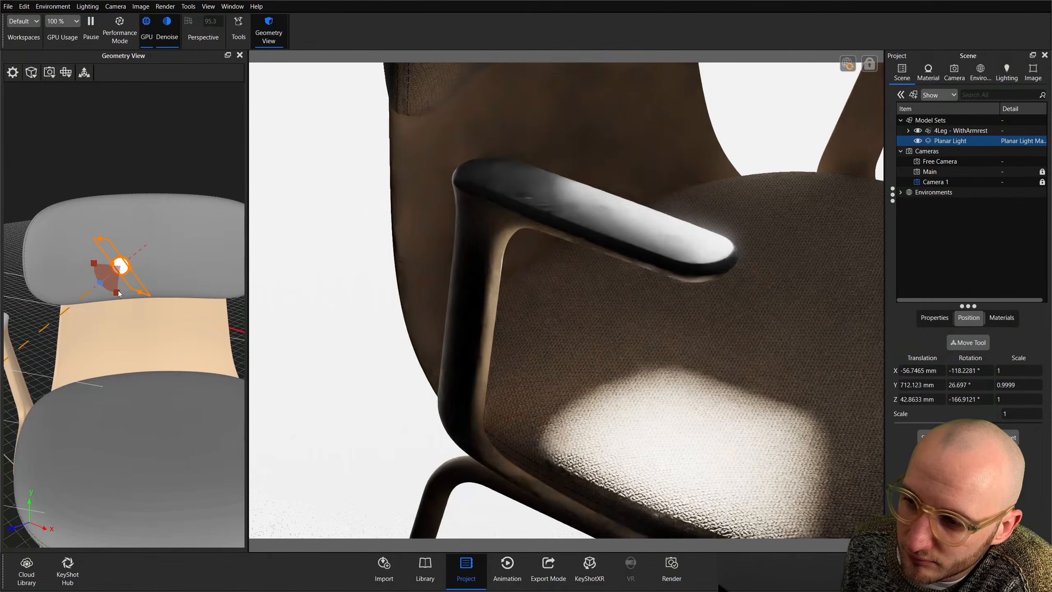
{"action": "left_click_drag", "start_coordinate": [119, 293], "coordinate": [148, 299]}
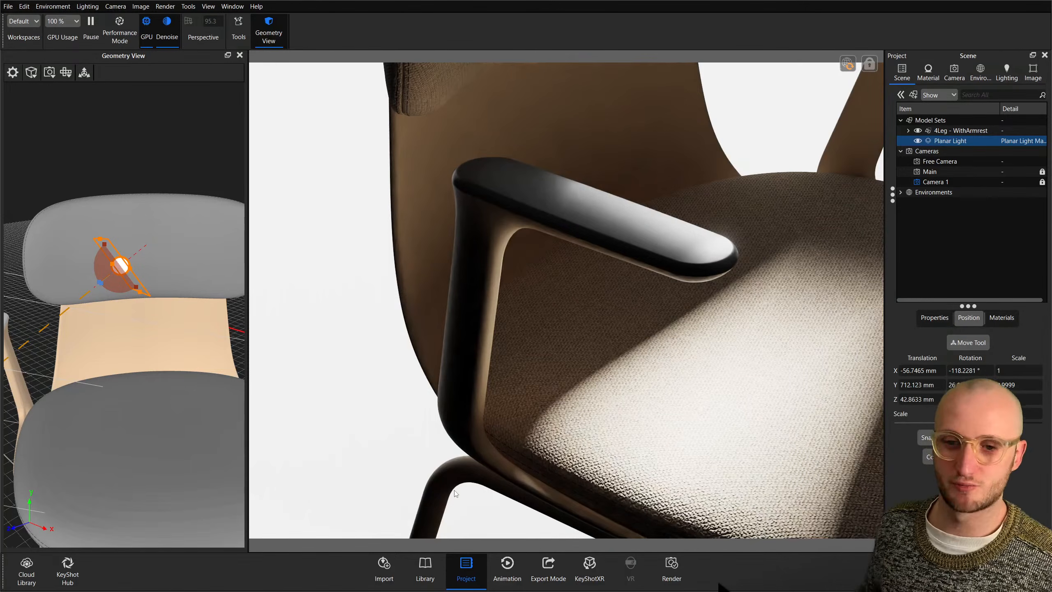
{"action": "left_click", "coordinate": [126, 146]}
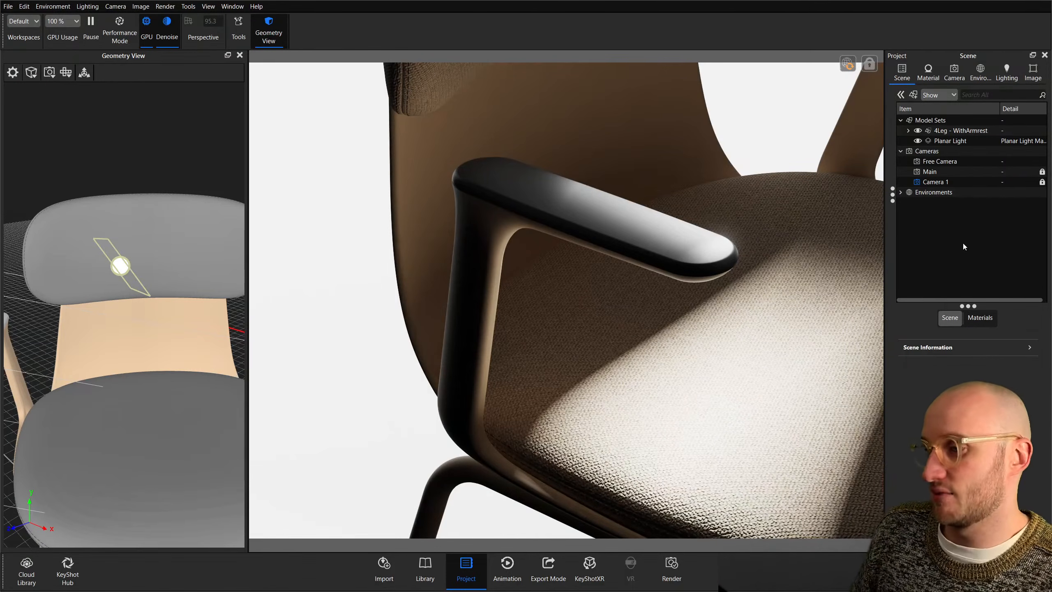
{"action": "left_click", "coordinate": [968, 139]}
{"action": "left_click", "coordinate": [996, 196]}
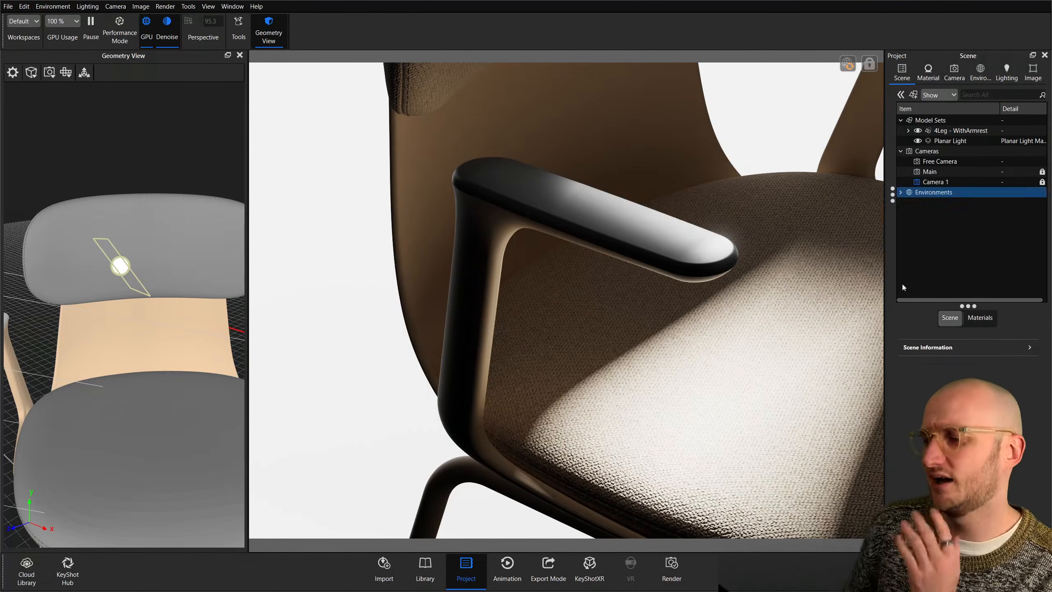
{"action": "left_click", "coordinate": [24, 6]}
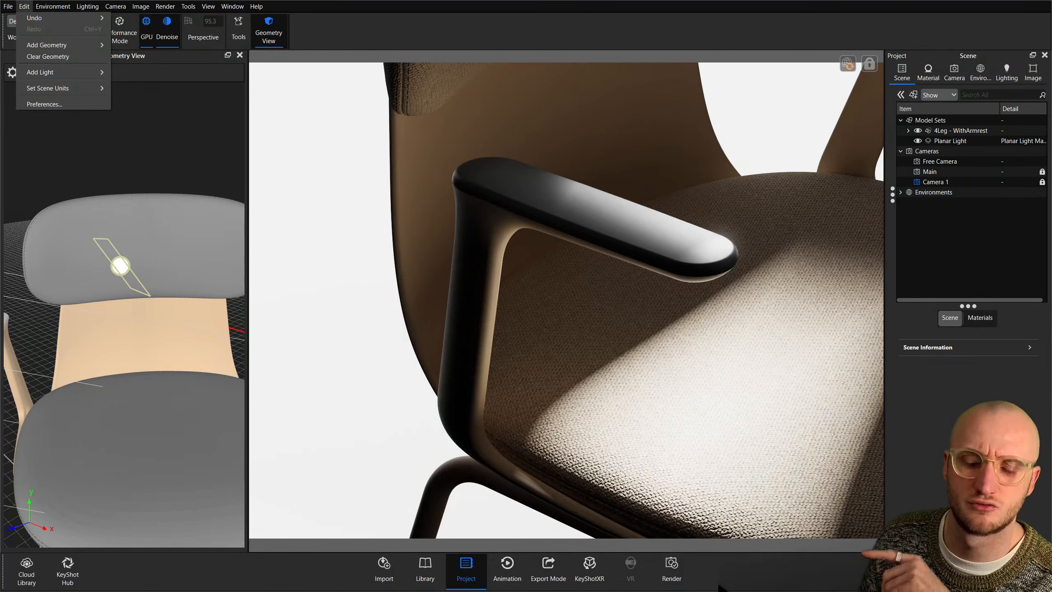
{"action": "left_click", "coordinate": [960, 270]}
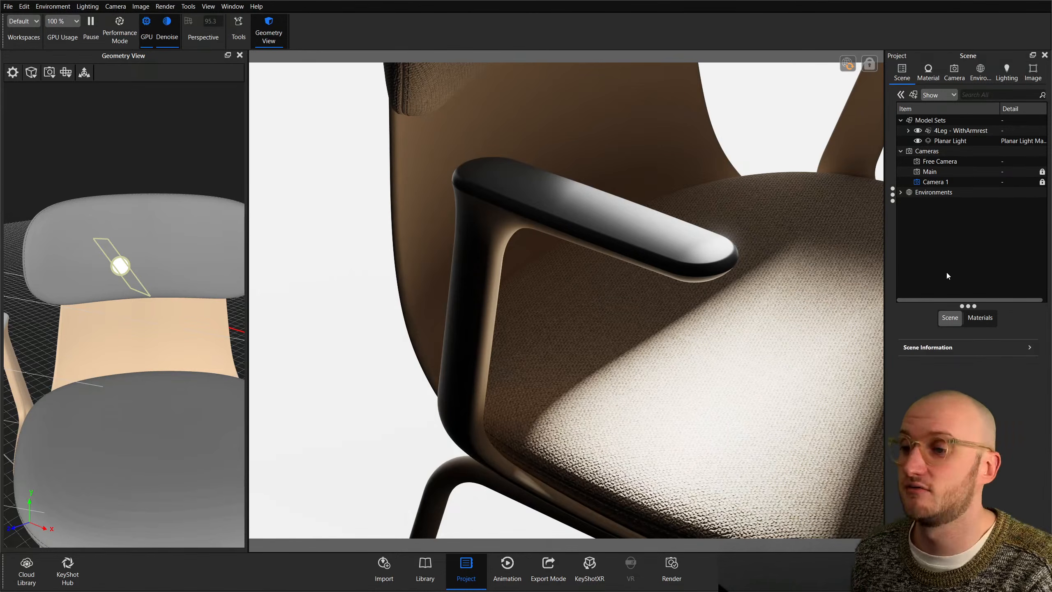
Rotate the planar light about 27.8° around its Z axis with the Move Tool so its beam shifts across the seat.
{"action": "left_click", "coordinate": [960, 141]}
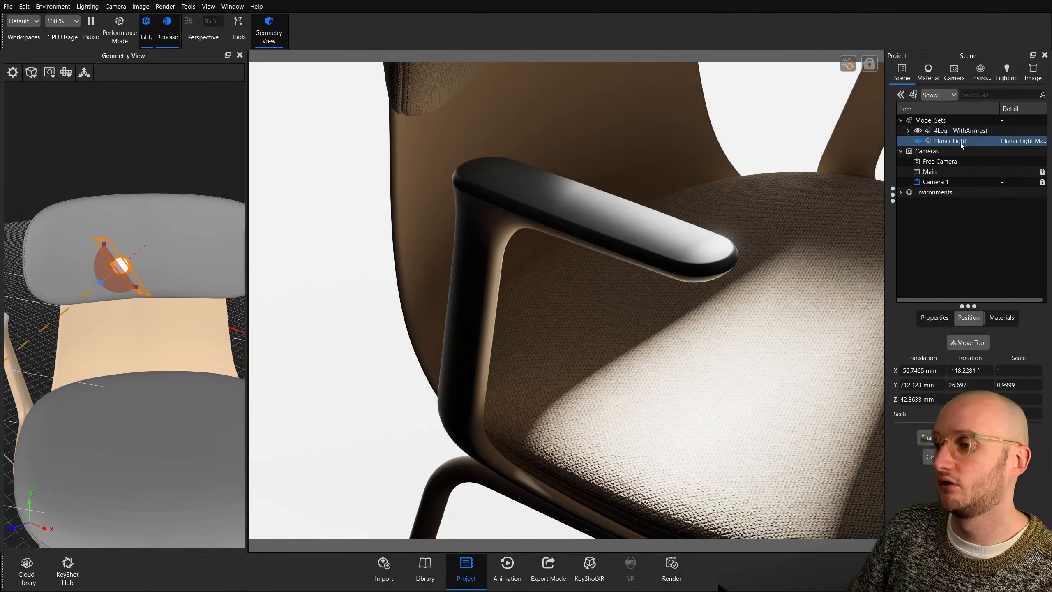
{"action": "scroll", "coordinate": [153, 363], "scroll_direction": "up", "scroll_amount": 2}
{"action": "scroll", "coordinate": [153, 363], "scroll_direction": "down", "scroll_amount": 5}
{"action": "middle_click_drag", "start_coordinate": [153, 363], "coordinate": [178, 383]}
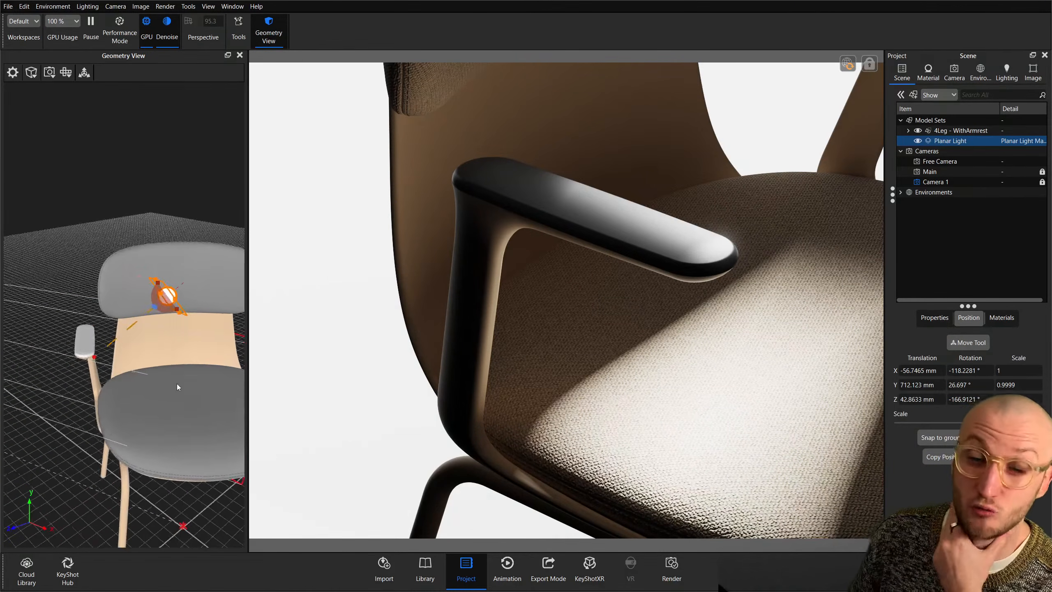
{"action": "left_click_drag", "start_coordinate": [178, 382], "coordinate": [179, 470]}
{"action": "left_click", "coordinate": [85, 73]}
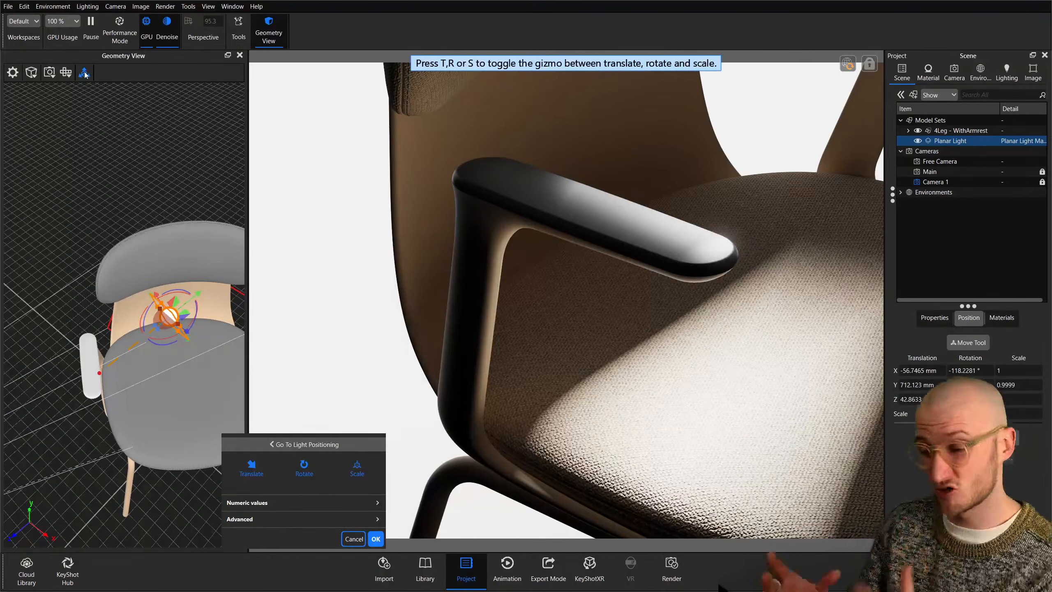
{"action": "left_click_drag", "start_coordinate": [120, 190], "coordinate": [218, 276]}
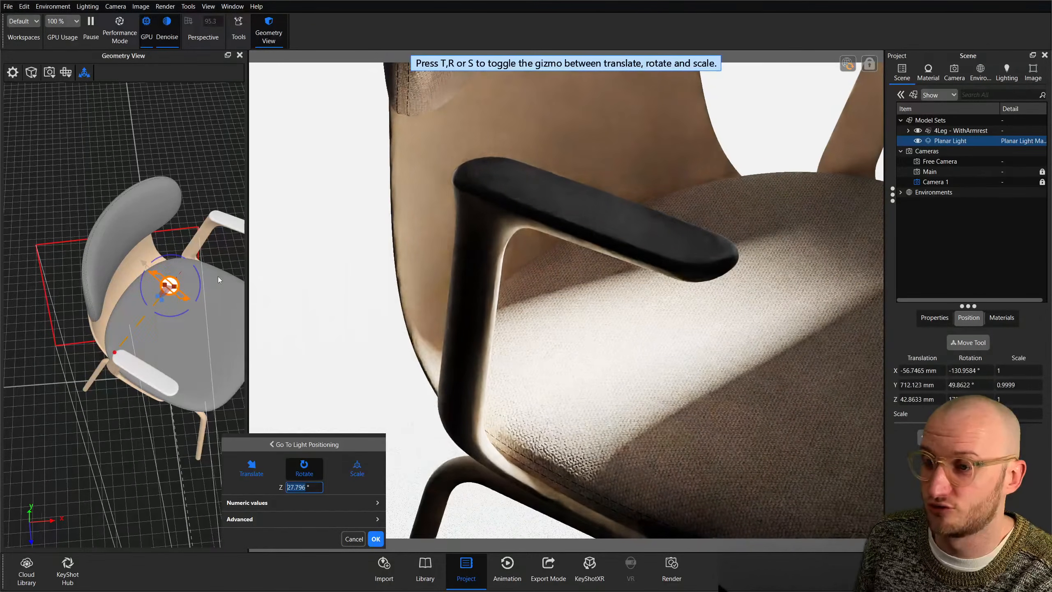
{"action": "left_click_drag", "start_coordinate": [125, 371], "coordinate": [235, 345]}
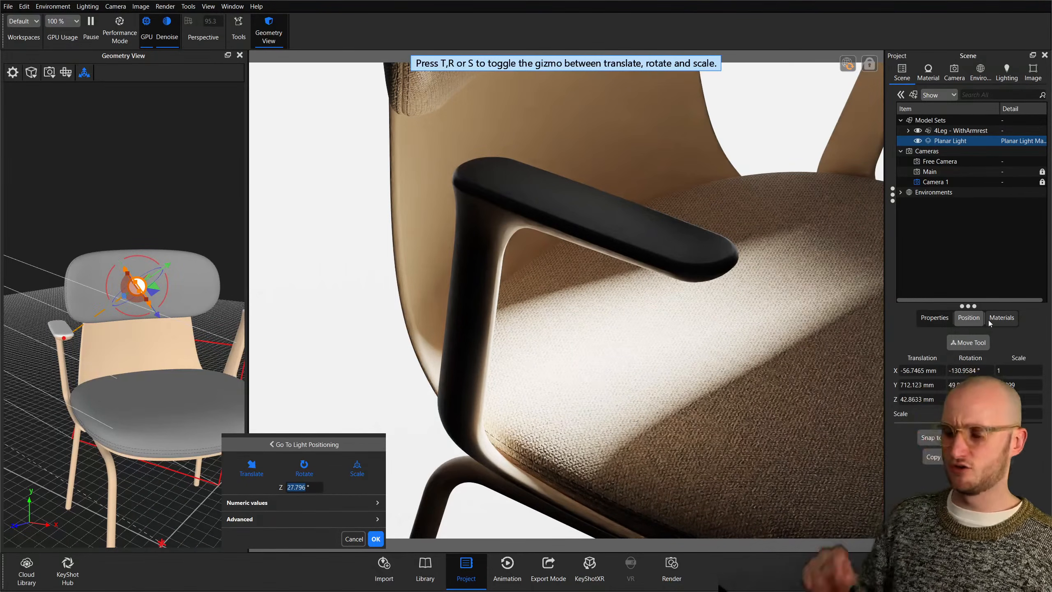
Orbit the planar light around its target on the armrest with light positioning and adjust its distance.
{"action": "left_click", "coordinate": [352, 444]}
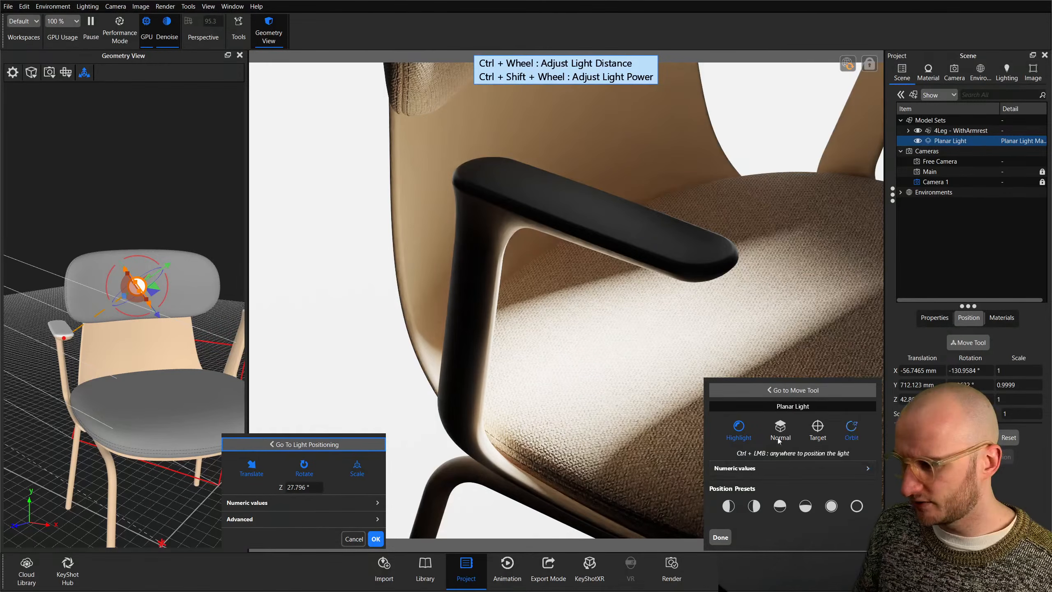
{"action": "left_click", "coordinate": [853, 435]}
{"action": "left_click_drag", "start_coordinate": [213, 215], "coordinate": [166, 214], "text": "ctrl"}
{"action": "left_click_drag", "start_coordinate": [93, 229], "coordinate": [135, 319]}
{"action": "scroll", "coordinate": [174, 283], "scroll_direction": "down", "scroll_amount": 8, "text": "ctrl"}
Try shifting the planar light about 78.6 mm along its X axis and orbiting it above the armrest.
{"action": "mouse_move", "coordinate": [86, 295]}
{"action": "left_mouse_down"}
{"action": "mouse_move", "coordinate": [143, 296]}
{"action": "mouse_move", "coordinate": [101, 293]}
{"action": "left_mouse_up"}
{"action": "left_click_drag", "start_coordinate": [99, 374], "coordinate": [211, 397]}
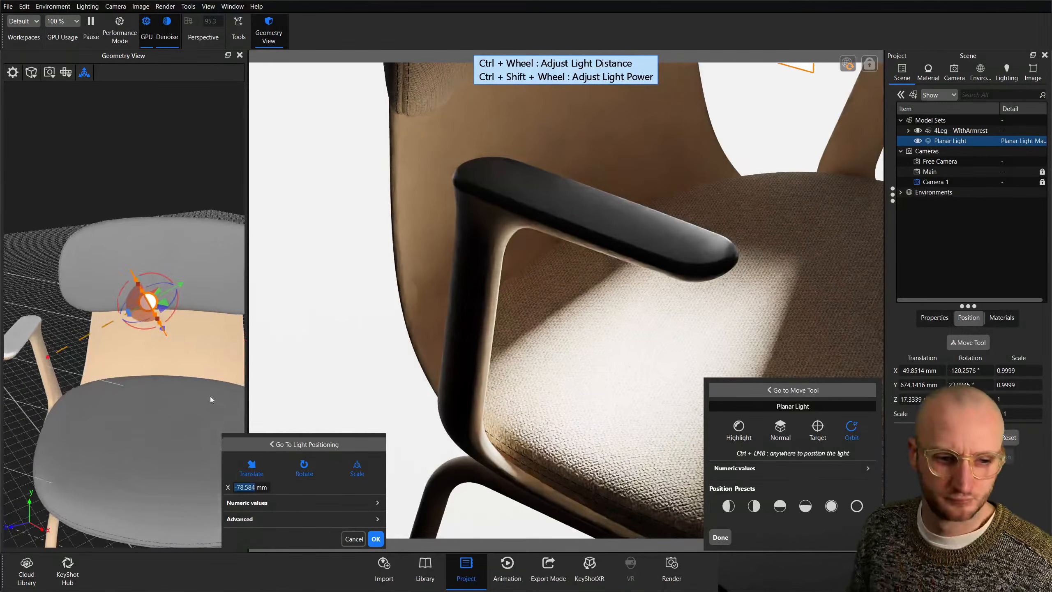
{"action": "mouse_move", "coordinate": [145, 392]}
{"action": "left_mouse_down", "text": "ctrl"}
{"action": "mouse_move", "coordinate": [161, 386]}
{"action": "mouse_move", "coordinate": [148, 411]}
{"action": "mouse_move", "coordinate": [152, 403]}
{"action": "left_mouse_up", "text": "ctrl"}
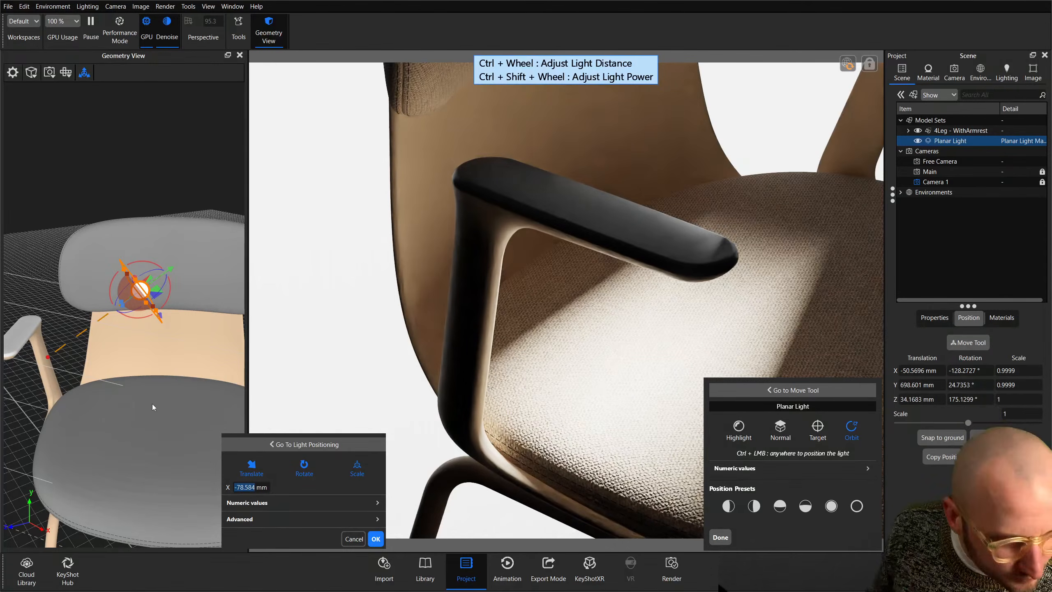
{"action": "left_click_drag", "start_coordinate": [163, 366], "coordinate": [170, 414], "text": "ctrl"}
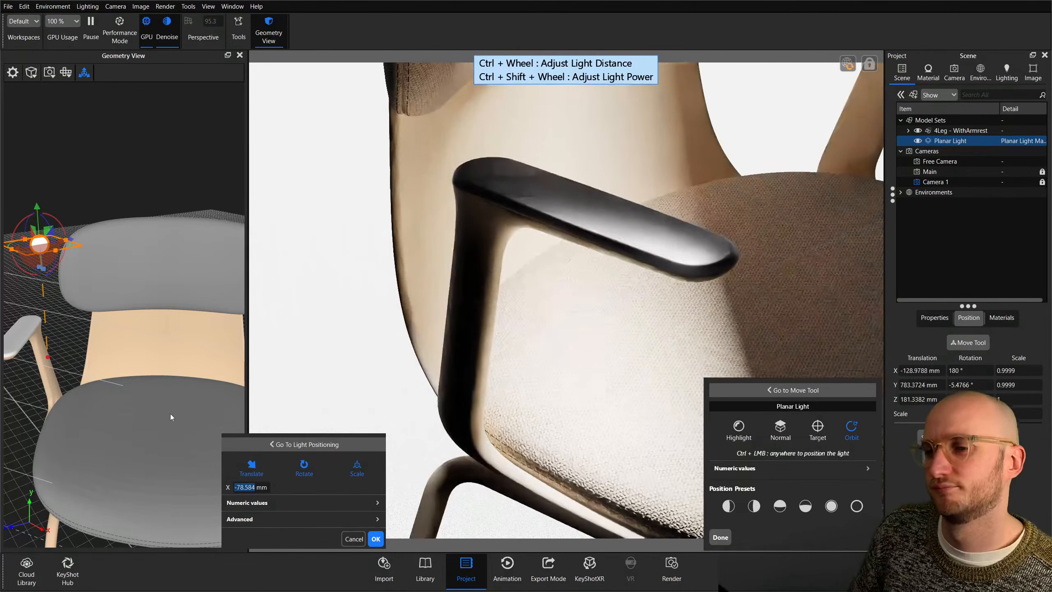
{"action": "left_click", "coordinate": [92, 346], "text": "ctrl"}
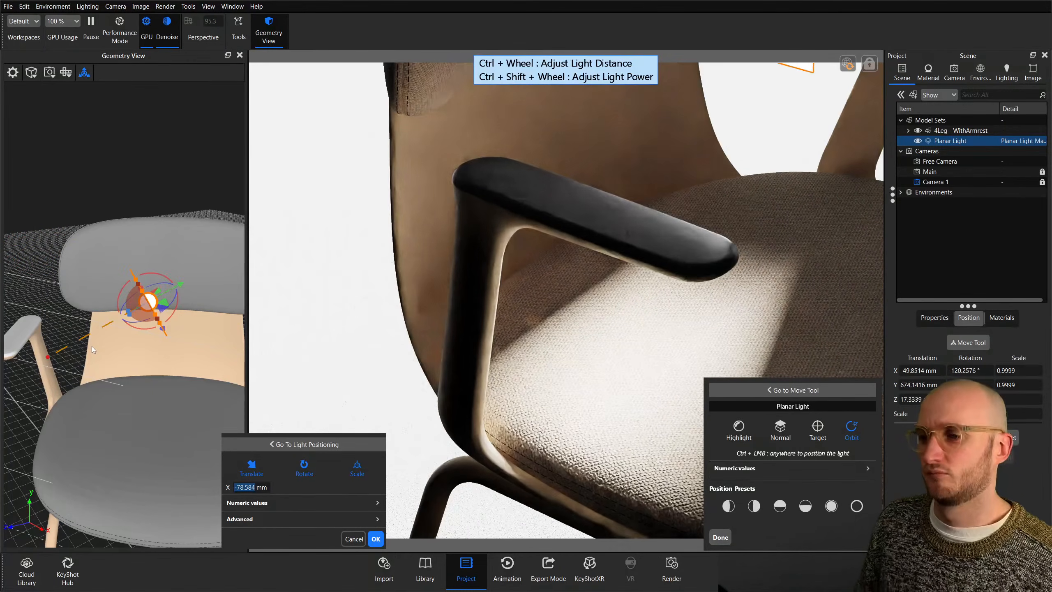
{"action": "key", "text": "ctrl+z"}
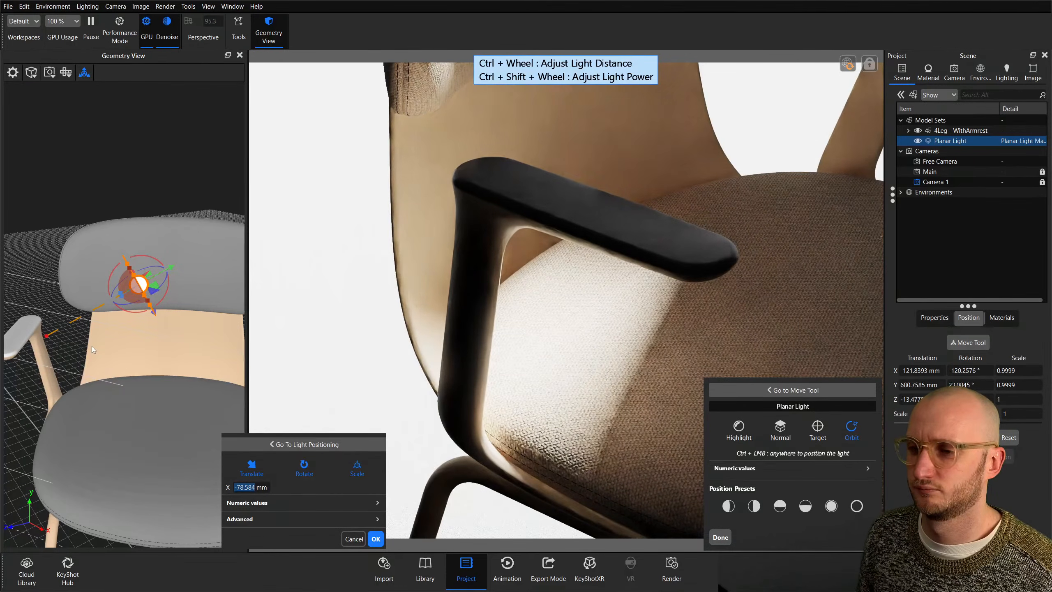
Orbit the planar light slightly higher above the seat and accept its new position.
{"action": "mouse_move", "coordinate": [127, 361]}
{"action": "left_mouse_down", "text": "ctrl"}
{"action": "mouse_move", "coordinate": [140, 385]}
{"action": "mouse_move", "coordinate": [138, 359]}
{"action": "left_mouse_up", "text": "ctrl"}
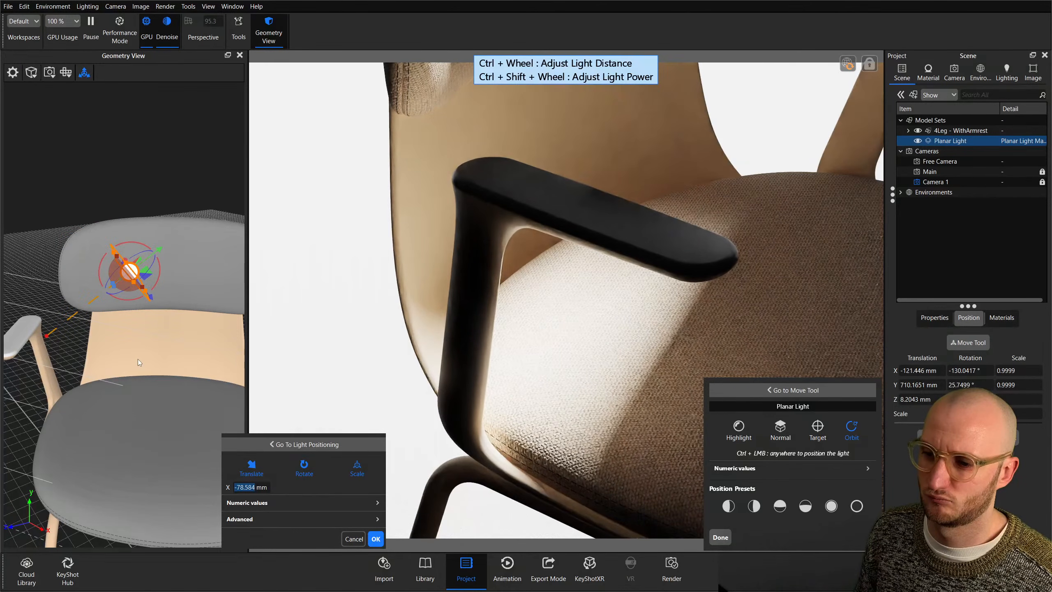
{"action": "left_click", "coordinate": [375, 539]}
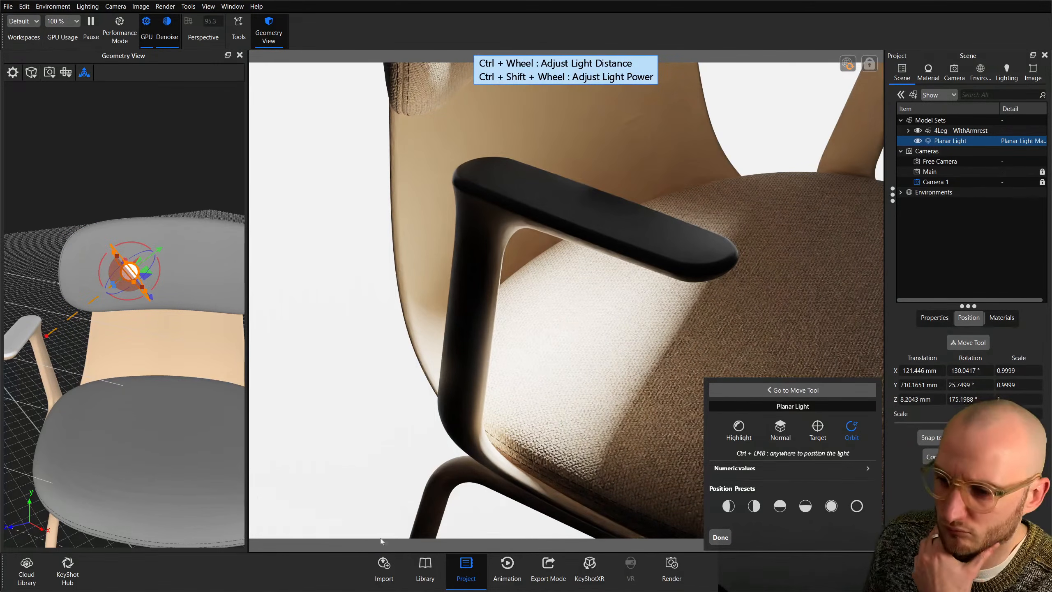
{"action": "left_click", "coordinate": [954, 240]}
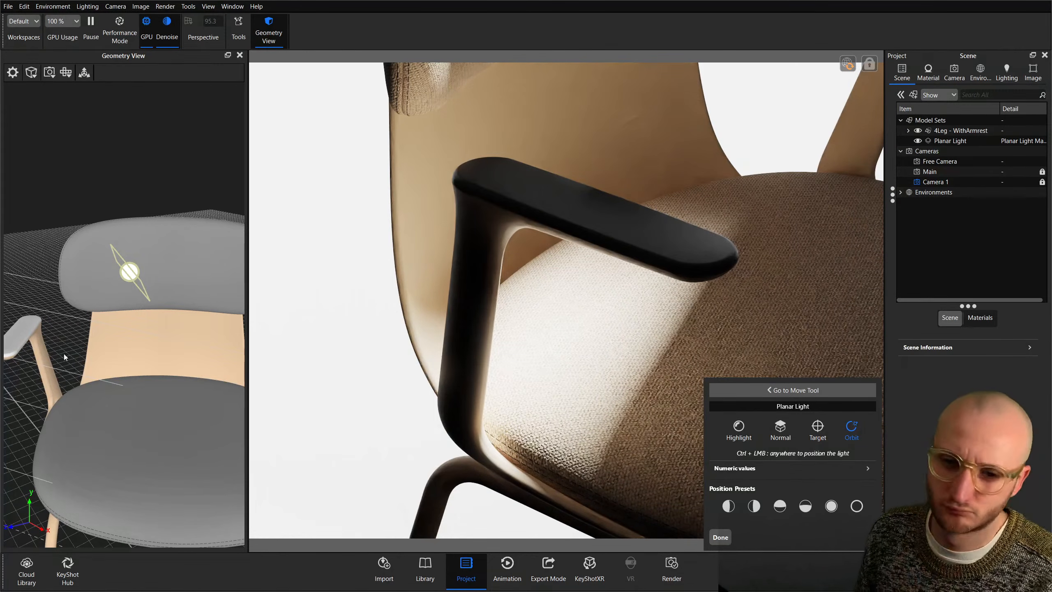
Duplicate the planar light and hide the original, keeping the copy visible.
{"action": "left_click", "coordinate": [950, 140]}
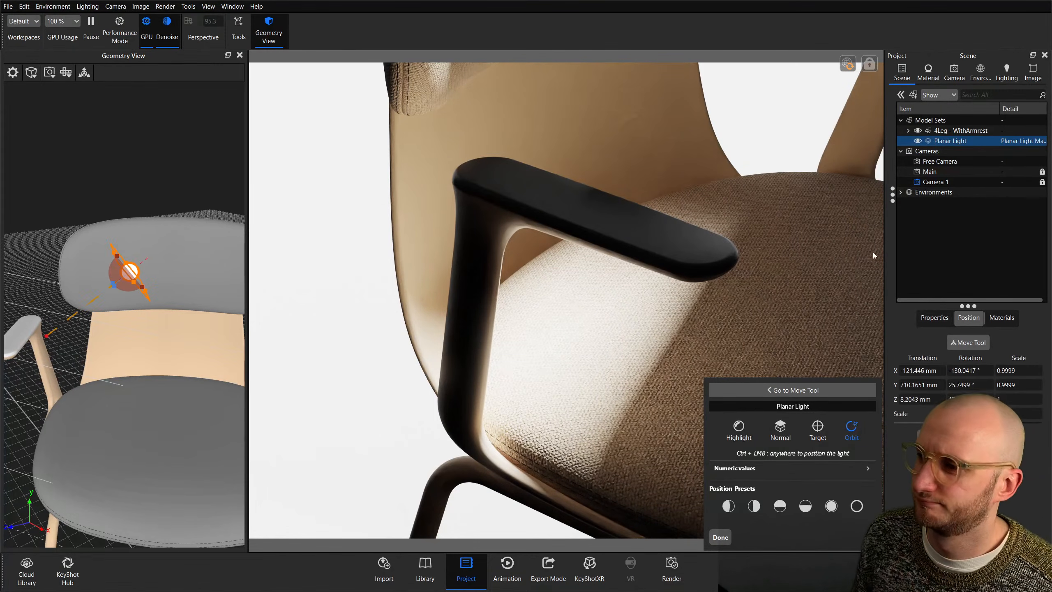
{"action": "right_click", "coordinate": [946, 143]}
{"action": "left_click", "coordinate": [938, 386]}
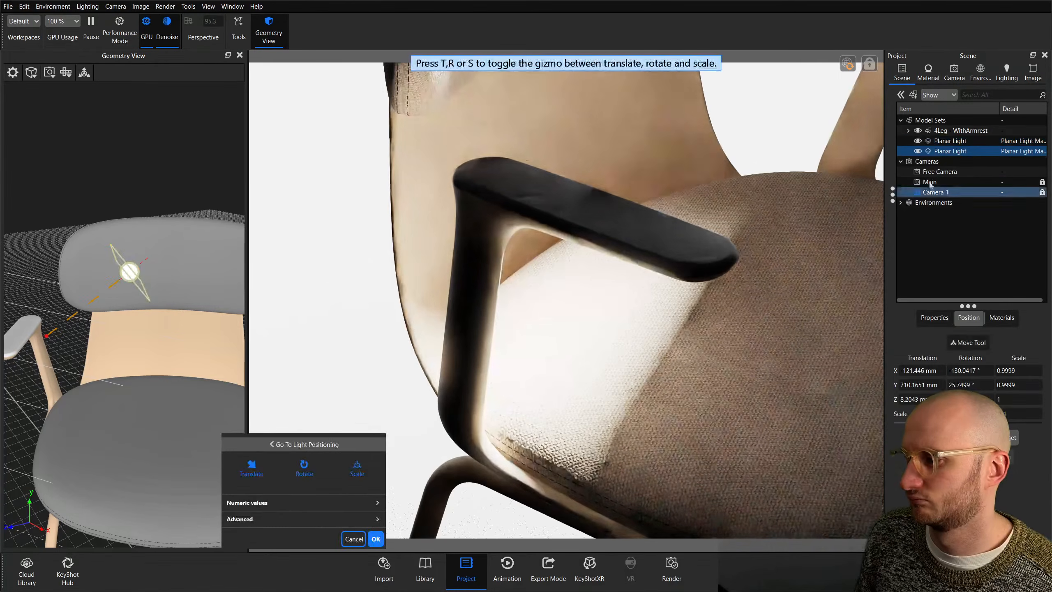
{"action": "left_click", "coordinate": [969, 154]}
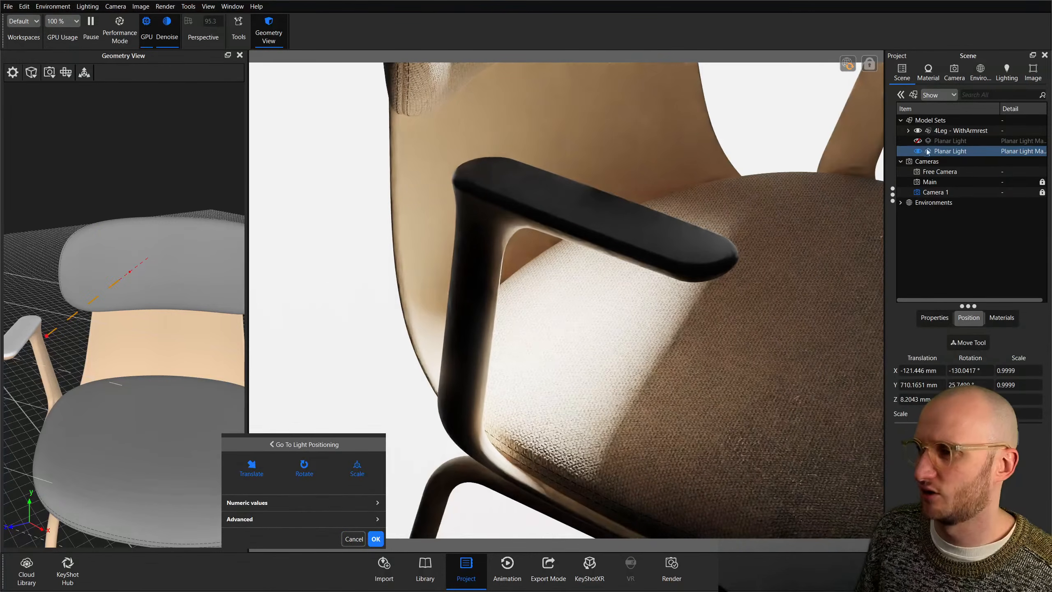
{"action": "left_click", "coordinate": [957, 151]}
{"action": "left_click", "coordinate": [921, 152]}
{"action": "left_click", "coordinate": [918, 152]}
{"action": "left_click", "coordinate": [917, 151]}
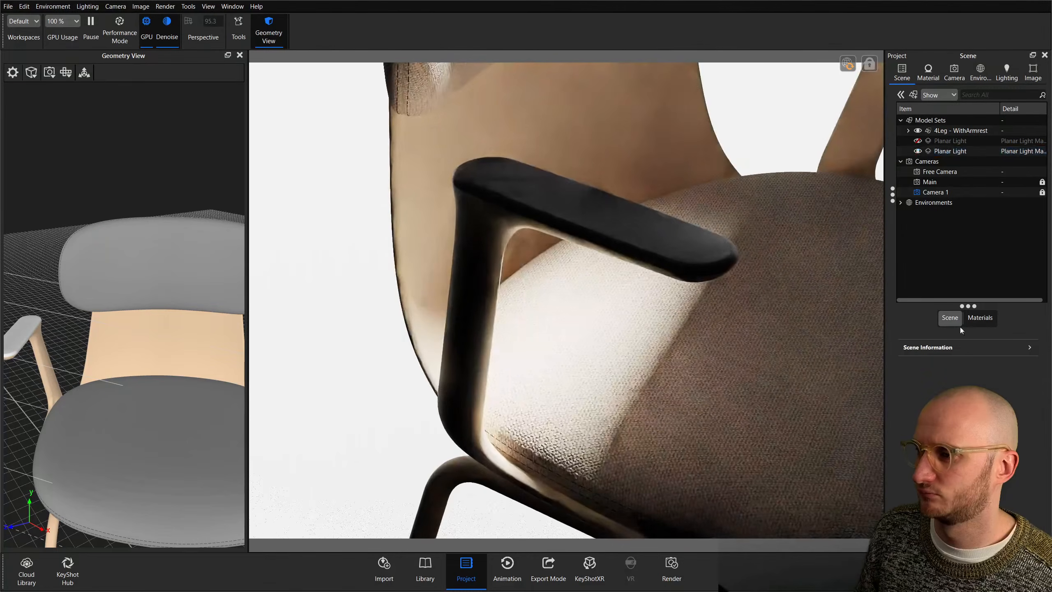
Aim the duplicate planar light at the armrest pad with light positioning and orbit it until it shines straight down.
{"action": "left_click", "coordinate": [955, 153]}
{"action": "left_click", "coordinate": [977, 342]}
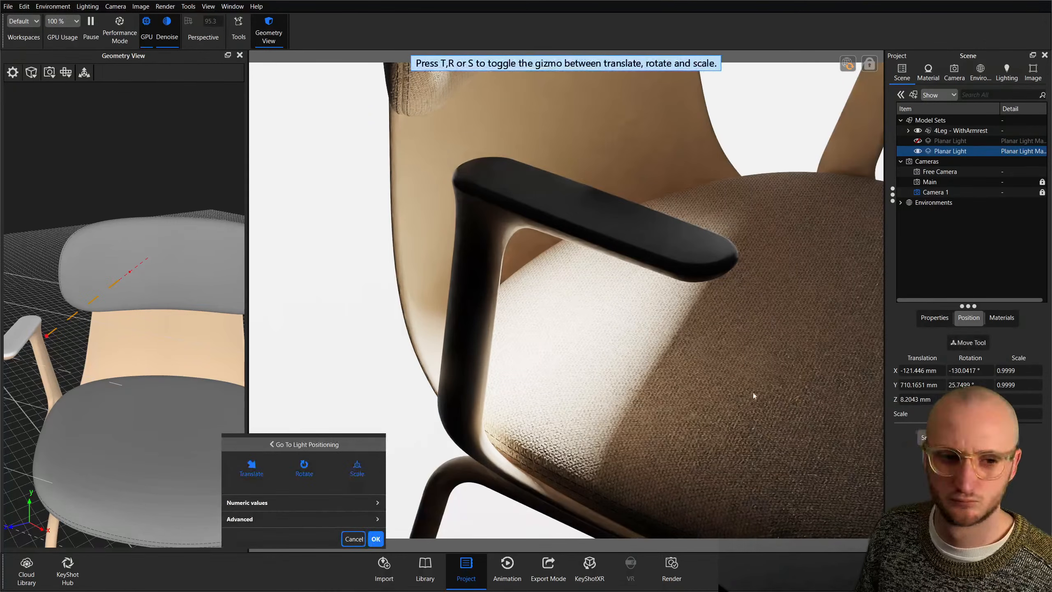
{"action": "left_click", "coordinate": [314, 445]}
{"action": "left_click_drag", "start_coordinate": [153, 204], "coordinate": [155, 268]}
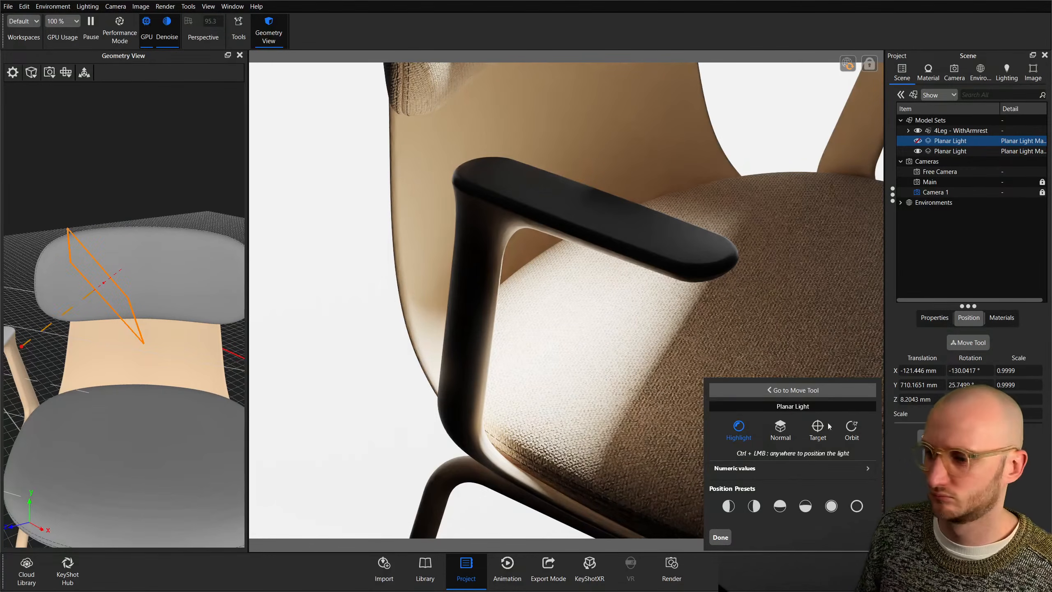
{"action": "left_click", "coordinate": [812, 405]}
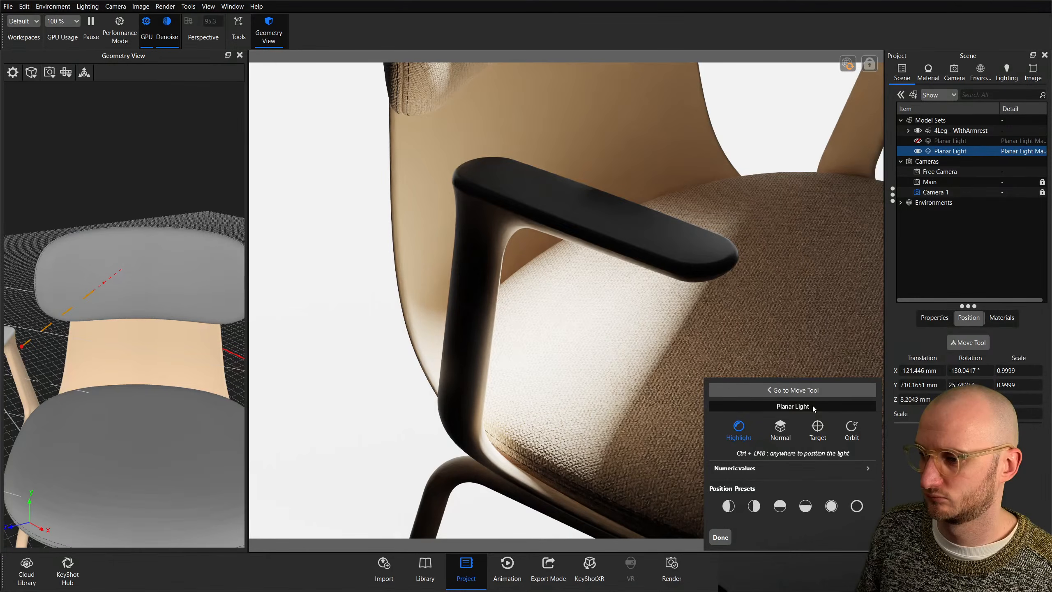
{"action": "left_click_drag", "start_coordinate": [89, 214], "coordinate": [162, 232]}
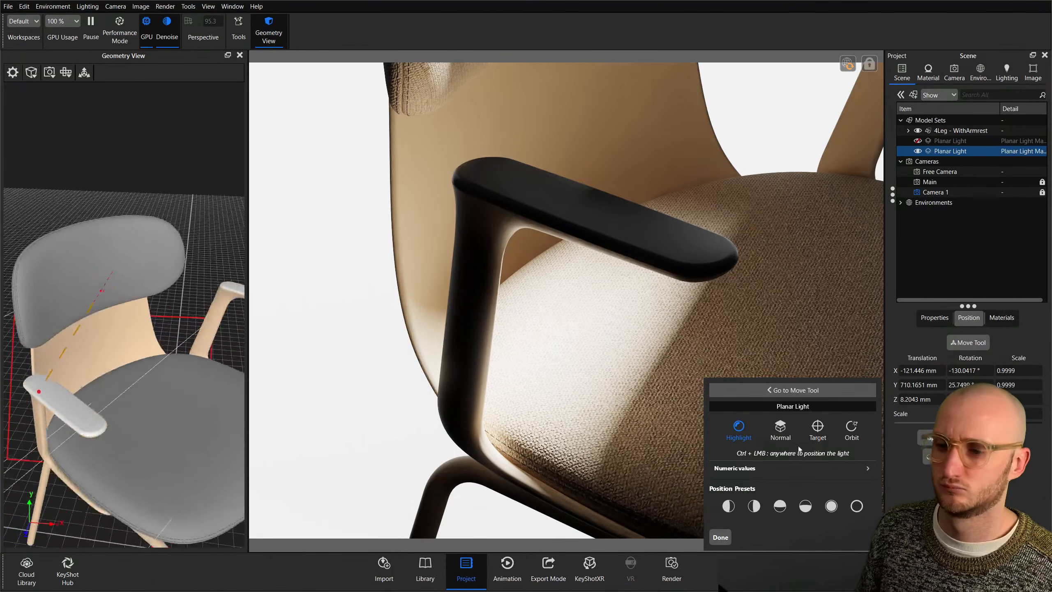
{"action": "scroll", "coordinate": [101, 434], "scroll_direction": "down", "scroll_amount": 3}
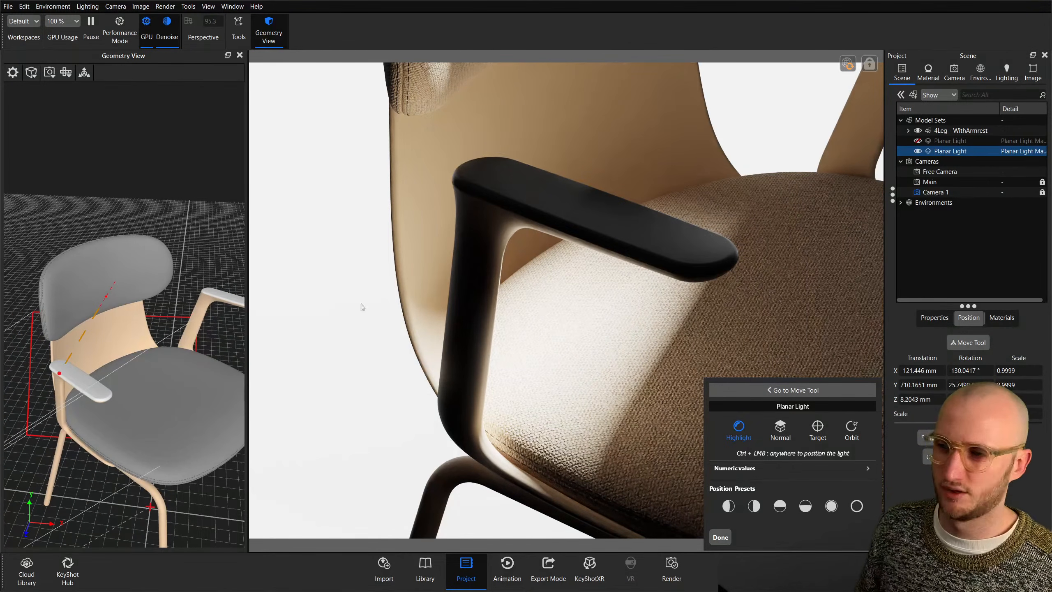
{"action": "left_click", "coordinate": [956, 210]}
{"action": "left_click", "coordinate": [962, 155]}
{"action": "mouse_move", "coordinate": [107, 376]}
{"action": "left_mouse_down"}
{"action": "mouse_move", "coordinate": [125, 379]}
{"action": "mouse_move", "coordinate": [107, 380]}
{"action": "left_mouse_up"}
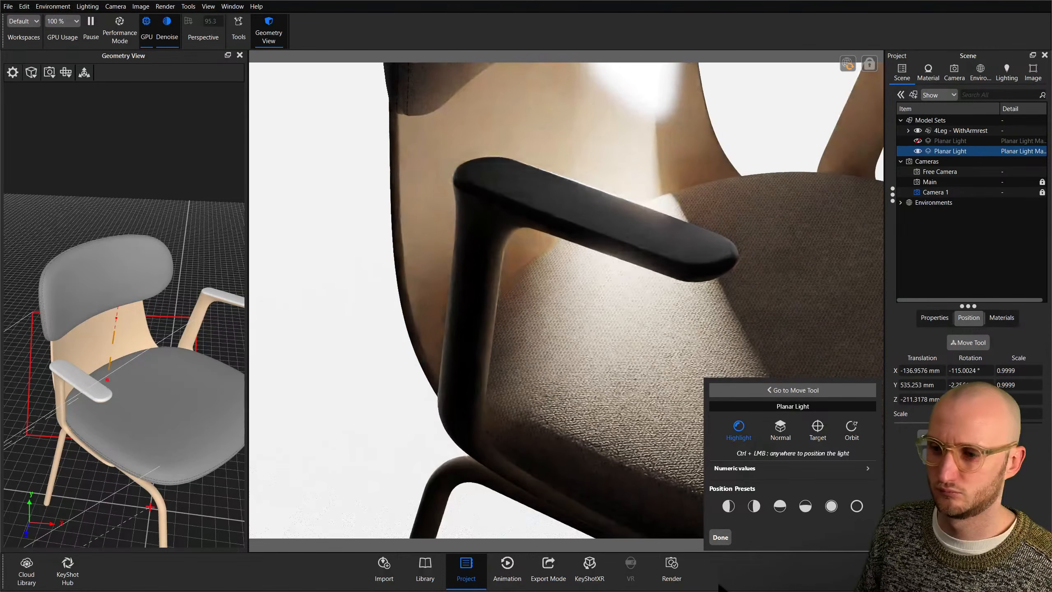
{"action": "left_click_drag", "start_coordinate": [201, 374], "coordinate": [239, 438], "text": "ctrl"}
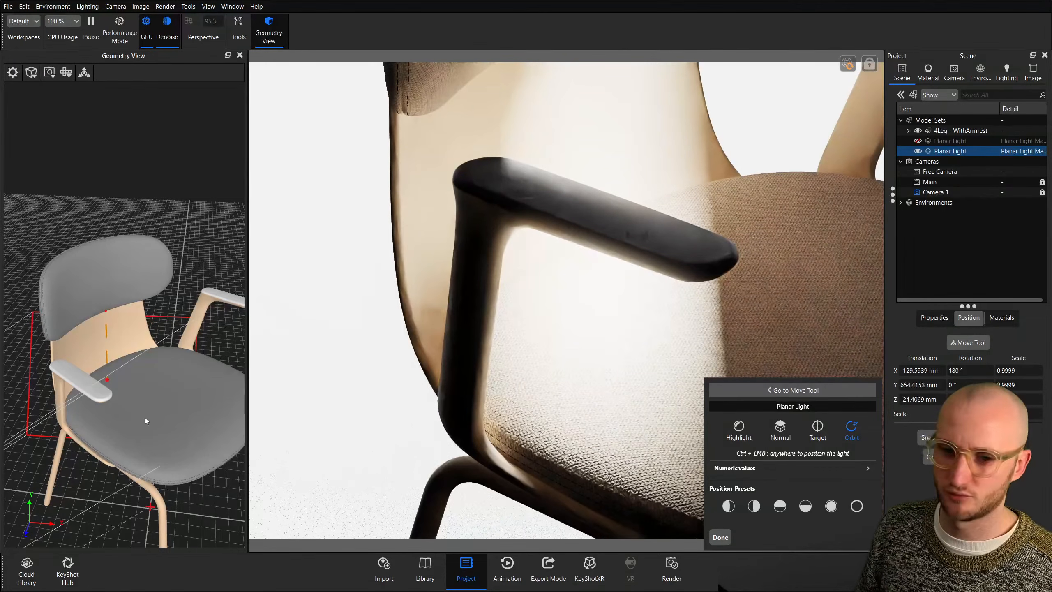
Try aiming and orbiting the duplicate planar light toward the chair's backrest and the rear of the seat.
{"action": "left_click", "coordinate": [918, 151]}
{"action": "left_click", "coordinate": [918, 151]}
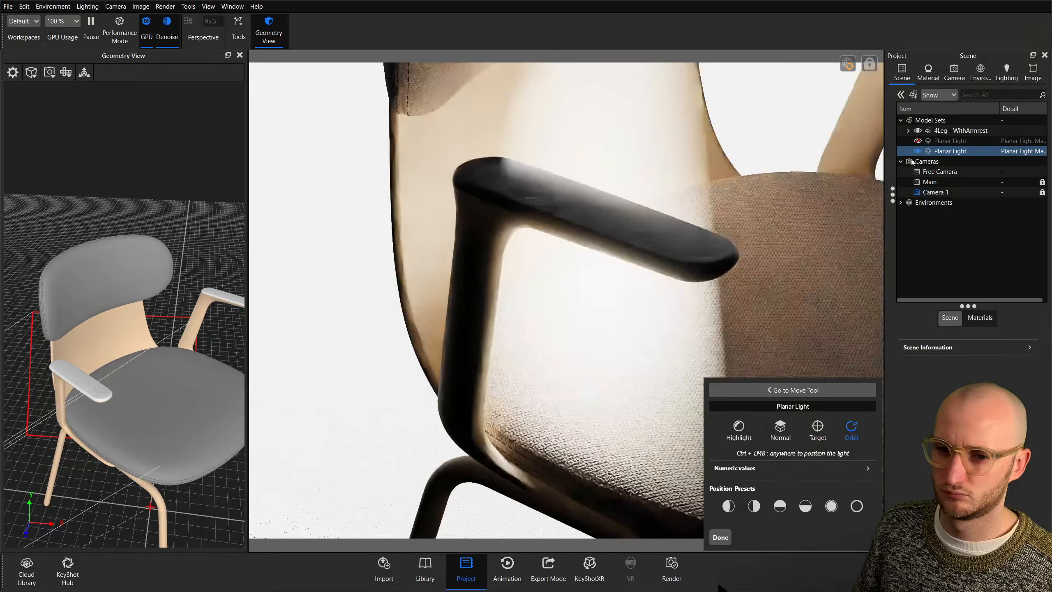
{"action": "scroll", "coordinate": [137, 407], "scroll_direction": "down", "scroll_amount": 3}
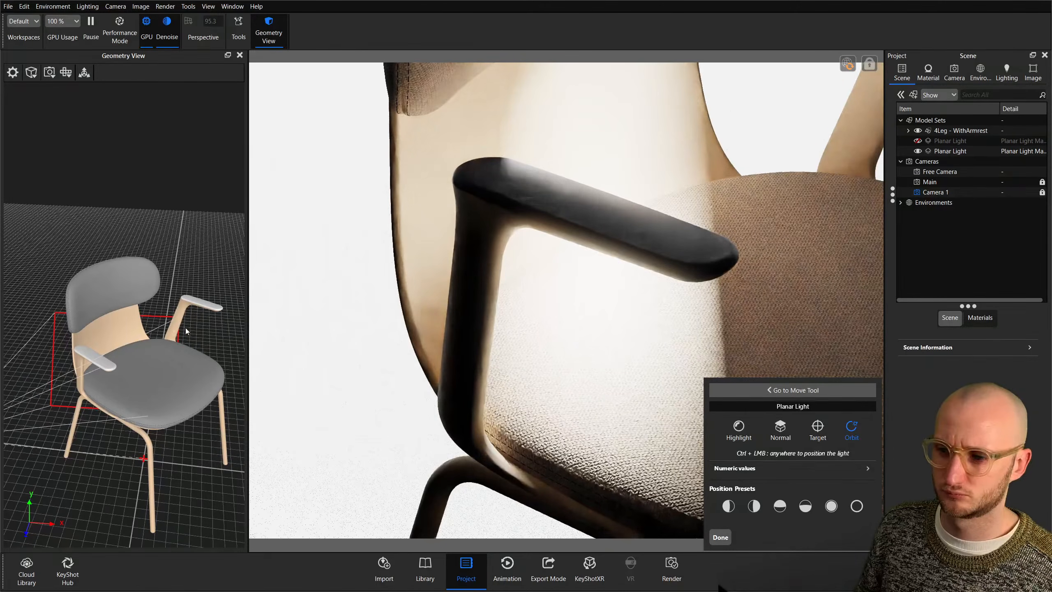
{"action": "left_click", "coordinate": [955, 152]}
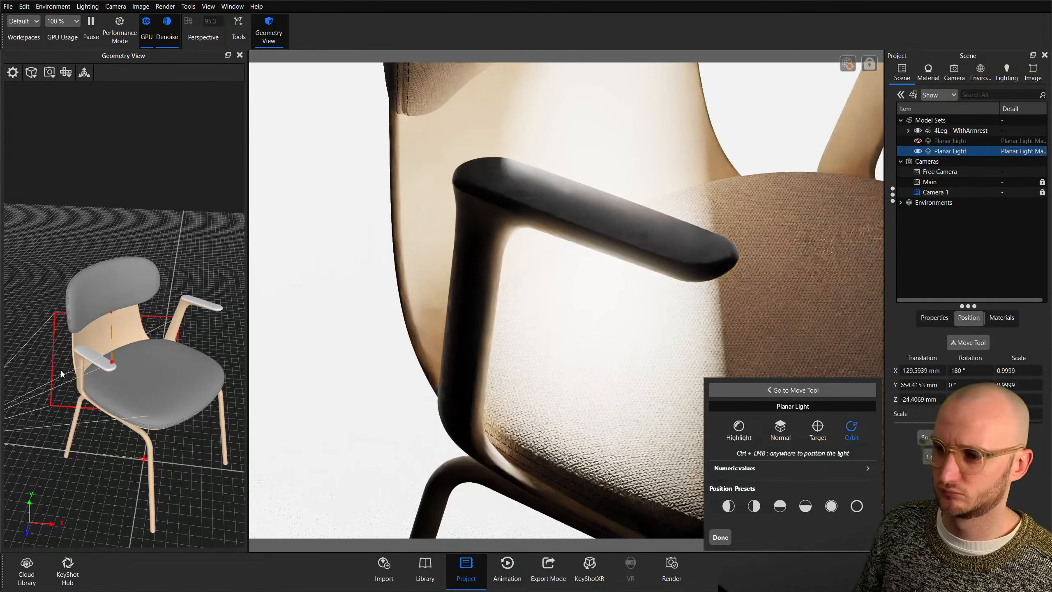
{"action": "left_click", "coordinate": [809, 391]}
{"action": "left_click", "coordinate": [274, 442]}
{"action": "left_click_drag", "start_coordinate": [94, 356], "coordinate": [158, 307], "text": "ctrl"}
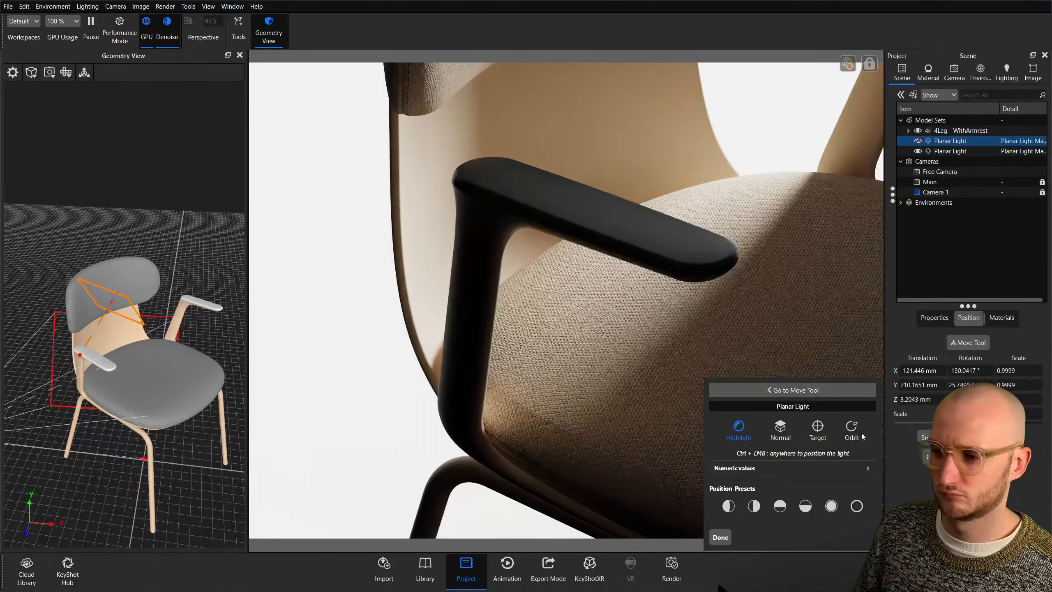
{"action": "left_click_drag", "start_coordinate": [225, 250], "coordinate": [108, 312], "text": "ctrl"}
{"action": "left_click", "coordinate": [978, 233]}
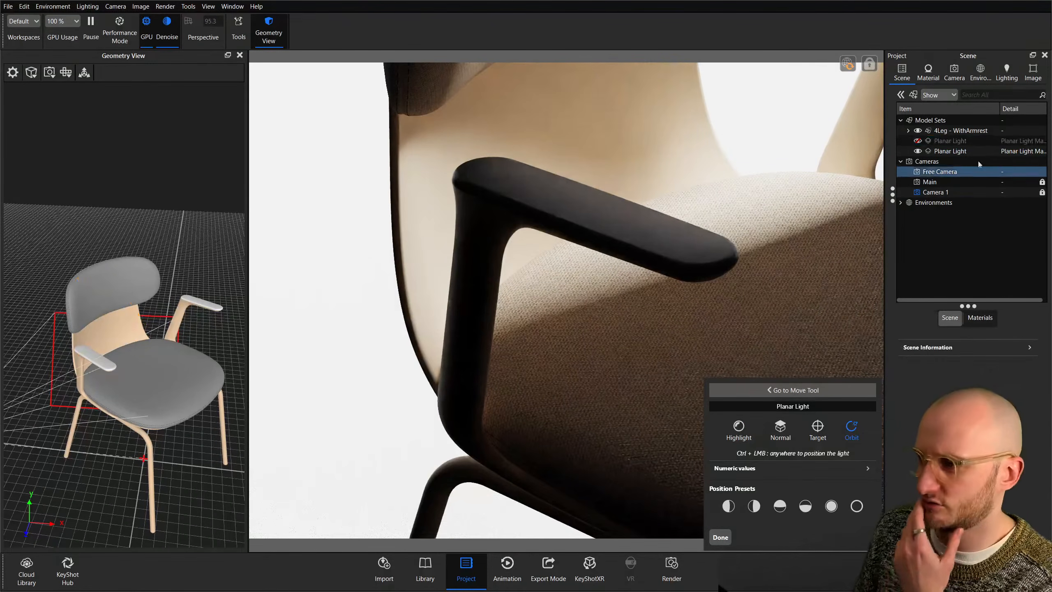
Finish light positioning and undo the last repositioning of the duplicate planar light.
{"action": "left_click", "coordinate": [723, 538]}
{"action": "left_click", "coordinate": [988, 203]}
{"action": "key", "text": "ctrl+z"}
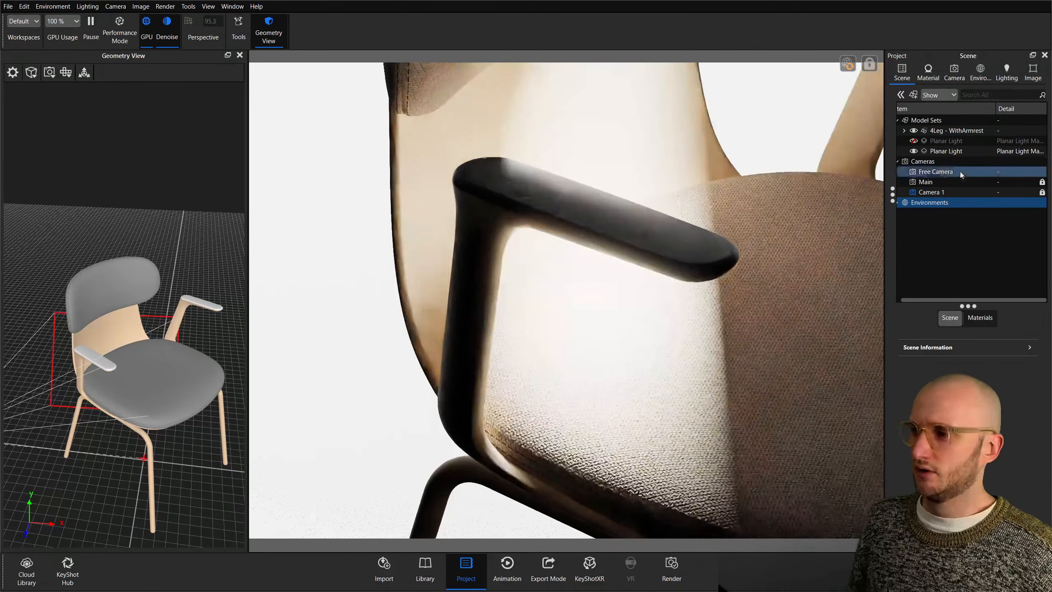
Delete the duplicate planar light, show the original planar light again and select it.
{"action": "left_click", "coordinate": [952, 152]}
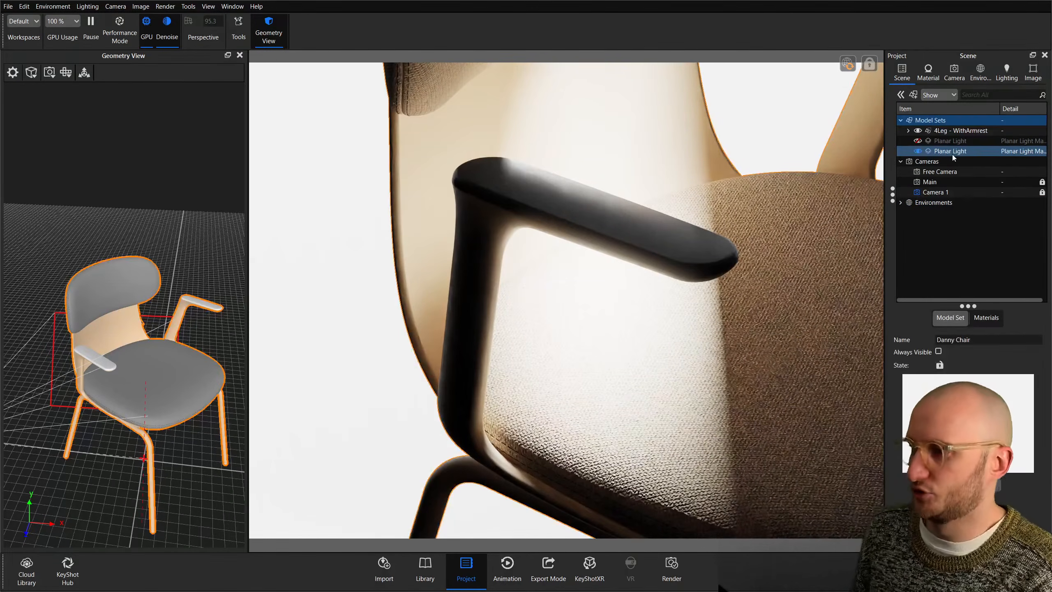
{"action": "key", "text": "Delete"}
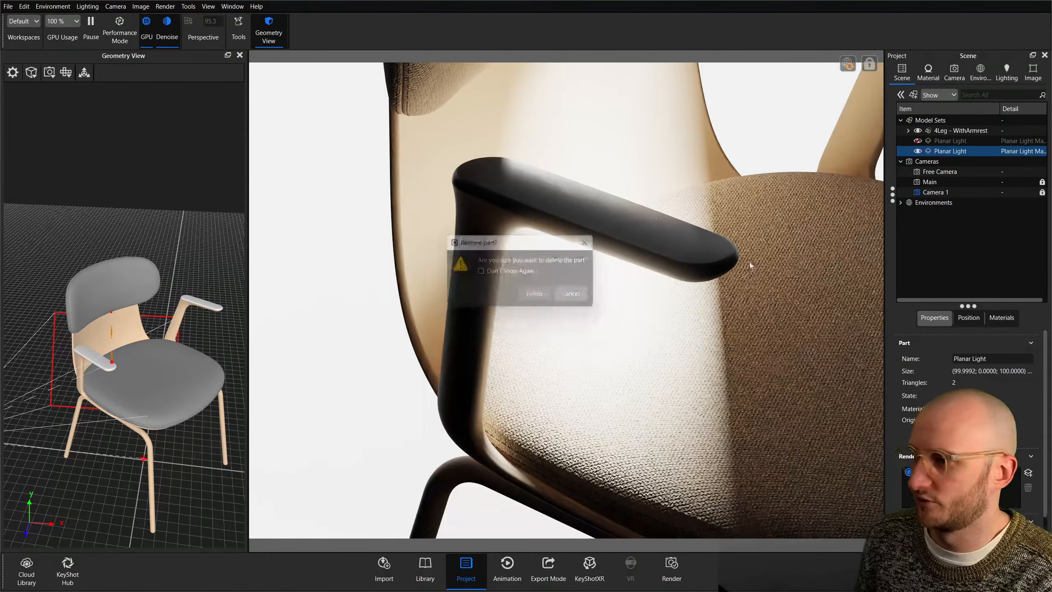
{"action": "key", "text": "Return"}
{"action": "left_click", "coordinate": [915, 139]}
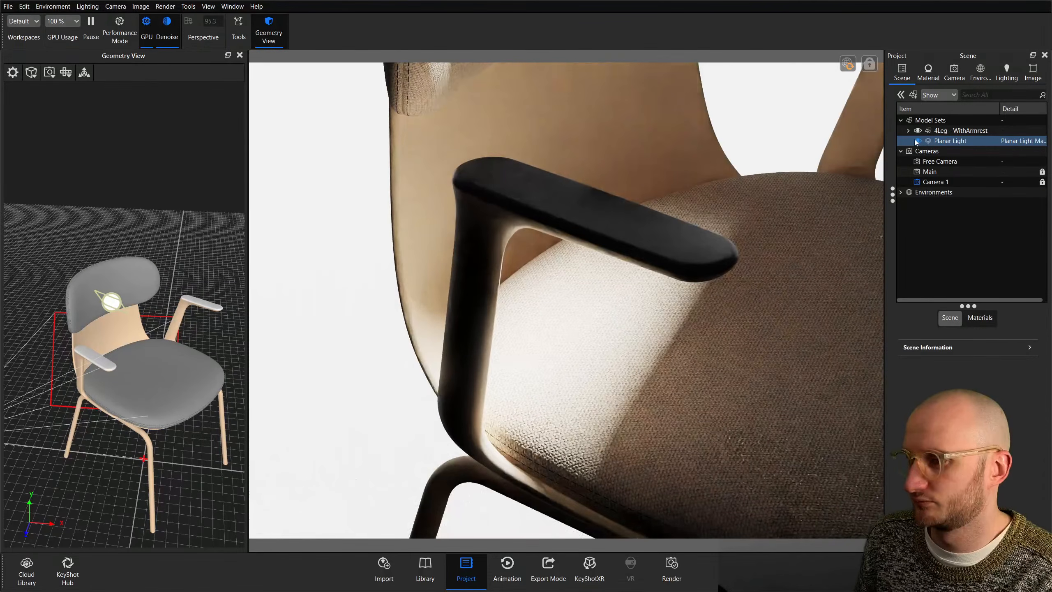
{"action": "left_click", "coordinate": [954, 140]}
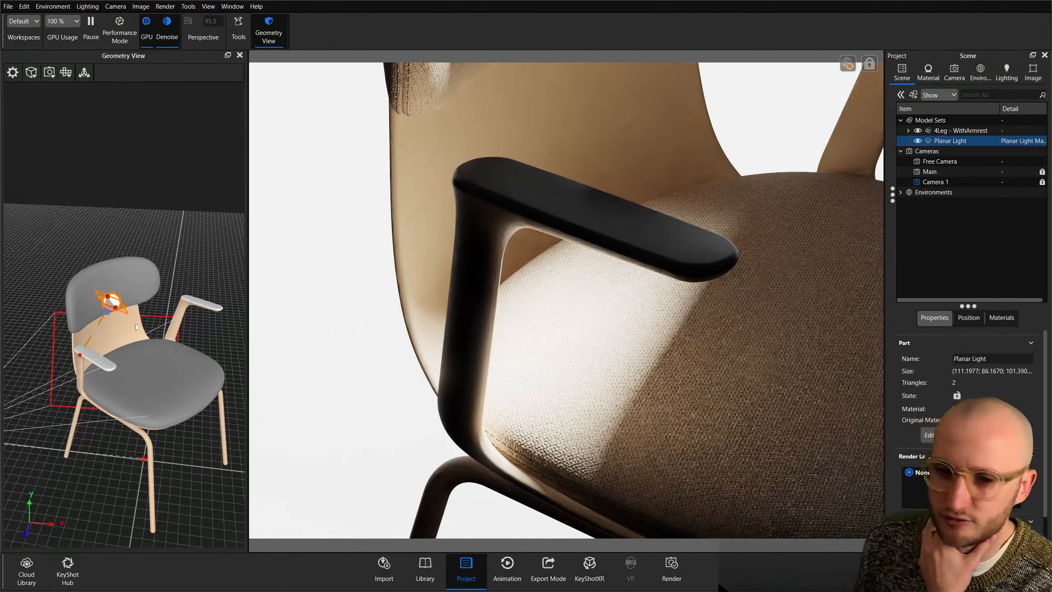
Nudge the planar light slightly in the geometry view and set its power to 440 lumens.
{"action": "scroll", "coordinate": [142, 323], "scroll_direction": "up", "scroll_amount": 3}
{"action": "mouse_move", "coordinate": [125, 317]}
{"action": "left_mouse_down"}
{"action": "mouse_move", "coordinate": [137, 335]}
{"action": "mouse_move", "coordinate": [127, 310]}
{"action": "mouse_move", "coordinate": [148, 305]}
{"action": "mouse_move", "coordinate": [126, 315]}
{"action": "left_mouse_up"}
{"action": "double_click", "coordinate": [933, 145]}
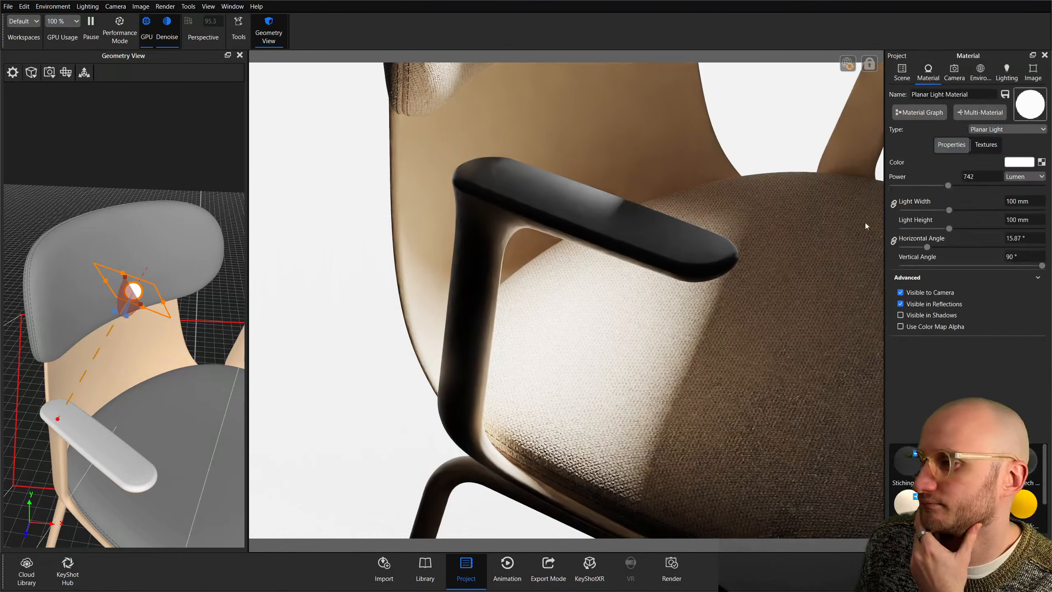
{"action": "mouse_move", "coordinate": [942, 190]}
{"action": "left_mouse_down"}
{"action": "mouse_move", "coordinate": [913, 185]}
{"action": "mouse_move", "coordinate": [925, 181]}
{"action": "left_mouse_up"}
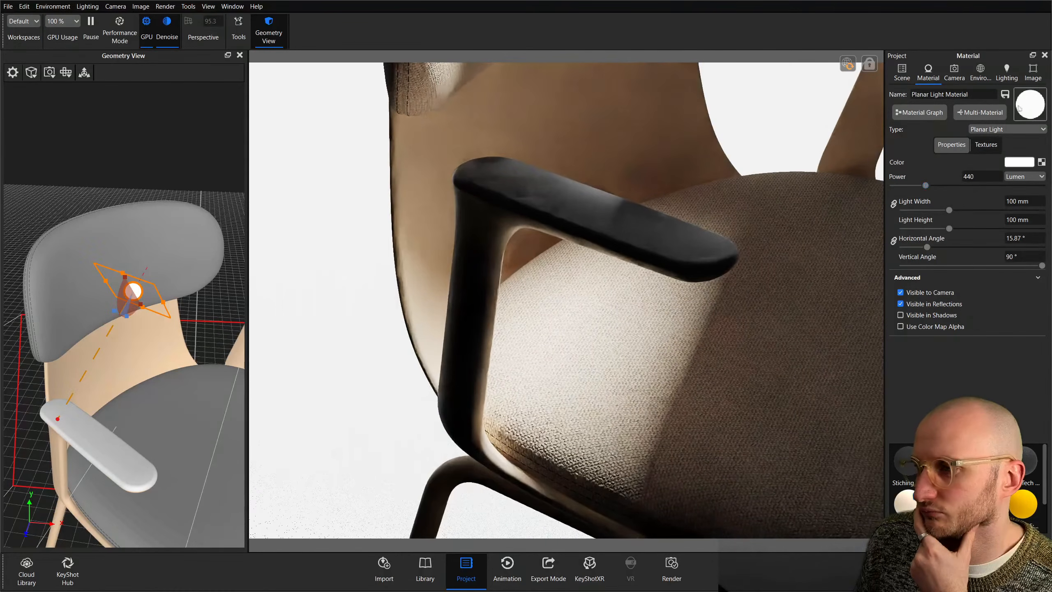
Raise the image's bloom intensity to 0.446 and compare the armrest view with bloom switched off.
{"action": "left_click", "coordinate": [1033, 72]}
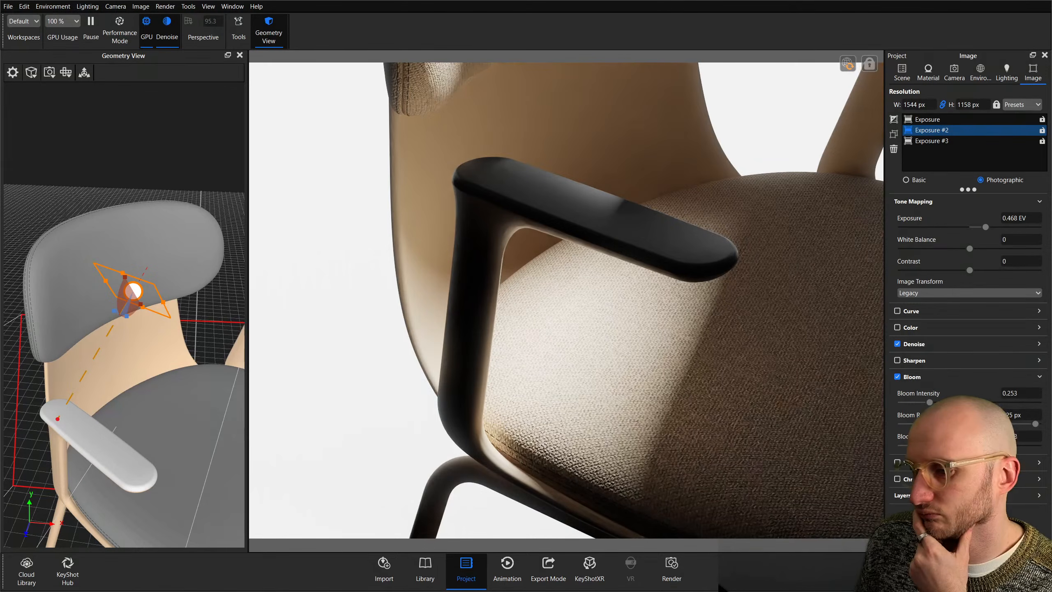
{"action": "left_click_drag", "start_coordinate": [929, 402], "coordinate": [955, 402]}
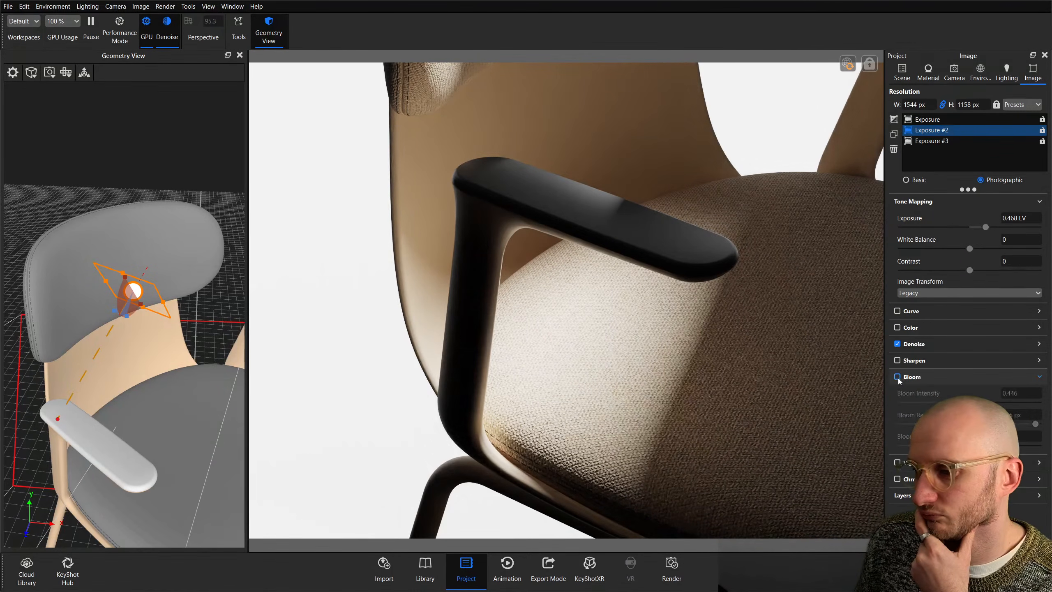
{"action": "left_click", "coordinate": [954, 71]}
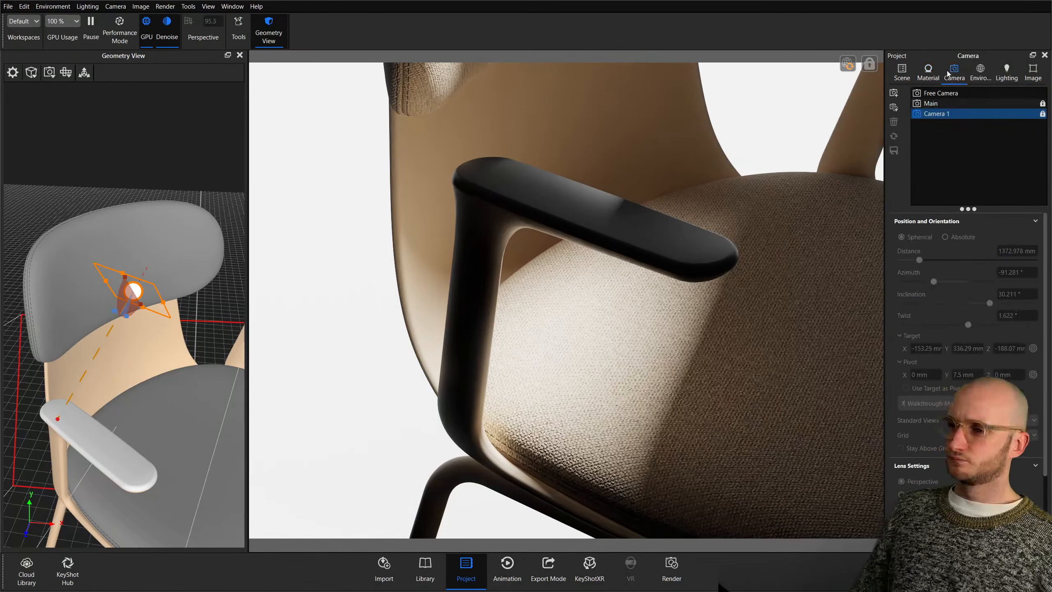
Close the geometry view and add an unlinked model set named 1 containing only the planar light.
{"action": "left_click", "coordinate": [239, 56]}
{"action": "left_click", "coordinate": [903, 71]}
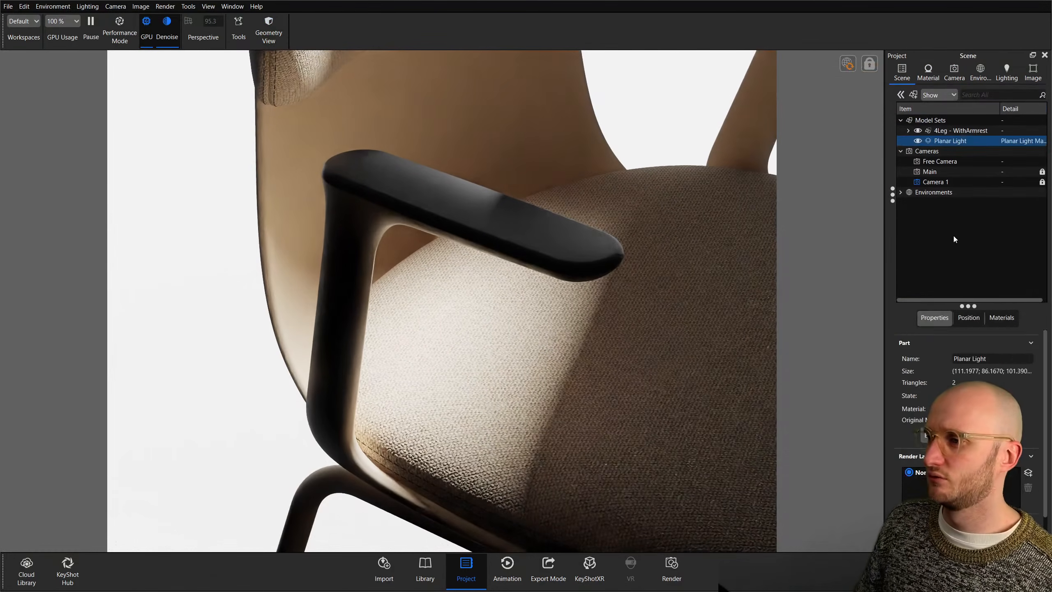
{"action": "right_click", "coordinate": [945, 141]}
{"action": "left_click", "coordinate": [926, 440]}
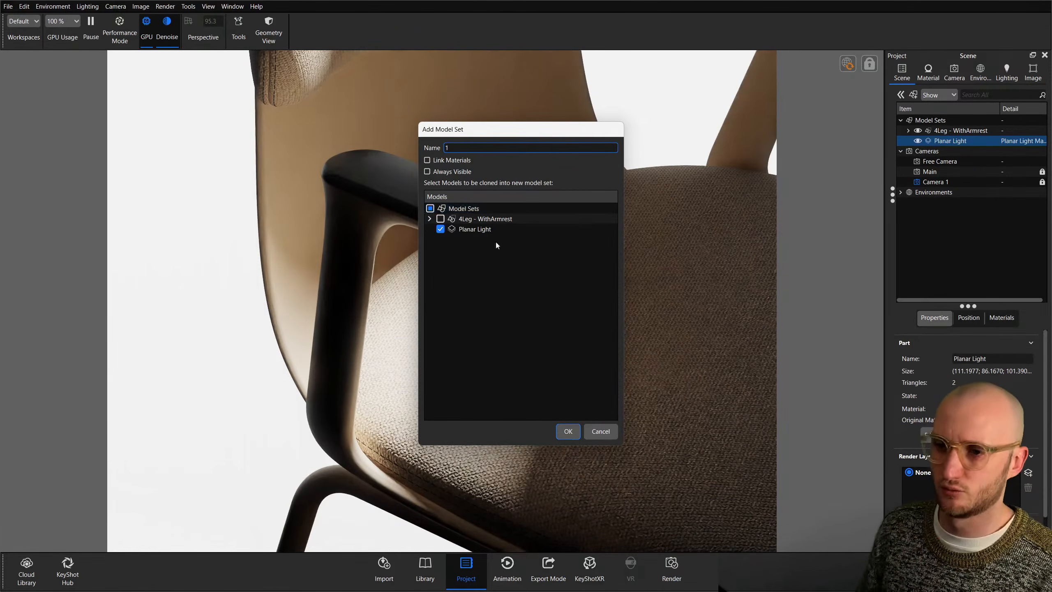
{"action": "left_click", "coordinate": [558, 433]}
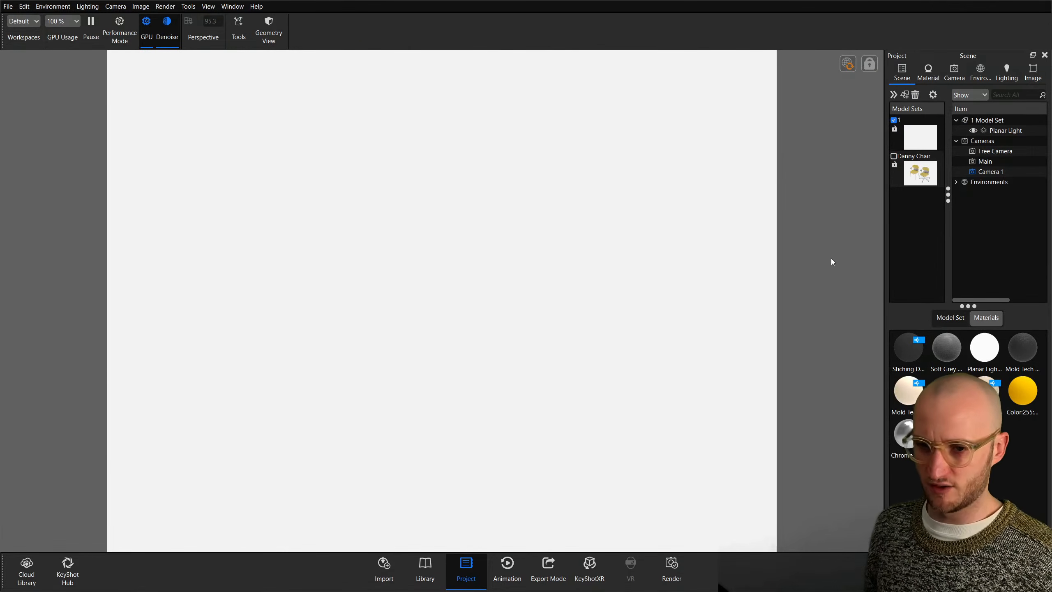
Dock the Studios window, and delete the planar light from the re-enabled Danny Chair model set.
{"action": "left_click_drag", "start_coordinate": [447, 202], "coordinate": [16, 249]}
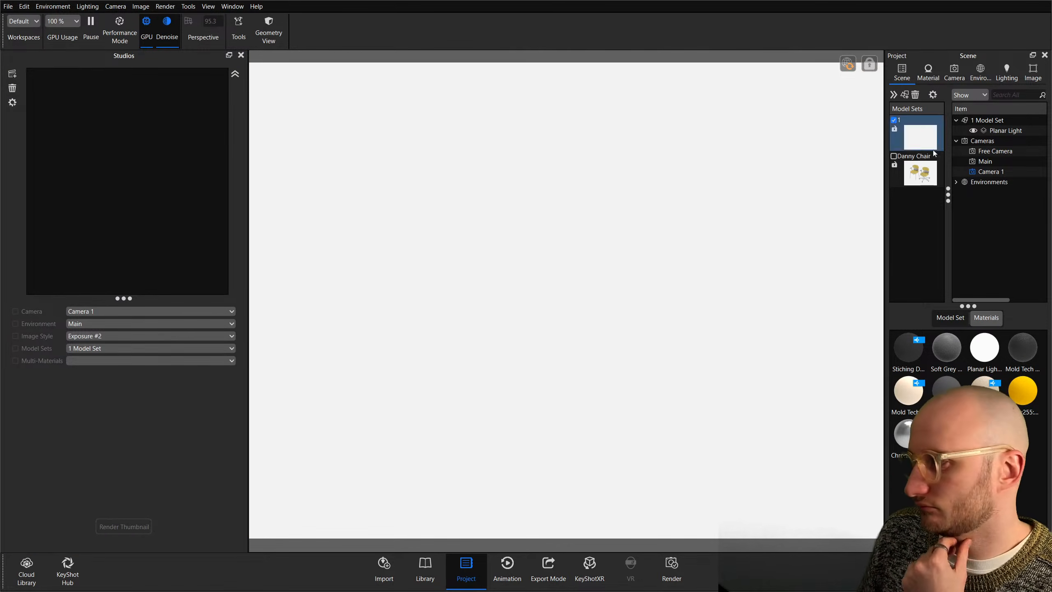
{"action": "left_click", "coordinate": [894, 156]}
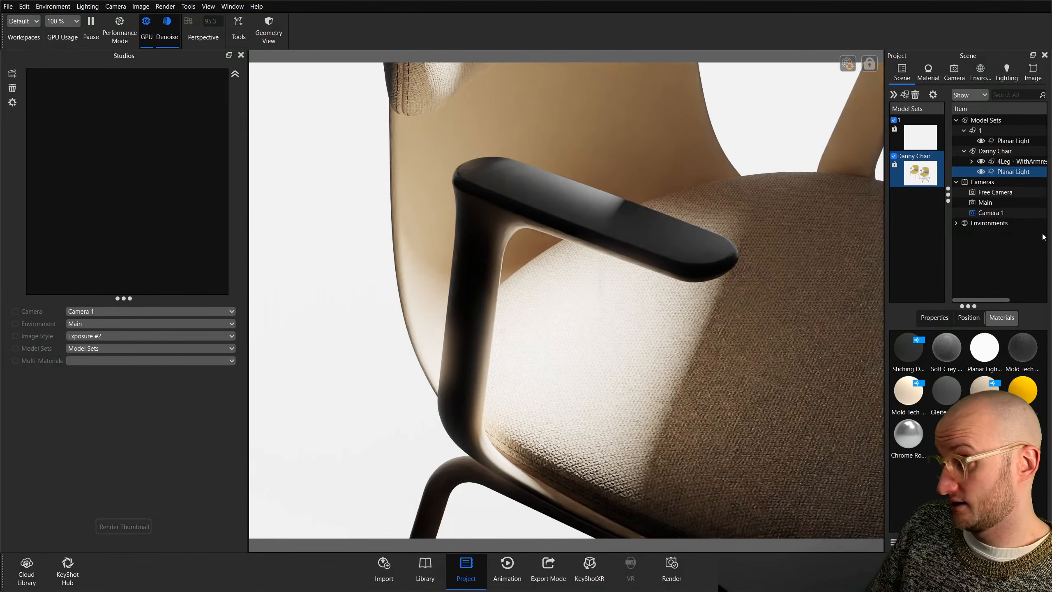
{"action": "key", "text": "Delete"}
{"action": "left_click", "coordinate": [536, 295]}
Rename the Main environment as 1.
{"action": "left_click", "coordinate": [930, 76]}
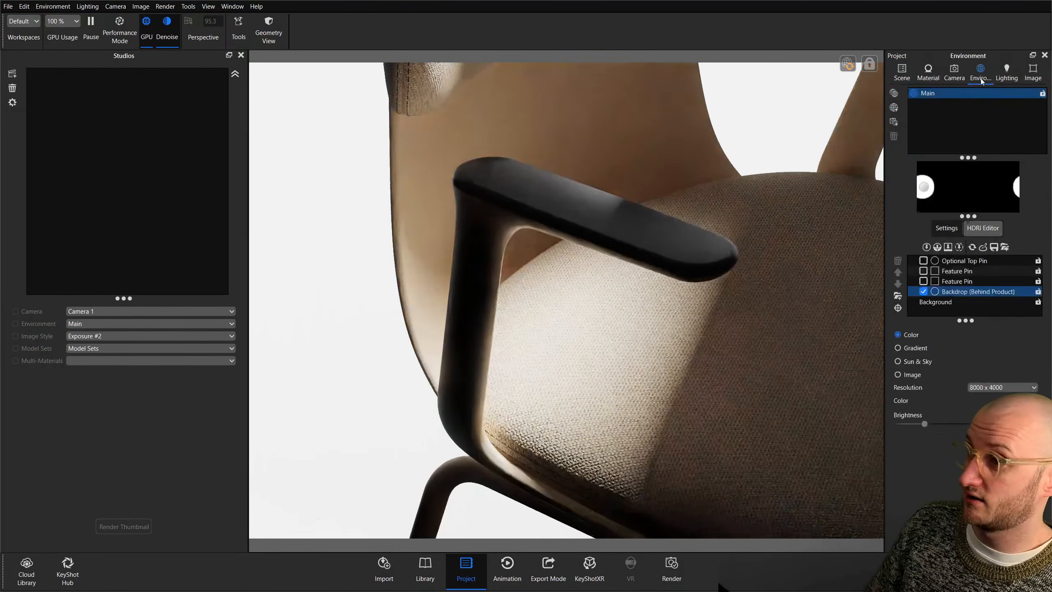
{"action": "left_click", "coordinate": [980, 73]}
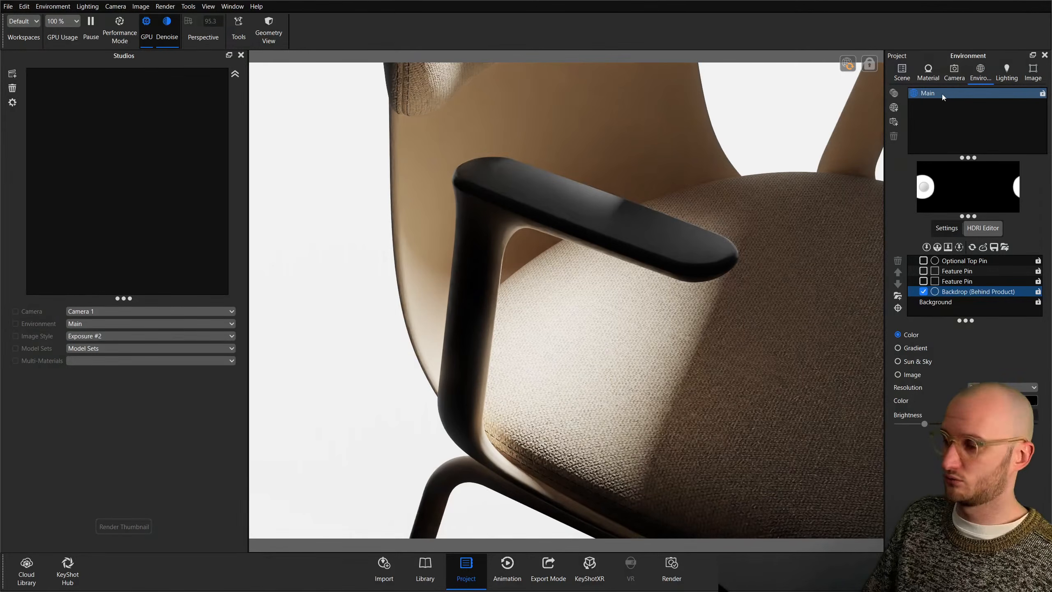
{"action": "type", "text": "1"}
{"action": "key", "text": "Return"}
Create a studio named 1 that stores Camera 1, environment 1, the Exposure #2 image style and both active model sets.
{"action": "left_click", "coordinate": [955, 73]}
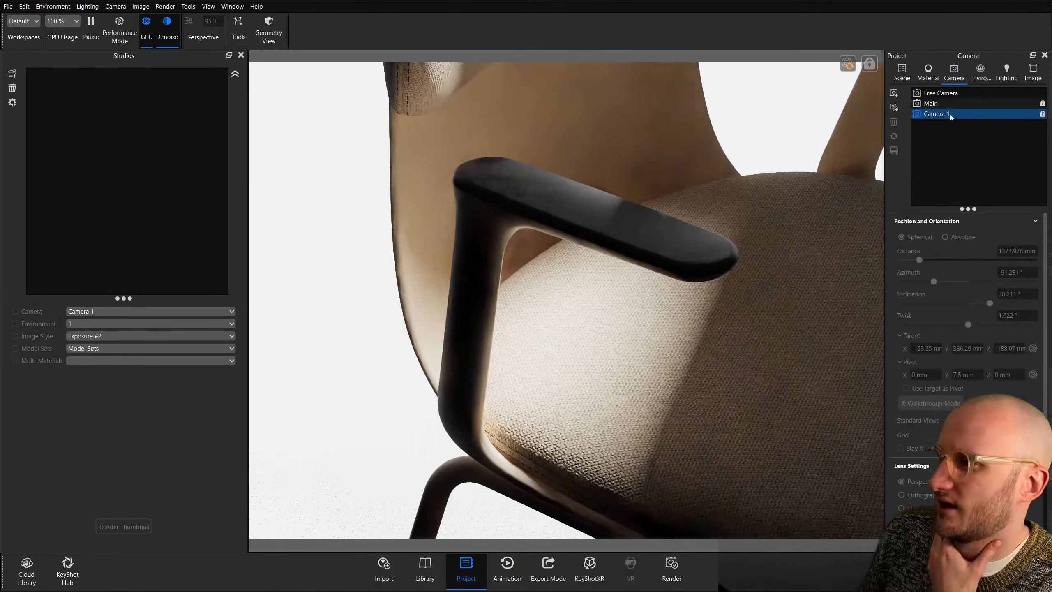
{"action": "left_click", "coordinate": [12, 73]}
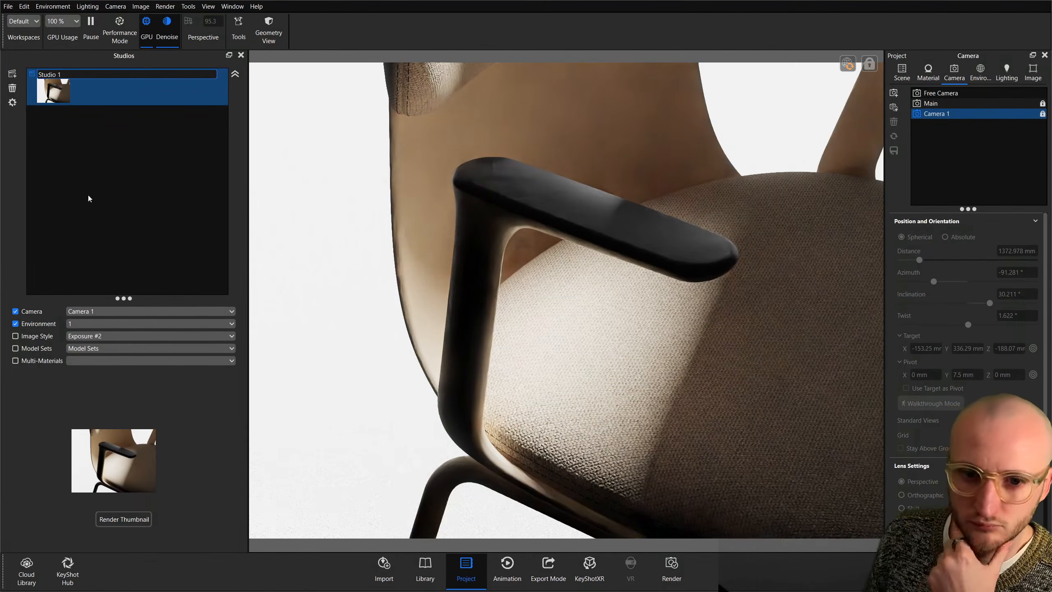
{"action": "key", "text": "BackSpace"}
{"action": "key", "text": "BackSpace"}
{"action": "key", "text": "BackSpace"}
{"action": "key", "text": "BackSpace"}
{"action": "key", "text": "BackSpace"}
{"action": "key", "text": "BackSpace"}
{"action": "key", "text": "BackSpace"}
{"action": "key", "text": "BackSpace"}
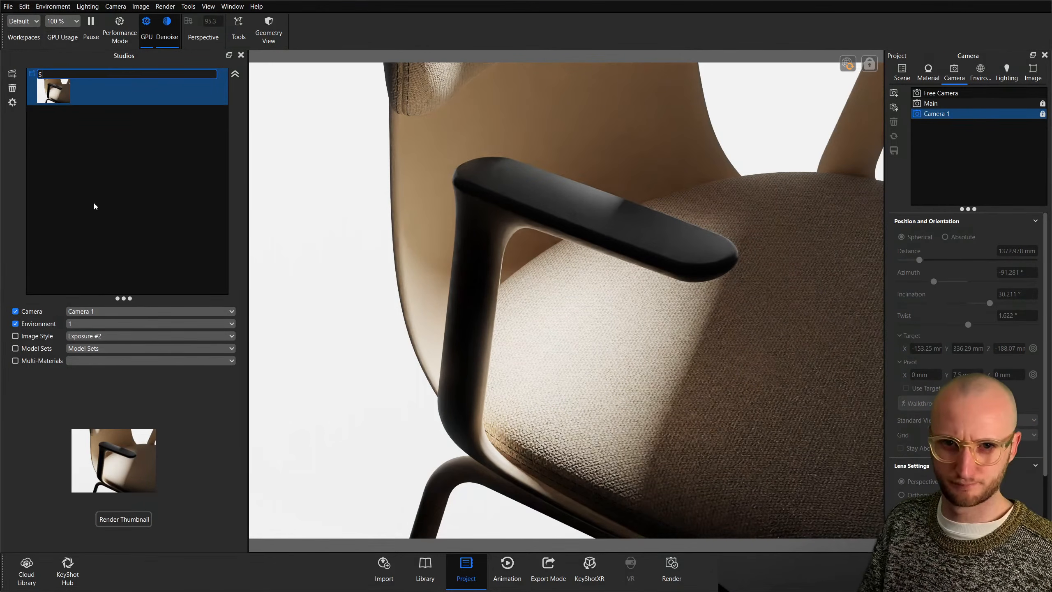
{"action": "type", "text": "1"}
{"action": "key", "text": "Return"}
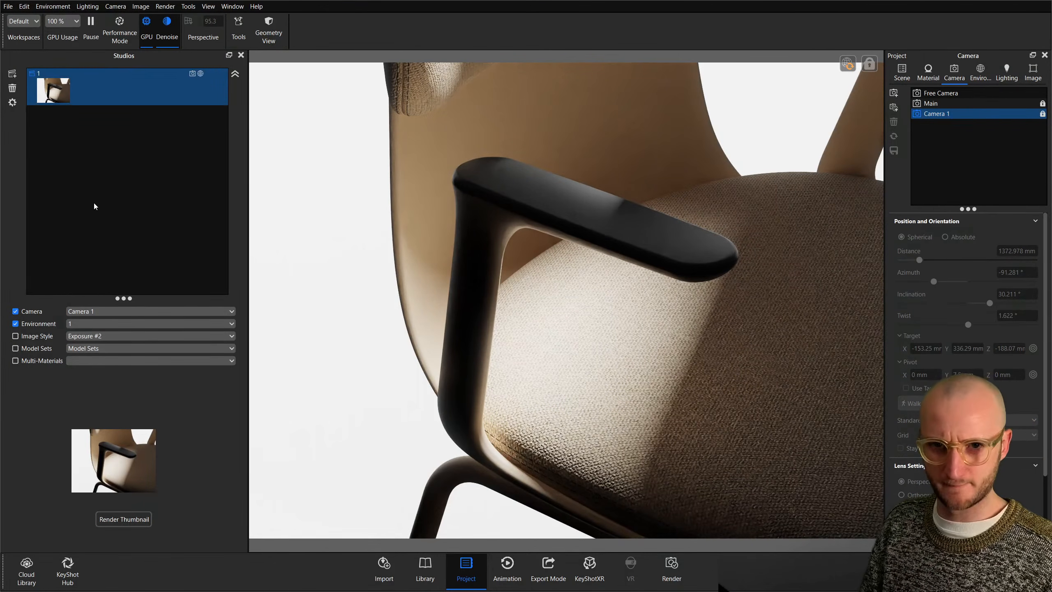
{"action": "left_click", "coordinate": [44, 351]}
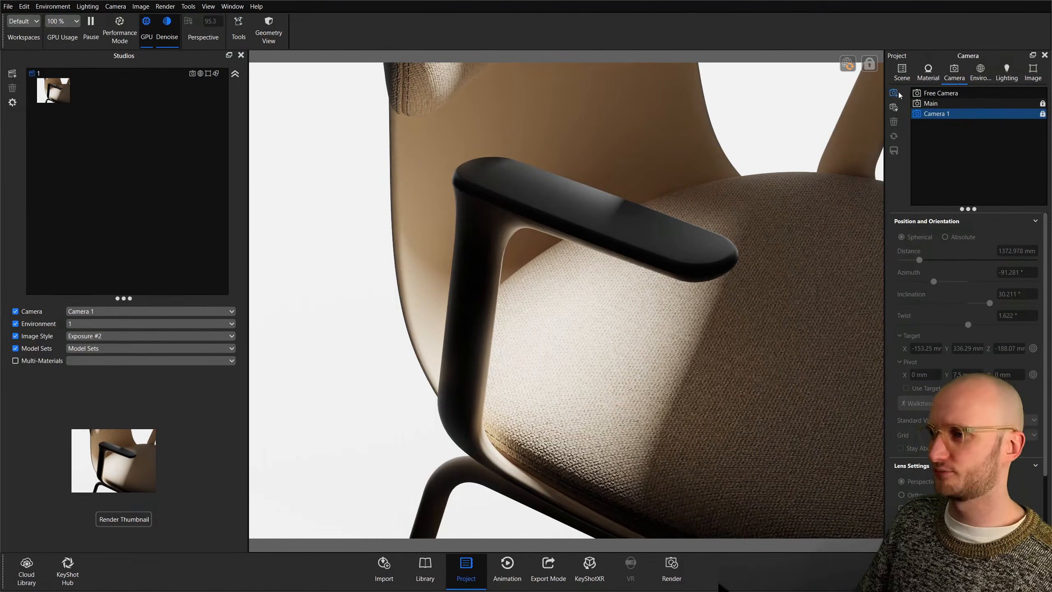
Turn off model set 1 so only the Danny Chair set stays active, and return to the camera settings.
{"action": "left_click", "coordinate": [902, 72]}
{"action": "left_click", "coordinate": [894, 120]}
{"action": "left_click", "coordinate": [953, 73]}
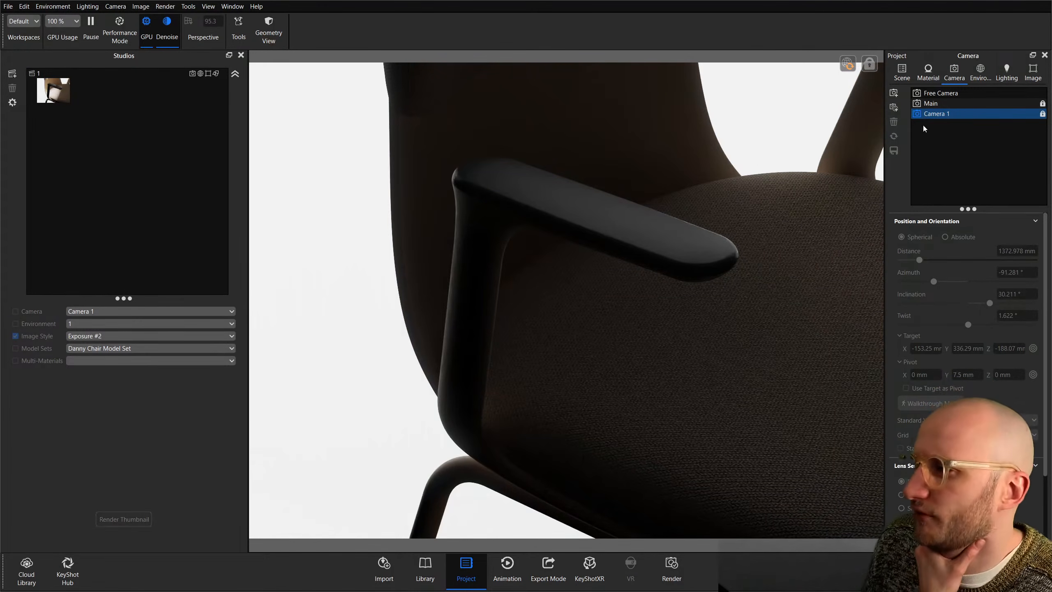
Add a new camera and frame most of the chair from behind.
{"action": "left_click", "coordinate": [893, 93]}
{"action": "left_click_drag", "start_coordinate": [837, 232], "coordinate": [705, 276]}
{"action": "scroll", "coordinate": [705, 277], "scroll_direction": "down", "scroll_amount": 7}
{"action": "middle_click_drag", "start_coordinate": [789, 293], "coordinate": [667, 319]}
{"action": "left_click_drag", "start_coordinate": [580, 282], "coordinate": [559, 287]}
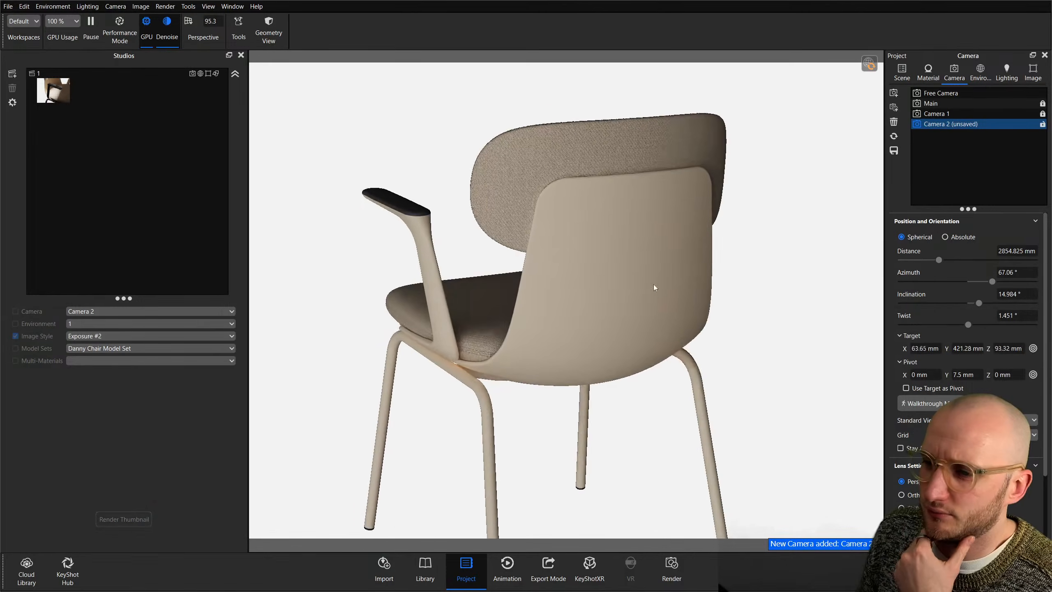
Try closer framings of the armrest and shell from behind the chair with a camera twist of about 20.9°.
{"action": "scroll", "coordinate": [625, 286], "scroll_direction": "up", "scroll_amount": 5}
{"action": "middle_click_drag", "start_coordinate": [623, 283], "coordinate": [625, 380]}
{"action": "scroll", "coordinate": [643, 322], "scroll_direction": "down", "scroll_amount": 2}
{"action": "left_click_drag", "start_coordinate": [624, 380], "coordinate": [683, 332]}
{"action": "mouse_move", "coordinate": [968, 324]}
{"action": "left_mouse_down"}
{"action": "mouse_move", "coordinate": [901, 326]}
{"action": "mouse_move", "coordinate": [976, 325]}
{"action": "left_mouse_up"}
{"action": "scroll", "coordinate": [551, 361], "scroll_direction": "up", "scroll_amount": 5}
{"action": "middle_click_drag", "start_coordinate": [551, 360], "coordinate": [639, 236]}
{"action": "scroll", "coordinate": [698, 330], "scroll_direction": "down", "scroll_amount": 3}
{"action": "left_click_drag", "start_coordinate": [580, 246], "coordinate": [606, 256]}
{"action": "middle_click_drag", "start_coordinate": [606, 256], "coordinate": [679, 230]}
{"action": "scroll", "coordinate": [705, 259], "scroll_direction": "up", "scroll_amount": 5}
{"action": "left_click_drag", "start_coordinate": [678, 230], "coordinate": [495, 240]}
{"action": "mouse_move", "coordinate": [495, 240]}
{"action": "middle_mouse_down"}
{"action": "mouse_move", "coordinate": [575, 516]}
{"action": "mouse_move", "coordinate": [533, 190]}
{"action": "mouse_move", "coordinate": [738, 319]}
{"action": "mouse_move", "coordinate": [734, 363]}
{"action": "middle_mouse_up"}
{"action": "scroll", "coordinate": [559, 350], "scroll_direction": "down", "scroll_amount": 3}
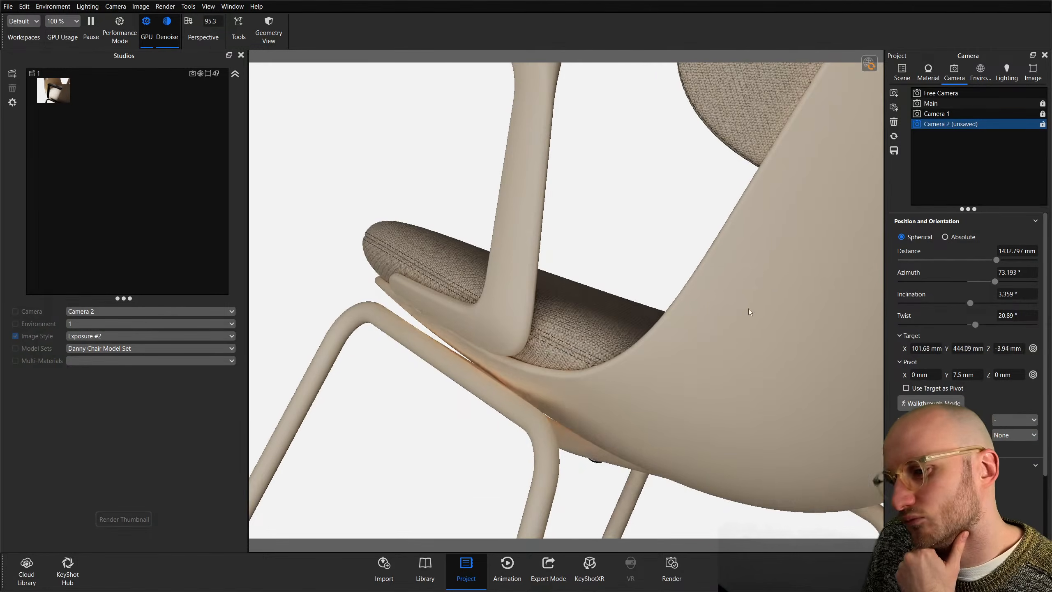
Try framing the seat cushion's fabric and stitched front edge from above.
{"action": "middle_click_drag", "start_coordinate": [756, 299], "coordinate": [721, 342]}
{"action": "left_click_drag", "start_coordinate": [843, 242], "coordinate": [498, 433]}
{"action": "middle_click_drag", "start_coordinate": [497, 434], "coordinate": [556, 230]}
{"action": "scroll", "coordinate": [729, 391], "scroll_direction": "up", "scroll_amount": 3}
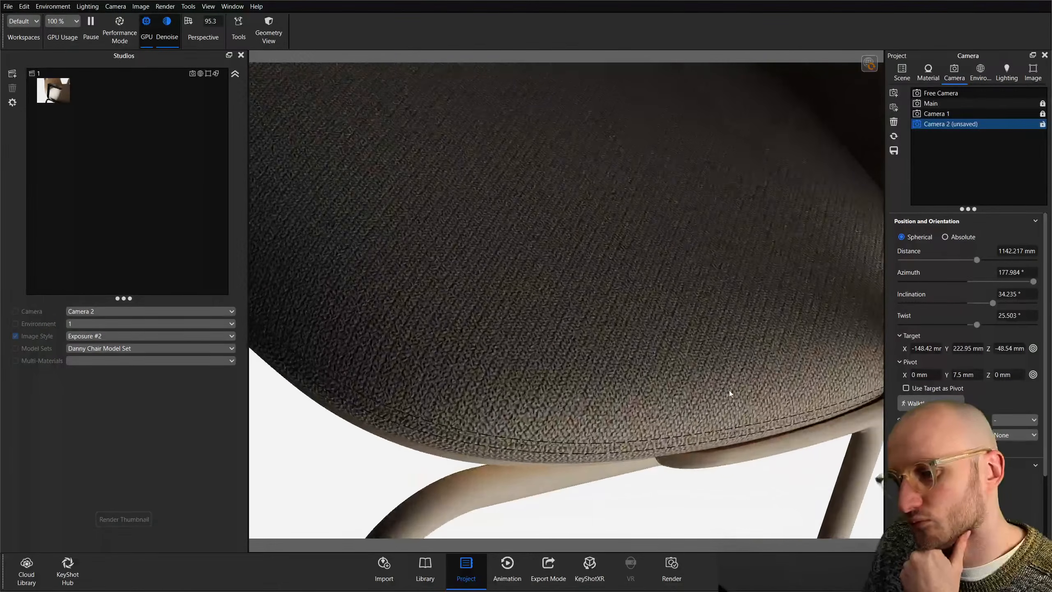
{"action": "scroll", "coordinate": [729, 391], "scroll_direction": "down", "scroll_amount": 5}
{"action": "middle_click_drag", "start_coordinate": [719, 360], "coordinate": [702, 286]}
{"action": "left_click_drag", "start_coordinate": [704, 317], "coordinate": [748, 338]}
Try a camera twist of about -31° with a close-up of the seat's side edge and the armrest support.
{"action": "left_click_drag", "start_coordinate": [978, 325], "coordinate": [955, 314]}
{"action": "left_click_drag", "start_coordinate": [634, 302], "coordinate": [582, 245]}
{"action": "middle_click_drag", "start_coordinate": [582, 245], "coordinate": [629, 372]}
{"action": "scroll", "coordinate": [688, 364], "scroll_direction": "up", "scroll_amount": 4}
{"action": "middle_click_drag", "start_coordinate": [688, 216], "coordinate": [560, 437]}
{"action": "scroll", "coordinate": [695, 339], "scroll_direction": "up", "scroll_amount": 2}
{"action": "scroll", "coordinate": [641, 389], "scroll_direction": "up", "scroll_amount": 2}
{"action": "middle_click_drag", "start_coordinate": [641, 389], "coordinate": [578, 313]}
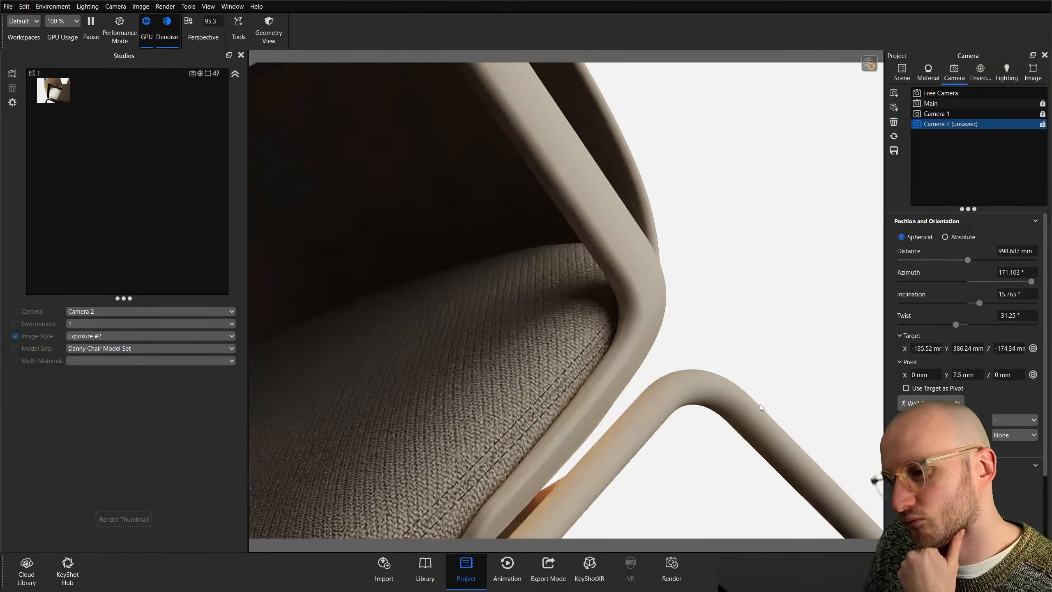
Reframe the new camera on the armrest seen across the seat beside the backrest, twisted about -25°.
{"action": "scroll", "coordinate": [608, 363], "scroll_direction": "down", "scroll_amount": 4}
{"action": "middle_click_drag", "start_coordinate": [652, 382], "coordinate": [759, 468]}
{"action": "scroll", "coordinate": [692, 439], "scroll_direction": "up", "scroll_amount": 2}
{"action": "scroll", "coordinate": [707, 441], "scroll_direction": "down", "scroll_amount": 1}
{"action": "scroll", "coordinate": [707, 444], "scroll_direction": "up", "scroll_amount": 1}
{"action": "left_click_drag", "start_coordinate": [960, 325], "coordinate": [960, 326]}
{"action": "left_click_drag", "start_coordinate": [556, 334], "coordinate": [629, 334]}
{"action": "middle_click_drag", "start_coordinate": [630, 333], "coordinate": [688, 211]}
{"action": "scroll", "coordinate": [704, 257], "scroll_direction": "up", "scroll_amount": 1}
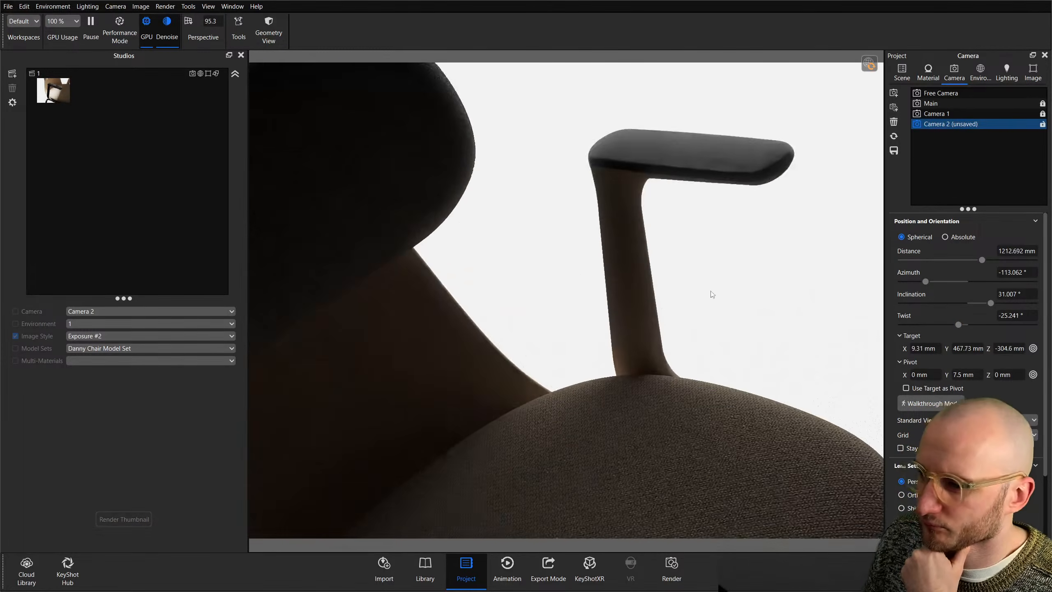
Refine the armrest framing with a camera twist of about -2.7°, and save and lock the new camera.
{"action": "middle_click_drag", "start_coordinate": [712, 295], "coordinate": [716, 349]}
{"action": "mouse_move", "coordinate": [959, 325]}
{"action": "left_mouse_down"}
{"action": "mouse_move", "coordinate": [950, 326]}
{"action": "mouse_move", "coordinate": [967, 314]}
{"action": "left_mouse_up"}
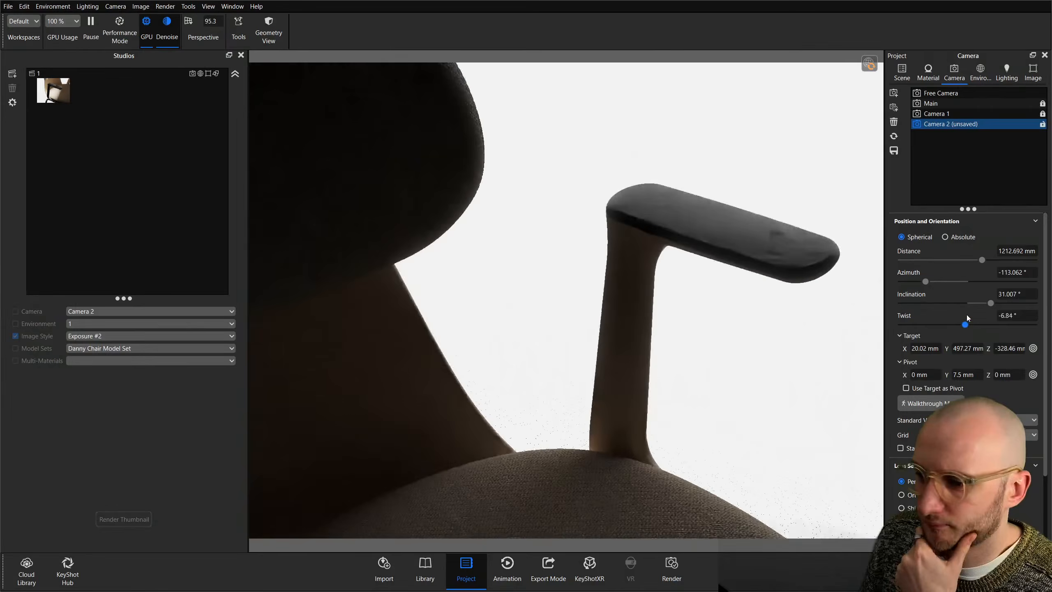
{"action": "left_click_drag", "start_coordinate": [721, 349], "coordinate": [663, 385]}
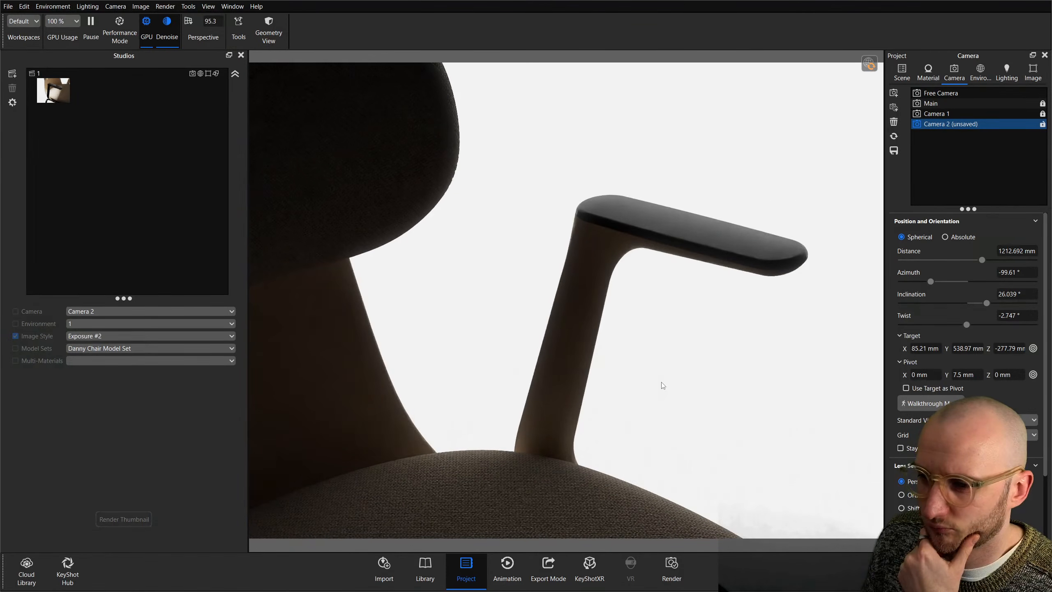
{"action": "mouse_move", "coordinate": [665, 387]}
{"action": "middle_mouse_down"}
{"action": "mouse_move", "coordinate": [667, 407]}
{"action": "mouse_move", "coordinate": [672, 398]}
{"action": "middle_mouse_up"}
{"action": "scroll", "coordinate": [672, 398], "scroll_direction": "up", "scroll_amount": 1}
{"action": "scroll", "coordinate": [671, 398], "scroll_direction": "down", "scroll_amount": 1}
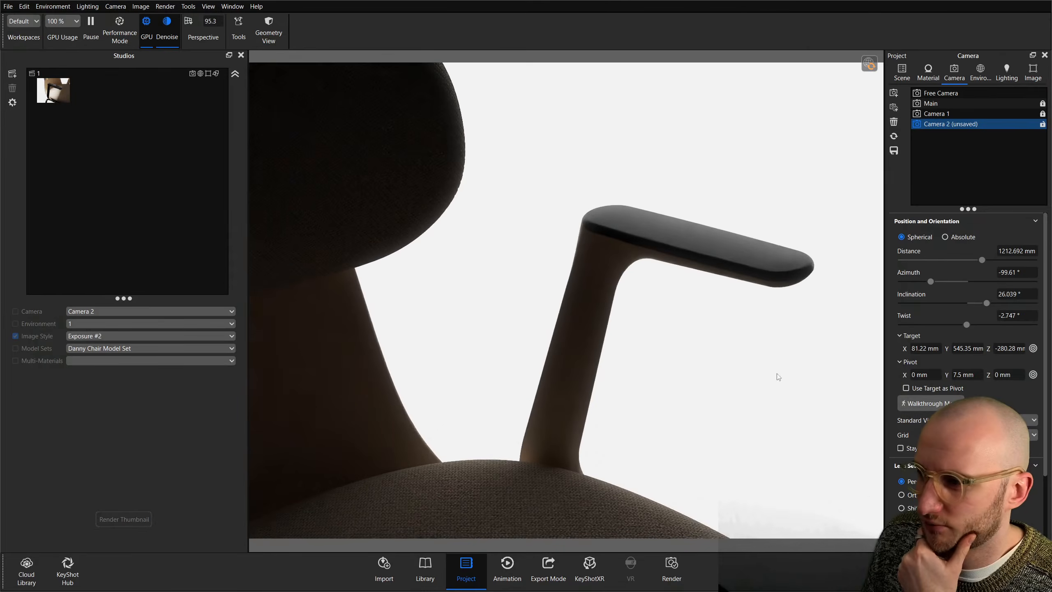
{"action": "left_click", "coordinate": [893, 150]}
{"action": "left_click", "coordinate": [1042, 125]}
Add an empty model set named 2, excluding the 4Leg - WithArmrest model.
{"action": "left_click", "coordinate": [902, 70]}
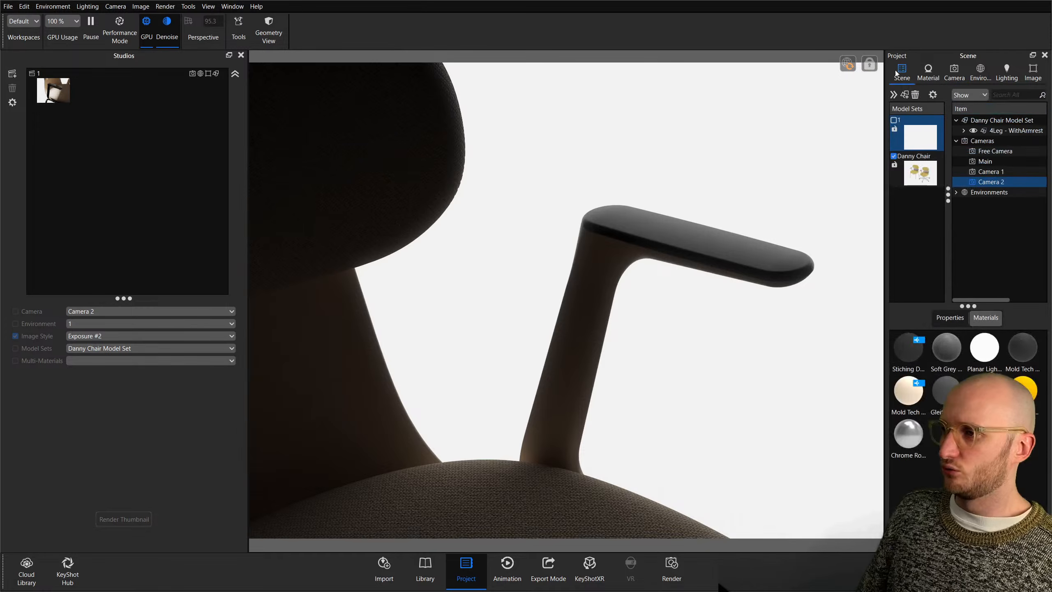
{"action": "left_click", "coordinate": [905, 97]}
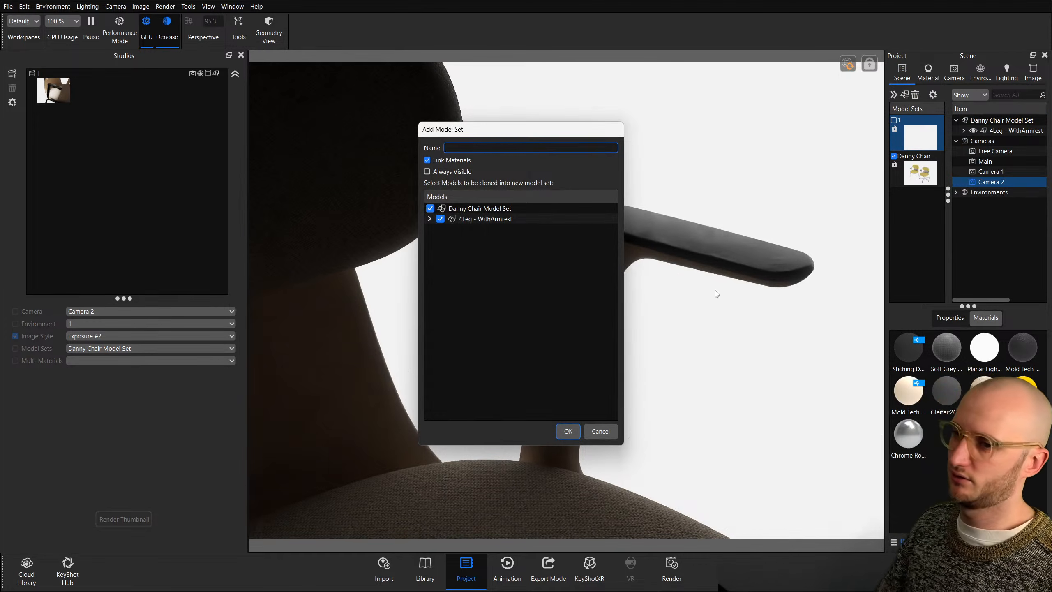
{"action": "left_click", "coordinate": [606, 427]}
{"action": "left_click", "coordinate": [906, 95]}
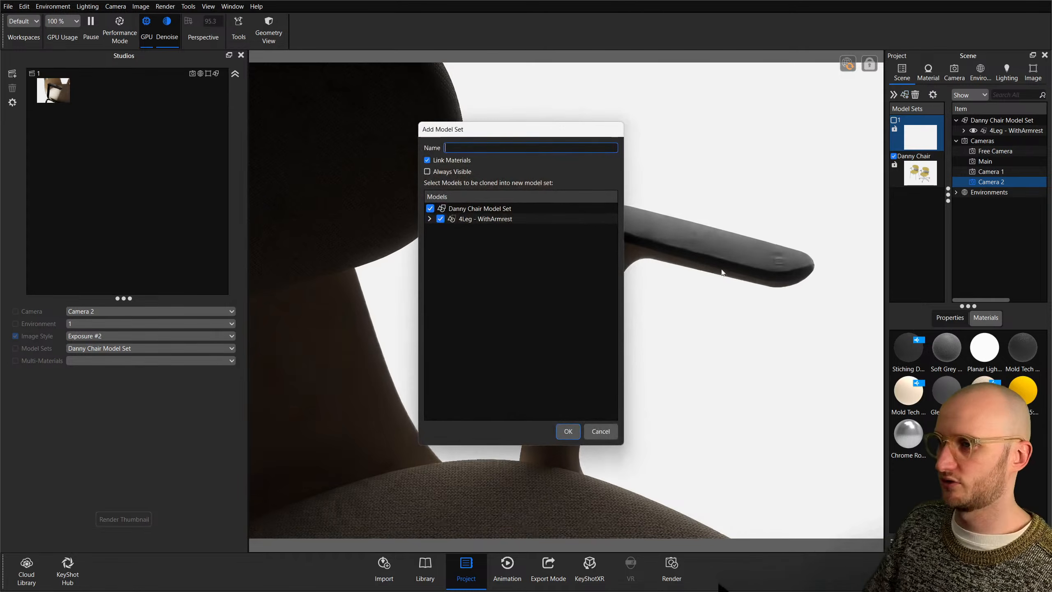
{"action": "left_click", "coordinate": [440, 218]}
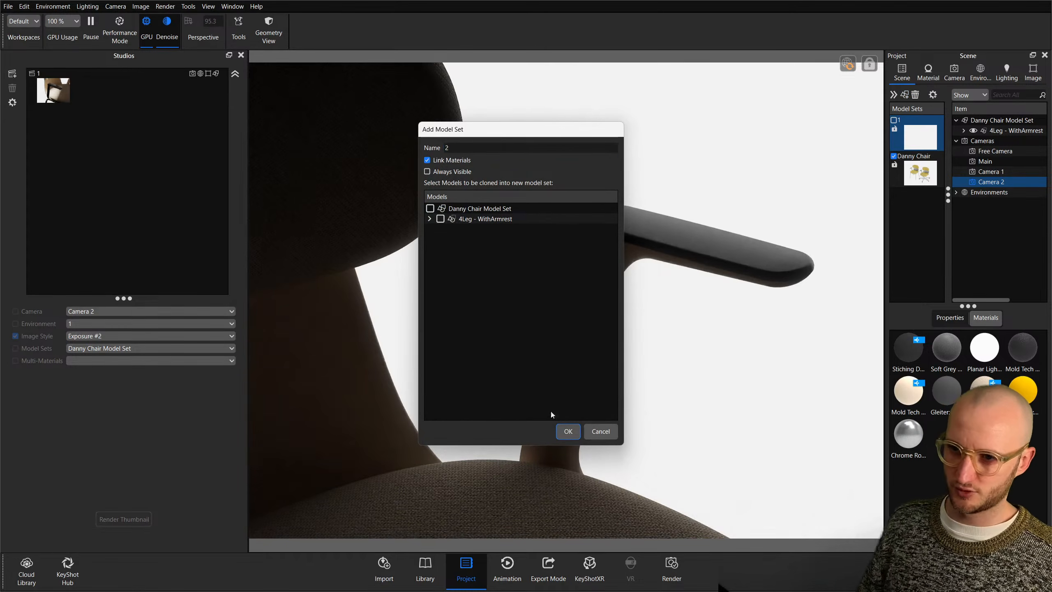
{"action": "left_click", "coordinate": [562, 436]}
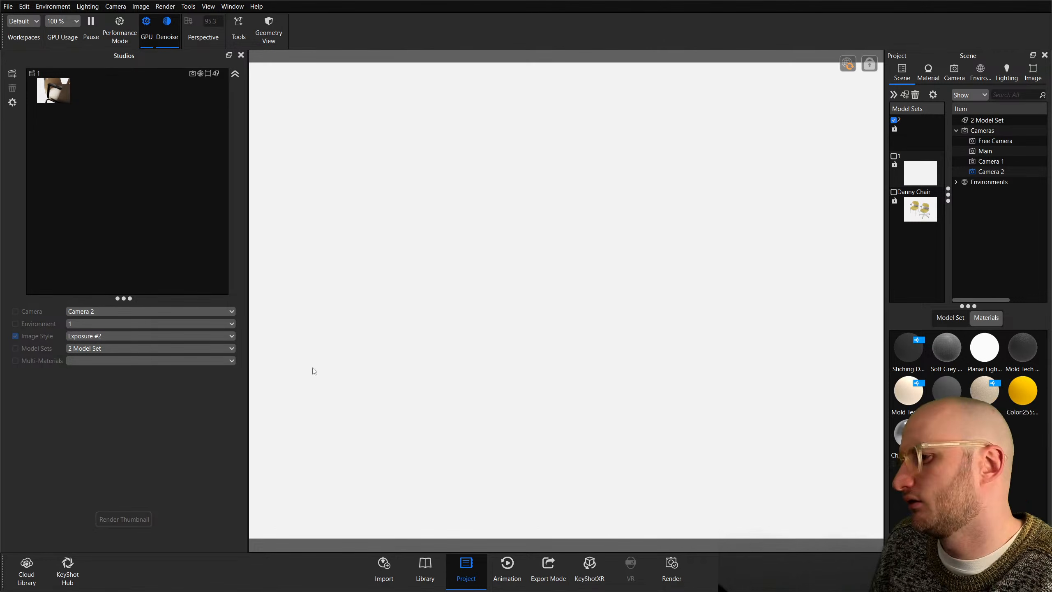
Show the Danny Chair model set alongside model set 2 and open the environment settings.
{"action": "left_click", "coordinate": [911, 196]}
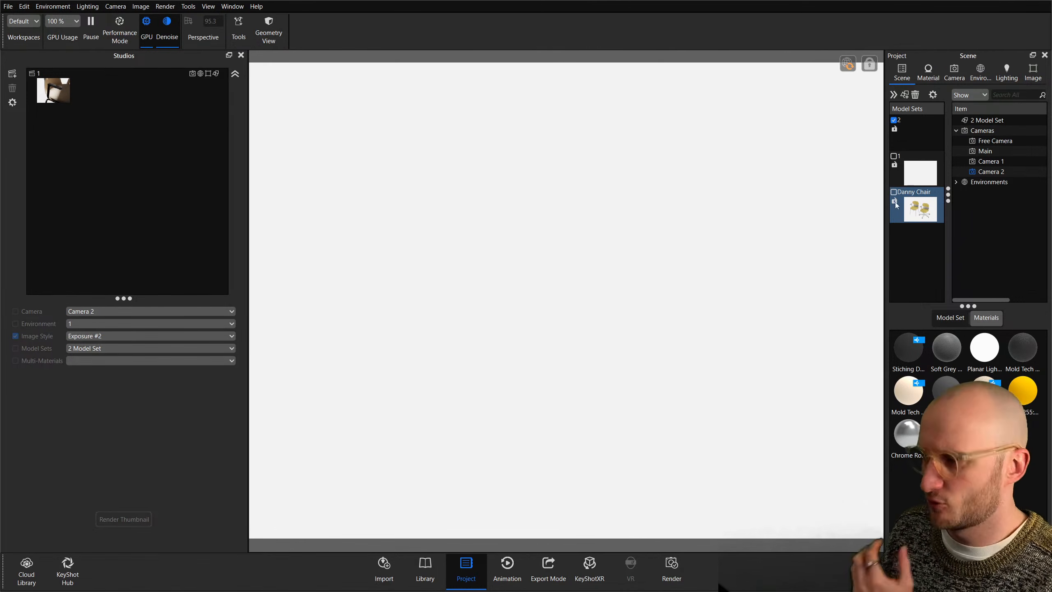
{"action": "left_click", "coordinate": [894, 192]}
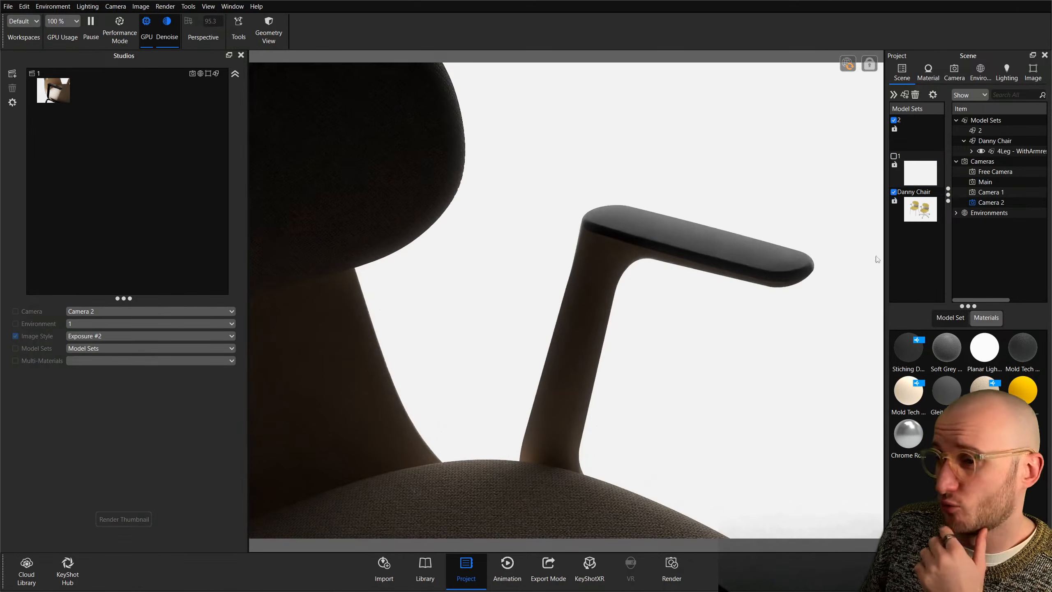
{"action": "left_click", "coordinate": [994, 174]}
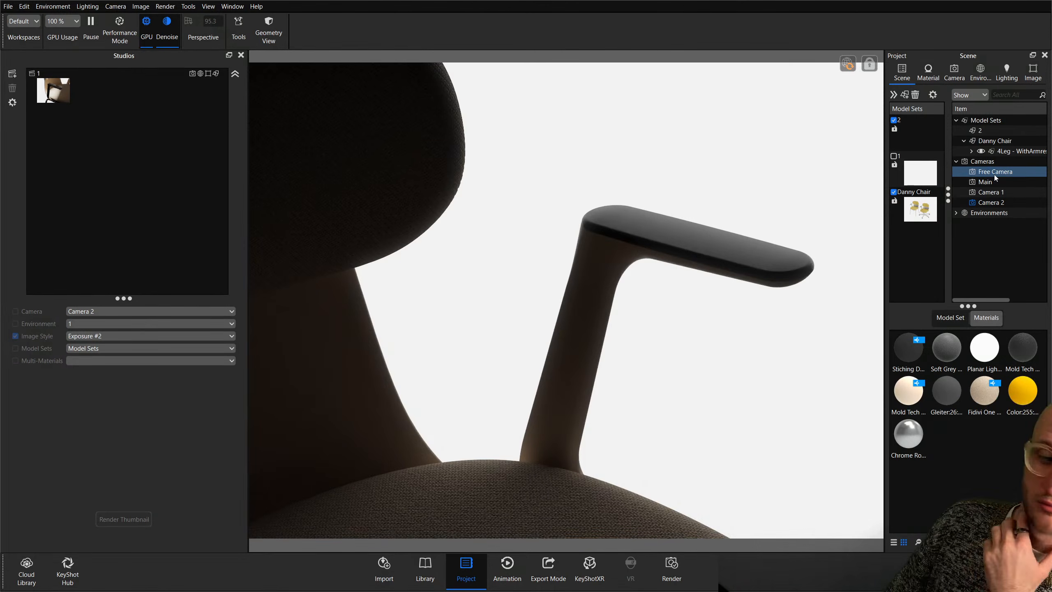
{"action": "left_click", "coordinate": [1023, 151]}
{"action": "left_click", "coordinate": [981, 80]}
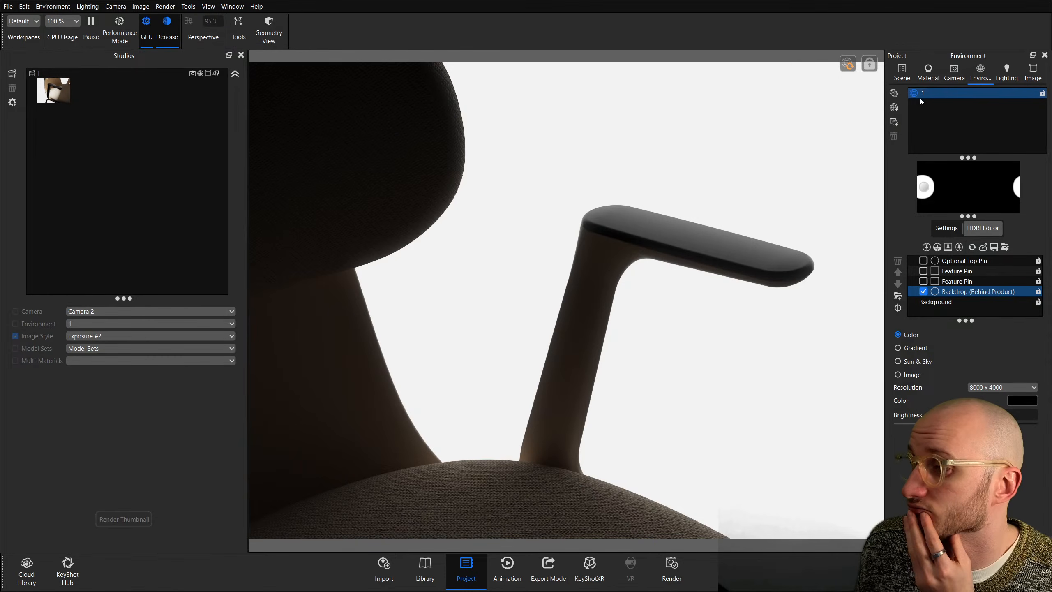
Switch the Backdrop (Behind Product) pin off and on to check its effect, and duplicate environment 1.
{"action": "left_click", "coordinate": [924, 292]}
{"action": "left_click", "coordinate": [923, 291]}
{"action": "left_click", "coordinate": [924, 291]}
{"action": "left_click", "coordinate": [924, 291]}
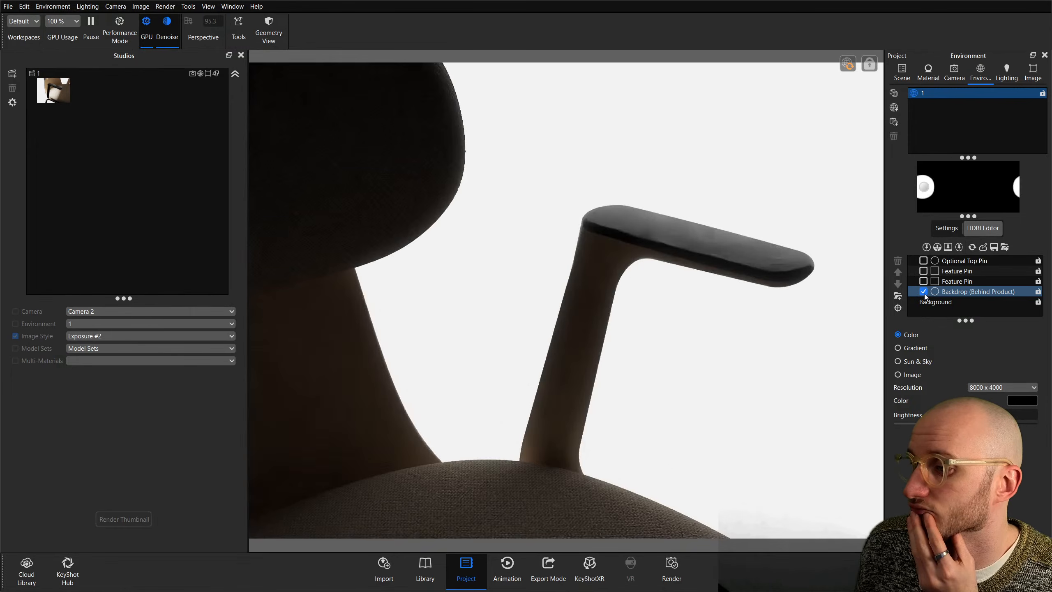
{"action": "left_click", "coordinate": [894, 94]}
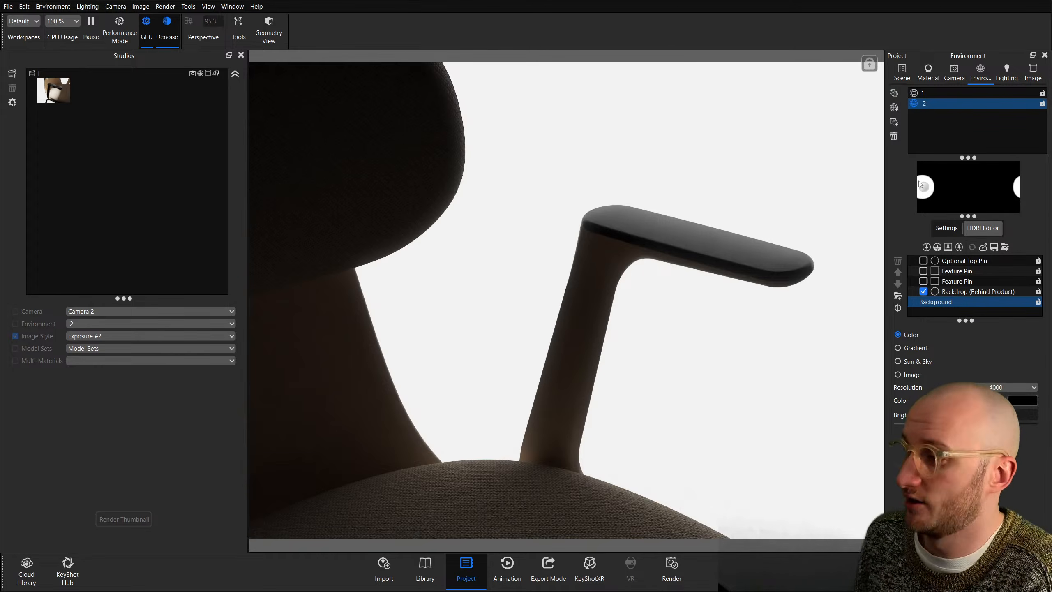
Move the Backdrop (Behind Product) pin slightly lower in the HDRI of environment 2.
{"action": "mouse_move", "coordinate": [918, 181]}
{"action": "left_mouse_down"}
{"action": "mouse_move", "coordinate": [916, 192]}
{"action": "mouse_move", "coordinate": [927, 191]}
{"action": "left_mouse_up"}
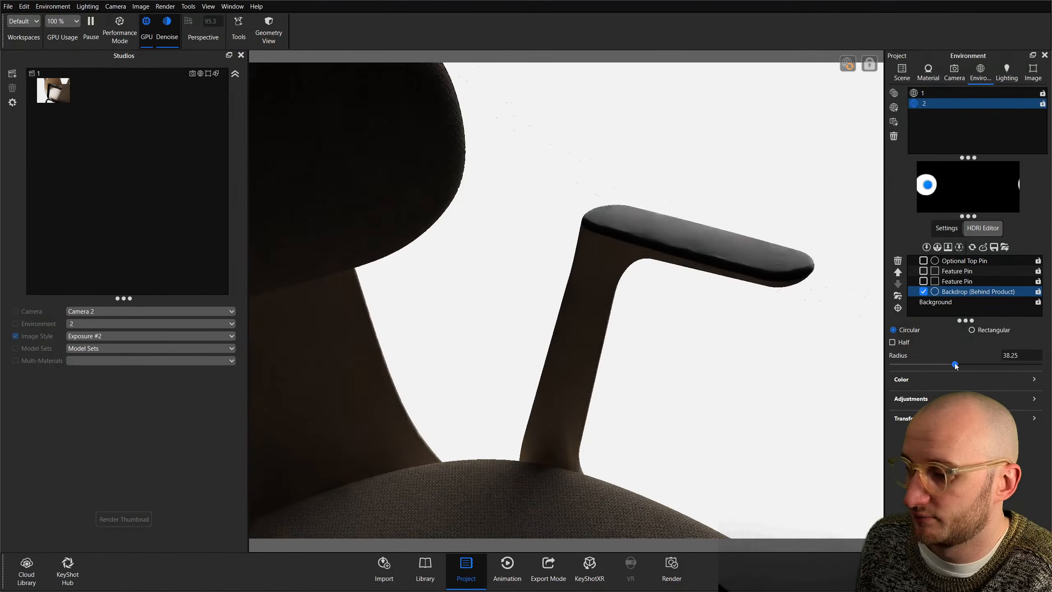
{"action": "left_click", "coordinate": [959, 166]}
{"action": "left_click_drag", "start_coordinate": [927, 188], "coordinate": [928, 195]}
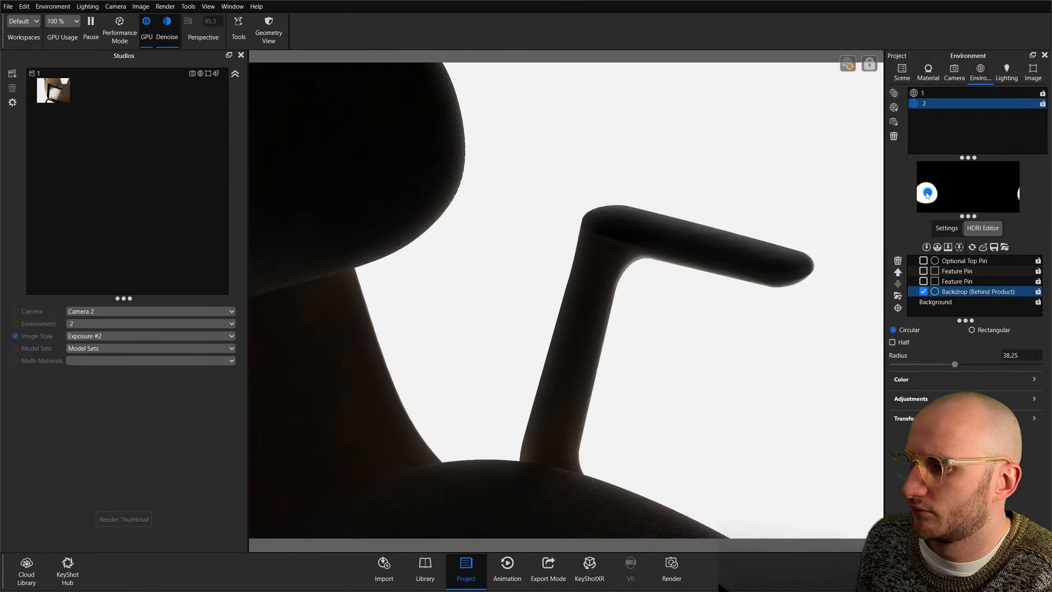
{"action": "left_click", "coordinate": [959, 200]}
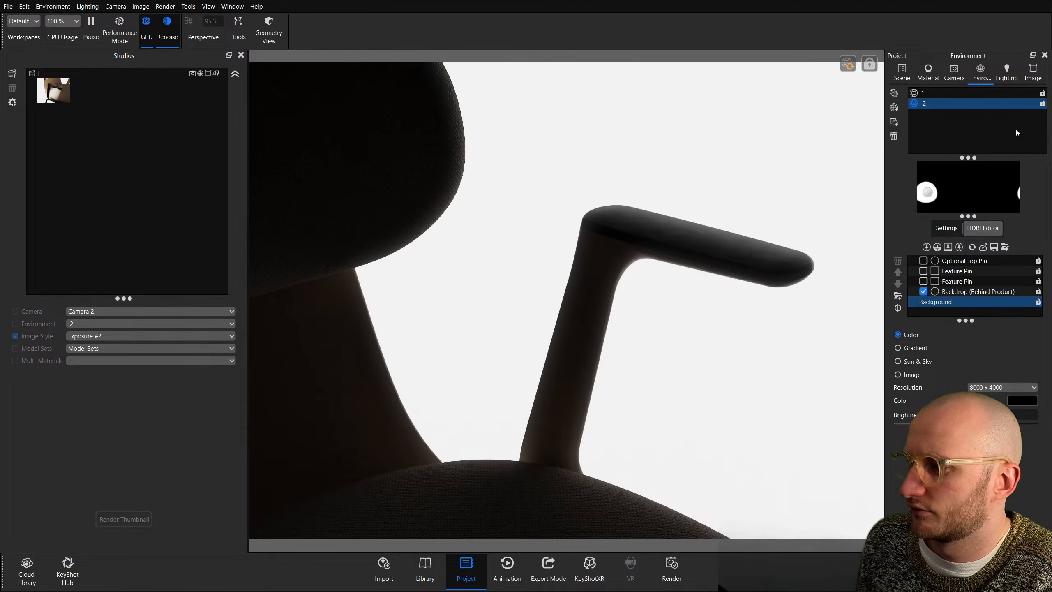
Add a planar light to model set 2 and choose it for interactive light positioning.
{"action": "left_click", "coordinate": [903, 73]}
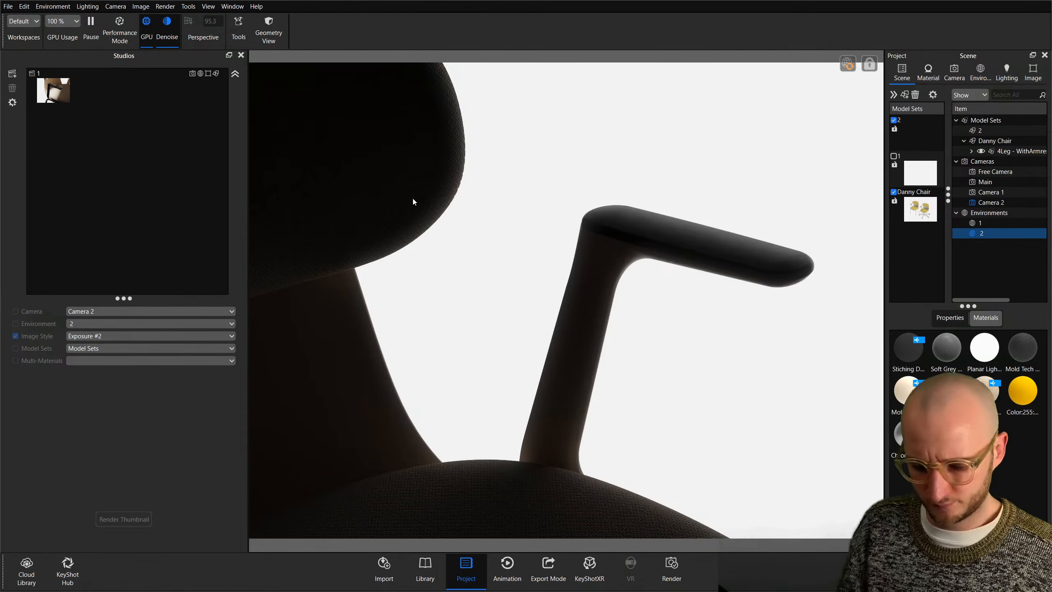
{"action": "left_click", "coordinate": [517, 292]}
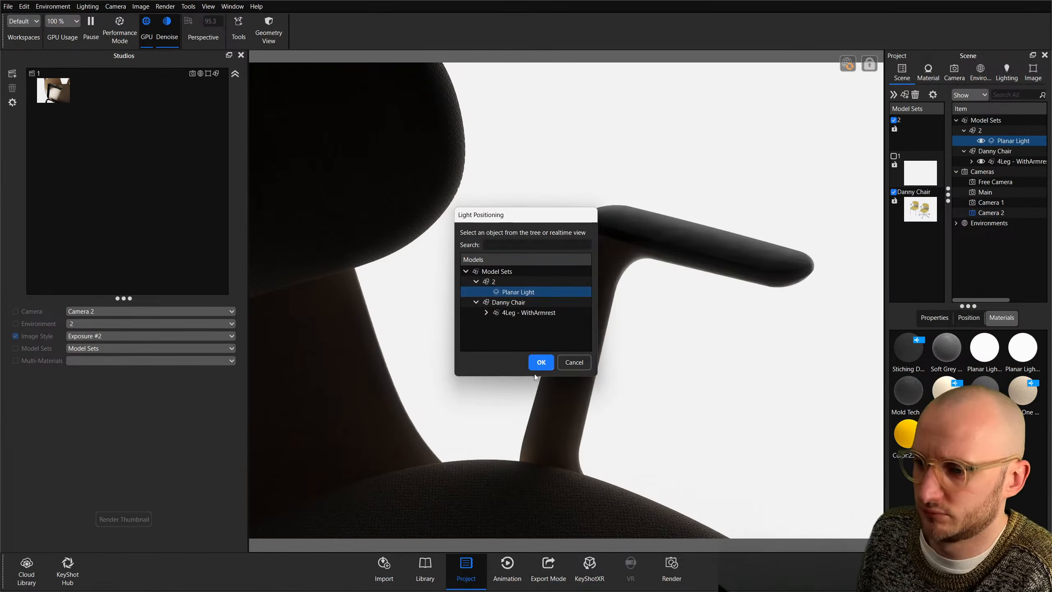
{"action": "left_click", "coordinate": [539, 362]}
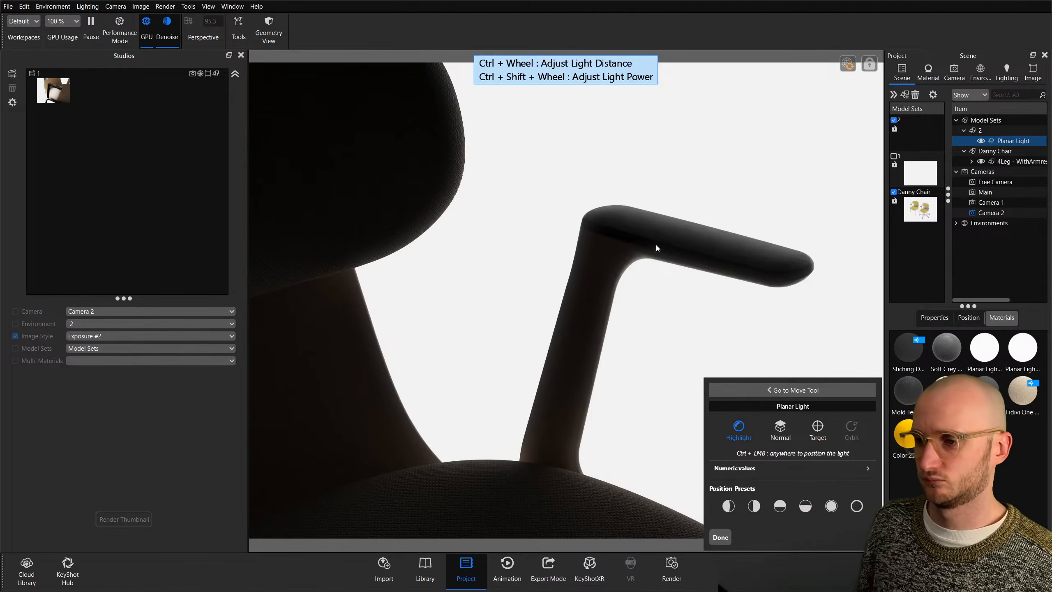
Place the planar light's highlight on the outer end of the armrest pad and adjust the light's distance.
{"action": "left_click", "coordinate": [668, 230]}
{"action": "left_click", "coordinate": [557, 336], "text": "ctrl"}
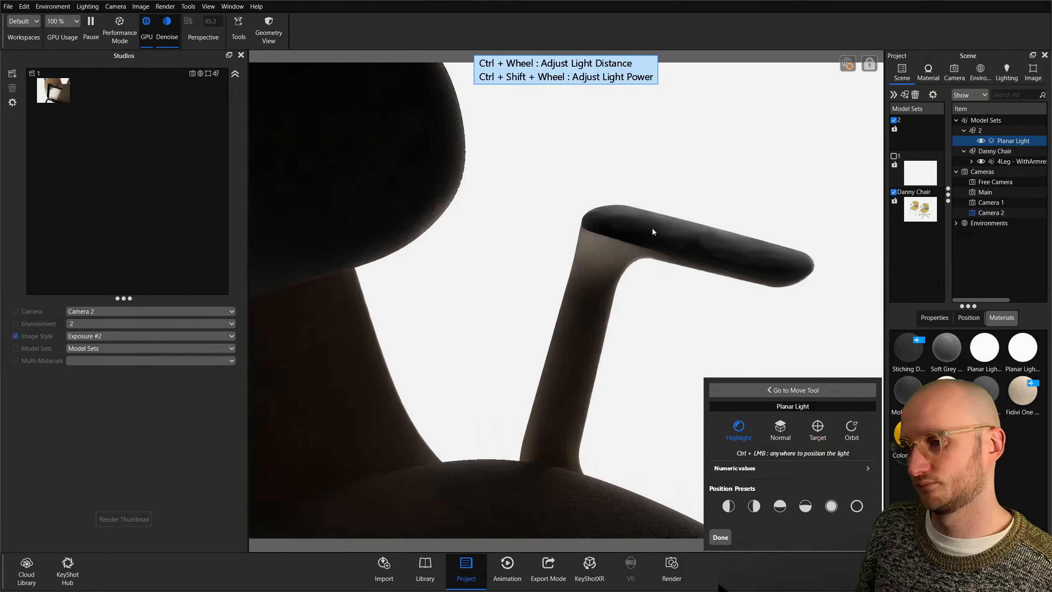
{"action": "left_click", "coordinate": [673, 231], "text": "ctrl"}
{"action": "left_click_drag", "start_coordinate": [676, 232], "coordinate": [780, 268], "text": "ctrl"}
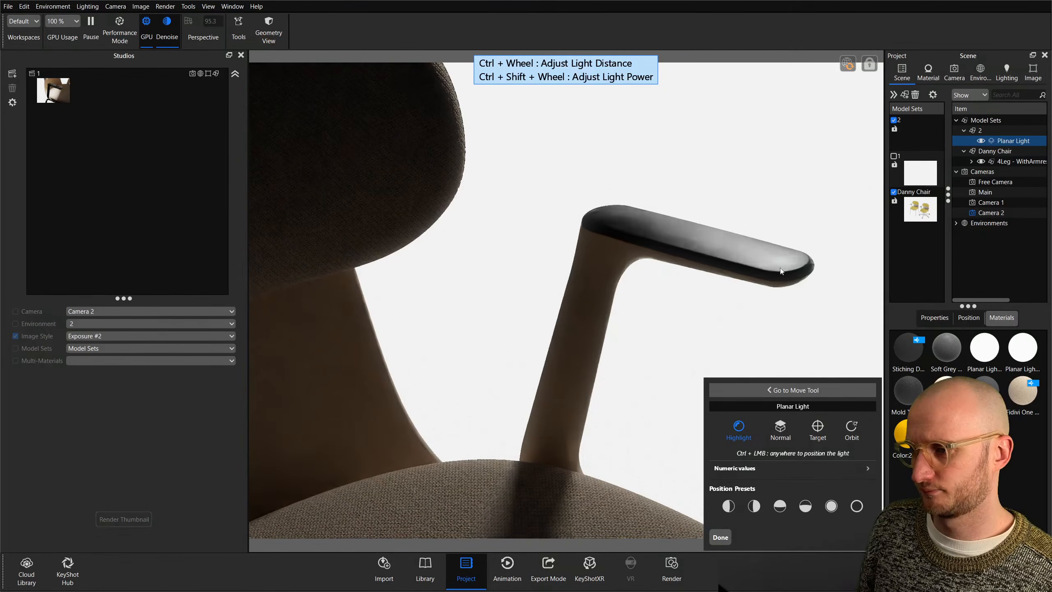
{"action": "scroll", "coordinate": [780, 267], "scroll_direction": "down", "scroll_amount": 5, "text": "ctrl"}
{"action": "scroll", "coordinate": [780, 268], "scroll_direction": "up", "scroll_amount": 5, "text": "ctrl"}
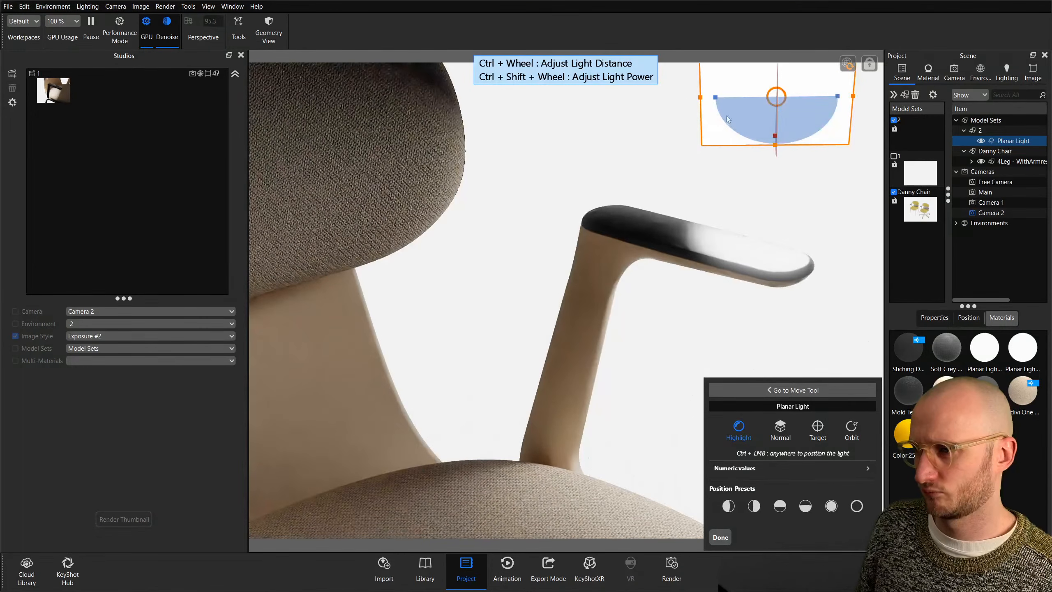
Target the planar light at the seat, adjust its distance and narrow its beam angles in both directions.
{"action": "left_click_drag", "start_coordinate": [738, 128], "coordinate": [759, 151]}
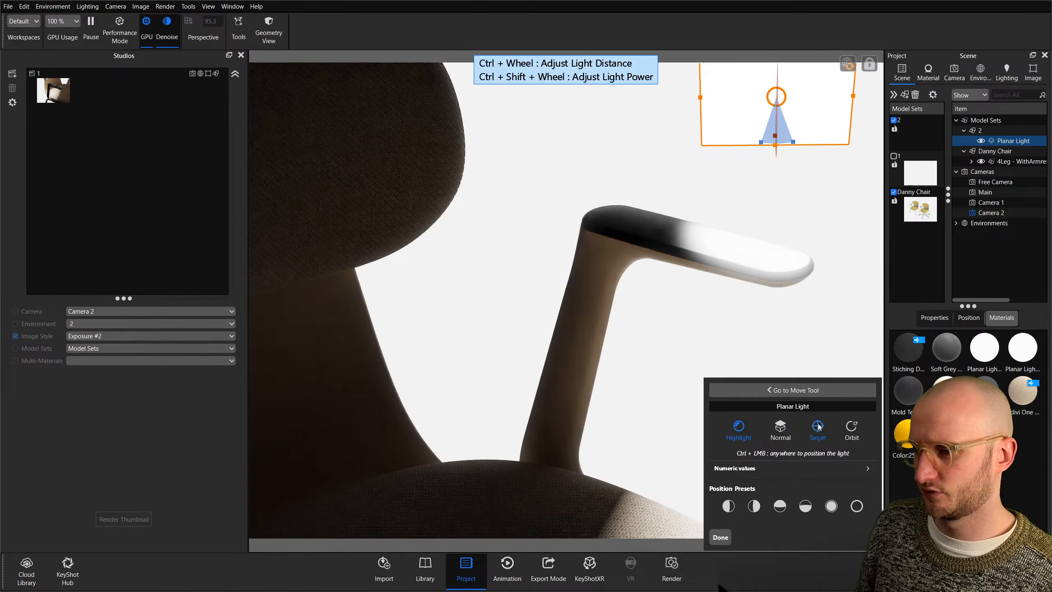
{"action": "left_click", "coordinate": [508, 487], "text": "ctrl"}
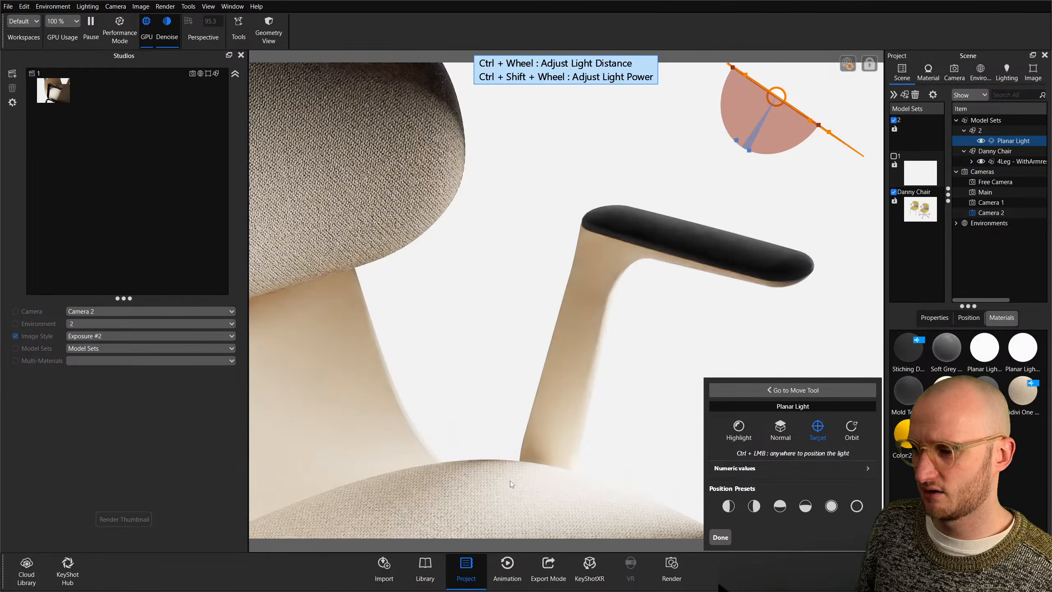
{"action": "scroll", "coordinate": [630, 330], "scroll_direction": "down", "scroll_amount": 4, "text": "ctrl"}
{"action": "scroll", "coordinate": [631, 330], "scroll_direction": "up", "scroll_amount": 5, "text": "ctrl"}
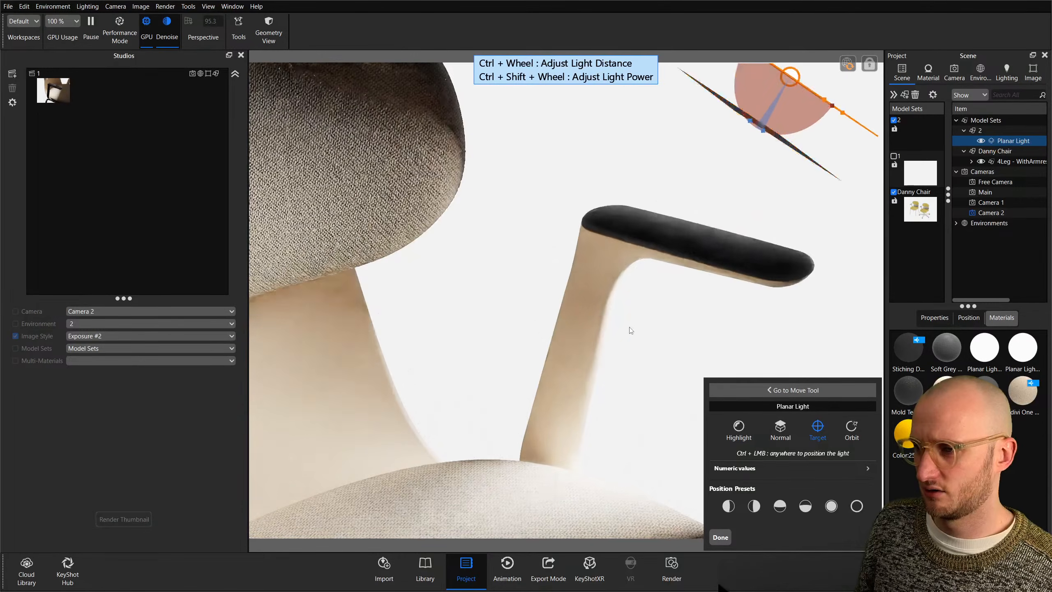
{"action": "left_click_drag", "start_coordinate": [832, 107], "coordinate": [785, 137]}
{"action": "left_click_drag", "start_coordinate": [773, 137], "coordinate": [750, 137]}
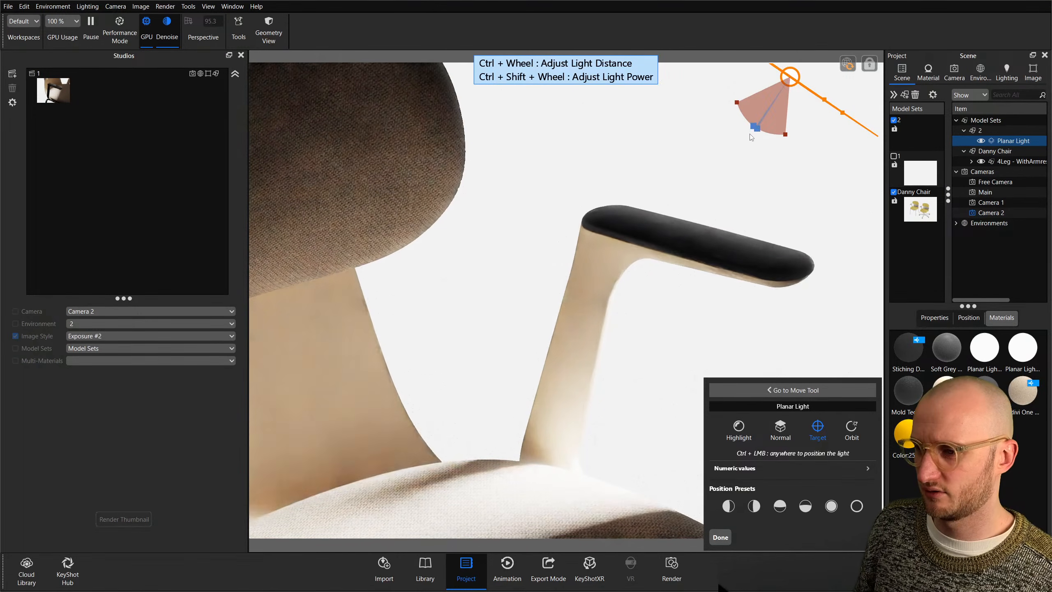
Retarget the planar light onto the middle of the black armrest pad and adjust its distance.
{"action": "left_click", "coordinate": [671, 240], "text": "ctrl"}
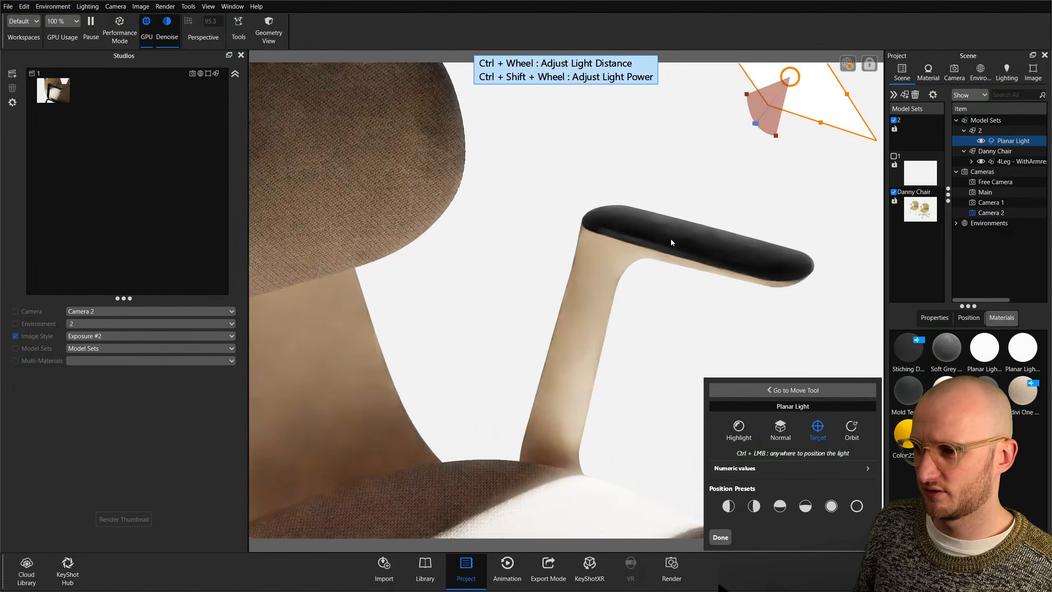
{"action": "scroll", "coordinate": [675, 229], "scroll_direction": "down", "scroll_amount": 4, "text": "ctrl"}
{"action": "left_click_drag", "start_coordinate": [676, 229], "coordinate": [706, 252], "text": "ctrl"}
{"action": "left_click", "coordinate": [693, 243], "text": "ctrl"}
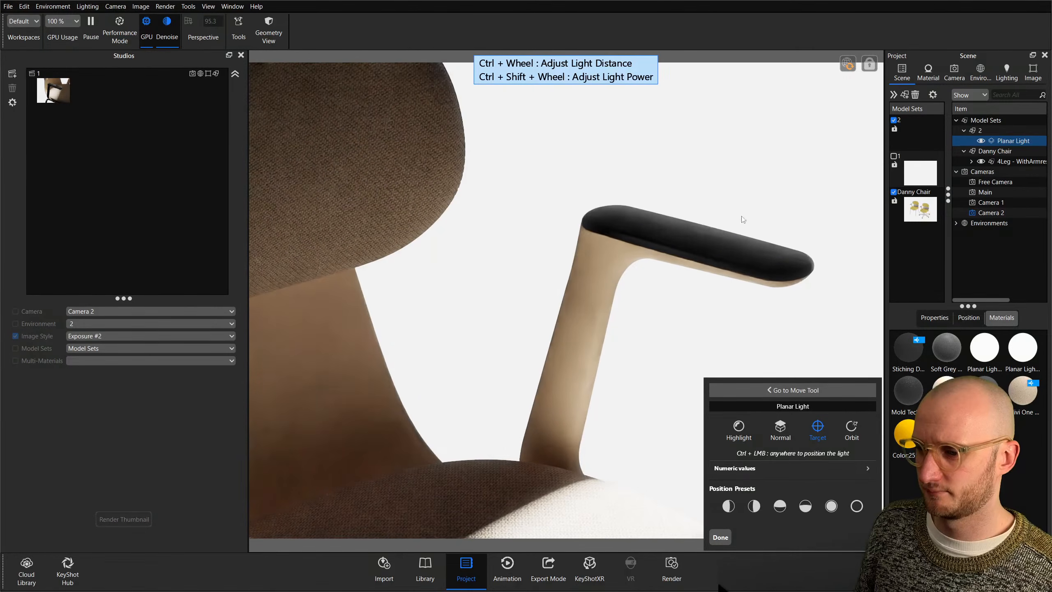
Orbit the planar light around the armrest and place its highlight at the outer tip of the pad.
{"action": "left_click_drag", "start_coordinate": [709, 217], "coordinate": [793, 242], "text": "ctrl"}
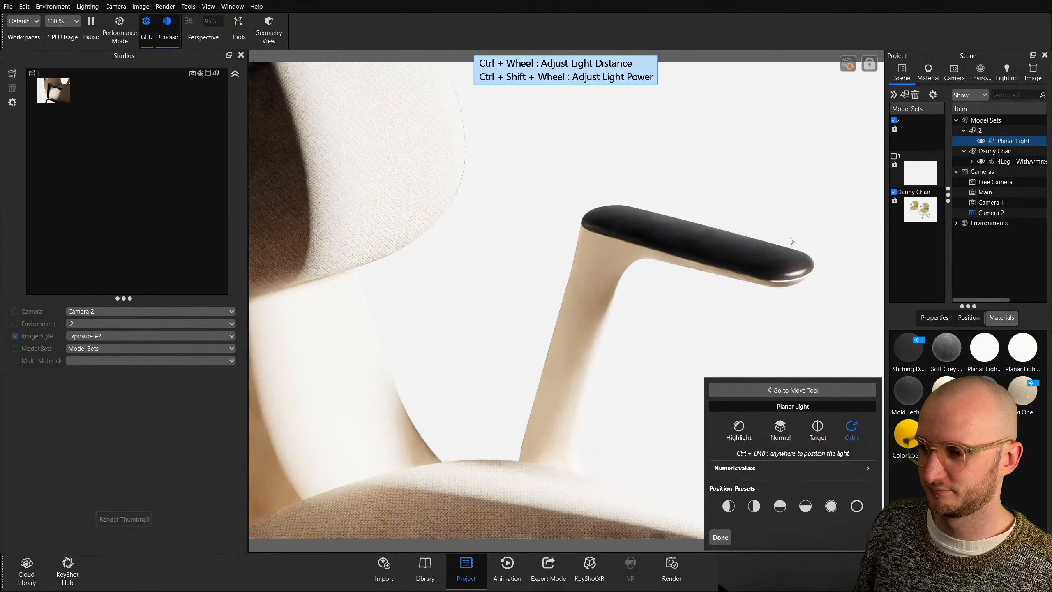
{"action": "left_click_drag", "start_coordinate": [706, 198], "coordinate": [680, 200], "text": "ctrl"}
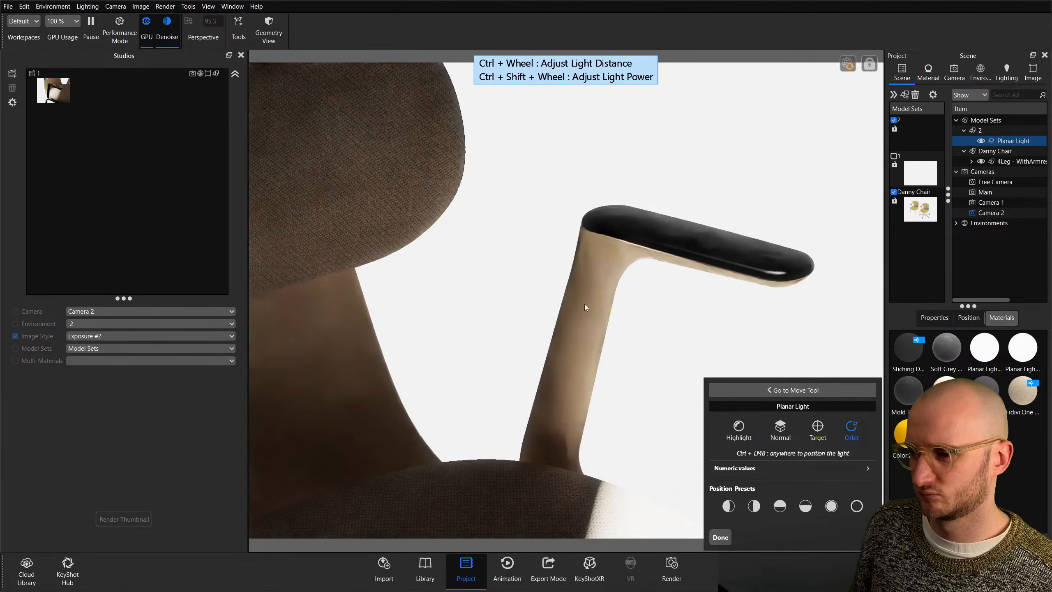
{"action": "left_click", "coordinate": [739, 427]}
{"action": "left_click_drag", "start_coordinate": [595, 321], "coordinate": [810, 268], "text": "ctrl"}
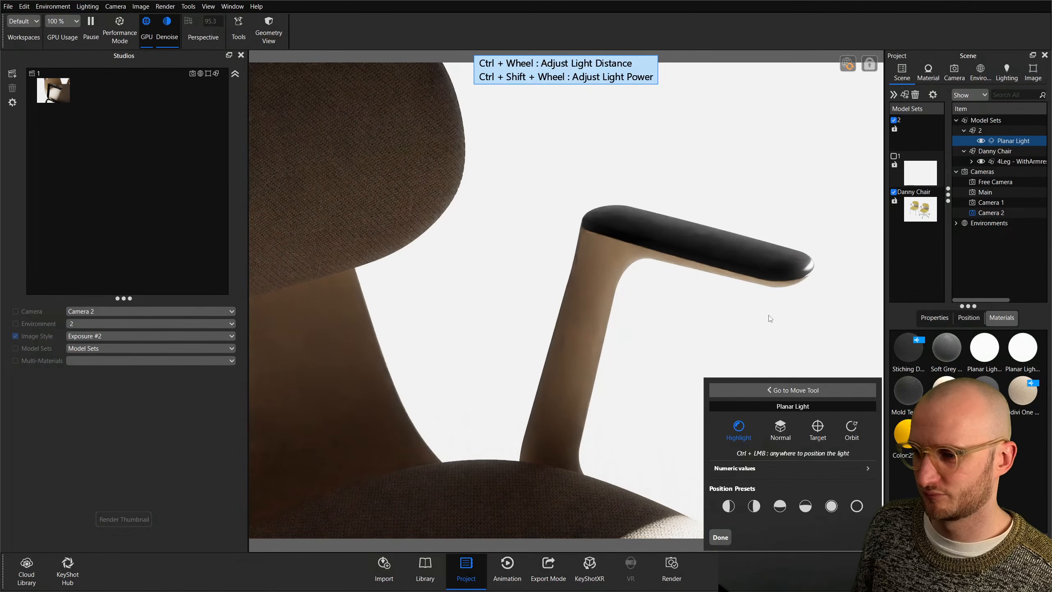
Orbit the planar light around the armrest until it also brightens the backrest and the seat.
{"action": "left_click", "coordinate": [853, 430]}
{"action": "left_click_drag", "start_coordinate": [715, 253], "coordinate": [735, 332], "text": "ctrl"}
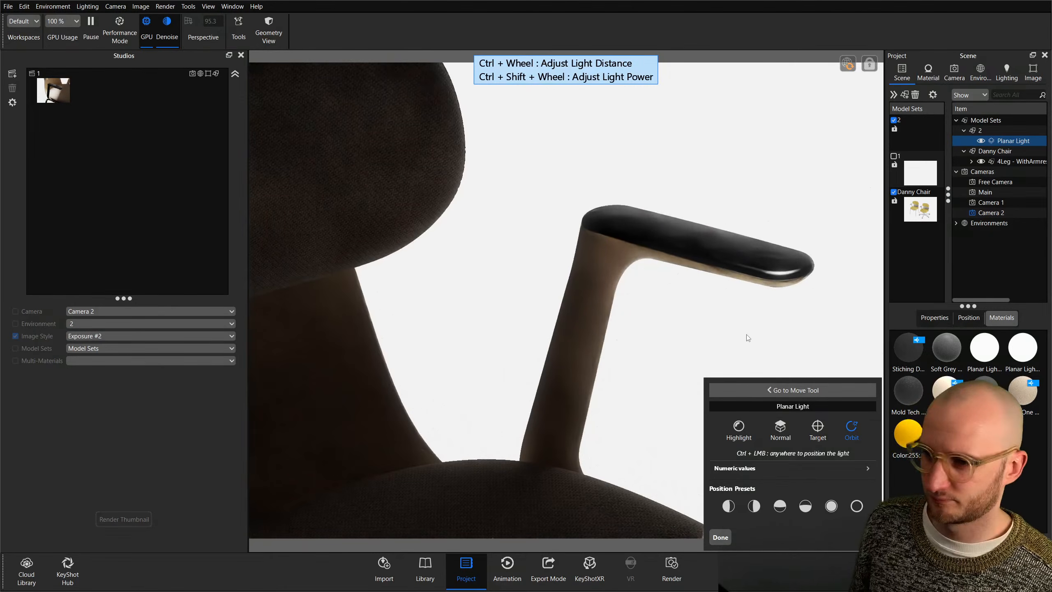
{"action": "mouse_move", "coordinate": [706, 316]}
{"action": "left_mouse_down", "text": "ctrl"}
{"action": "mouse_move", "coordinate": [725, 309]}
{"action": "mouse_move", "coordinate": [651, 323]}
{"action": "mouse_move", "coordinate": [782, 301]}
{"action": "mouse_move", "coordinate": [774, 279]}
{"action": "mouse_move", "coordinate": [775, 295]}
{"action": "left_mouse_up", "text": "ctrl"}
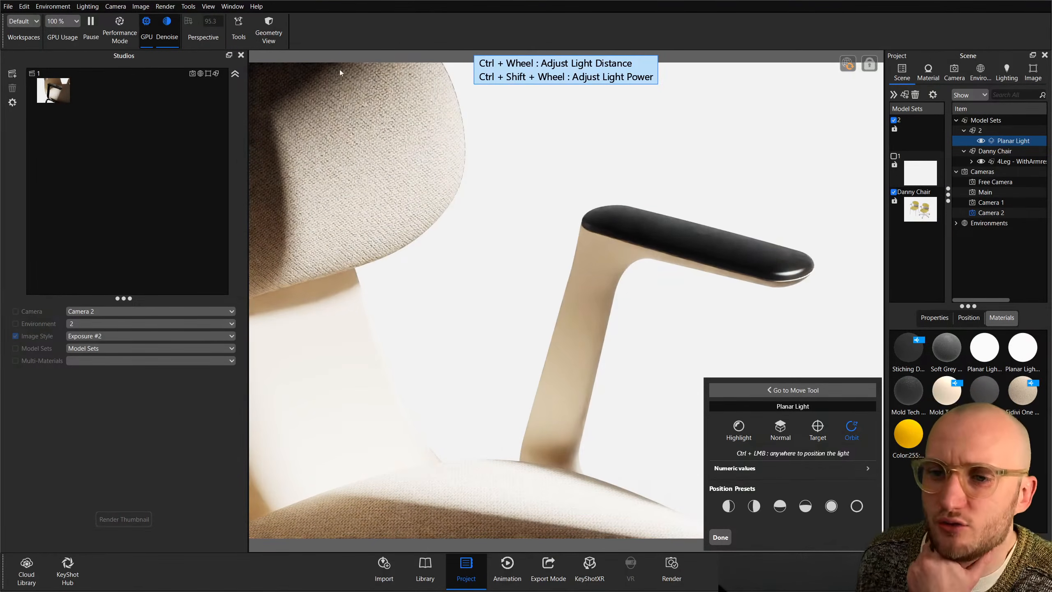
Look through the General and Interface preferences for the orbit-mode light inclination inversion option, and save the preferences.
{"action": "left_click", "coordinate": [24, 6]}
{"action": "left_click", "coordinate": [58, 103]}
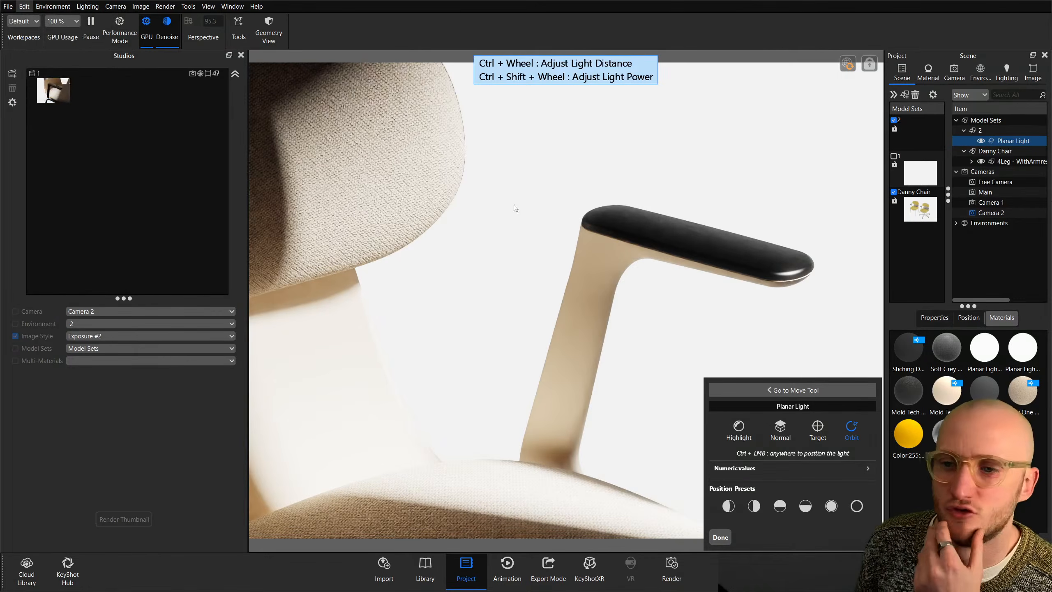
{"action": "scroll", "coordinate": [559, 254], "scroll_direction": "down", "scroll_amount": 5}
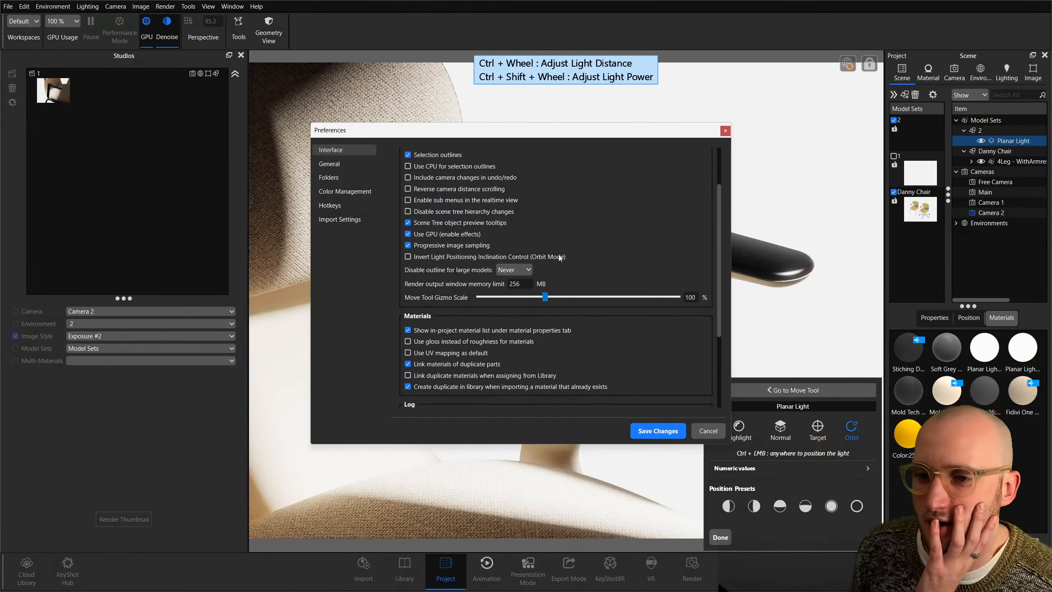
{"action": "left_click", "coordinate": [351, 163]}
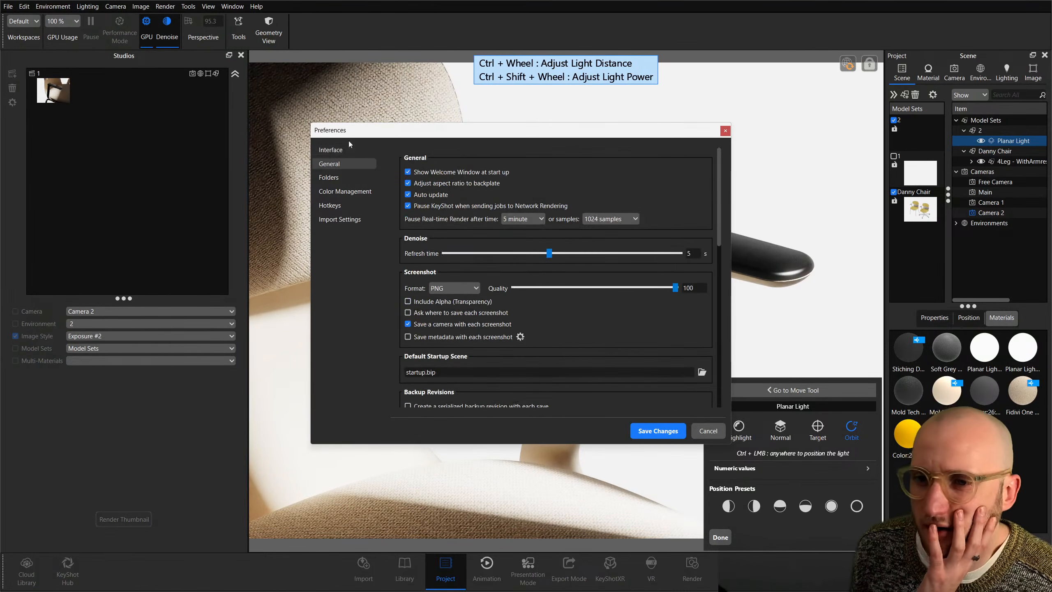
{"action": "scroll", "coordinate": [408, 259], "scroll_direction": "down", "scroll_amount": 6}
{"action": "scroll", "coordinate": [408, 259], "scroll_direction": "up", "scroll_amount": 6}
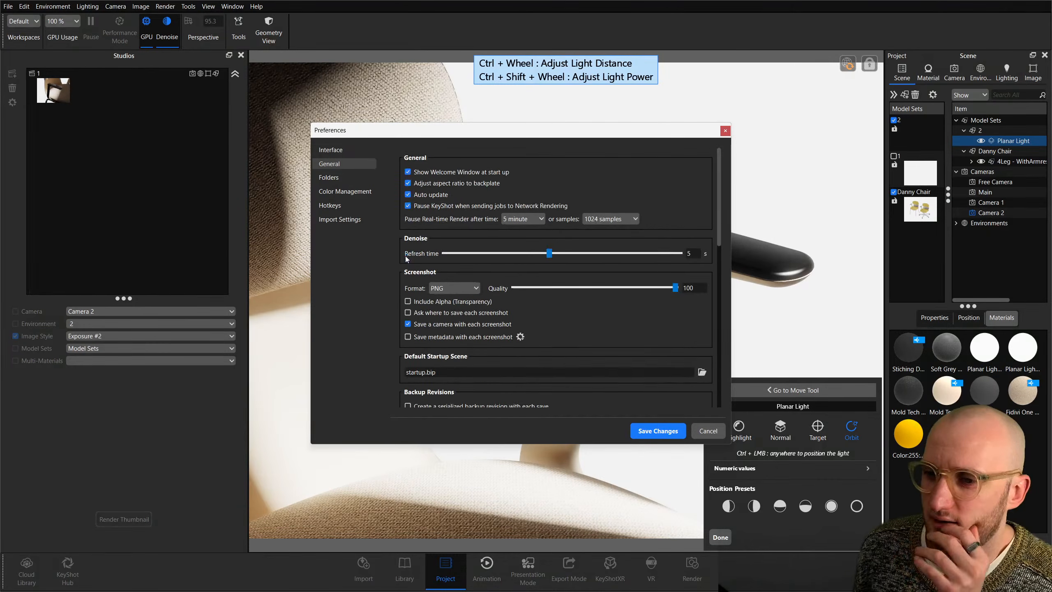
{"action": "left_click", "coordinate": [329, 150]}
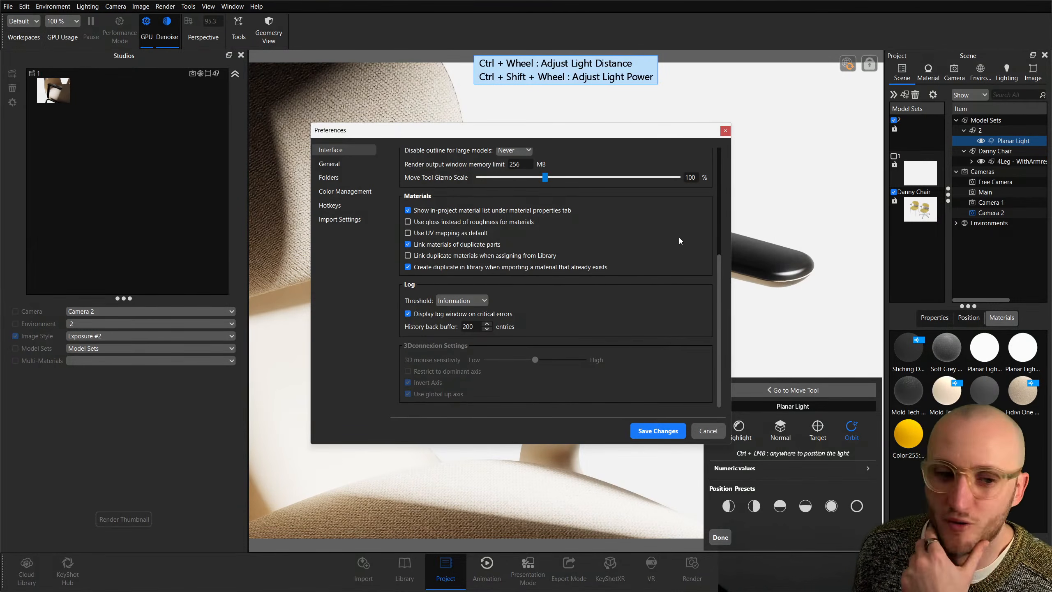
{"action": "scroll", "coordinate": [720, 275], "scroll_direction": "up", "scroll_amount": 6}
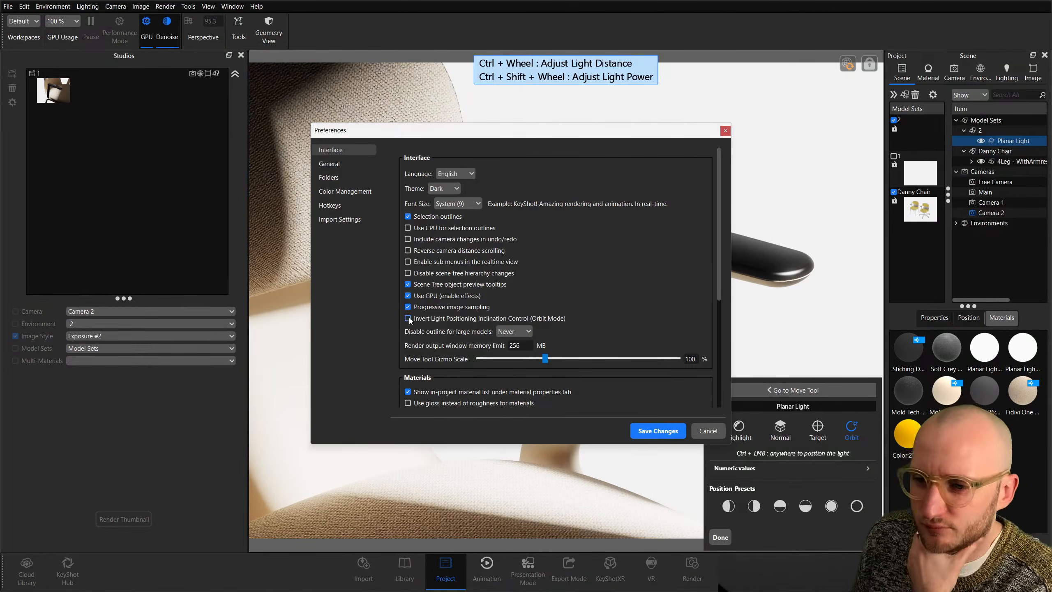
{"action": "left_click", "coordinate": [658, 431]}
Orbit the planar light so the armrest's shadow falls across the seat cushion, and finish positioning it.
{"action": "mouse_move", "coordinate": [797, 204]}
{"action": "left_mouse_down", "text": "ctrl"}
{"action": "mouse_move", "coordinate": [791, 174]}
{"action": "mouse_move", "coordinate": [798, 240]}
{"action": "mouse_move", "coordinate": [802, 220]}
{"action": "mouse_move", "coordinate": [809, 226]}
{"action": "mouse_move", "coordinate": [787, 218]}
{"action": "mouse_move", "coordinate": [786, 207]}
{"action": "left_mouse_up", "text": "ctrl"}
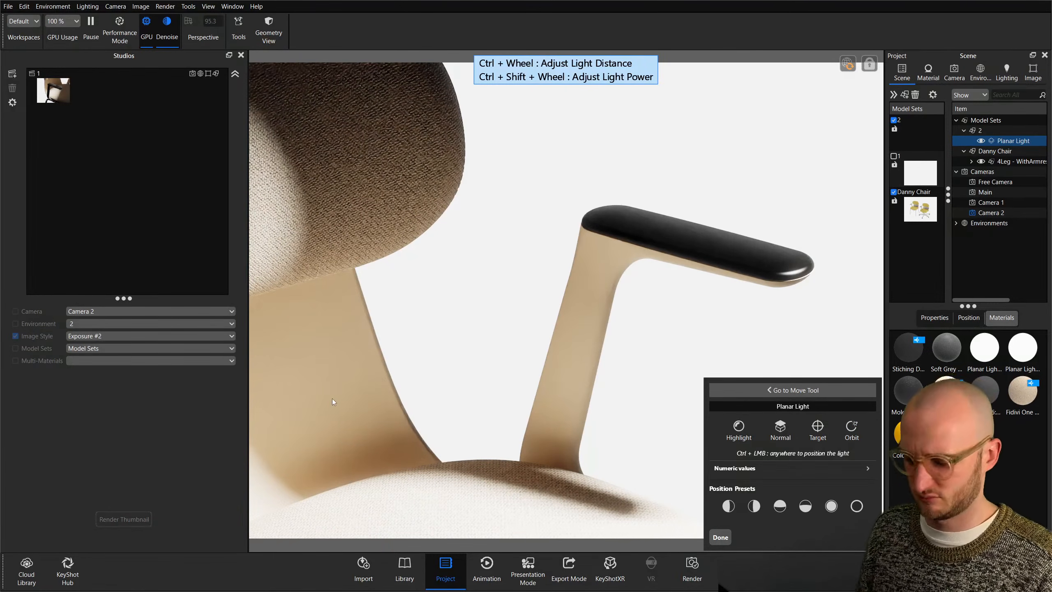
{"action": "left_click", "coordinate": [1008, 250]}
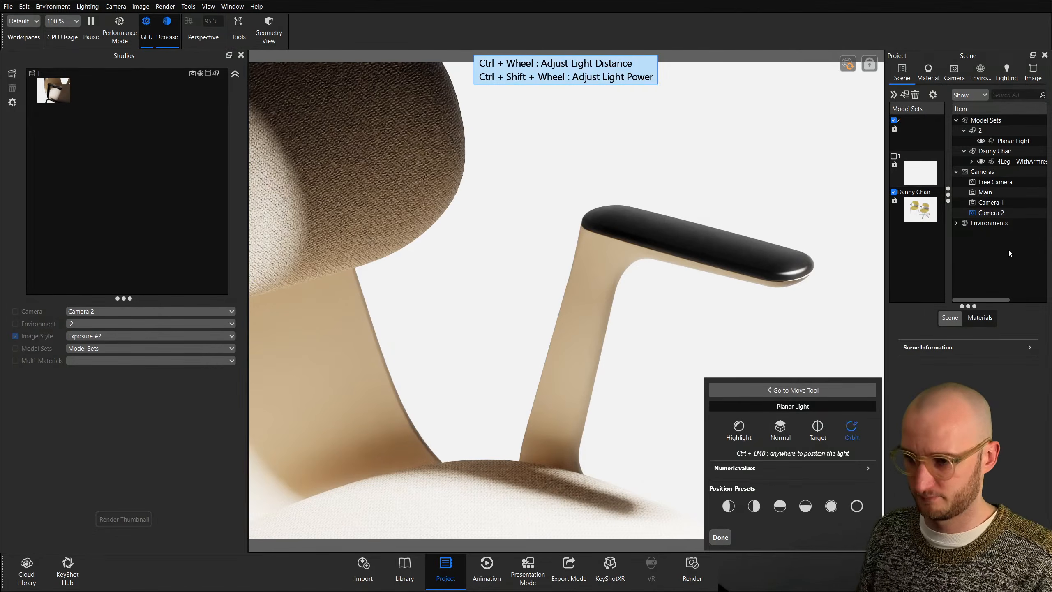
{"action": "left_click", "coordinate": [722, 537]}
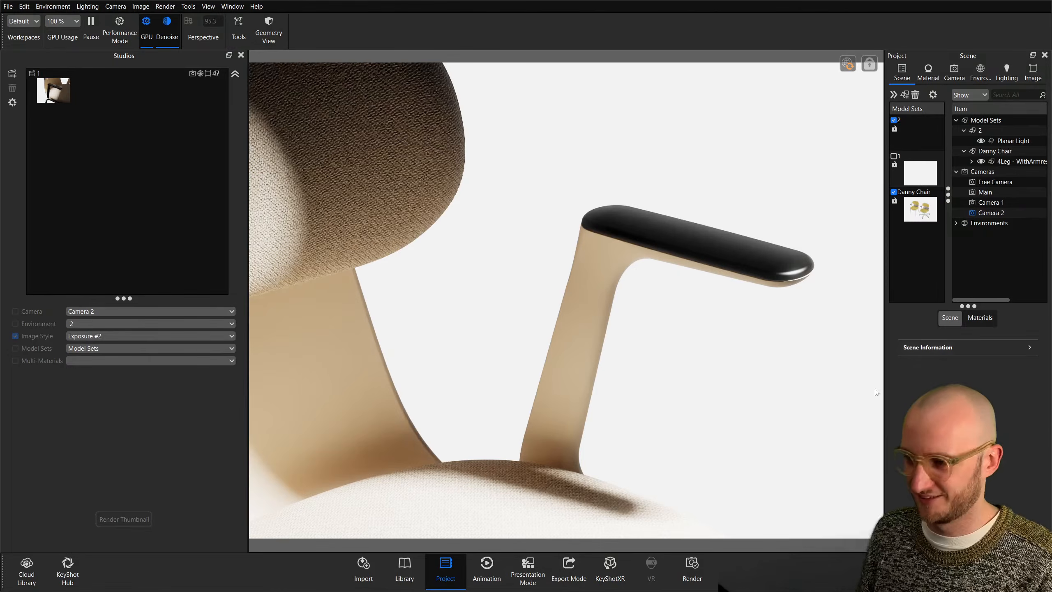
Open a widened geometry view framing the chair together with the planar light, and select the planar light in model set 2.
{"action": "key", "text": "o"}
{"action": "left_click_drag", "start_coordinate": [141, 310], "coordinate": [135, 414]}
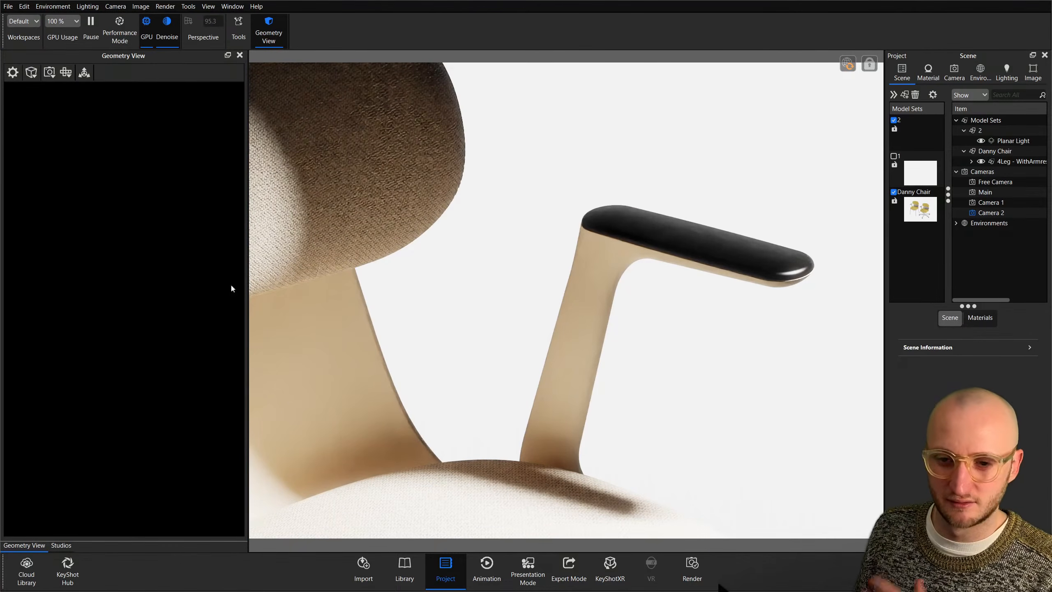
{"action": "left_click", "coordinate": [248, 279]}
{"action": "left_click_drag", "start_coordinate": [248, 279], "coordinate": [383, 290]}
{"action": "scroll", "coordinate": [243, 342], "scroll_direction": "down", "scroll_amount": 3}
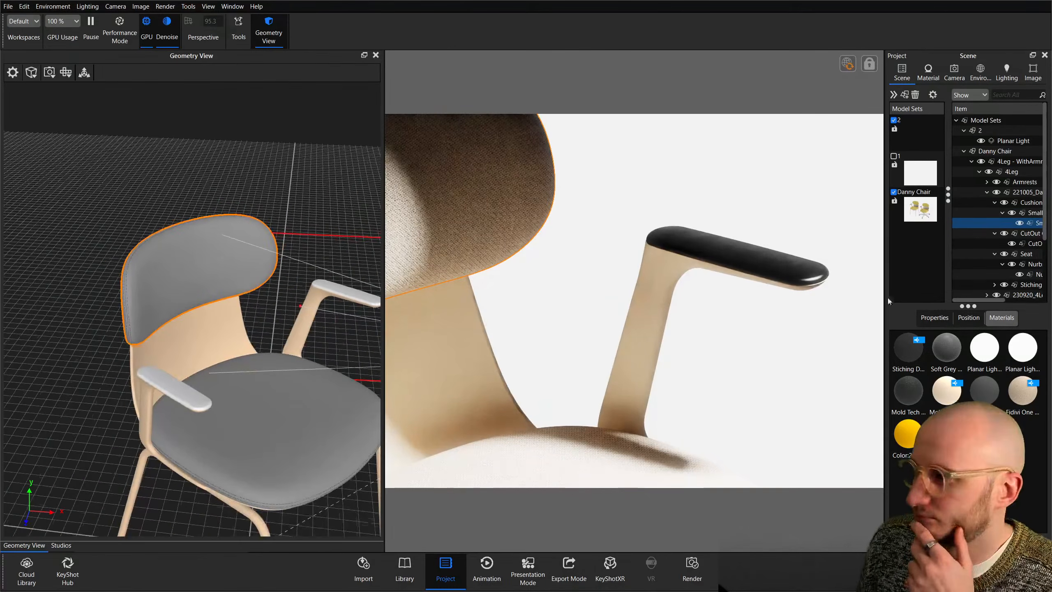
{"action": "scroll", "coordinate": [276, 354], "scroll_direction": "down", "scroll_amount": 1}
{"action": "middle_click_drag", "start_coordinate": [276, 353], "coordinate": [235, 350]}
{"action": "left_click_drag", "start_coordinate": [235, 351], "coordinate": [207, 354]}
{"action": "left_click", "coordinate": [369, 202]}
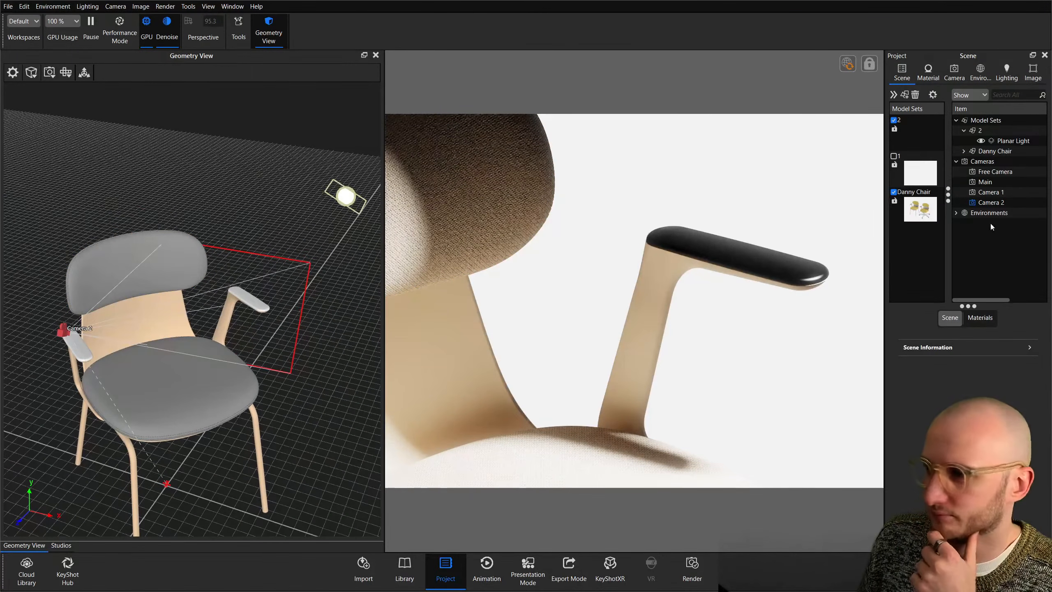
{"action": "left_click", "coordinate": [1000, 141]}
{"action": "left_click_drag", "start_coordinate": [286, 251], "coordinate": [365, 260]}
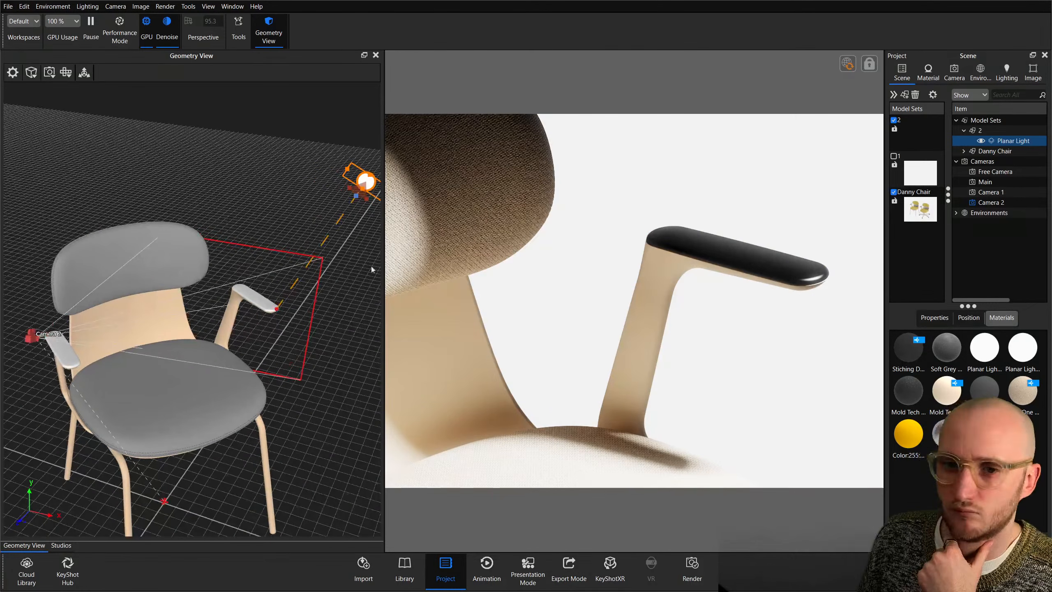
Reopen light positioning for the planar light, place its highlight on the armrest support, and orbit it closer above the armrest.
{"action": "left_click", "coordinate": [971, 318]}
{"action": "left_click", "coordinate": [968, 342]}
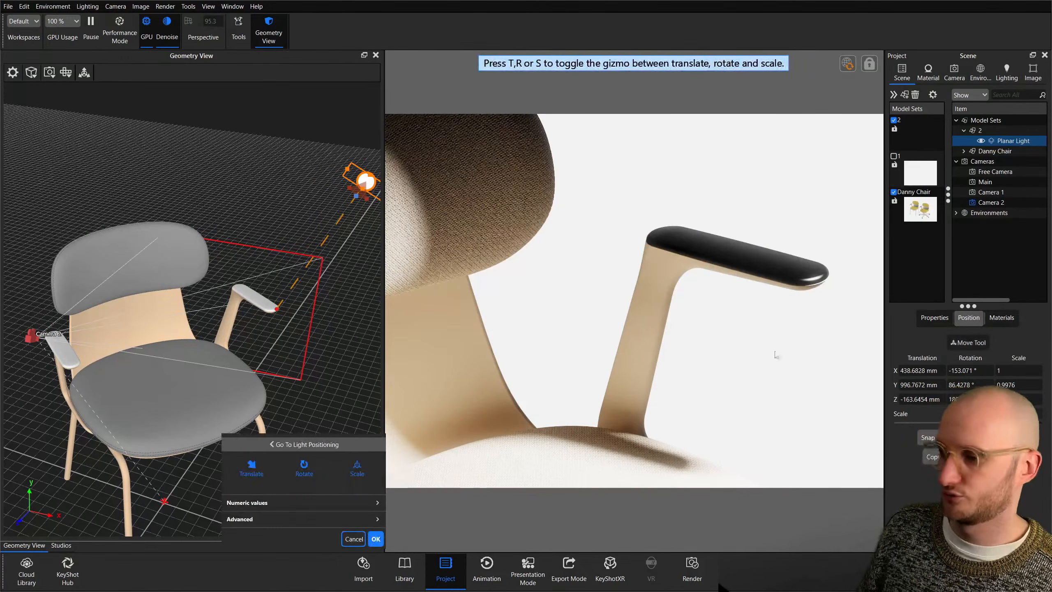
{"action": "scroll", "coordinate": [316, 328], "scroll_direction": "up", "scroll_amount": 2}
{"action": "scroll", "coordinate": [316, 329], "scroll_direction": "down", "scroll_amount": 4}
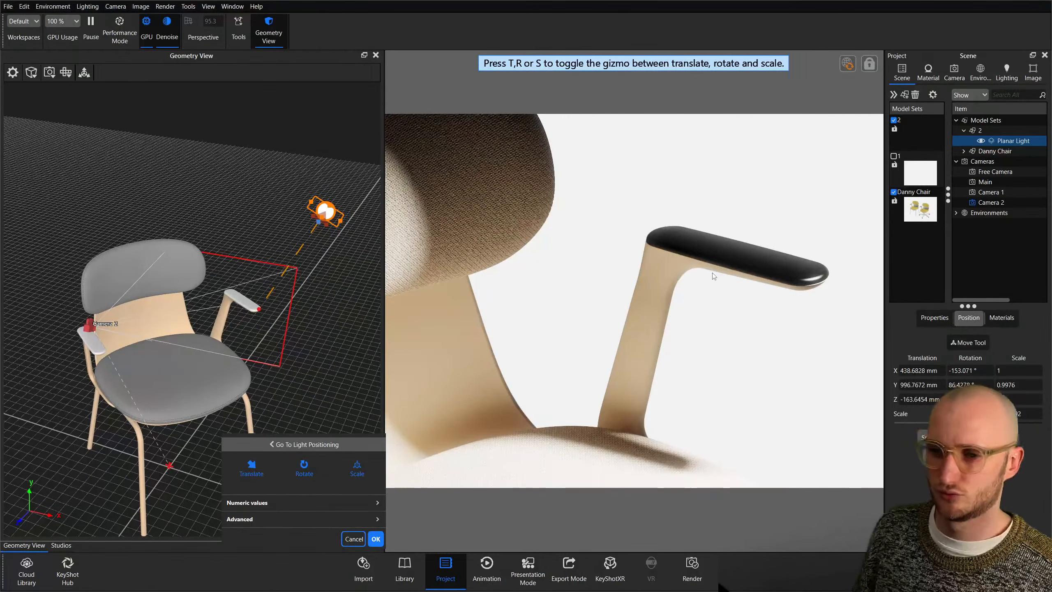
{"action": "left_click", "coordinate": [321, 444]}
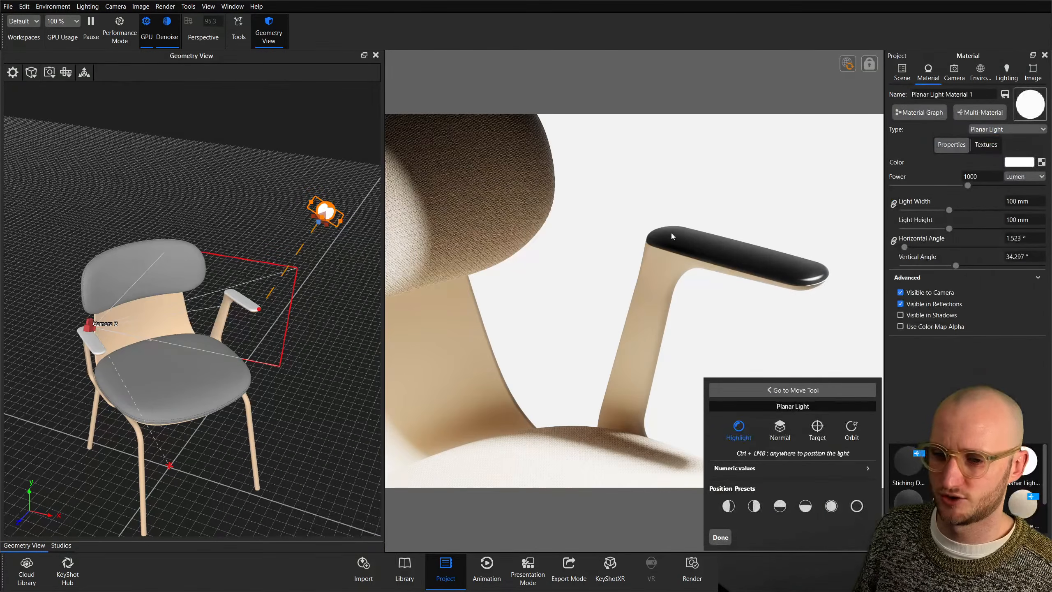
{"action": "left_click", "coordinate": [675, 253], "text": "ctrl"}
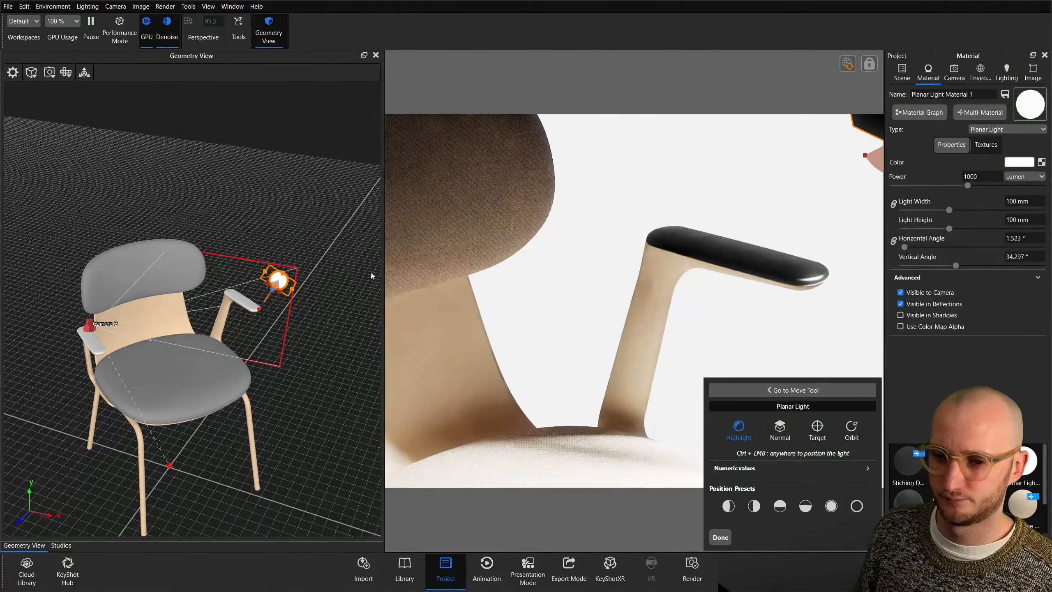
{"action": "left_click", "coordinate": [852, 431]}
{"action": "mouse_move", "coordinate": [761, 210]}
{"action": "left_mouse_down", "text": "ctrl"}
{"action": "mouse_move", "coordinate": [726, 203]}
{"action": "mouse_move", "coordinate": [739, 179]}
{"action": "mouse_move", "coordinate": [741, 233]}
{"action": "mouse_move", "coordinate": [768, 235]}
{"action": "mouse_move", "coordinate": [756, 216]}
{"action": "mouse_move", "coordinate": [764, 207]}
{"action": "left_mouse_up", "text": "ctrl"}
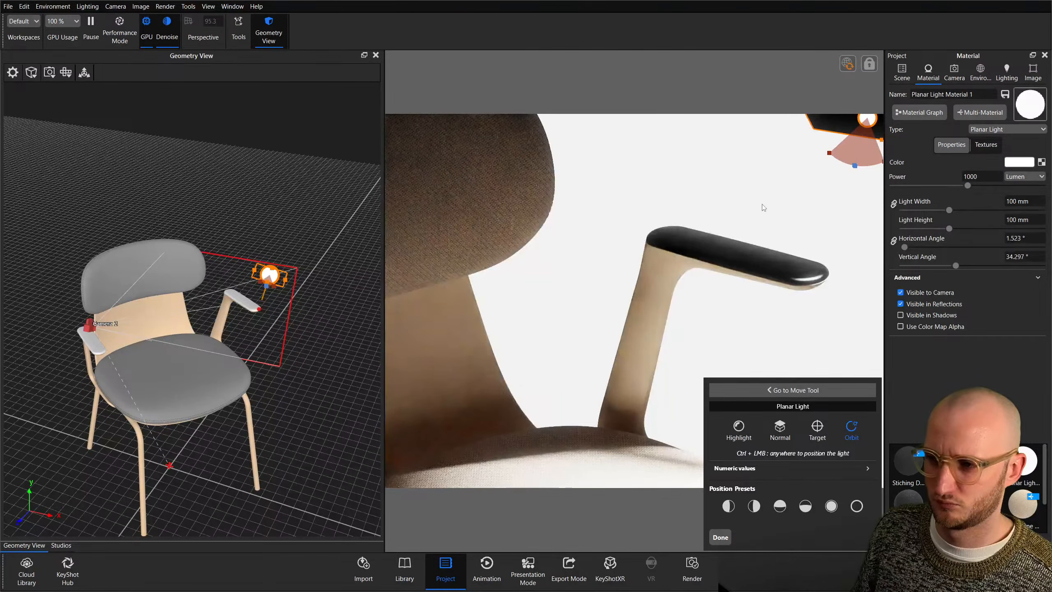
Resize the planar light to 178.8 mm wide and 234.9 mm high, adjust its orbit, and set its power to 350 lumen.
{"action": "left_click_drag", "start_coordinate": [950, 211], "coordinate": [1013, 229]}
{"action": "left_click_drag", "start_coordinate": [724, 195], "coordinate": [751, 205], "text": "ctrl"}
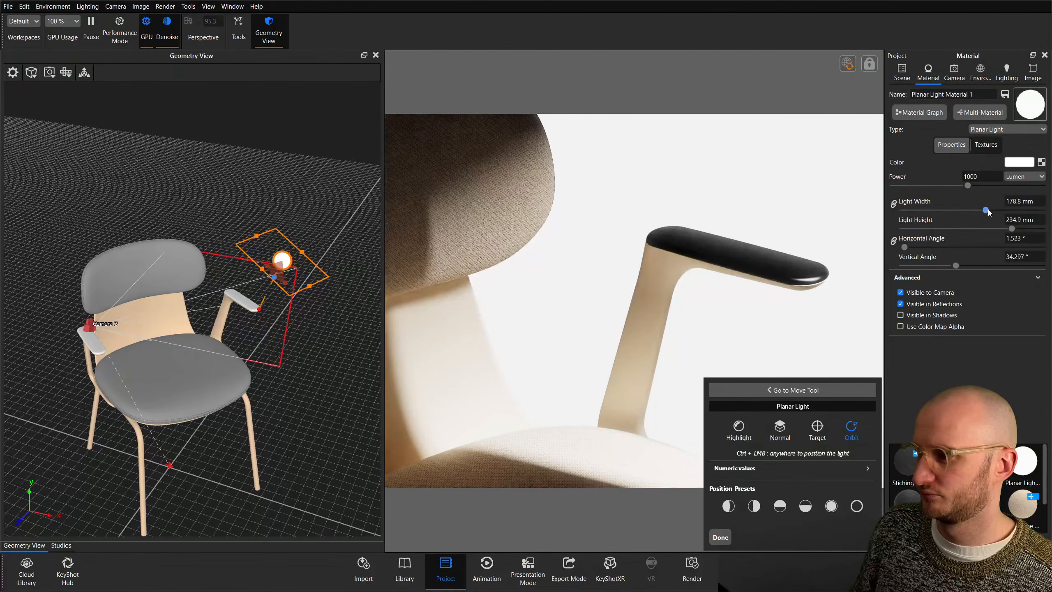
{"action": "left_click_drag", "start_coordinate": [968, 185], "coordinate": [918, 186]}
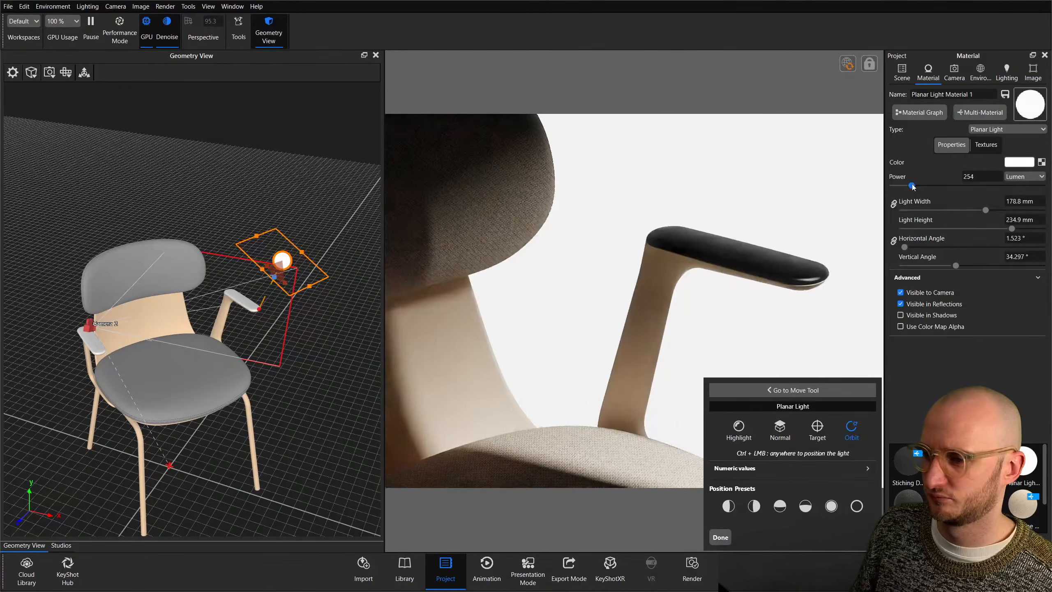
Orbit the planar light directly above the armrest so the backrest falls into shadow, and finish positioning it.
{"action": "left_click_drag", "start_coordinate": [857, 208], "coordinate": [878, 202], "text": "ctrl"}
{"action": "left_click_drag", "start_coordinate": [750, 201], "coordinate": [834, 201], "text": "ctrl"}
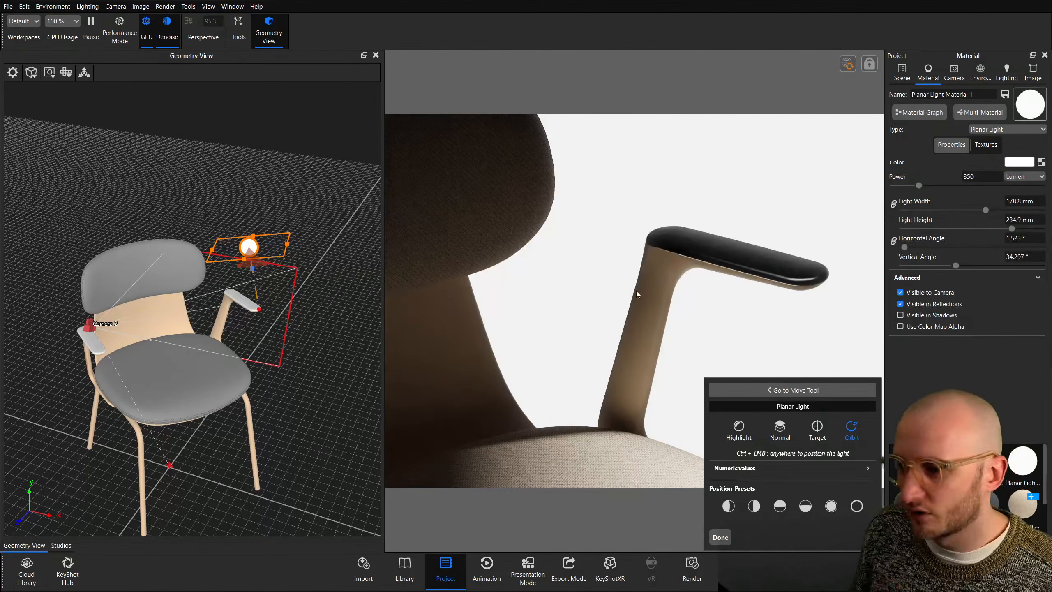
{"action": "left_click", "coordinate": [720, 538]}
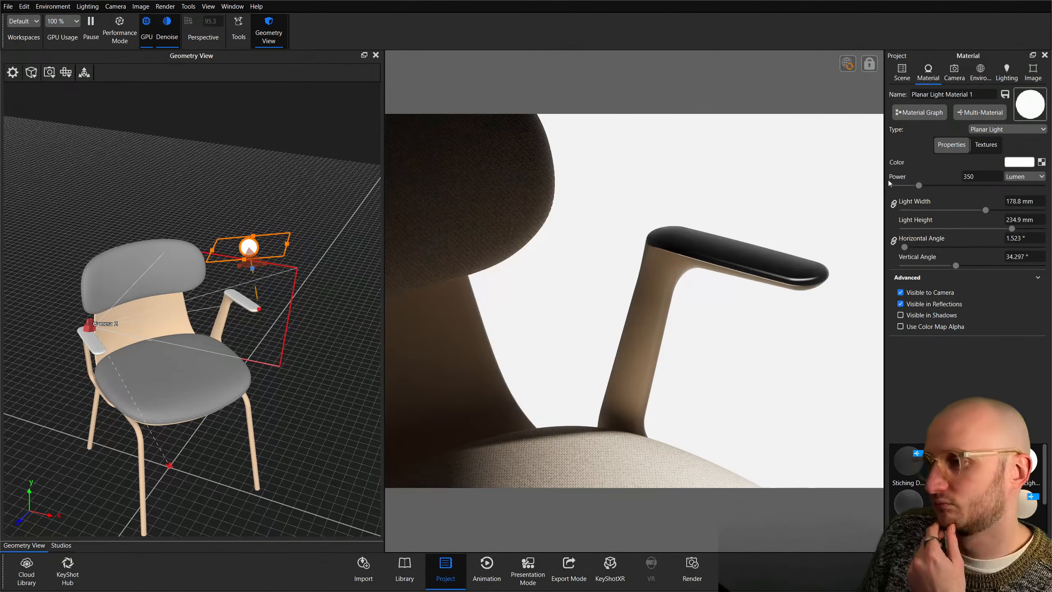
Add a second planar light to model set 2, target the chair, and place its highlight on the armrest support.
{"action": "left_click", "coordinate": [903, 71]}
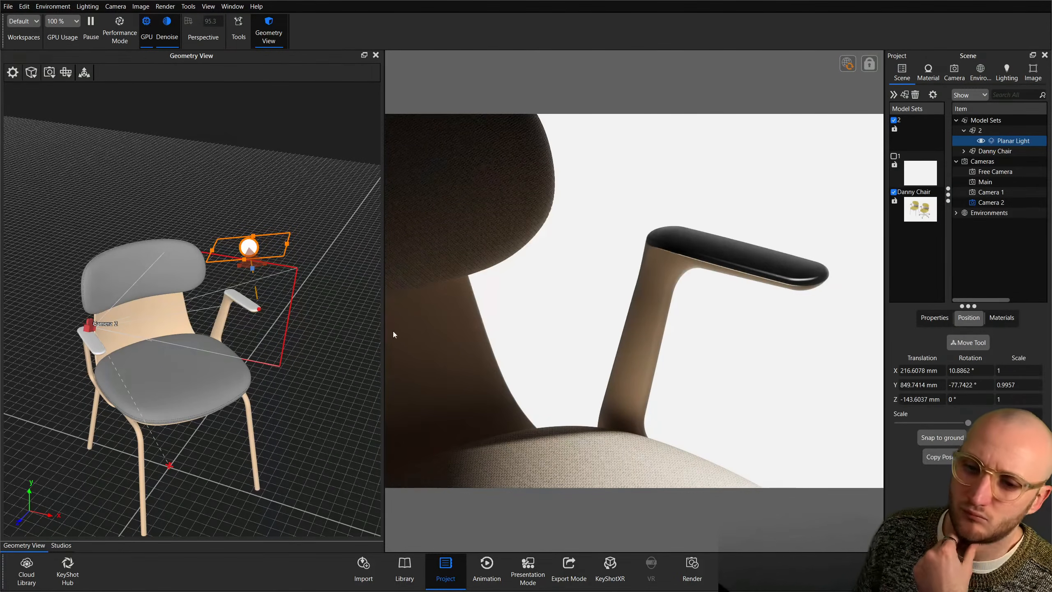
{"action": "key", "text": "ctrl+l"}
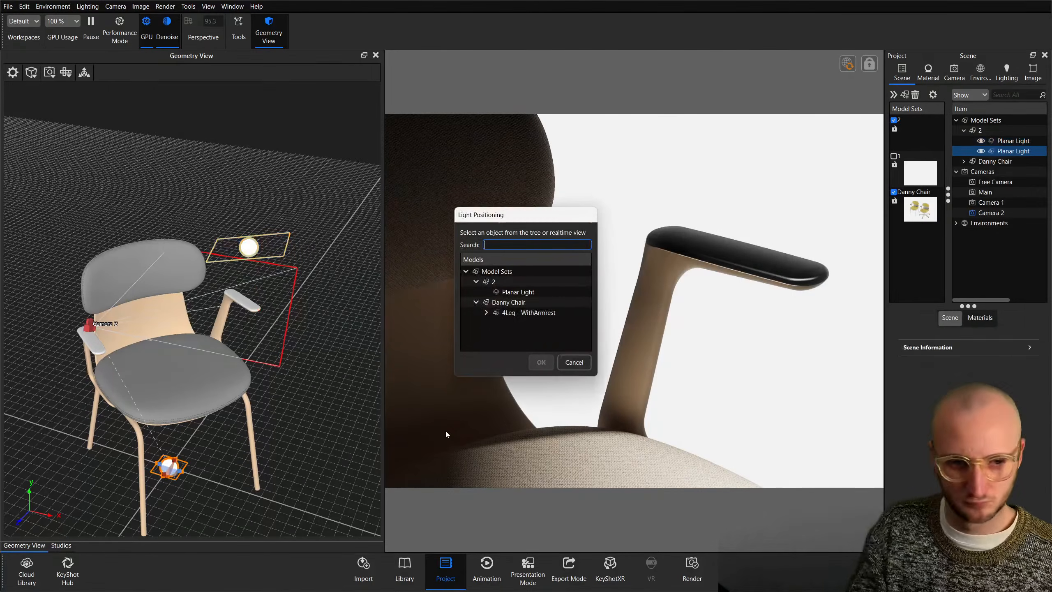
{"action": "left_click", "coordinate": [543, 305]}
{"action": "double_click", "coordinate": [542, 306]}
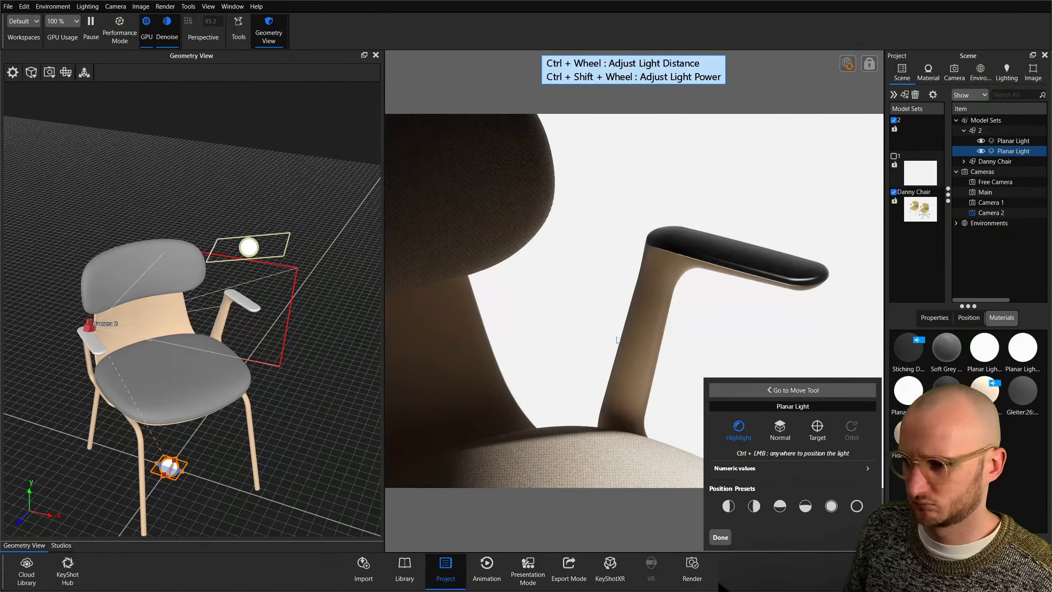
{"action": "left_click", "coordinate": [639, 309], "text": "ctrl"}
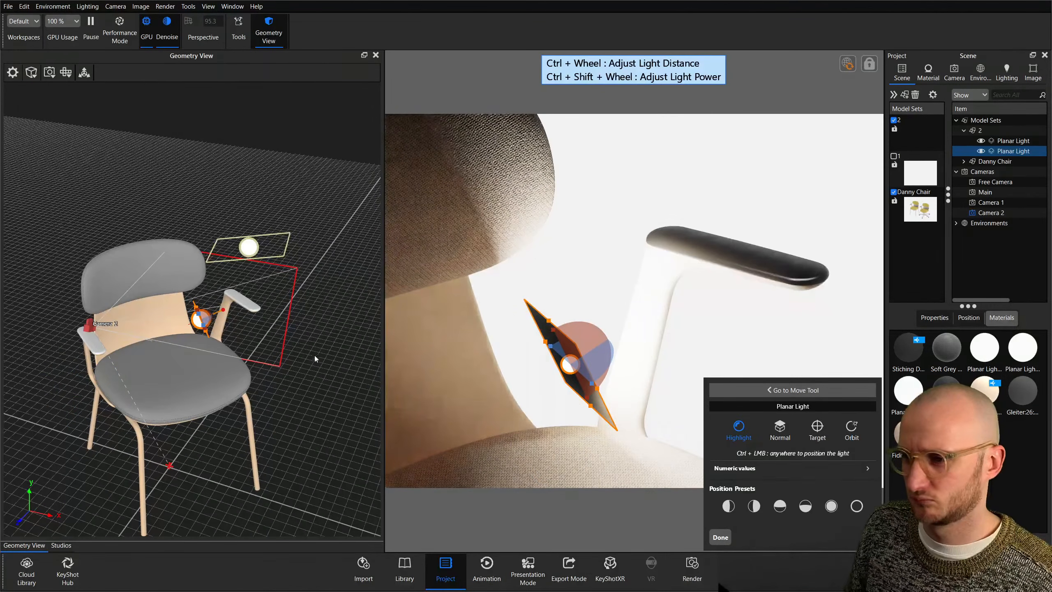
Orbit the second planar light around the armrest at a greater distance, and place its highlight again on the armrest support.
{"action": "left_click_drag", "start_coordinate": [830, 383], "coordinate": [778, 319], "text": "ctrl"}
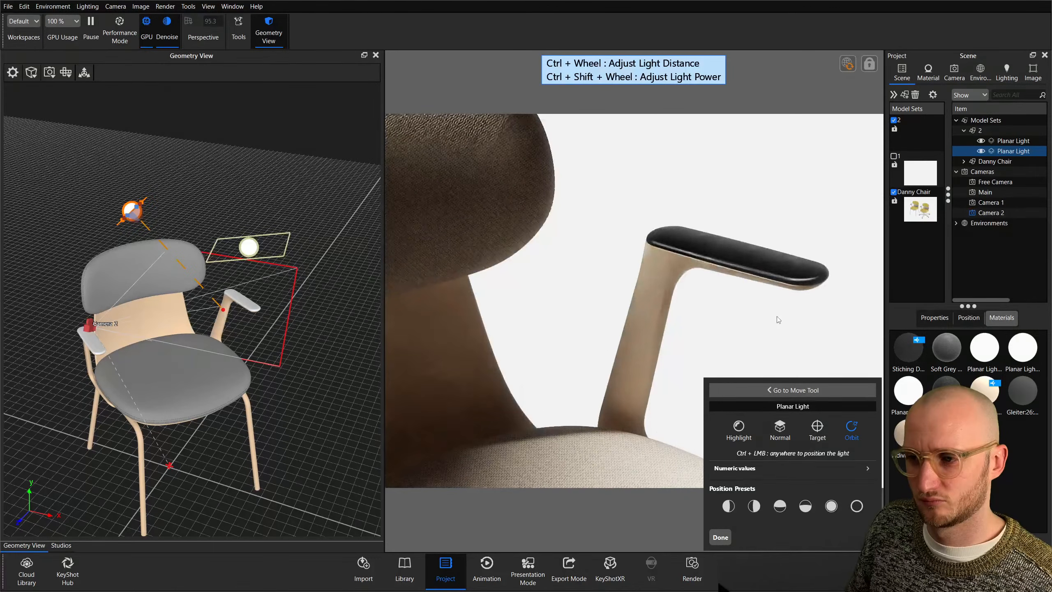
{"action": "left_click_drag", "start_coordinate": [777, 316], "coordinate": [778, 357], "text": "ctrl"}
{"action": "left_click", "coordinate": [748, 438]}
{"action": "left_click_drag", "start_coordinate": [623, 364], "coordinate": [623, 339], "text": "ctrl"}
Orbit the second planar light low beside the chair's back and enlarge it to about 235 mm wide and 459 mm high.
{"action": "scroll", "coordinate": [135, 404], "scroll_direction": "up", "scroll_amount": 2}
{"action": "middle_click_drag", "start_coordinate": [134, 404], "coordinate": [207, 412]}
{"action": "left_click_drag", "start_coordinate": [125, 440], "coordinate": [279, 457]}
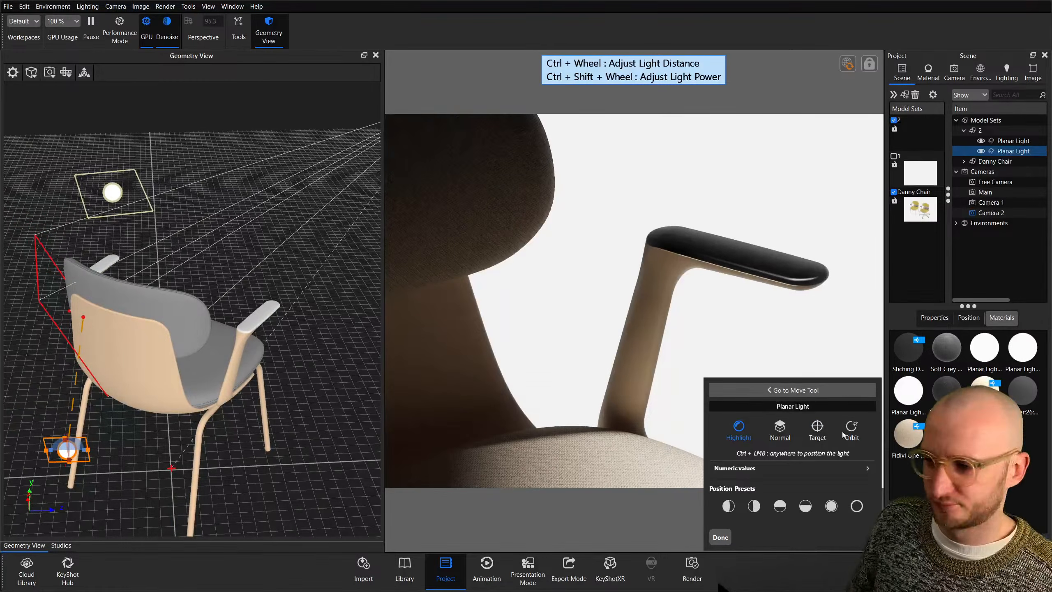
{"action": "left_click_drag", "start_coordinate": [668, 349], "coordinate": [682, 350], "text": "ctrl"}
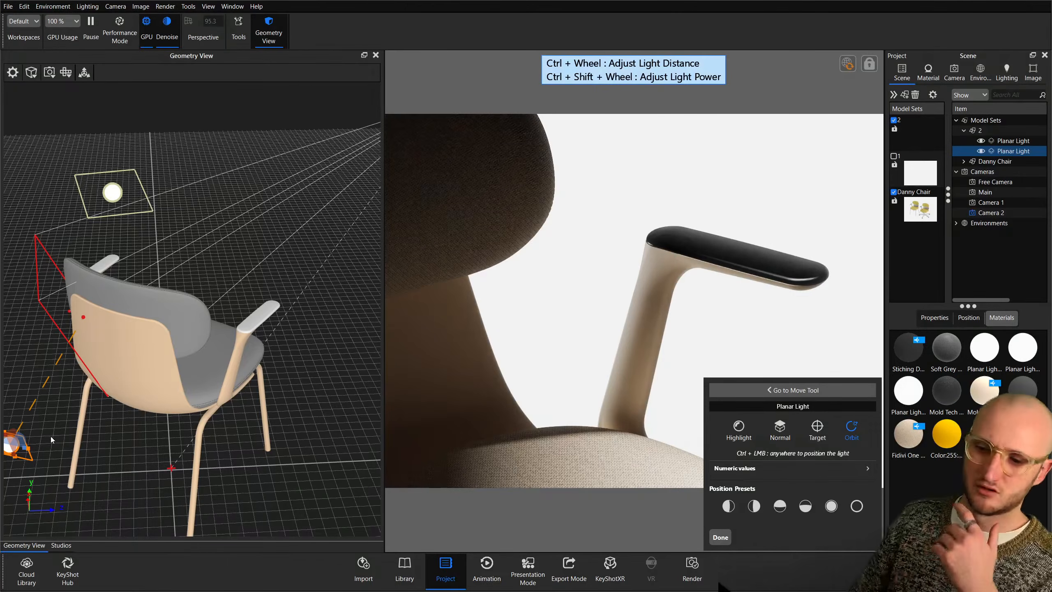
{"action": "scroll", "coordinate": [51, 436], "scroll_direction": "up", "scroll_amount": 1}
{"action": "scroll", "coordinate": [51, 436], "scroll_direction": "down", "scroll_amount": 4}
{"action": "left_click_drag", "start_coordinate": [90, 411], "coordinate": [128, 345]}
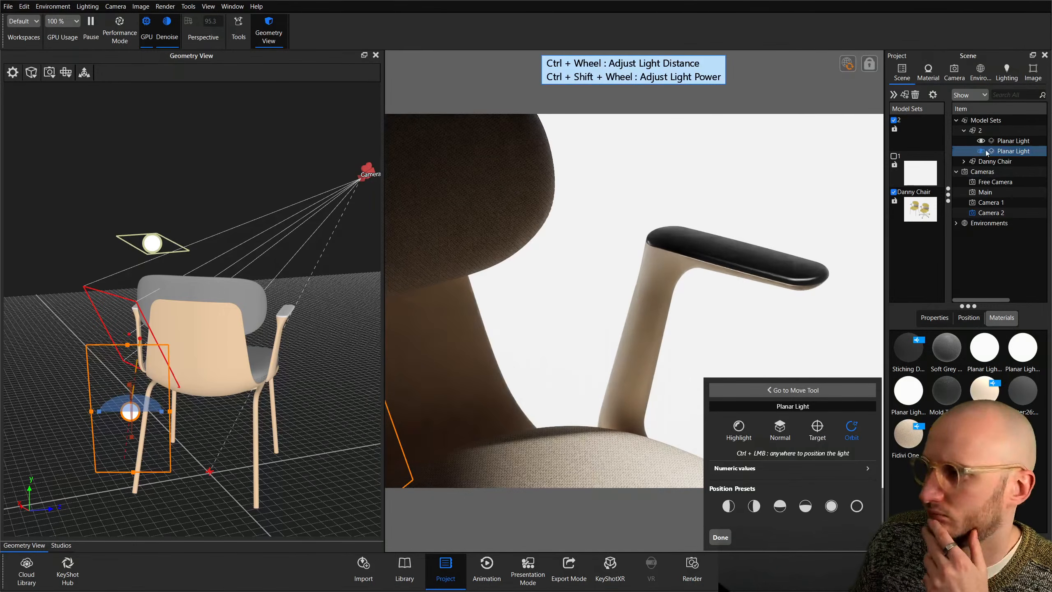
Set the second planar light's power to 1546 lumen and finish positioning it.
{"action": "double_click", "coordinate": [1012, 151]}
{"action": "left_click_drag", "start_coordinate": [968, 186], "coordinate": [1009, 186]}
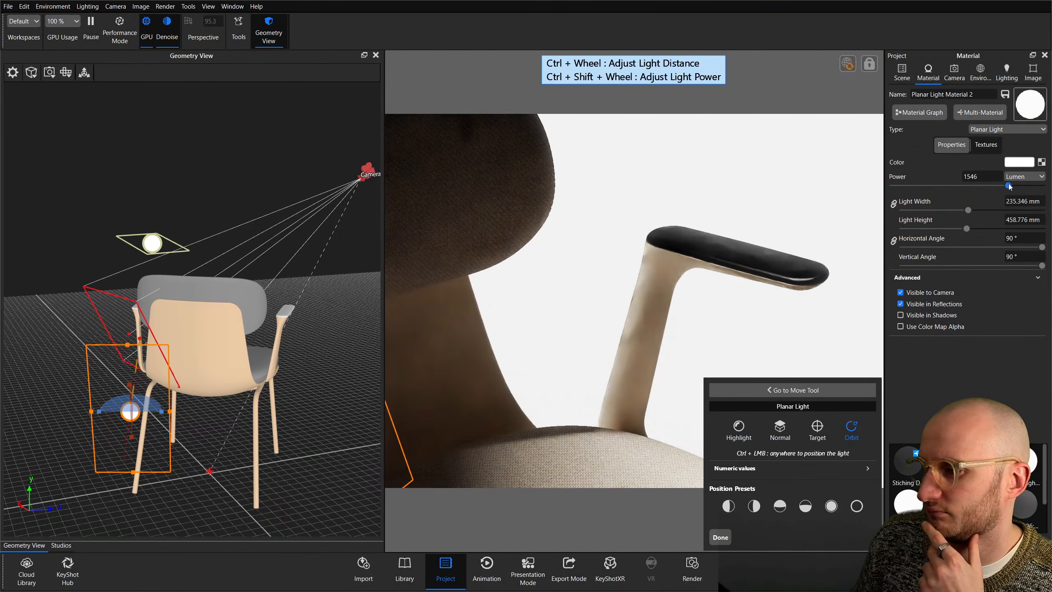
{"action": "left_click", "coordinate": [720, 537]}
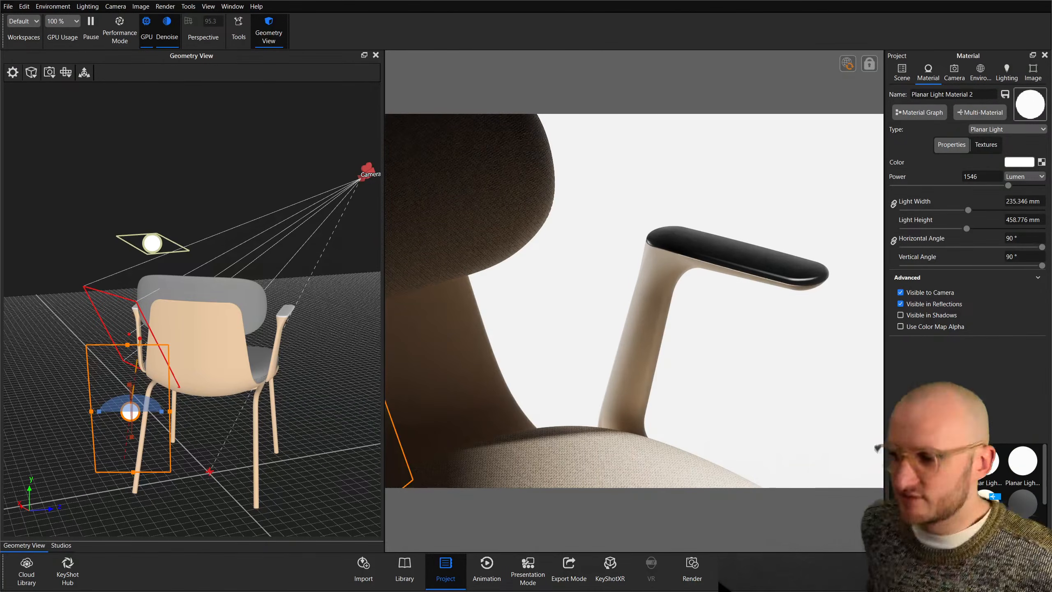
Examine both planar lights around the chair through the Free Camera from several distances and angles, and return to Camera 2.
{"action": "left_click", "coordinate": [954, 73]}
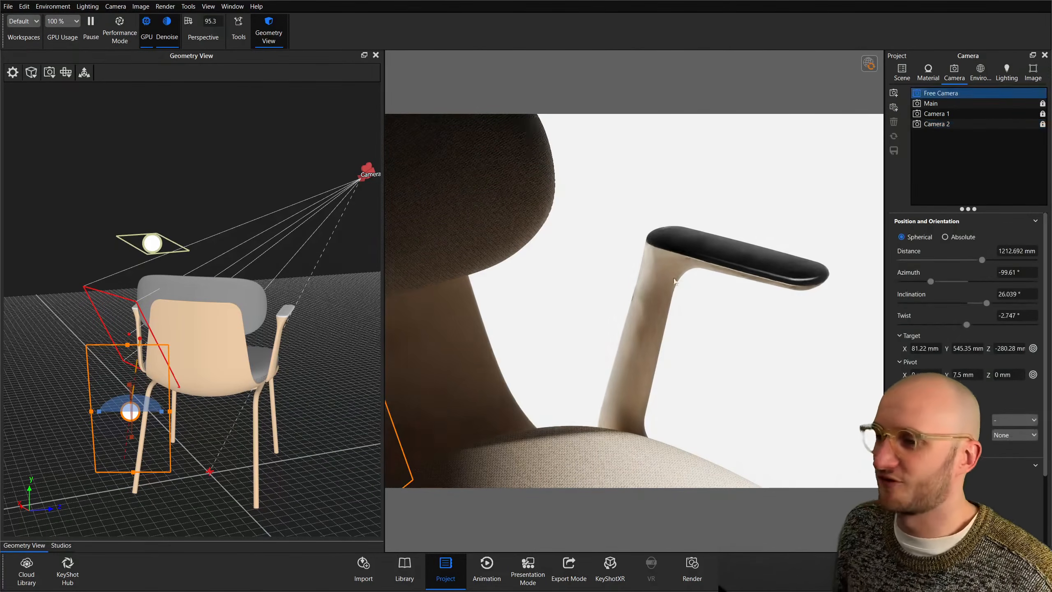
{"action": "left_click_drag", "start_coordinate": [782, 213], "coordinate": [653, 304]}
{"action": "scroll", "coordinate": [652, 303], "scroll_direction": "up", "scroll_amount": 2}
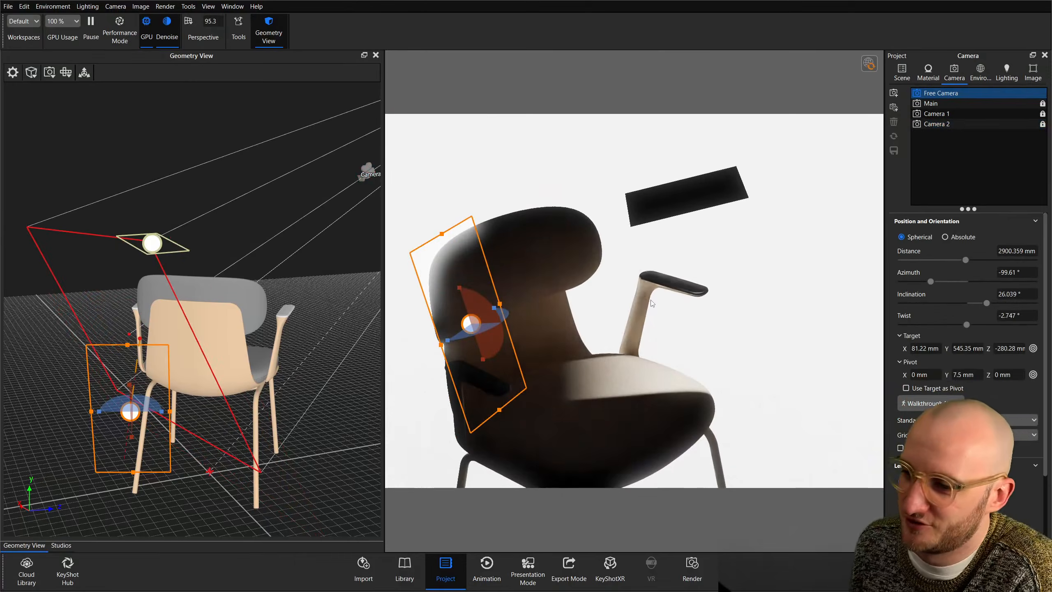
{"action": "left_click", "coordinate": [934, 124]}
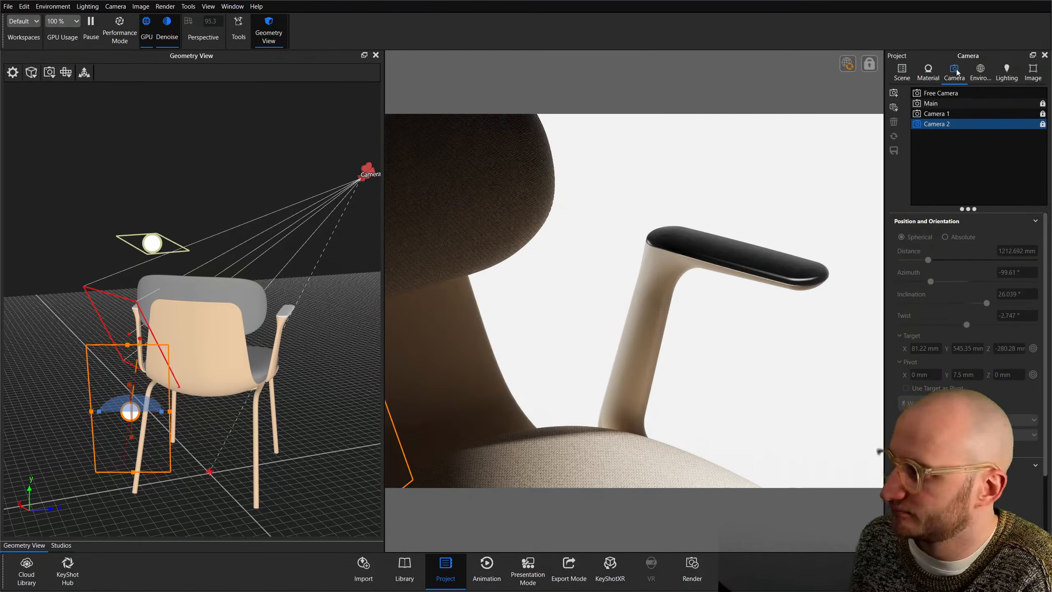
{"action": "left_click", "coordinate": [940, 93]}
{"action": "mouse_move", "coordinate": [966, 324]}
{"action": "left_mouse_down"}
{"action": "mouse_move", "coordinate": [977, 324]}
{"action": "mouse_move", "coordinate": [965, 324]}
{"action": "left_mouse_up"}
{"action": "scroll", "coordinate": [675, 356], "scroll_direction": "up", "scroll_amount": 3}
{"action": "left_click_drag", "start_coordinate": [676, 356], "coordinate": [618, 277]}
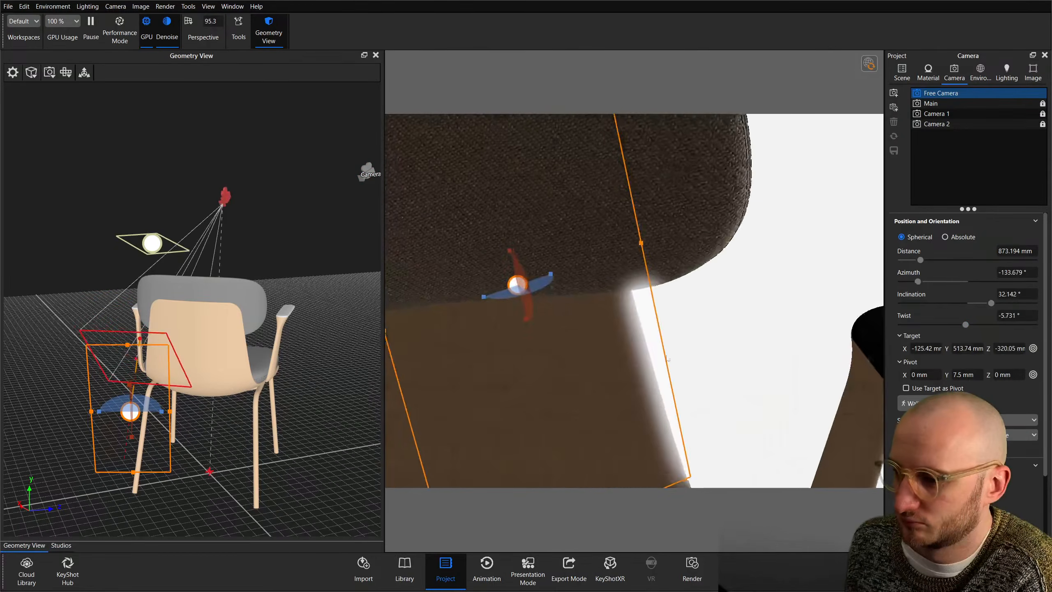
{"action": "middle_click_drag", "start_coordinate": [618, 277], "coordinate": [564, 220]}
{"action": "scroll", "coordinate": [703, 312], "scroll_direction": "down", "scroll_amount": 4}
{"action": "left_click", "coordinate": [956, 125]}
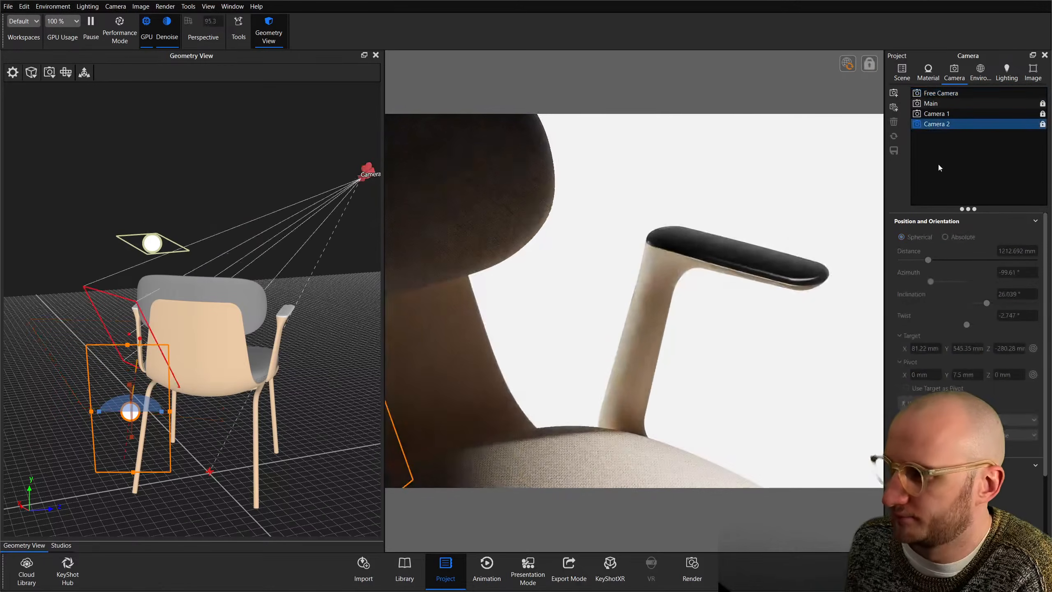
Close the geometry view and store the armrest shot in a new studio named 2 with Camera 2 and environment 2.
{"action": "left_click", "coordinate": [376, 55]}
{"action": "left_click", "coordinate": [13, 74]}
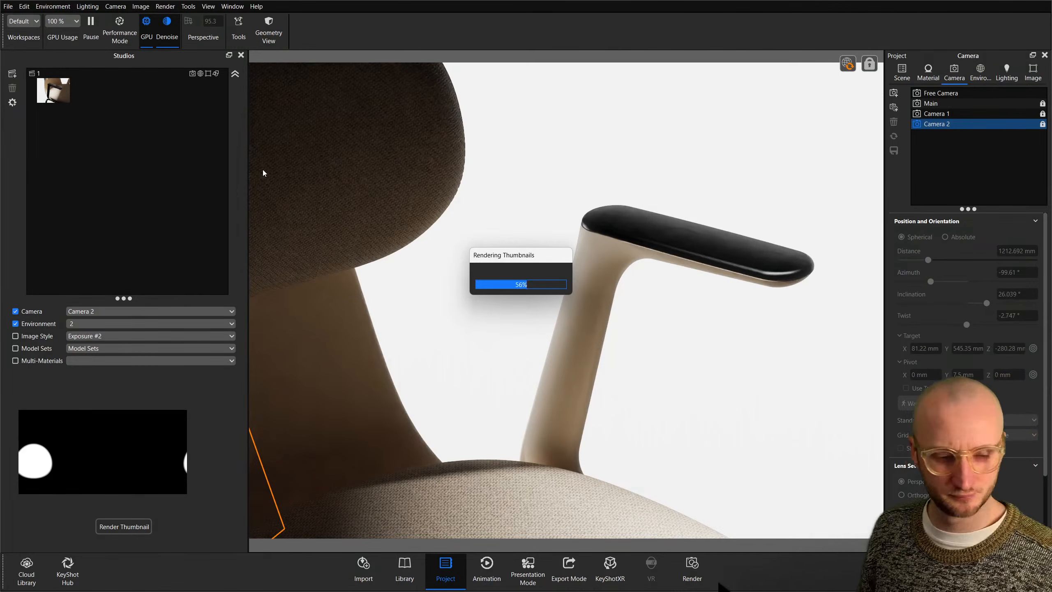
{"action": "key", "text": "BackSpace"}
{"action": "key", "text": "BackSpace"}
{"action": "key", "text": "BackSpace"}
{"action": "key", "text": "BackSpace"}
{"action": "key", "text": "BackSpace"}
{"action": "type", "text": "2"}
{"action": "key", "text": "Return"}
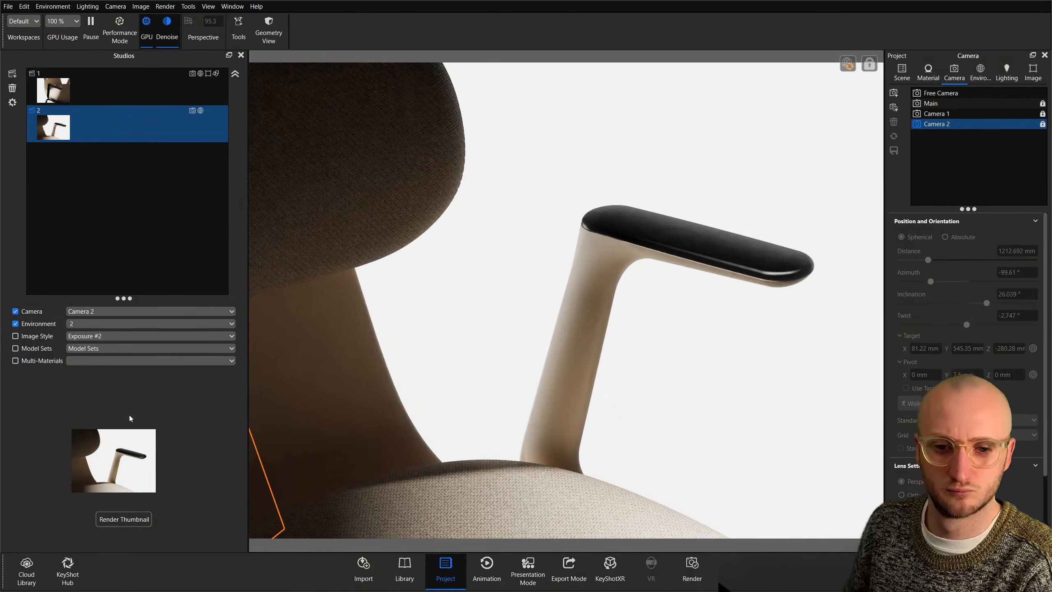
Compare the two chair shots by switching between studios 1 and 2.
{"action": "left_click", "coordinate": [112, 90]}
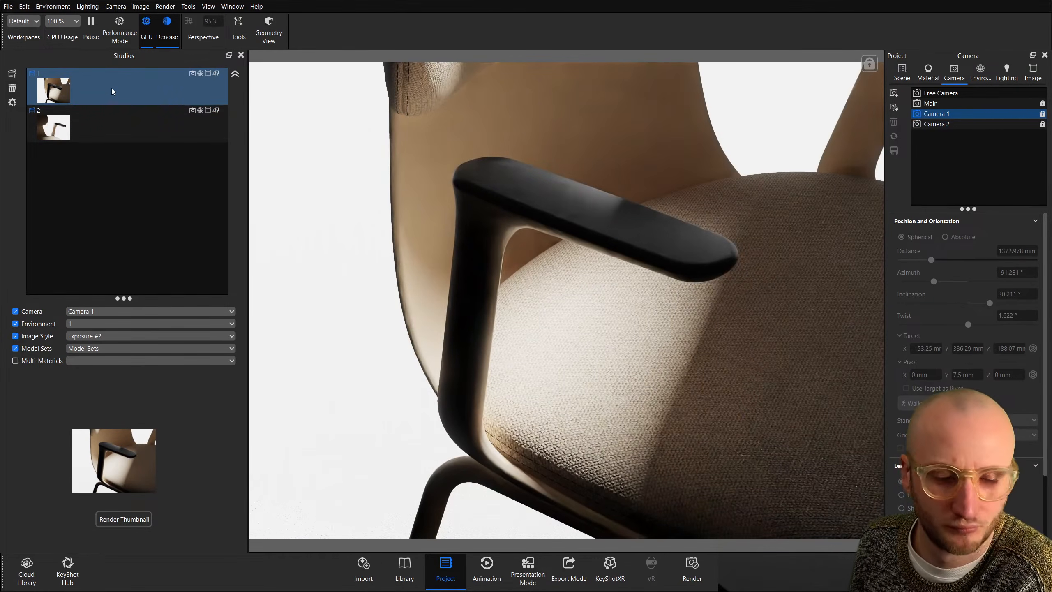
{"action": "left_click", "coordinate": [117, 130]}
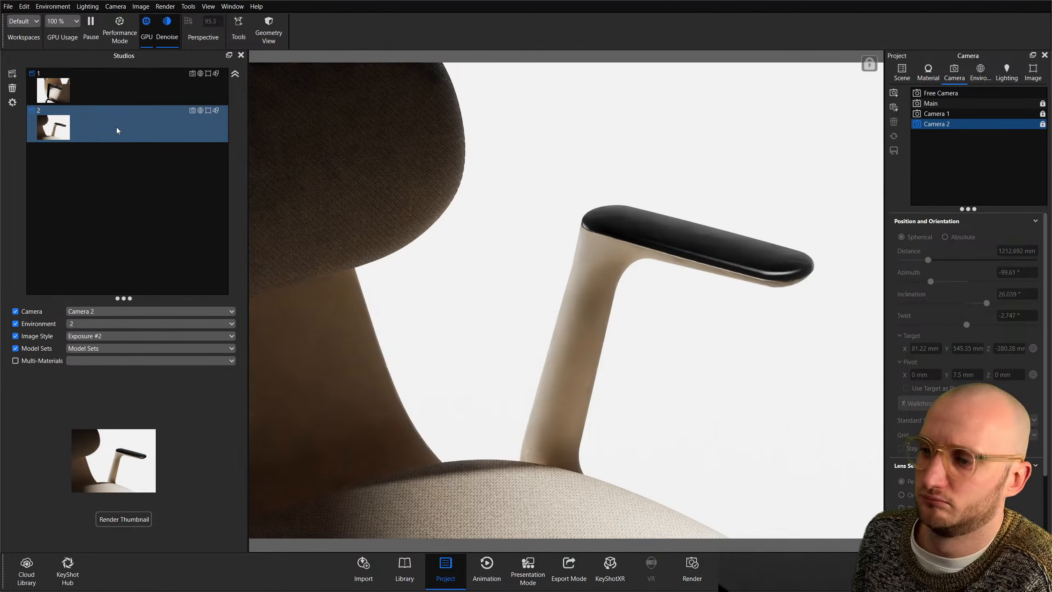
{"action": "left_click", "coordinate": [105, 94]}
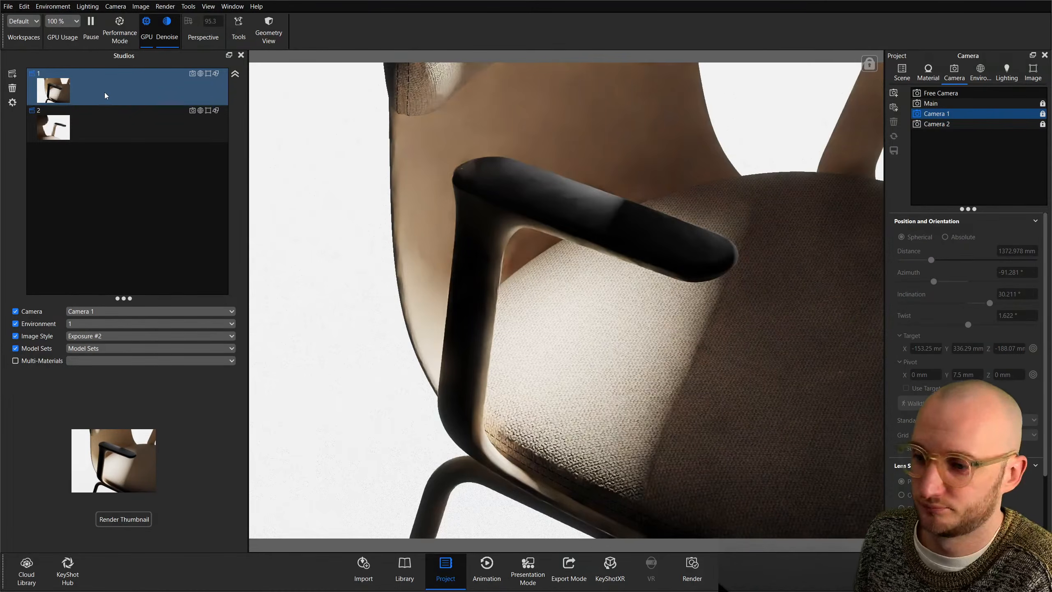
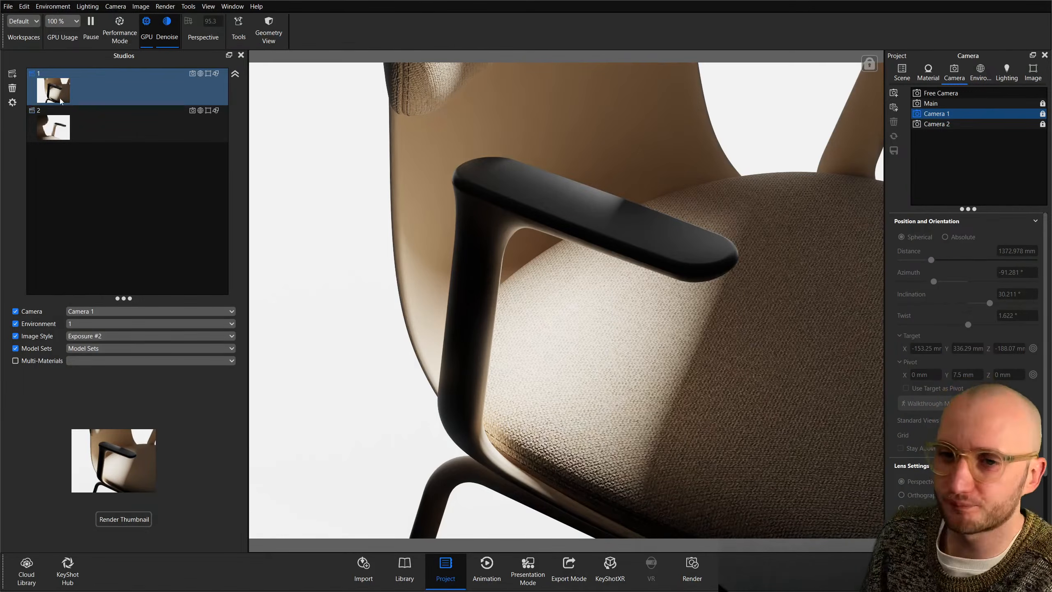
{"action": "left_click", "coordinate": [145, 188]}
{"action": "key", "text": "shift+p"}
{"action": "key", "text": "shift+p"}
Open the scene file TP1 Braun by Visune from the Desktop folder.
{"action": "left_click", "coordinate": [8, 7]}
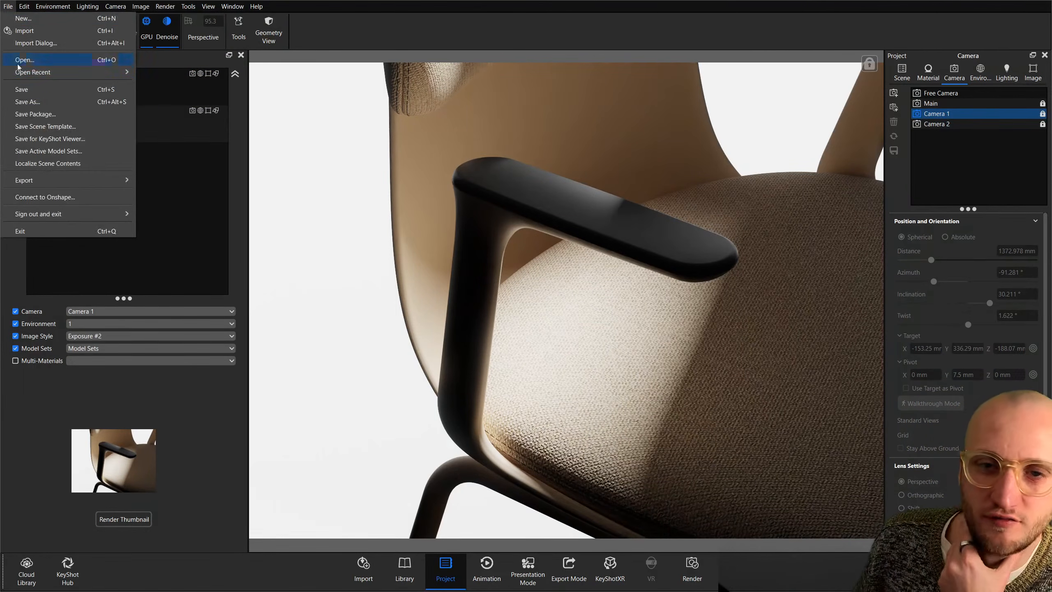
{"action": "left_click", "coordinate": [62, 59]}
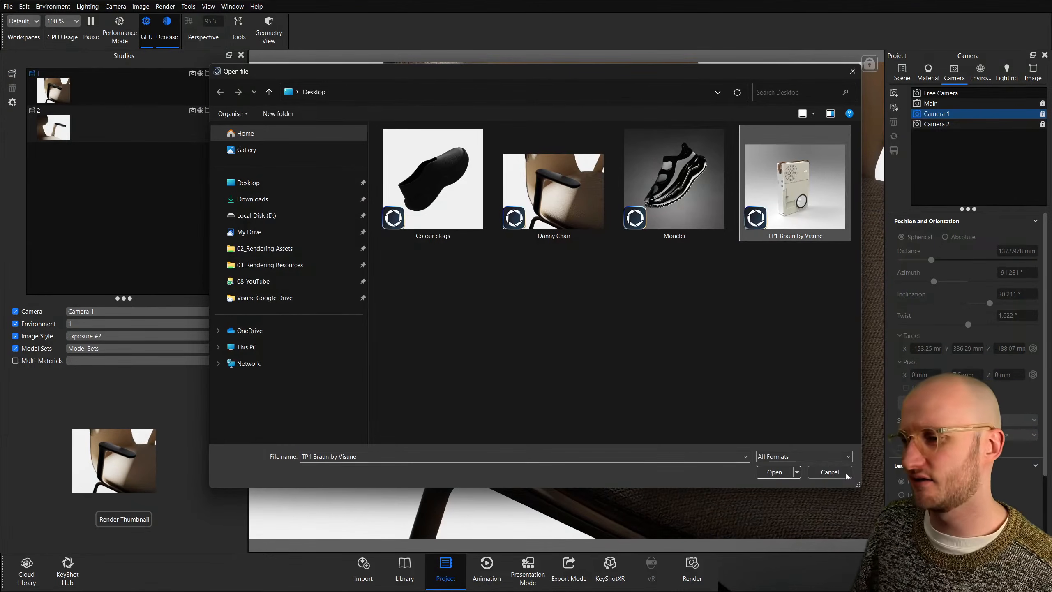
{"action": "left_click", "coordinate": [774, 472]}
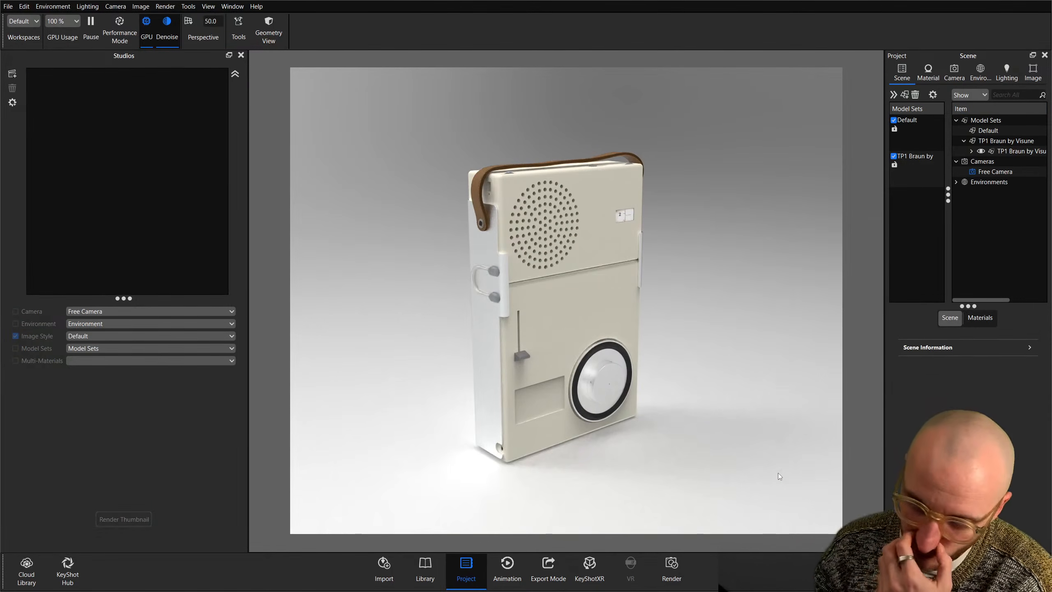
Examine the TP1 Braun radio with the Free Camera from several angles and distances.
{"action": "left_click_drag", "start_coordinate": [363, 323], "coordinate": [613, 278]}
{"action": "scroll", "coordinate": [614, 279], "scroll_direction": "up", "scroll_amount": 5}
{"action": "middle_click_drag", "start_coordinate": [632, 320], "coordinate": [650, 362]}
{"action": "left_click_drag", "start_coordinate": [486, 281], "coordinate": [451, 306]}
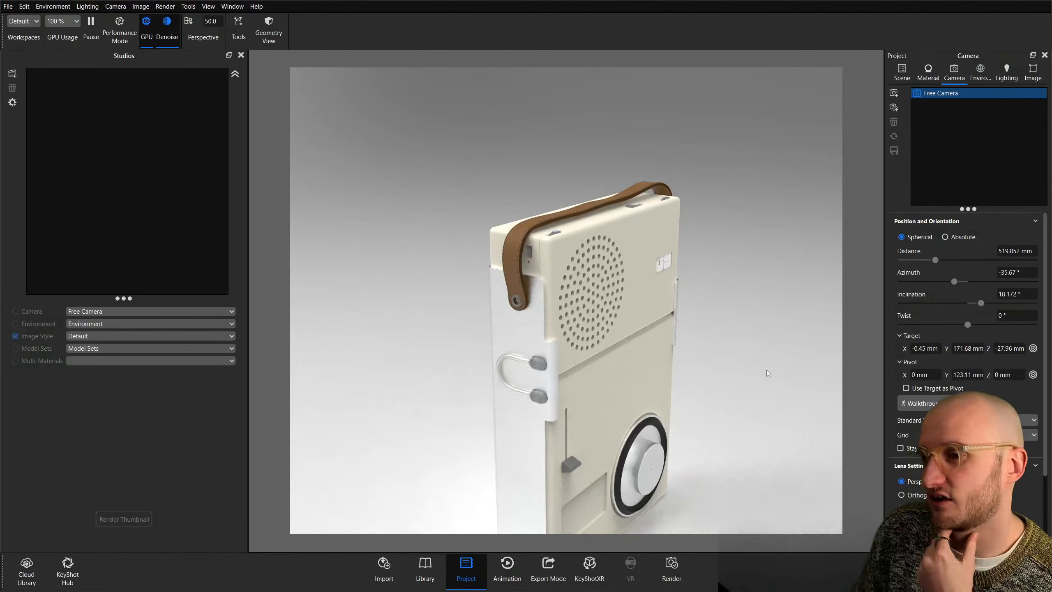
{"action": "left_click_drag", "start_coordinate": [555, 331], "coordinate": [563, 329]}
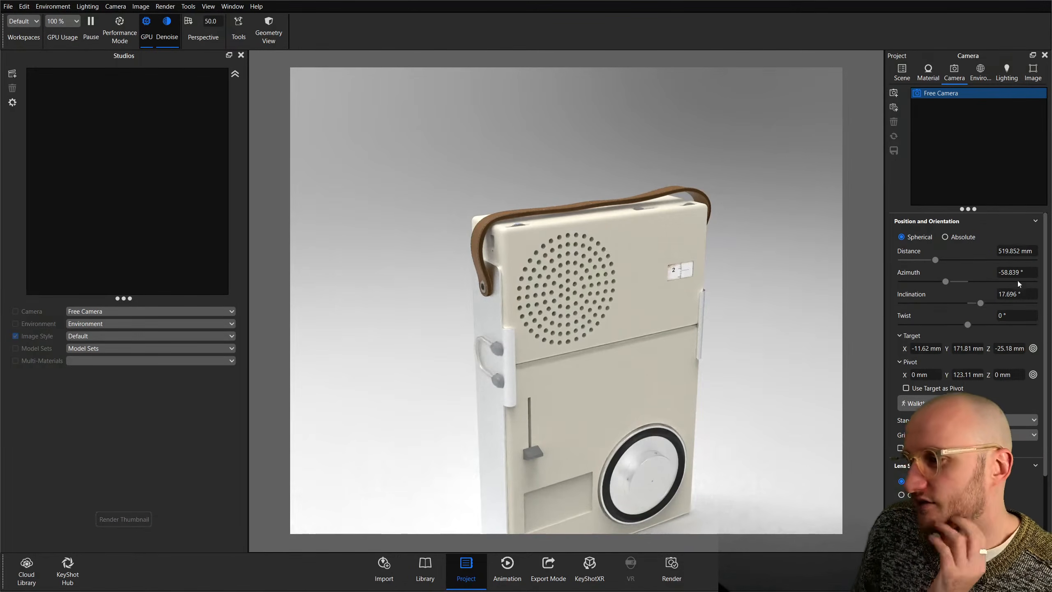
{"action": "middle_click_drag", "start_coordinate": [537, 306], "coordinate": [551, 329]}
{"action": "scroll", "coordinate": [551, 326], "scroll_direction": "up", "scroll_amount": 6}
{"action": "left_click_drag", "start_coordinate": [446, 315], "coordinate": [402, 295]}
{"action": "scroll", "coordinate": [843, 189], "scroll_direction": "down", "scroll_amount": 8}
{"action": "left_click_drag", "start_coordinate": [489, 287], "coordinate": [590, 299]}
Open the Move Tool on the TP1 Braun model, adjust its placement, and accept it.
{"action": "left_click", "coordinate": [902, 72]}
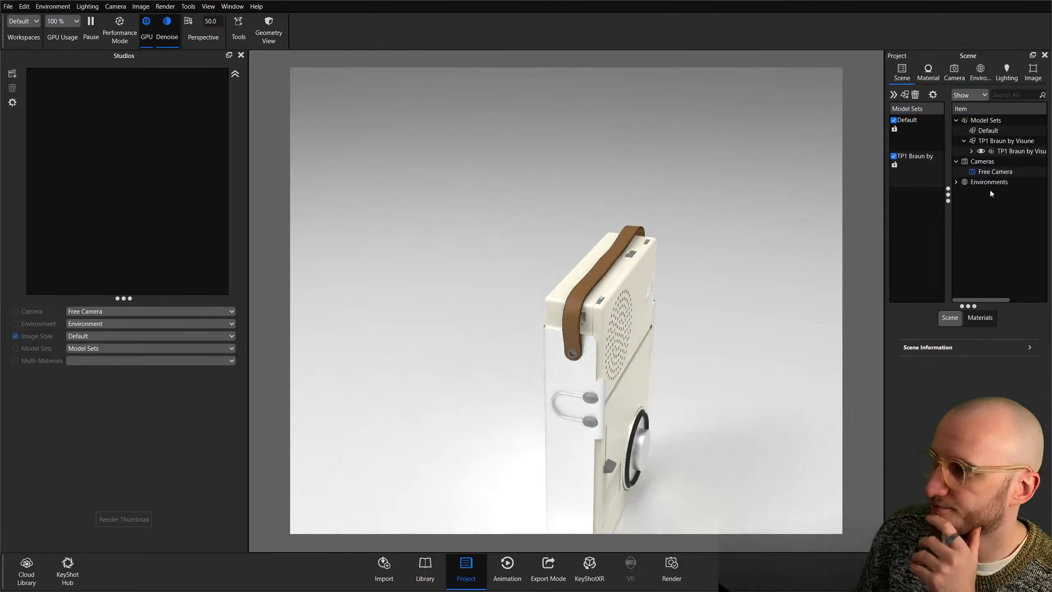
{"action": "left_click", "coordinate": [996, 152]}
{"action": "left_click", "coordinate": [970, 318]}
{"action": "left_click", "coordinate": [969, 343]}
{"action": "left_click_drag", "start_coordinate": [654, 174], "coordinate": [509, 436]}
{"action": "left_click", "coordinate": [365, 527]}
Reframe the Free Camera closer to the radio's upper front with the strap and speaker grille in view.
{"action": "scroll", "coordinate": [738, 250], "scroll_direction": "up", "scroll_amount": 5}
{"action": "scroll", "coordinate": [739, 249], "scroll_direction": "down", "scroll_amount": 2}
{"action": "left_click_drag", "start_coordinate": [739, 250], "coordinate": [663, 249]}
{"action": "left_click", "coordinate": [141, 7]}
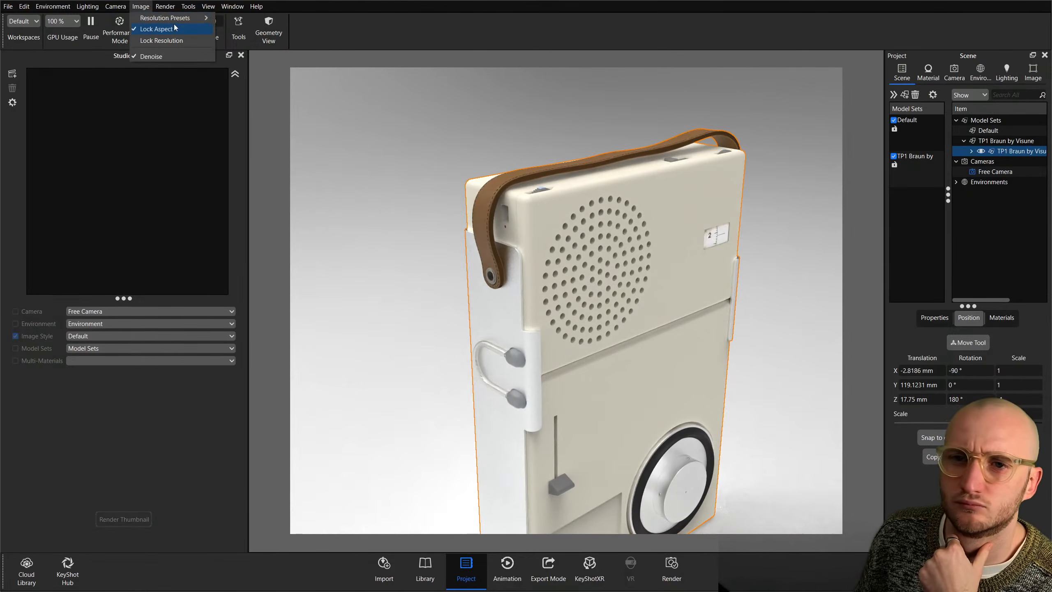
{"action": "left_click", "coordinate": [311, 64]}
{"action": "scroll", "coordinate": [735, 271], "scroll_direction": "up", "scroll_amount": 4}
Set the Free Camera's lens to Orthographic and frame a tighter crop of the strap and speaker grille.
{"action": "left_click", "coordinate": [954, 73]}
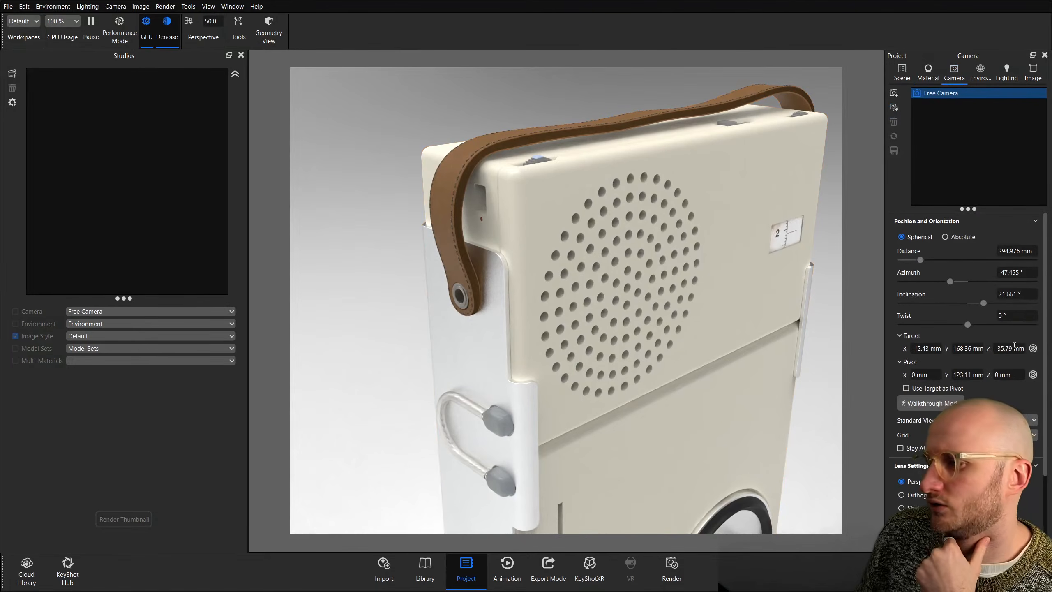
{"action": "left_click", "coordinate": [901, 495]}
{"action": "scroll", "coordinate": [699, 332], "scroll_direction": "up", "scroll_amount": 3}
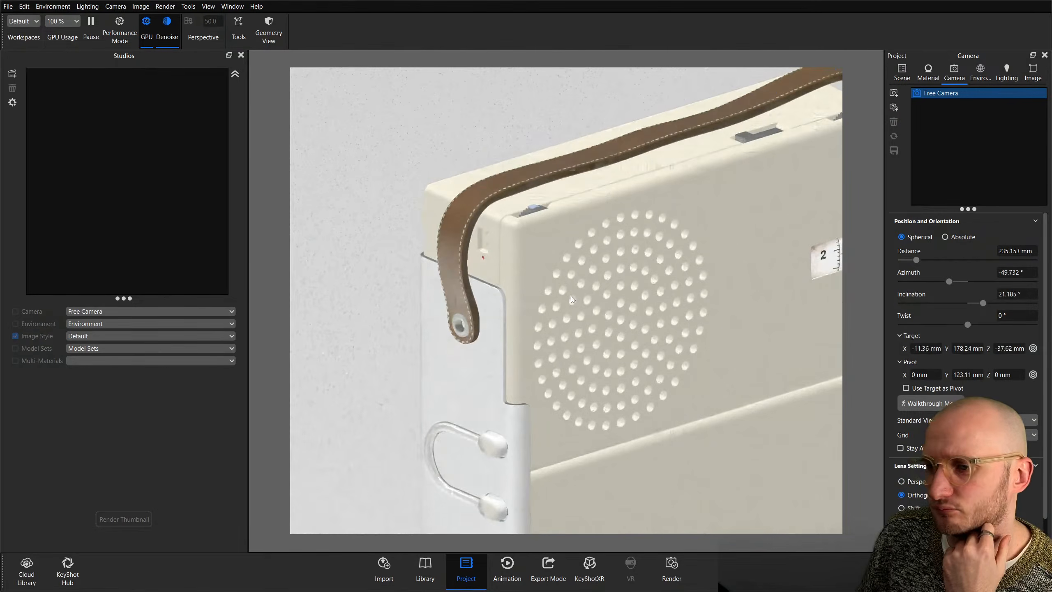
{"action": "scroll", "coordinate": [646, 333], "scroll_direction": "up", "scroll_amount": 1}
{"action": "scroll", "coordinate": [648, 333], "scroll_direction": "down", "scroll_amount": 1}
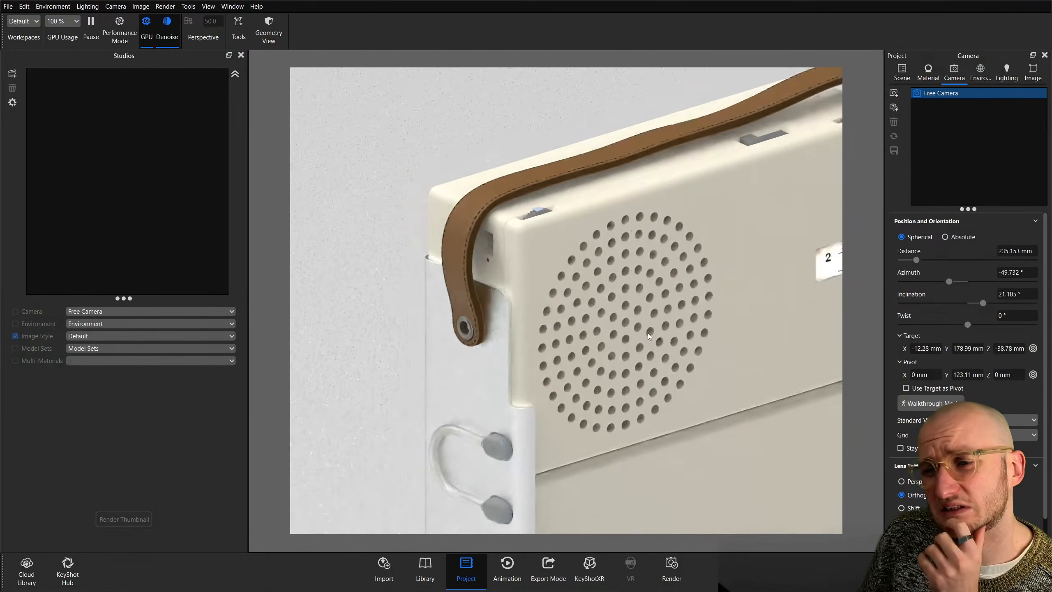
{"action": "middle_click_drag", "start_coordinate": [648, 333], "coordinate": [661, 333]}
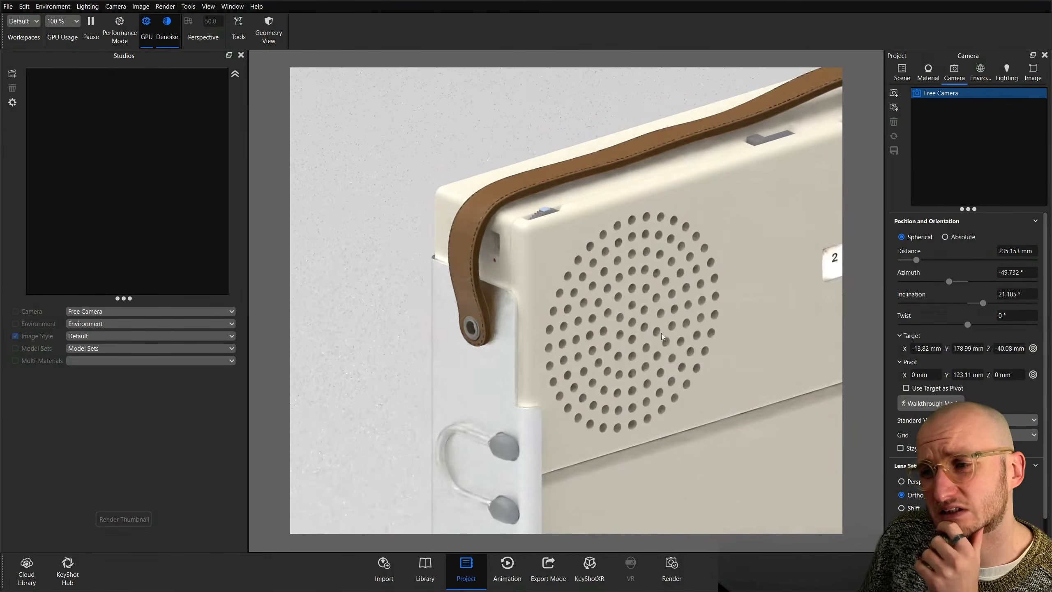
Switch the lens to Perspective, raise its focal length to about 183, and return to Orthographic.
{"action": "left_click", "coordinate": [901, 481]}
{"action": "scroll", "coordinate": [901, 481], "scroll_direction": "down", "scroll_amount": 2}
{"action": "left_click_drag", "start_coordinate": [934, 502], "coordinate": [1023, 506]}
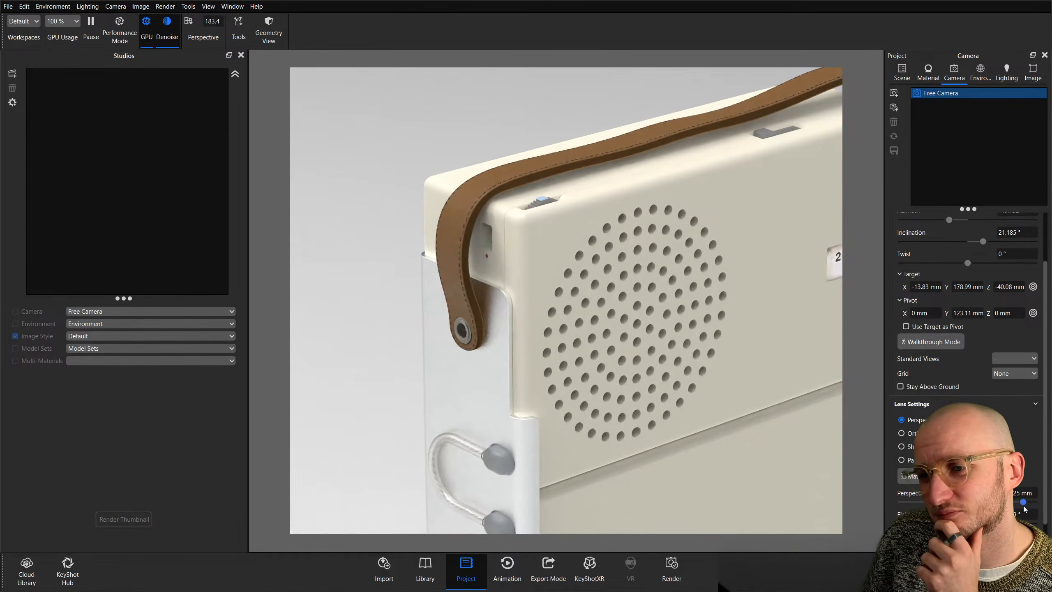
{"action": "left_click", "coordinate": [901, 434]}
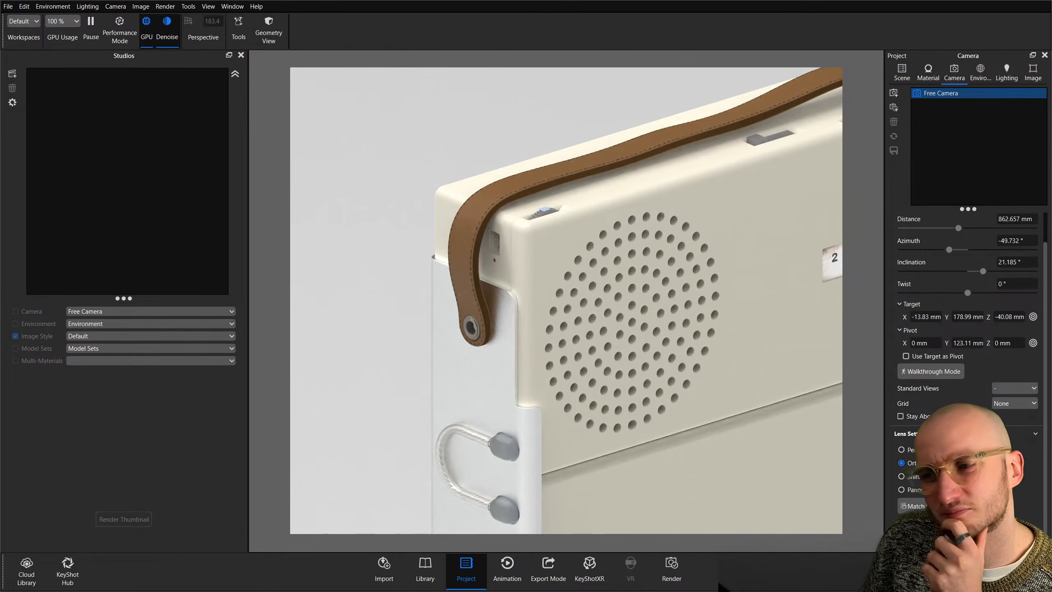
Fine-tune the orthographic crop of the speaker corner and store it as a new camera.
{"action": "middle_click_drag", "start_coordinate": [631, 343], "coordinate": [633, 331]}
{"action": "scroll", "coordinate": [634, 331], "scroll_direction": "up", "scroll_amount": 1}
{"action": "scroll", "coordinate": [634, 331], "scroll_direction": "down", "scroll_amount": 1}
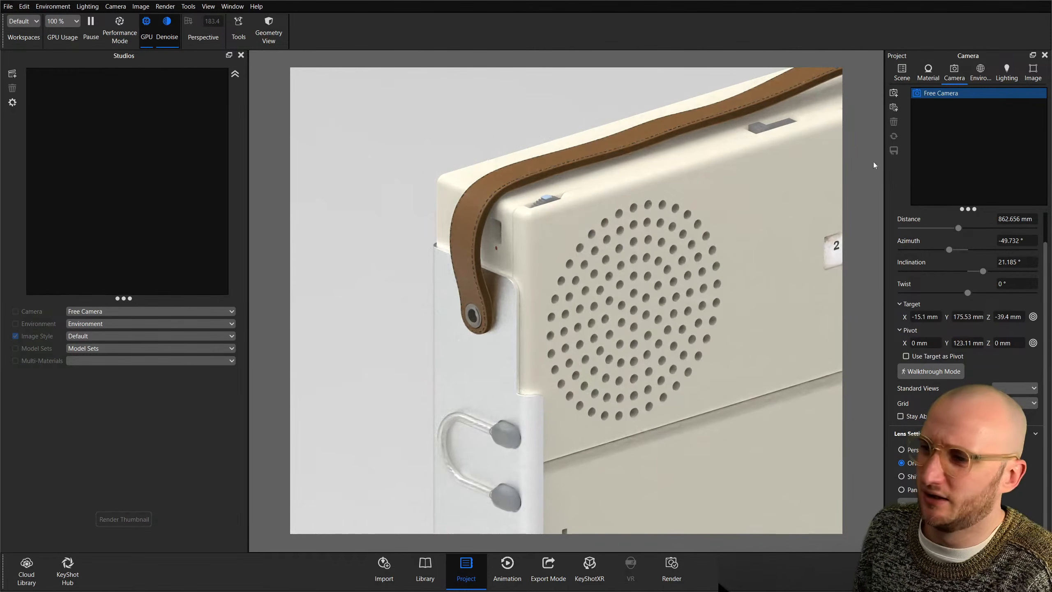
{"action": "left_click", "coordinate": [894, 93]}
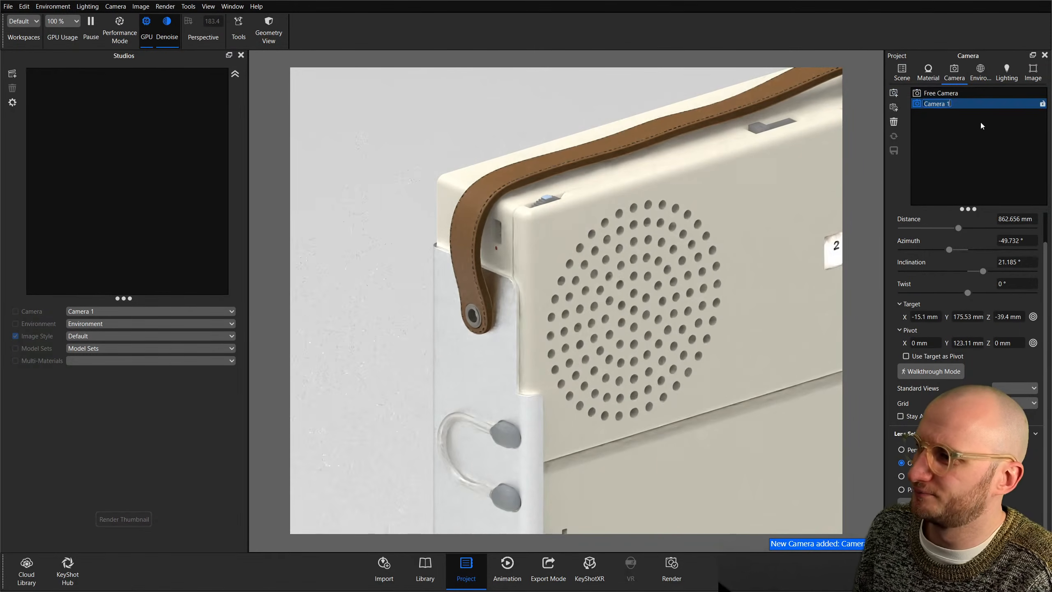
Check the environment settings and the built-in geometry options, and save a screenshot of the current view.
{"action": "left_click", "coordinate": [980, 75]}
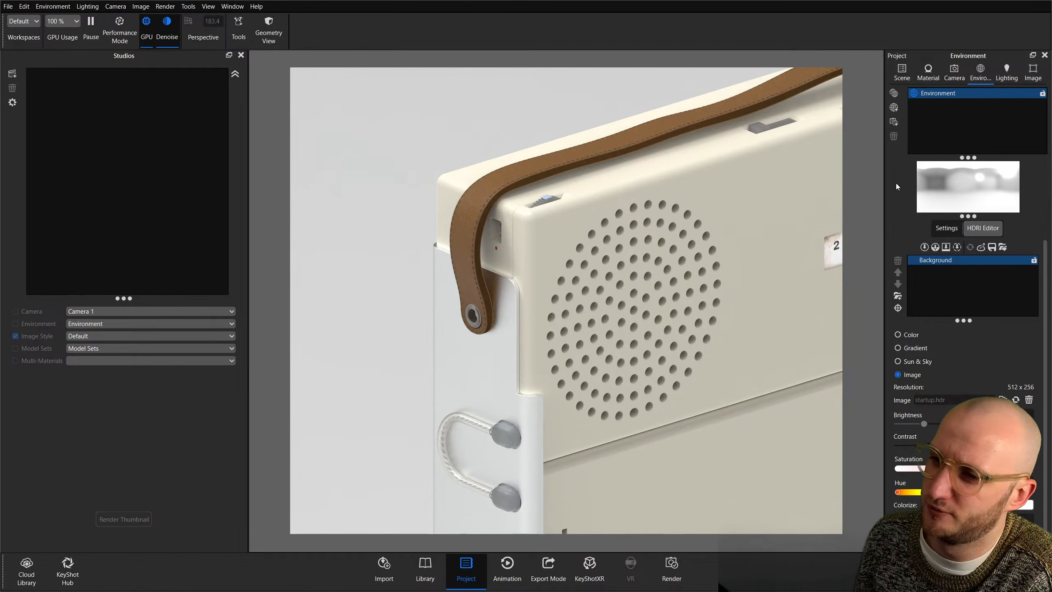
{"action": "left_click", "coordinate": [24, 6]}
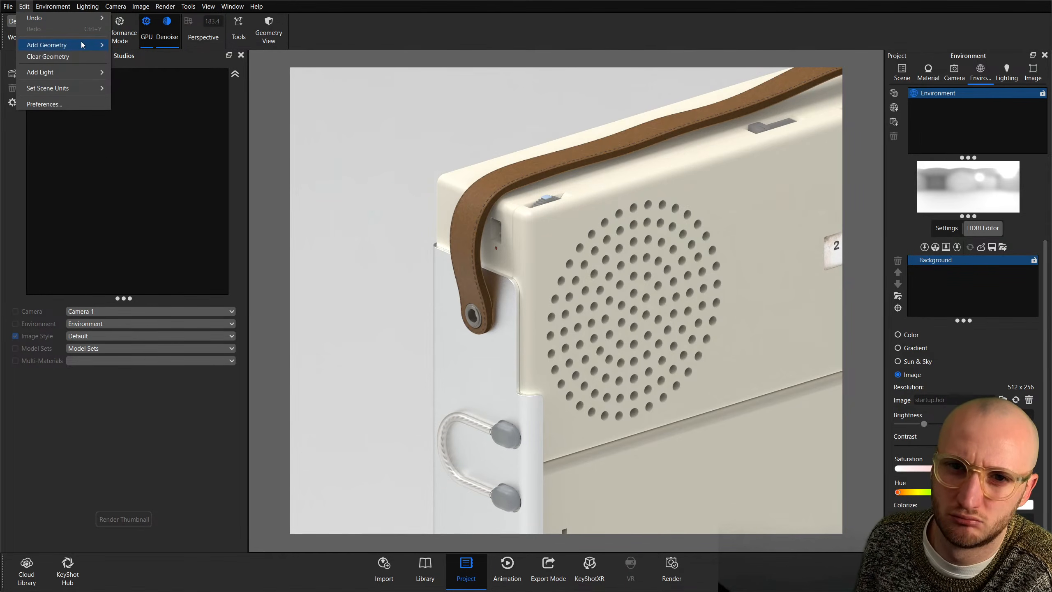
{"action": "mouse_move", "coordinate": [82, 43]}
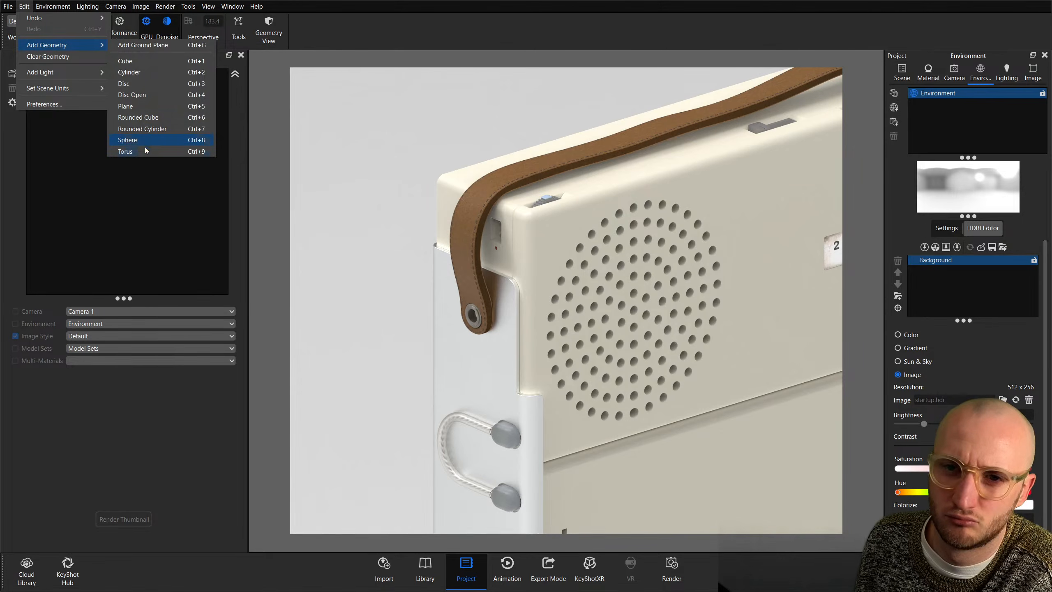
{"action": "left_click", "coordinate": [264, 133]}
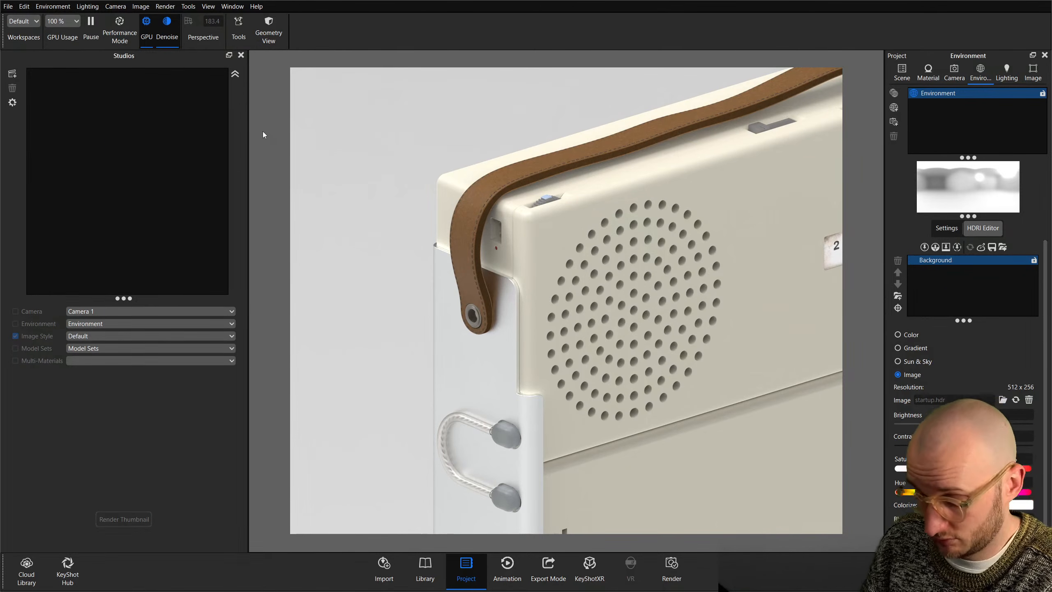
{"action": "key", "text": "p"}
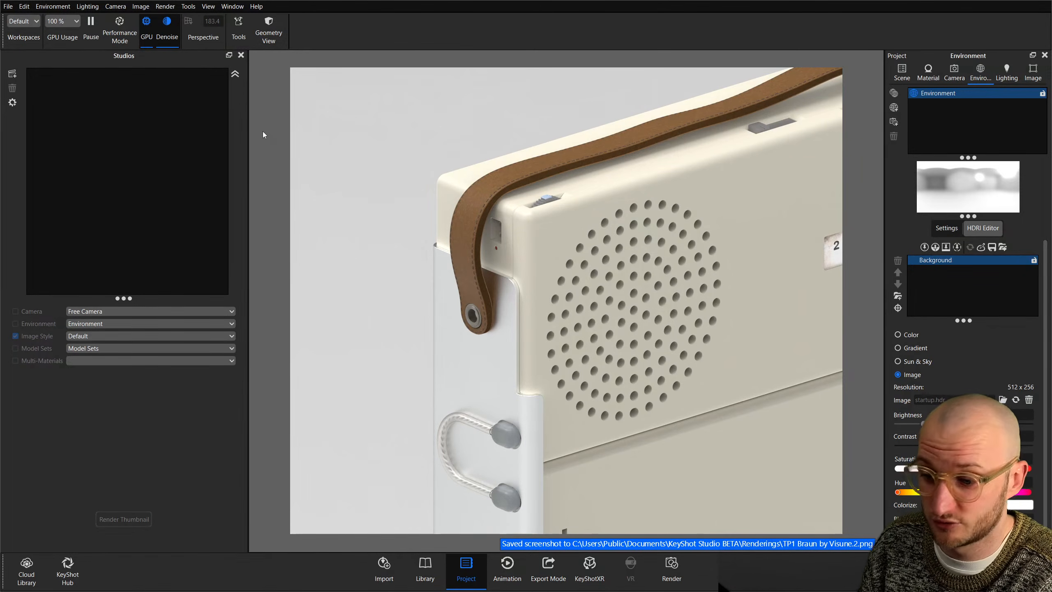
Close the studios list and add the Backdrop Ramp model from the library's Backdrops folder to the scene.
{"action": "key", "text": "m"}
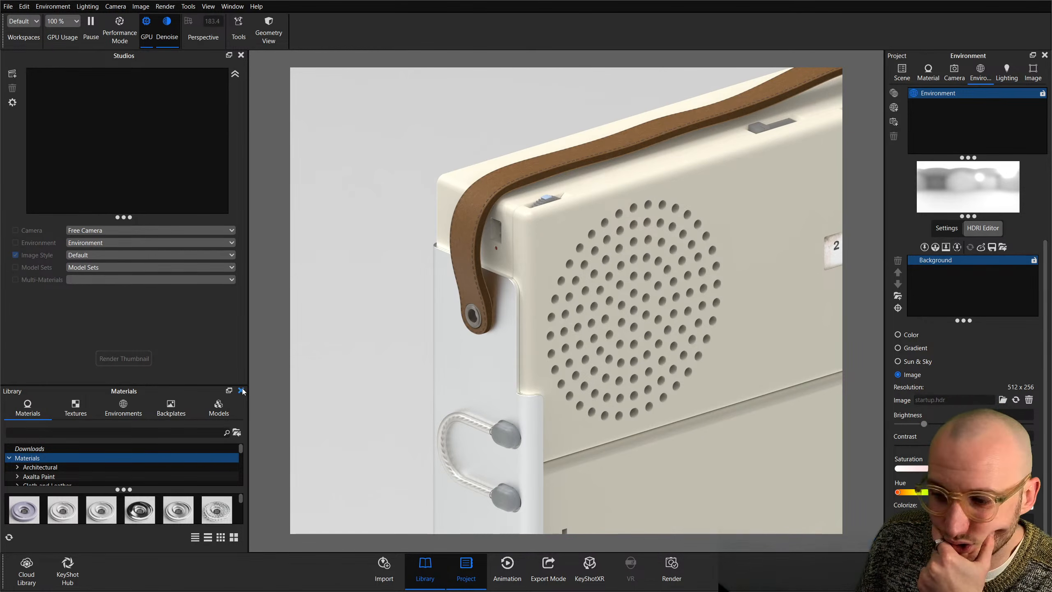
{"action": "left_click", "coordinate": [241, 55]}
{"action": "left_click", "coordinate": [219, 73]}
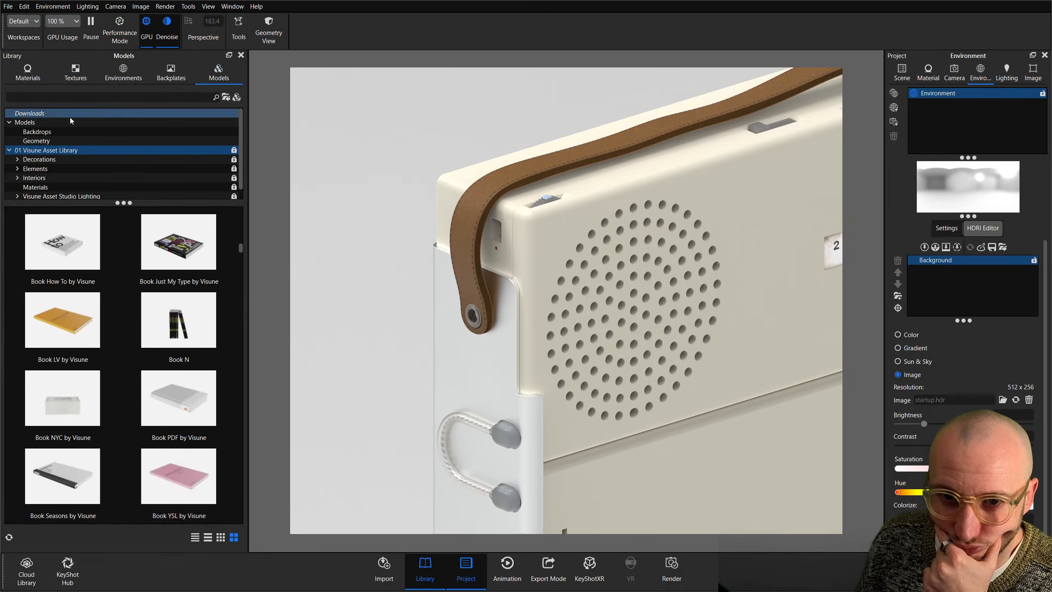
{"action": "left_click", "coordinate": [37, 132]}
{"action": "left_click", "coordinate": [54, 226]}
{"action": "right_click", "coordinate": [53, 223]}
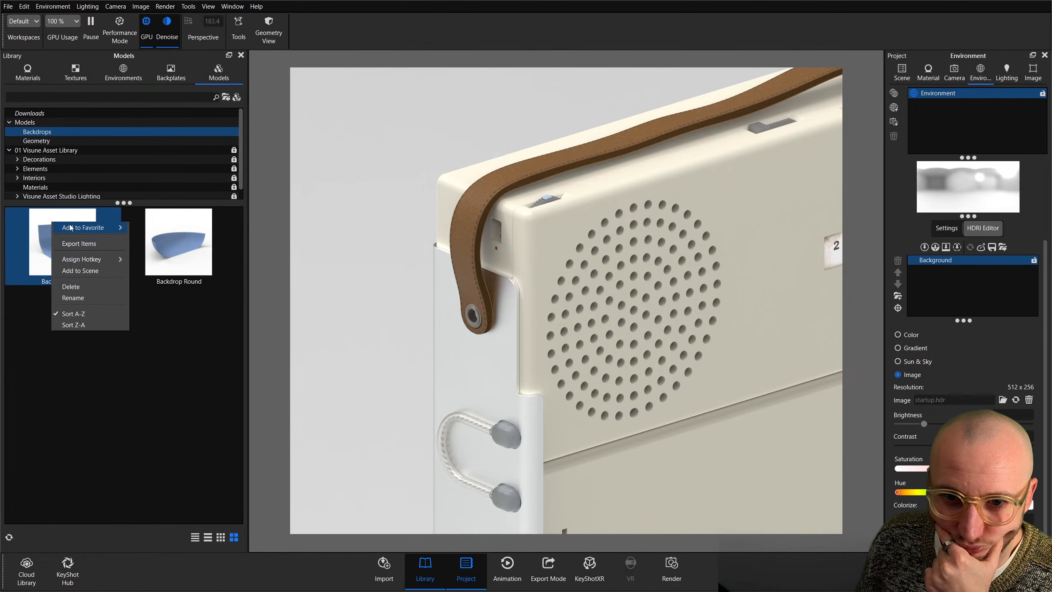
{"action": "left_click", "coordinate": [93, 272]}
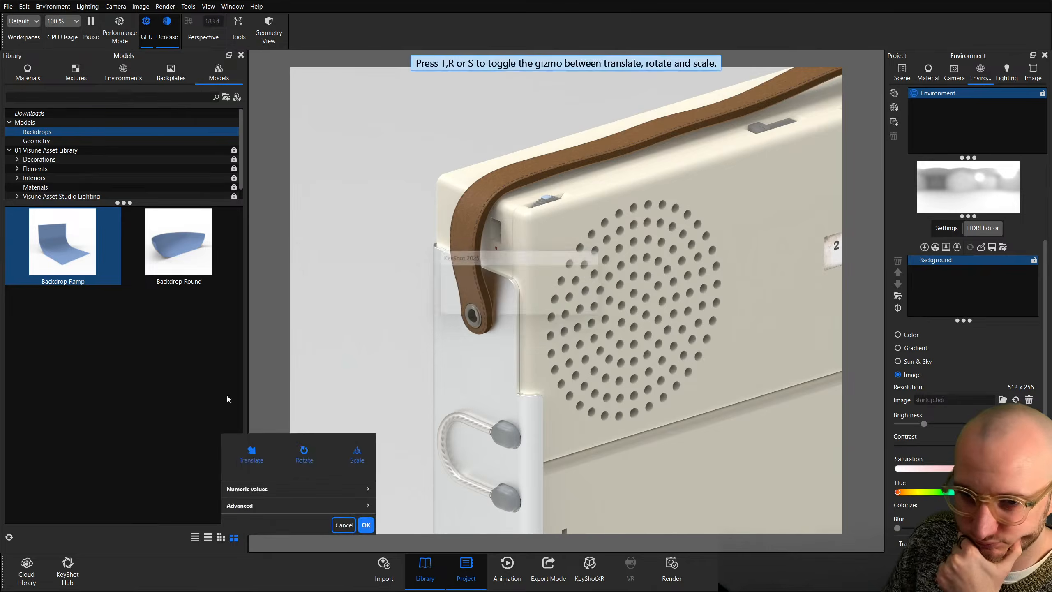
Show the geometry view, select the Backdrop Ramp, and examine how it sits around the radio.
{"action": "key", "text": "o"}
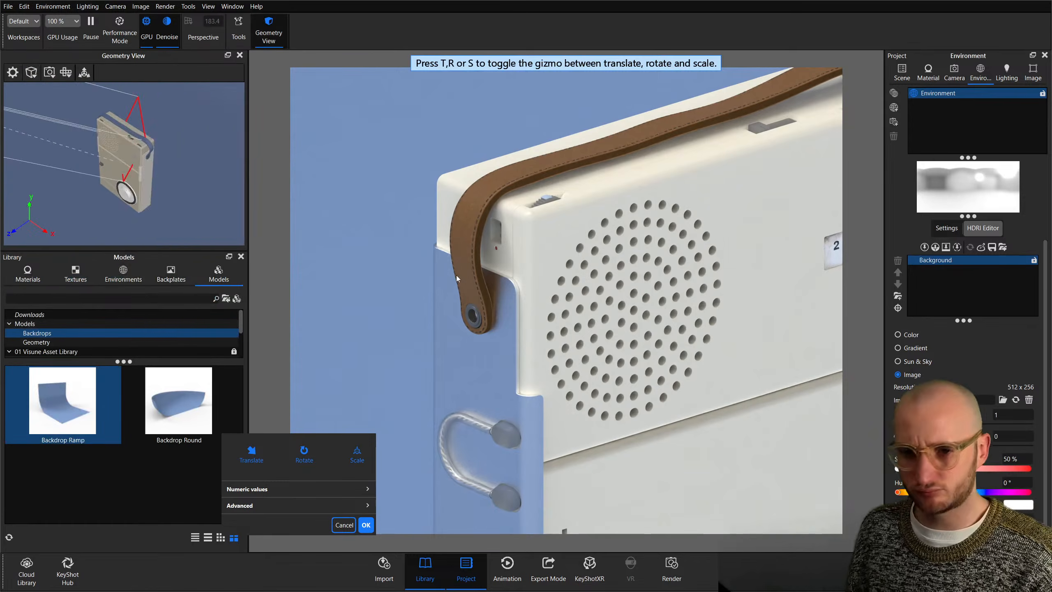
{"action": "scroll", "coordinate": [184, 139], "scroll_direction": "up", "scroll_amount": 3}
{"action": "scroll", "coordinate": [184, 139], "scroll_direction": "down", "scroll_amount": 10}
{"action": "left_click_drag", "start_coordinate": [24, 138], "coordinate": [209, 127]}
{"action": "left_click", "coordinate": [902, 71]}
{"action": "left_click", "coordinate": [1014, 161]}
{"action": "left_click_drag", "start_coordinate": [211, 168], "coordinate": [146, 159]}
{"action": "scroll", "coordinate": [145, 159], "scroll_direction": "down", "scroll_amount": 5}
{"action": "scroll", "coordinate": [147, 159], "scroll_direction": "up", "scroll_amount": 3}
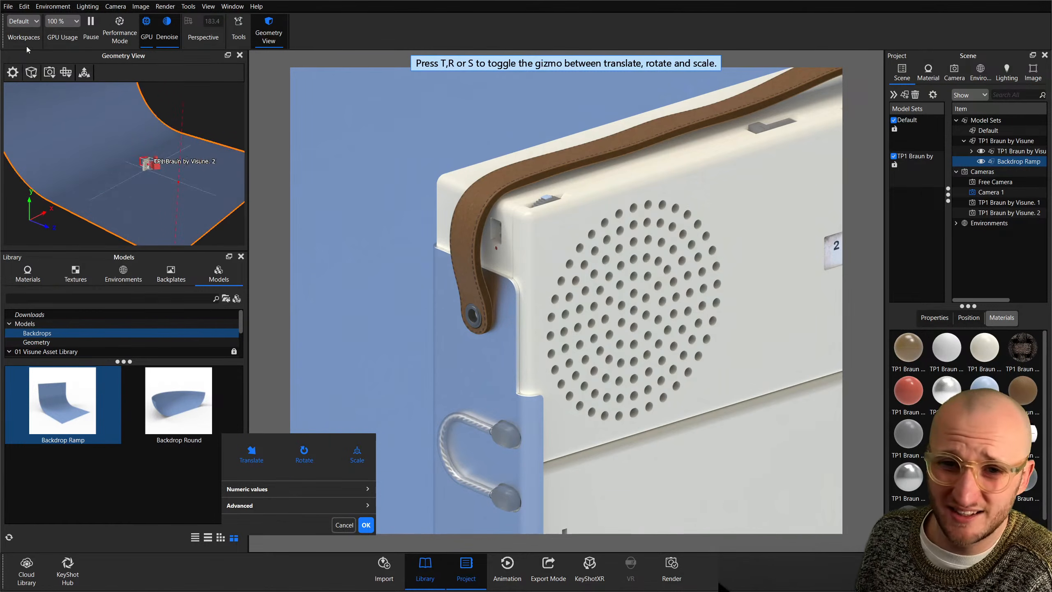
Try tilting the Backdrop Ramp by about -34° around its X axis and open its material.
{"action": "key", "text": "r"}
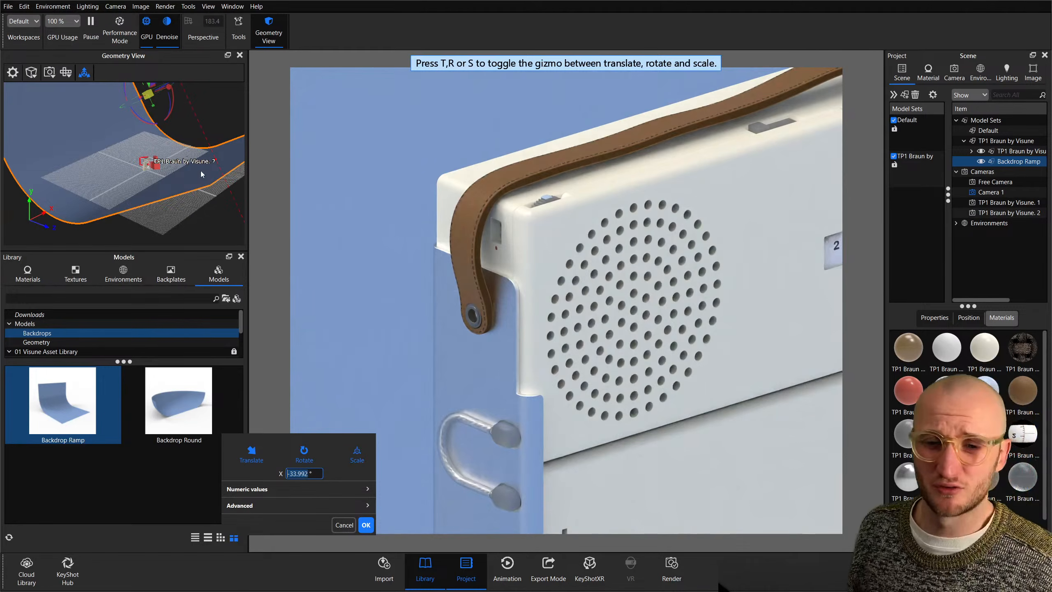
{"action": "left_click_drag", "start_coordinate": [146, 113], "coordinate": [156, 138]}
{"action": "left_click_drag", "start_coordinate": [147, 101], "coordinate": [144, 106]}
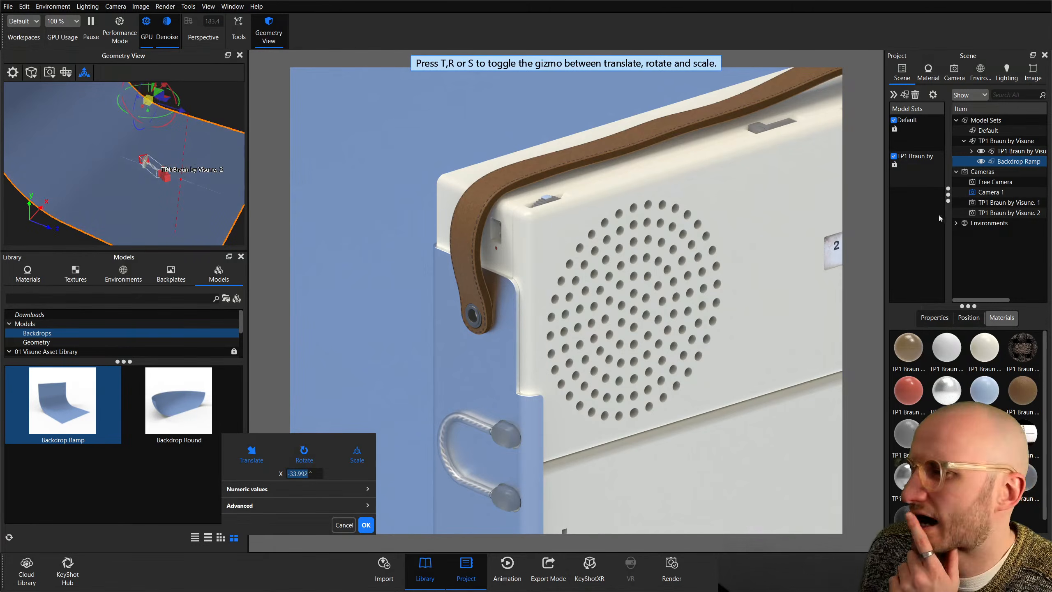
{"action": "double_click", "coordinate": [1009, 163]}
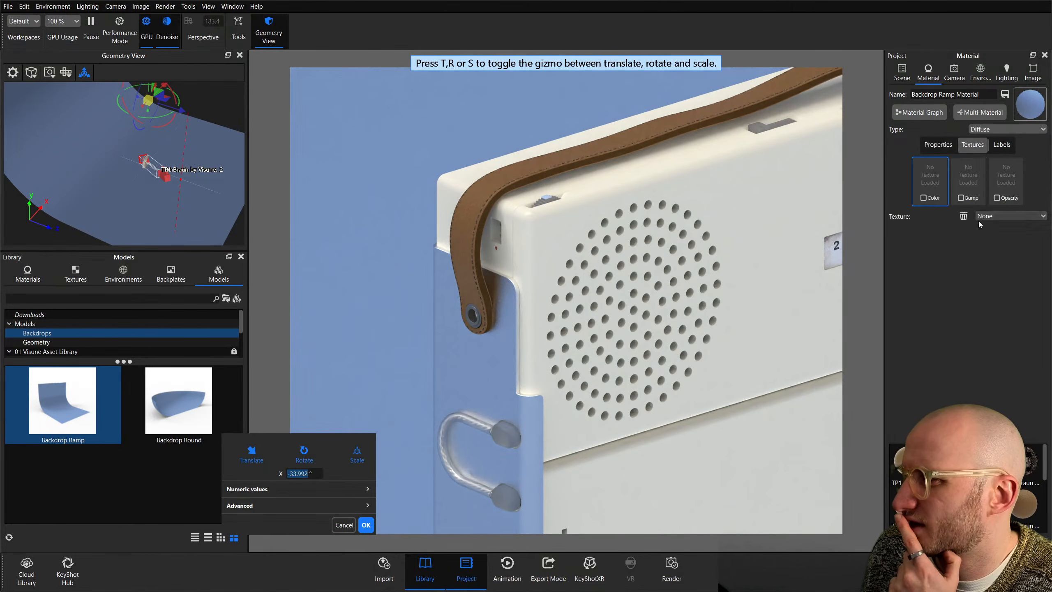
Study the lighting and backgrounds of the reference images RTX 5090 Promo.jpg and Wood Mapping_Thumbnail.jpg, and close them.
{"action": "key", "text": "super"}
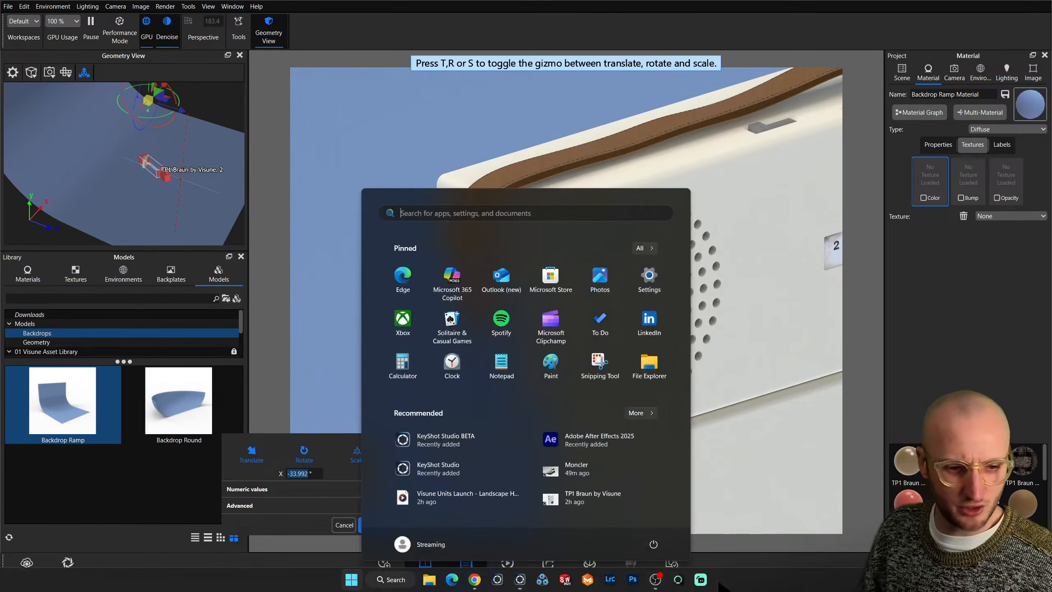
{"action": "left_click", "coordinate": [434, 586]}
{"action": "left_click_drag", "start_coordinate": [333, 137], "coordinate": [1, 226]}
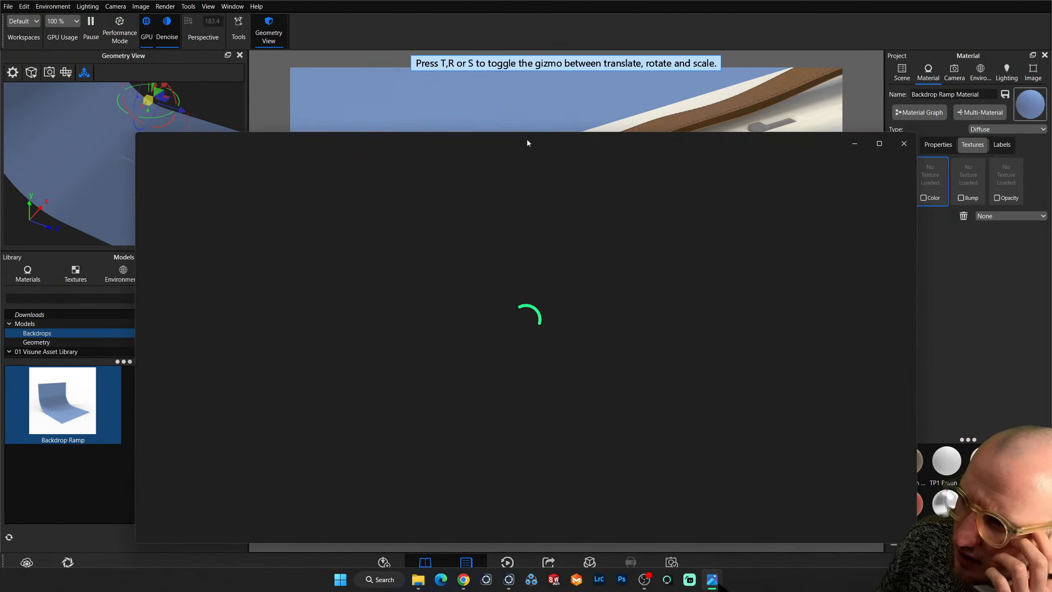
{"action": "left_click_drag", "start_coordinate": [526, 140], "coordinate": [549, 6]}
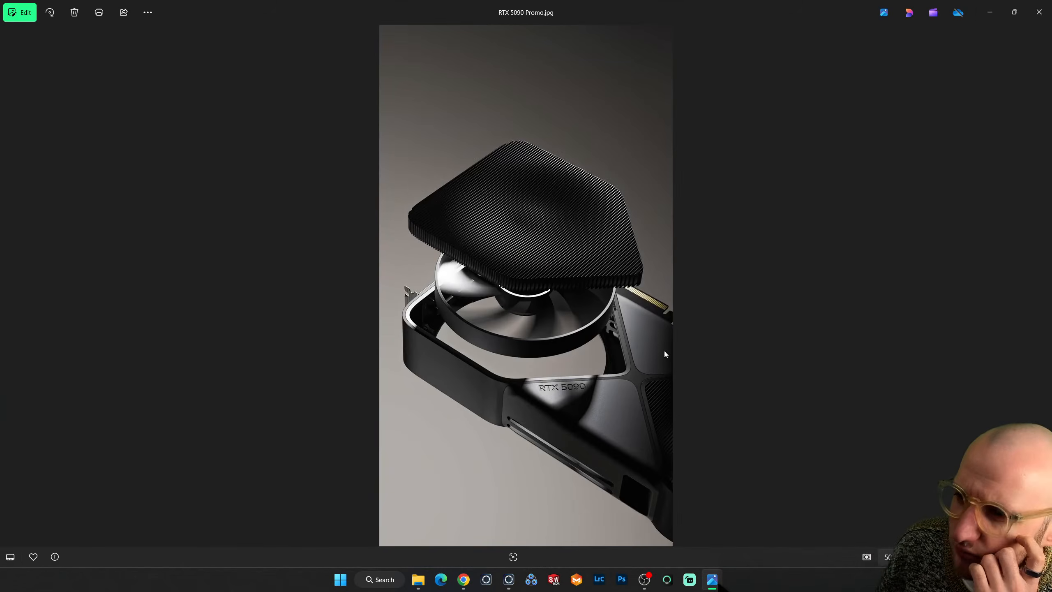
{"action": "scroll", "coordinate": [562, 355], "scroll_direction": "up", "scroll_amount": 3}
{"action": "scroll", "coordinate": [562, 355], "scroll_direction": "down", "scroll_amount": 3}
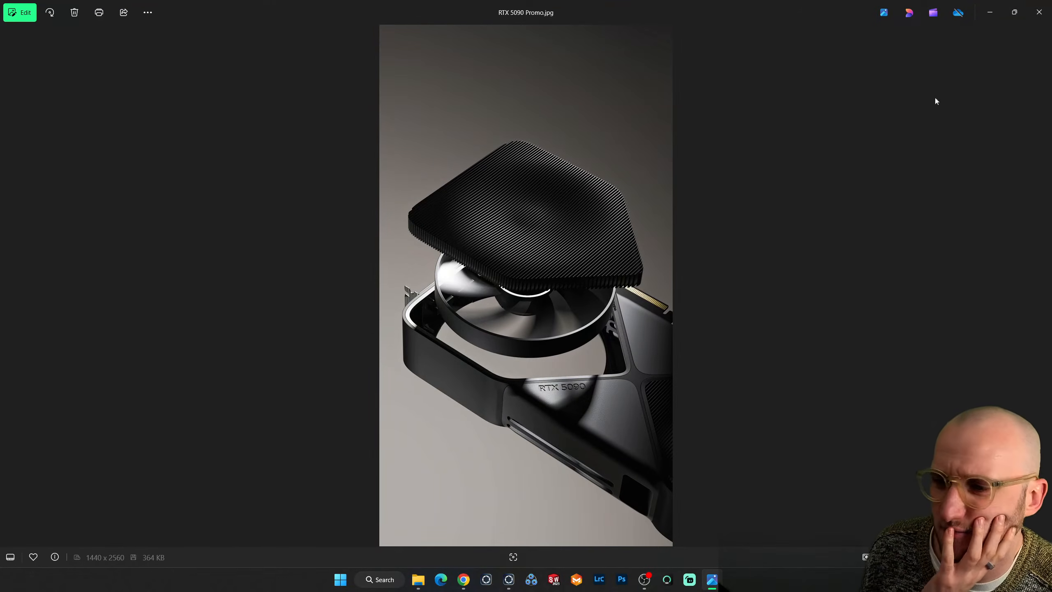
{"action": "left_click", "coordinate": [1037, 12]}
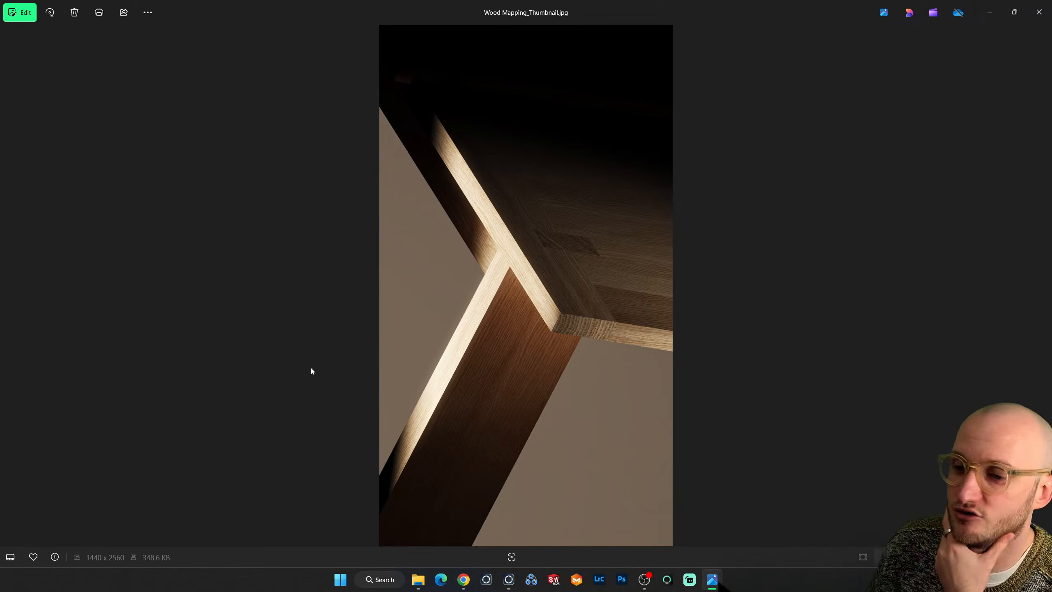
{"action": "left_click", "coordinate": [1039, 13]}
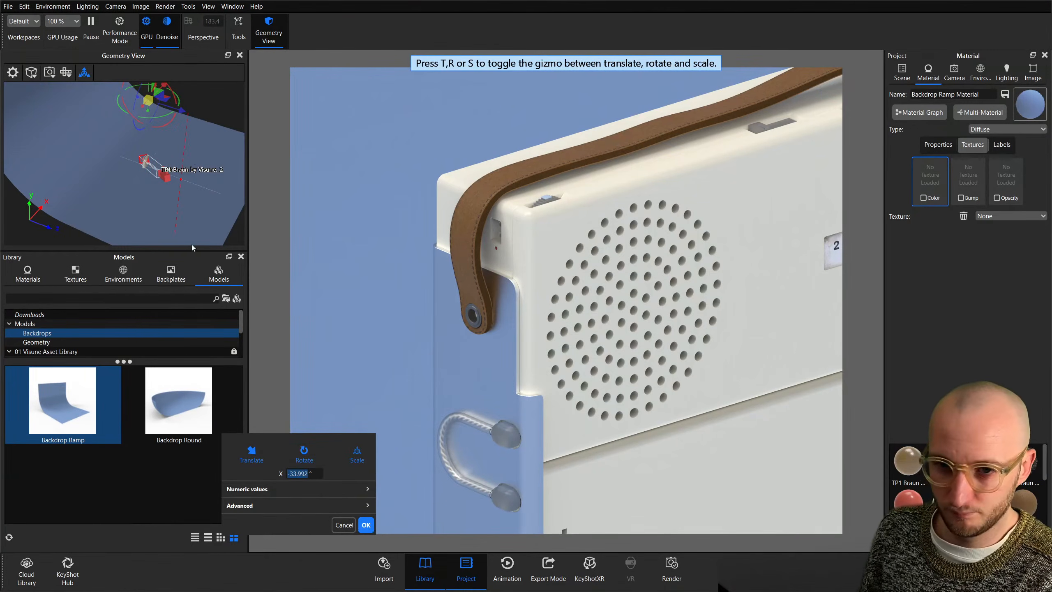
Scale the Backdrop Ramp uniformly by a factor of 0.33 and snap it to the ground.
{"action": "scroll", "coordinate": [183, 136], "scroll_direction": "down", "scroll_amount": 1}
{"action": "scroll", "coordinate": [183, 136], "scroll_direction": "up", "scroll_amount": 1}
{"action": "left_click_drag", "start_coordinate": [152, 102], "coordinate": [524, 235]}
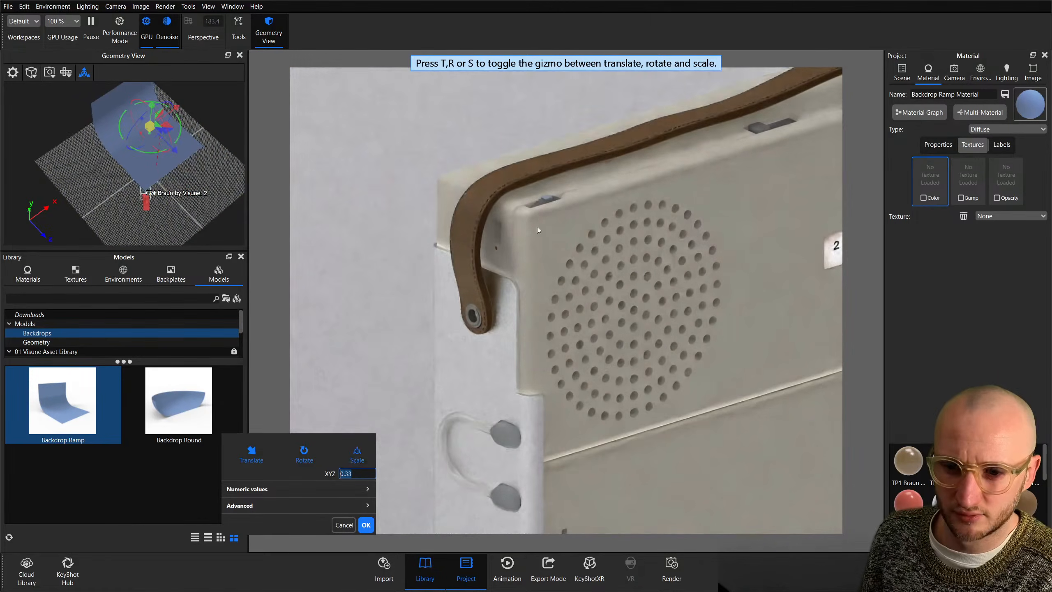
{"action": "left_click", "coordinate": [286, 489]}
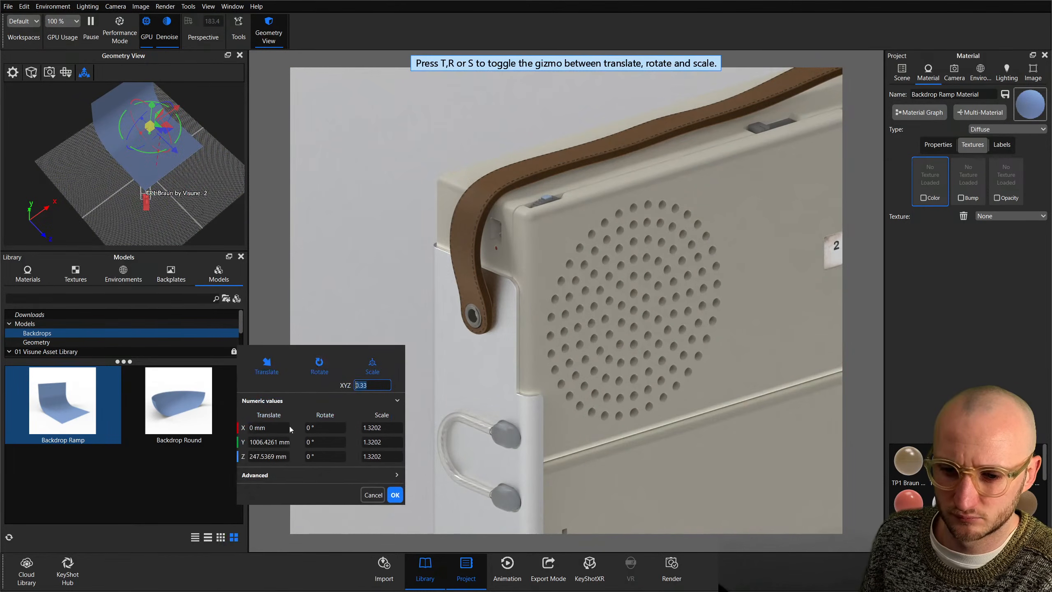
{"action": "left_click", "coordinate": [289, 475]}
{"action": "left_click", "coordinate": [314, 537]}
Slide the Backdrop Ramp along the ground to X 21.6424 mm and Z 158.465 mm, and enlarge the geometry view in place of the library.
{"action": "left_click_drag", "start_coordinate": [168, 163], "coordinate": [165, 185]}
{"action": "left_click_drag", "start_coordinate": [111, 216], "coordinate": [177, 167]}
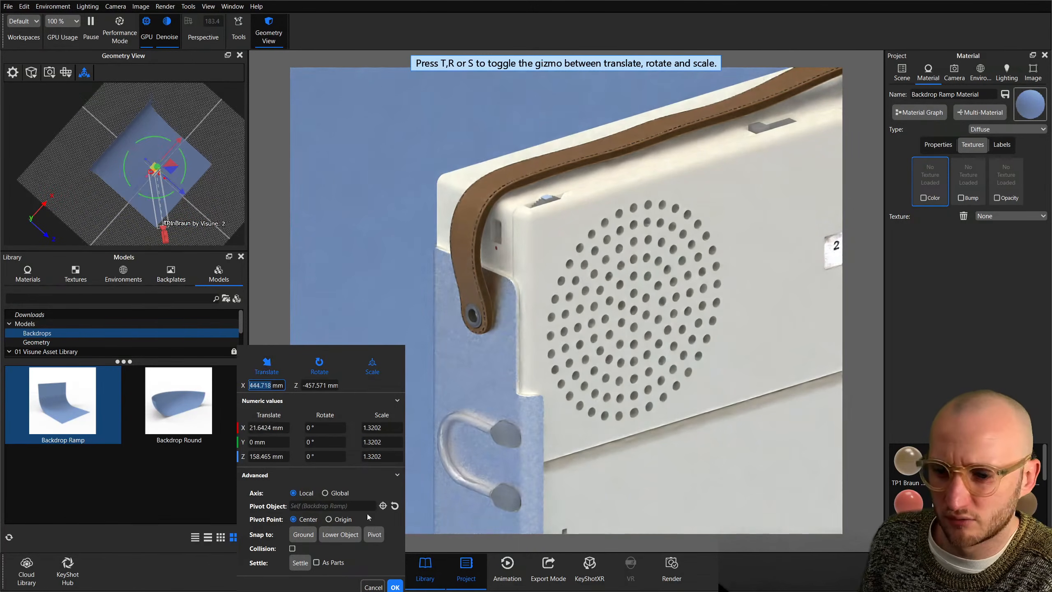
{"action": "left_click", "coordinate": [395, 586]}
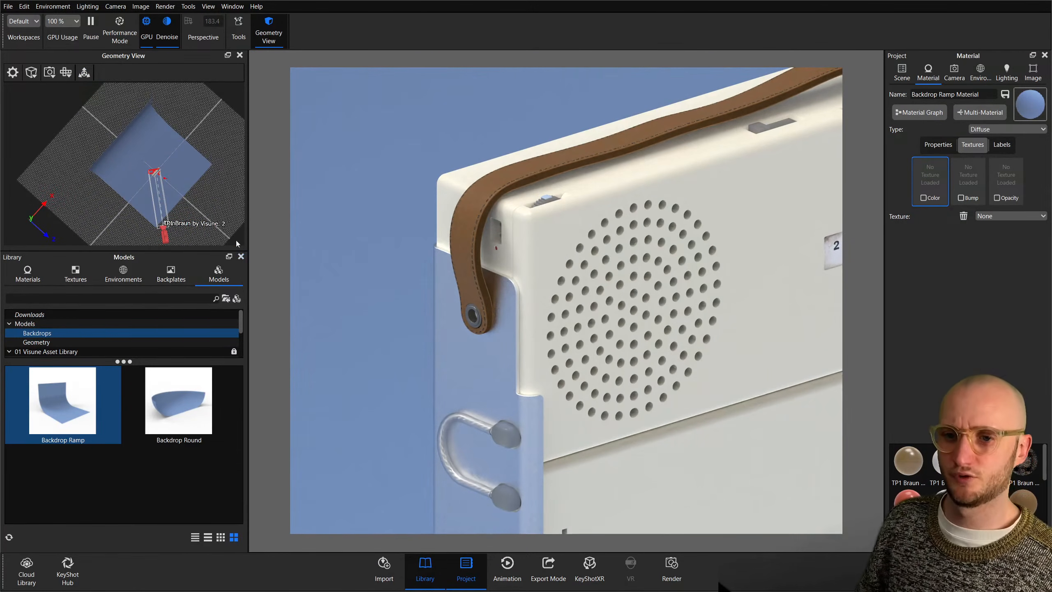
{"action": "left_click", "coordinate": [243, 258]}
{"action": "left_click_drag", "start_coordinate": [249, 234], "coordinate": [352, 240]}
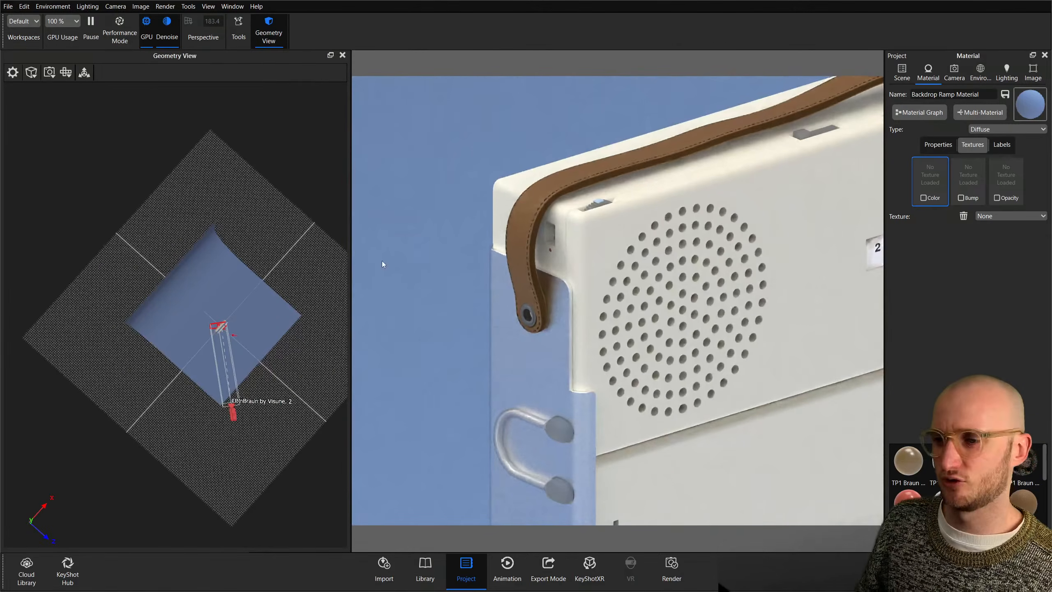
Recolour the Backdrop Ramp material to a muted brownish pink, hex 9D8882.
{"action": "double_click", "coordinate": [383, 263]}
{"action": "left_click", "coordinate": [1019, 162]}
{"action": "left_click_drag", "start_coordinate": [996, 271], "coordinate": [1041, 317]}
{"action": "left_click", "coordinate": [927, 235]}
{"action": "left_click", "coordinate": [952, 284]}
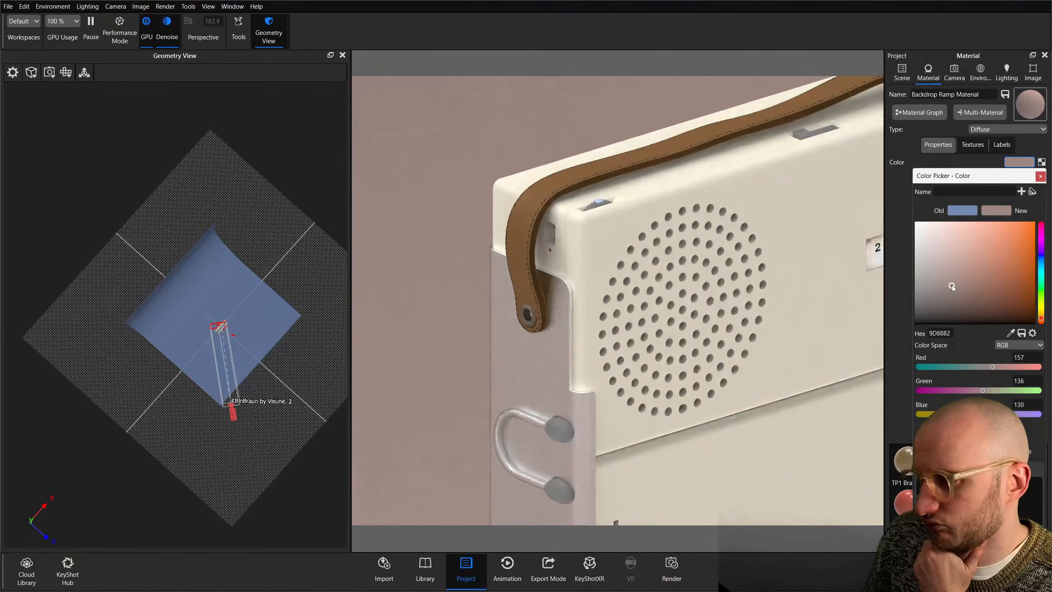
Add a planar light to the scene and aim its highlight at the backdrop beside the radio.
{"action": "left_click", "coordinate": [902, 73]}
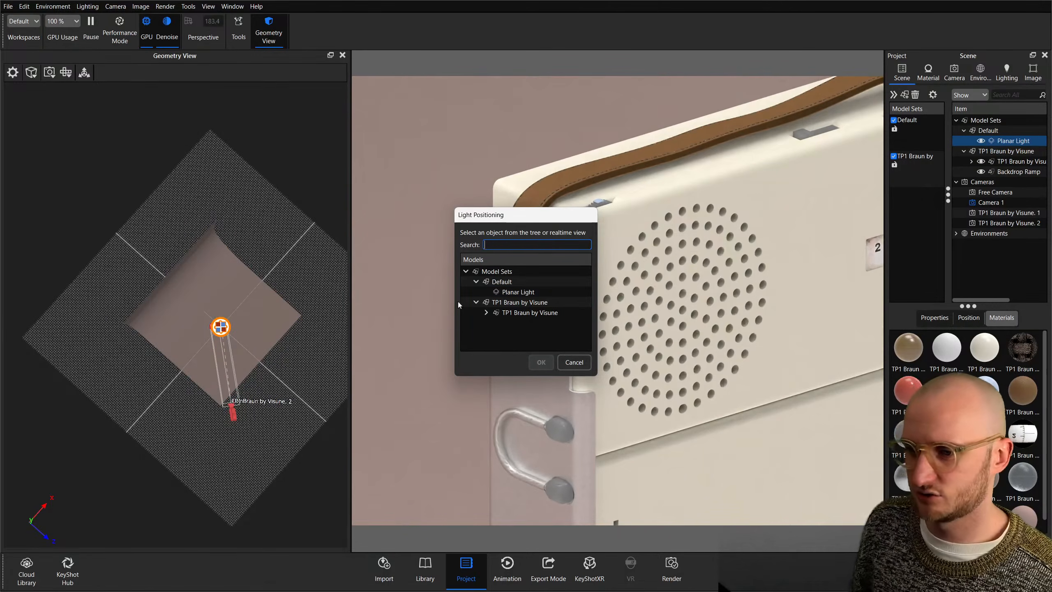
{"action": "left_click", "coordinate": [518, 292]}
{"action": "left_click", "coordinate": [541, 361]}
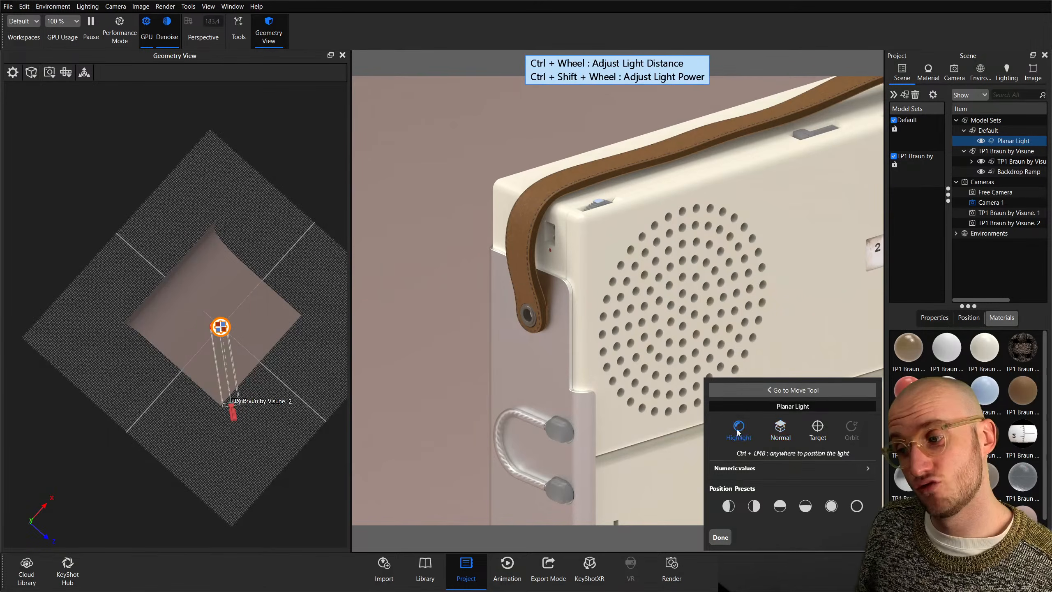
{"action": "left_click", "coordinate": [468, 255], "text": "ctrl"}
{"action": "left_click_drag", "start_coordinate": [262, 332], "coordinate": [292, 207]}
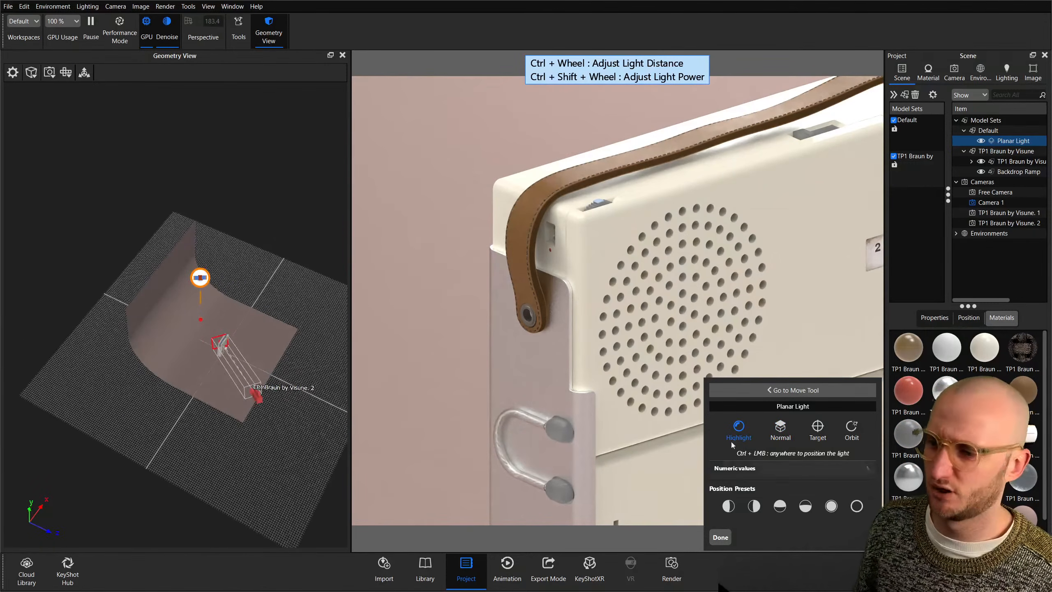
Reposition the planar light by surface normal on the backdrop beside the radio and adjust its distance.
{"action": "left_click", "coordinate": [781, 430]}
{"action": "left_click", "coordinate": [454, 313], "text": "ctrl"}
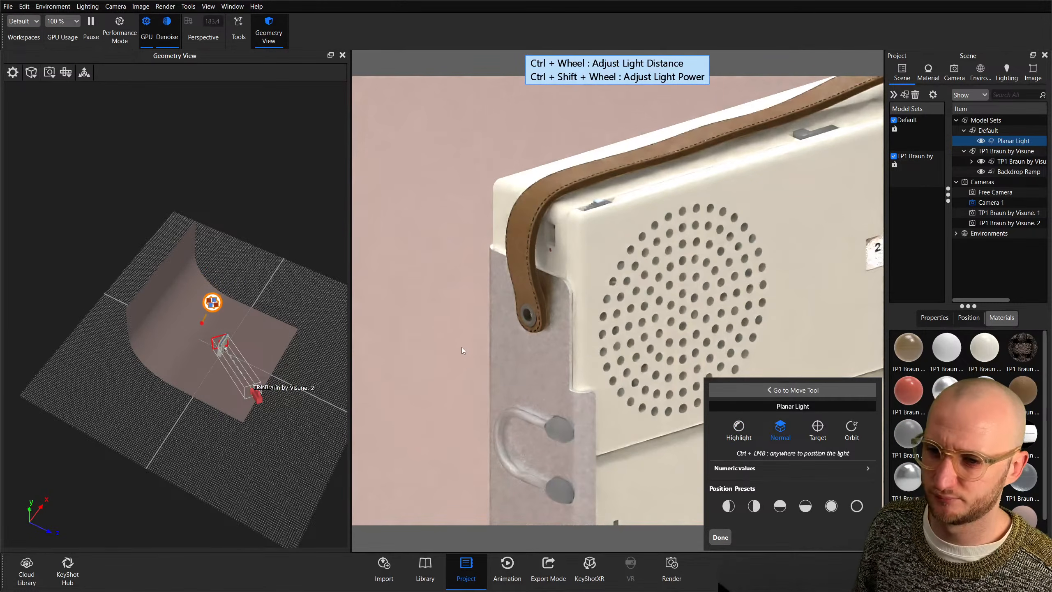
{"action": "scroll", "coordinate": [434, 295], "scroll_direction": "down", "scroll_amount": 5, "text": "ctrl"}
{"action": "scroll", "coordinate": [435, 295], "scroll_direction": "up", "scroll_amount": 3, "text": "ctrl"}
{"action": "scroll", "coordinate": [435, 295], "scroll_direction": "down", "scroll_amount": 2, "text": "ctrl"}
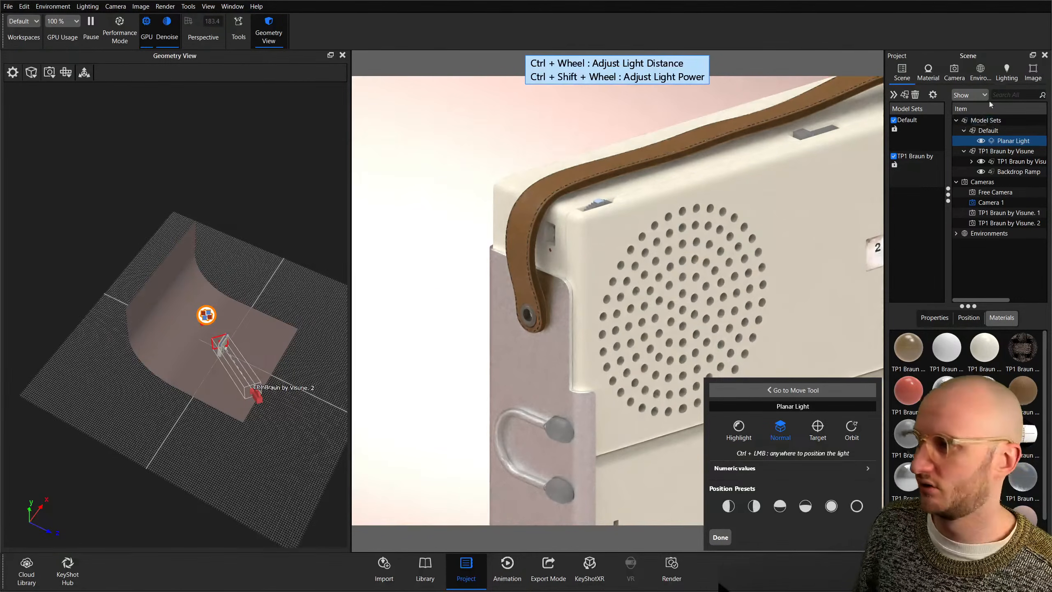
Switch the image style to Photographic with the ACES image transform and a contrast of 0.574, and finish positioning the light.
{"action": "left_click", "coordinate": [1034, 72]}
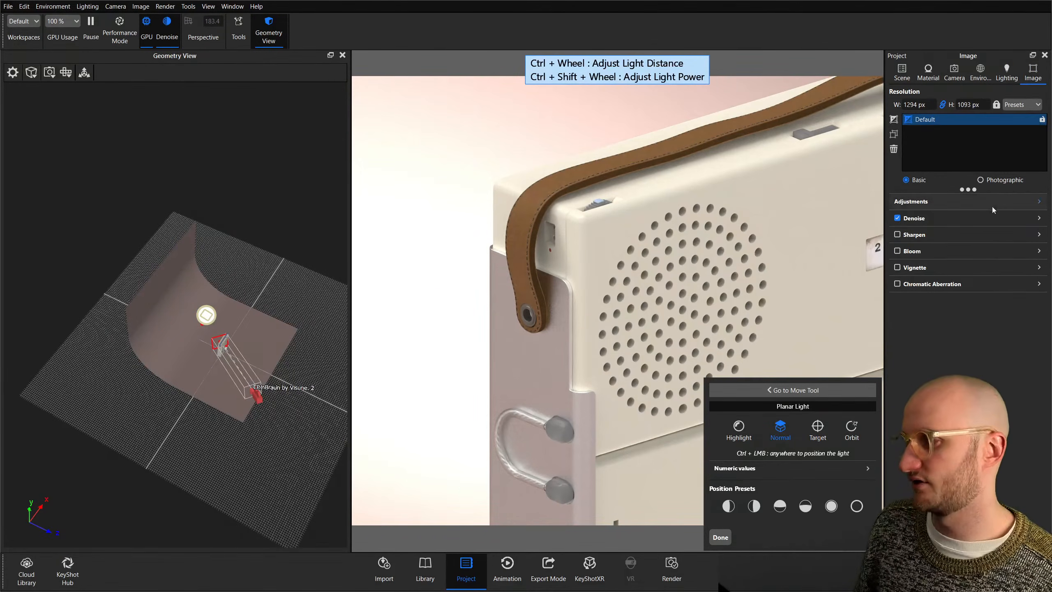
{"action": "left_click", "coordinate": [1000, 180]}
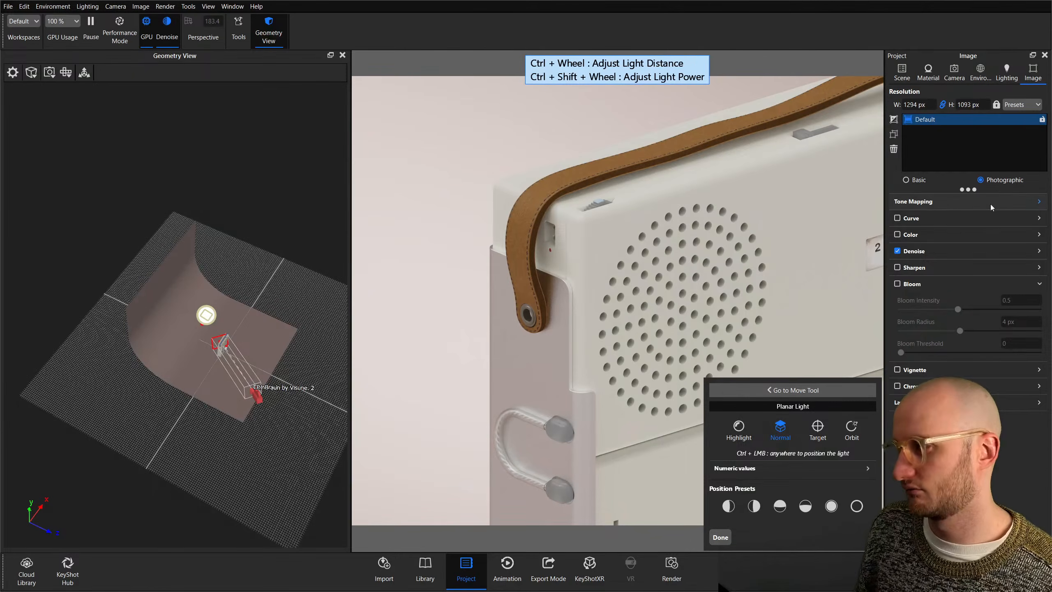
{"action": "left_click", "coordinate": [990, 202]}
{"action": "left_click", "coordinate": [964, 292]}
{"action": "left_click", "coordinate": [949, 332]}
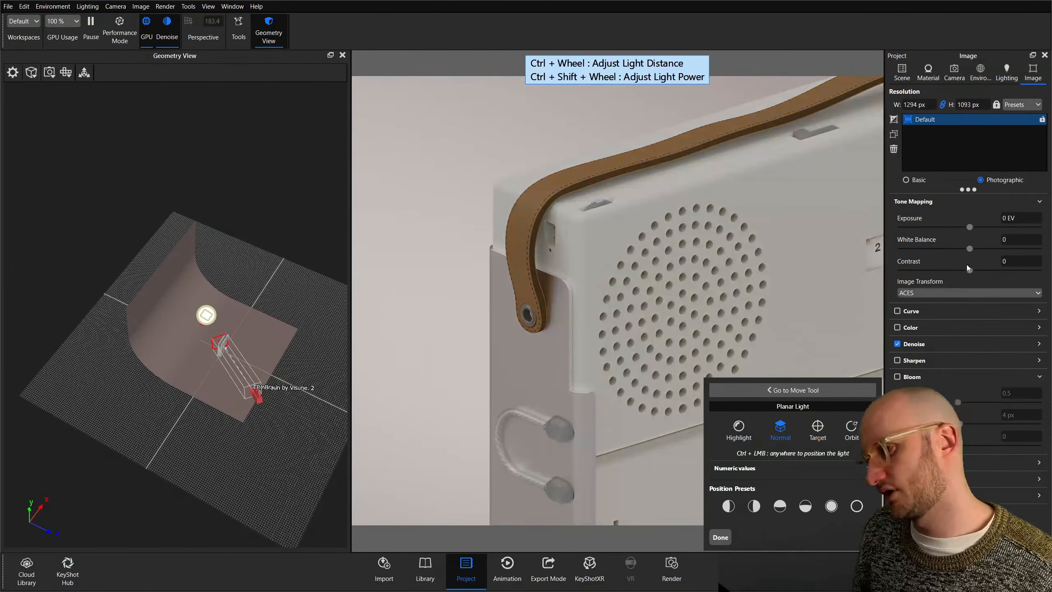
{"action": "left_click_drag", "start_coordinate": [967, 270], "coordinate": [1008, 274]}
{"action": "left_click", "coordinate": [721, 537]}
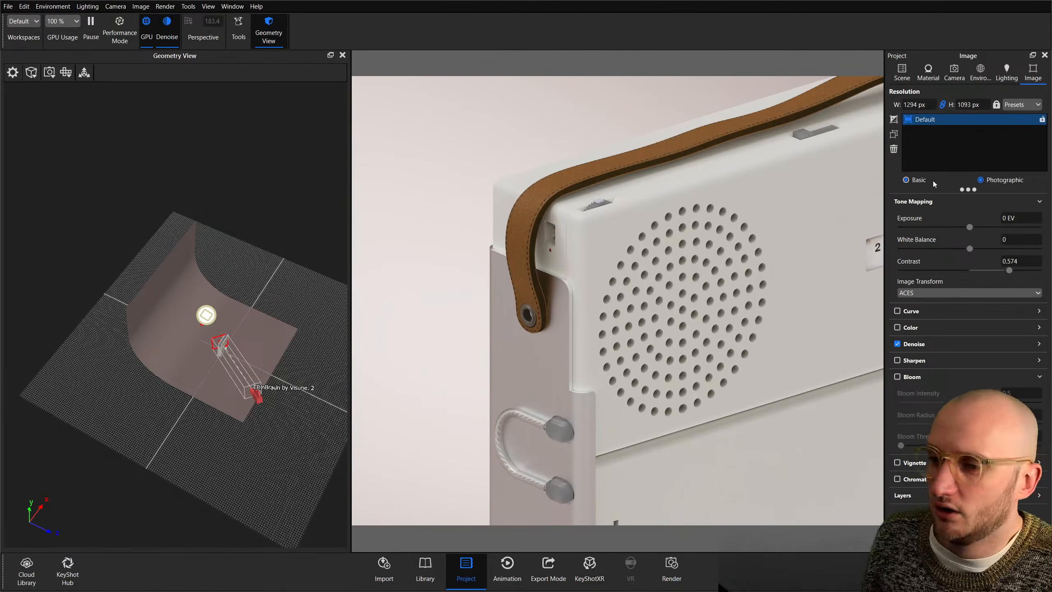
Enlarge the planar light to a width and height of 286.8 mm in its material properties.
{"action": "scroll", "coordinate": [194, 328], "scroll_direction": "up", "scroll_amount": 5}
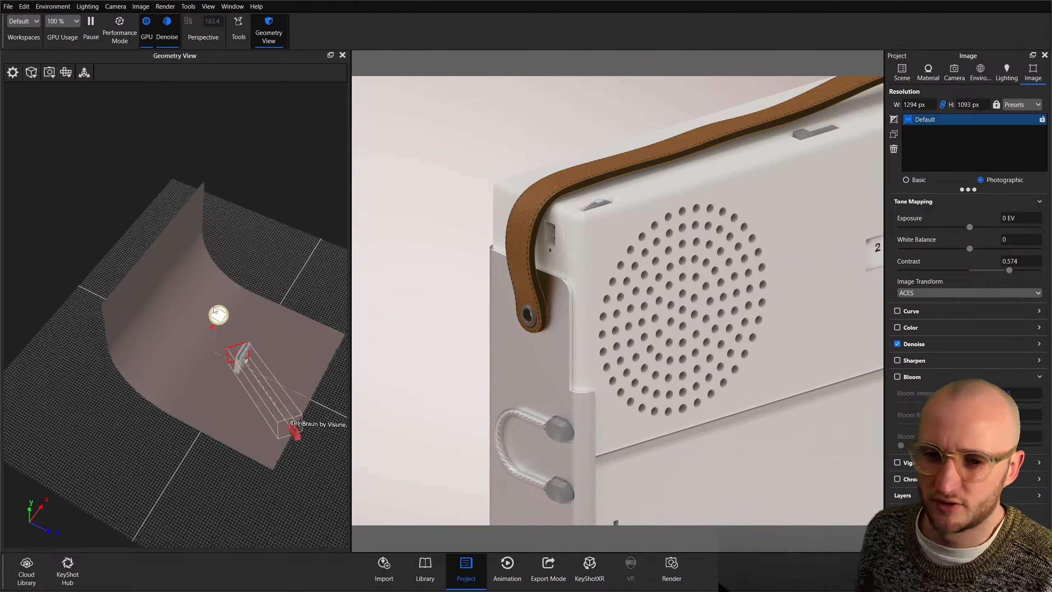
{"action": "left_click_drag", "start_coordinate": [194, 328], "coordinate": [230, 302]}
{"action": "left_click_drag", "start_coordinate": [314, 367], "coordinate": [141, 371]}
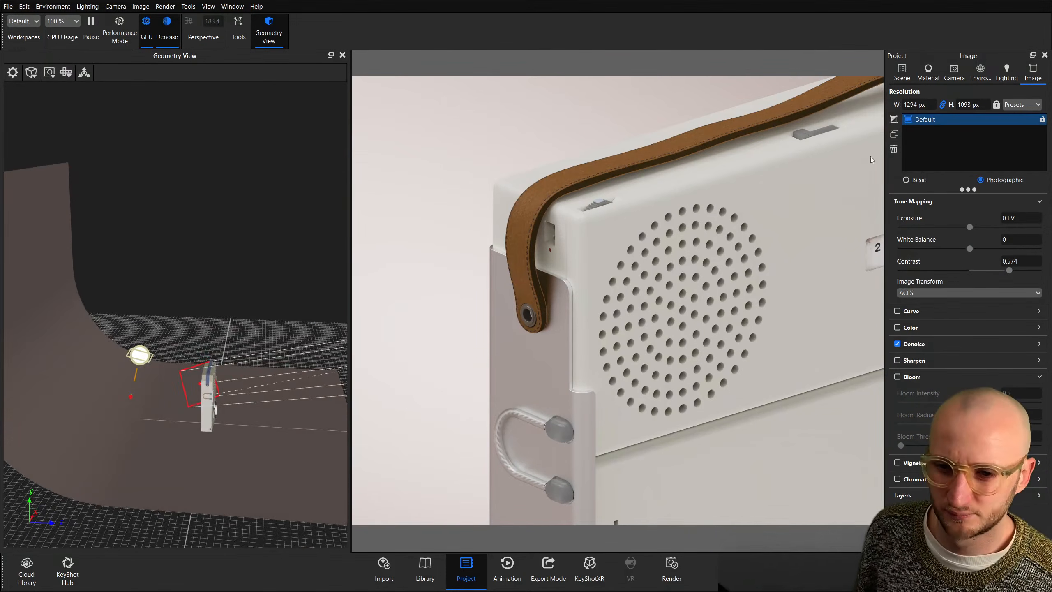
{"action": "left_click", "coordinate": [902, 71]}
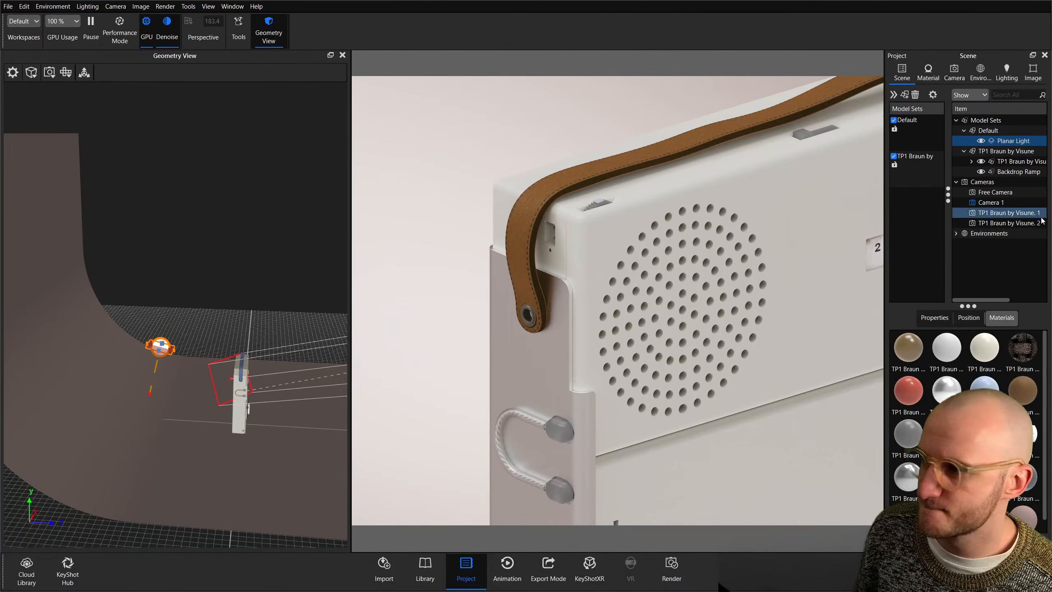
{"action": "double_click", "coordinate": [1009, 143]}
{"action": "left_click_drag", "start_coordinate": [949, 210], "coordinate": [1023, 210]}
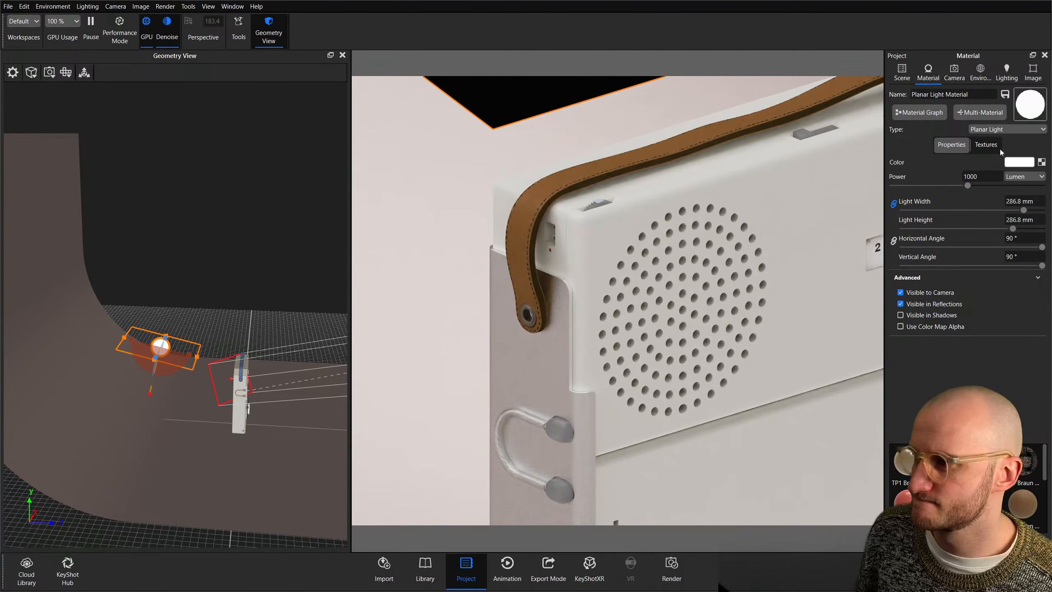
Raise the planar light 270.874 mm along its Y axis above the radio and apply the move.
{"action": "left_click", "coordinate": [85, 73]}
{"action": "left_click_drag", "start_coordinate": [169, 319], "coordinate": [177, 253]}
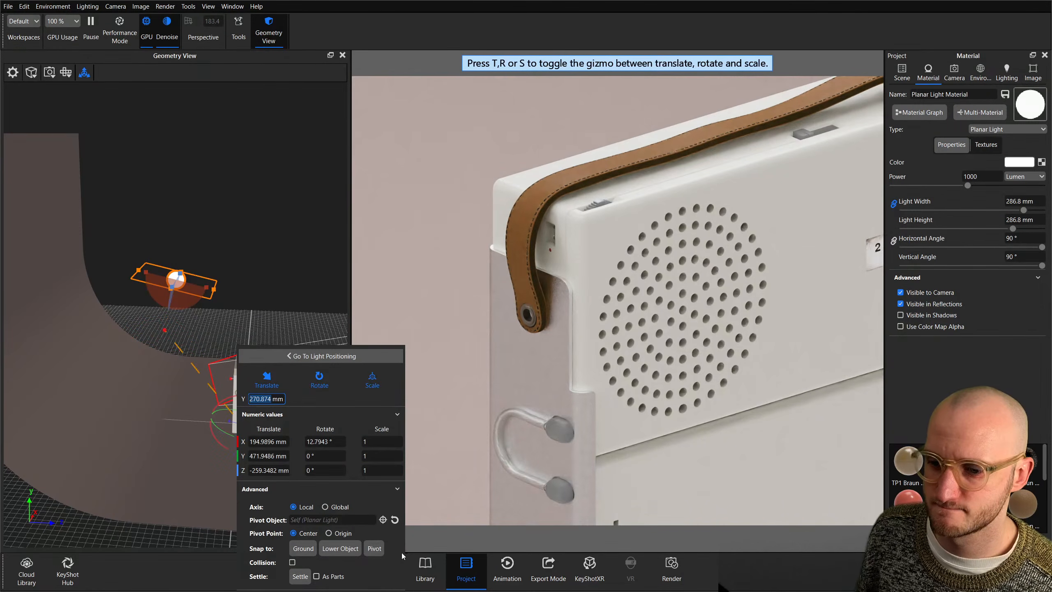
{"action": "scroll", "coordinate": [316, 577], "scroll_direction": "down", "scroll_amount": 2}
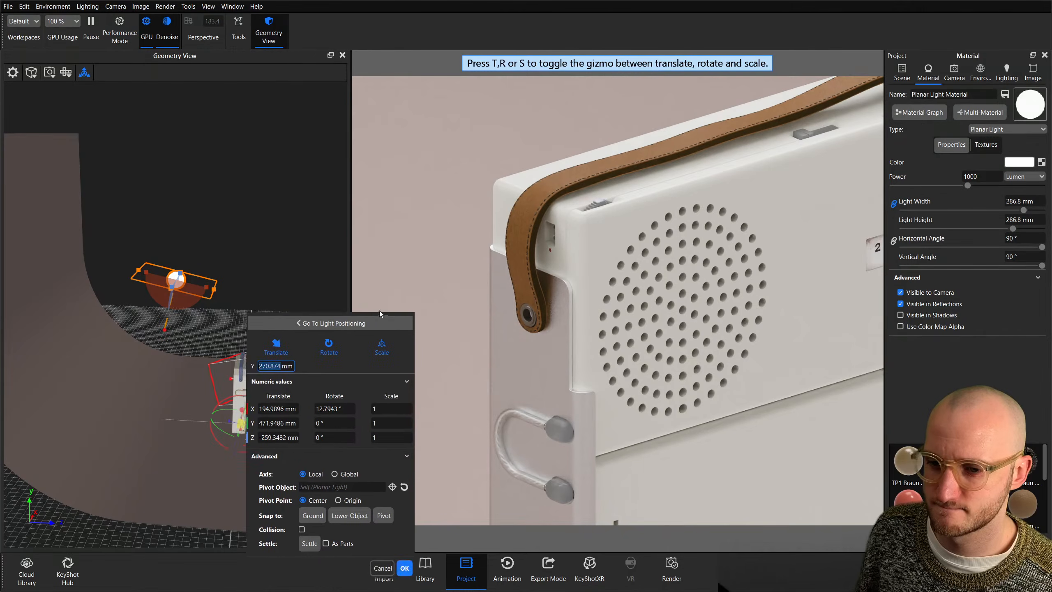
{"action": "left_click", "coordinate": [410, 571]}
Replace the environment's background image with a solid black colour.
{"action": "left_click", "coordinate": [902, 70]}
{"action": "left_click", "coordinate": [980, 70]}
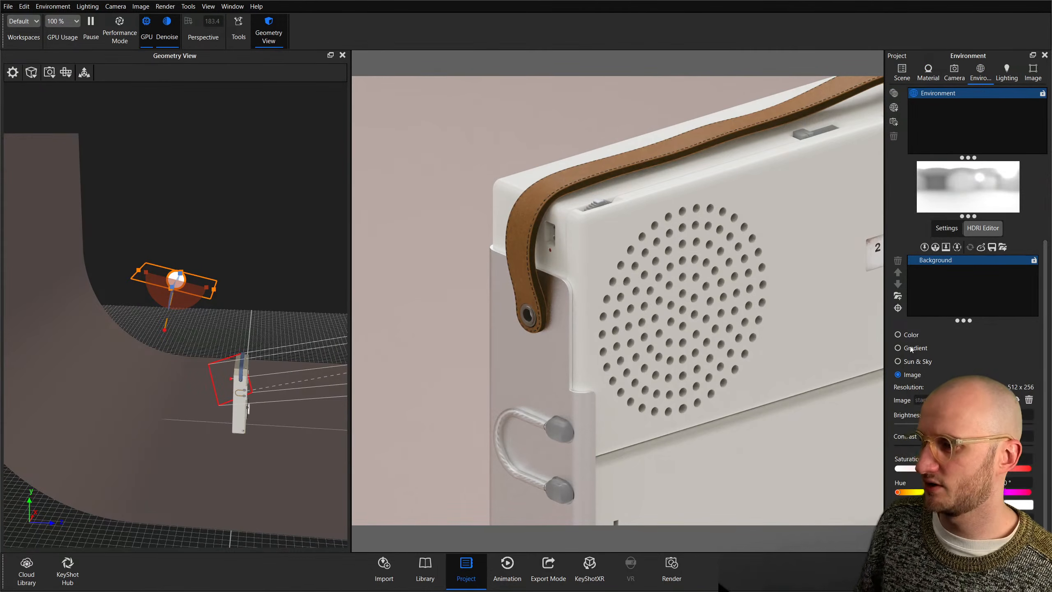
{"action": "left_click", "coordinate": [897, 335]}
{"action": "left_click", "coordinate": [1018, 400]}
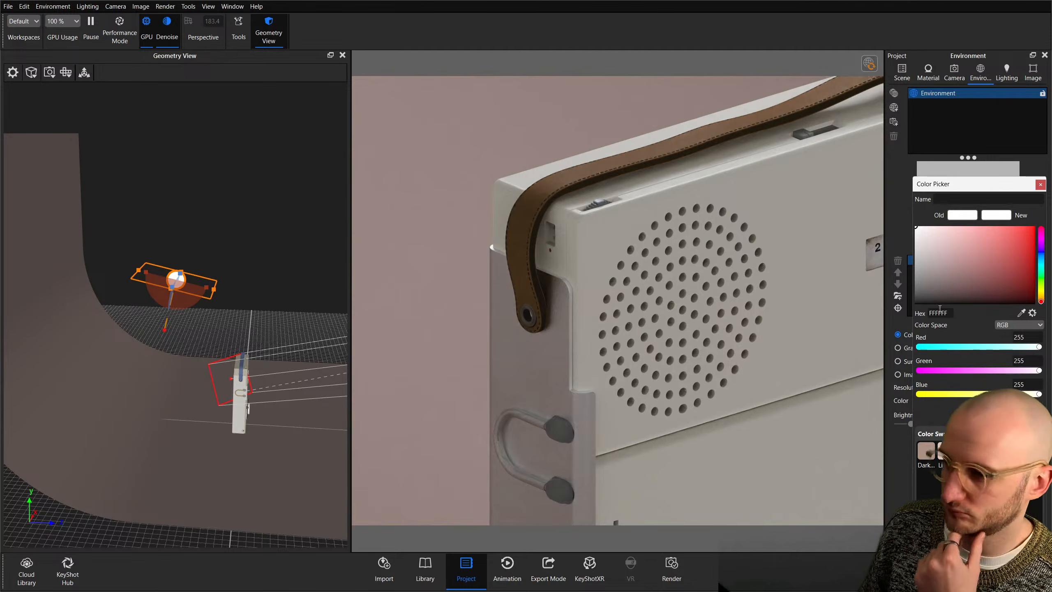
{"action": "left_click", "coordinate": [917, 303]}
{"action": "left_click", "coordinate": [1040, 185]}
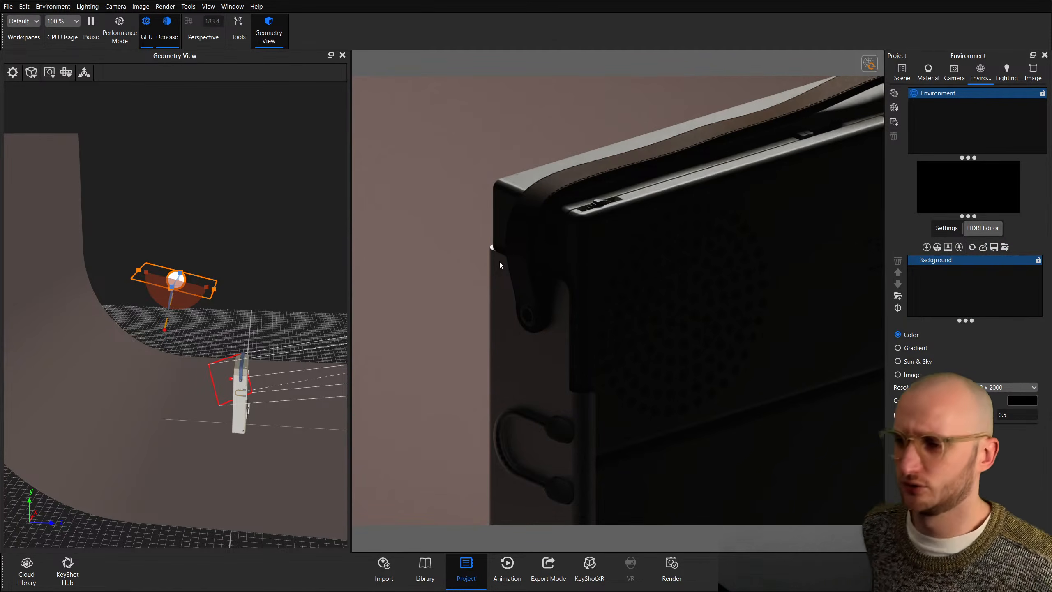
Add a second planar light and place its highlight on the radio's front face above the speaker grille.
{"action": "left_click", "coordinate": [291, 247]}
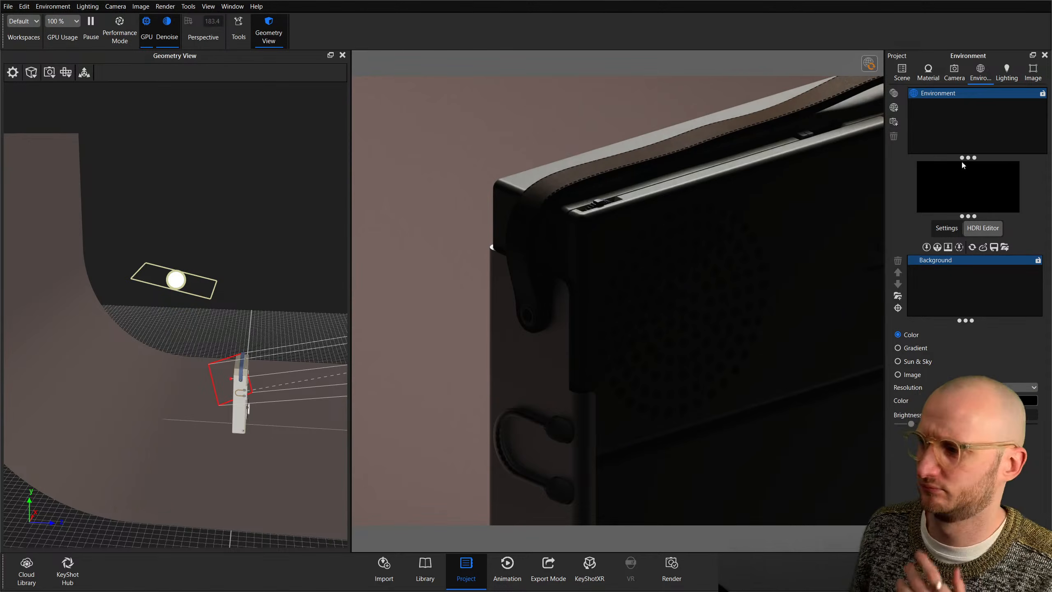
{"action": "left_click", "coordinate": [954, 131]}
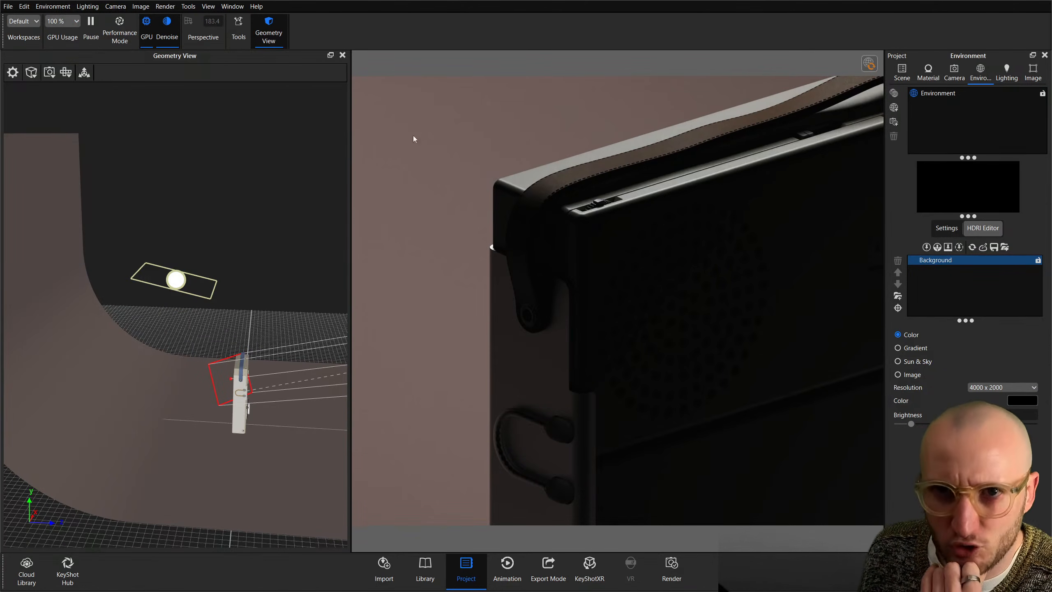
{"action": "key", "text": "ctrl+l"}
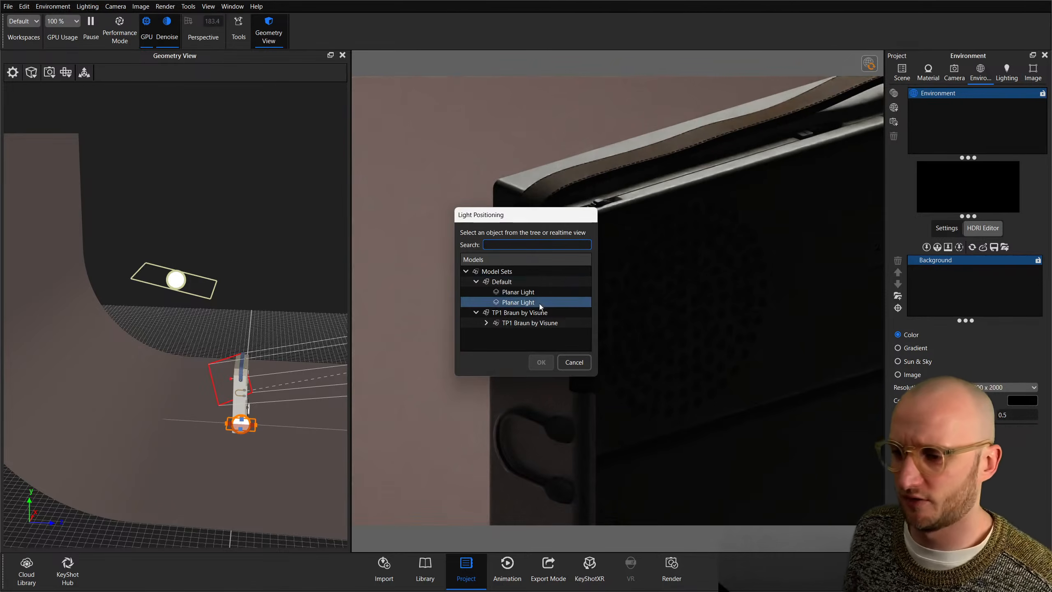
{"action": "left_click", "coordinate": [519, 302]}
{"action": "left_click", "coordinate": [541, 362]}
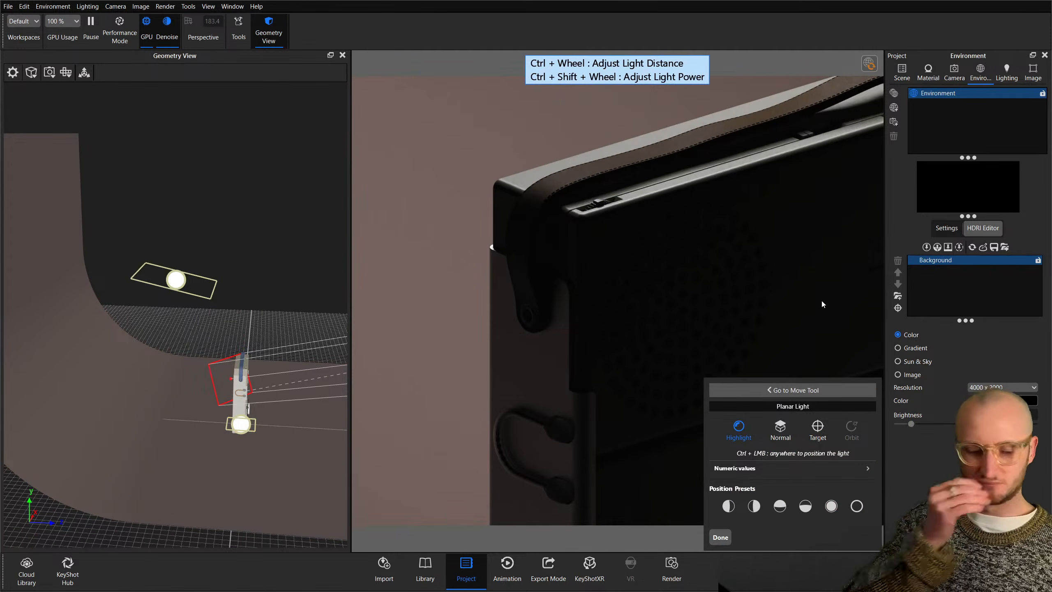
{"action": "left_click", "coordinate": [912, 76]}
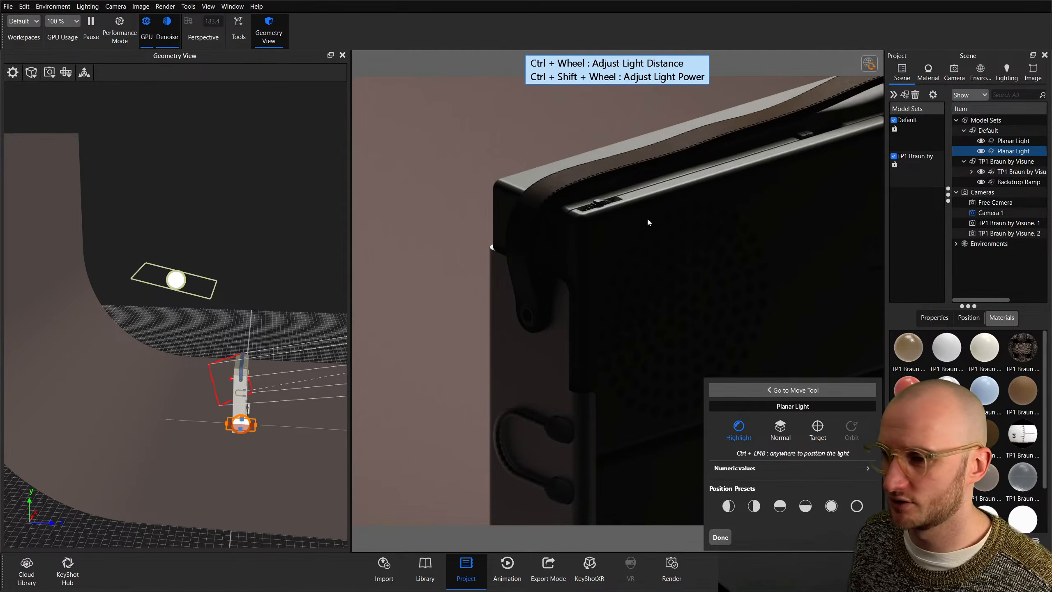
{"action": "left_click_drag", "start_coordinate": [640, 190], "coordinate": [601, 219], "text": "ctrl"}
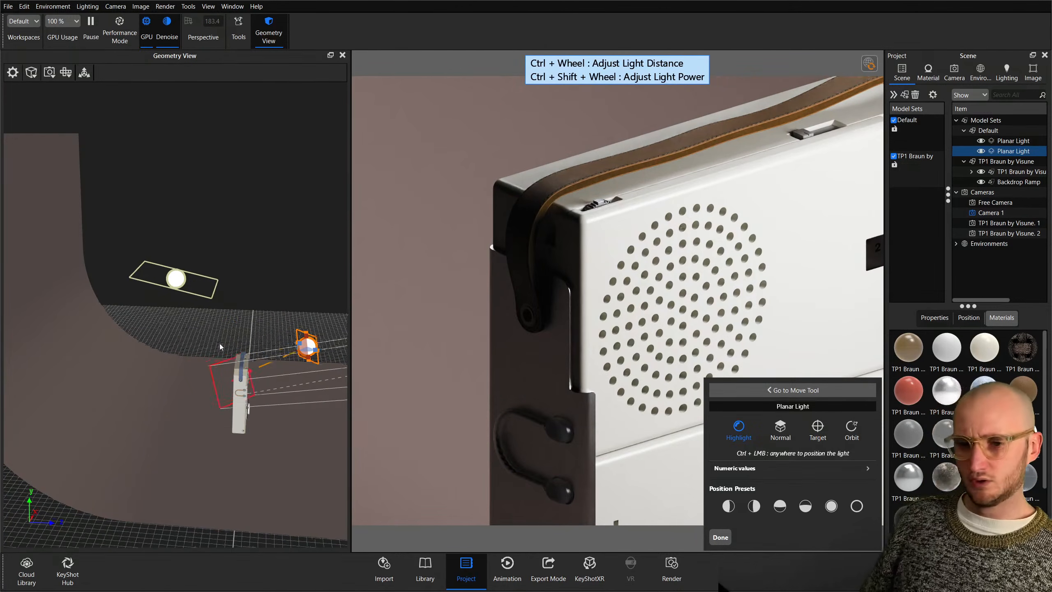
Try moving the second planar light's highlight around the radio's front face from within the geometry view.
{"action": "scroll", "coordinate": [182, 329], "scroll_direction": "up", "scroll_amount": 5}
{"action": "middle_click_drag", "start_coordinate": [143, 317], "coordinate": [37, 269]}
{"action": "left_click_drag", "start_coordinate": [104, 427], "coordinate": [237, 327]}
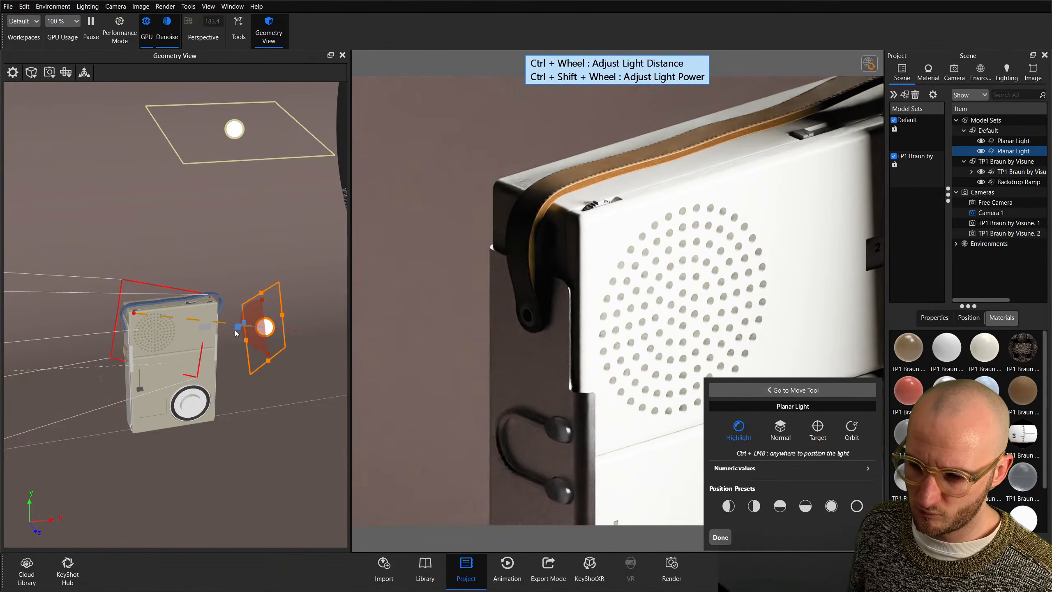
{"action": "scroll", "coordinate": [203, 421], "scroll_direction": "up", "scroll_amount": 1}
{"action": "left_click_drag", "start_coordinate": [204, 421], "coordinate": [252, 485]}
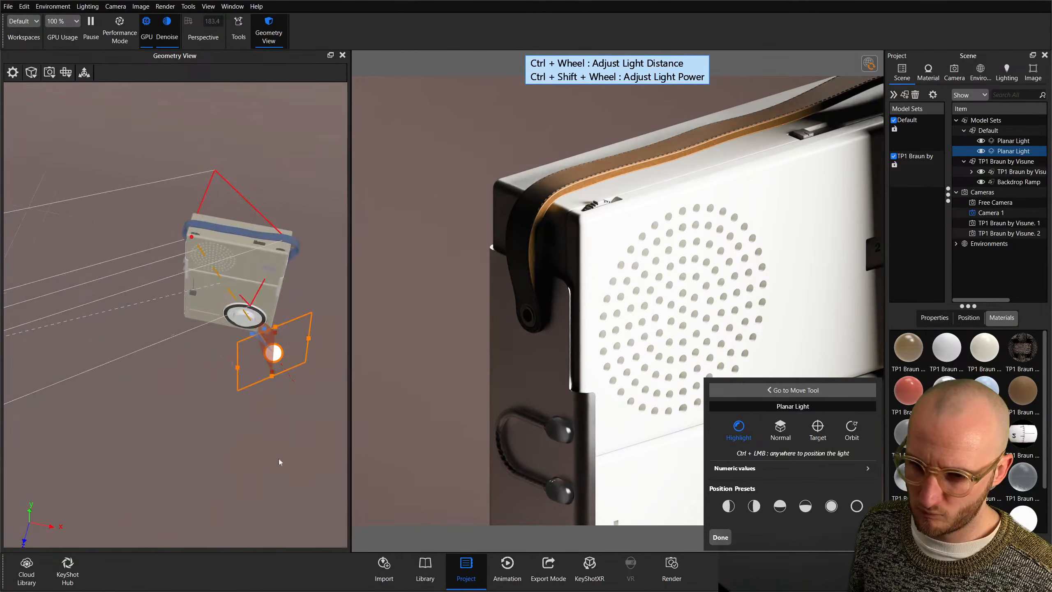
{"action": "left_click_drag", "start_coordinate": [184, 331], "coordinate": [231, 354], "text": "ctrl"}
{"action": "left_click_drag", "start_coordinate": [207, 248], "coordinate": [208, 252], "text": "ctrl"}
{"action": "left_click_drag", "start_coordinate": [127, 320], "coordinate": [211, 302]}
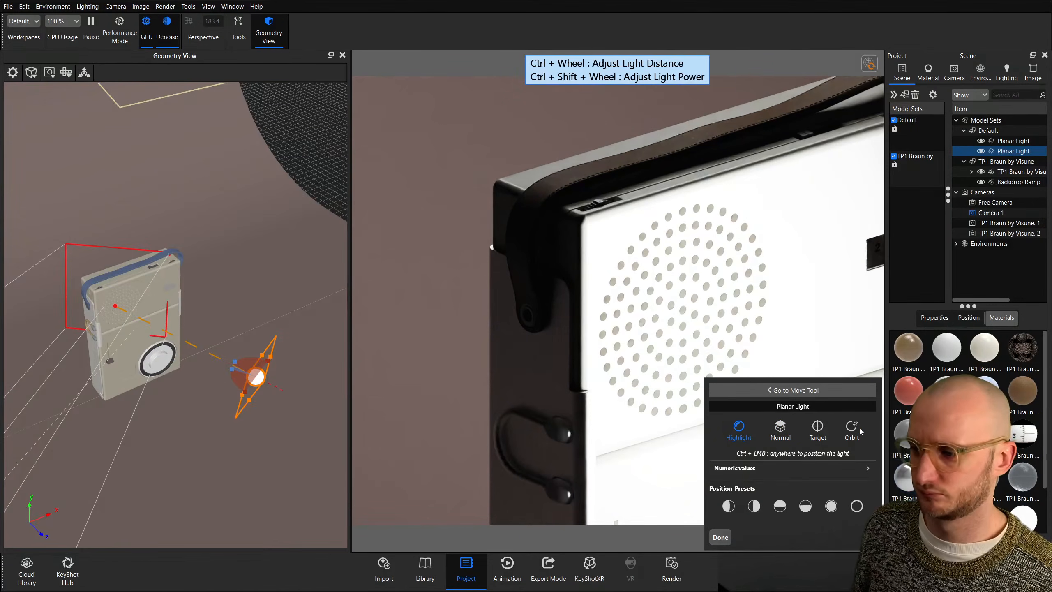
Try orbiting the second planar light around the radio to a position beneath it.
{"action": "left_click_drag", "start_coordinate": [237, 260], "coordinate": [251, 357], "text": "ctrl"}
{"action": "right_click", "coordinate": [283, 285]}
{"action": "left_click", "coordinate": [288, 297]}
{"action": "scroll", "coordinate": [252, 275], "scroll_direction": "up", "scroll_amount": 2}
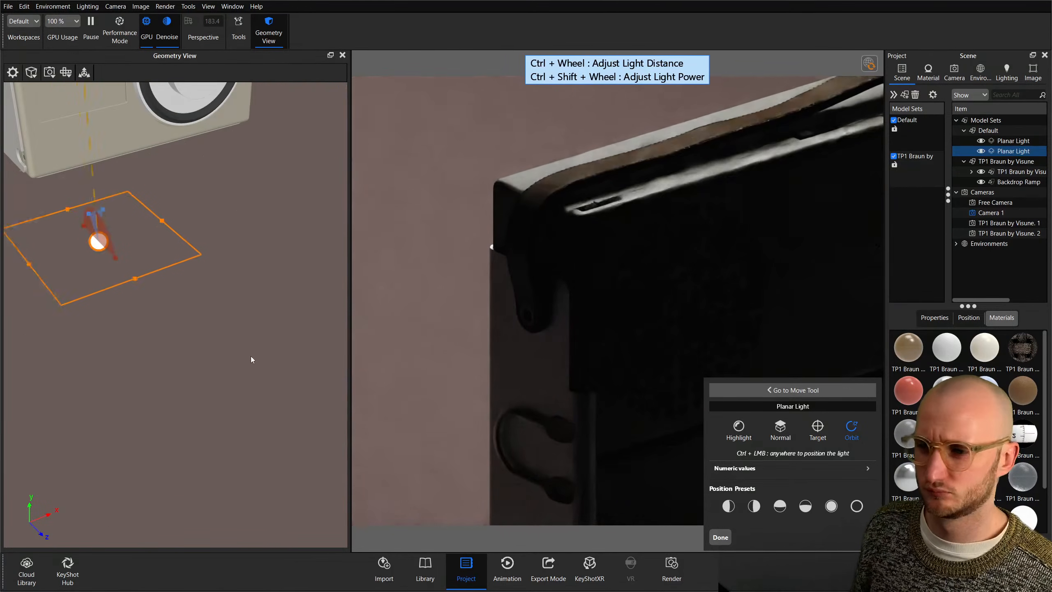
{"action": "scroll", "coordinate": [252, 358], "scroll_direction": "down", "scroll_amount": 3}
{"action": "scroll", "coordinate": [251, 356], "scroll_direction": "down", "scroll_amount": 4}
{"action": "middle_click_drag", "start_coordinate": [204, 125], "coordinate": [219, 266]}
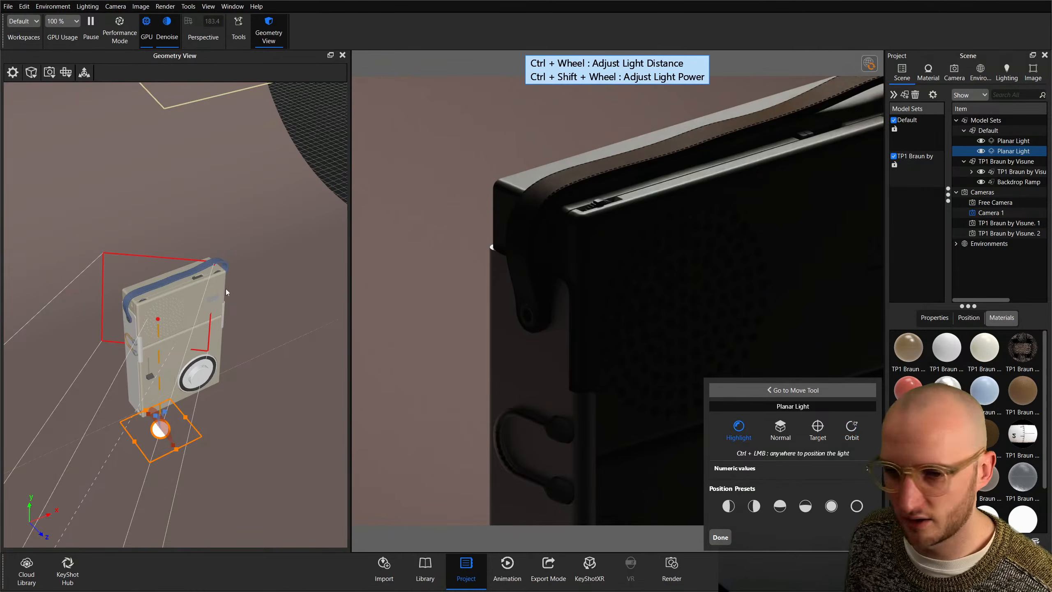
Target the second planar light on the radio's speaker grille and orbit it around to the side with the metal loop.
{"action": "left_click", "coordinate": [160, 317], "text": "ctrl"}
{"action": "left_click_drag", "start_coordinate": [228, 272], "coordinate": [277, 299]}
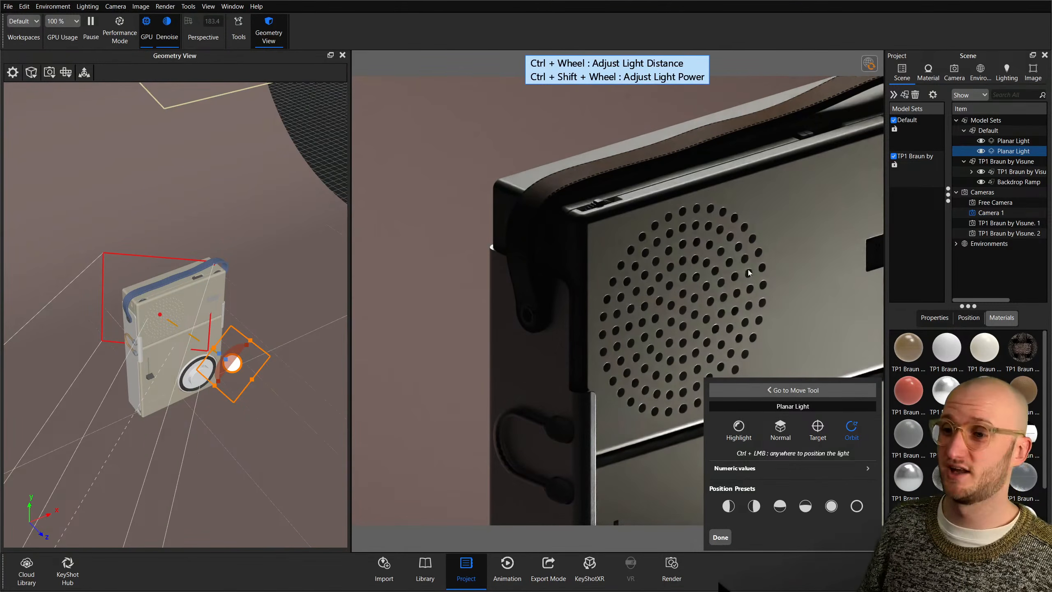
{"action": "scroll", "coordinate": [273, 387], "scroll_direction": "up", "scroll_amount": 2}
{"action": "left_click_drag", "start_coordinate": [248, 298], "coordinate": [139, 273]}
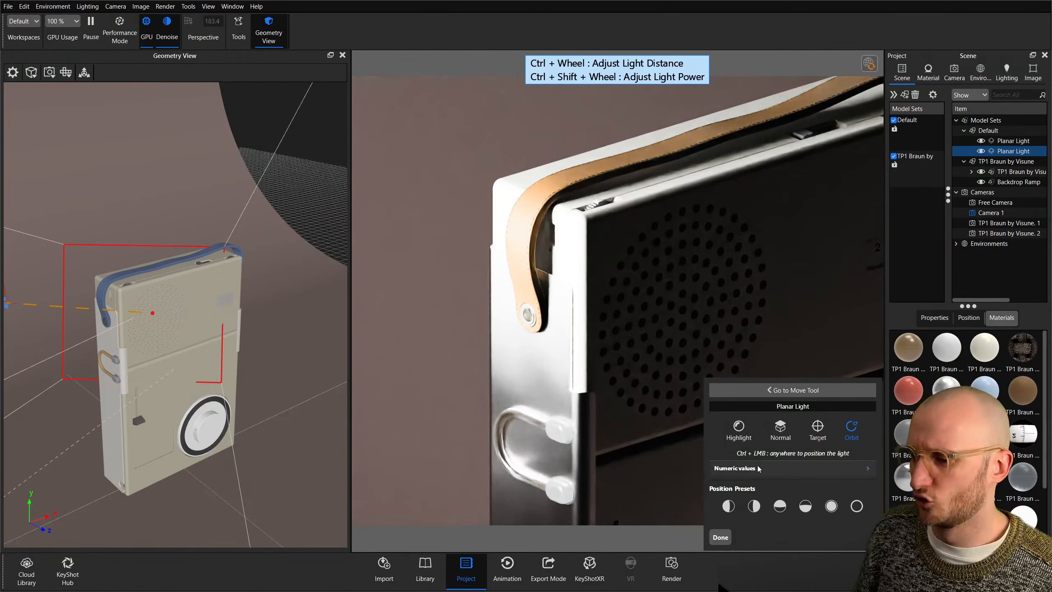
Try repositioning the second planar light by orbiting it, adjusting its distance, and aligning it to the normal of the radio's metal side.
{"action": "left_click_drag", "start_coordinate": [556, 251], "coordinate": [645, 184], "text": "ctrl"}
{"action": "scroll", "coordinate": [261, 346], "scroll_direction": "down", "scroll_amount": 3, "text": "ctrl"}
{"action": "scroll", "coordinate": [261, 346], "scroll_direction": "up", "scroll_amount": 6, "text": "ctrl"}
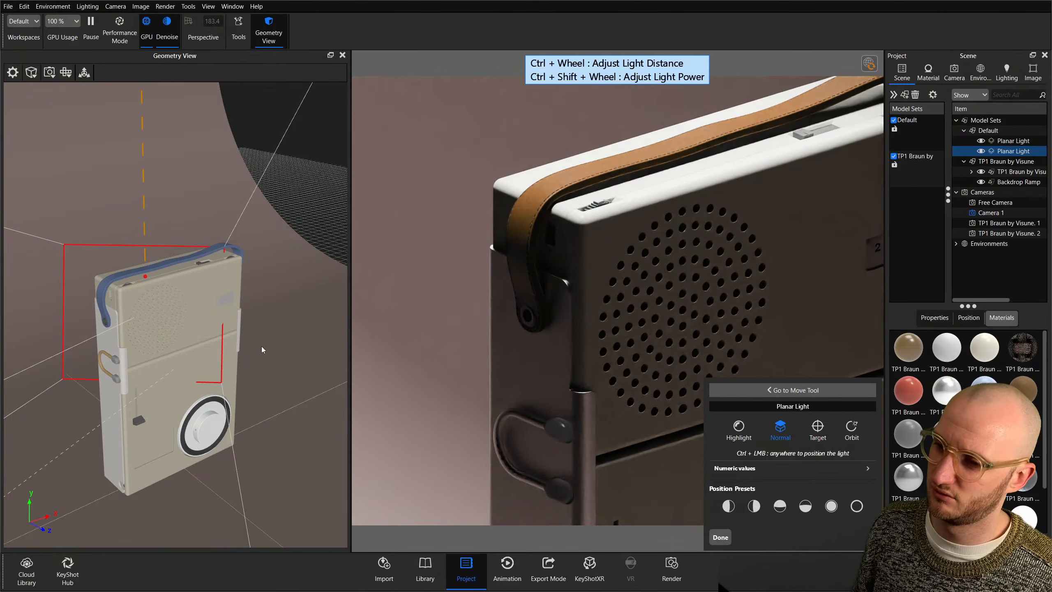
{"action": "left_click", "coordinate": [554, 353], "text": "ctrl"}
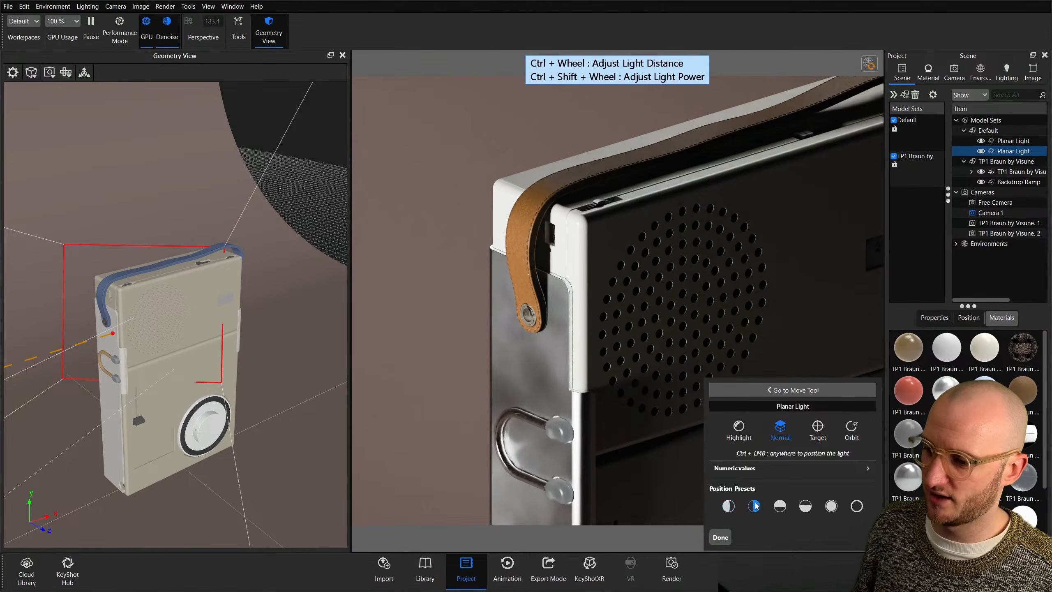
Try the light position presets on the second planar light and orbit it to shine from behind the radio's metal-loop side.
{"action": "left_click", "coordinate": [783, 509]}
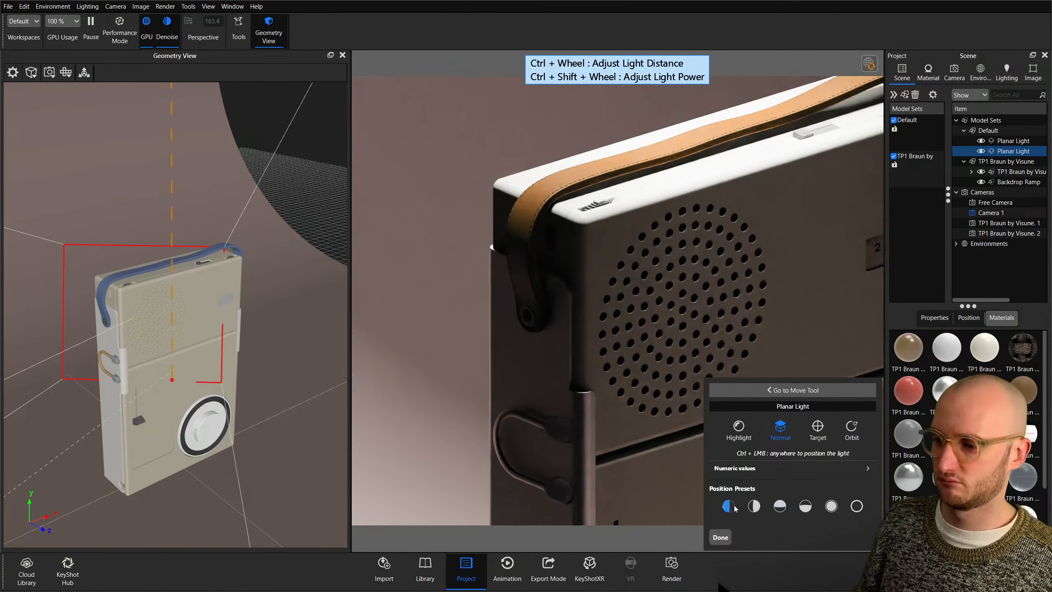
{"action": "left_click", "coordinate": [754, 506]}
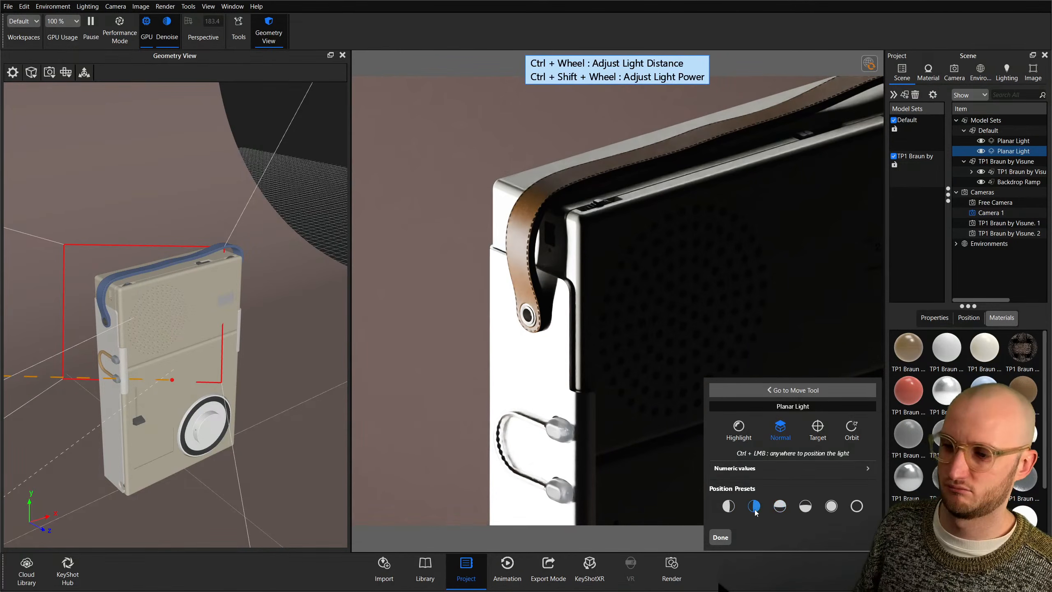
{"action": "left_click", "coordinate": [754, 507]}
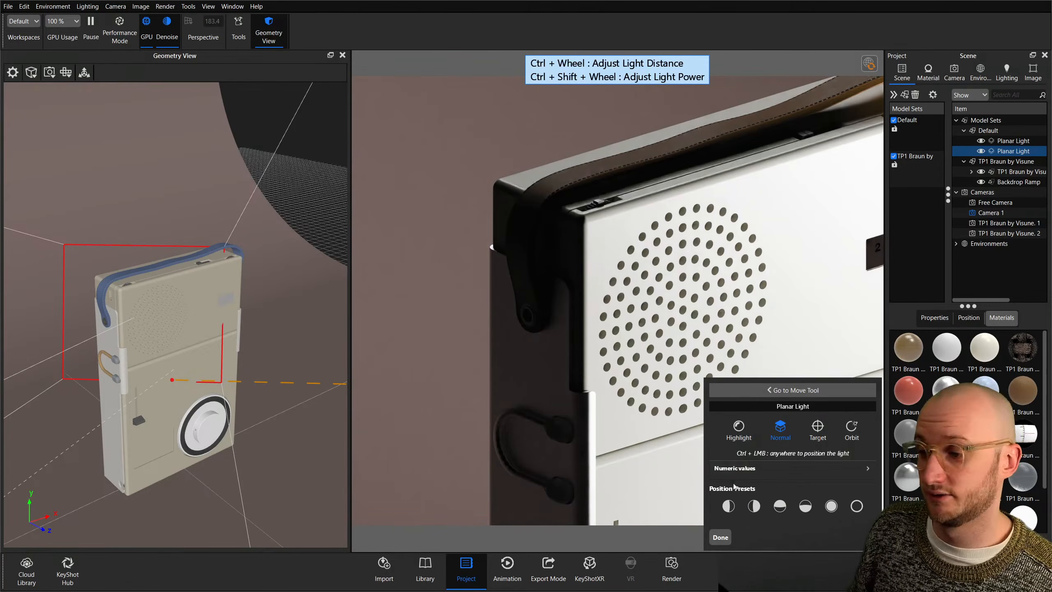
{"action": "left_click_drag", "start_coordinate": [720, 232], "coordinate": [712, 273], "text": "ctrl"}
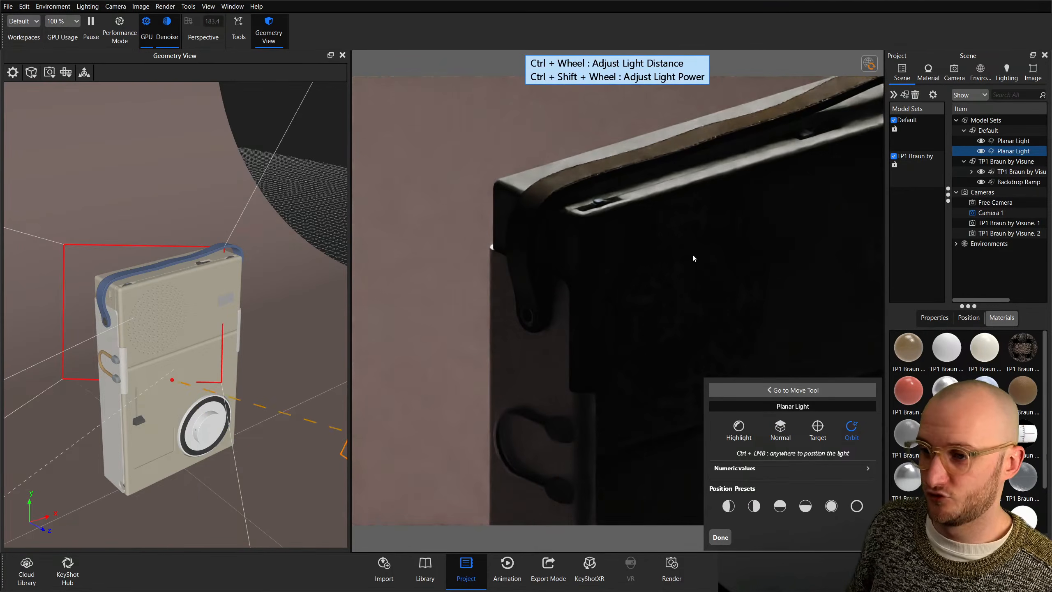
{"action": "left_click_drag", "start_coordinate": [251, 204], "coordinate": [217, 237], "text": "ctrl"}
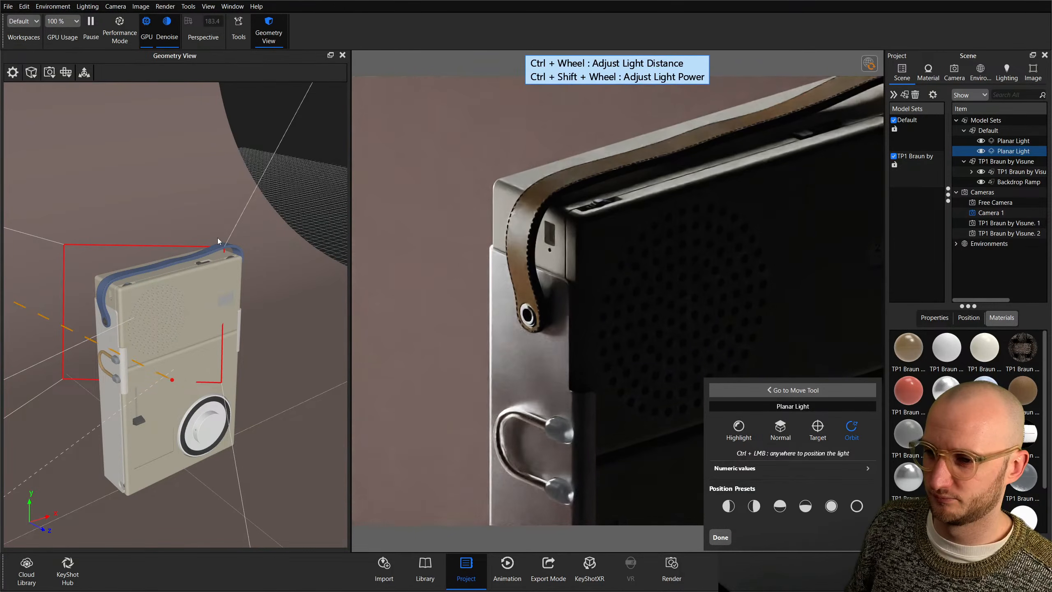
{"action": "left_click", "coordinate": [721, 537]}
Reopen light positioning for the second planar light and orbit it slightly around the radio to brighten the metal side.
{"action": "scroll", "coordinate": [265, 346], "scroll_direction": "down", "scroll_amount": 8}
{"action": "left_click_drag", "start_coordinate": [241, 292], "coordinate": [175, 313]}
{"action": "scroll", "coordinate": [201, 296], "scroll_direction": "up", "scroll_amount": 5}
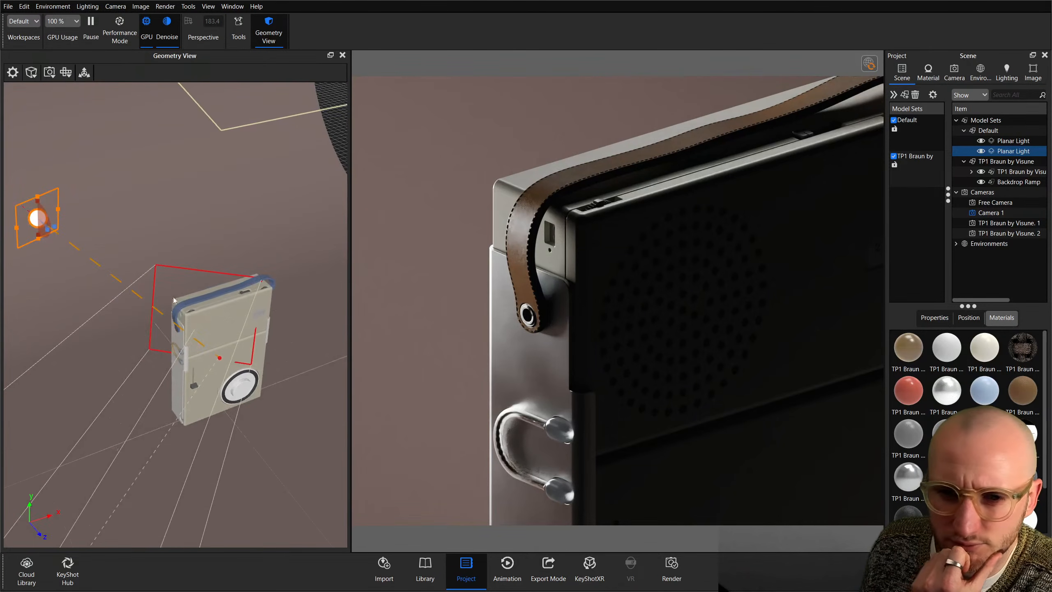
{"action": "left_click", "coordinate": [969, 317]}
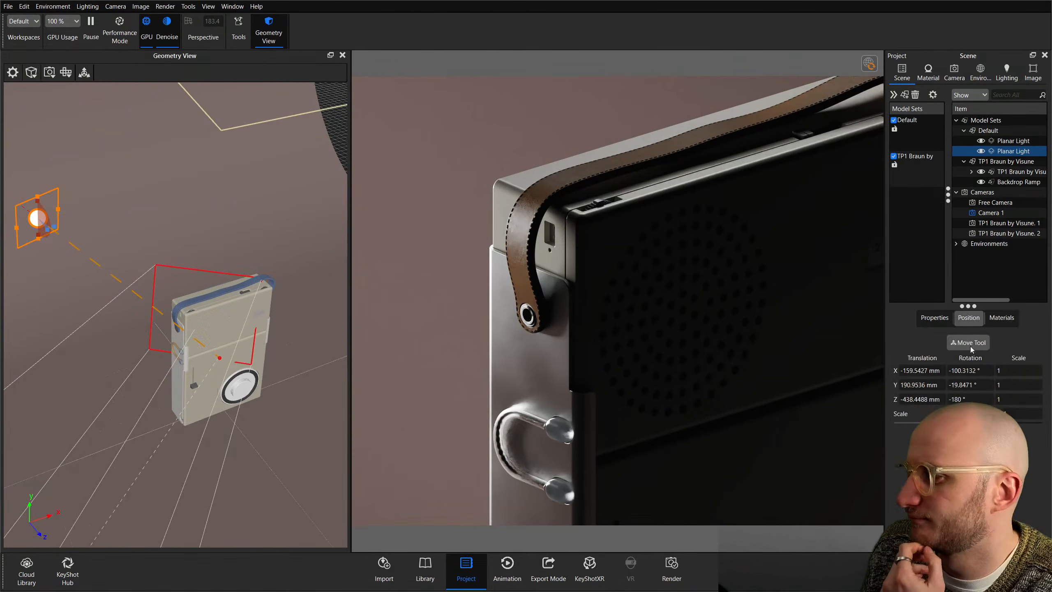
{"action": "left_click", "coordinate": [968, 342]}
{"action": "left_click", "coordinate": [315, 299]}
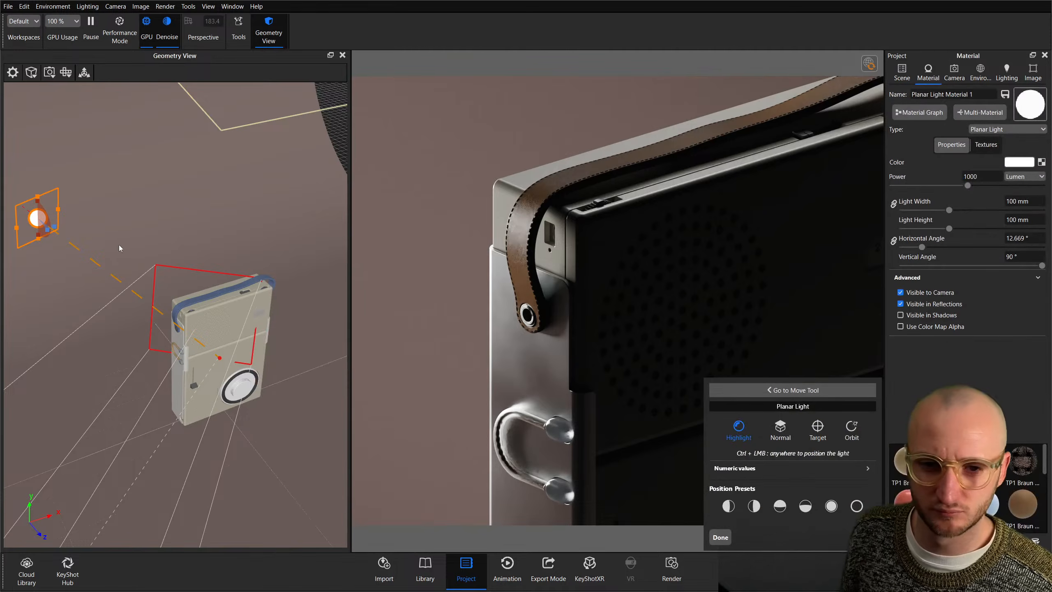
{"action": "left_click", "coordinate": [850, 431]}
{"action": "left_click_drag", "start_coordinate": [287, 266], "coordinate": [280, 264]}
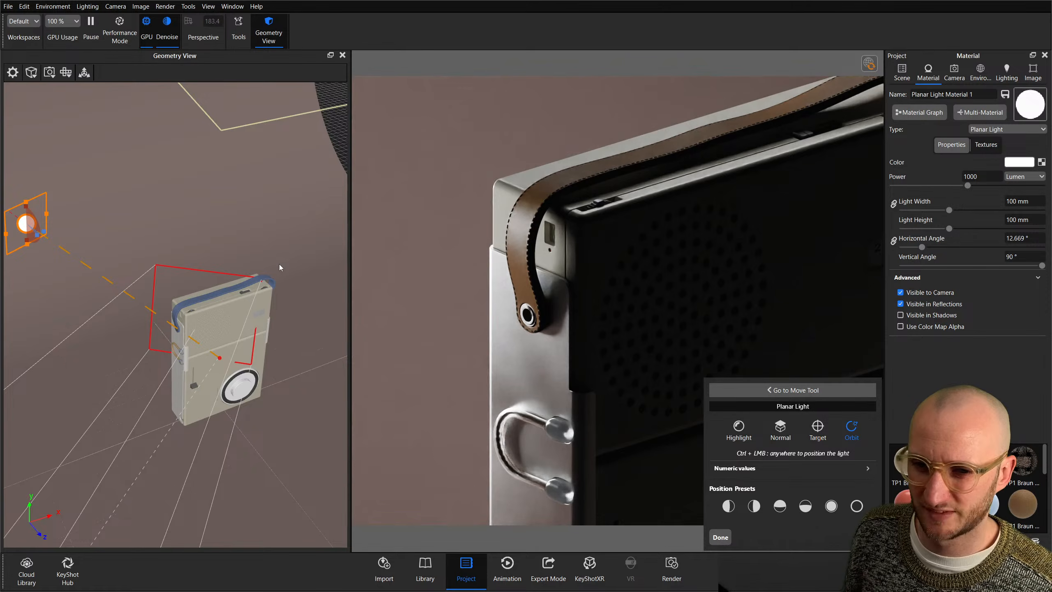
Restore and lock Camera 1's saved view, and orbit the second planar light slightly lower beside the radio.
{"action": "scroll", "coordinate": [617, 301], "scroll_direction": "up", "scroll_amount": 4}
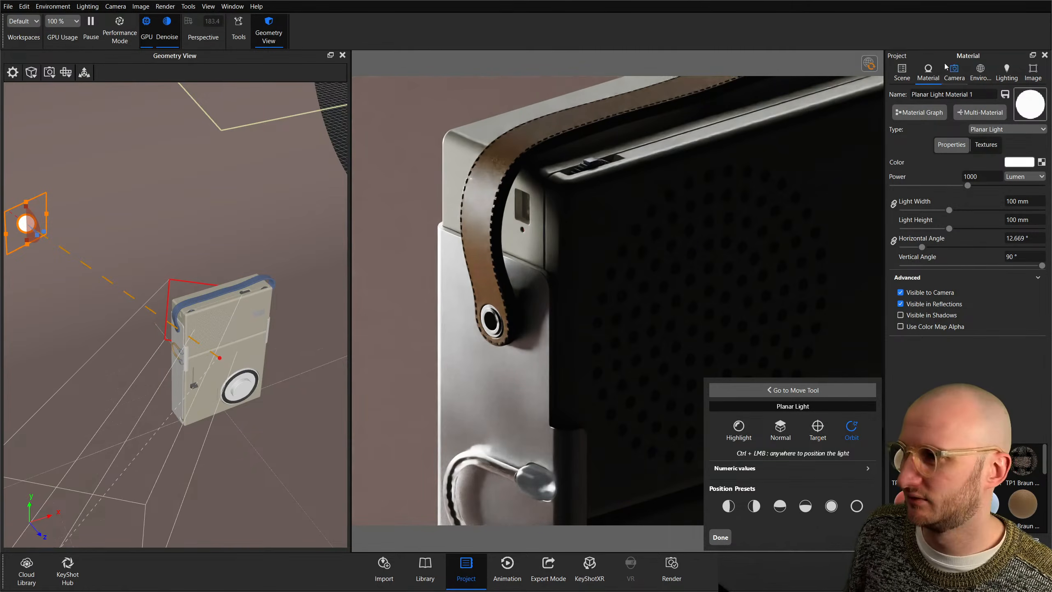
{"action": "left_click", "coordinate": [954, 73]}
{"action": "left_click", "coordinate": [947, 112]}
{"action": "left_click", "coordinate": [944, 104]}
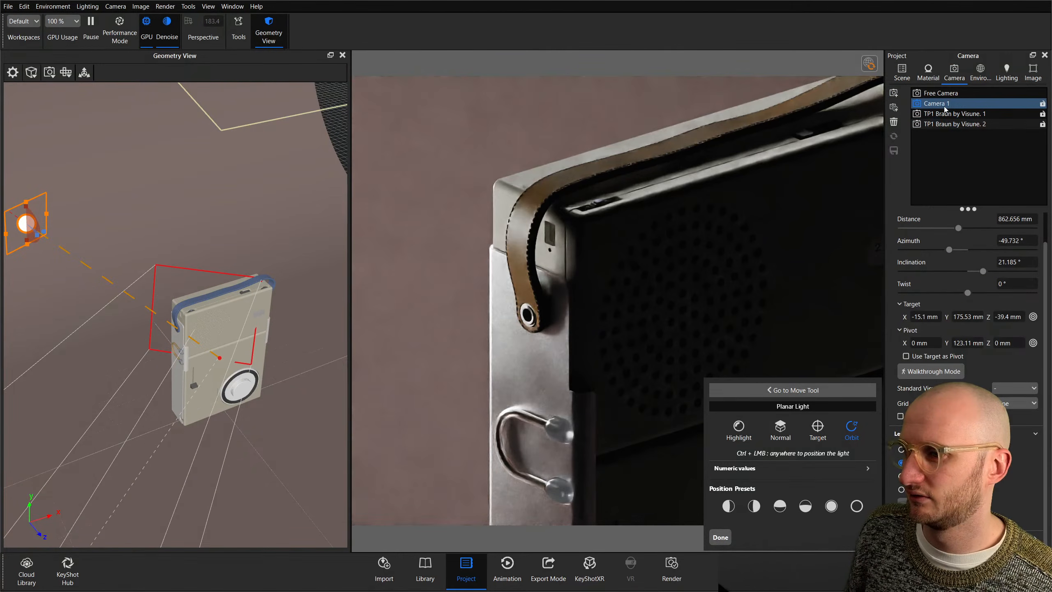
{"action": "mouse_move", "coordinate": [286, 217]}
{"action": "left_mouse_down", "text": "ctrl"}
{"action": "mouse_move", "coordinate": [265, 219]}
{"action": "mouse_move", "coordinate": [278, 215]}
{"action": "mouse_move", "coordinate": [275, 225]}
{"action": "left_mouse_up", "text": "ctrl"}
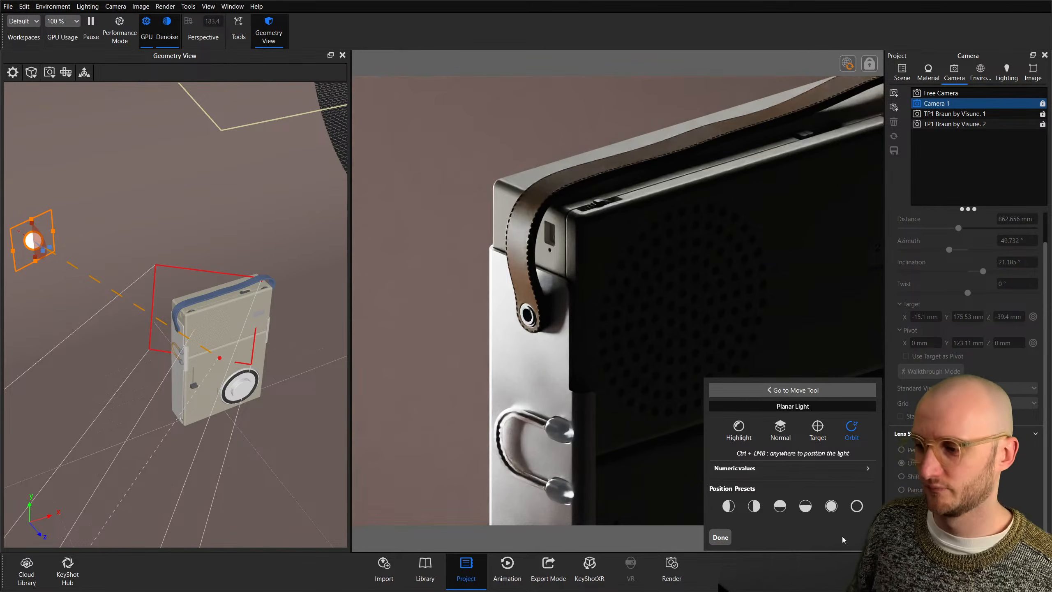
{"action": "left_click", "coordinate": [720, 537]}
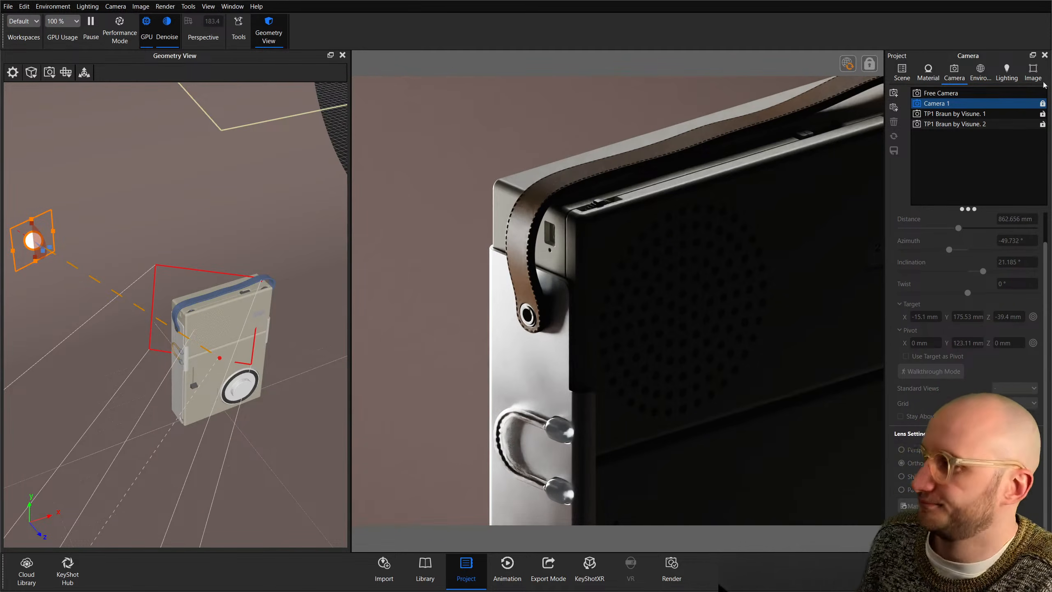
Enable Bloom on the image with a wider radius, a raised threshold and an intensity of 0.136.
{"action": "left_click", "coordinate": [1033, 72]}
{"action": "left_click", "coordinate": [898, 376]}
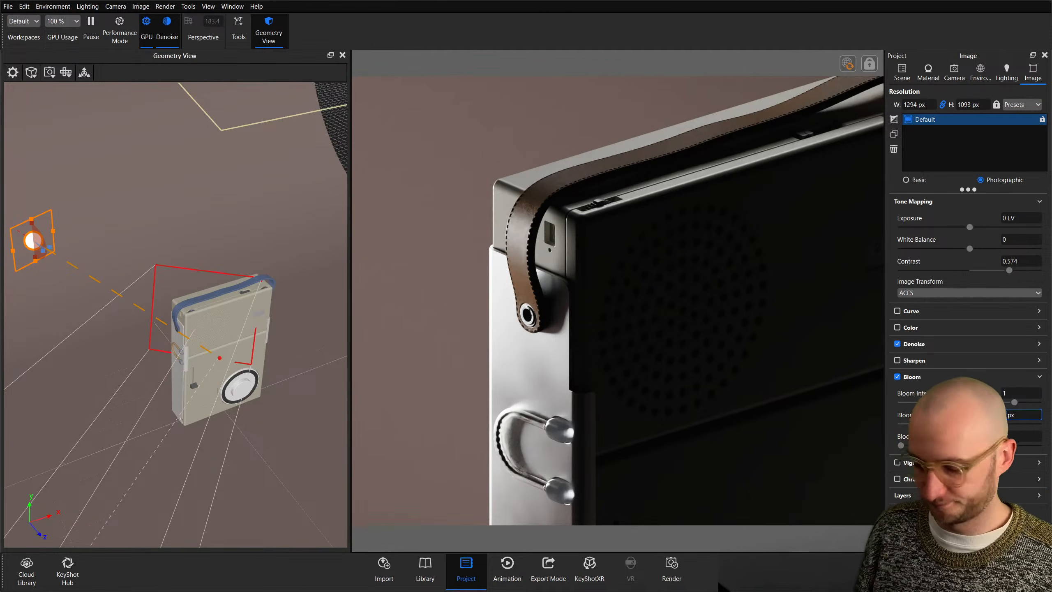
{"action": "type", "text": "00"}
{"action": "key", "text": "Return"}
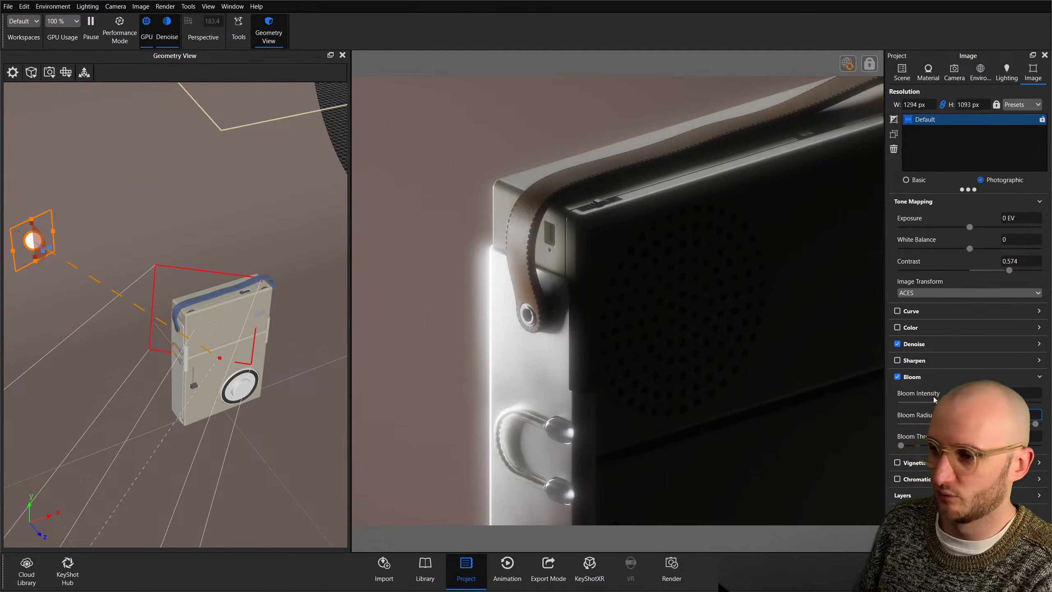
{"action": "left_click_drag", "start_coordinate": [901, 446], "coordinate": [963, 445]}
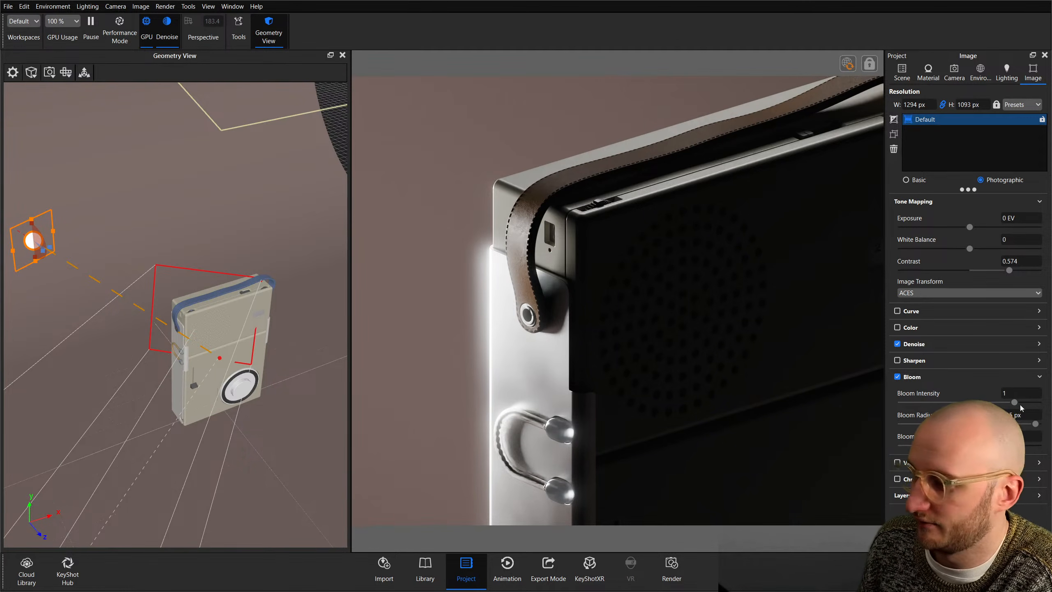
{"action": "left_click_drag", "start_coordinate": [998, 402], "coordinate": [922, 403]}
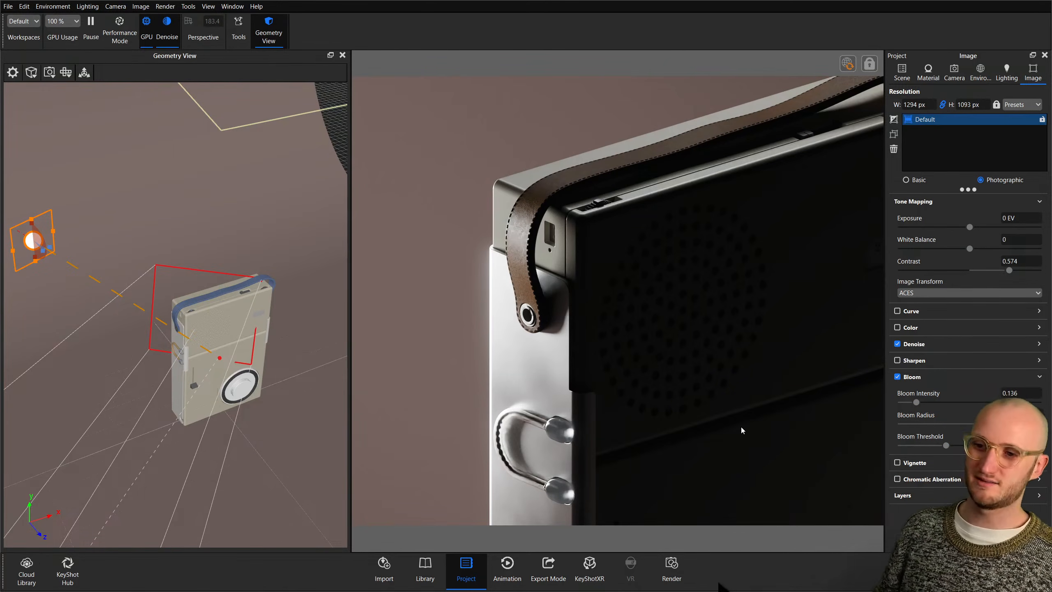
Recolour the backdrop ramp to RGB 171, 169, 160 by sampling the radio's casing near the strap.
{"action": "double_click", "coordinate": [458, 302]}
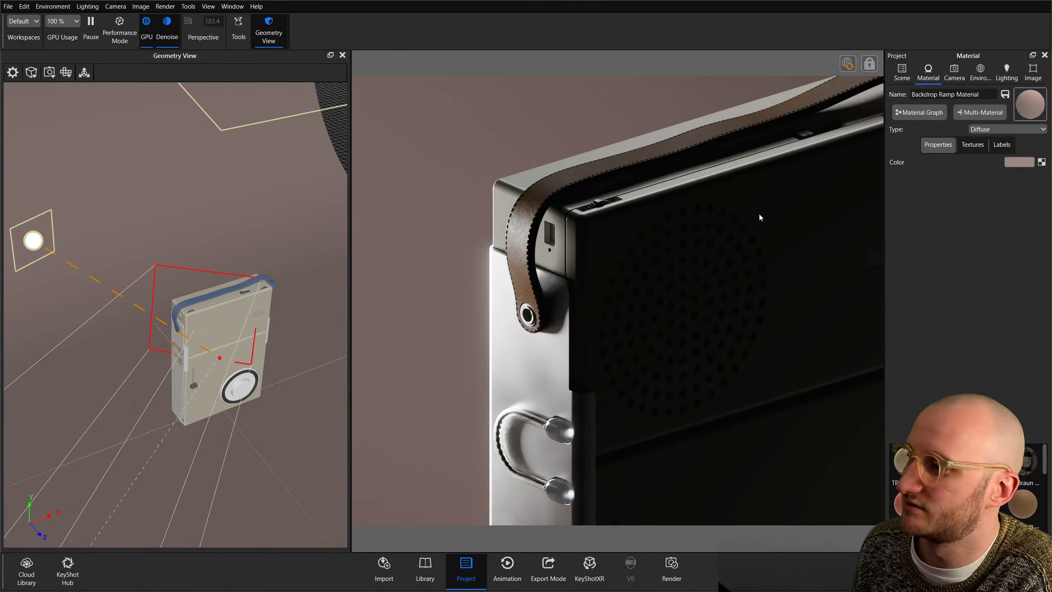
{"action": "left_click", "coordinate": [1013, 164]}
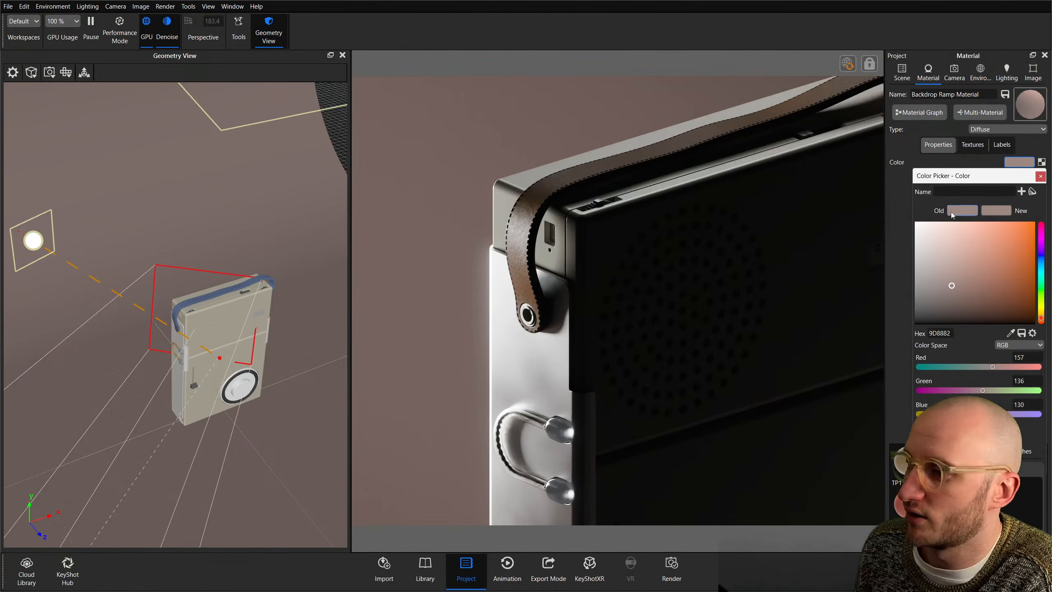
{"action": "left_click", "coordinate": [1011, 333]}
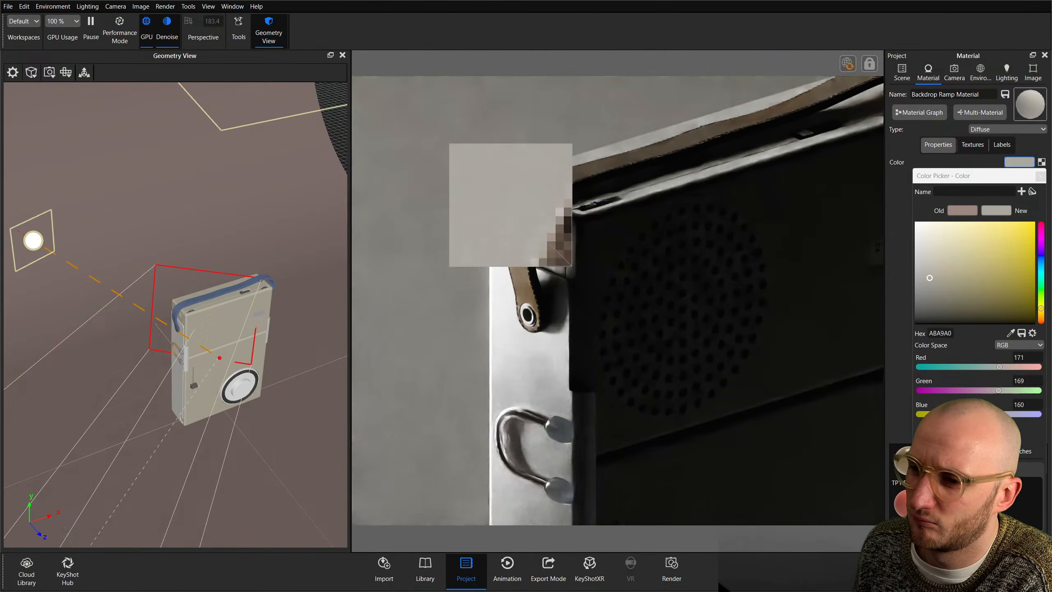
{"action": "left_click", "coordinate": [489, 205]}
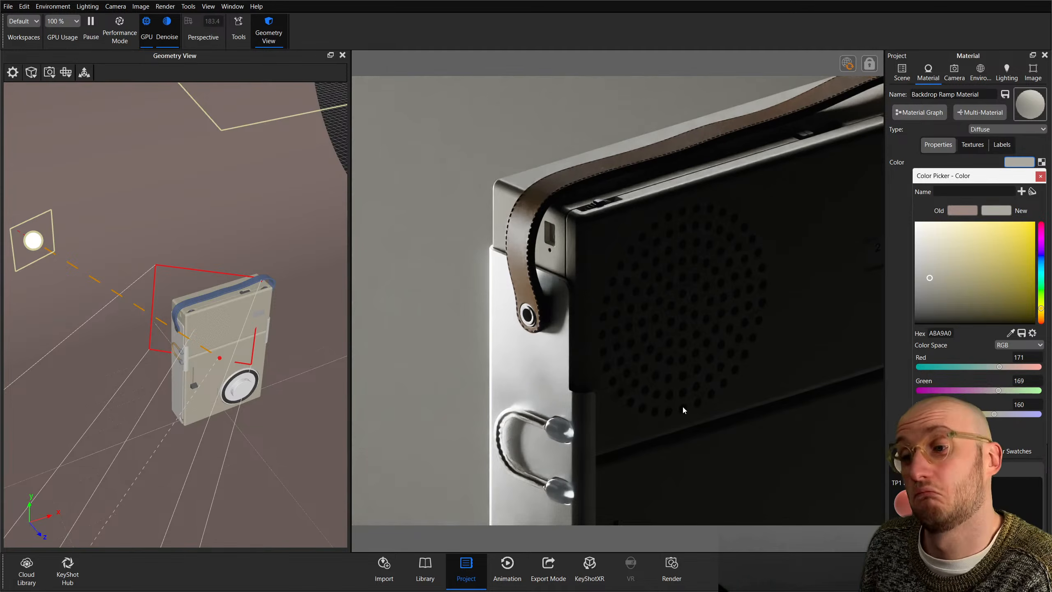
{"action": "left_click", "coordinate": [681, 355]}
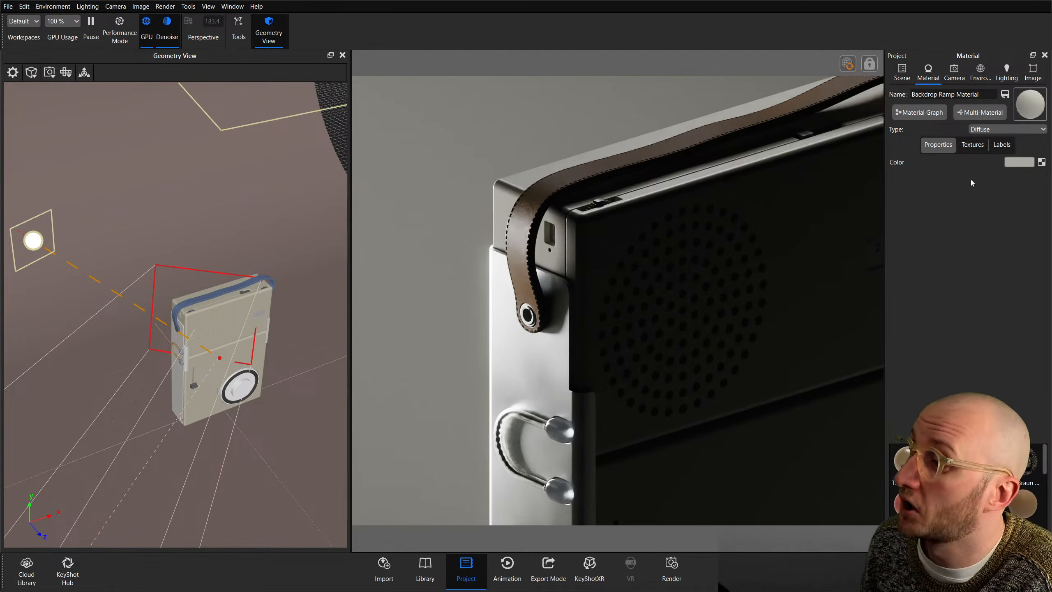
Add a third planar light positioned relative to the TP1 Braun model, and place its highlight on the radio's front face.
{"action": "left_click", "coordinate": [903, 71]}
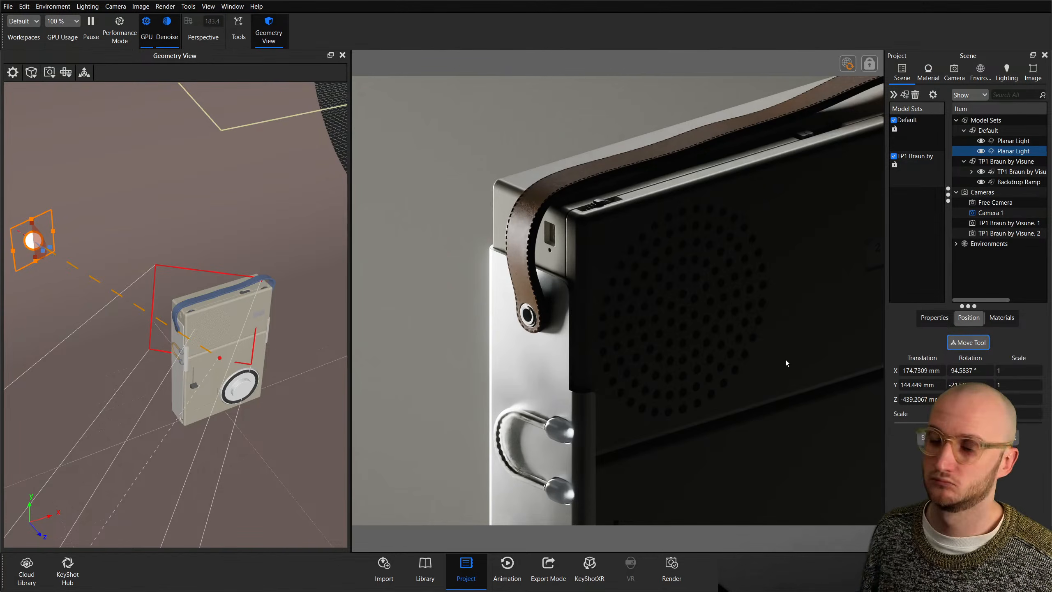
{"action": "key", "text": "ctrl+l"}
{"action": "left_click", "coordinate": [504, 333]}
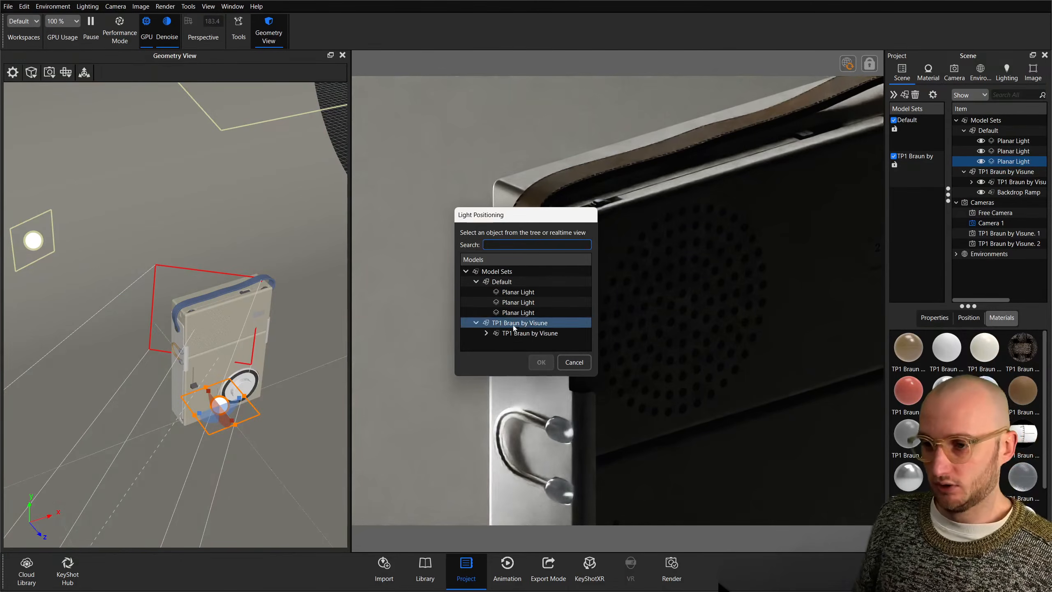
{"action": "left_click", "coordinate": [541, 361]}
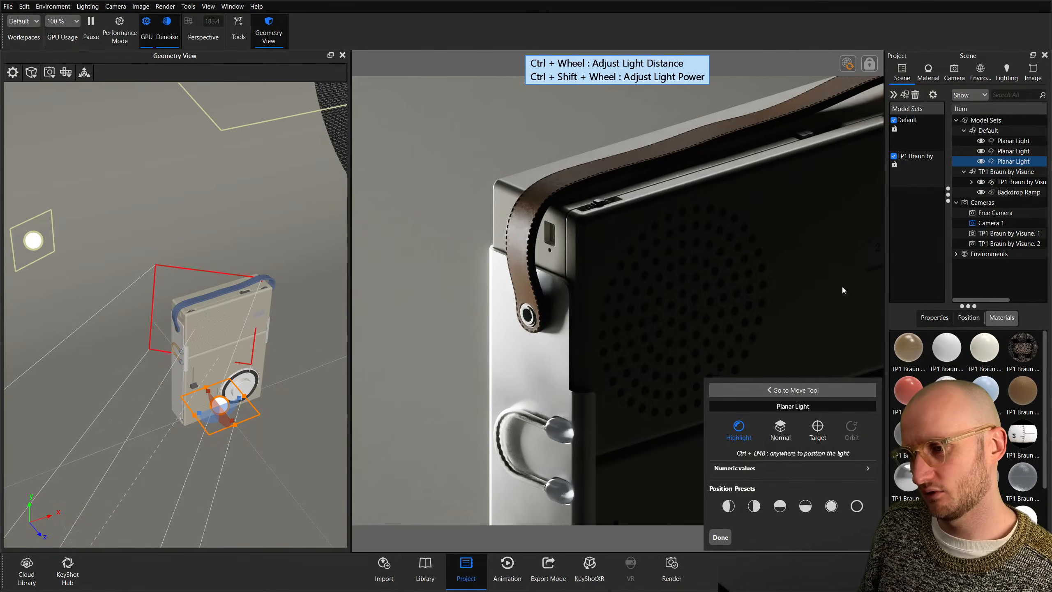
{"action": "left_click", "coordinate": [764, 309]}
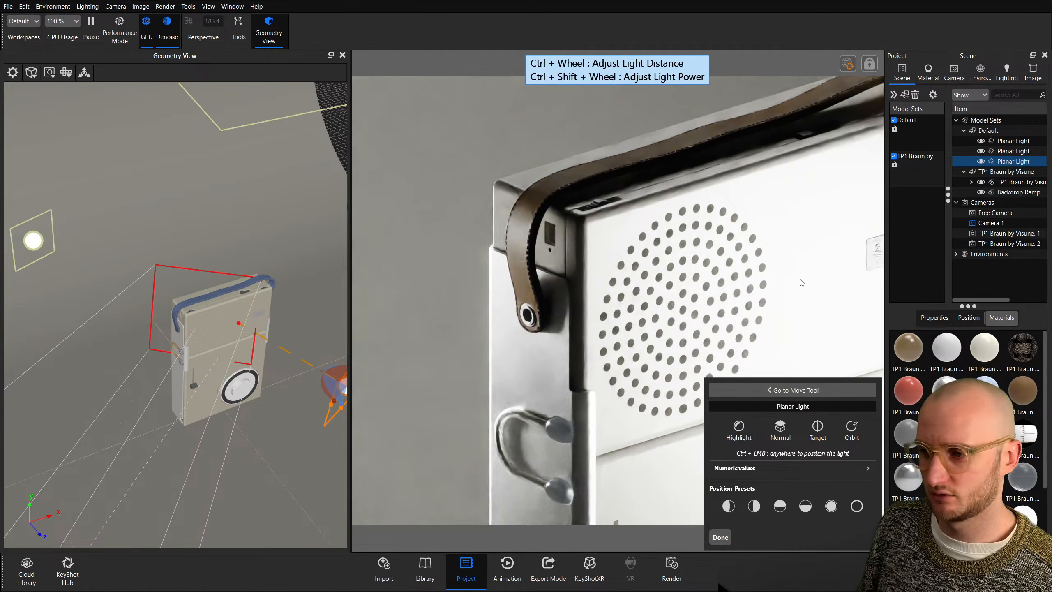
Orbit the third planar light upward around the radio to soften the lighting on the front panel, and finish positioning it.
{"action": "left_click", "coordinate": [870, 134]}
{"action": "left_click", "coordinate": [782, 428]}
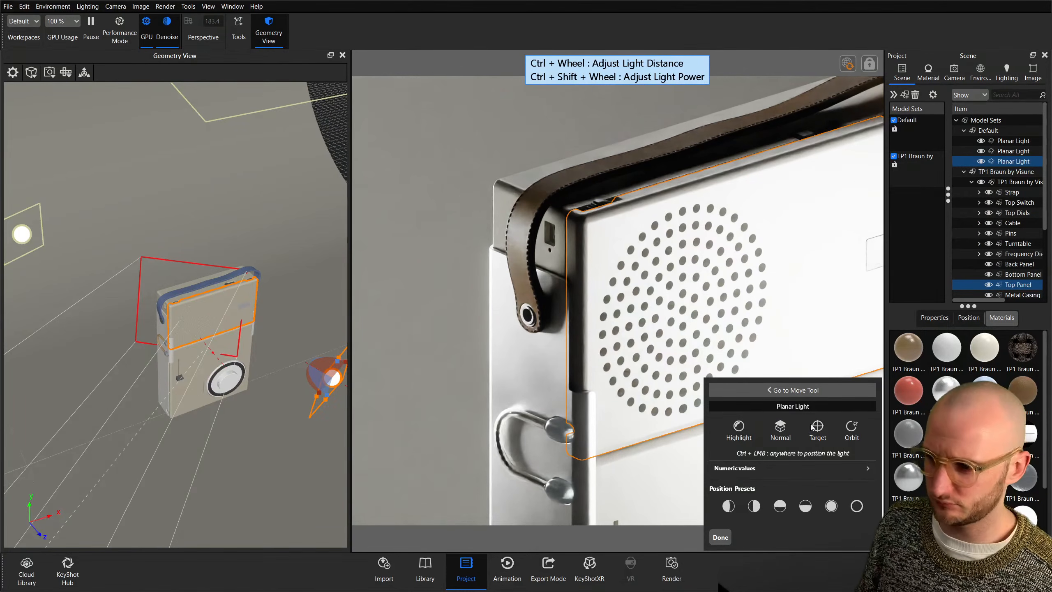
{"action": "left_click_drag", "start_coordinate": [301, 323], "coordinate": [1, 431], "text": "ctrl"}
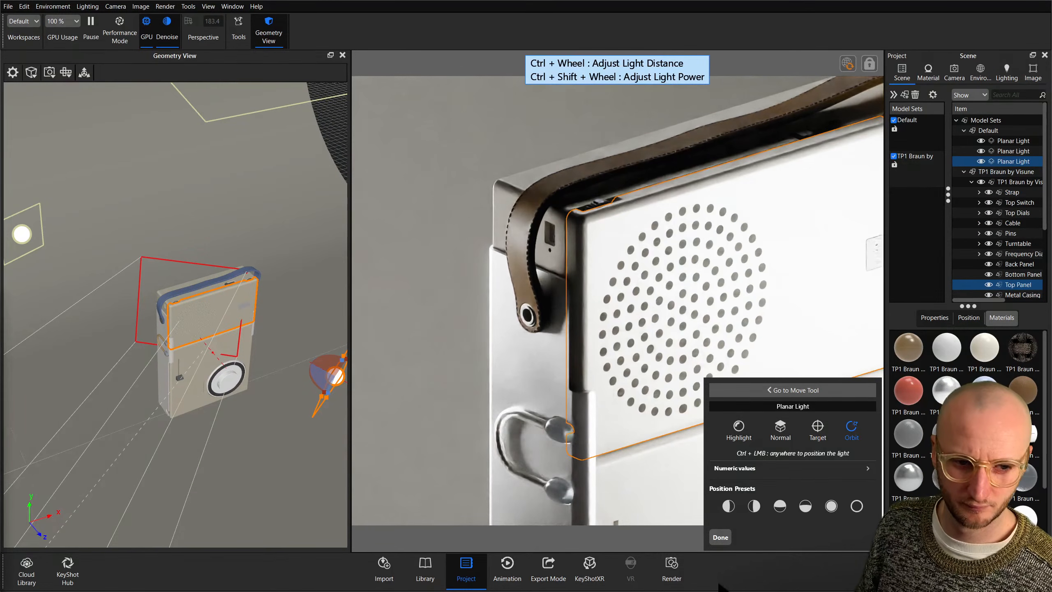
{"action": "left_click_drag", "start_coordinate": [313, 324], "coordinate": [283, 316], "text": "ctrl"}
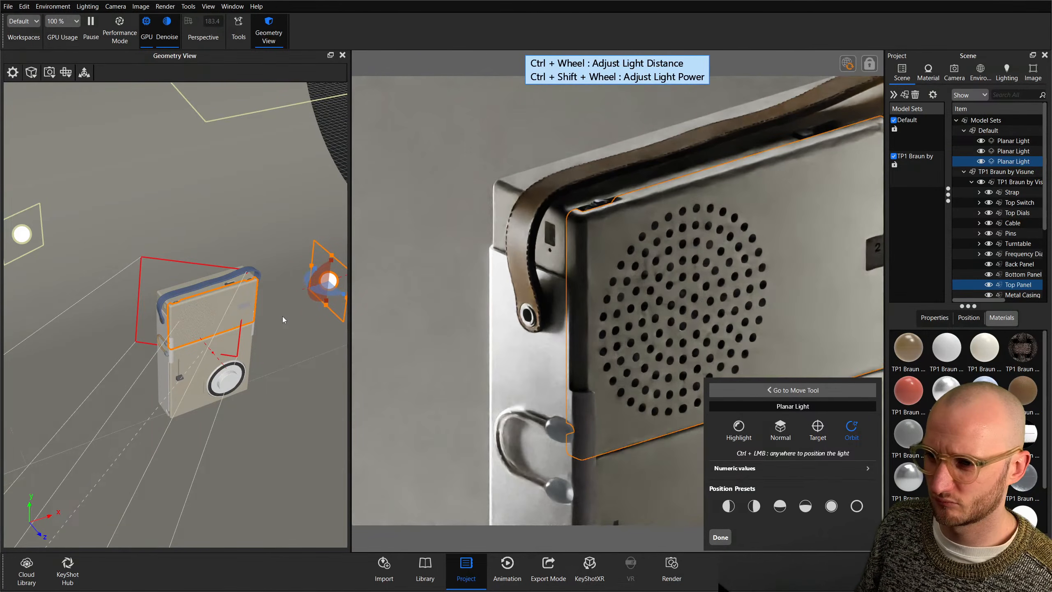
{"action": "left_click", "coordinate": [720, 538]}
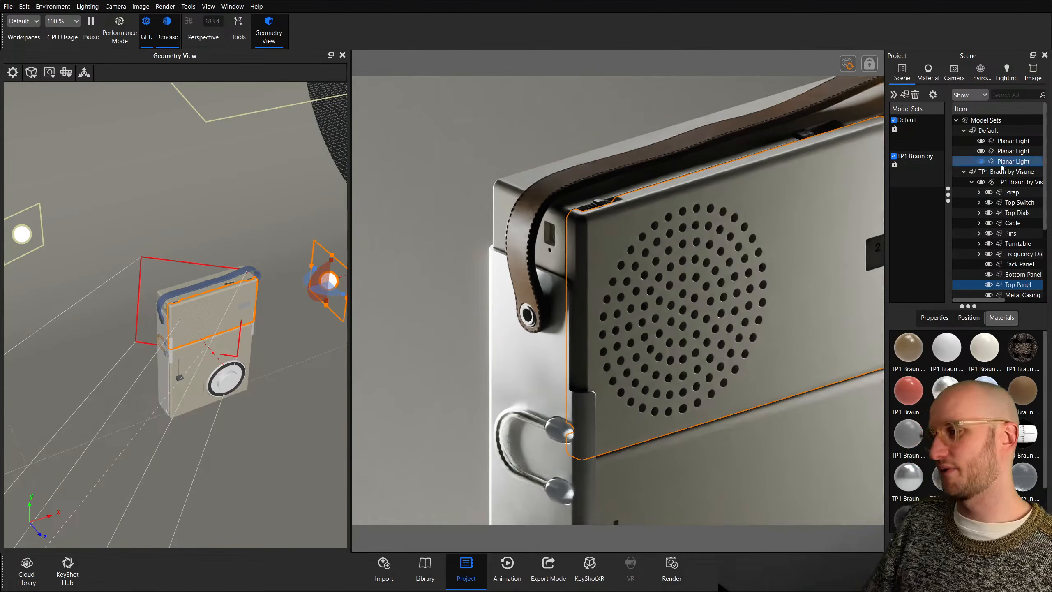
Inspect the Top Panel's material properties, collapse the radio's model group in the scene and clear the selection.
{"action": "left_click", "coordinate": [1027, 285]}
{"action": "left_click", "coordinate": [928, 72]}
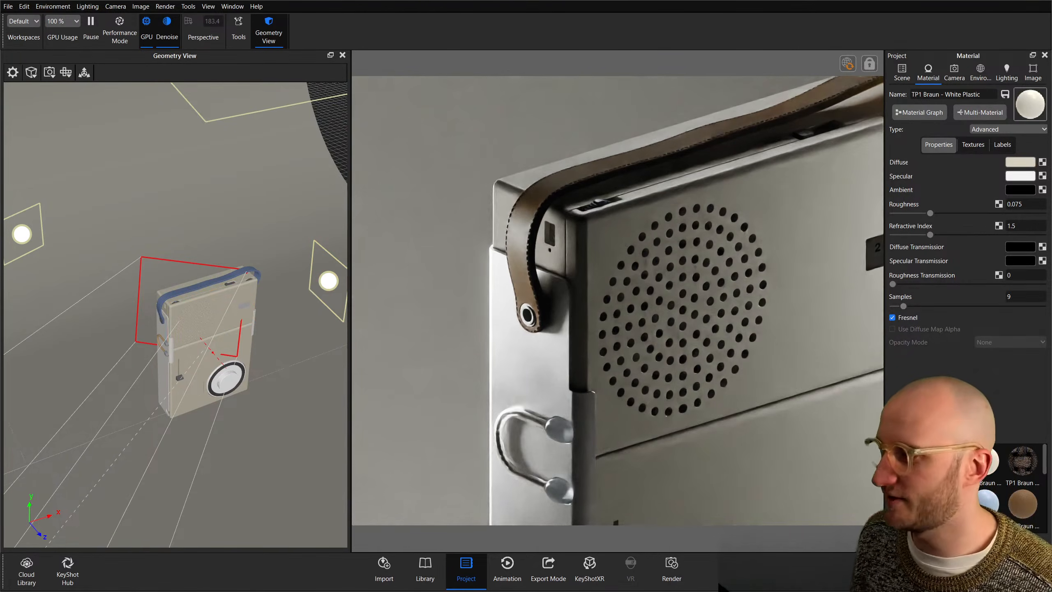
{"action": "left_click", "coordinate": [904, 72]}
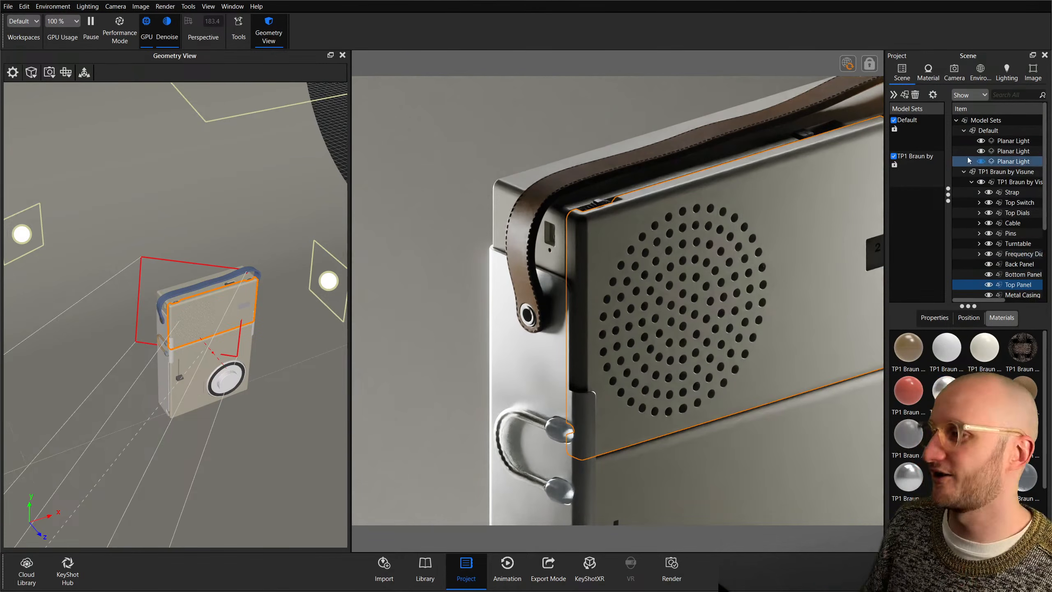
{"action": "left_click", "coordinate": [971, 182]}
{"action": "left_click", "coordinate": [994, 267]}
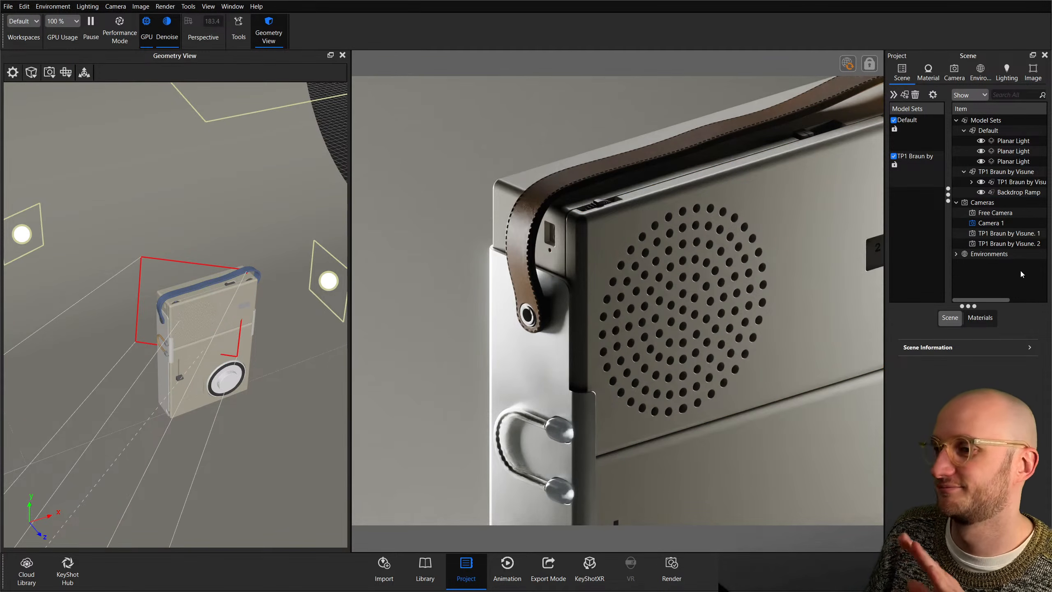
{"action": "left_click", "coordinate": [1016, 193]}
{"action": "left_click", "coordinate": [1007, 269]}
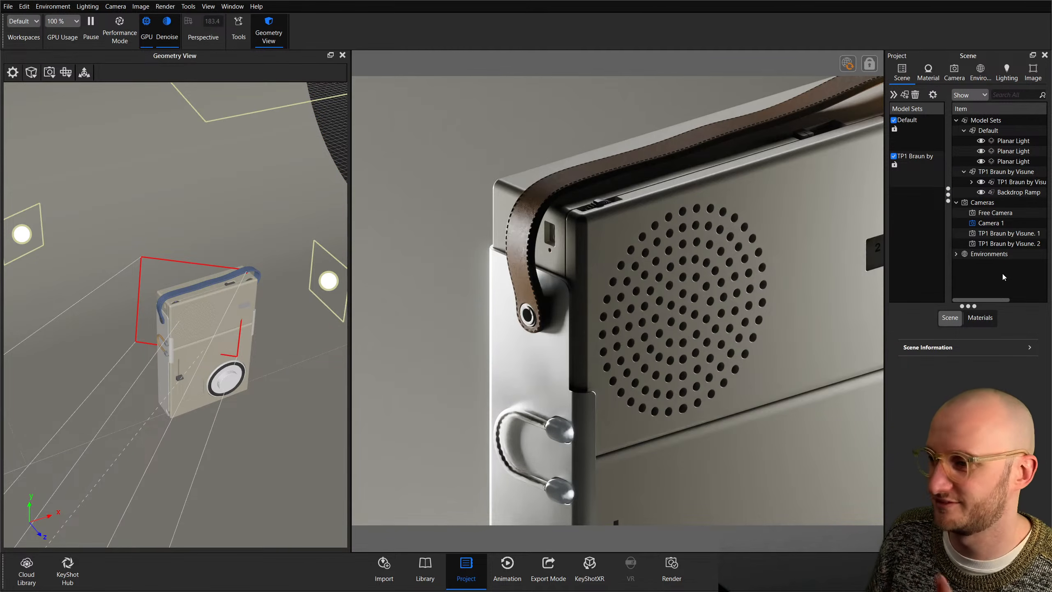
{"action": "left_click", "coordinate": [1002, 214]}
{"action": "left_click", "coordinate": [1015, 192]}
{"action": "left_click", "coordinate": [1001, 260]}
{"action": "left_click", "coordinate": [1011, 194]}
{"action": "left_click", "coordinate": [1014, 163]}
{"action": "left_click", "coordinate": [1014, 194]}
Apply a Color Gradient texture to the colour of the third planar light's material.
{"action": "double_click", "coordinate": [1013, 164]}
{"action": "left_click", "coordinate": [1013, 166]}
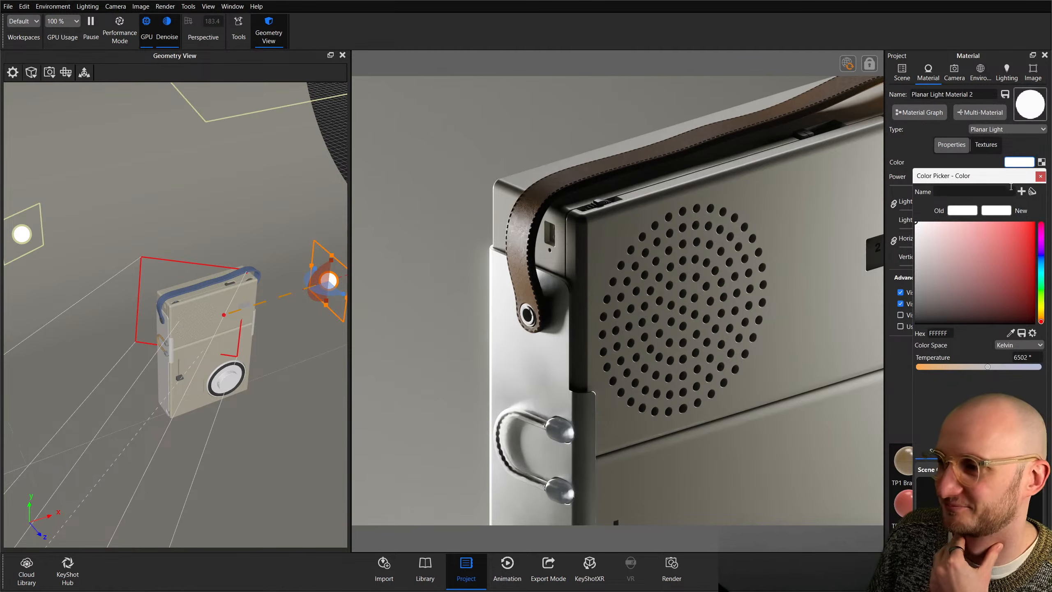
{"action": "left_click", "coordinate": [1040, 177]}
{"action": "left_click", "coordinate": [986, 145]}
{"action": "right_click", "coordinate": [990, 190]}
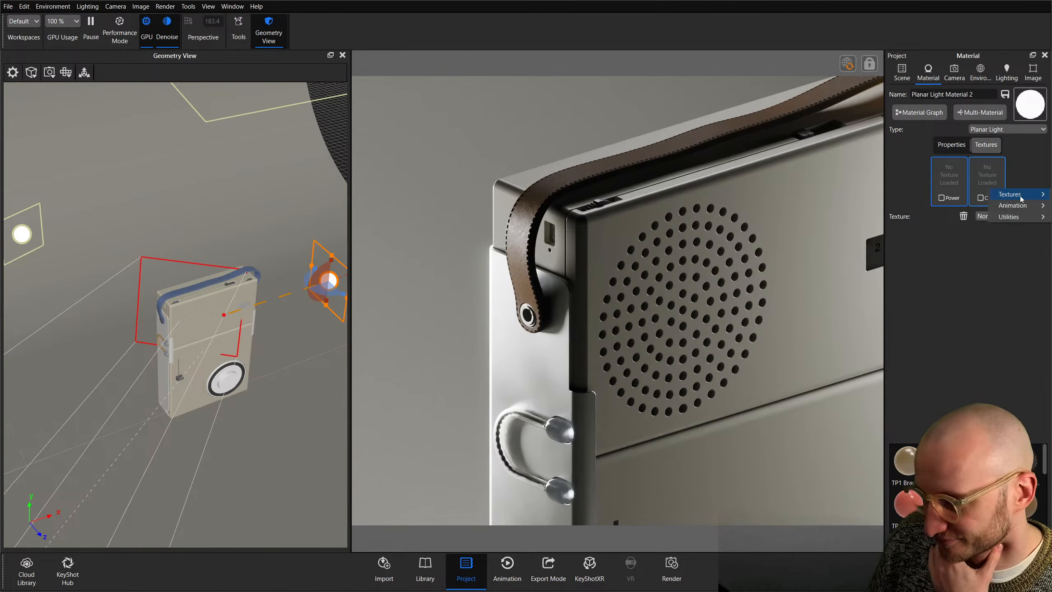
{"action": "mouse_move", "coordinate": [1021, 198]}
{"action": "left_click", "coordinate": [1039, 260]}
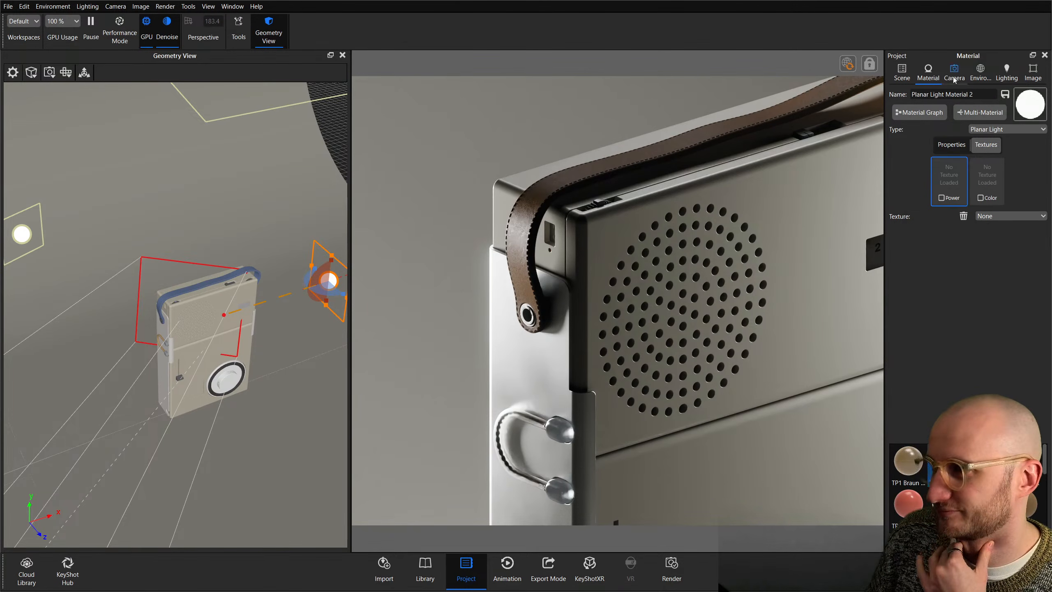
{"action": "mouse_move", "coordinate": [1006, 195]}
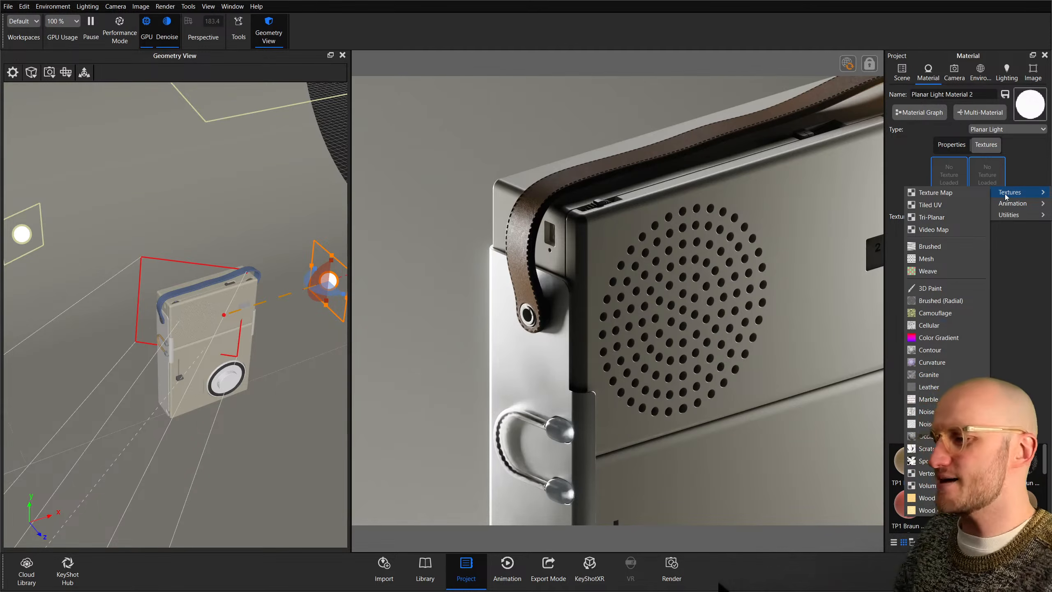
{"action": "left_click", "coordinate": [939, 338]}
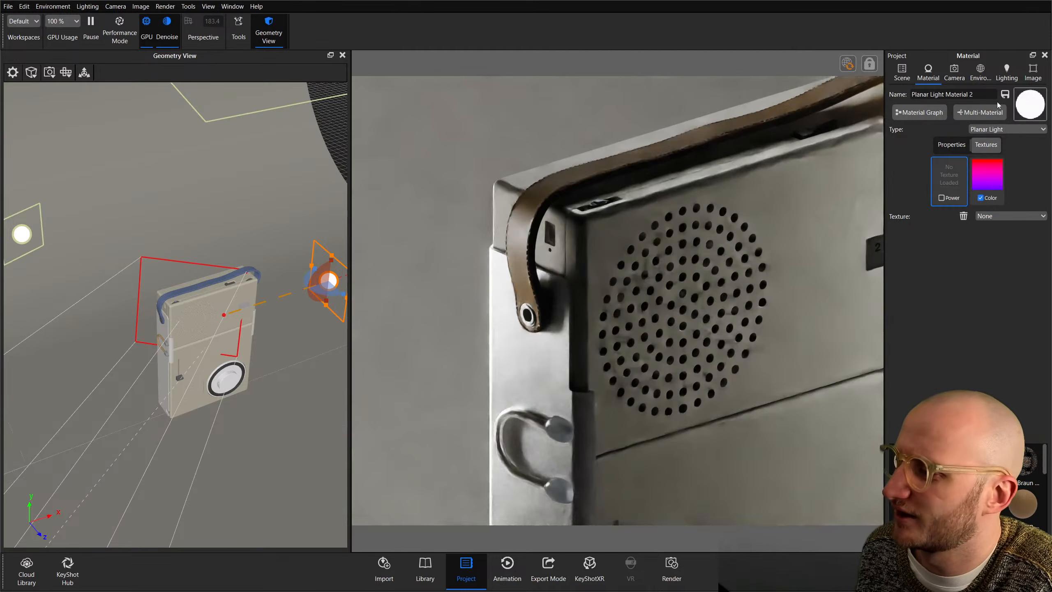
Switch to the Free Camera and frame the whole radio together with the third planar light.
{"action": "left_click", "coordinate": [955, 78]}
{"action": "left_click", "coordinate": [940, 95]}
{"action": "scroll", "coordinate": [677, 303], "scroll_direction": "down", "scroll_amount": 8}
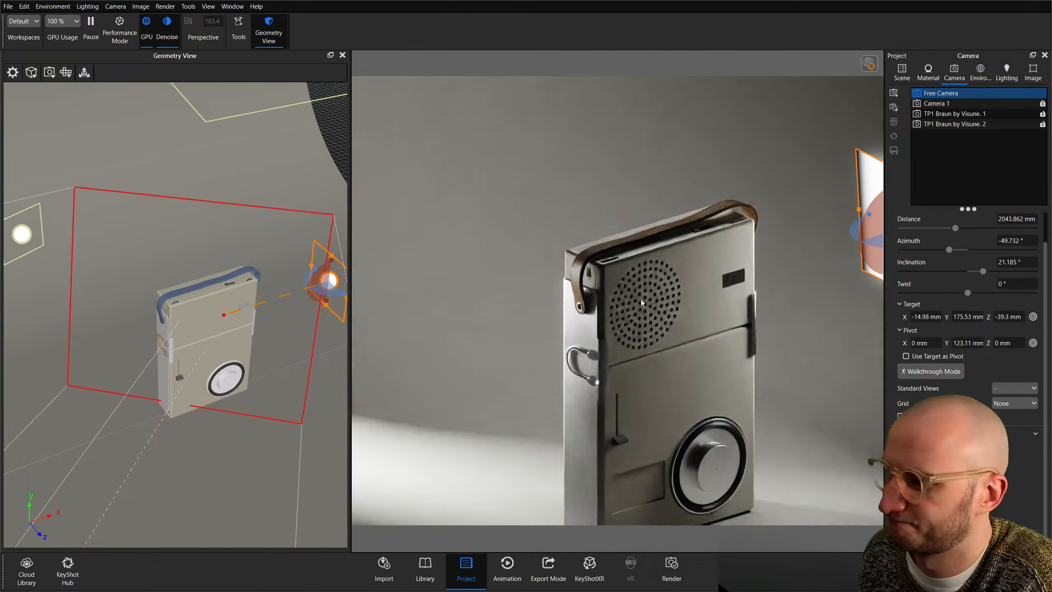
{"action": "scroll", "coordinate": [678, 305], "scroll_direction": "down", "scroll_amount": 5}
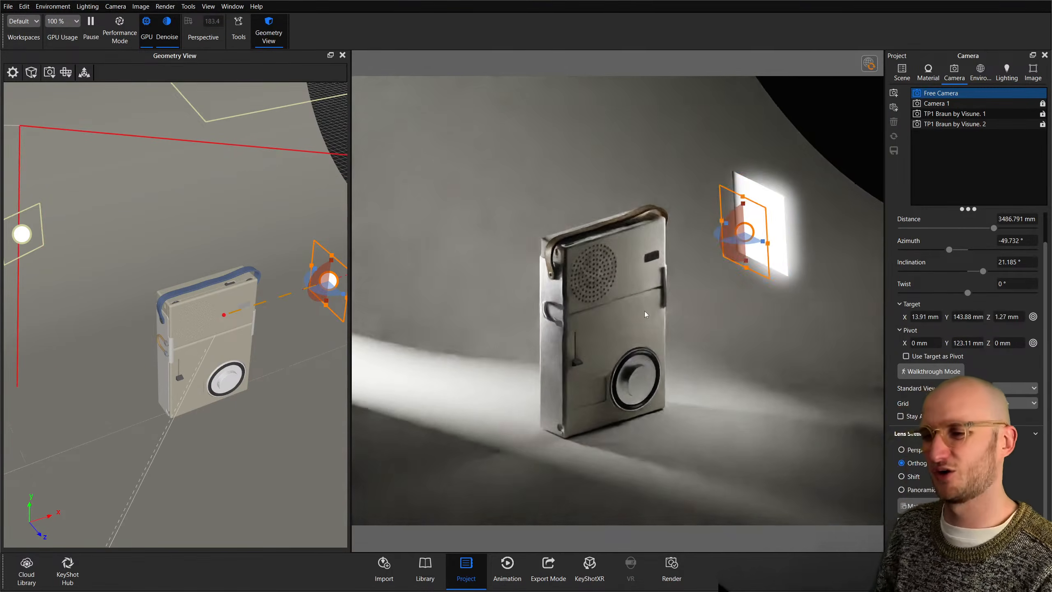
{"action": "scroll", "coordinate": [687, 246], "scroll_direction": "up", "scroll_amount": 3}
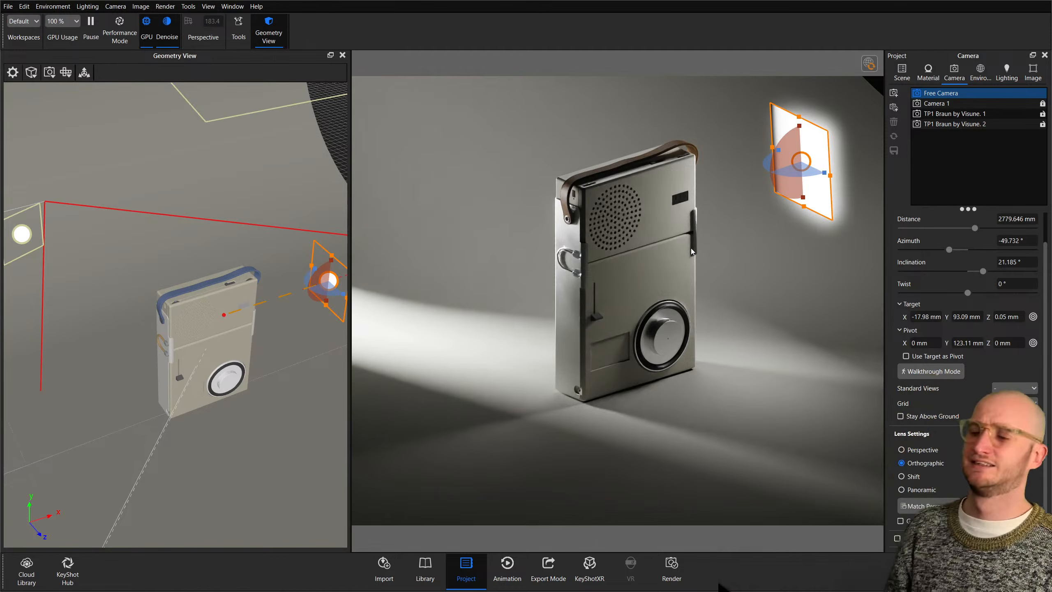
{"action": "scroll", "coordinate": [690, 248], "scroll_direction": "up", "scroll_amount": 2}
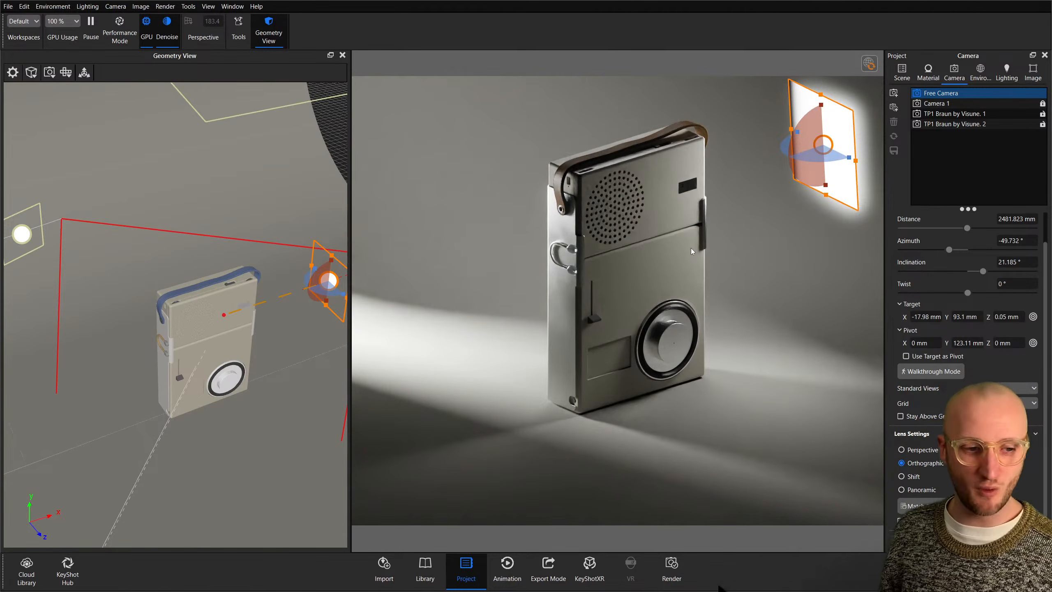
{"action": "scroll", "coordinate": [675, 291], "scroll_direction": "up", "scroll_amount": 2}
{"action": "scroll", "coordinate": [677, 291], "scroll_direction": "down", "scroll_amount": 2}
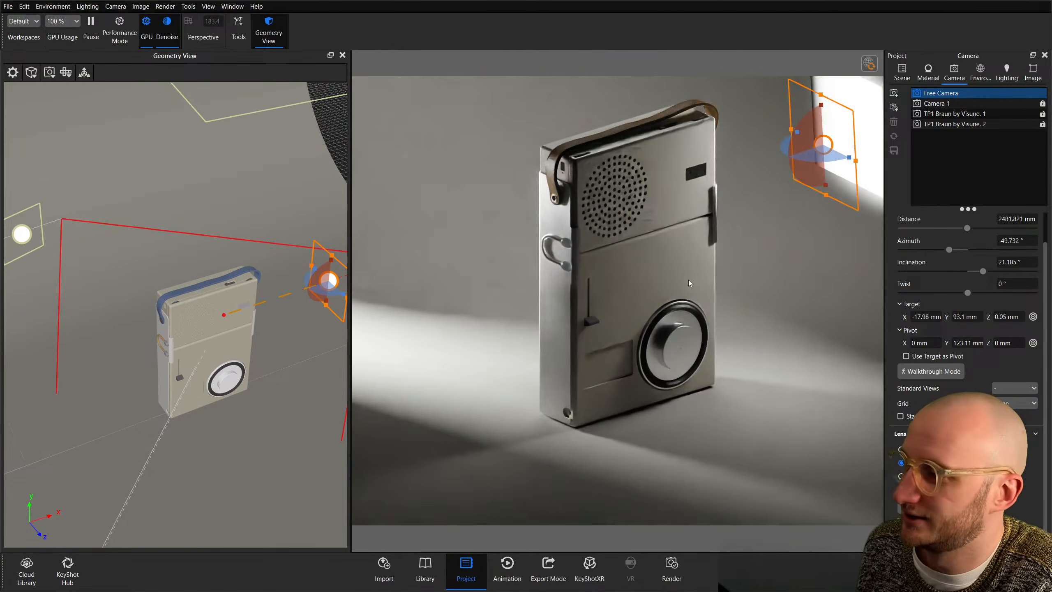
{"action": "middle_click_drag", "start_coordinate": [832, 154], "coordinate": [825, 179]}
Narrow the third planar light's horizontal beam angle to about 27.5° and check its material properties.
{"action": "left_click_drag", "start_coordinate": [821, 197], "coordinate": [769, 215]}
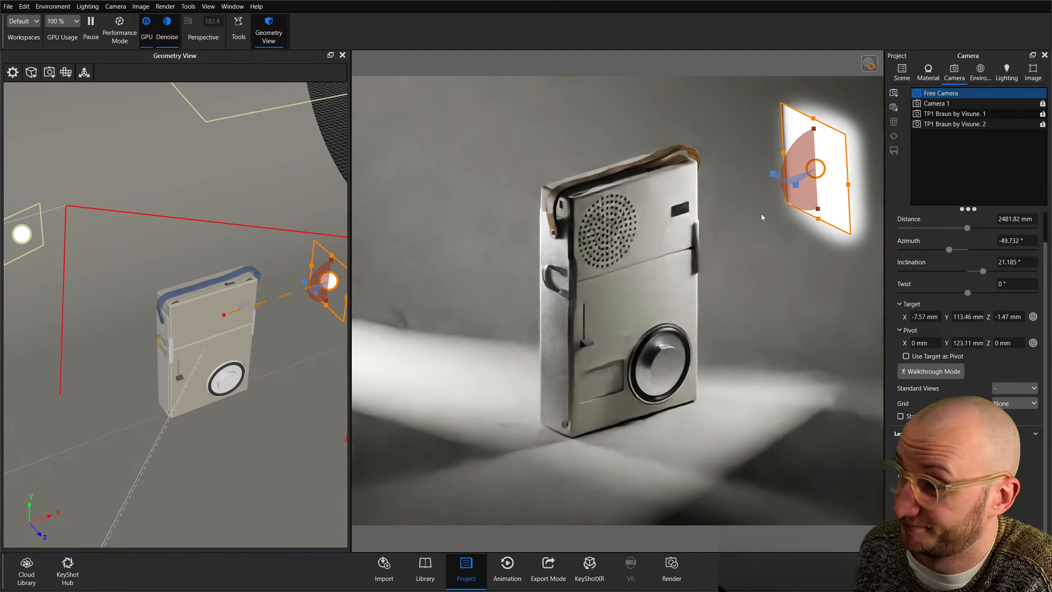
{"action": "left_click", "coordinate": [901, 71]}
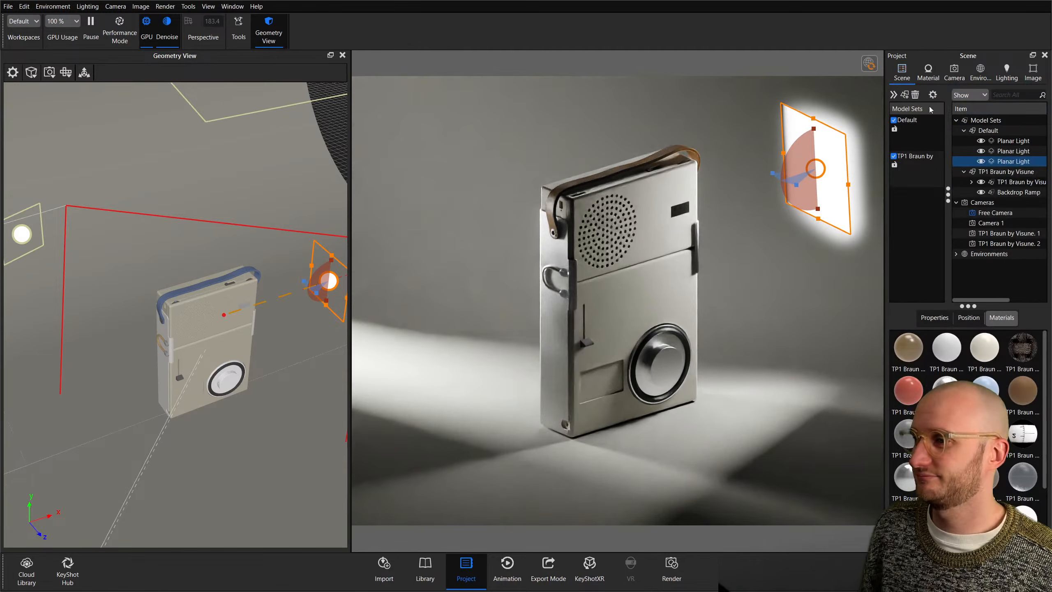
{"action": "double_click", "coordinate": [1018, 162]}
{"action": "left_click", "coordinate": [986, 144]}
{"action": "left_click", "coordinate": [950, 145]}
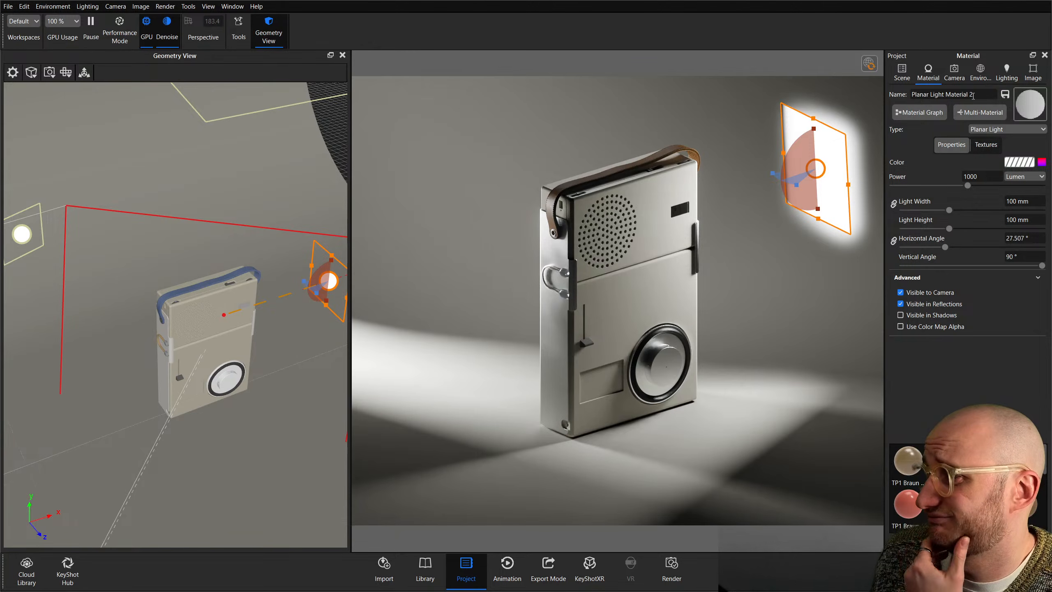
Raise the Global Illumination Bounces in the general lighting settings and open the environment settings.
{"action": "left_click", "coordinate": [1011, 73]}
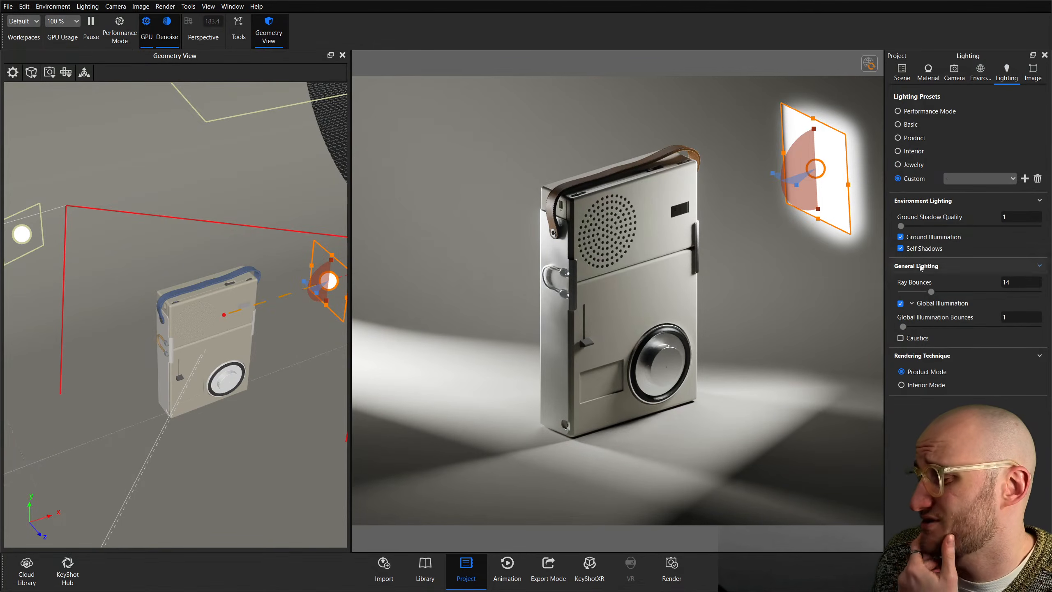
{"action": "left_click_drag", "start_coordinate": [903, 327], "coordinate": [1000, 328]}
{"action": "left_click", "coordinate": [981, 73]}
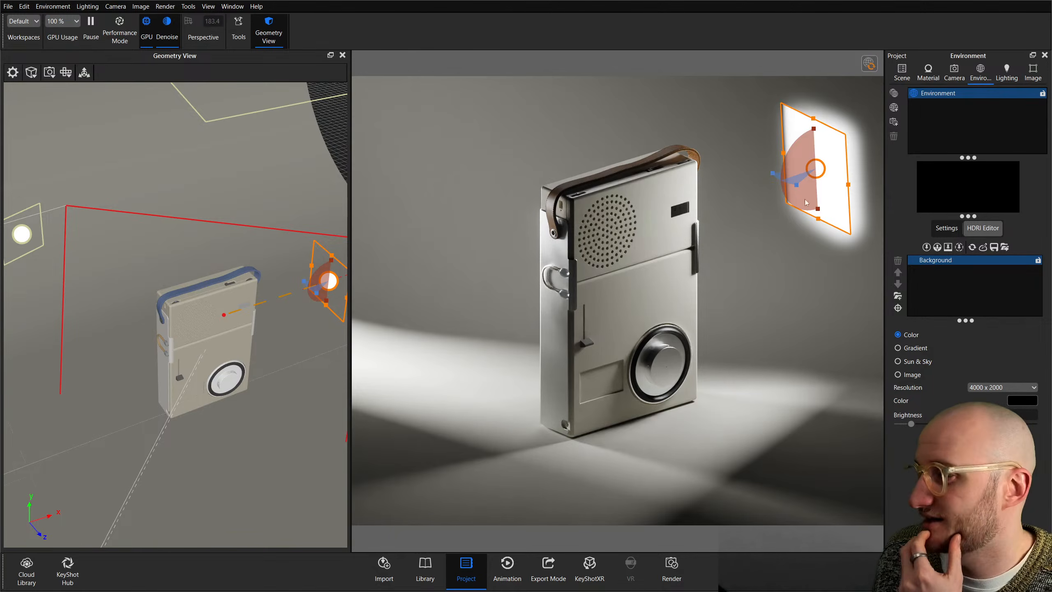
Narrow the third planar light's vertical beam angle to about 22.8°.
{"action": "mouse_move", "coordinate": [819, 209]}
{"action": "left_mouse_down"}
{"action": "mouse_move", "coordinate": [789, 193]}
{"action": "mouse_move", "coordinate": [765, 202]}
{"action": "left_mouse_up"}
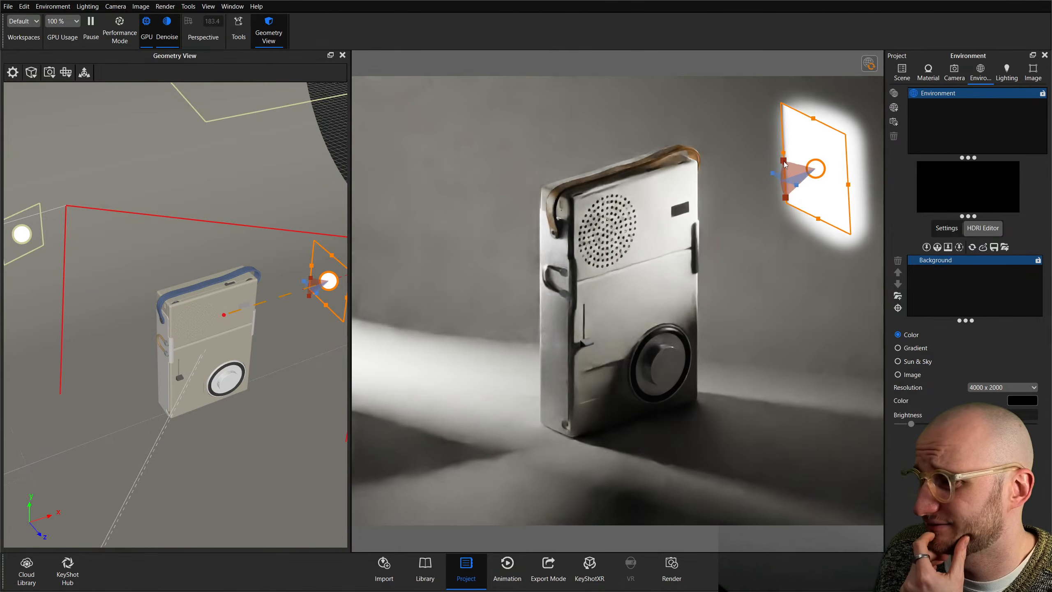
{"action": "left_click_drag", "start_coordinate": [782, 174], "coordinate": [788, 175]}
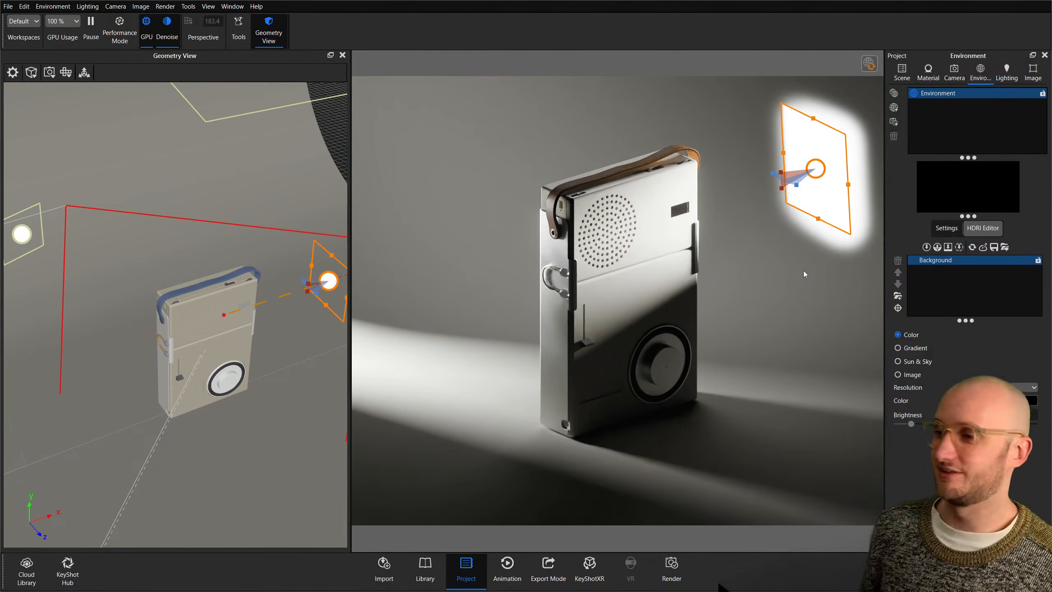
{"action": "left_click_drag", "start_coordinate": [782, 189], "coordinate": [785, 195]}
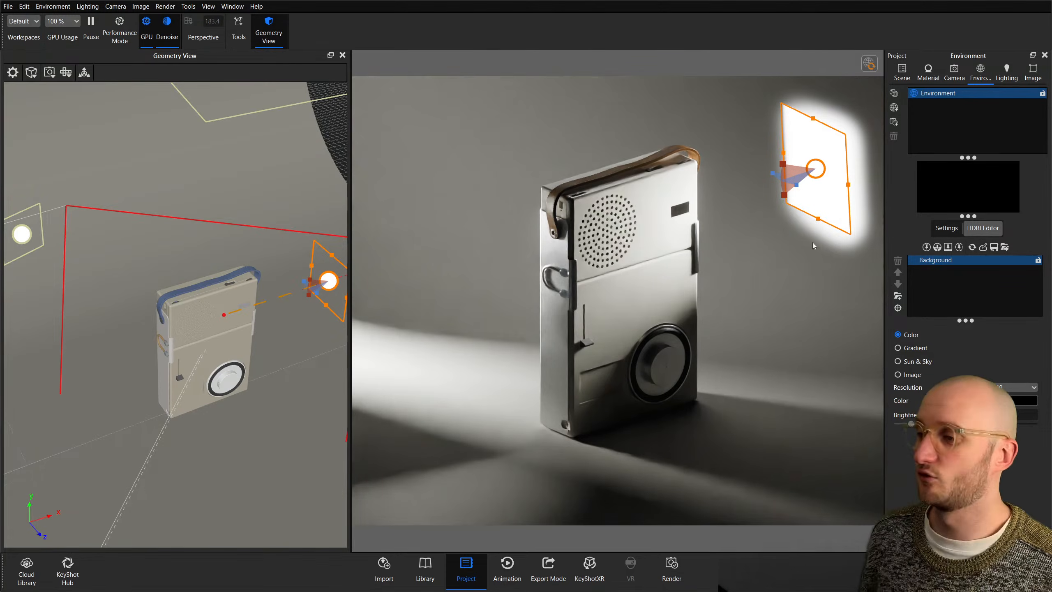
Set the planar light's colour gradient scale to 136.8 mm and open its Color Gradient node in the material graph.
{"action": "left_click", "coordinate": [901, 69]}
{"action": "left_click", "coordinate": [929, 71]}
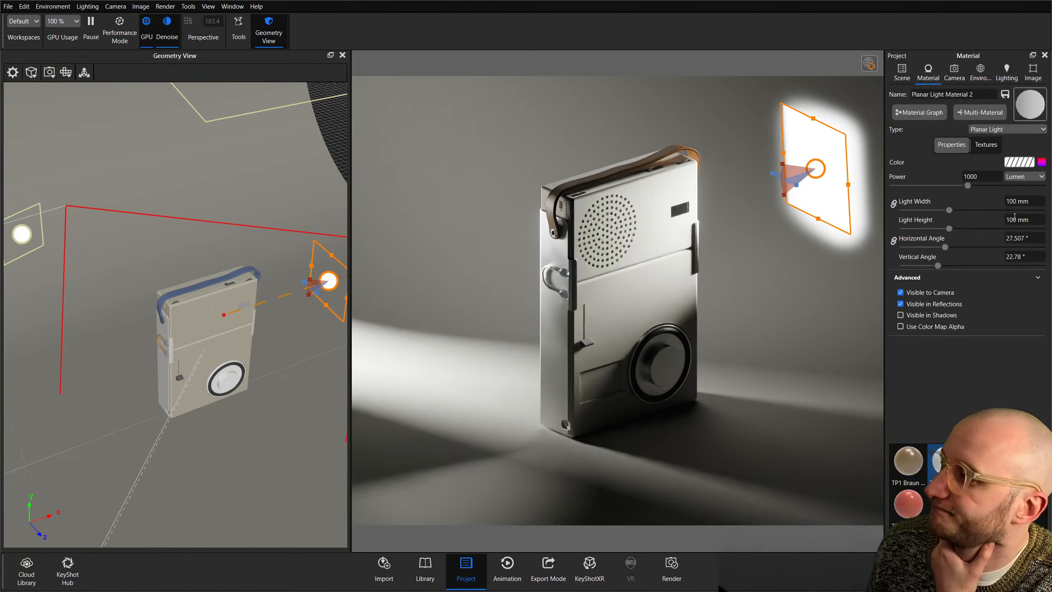
{"action": "left_click", "coordinate": [987, 145]}
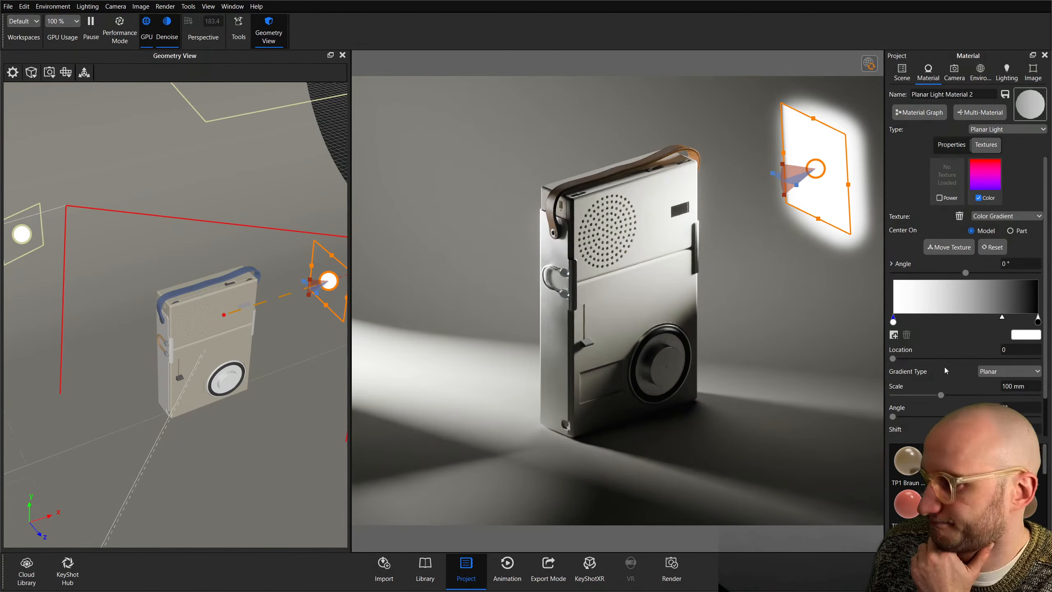
{"action": "mouse_move", "coordinate": [944, 395]}
{"action": "left_mouse_down"}
{"action": "mouse_move", "coordinate": [972, 396]}
{"action": "mouse_move", "coordinate": [958, 395]}
{"action": "left_mouse_up"}
{"action": "left_click", "coordinate": [911, 112]}
{"action": "left_click", "coordinate": [46, 263]}
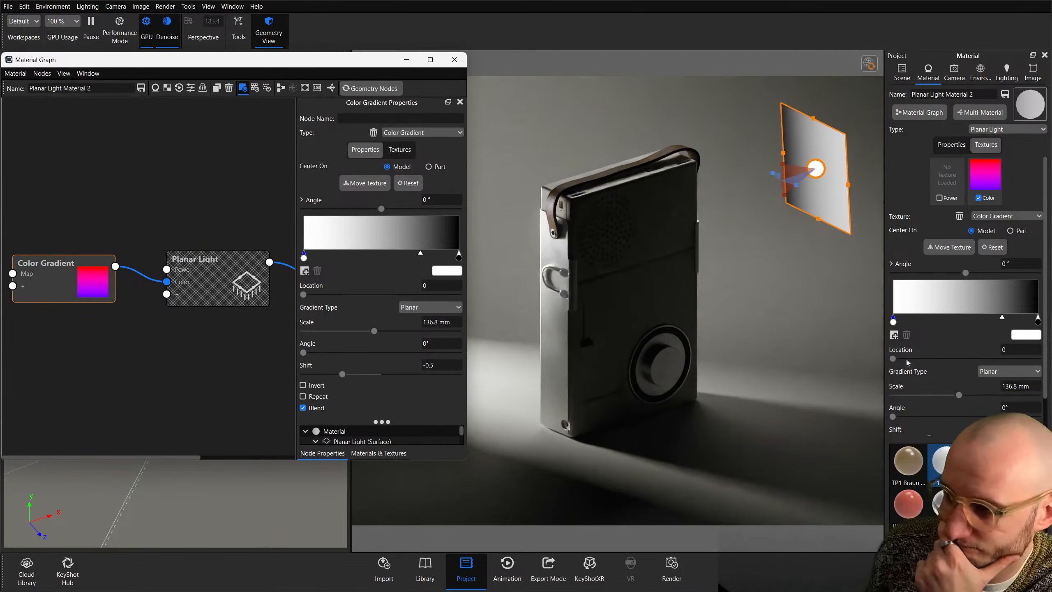
Set the planar gradient's angle to 90° and move its black colour stop to location 0.904.
{"action": "left_click_drag", "start_coordinate": [1012, 407], "coordinate": [962, 388]}
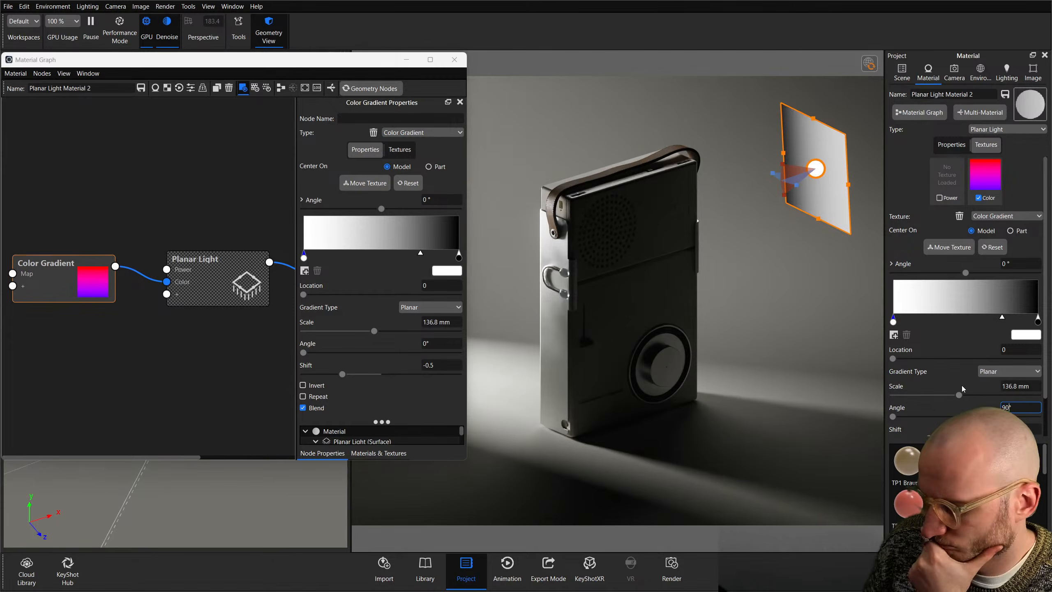
{"action": "type", "text": "90"}
{"action": "key", "text": "Return"}
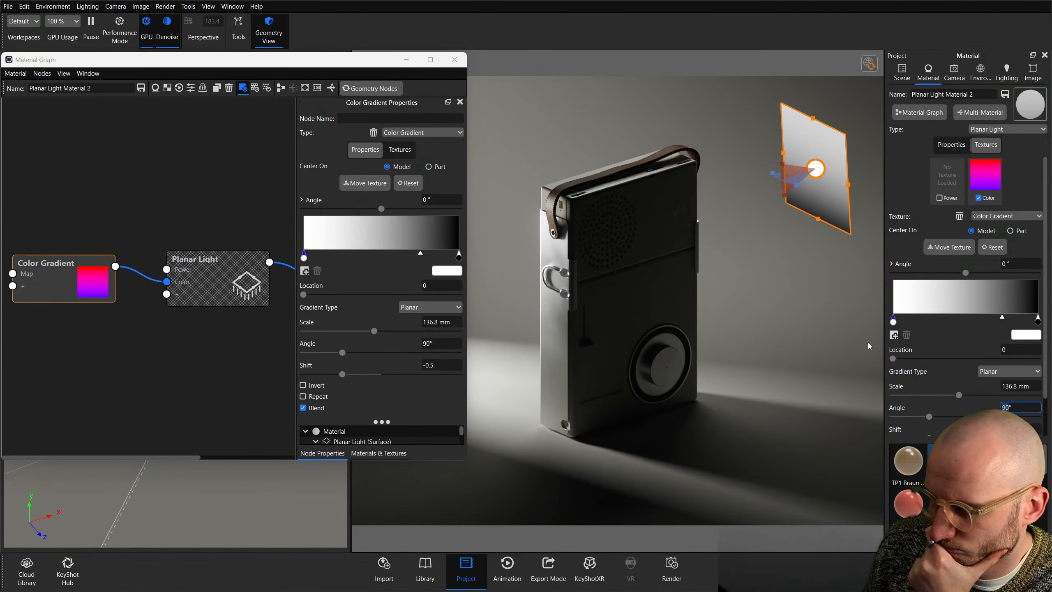
{"action": "left_click_drag", "start_coordinate": [894, 323], "coordinate": [872, 325]}
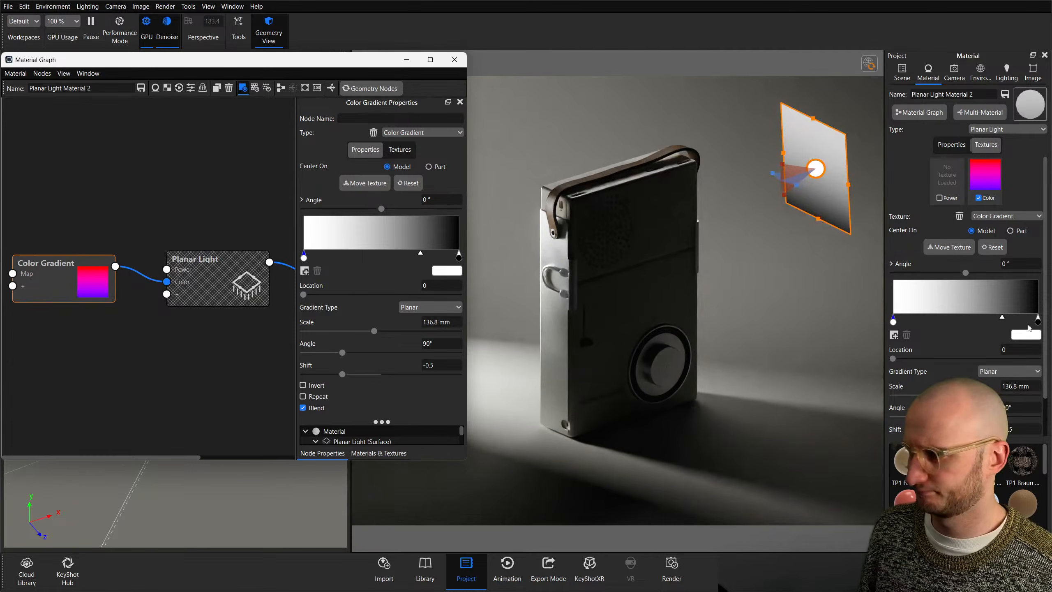
{"action": "mouse_move", "coordinate": [1038, 322]}
{"action": "left_mouse_down"}
{"action": "mouse_move", "coordinate": [1004, 323]}
{"action": "mouse_move", "coordinate": [1024, 325]}
{"action": "left_mouse_up"}
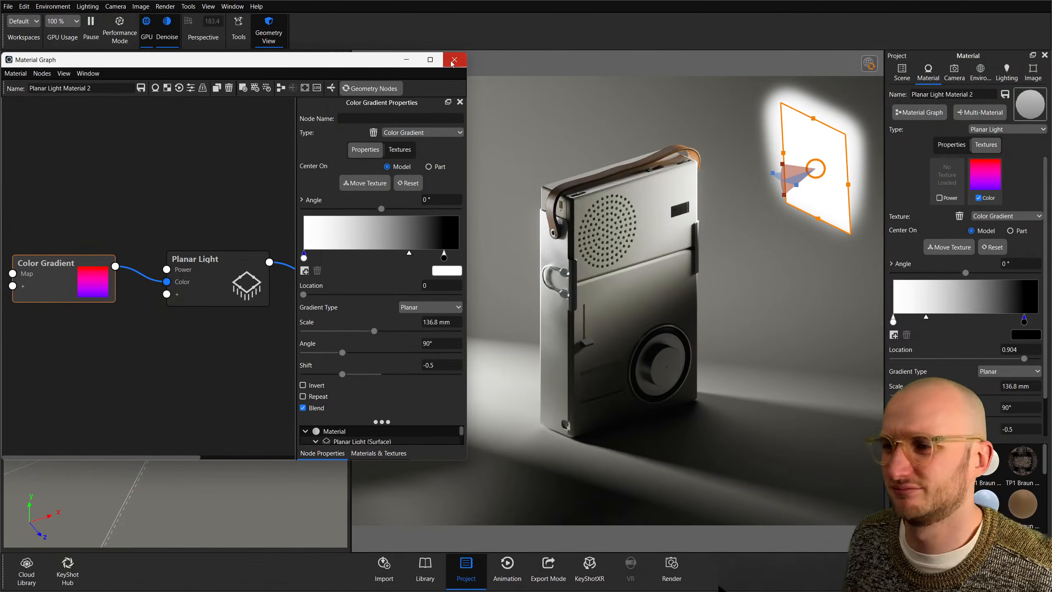
Move the third planar light farther from the radio, to about X 387 mm, Y 211 mm, Z 43 mm.
{"action": "left_click", "coordinate": [902, 71]}
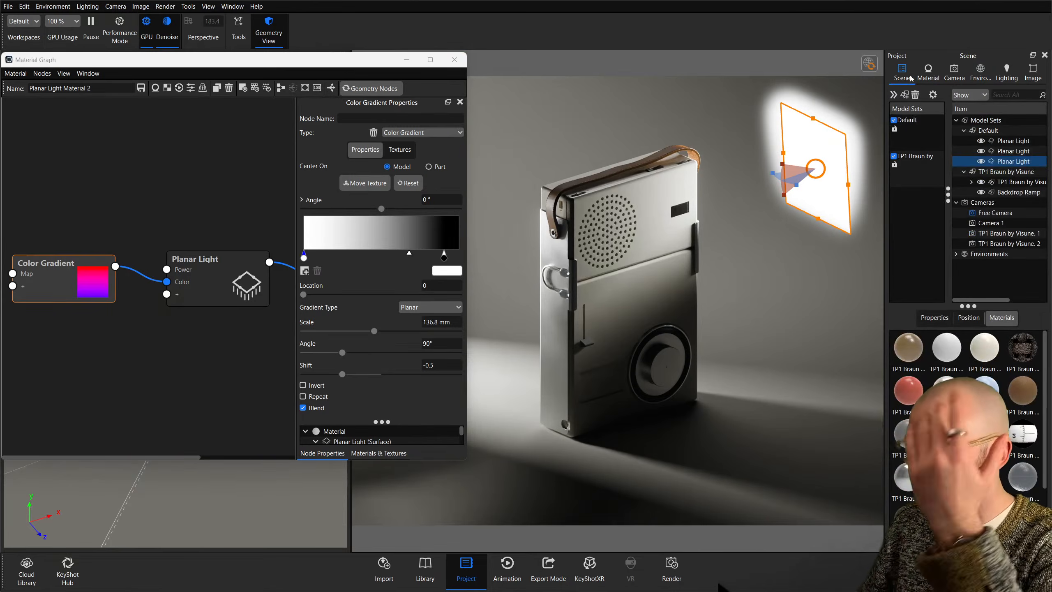
{"action": "left_click", "coordinate": [968, 317]}
{"action": "left_click", "coordinate": [968, 343]}
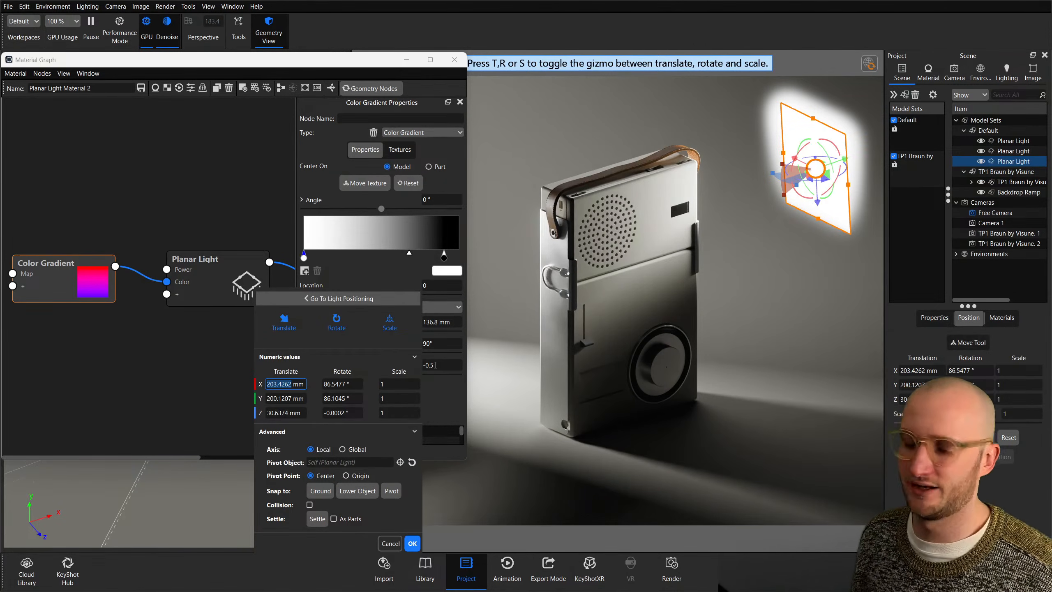
{"action": "left_click_drag", "start_coordinate": [847, 163], "coordinate": [1003, 102]}
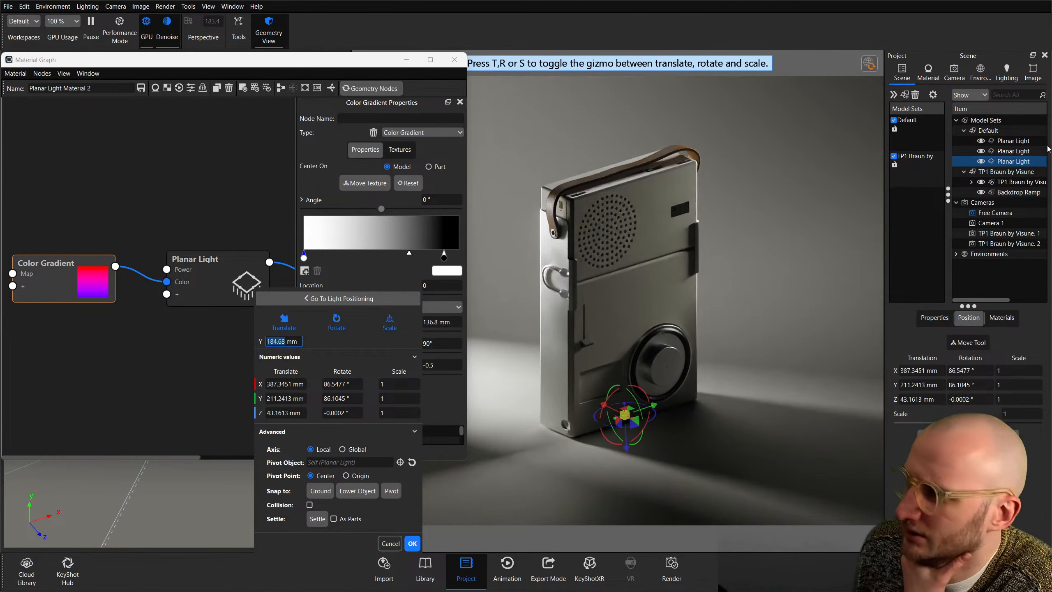
Reduce the third planar light's vertical angle to about 16.9° and accept its new position.
{"action": "double_click", "coordinate": [1008, 164]}
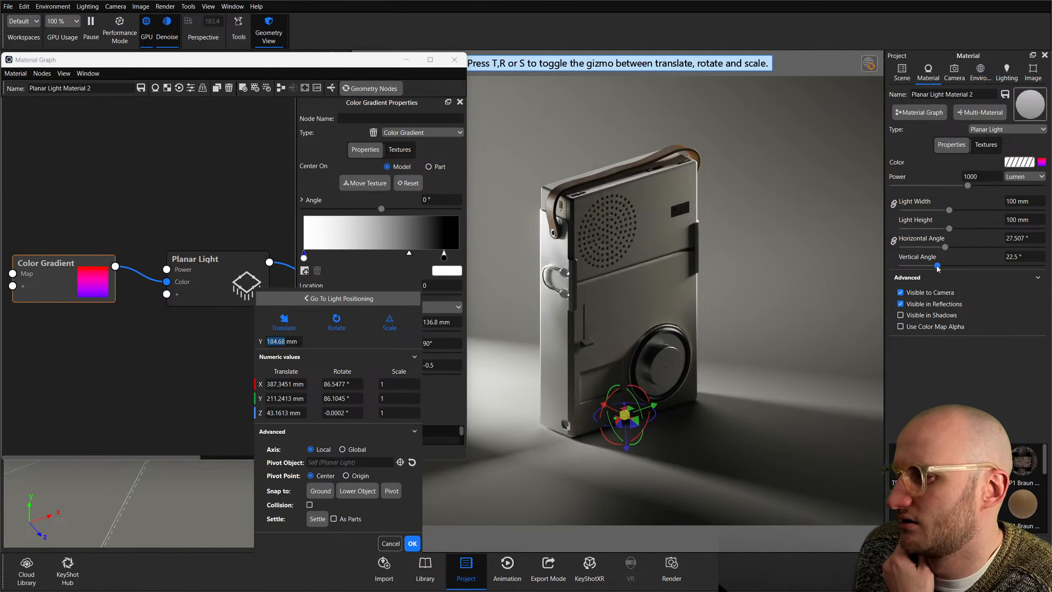
{"action": "left_click_drag", "start_coordinate": [938, 266], "coordinate": [929, 266]}
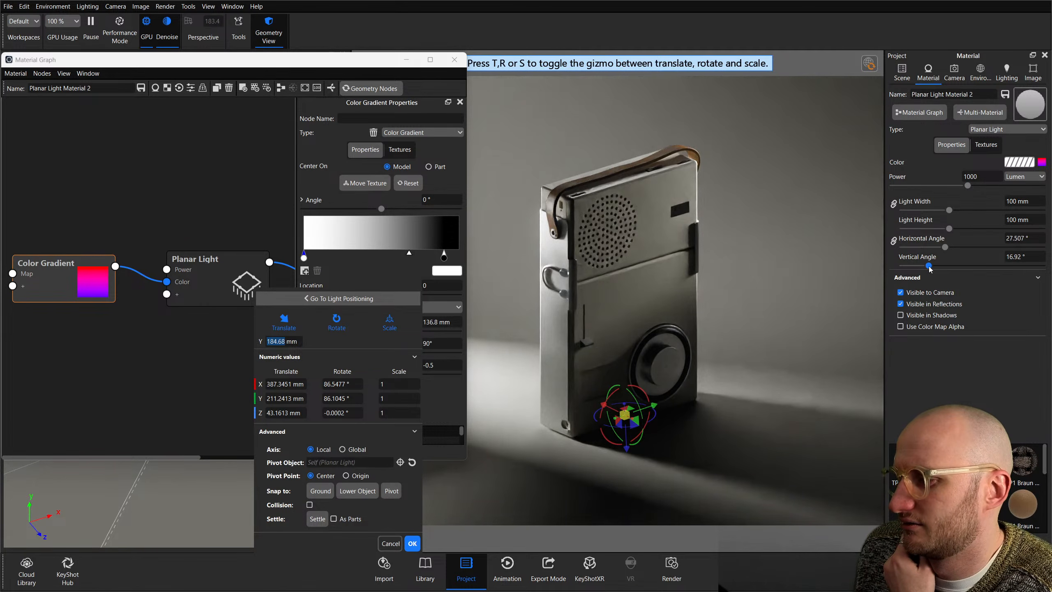
{"action": "left_click", "coordinate": [174, 229]}
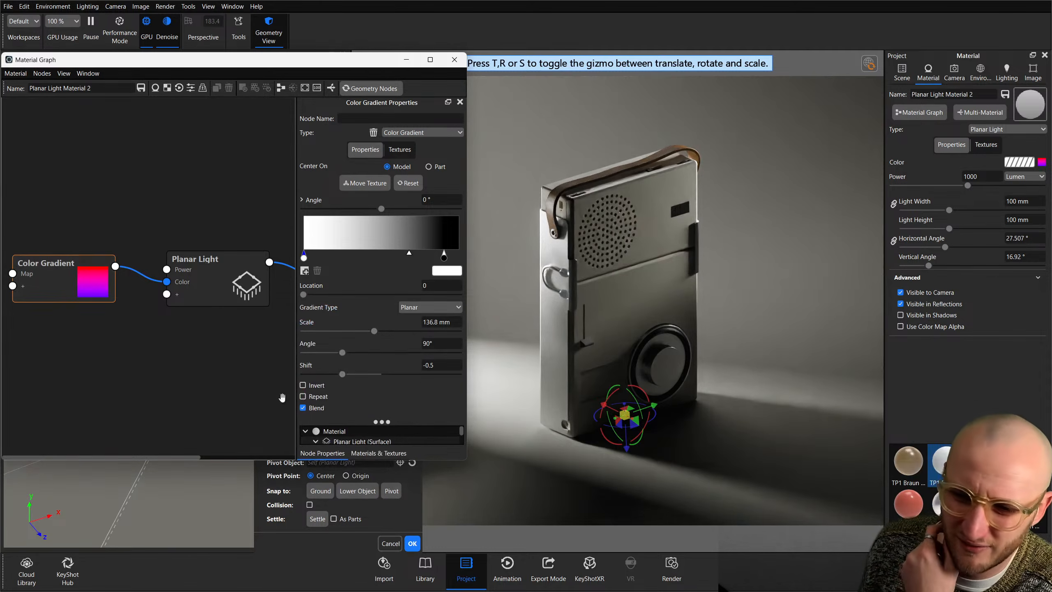
{"action": "left_click", "coordinate": [412, 543]}
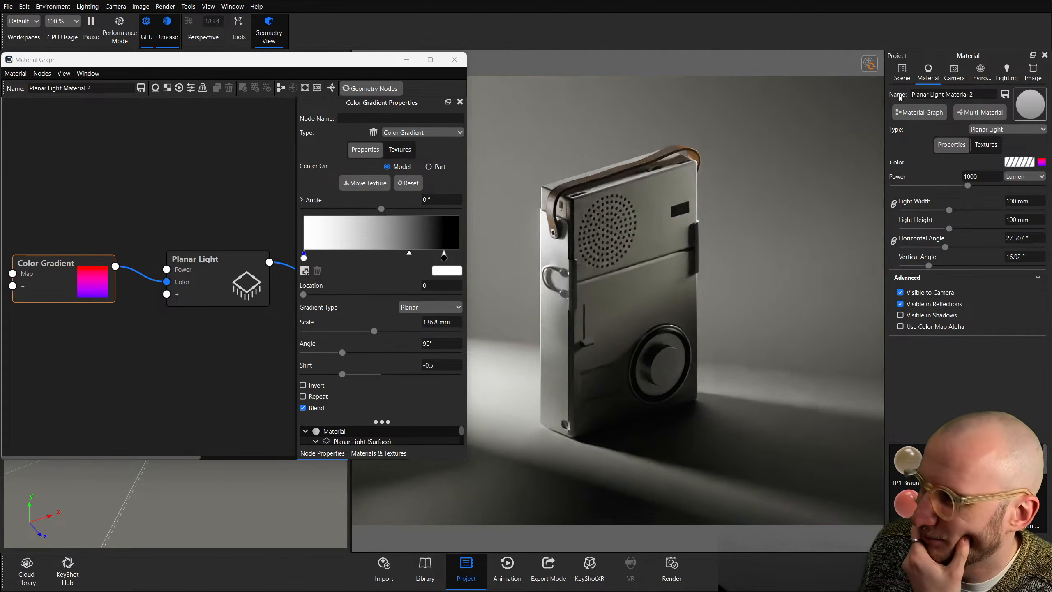
Close the Material Graph and orbit the third planar light around the radio to about X 360 mm, Y 202 mm, Z 129 mm.
{"action": "left_click", "coordinate": [902, 71]}
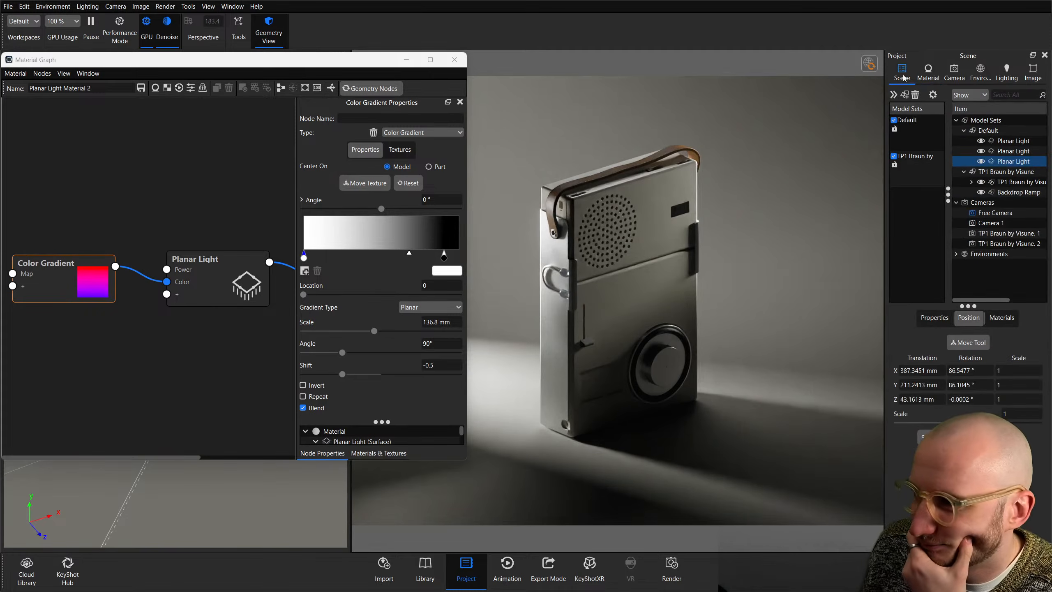
{"action": "left_click", "coordinate": [971, 346]}
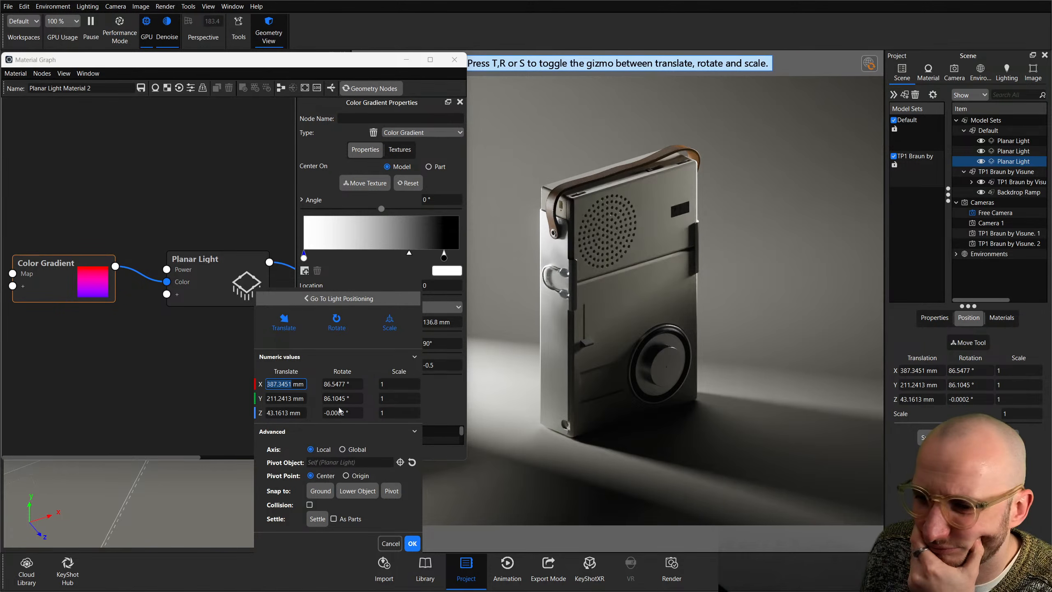
{"action": "left_click", "coordinate": [363, 298]}
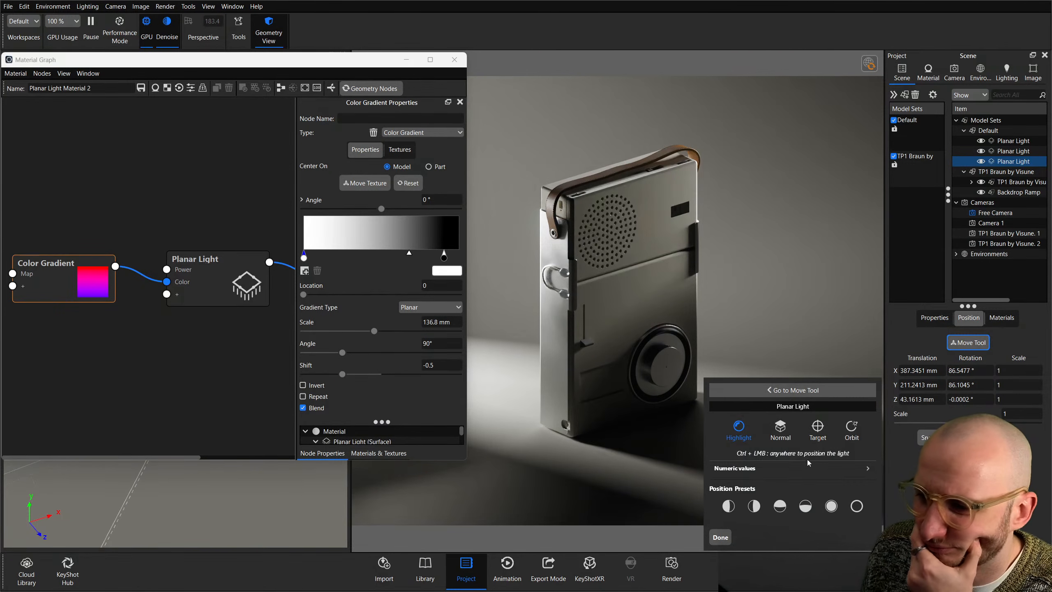
{"action": "left_click", "coordinate": [852, 427]}
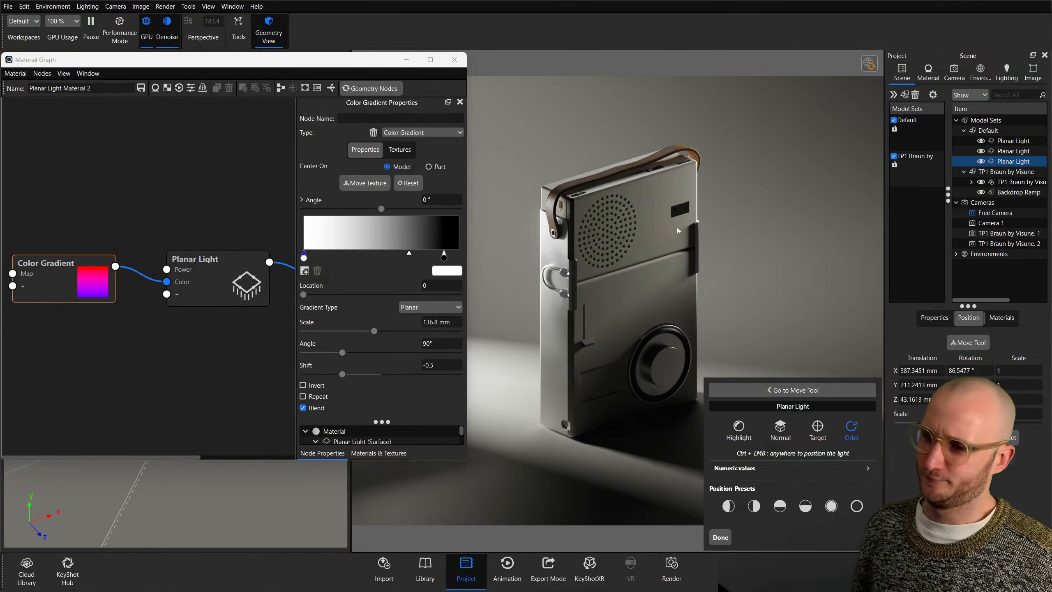
{"action": "left_click", "coordinate": [455, 60]}
{"action": "left_click_drag", "start_coordinate": [284, 233], "coordinate": [257, 201]}
{"action": "middle_click_drag", "start_coordinate": [257, 201], "coordinate": [243, 229]}
{"action": "scroll", "coordinate": [248, 223], "scroll_direction": "down", "scroll_amount": 5}
{"action": "left_click_drag", "start_coordinate": [230, 215], "coordinate": [306, 199]}
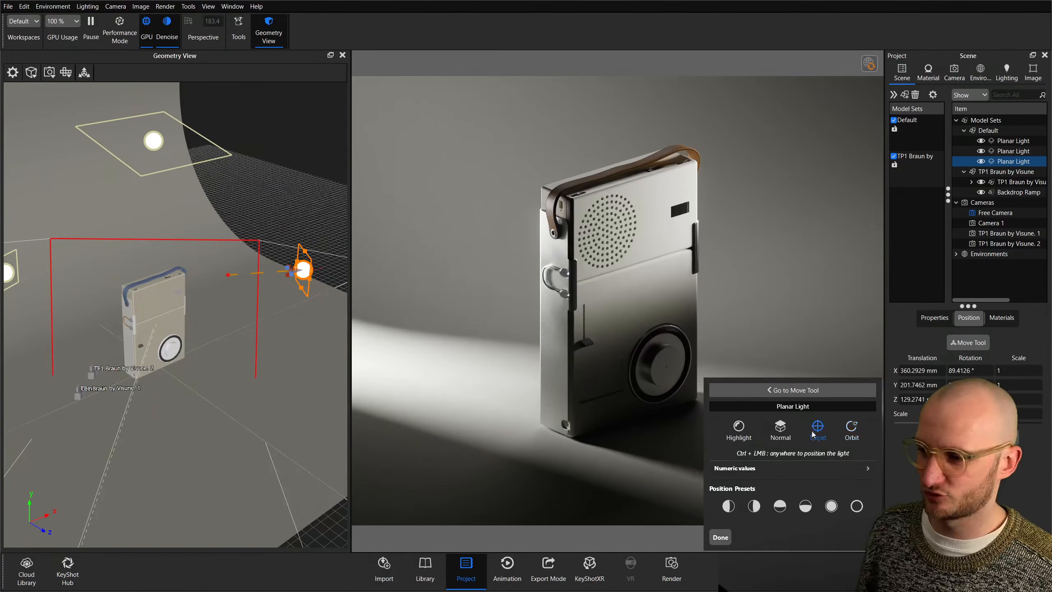
Target the third planar light at the radio's upper front face and orbit it to about X 349 mm, Y 218 mm, Z 157 mm.
{"action": "left_click", "coordinate": [182, 286]}
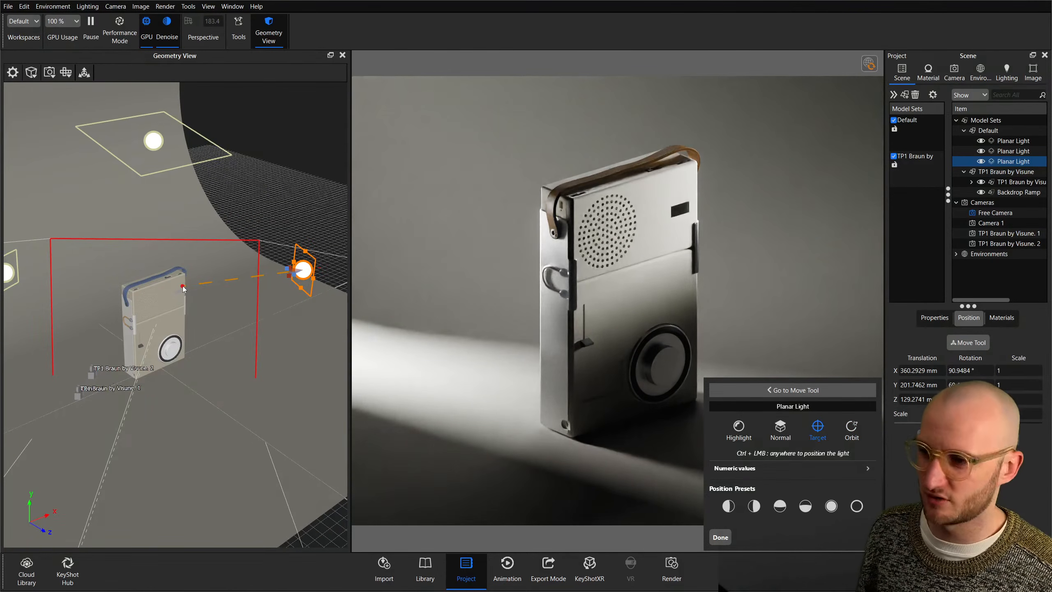
{"action": "left_click", "coordinate": [177, 290]}
{"action": "left_click", "coordinate": [850, 435]}
{"action": "left_click_drag", "start_coordinate": [248, 182], "coordinate": [266, 185]}
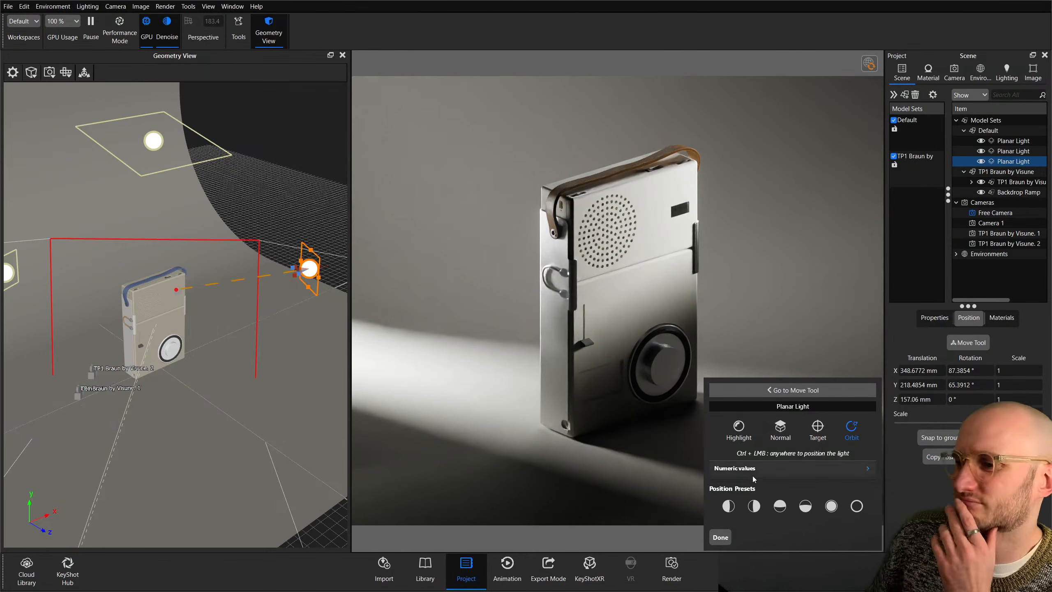
{"action": "left_click", "coordinate": [721, 537]}
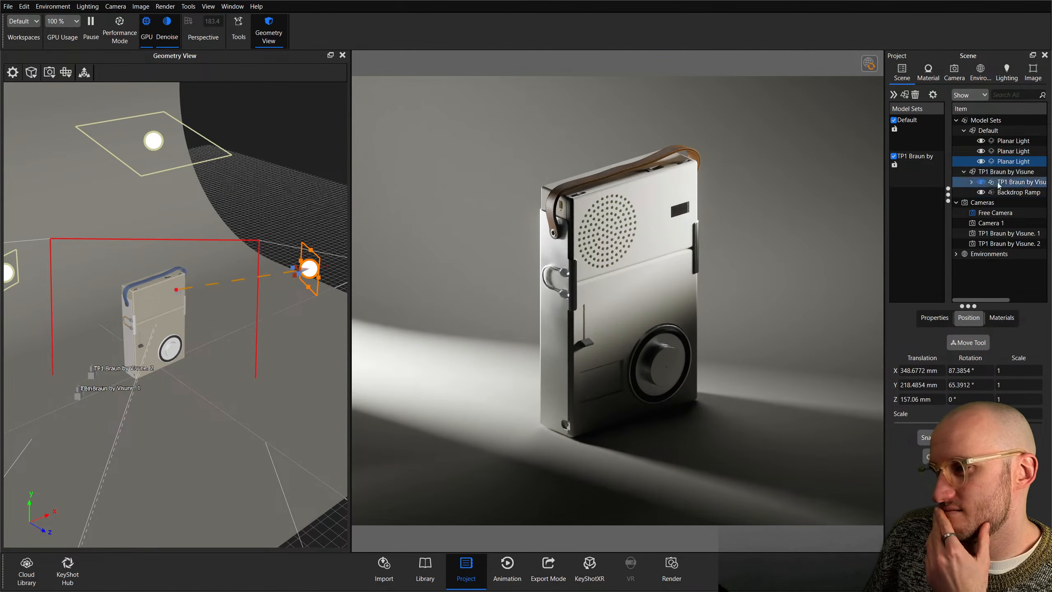
Toggle the second planar light off and on to check its effect, and reduce its vertical angle to about 35.7°.
{"action": "left_click", "coordinate": [981, 152]}
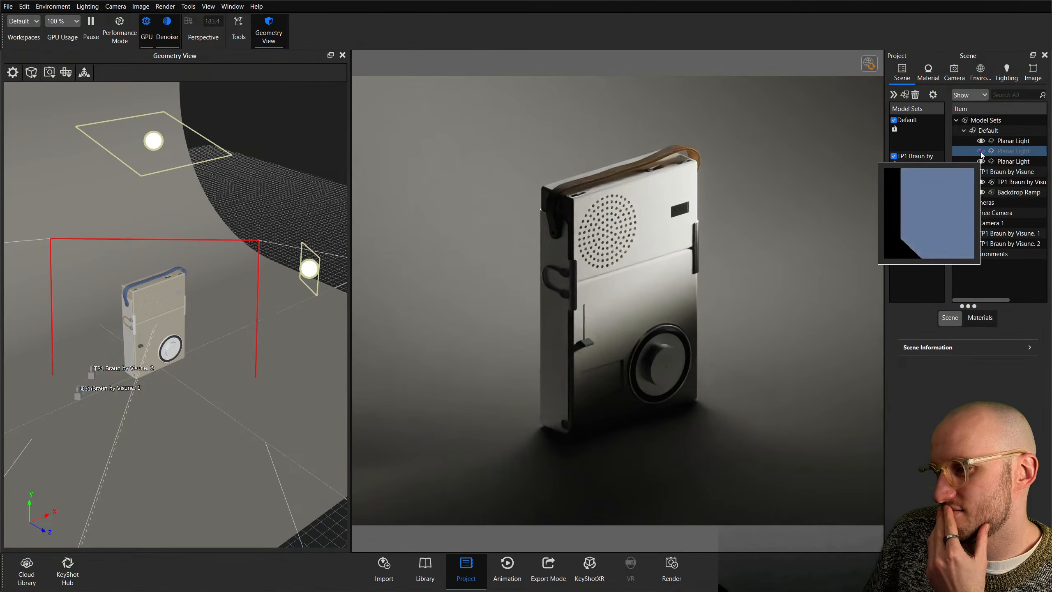
{"action": "left_click", "coordinate": [982, 151]}
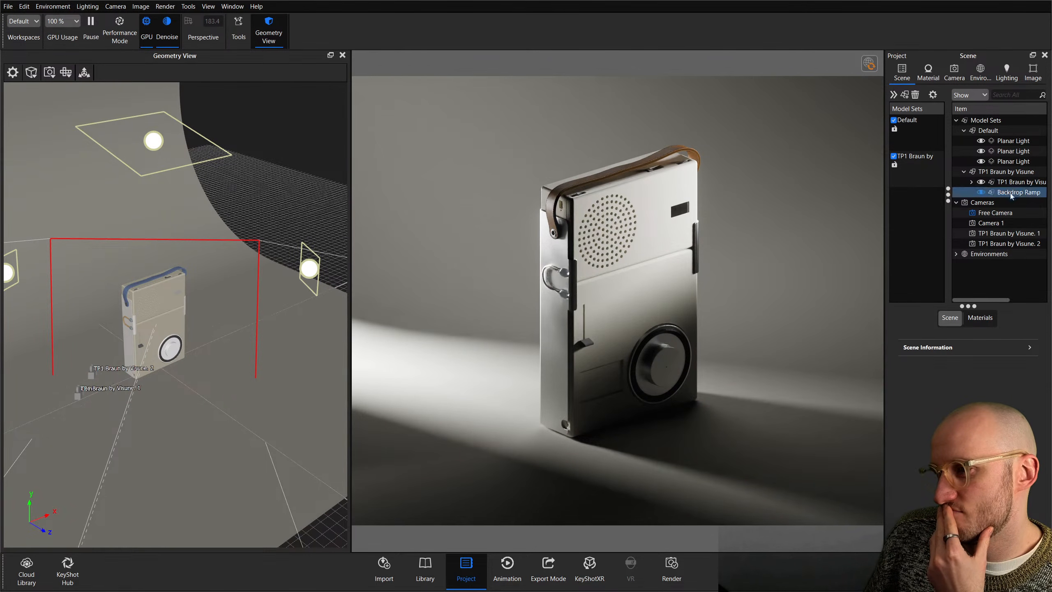
{"action": "left_click", "coordinate": [1013, 141]}
{"action": "double_click", "coordinate": [1011, 151]}
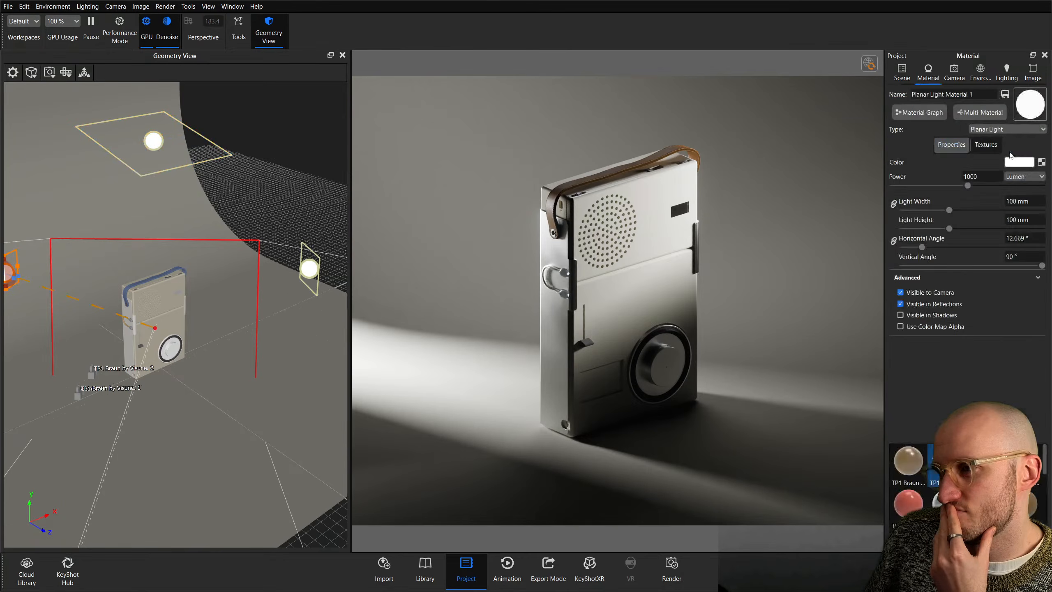
{"action": "left_click_drag", "start_coordinate": [1040, 268], "coordinate": [900, 291]}
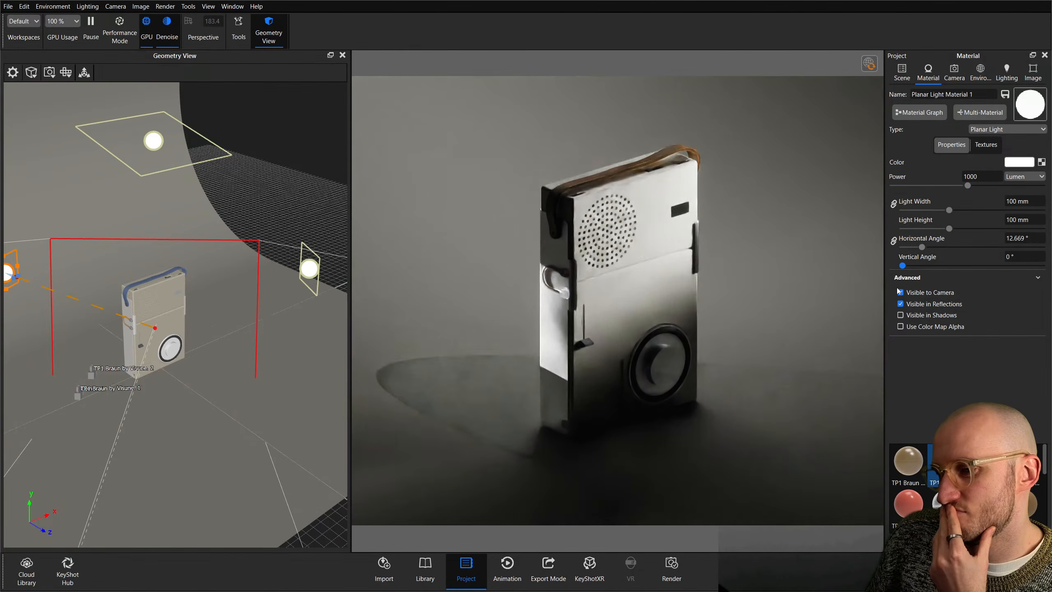
{"action": "left_click_drag", "start_coordinate": [924, 290], "coordinate": [959, 290]}
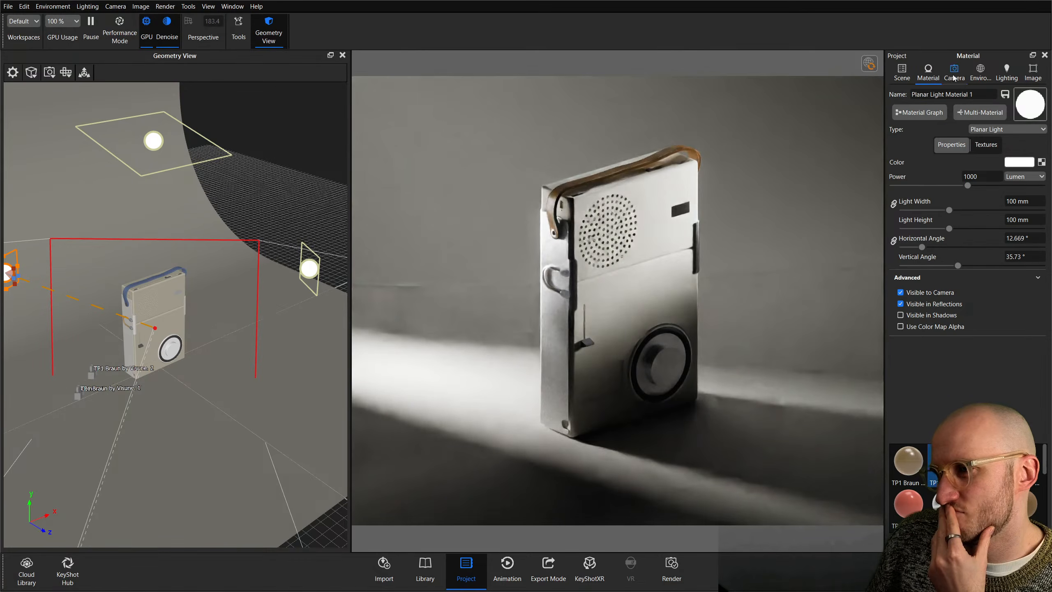
Save the current view as a new camera, lock it, and compare it with Camera 1.
{"action": "left_click", "coordinate": [953, 78]}
{"action": "left_click", "coordinate": [894, 93]}
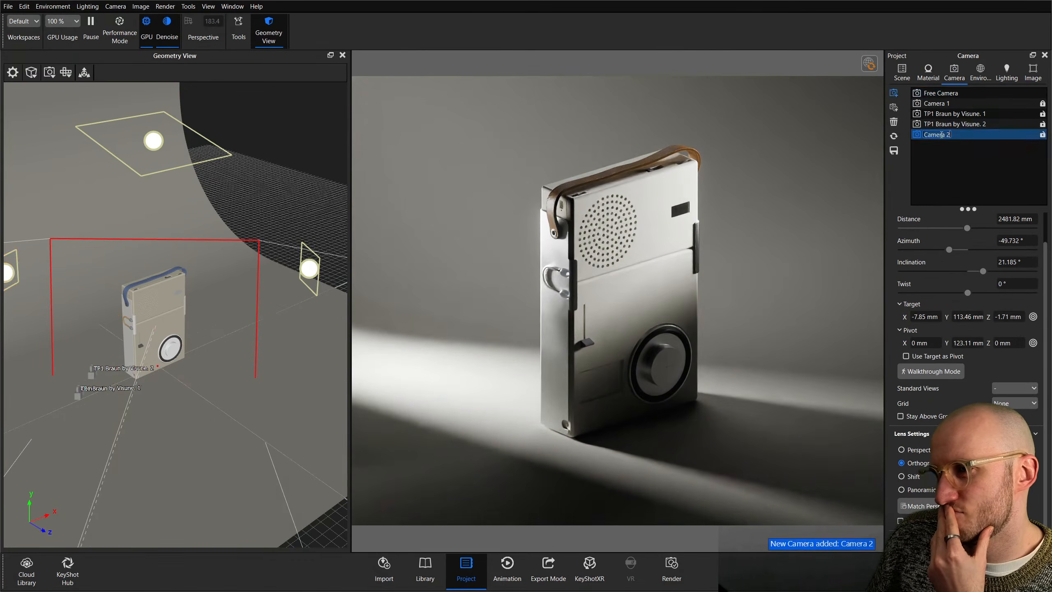
{"action": "left_click", "coordinate": [1043, 135]}
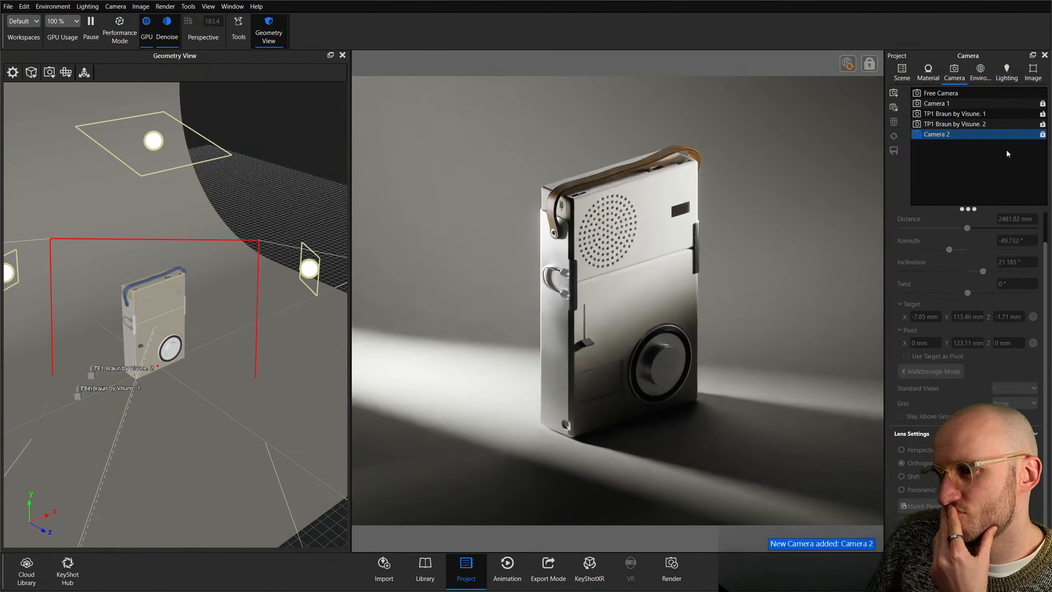
{"action": "left_click", "coordinate": [958, 105]}
{"action": "left_click", "coordinate": [949, 135]}
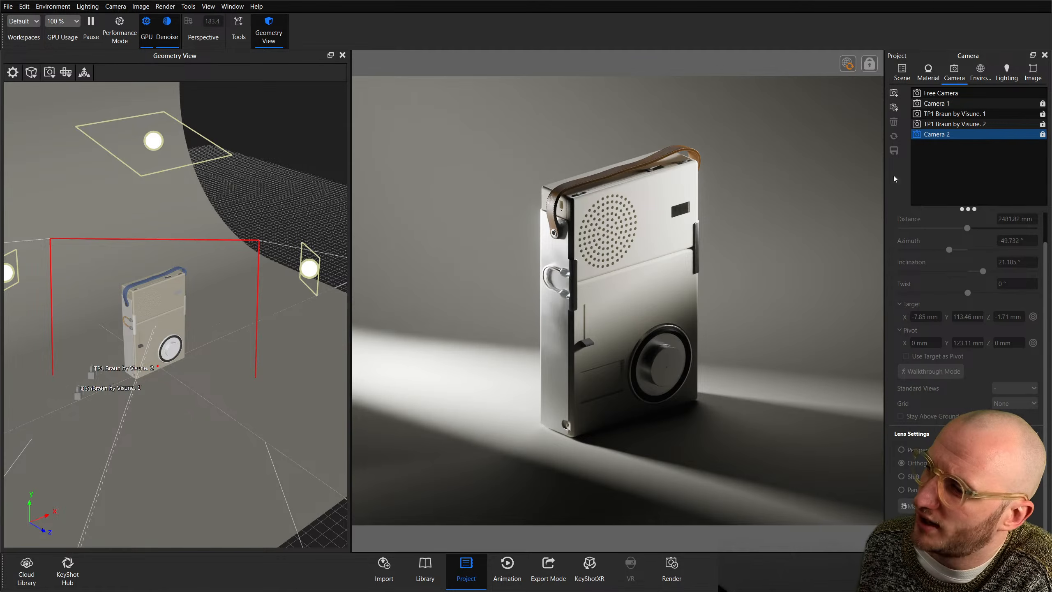
Examine the radio's small dial window up close through the Free Camera and return to the Camera 2 view.
{"action": "left_click", "coordinate": [937, 93]}
{"action": "scroll", "coordinate": [732, 271], "scroll_direction": "up", "scroll_amount": 8}
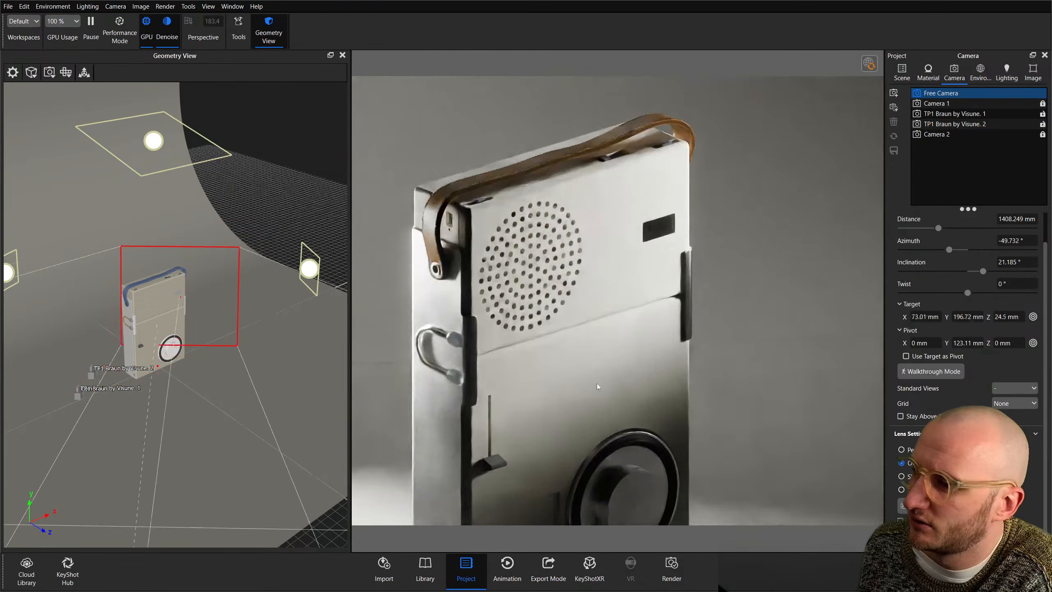
{"action": "scroll", "coordinate": [676, 322], "scroll_direction": "up", "scroll_amount": 6}
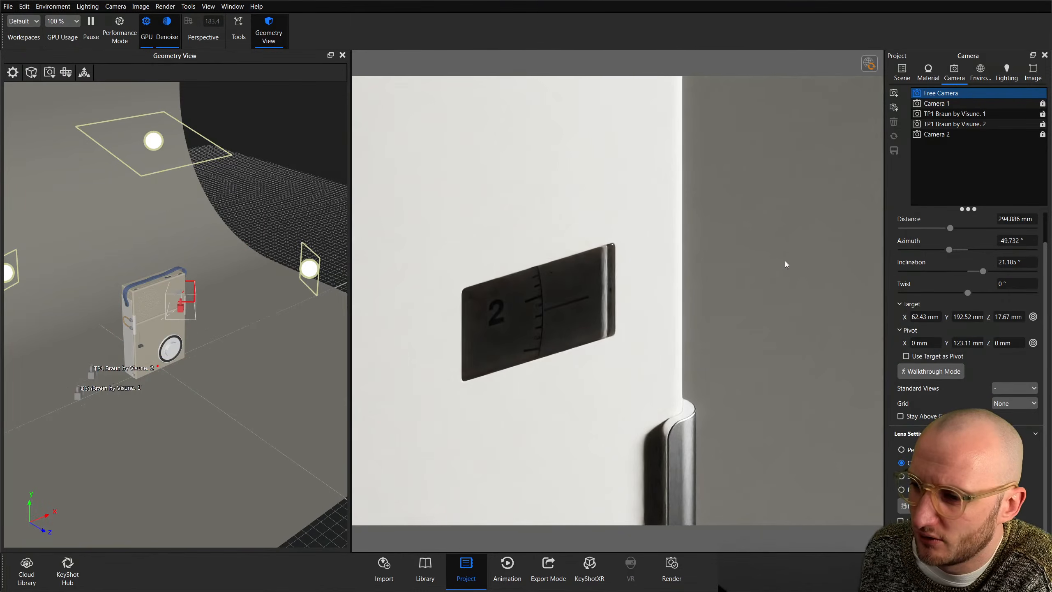
{"action": "left_click", "coordinate": [965, 133]}
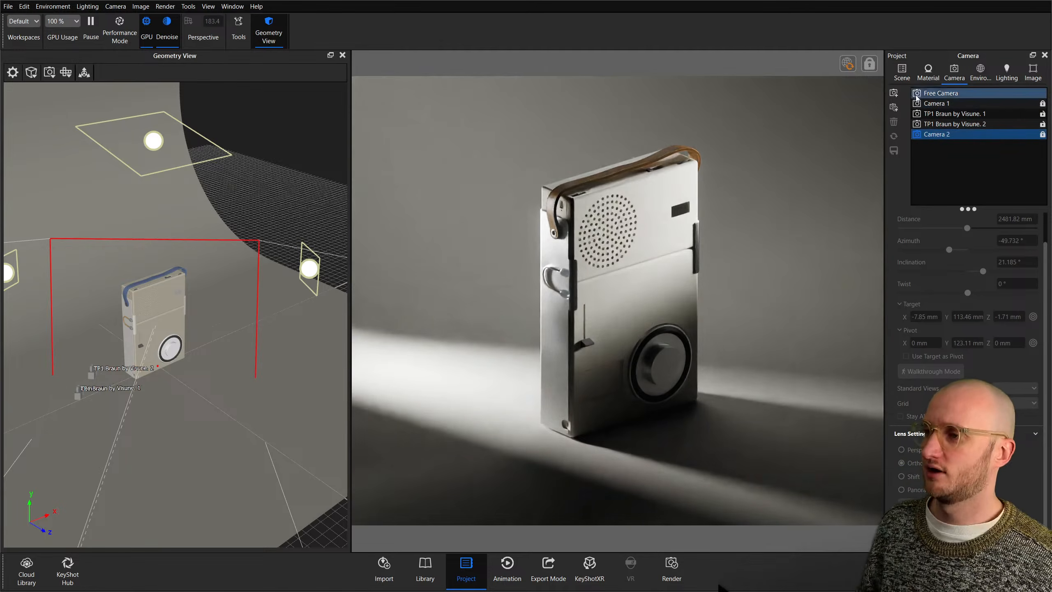
Add a fourth planar light, place it facing the radio's dial window with Normal positioning, and bring it closer to the front.
{"action": "left_click", "coordinate": [900, 73]}
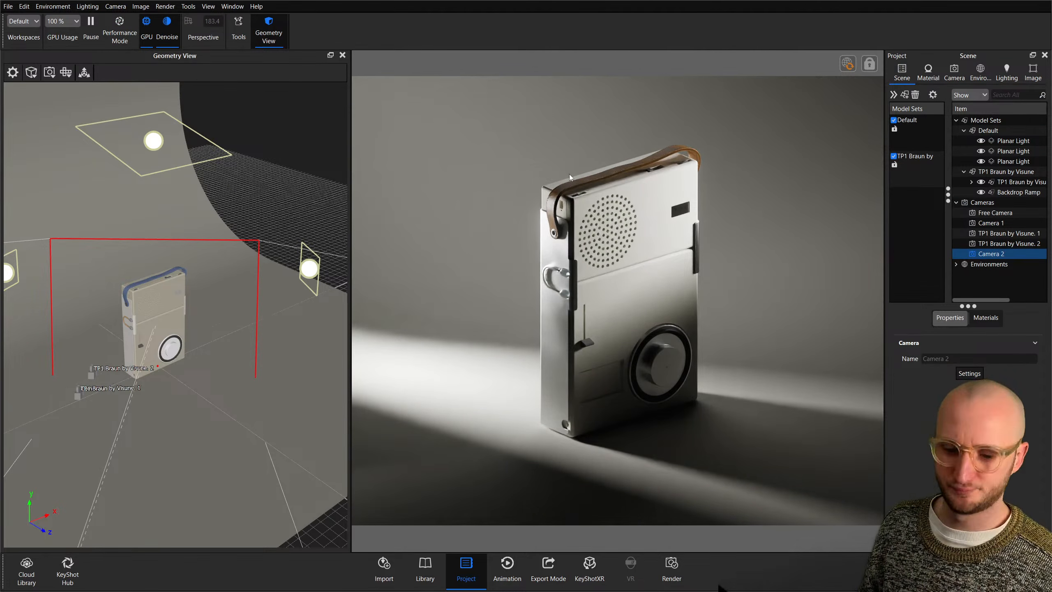
{"action": "key", "text": "ctrl+l"}
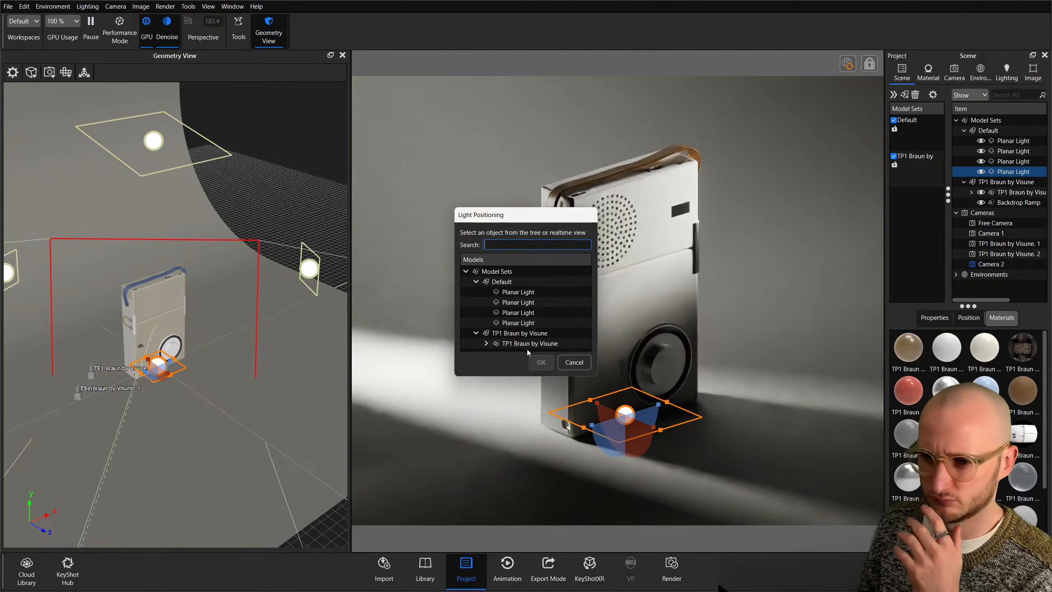
{"action": "left_click", "coordinate": [536, 324]}
{"action": "left_click", "coordinate": [541, 361]}
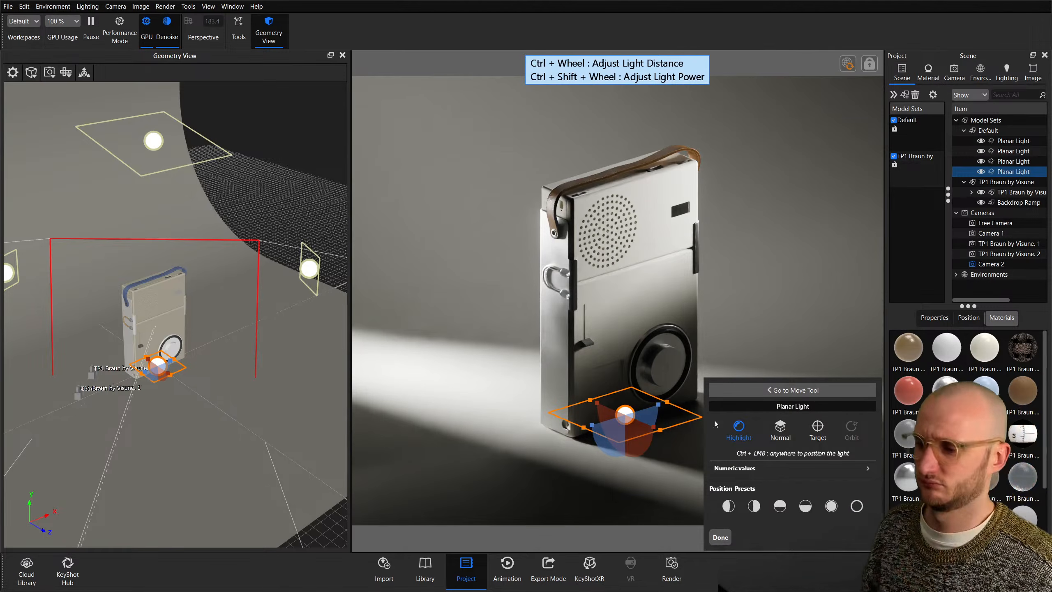
{"action": "left_click", "coordinate": [787, 431]}
{"action": "left_click", "coordinate": [681, 210]}
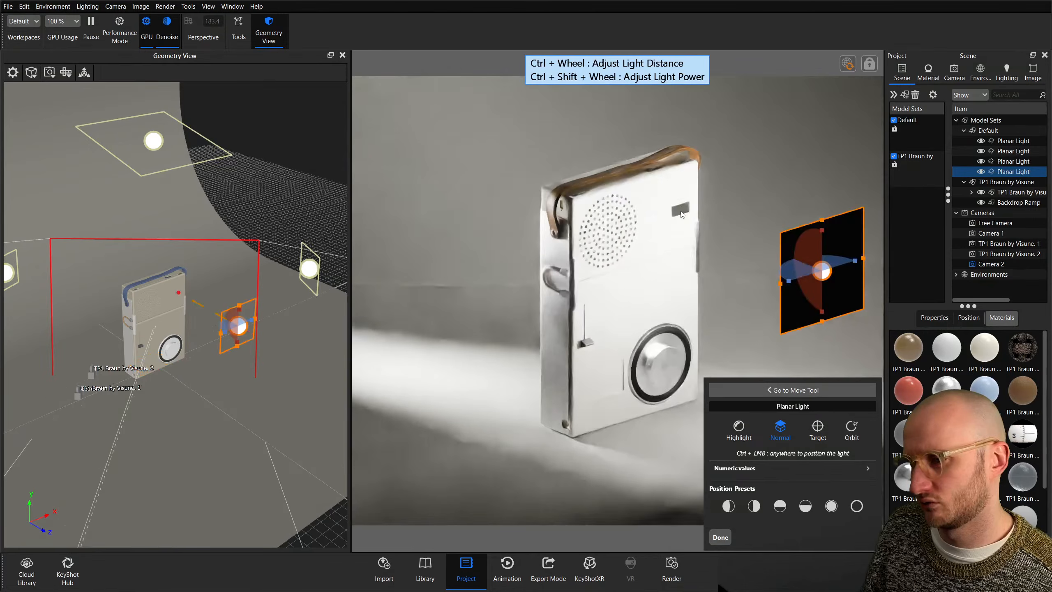
{"action": "scroll", "coordinate": [682, 214], "scroll_direction": "down", "scroll_amount": 4, "text": "ctrl"}
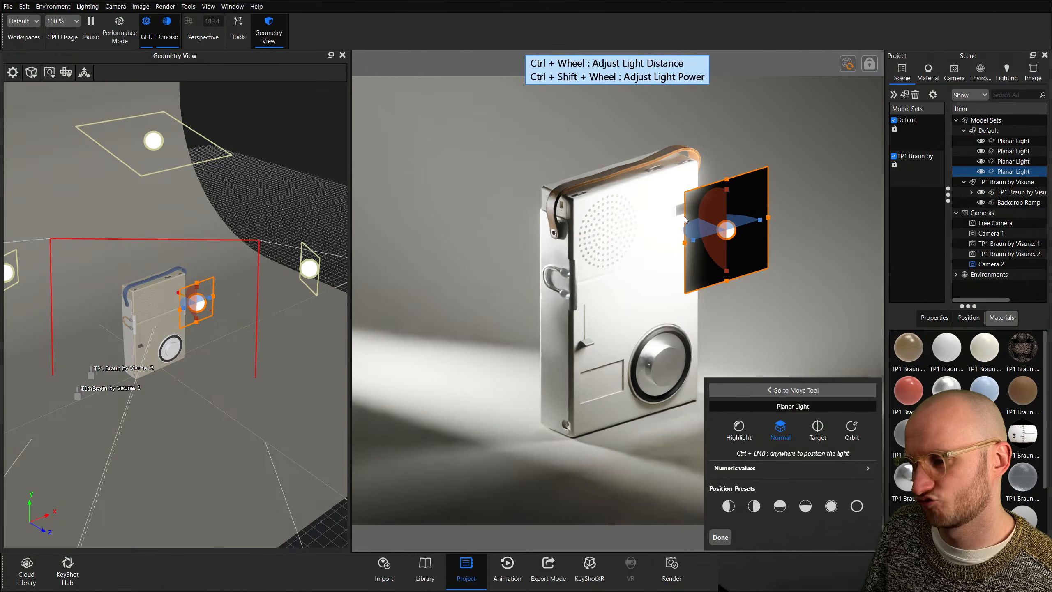
Orbit the fourth planar light around the dial window until it sits edge-on beside the radio's right edge, and adjust its distance.
{"action": "left_click_drag", "start_coordinate": [790, 296], "coordinate": [743, 299]}
{"action": "left_click_drag", "start_coordinate": [744, 299], "coordinate": [748, 300], "text": "ctrl"}
{"action": "scroll", "coordinate": [748, 304], "scroll_direction": "up", "scroll_amount": 4, "text": "ctrl"}
{"action": "scroll", "coordinate": [747, 304], "scroll_direction": "down", "scroll_amount": 4, "text": "ctrl"}
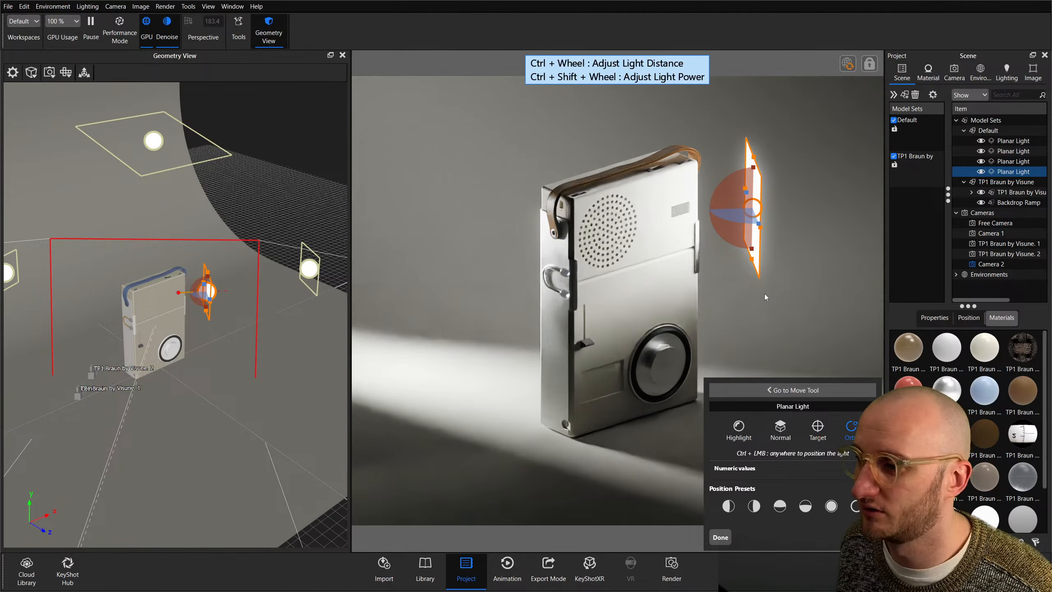
{"action": "left_click_drag", "start_coordinate": [772, 260], "coordinate": [713, 264], "text": "ctrl"}
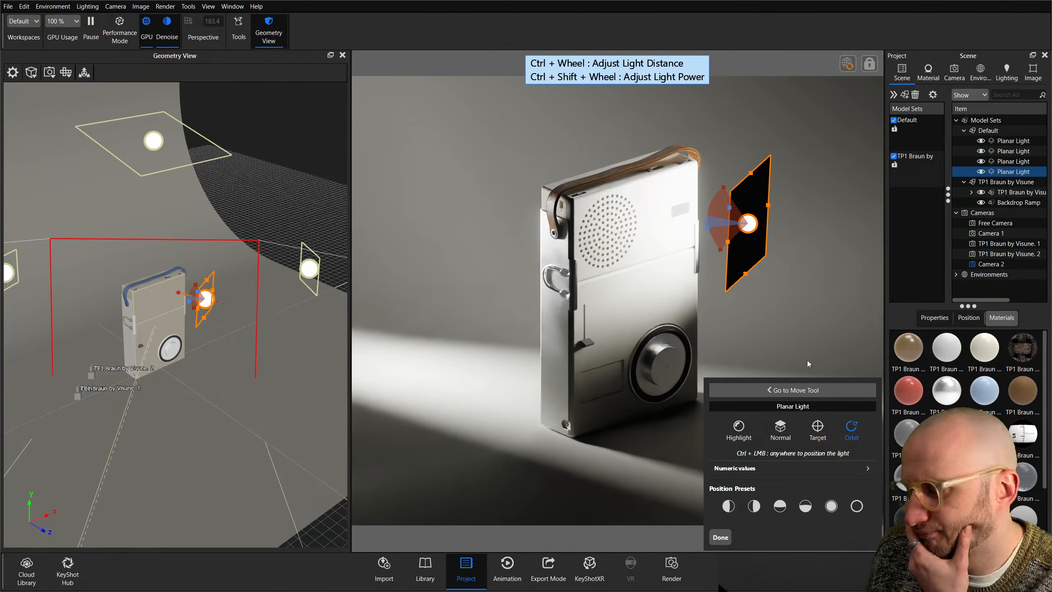
{"action": "left_click_drag", "start_coordinate": [812, 352], "coordinate": [804, 375], "text": "ctrl"}
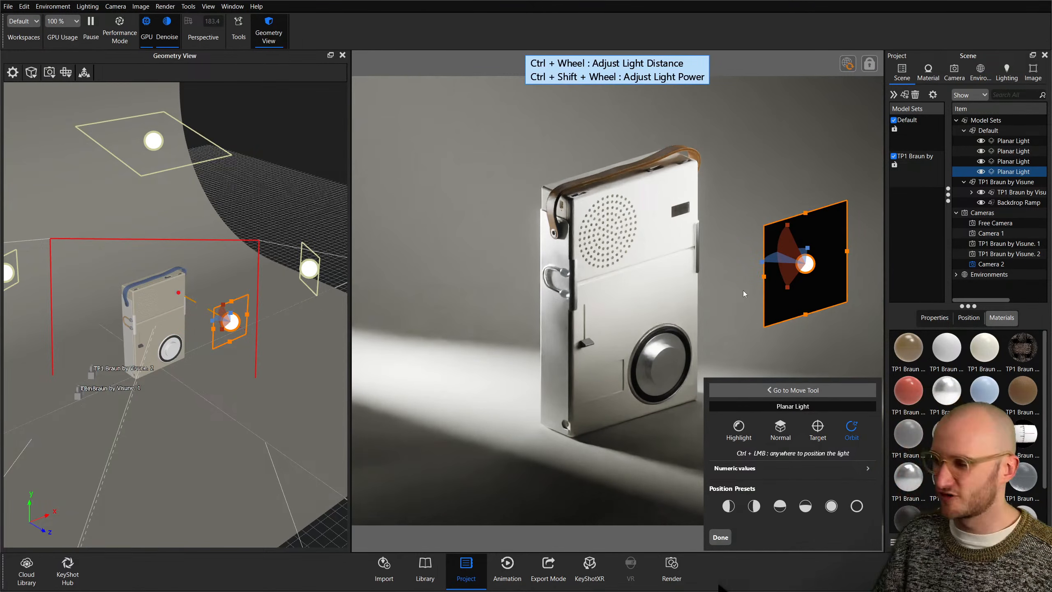
{"action": "scroll", "coordinate": [793, 282], "scroll_direction": "down", "scroll_amount": 5, "text": "ctrl"}
{"action": "left_click_drag", "start_coordinate": [792, 280], "coordinate": [764, 271], "text": "ctrl"}
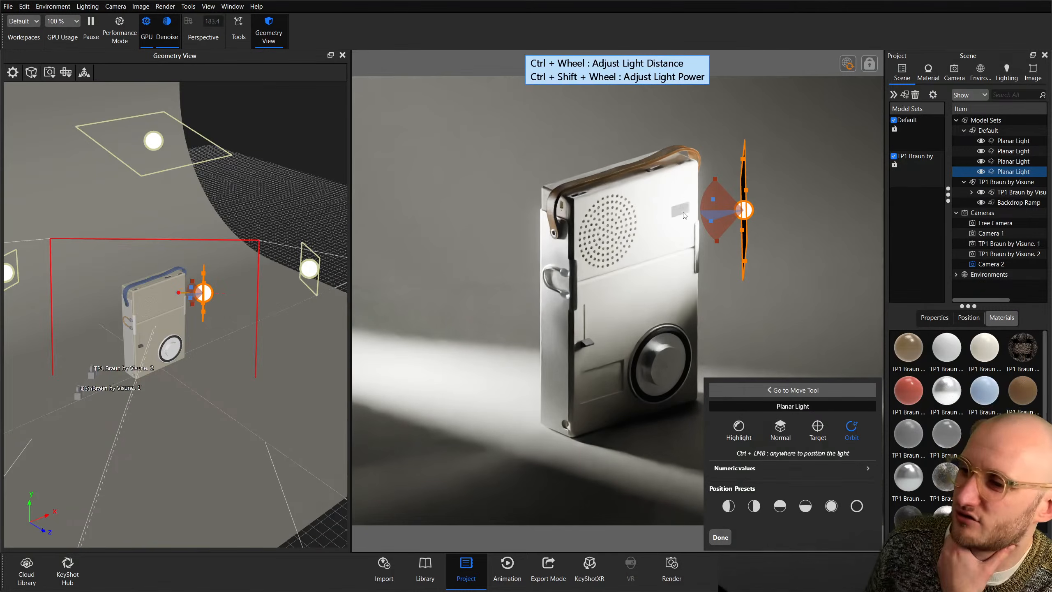
Lower the refractive index of the dial window's glass material to 1.24.
{"action": "double_click", "coordinate": [684, 215]}
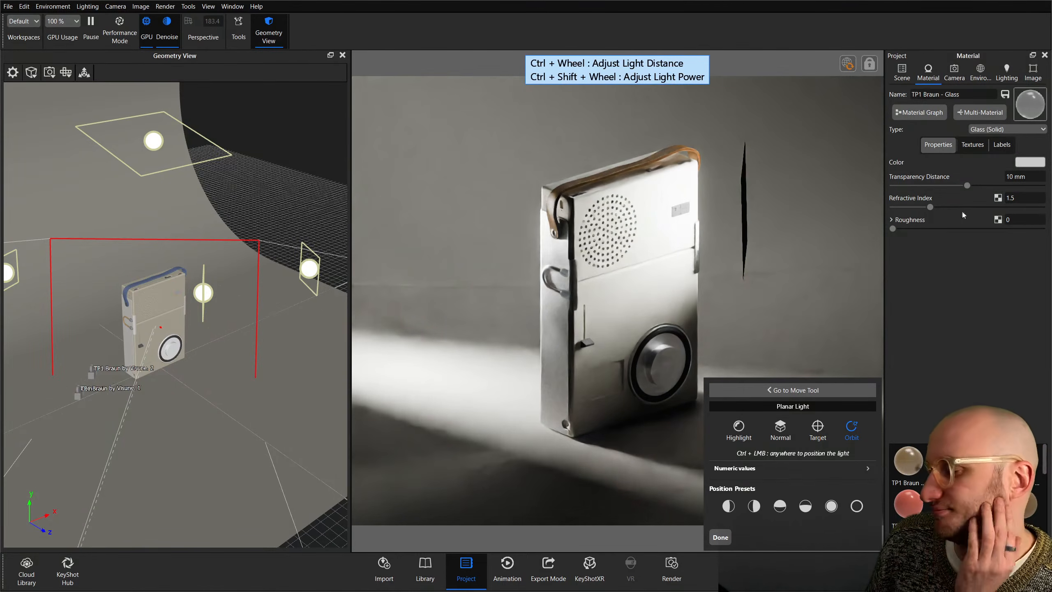
{"action": "left_click_drag", "start_coordinate": [930, 207], "coordinate": [897, 209]}
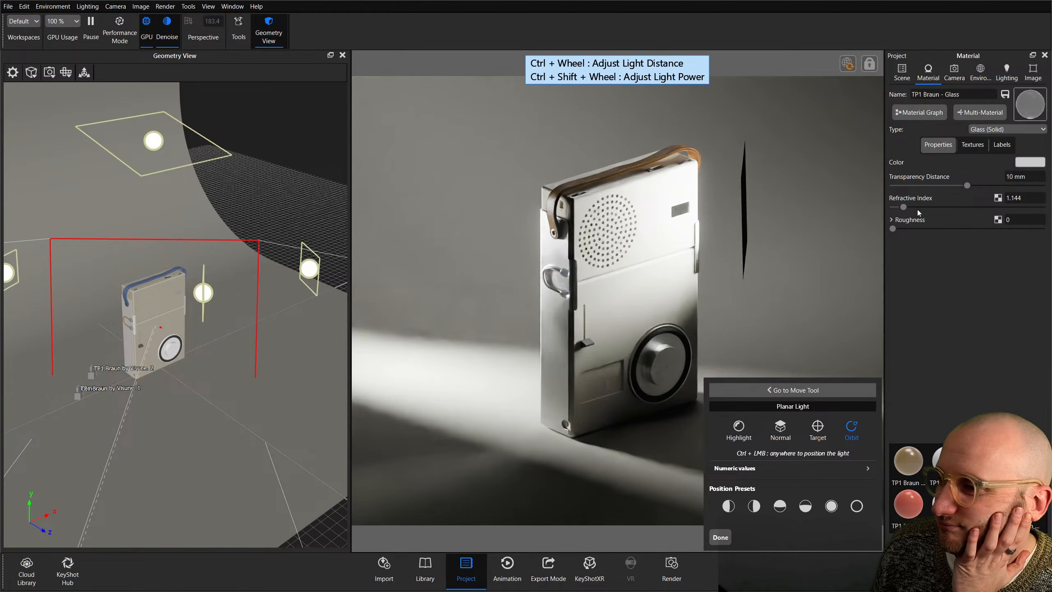
{"action": "left_click", "coordinate": [909, 208]}
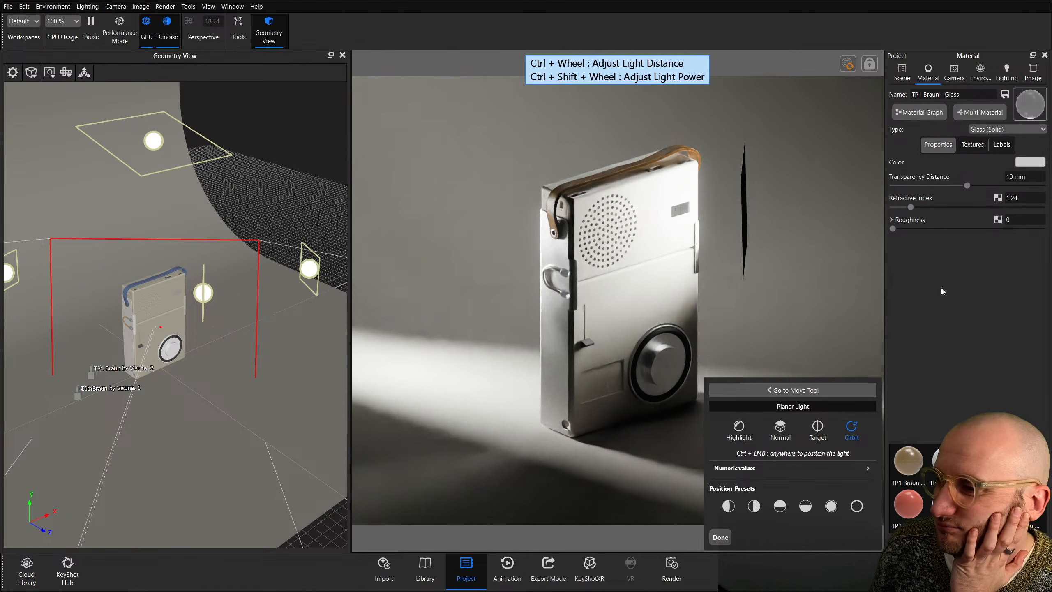
Make the fourth planar light invisible to the camera, and toggle the light off and on to check its effect.
{"action": "left_click", "coordinate": [744, 231]}
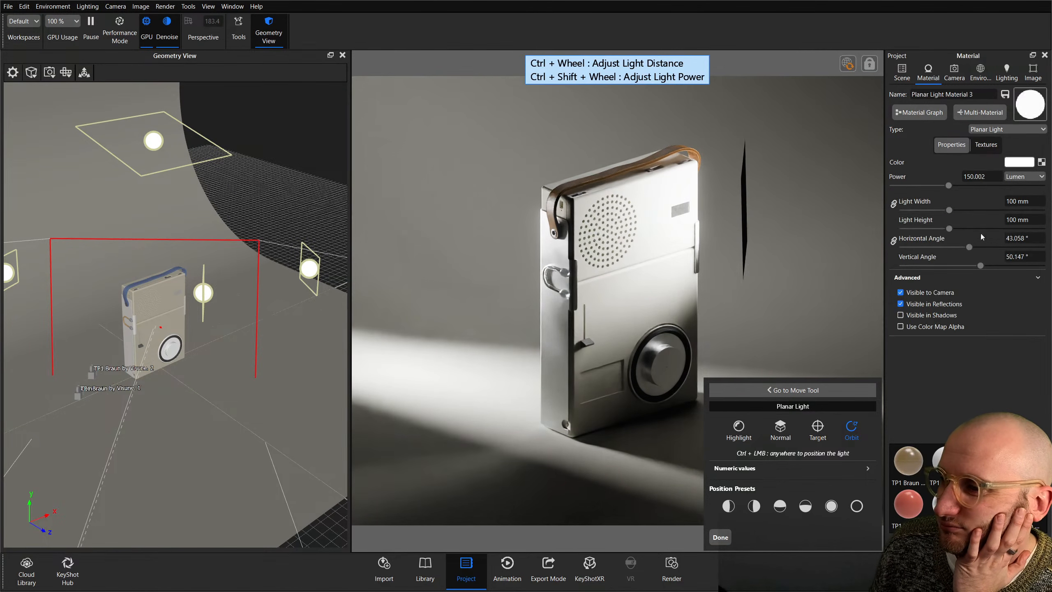
{"action": "left_click", "coordinate": [924, 293]}
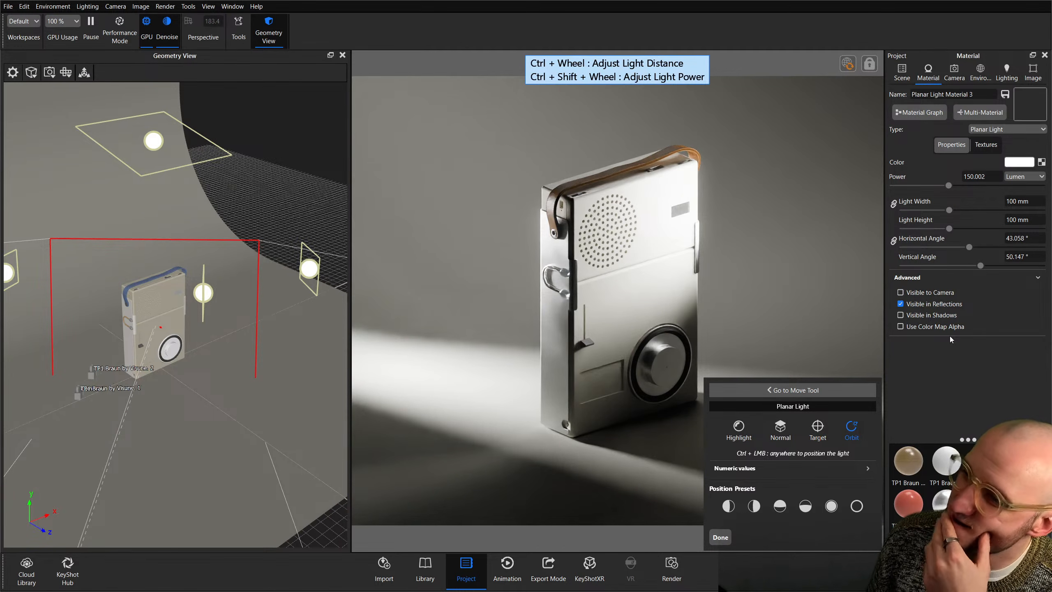
{"action": "left_click", "coordinate": [901, 71]}
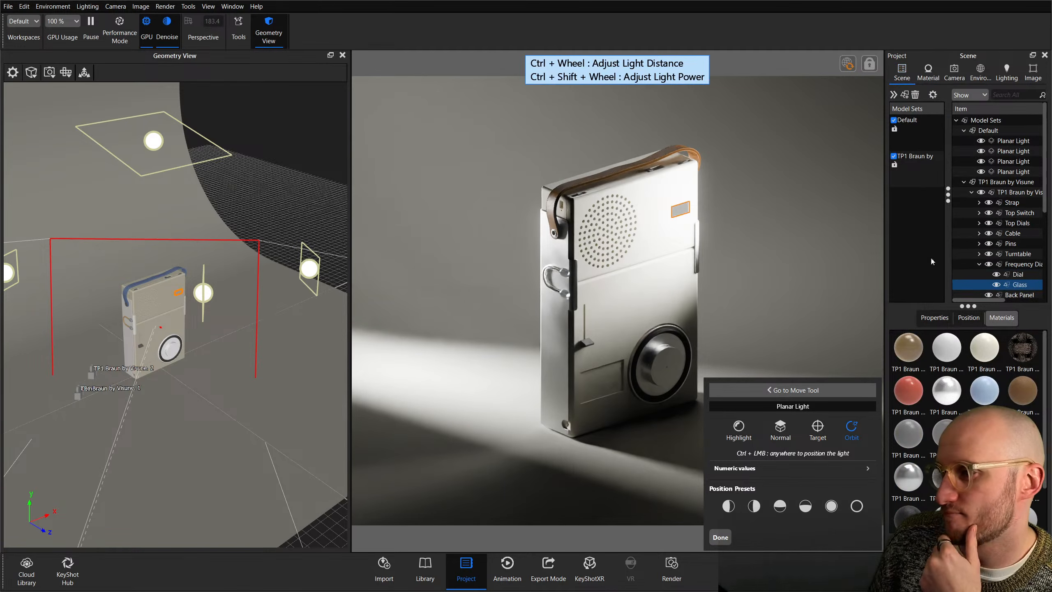
{"action": "left_click", "coordinate": [979, 171]}
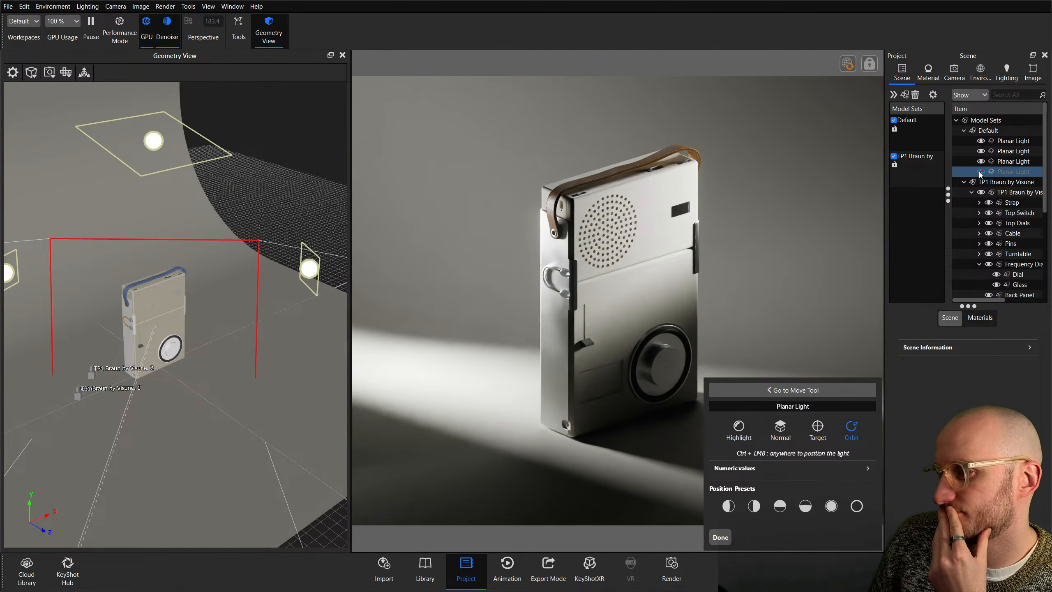
{"action": "left_click", "coordinate": [979, 170]}
{"action": "left_click", "coordinate": [979, 171]}
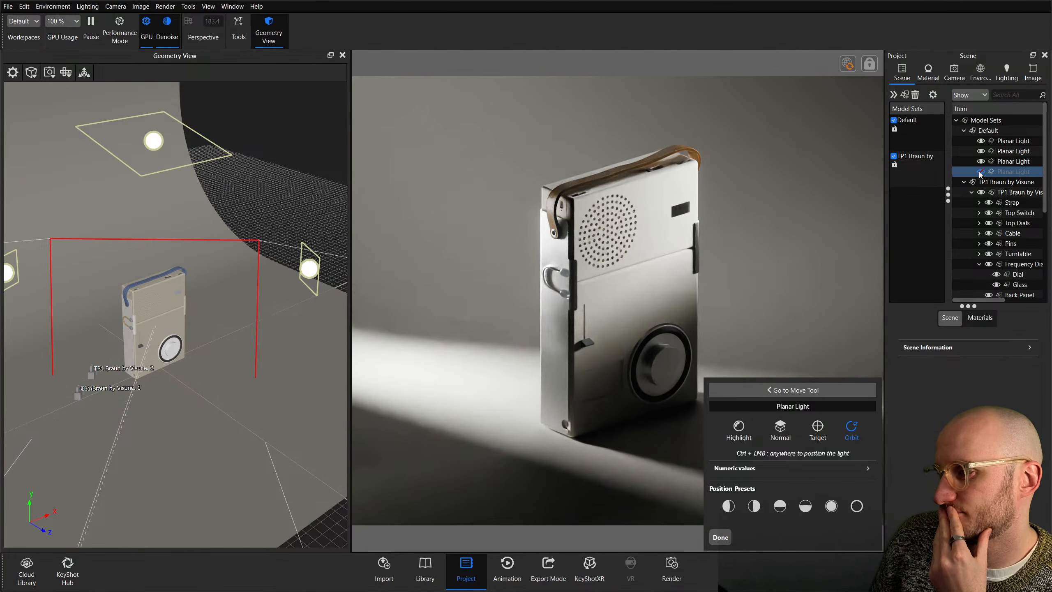
Set the dial window's glass to white (FFFFFF) with a transparency distance of 20 mm and a refractive index of 1.488.
{"action": "double_click", "coordinate": [689, 217]}
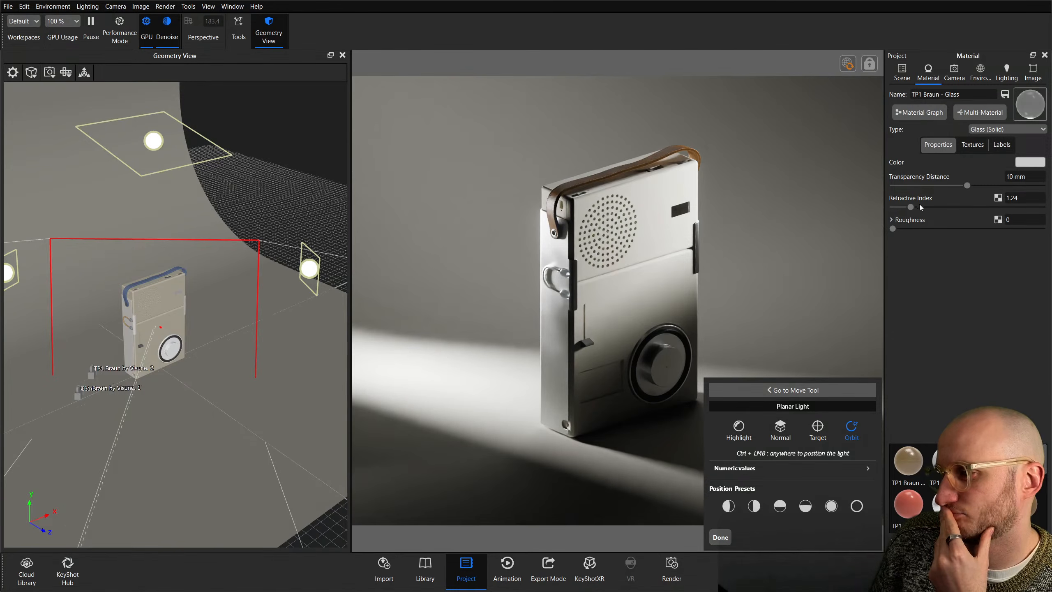
{"action": "left_click_drag", "start_coordinate": [922, 209], "coordinate": [937, 210]}
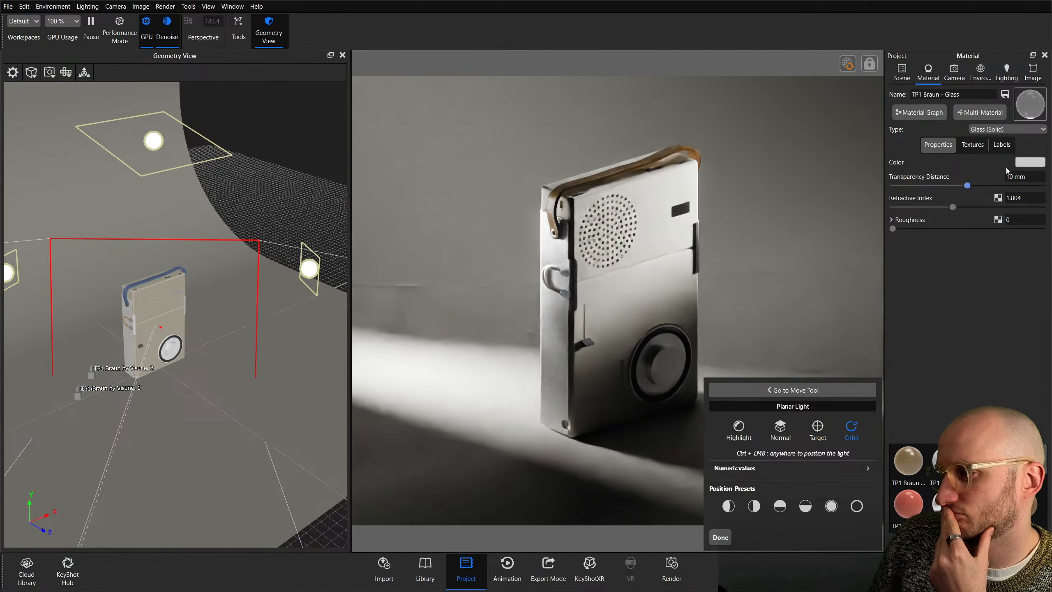
{"action": "left_click", "coordinate": [1030, 162]}
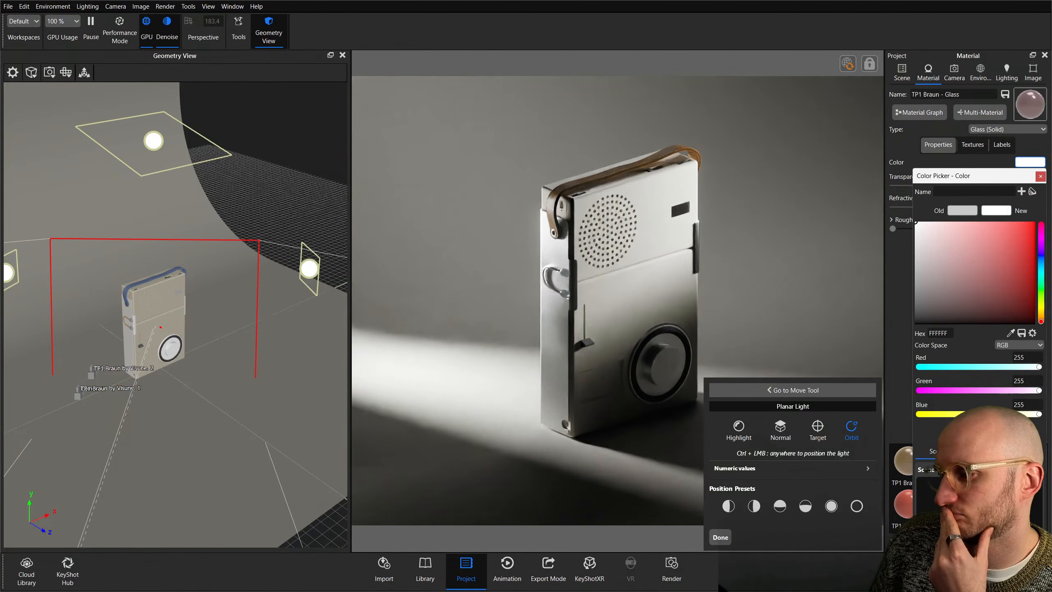
{"action": "left_click", "coordinate": [1040, 177]}
{"action": "left_click_drag", "start_coordinate": [965, 186], "coordinate": [1016, 186]}
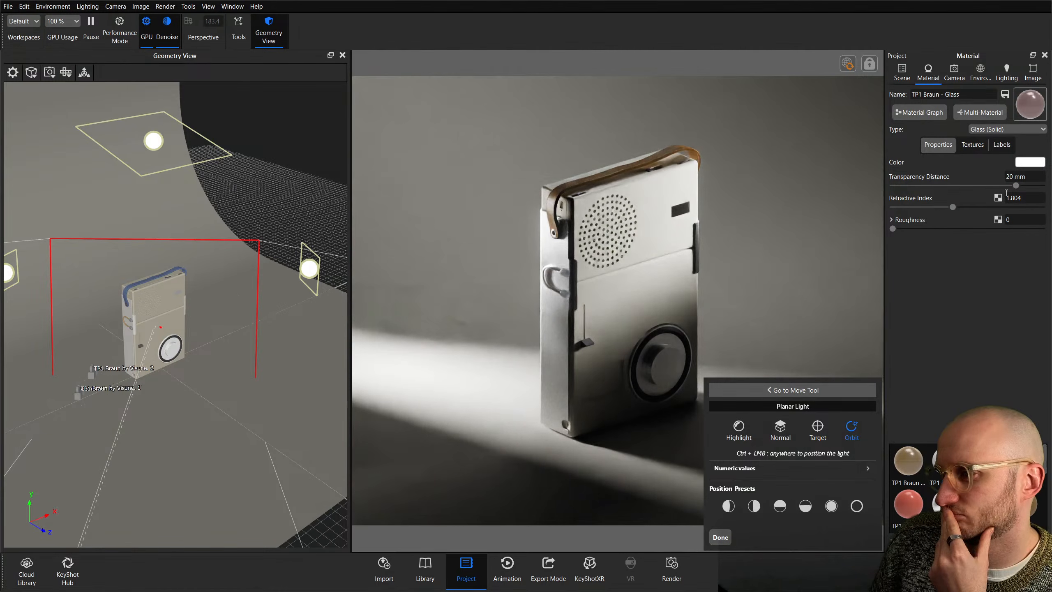
{"action": "left_click_drag", "start_coordinate": [953, 207], "coordinate": [929, 207]}
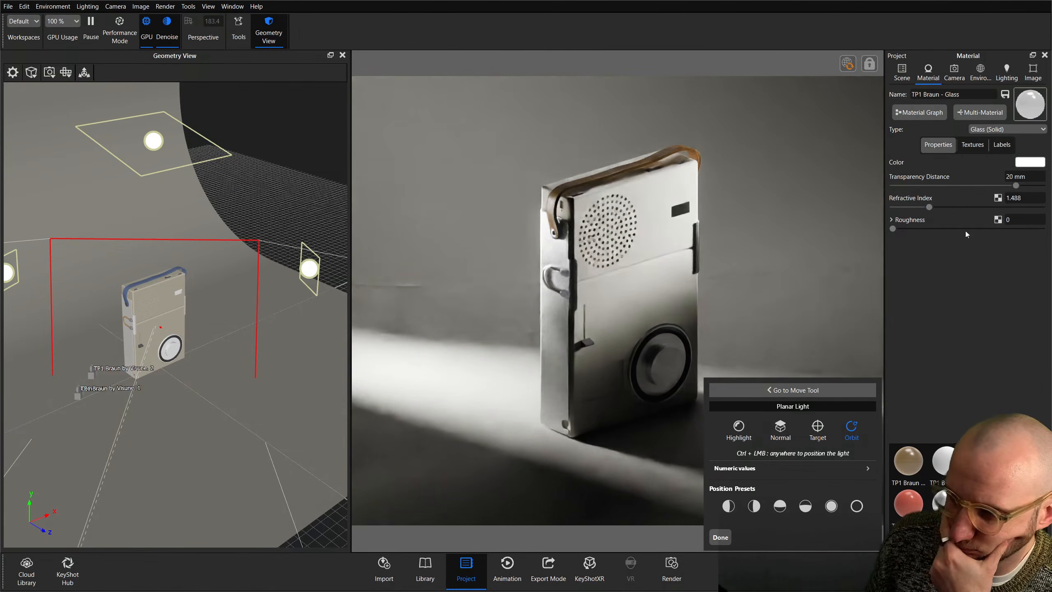
Show the fourth planar light again and reduce its power to about 14 lumen.
{"action": "left_click", "coordinate": [902, 71]}
{"action": "left_click", "coordinate": [1013, 172]}
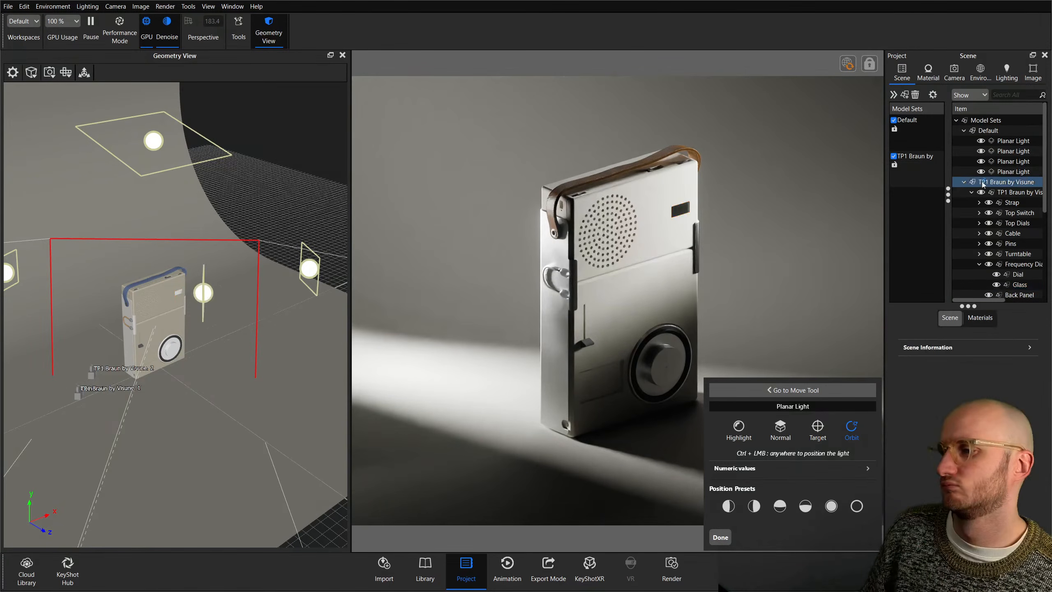
{"action": "left_click", "coordinate": [985, 191]}
{"action": "left_click", "coordinate": [994, 171]}
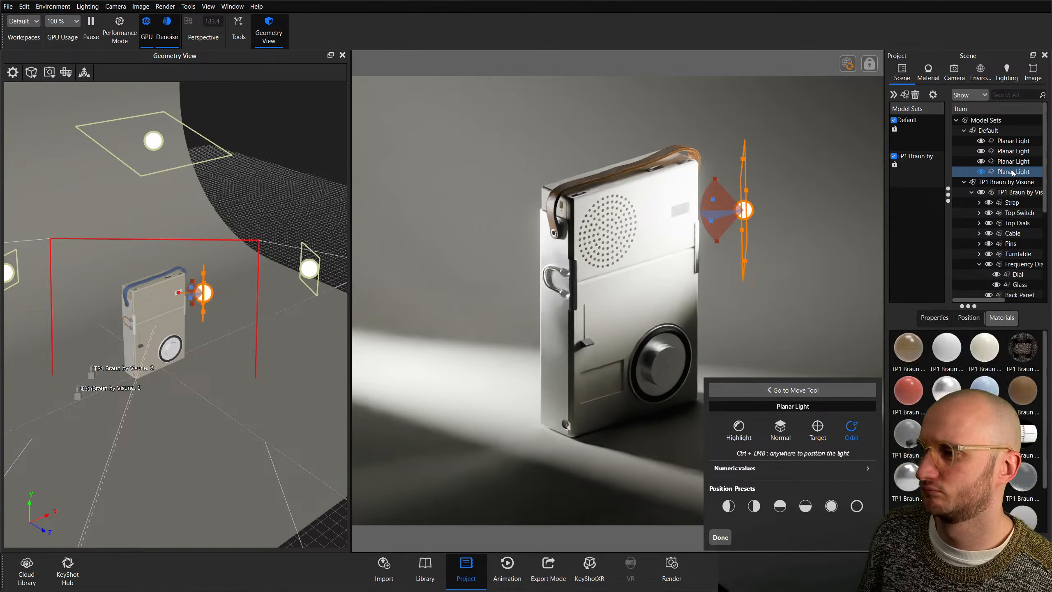
{"action": "scroll", "coordinate": [855, 215], "scroll_direction": "down", "scroll_amount": 8, "text": "ctrl"}
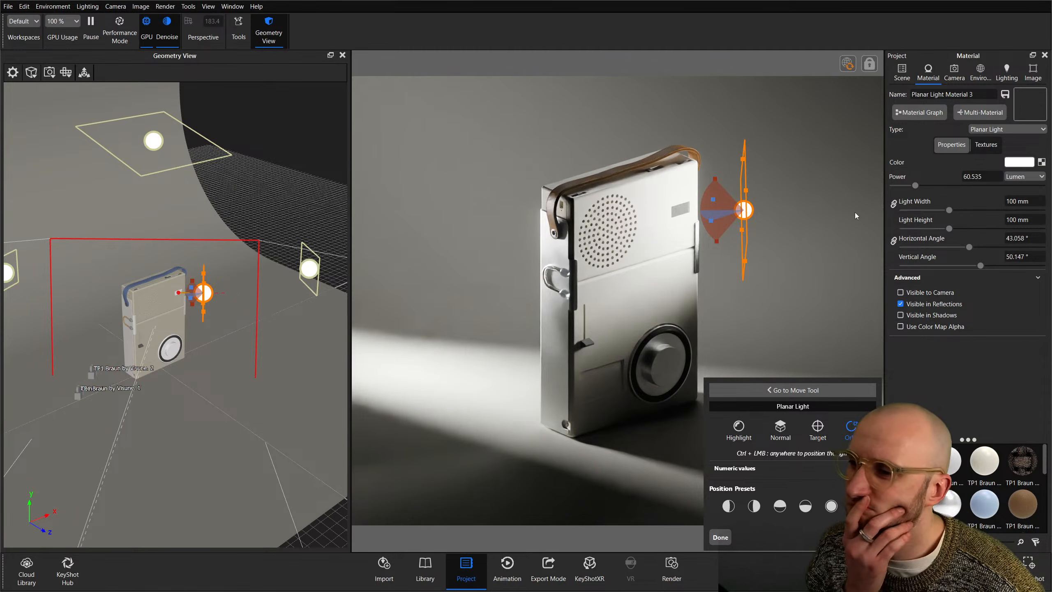
{"action": "scroll", "coordinate": [855, 212], "scroll_direction": "down", "scroll_amount": 1, "text": "ctrl"}
{"action": "scroll", "coordinate": [854, 212], "scroll_direction": "down", "scroll_amount": 12, "text": "ctrl"}
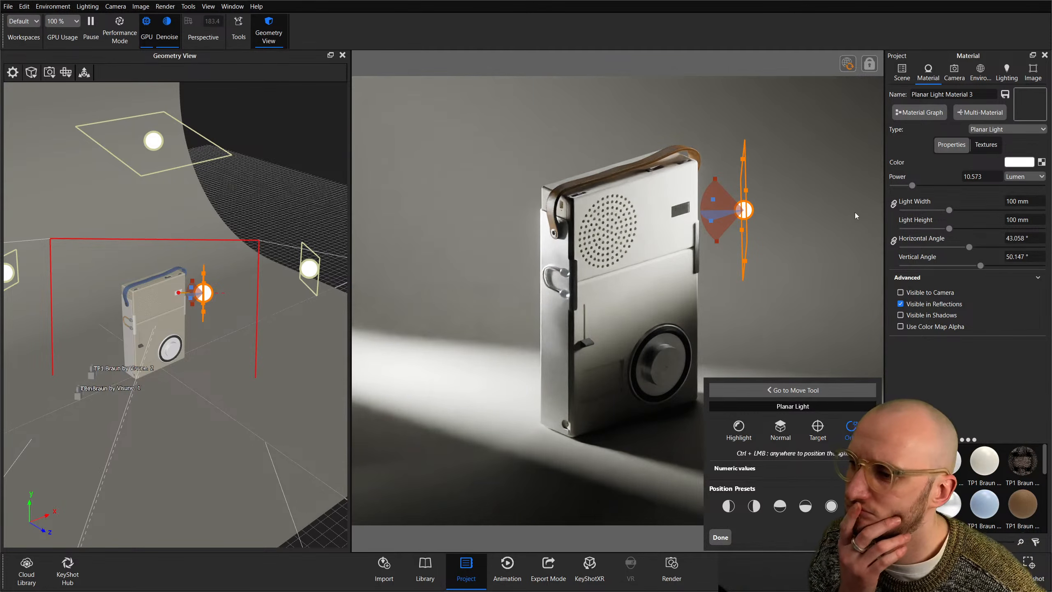
{"action": "scroll", "coordinate": [855, 212], "scroll_direction": "up", "scroll_amount": 2, "text": "ctrl"}
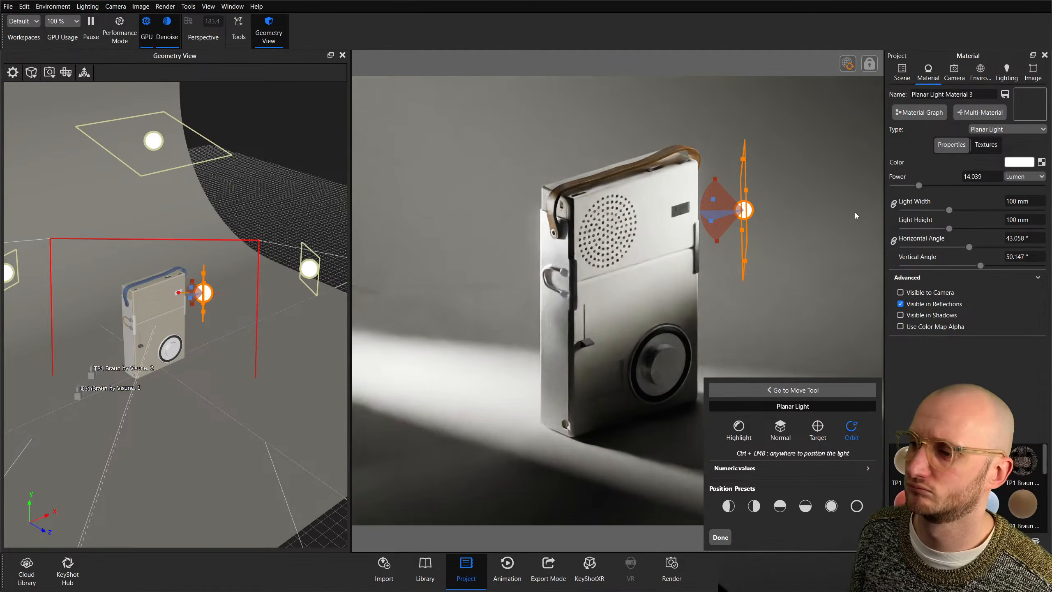
Raise the second planar light by about 32 mm with the Move tool in the geometry view.
{"action": "left_click", "coordinate": [902, 71]}
{"action": "left_click", "coordinate": [1025, 161]}
{"action": "left_click", "coordinate": [1014, 151]}
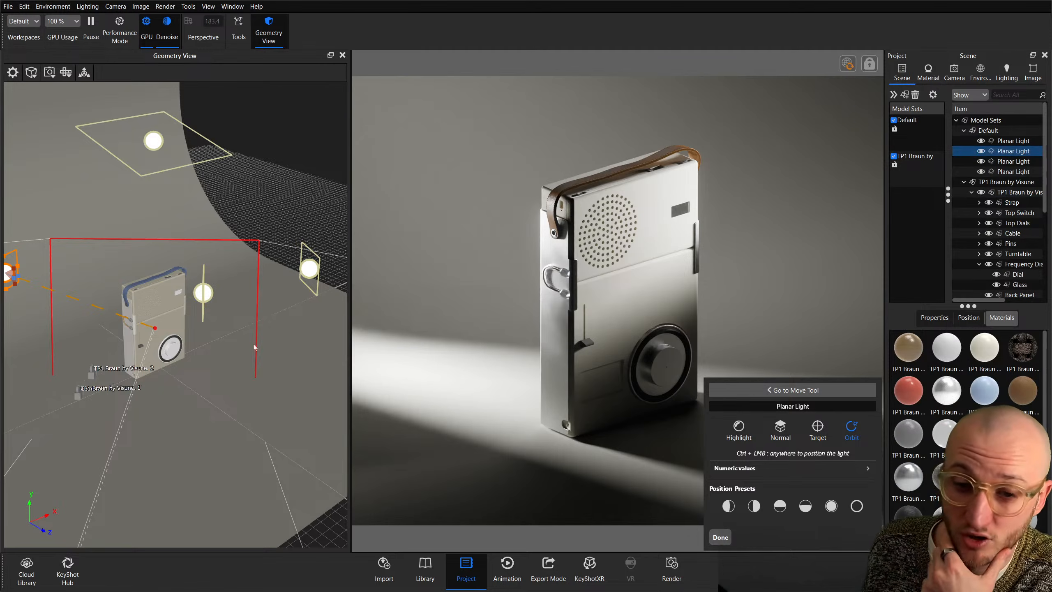
{"action": "left_click", "coordinate": [84, 72]}
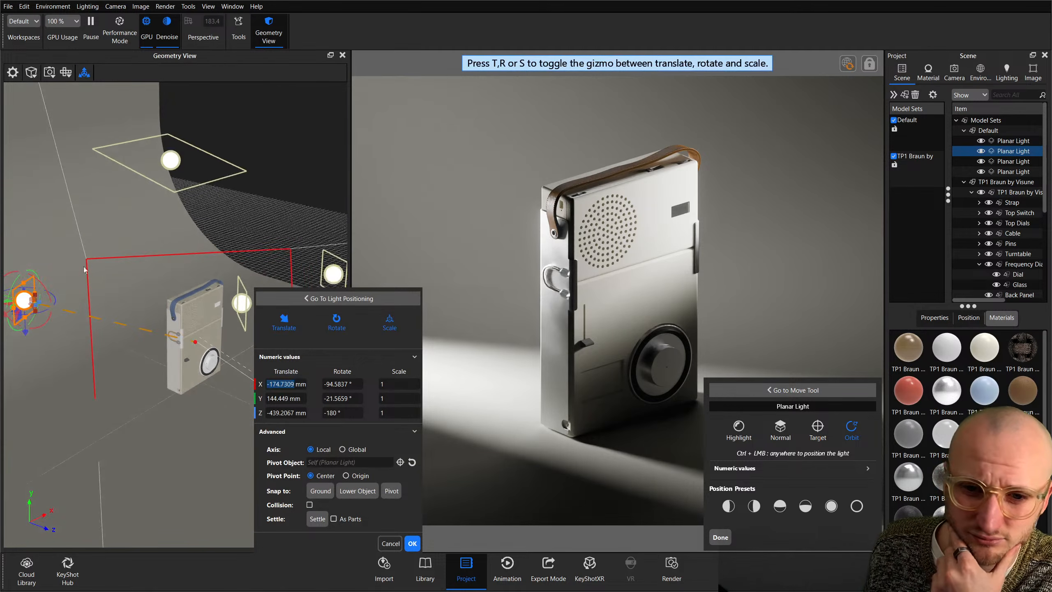
{"action": "left_click_drag", "start_coordinate": [24, 335], "coordinate": [29, 325]}
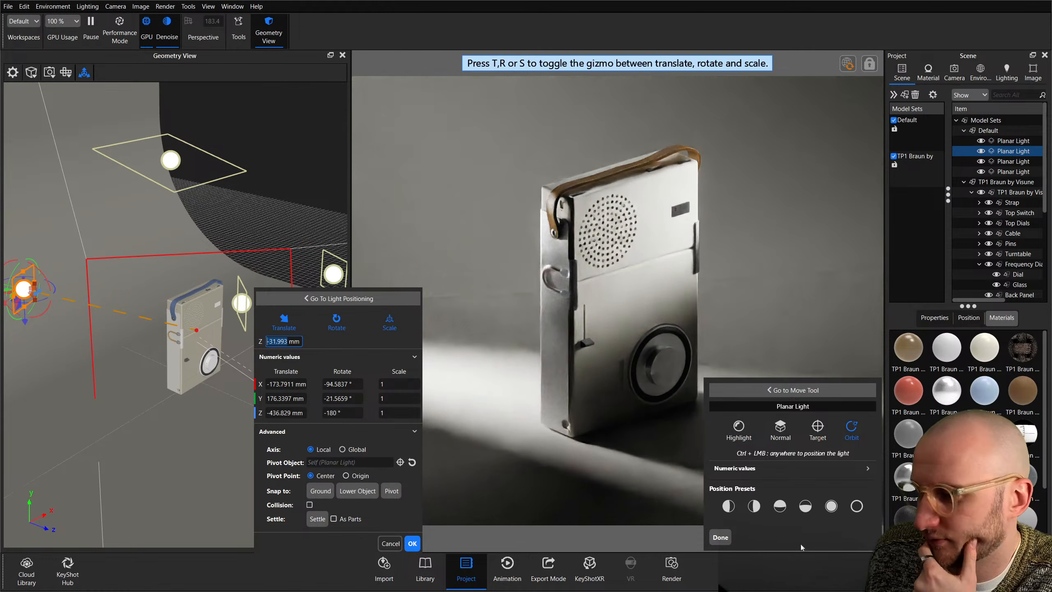
{"action": "left_click", "coordinate": [720, 537]}
{"action": "left_click", "coordinate": [419, 545]}
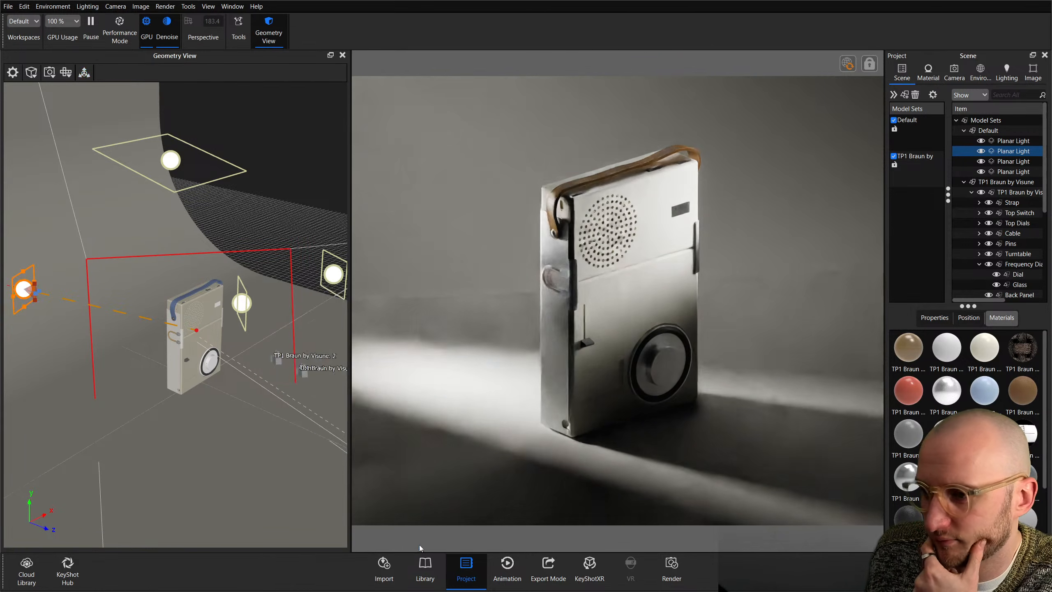
Try darker shades for the backdrop ramp's material and set its color to the warm beige BCB8A4.
{"action": "double_click", "coordinate": [850, 255]}
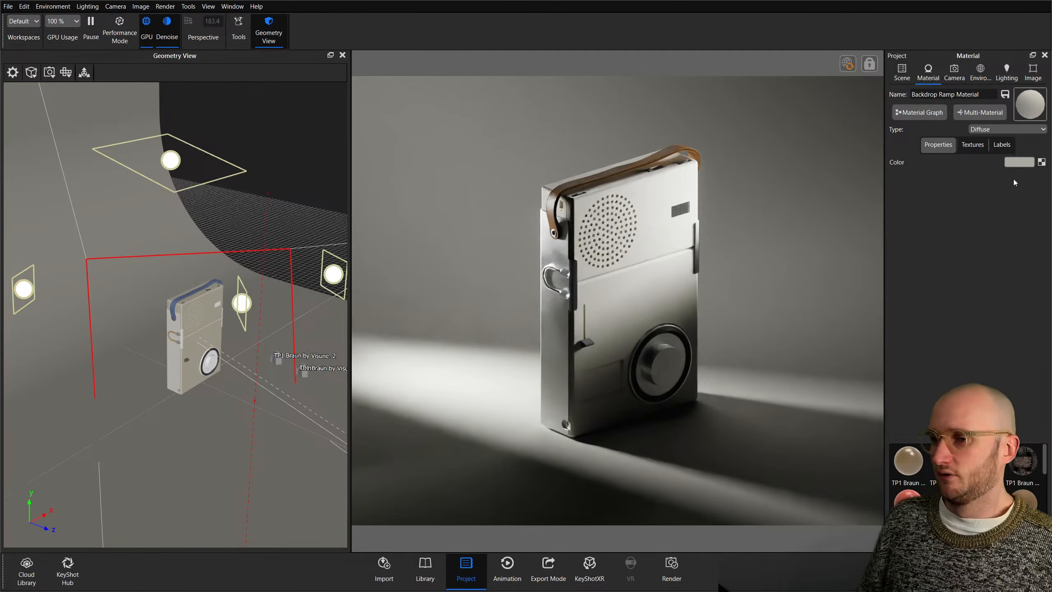
{"action": "left_click", "coordinate": [1015, 164]}
{"action": "left_click", "coordinate": [970, 314]}
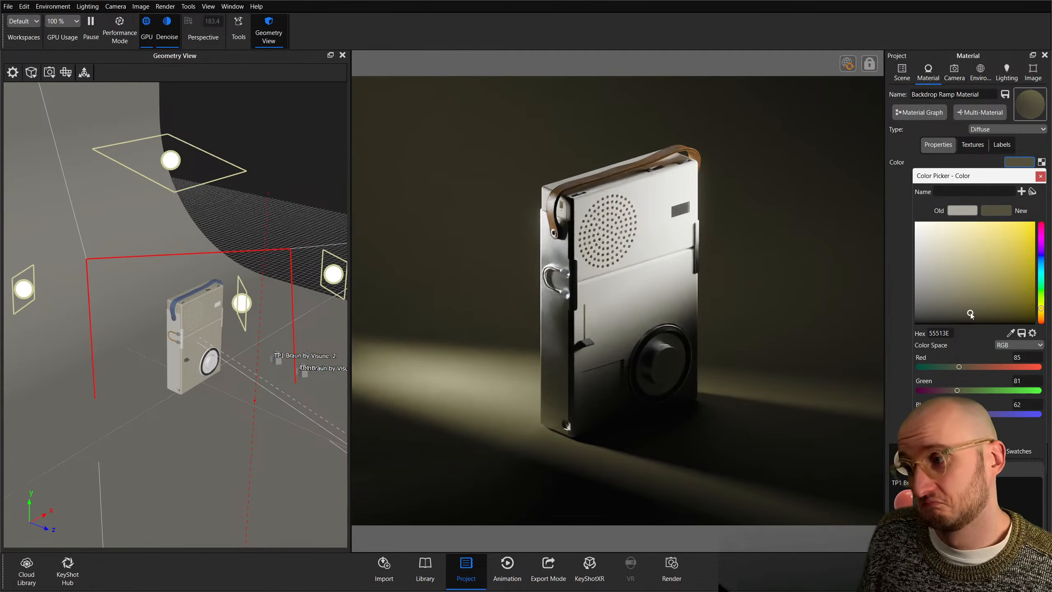
{"action": "left_click", "coordinate": [942, 314]}
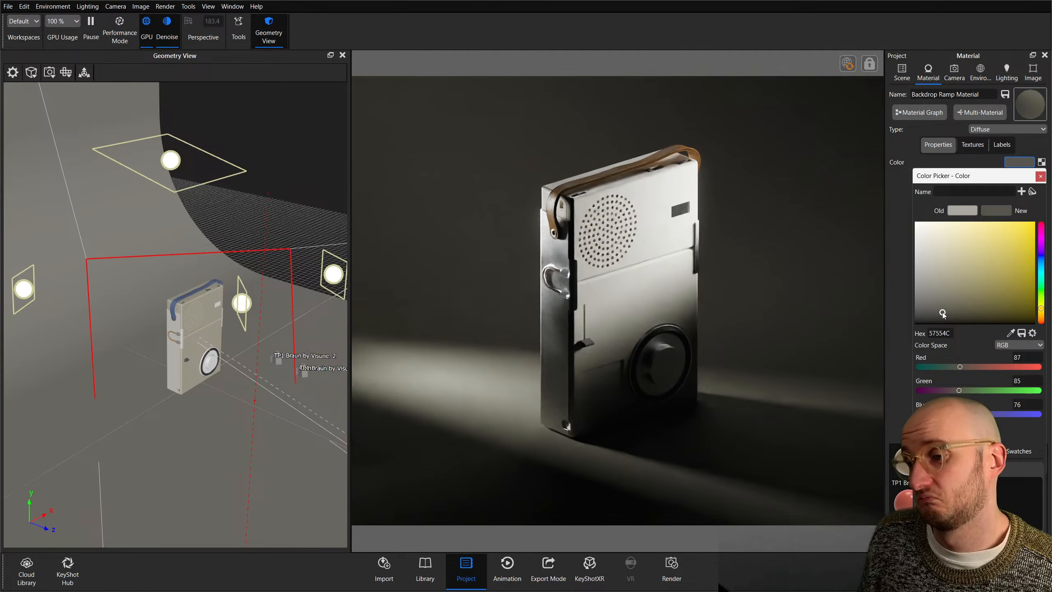
{"action": "left_click", "coordinate": [945, 309]}
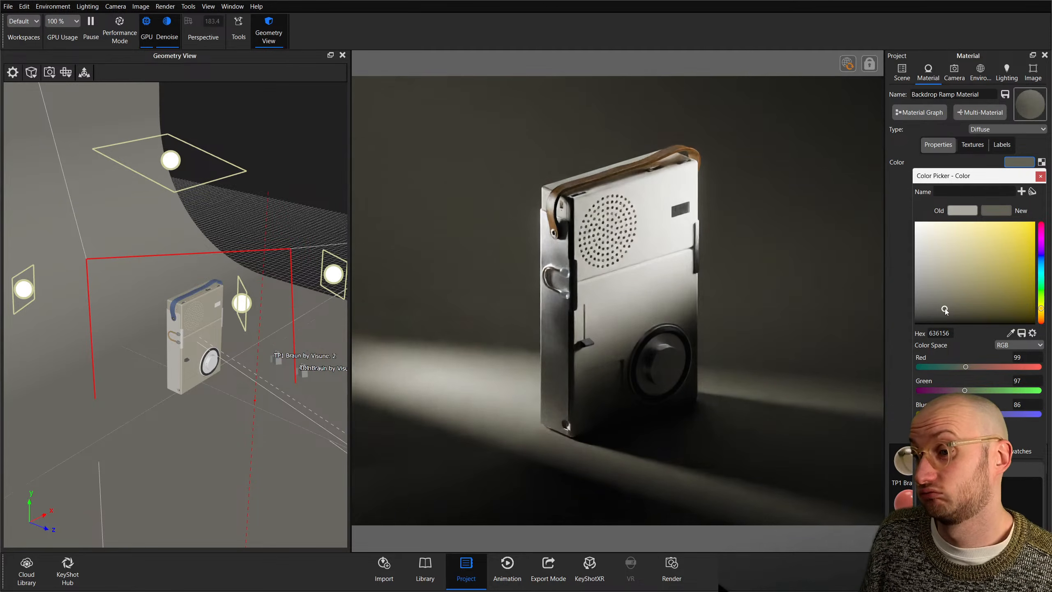
{"action": "left_click", "coordinate": [944, 269]}
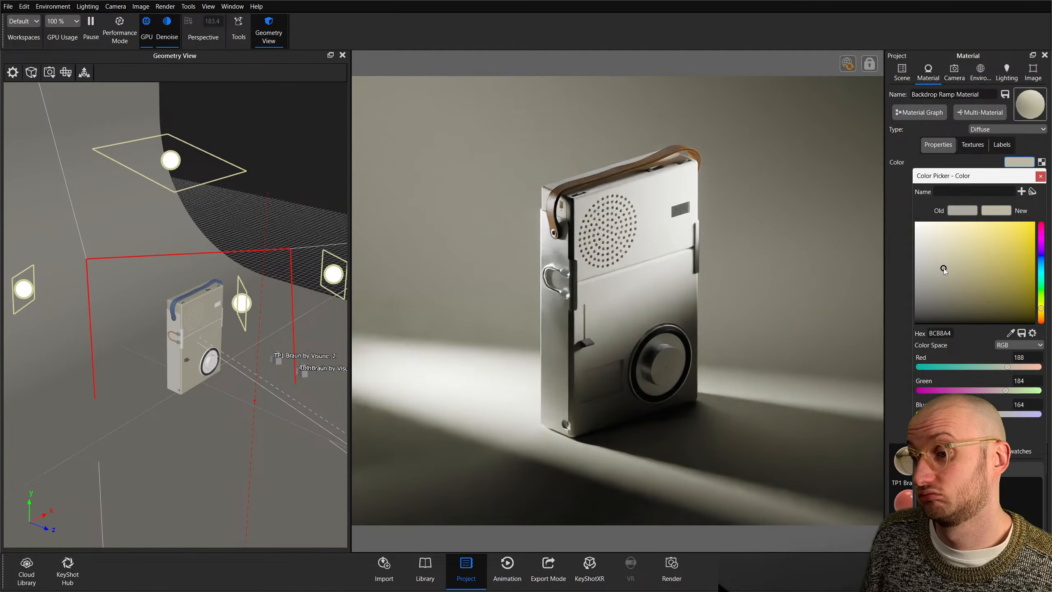
{"action": "left_click", "coordinate": [1041, 177]}
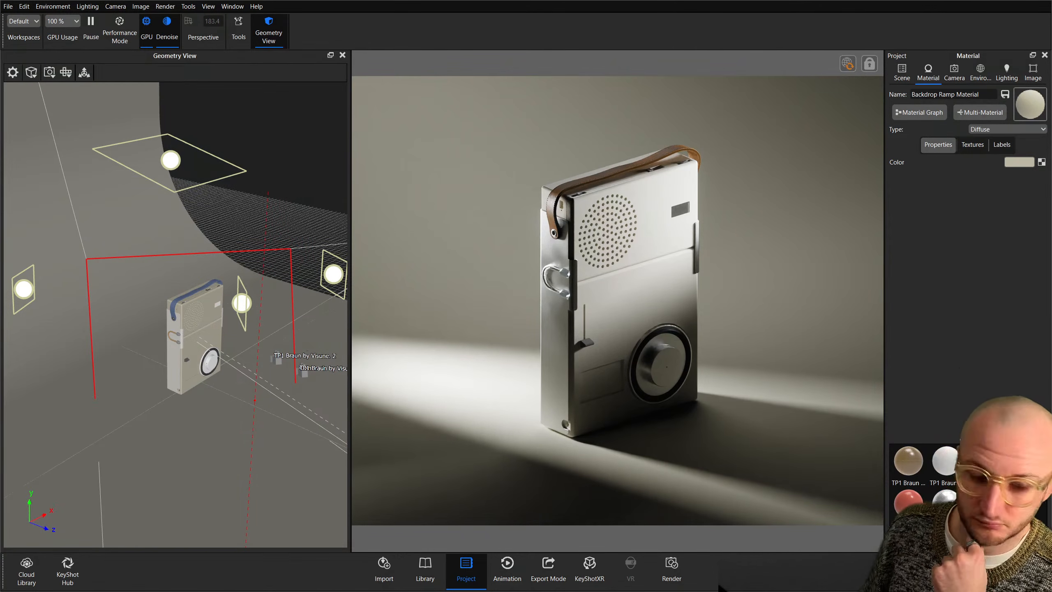
Set the image's bloom intensity to about 0.167 and try contrast values of 6 and 1.
{"action": "left_click", "coordinate": [1029, 76]}
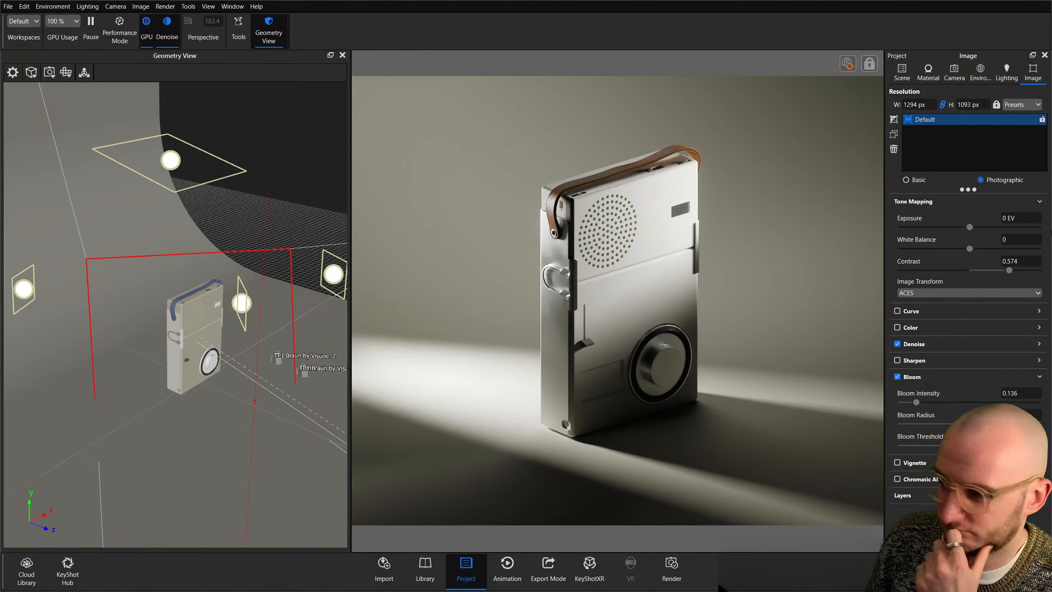
{"action": "left_click", "coordinate": [928, 402]}
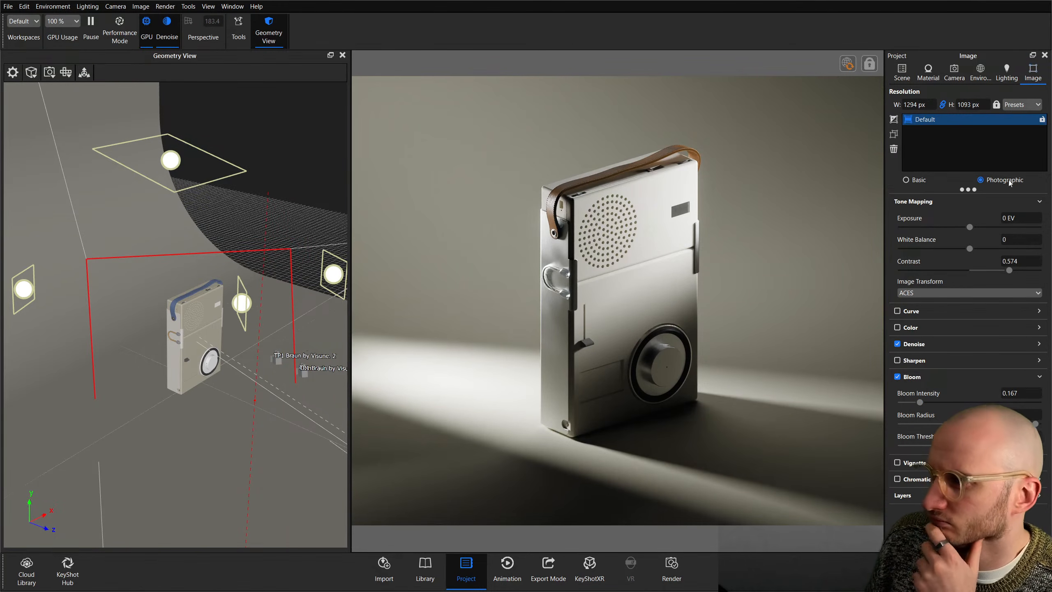
{"action": "mouse_move", "coordinate": [1010, 270]}
{"action": "left_mouse_down"}
{"action": "mouse_move", "coordinate": [1020, 270]}
{"action": "mouse_move", "coordinate": [1006, 269]}
{"action": "left_mouse_up"}
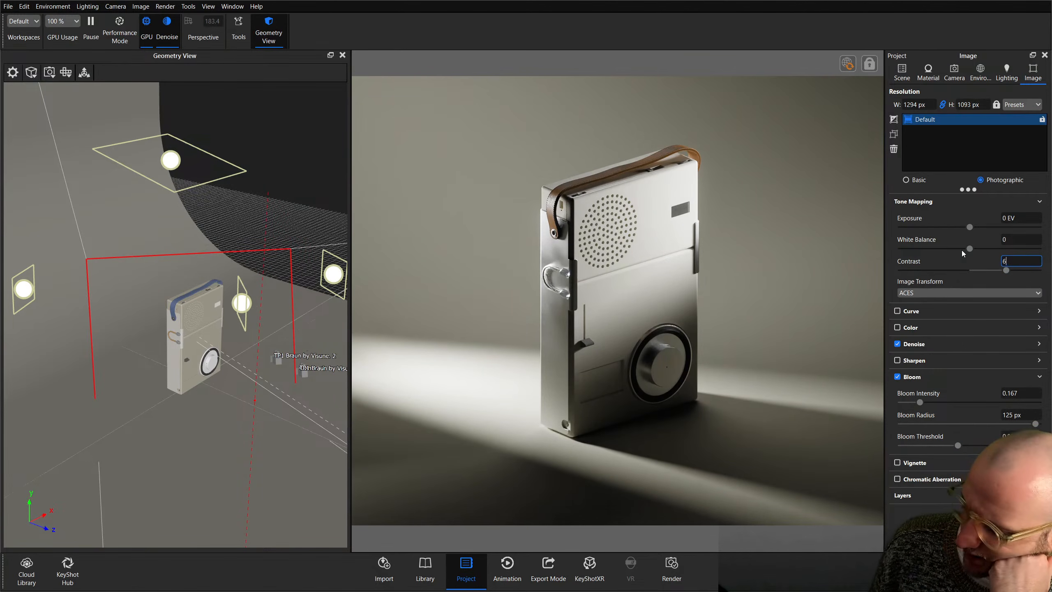
{"action": "type", "text": "6"}
{"action": "key", "text": "Return"}
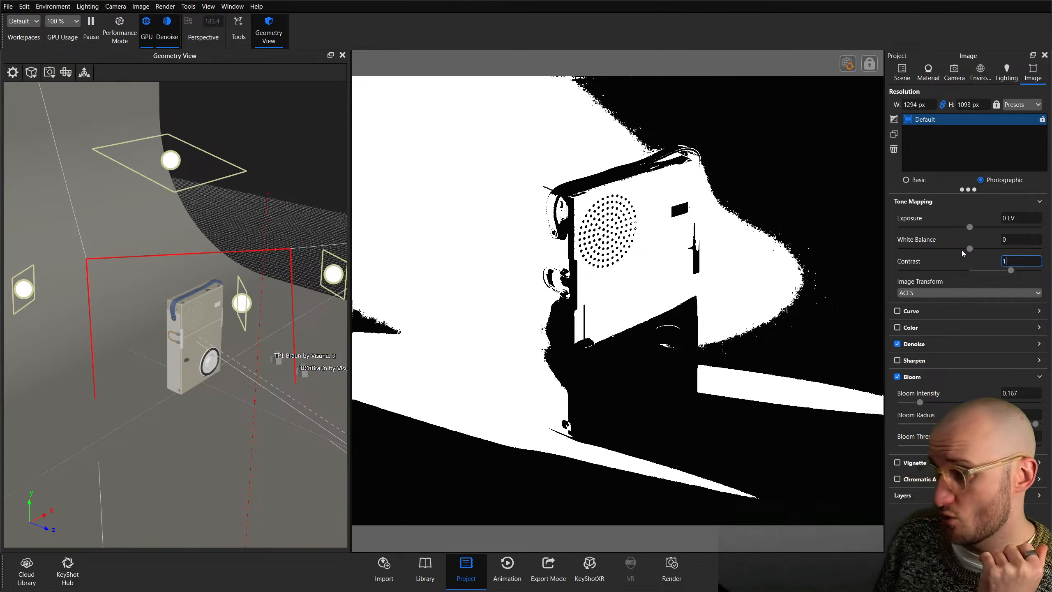
{"action": "type", "text": "1"}
{"action": "key", "text": "Return"}
Compare softer and stronger contrast levels for the image and settle on a contrast of about 0.82.
{"action": "mouse_move", "coordinate": [976, 270]}
{"action": "left_mouse_down"}
{"action": "mouse_move", "coordinate": [990, 270]}
{"action": "mouse_move", "coordinate": [974, 272]}
{"action": "left_mouse_up"}
{"action": "left_click", "coordinate": [983, 293]}
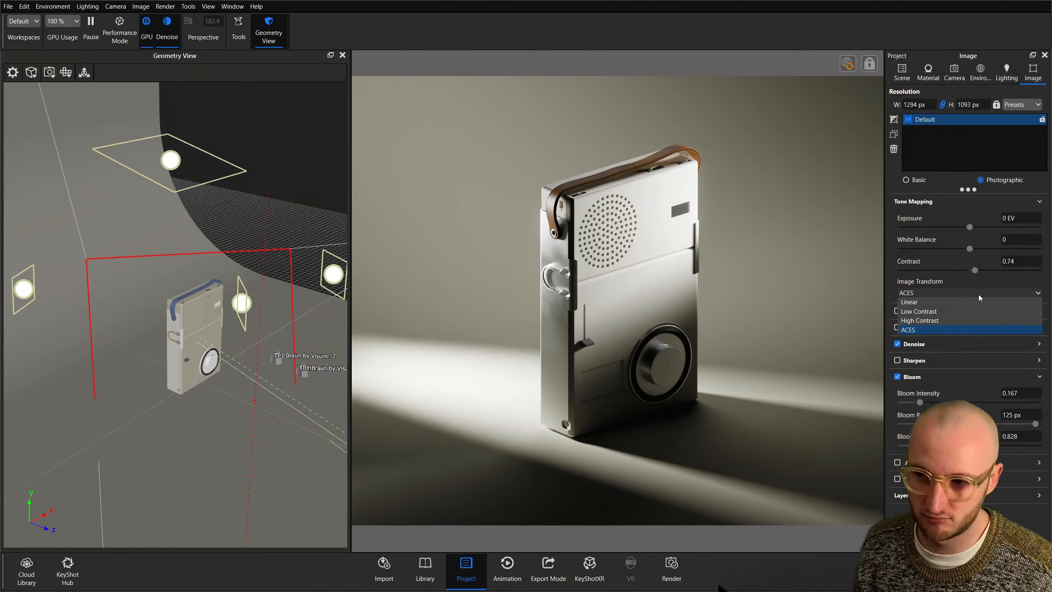
{"action": "left_click_drag", "start_coordinate": [975, 270], "coordinate": [972, 269]}
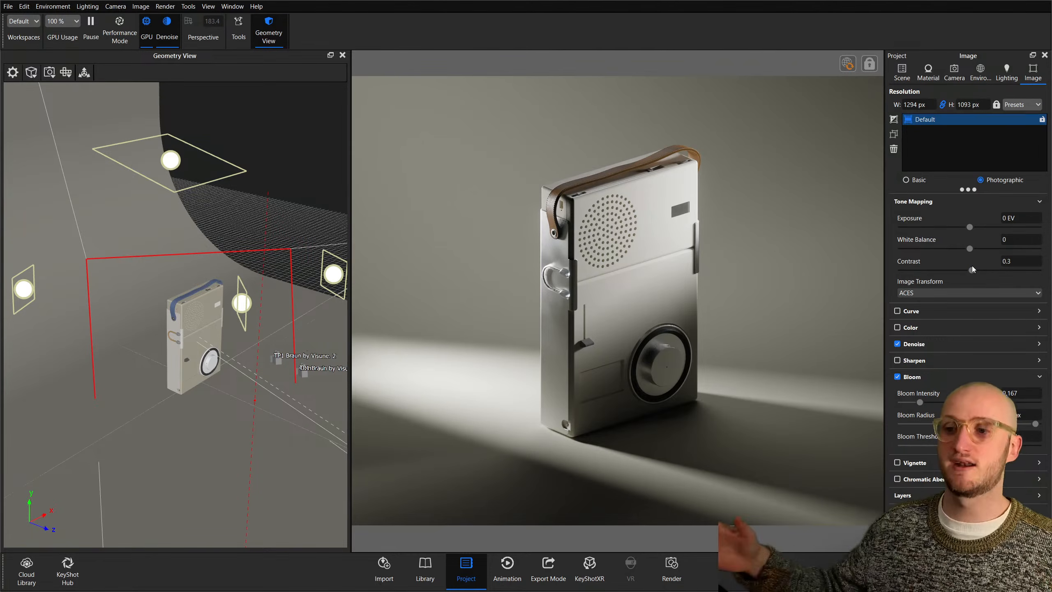
{"action": "left_click_drag", "start_coordinate": [974, 268], "coordinate": [976, 270]}
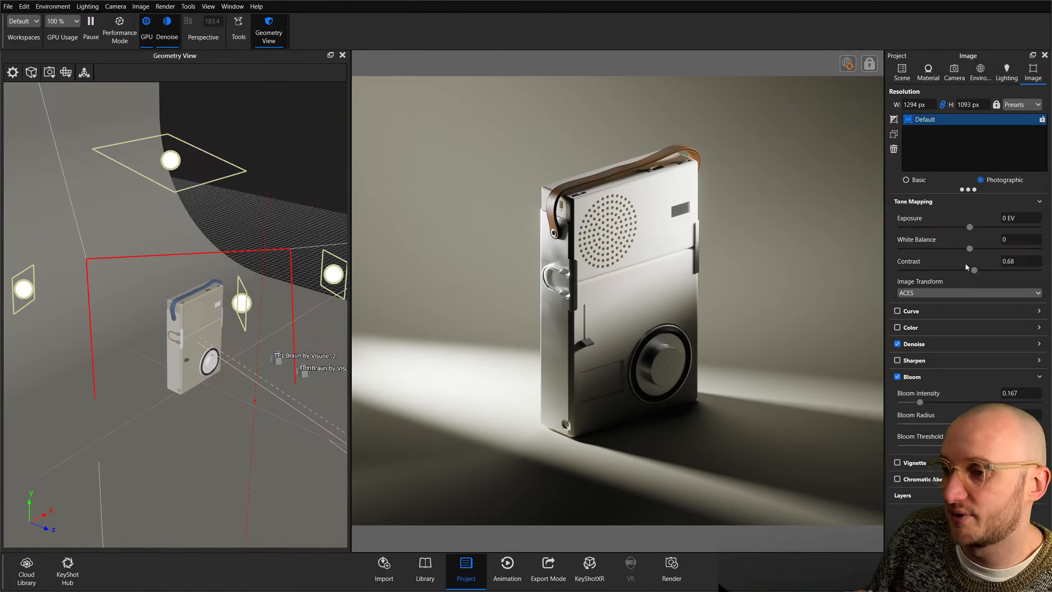
{"action": "left_click_drag", "start_coordinate": [975, 269], "coordinate": [971, 270]}
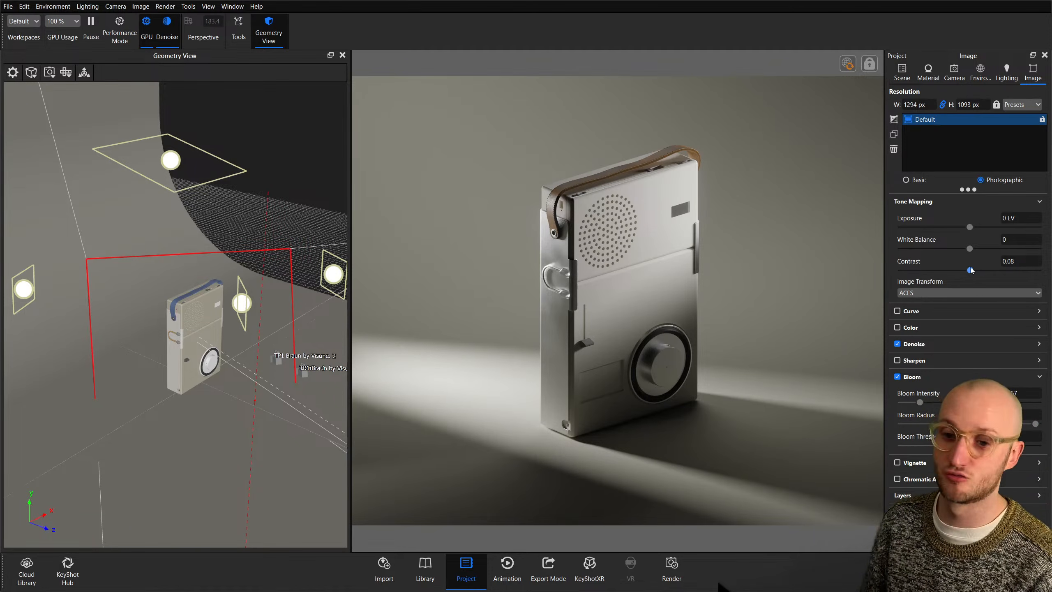
{"action": "left_click_drag", "start_coordinate": [971, 270], "coordinate": [976, 274]}
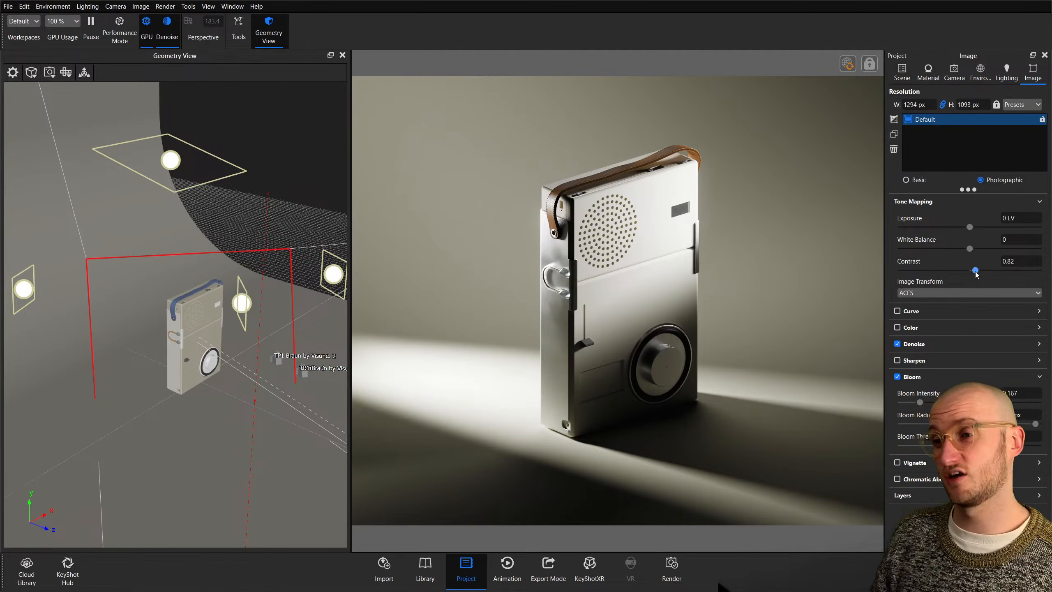
Switch to the Free Camera and frame a close-up of the leather strap's riveted end beside the display window.
{"action": "left_click", "coordinate": [960, 68]}
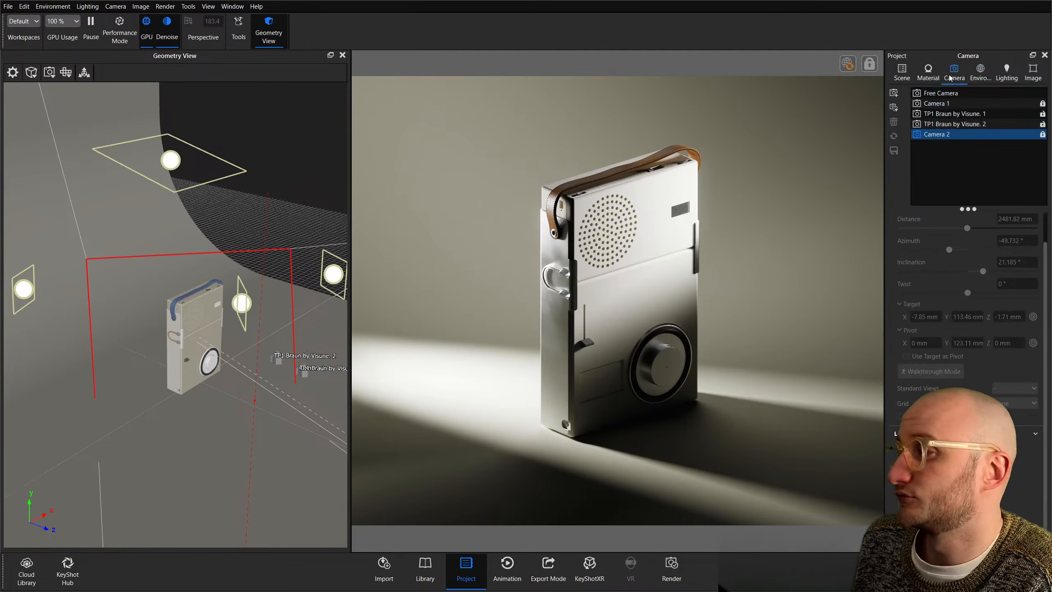
{"action": "scroll", "coordinate": [547, 280], "scroll_direction": "up", "scroll_amount": 6}
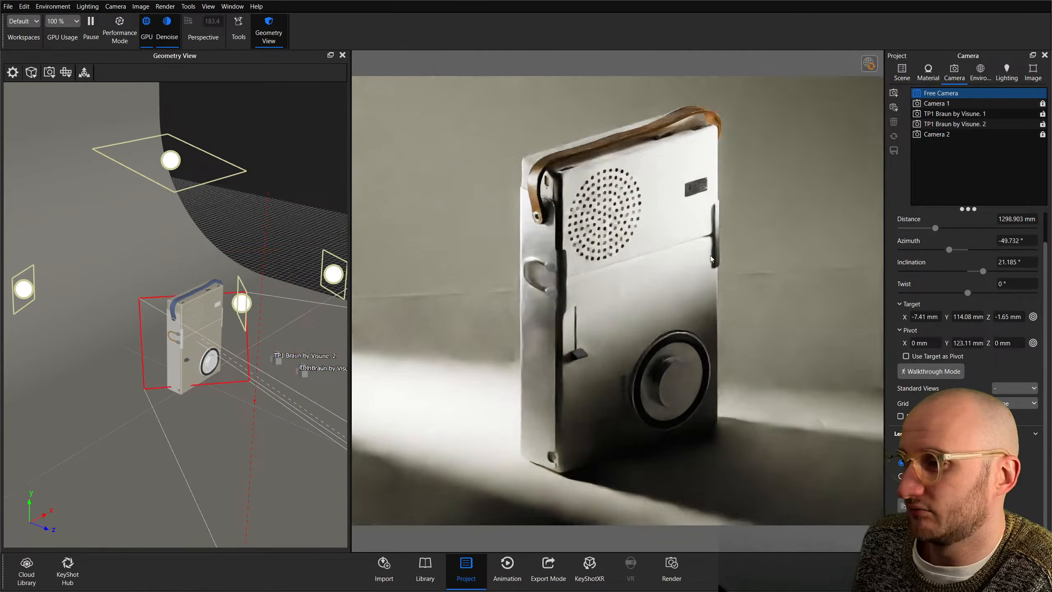
{"action": "middle_click_drag", "start_coordinate": [721, 265], "coordinate": [652, 352]}
{"action": "left_click_drag", "start_coordinate": [638, 278], "coordinate": [431, 286]}
{"action": "middle_click_drag", "start_coordinate": [766, 256], "coordinate": [725, 258]}
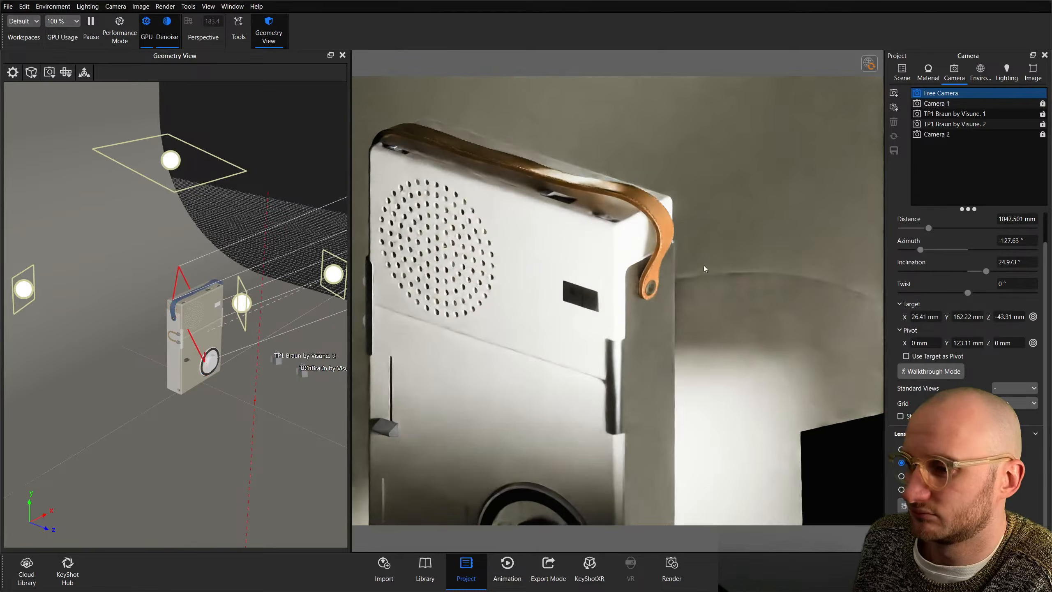
{"action": "left_click_drag", "start_coordinate": [725, 258], "coordinate": [664, 272]}
{"action": "scroll", "coordinate": [663, 271], "scroll_direction": "up", "scroll_amount": 4}
{"action": "middle_click_drag", "start_coordinate": [663, 292], "coordinate": [666, 332]}
{"action": "scroll", "coordinate": [693, 299], "scroll_direction": "up", "scroll_amount": 3}
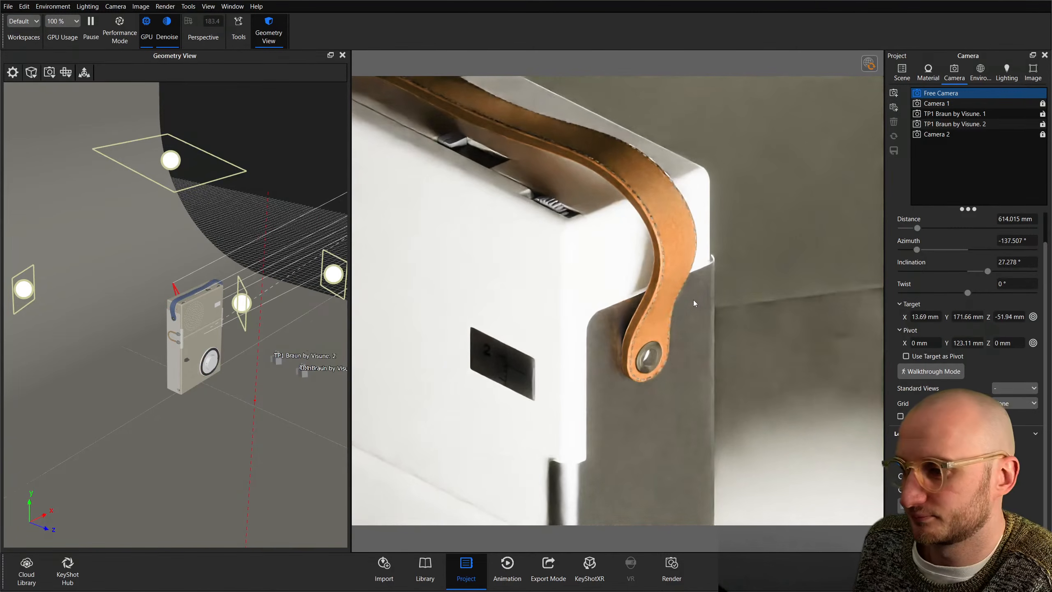
{"action": "left_click_drag", "start_coordinate": [691, 291], "coordinate": [703, 322]}
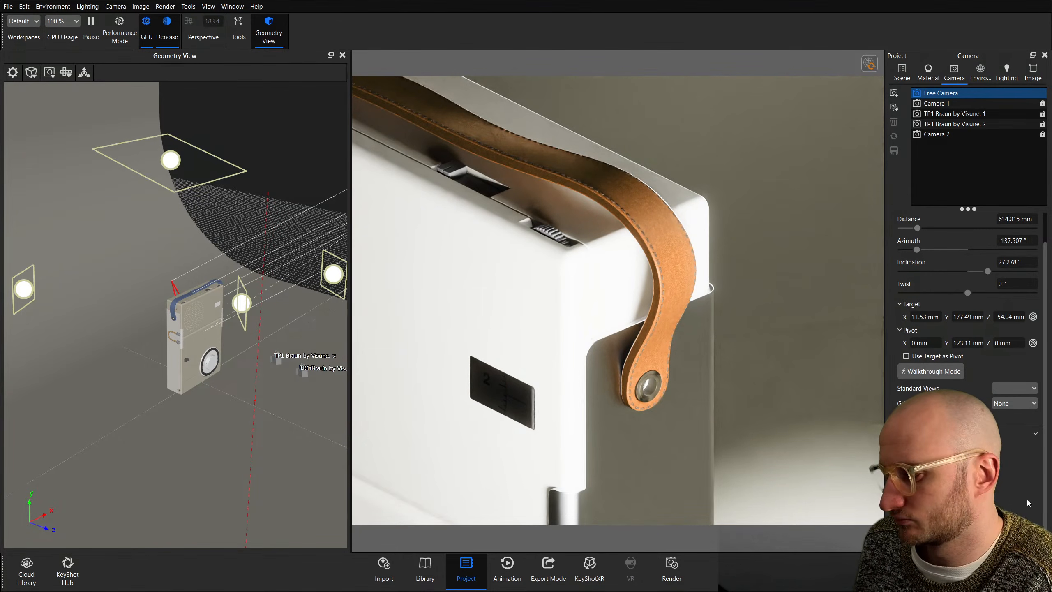
Enable depth of field for the camera, set the focal point on the leather strap and reduce the blur.
{"action": "left_click", "coordinate": [897, 540]}
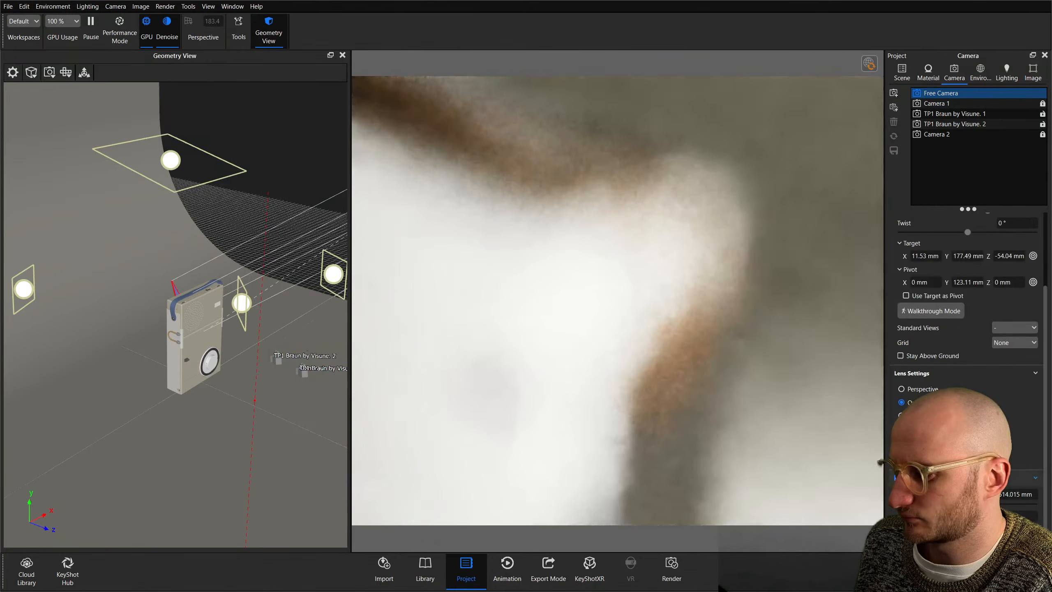
{"action": "left_click", "coordinate": [925, 537]}
{"action": "left_click", "coordinate": [671, 255]}
{"action": "left_click", "coordinate": [677, 282]}
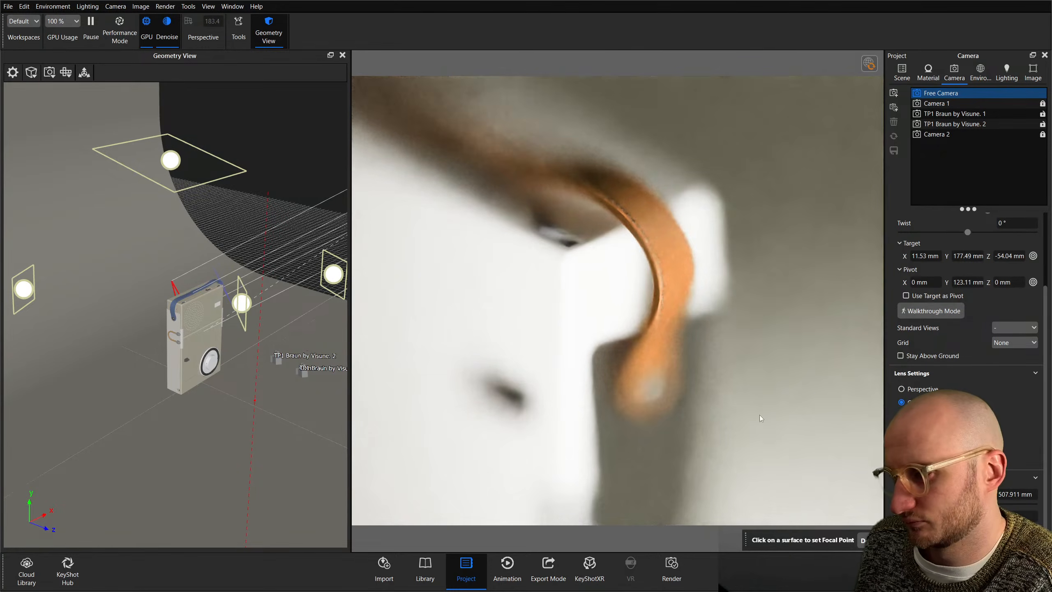
{"action": "left_click_drag", "start_coordinate": [903, 525], "coordinate": [1045, 520]}
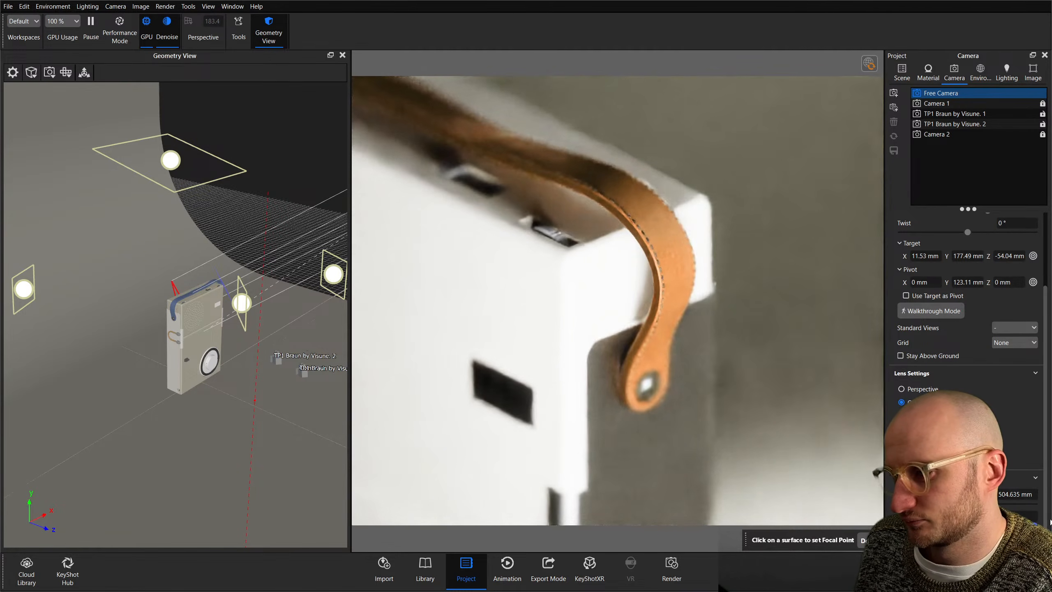
Turn the camera to look at the radio's narrow strap side straight on, with an azimuth of -180°.
{"action": "left_click_drag", "start_coordinate": [515, 218], "coordinate": [726, 208]}
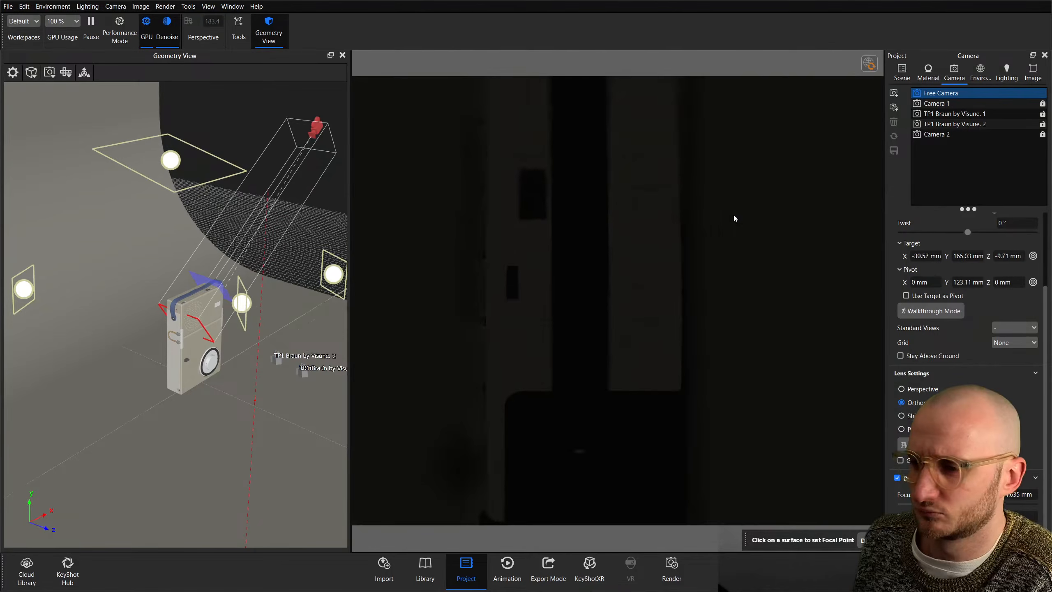
{"action": "scroll", "coordinate": [1020, 307], "scroll_direction": "up", "scroll_amount": 3}
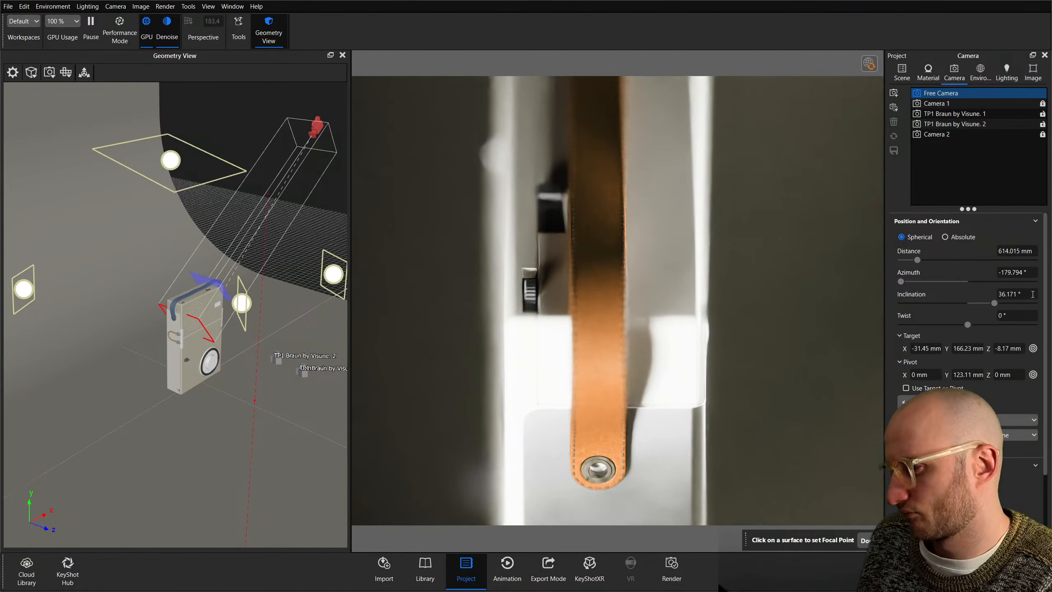
{"action": "double_click", "coordinate": [1014, 273]}
{"action": "type", "text": "-18"}
{"action": "key", "text": "Return"}
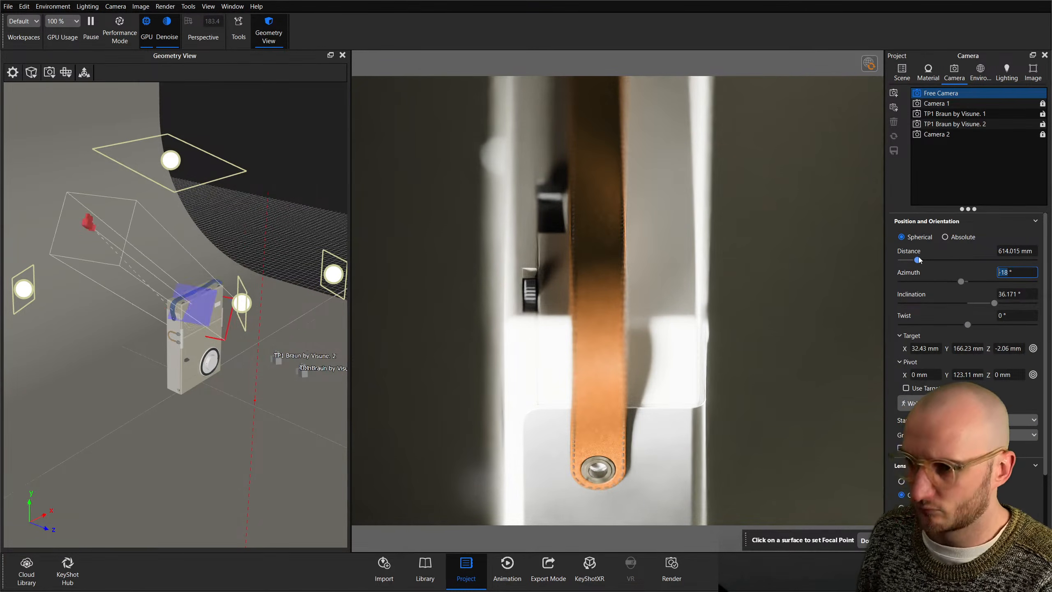
{"action": "type", "text": "0"}
{"action": "key", "text": "Return"}
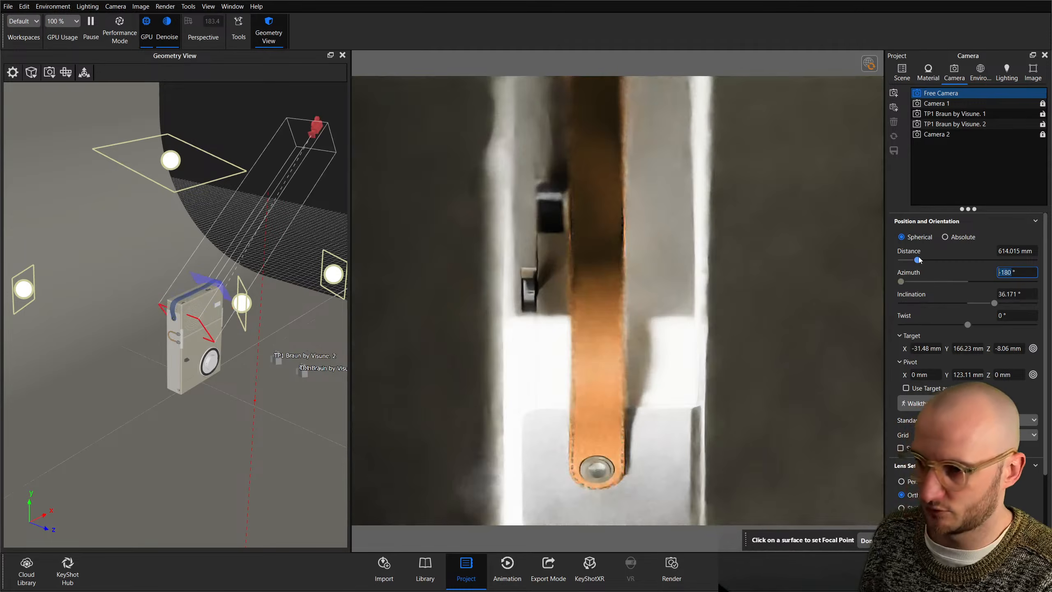
Reframe the narrow strap side from slightly farther away and place the focal point on the strap again.
{"action": "scroll", "coordinate": [815, 282], "scroll_direction": "down", "scroll_amount": 3}
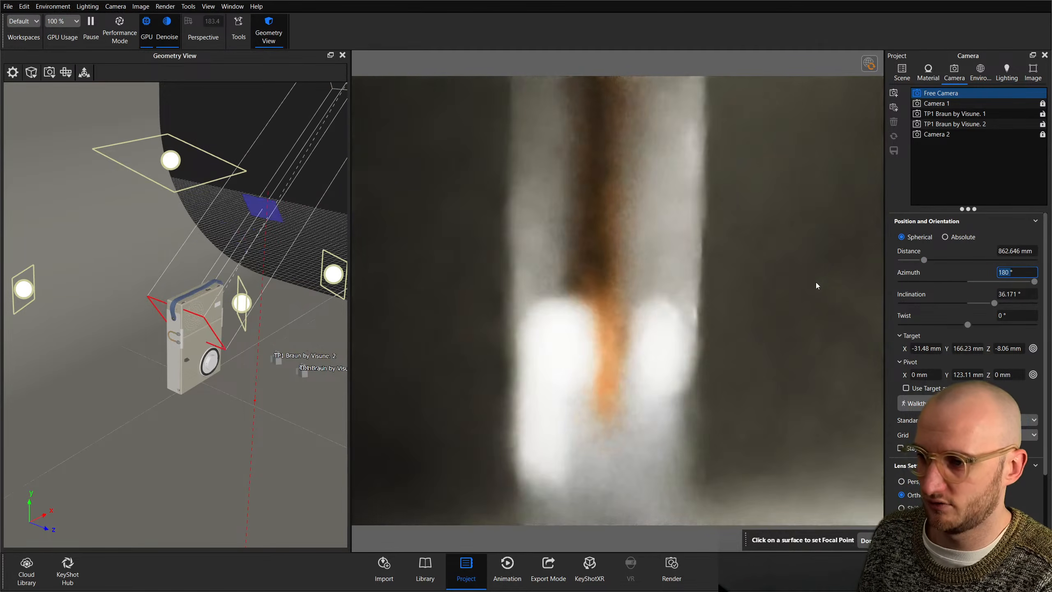
{"action": "middle_click_drag", "start_coordinate": [634, 338], "coordinate": [644, 332]}
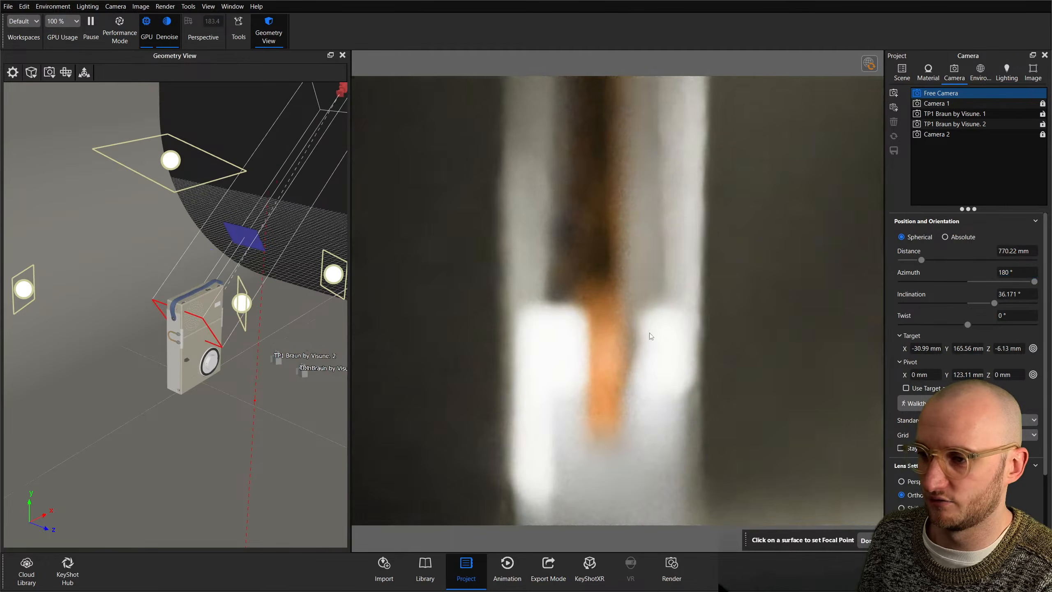
{"action": "scroll", "coordinate": [646, 333], "scroll_direction": "up", "scroll_amount": 1}
{"action": "scroll", "coordinate": [911, 447], "scroll_direction": "down", "scroll_amount": 3}
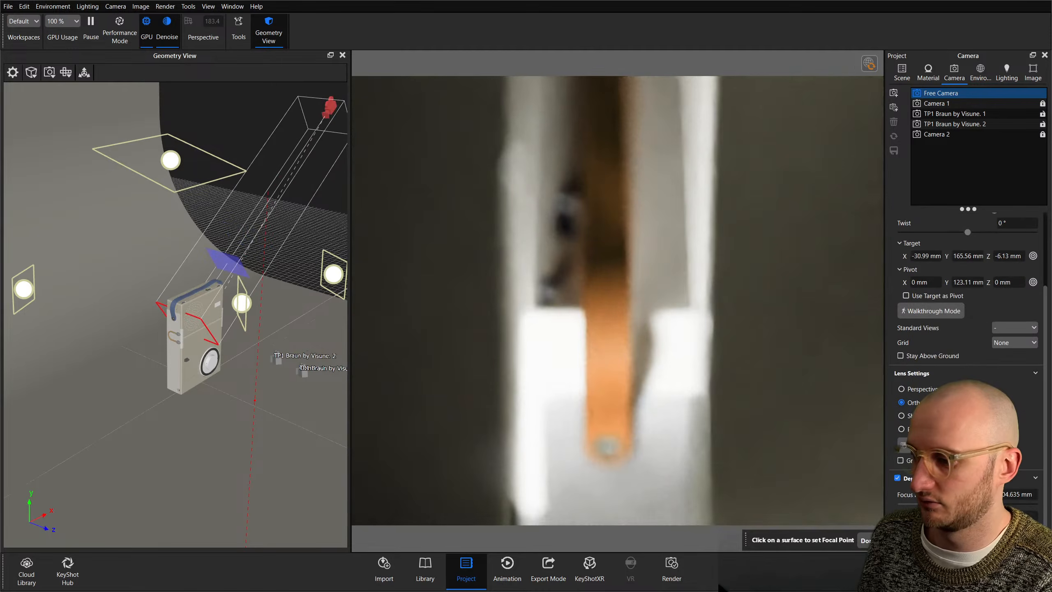
{"action": "left_click", "coordinate": [597, 267]}
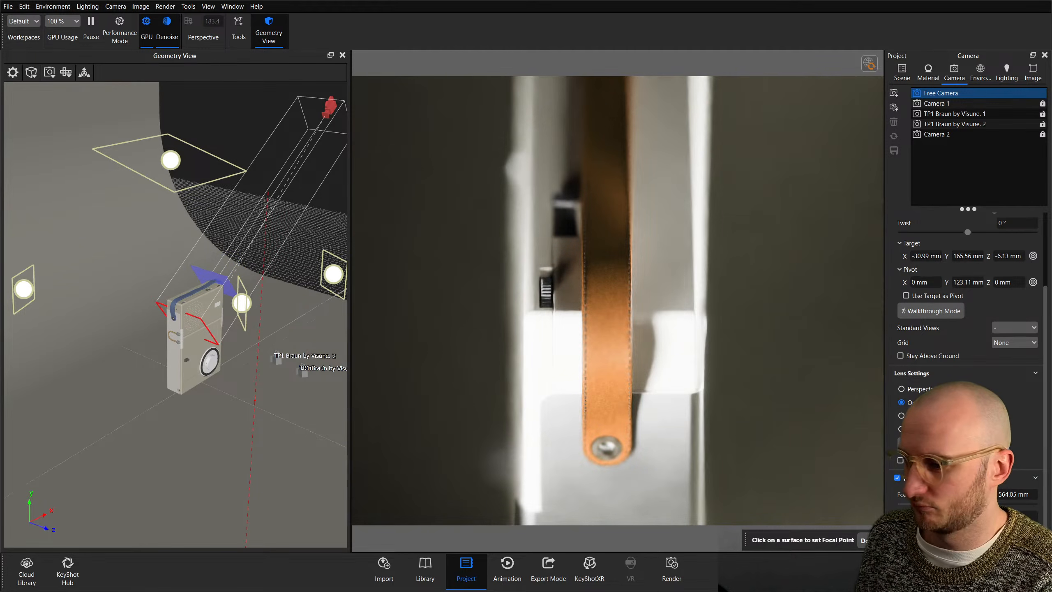
Turn off depth of field and frame an angled close-up of the strap's riveted end and the casing corner.
{"action": "left_click", "coordinate": [898, 478]}
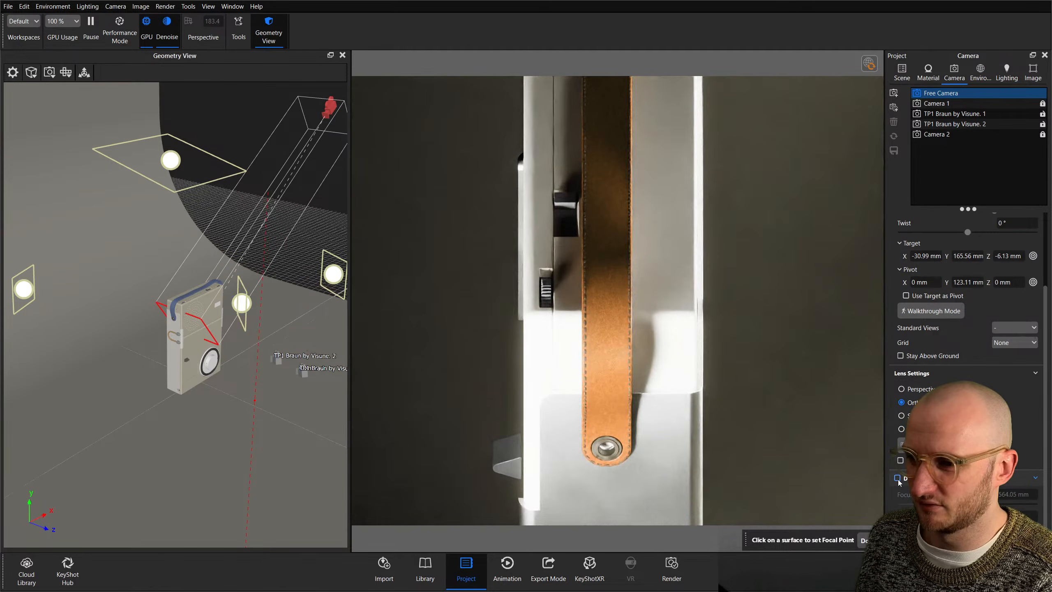
{"action": "left_click_drag", "start_coordinate": [694, 398], "coordinate": [766, 328]}
{"action": "middle_click_drag", "start_coordinate": [766, 325], "coordinate": [762, 322]}
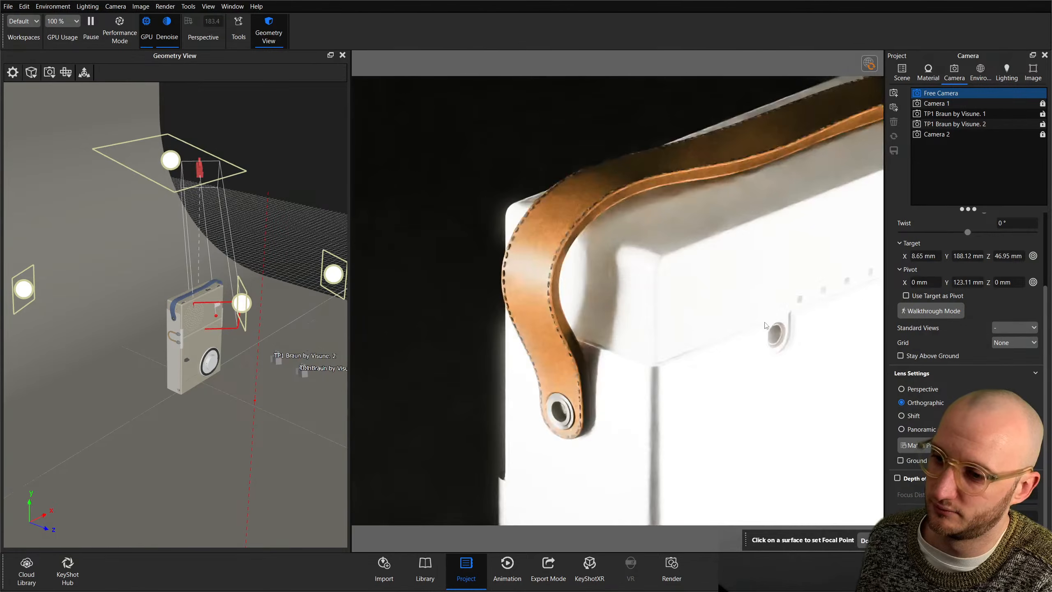
Duplicate the Default image style and lower the copy's exposure to about -0.94 EV.
{"action": "left_click", "coordinate": [1038, 81]}
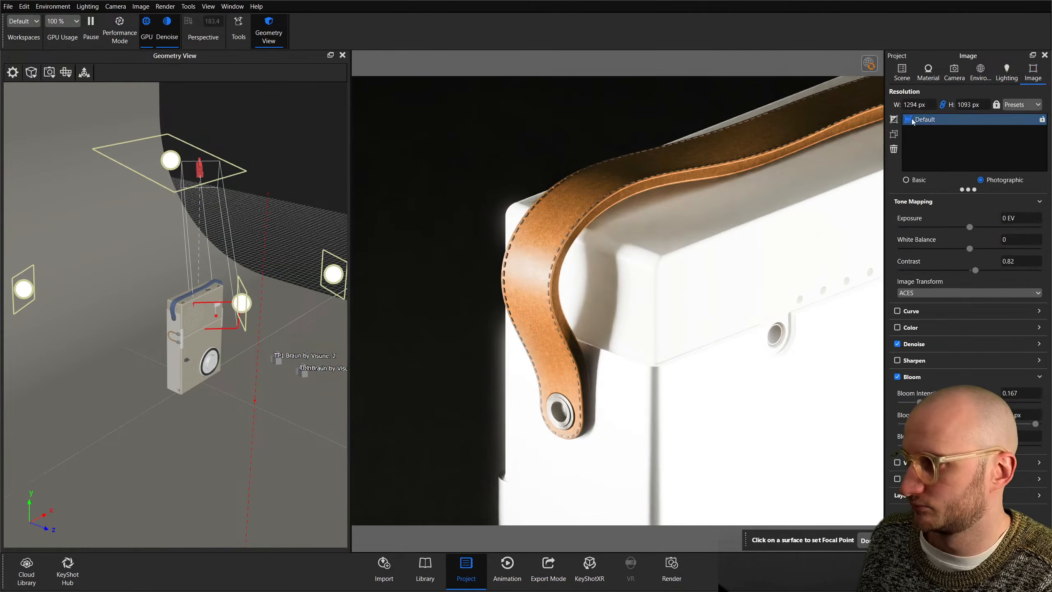
{"action": "left_click", "coordinate": [893, 120]}
{"action": "left_click", "coordinate": [894, 149]}
{"action": "left_click", "coordinate": [894, 134]}
{"action": "left_click", "coordinate": [938, 227]}
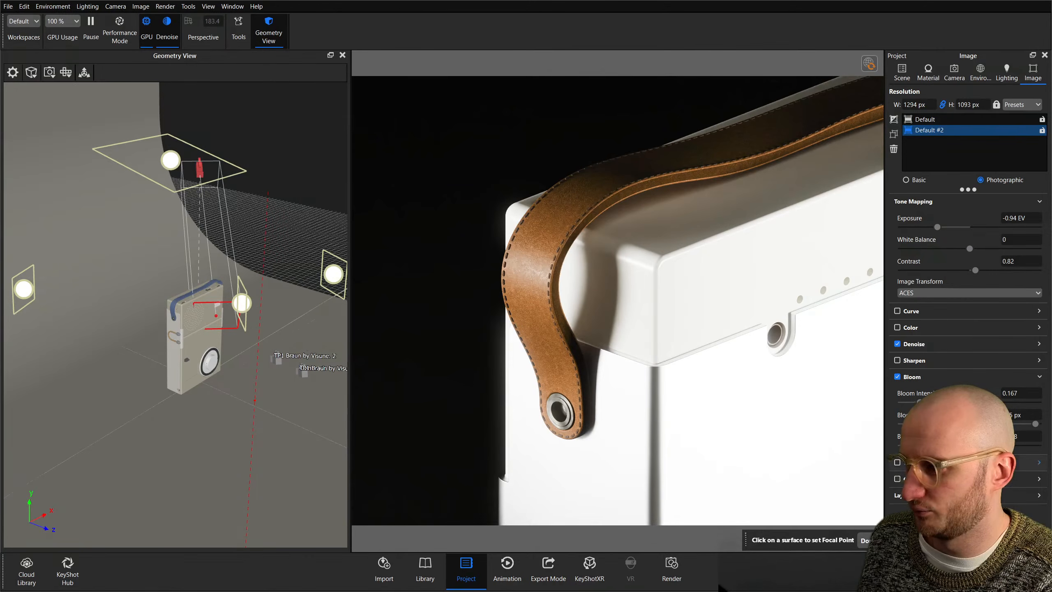
Lower the duplicated image style's bloom intensity to about 0.068 and fine-tune the framing of the strap close-up.
{"action": "left_click", "coordinate": [907, 402]}
{"action": "left_click_drag", "start_coordinate": [907, 402], "coordinate": [910, 403]}
{"action": "scroll", "coordinate": [668, 359], "scroll_direction": "up", "scroll_amount": 1}
{"action": "middle_click_drag", "start_coordinate": [668, 358], "coordinate": [690, 365]}
{"action": "scroll", "coordinate": [691, 364], "scroll_direction": "down", "scroll_amount": 1}
{"action": "mouse_move", "coordinate": [639, 321]}
{"action": "middle_mouse_down"}
{"action": "mouse_move", "coordinate": [635, 336]}
{"action": "mouse_move", "coordinate": [659, 319]}
{"action": "middle_mouse_up"}
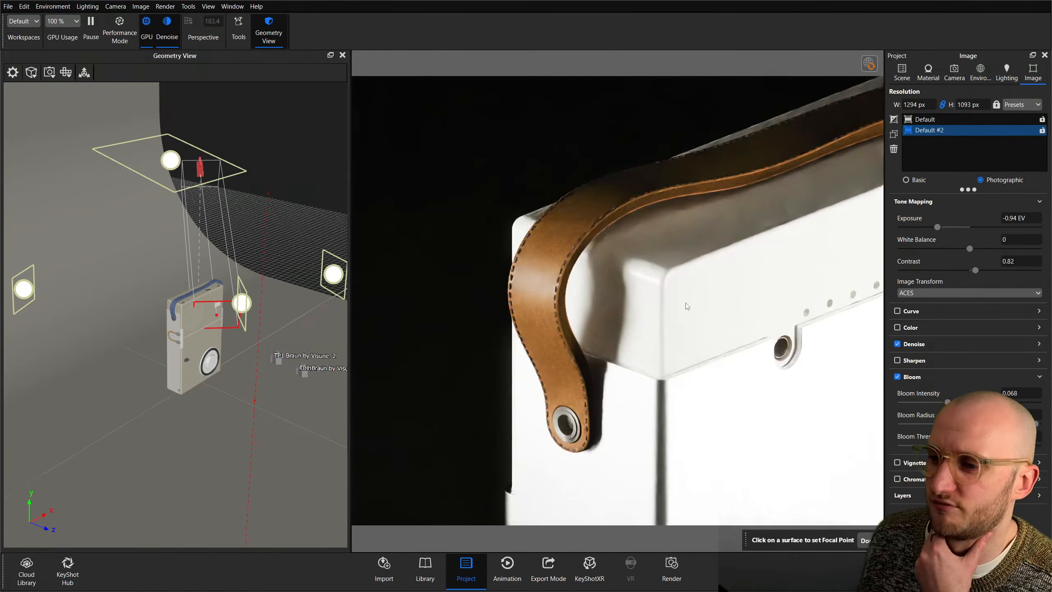
{"action": "scroll", "coordinate": [680, 292], "scroll_direction": "up", "scroll_amount": 1}
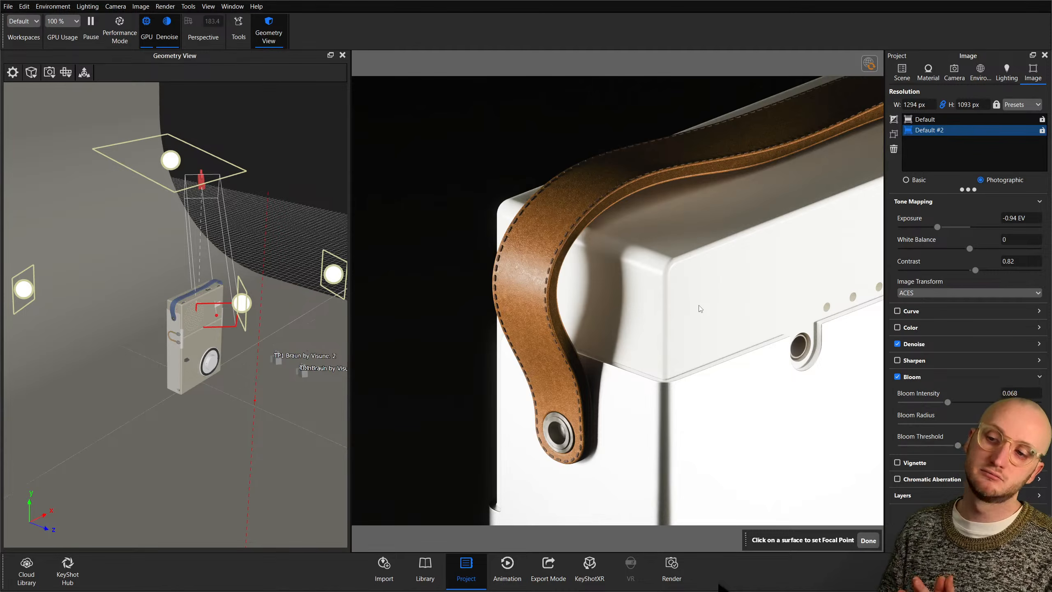
Collapse both model sets in the scene tree and rename the Default model set to Main.
{"action": "left_click", "coordinate": [903, 73]}
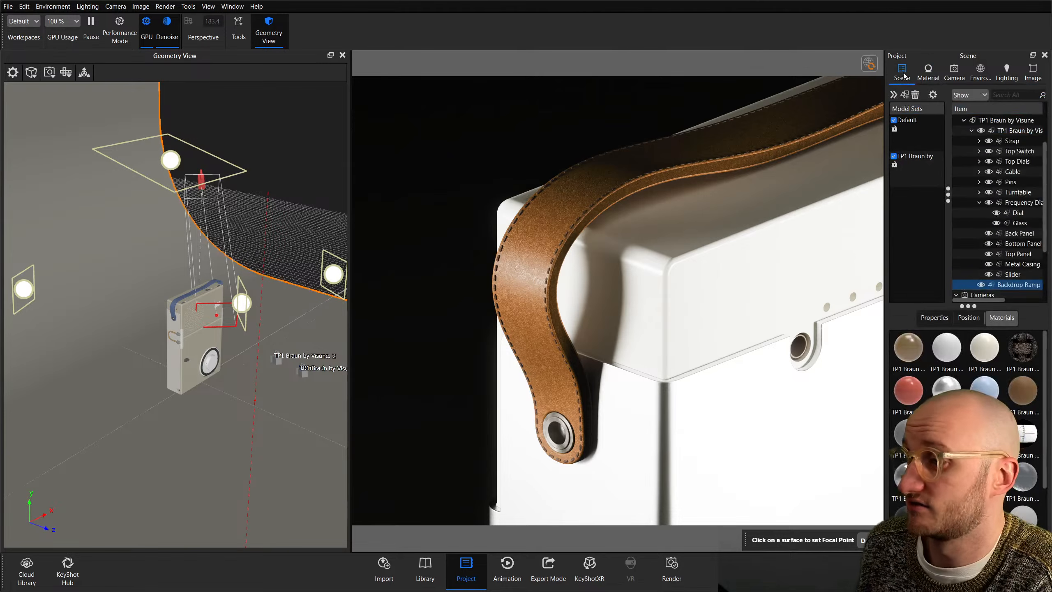
{"action": "scroll", "coordinate": [979, 172], "scroll_direction": "up", "scroll_amount": 1}
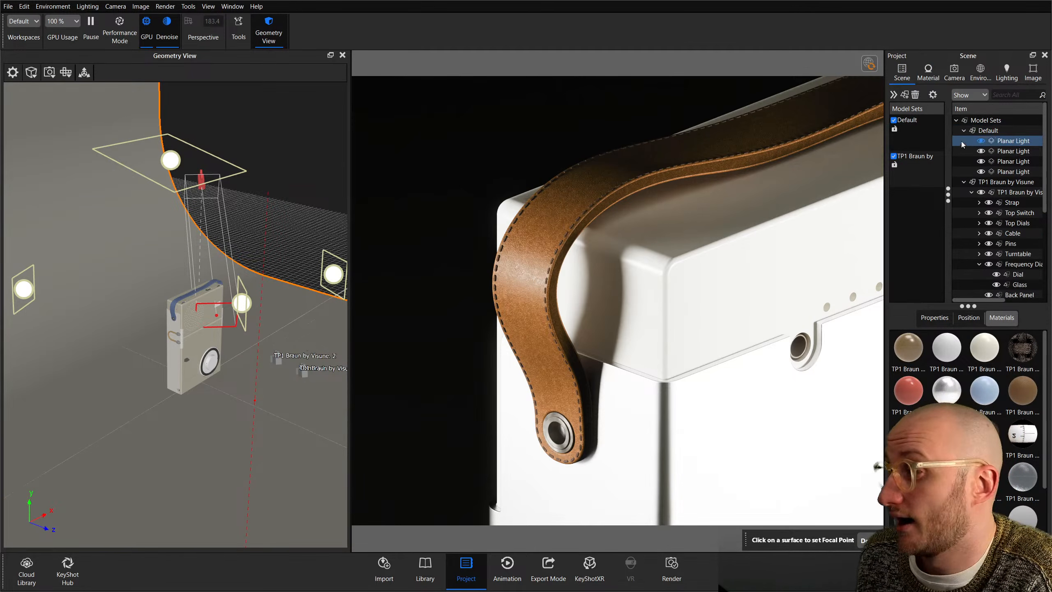
{"action": "left_click", "coordinate": [964, 131]}
{"action": "left_click", "coordinate": [964, 141]}
{"action": "left_click", "coordinate": [912, 145]}
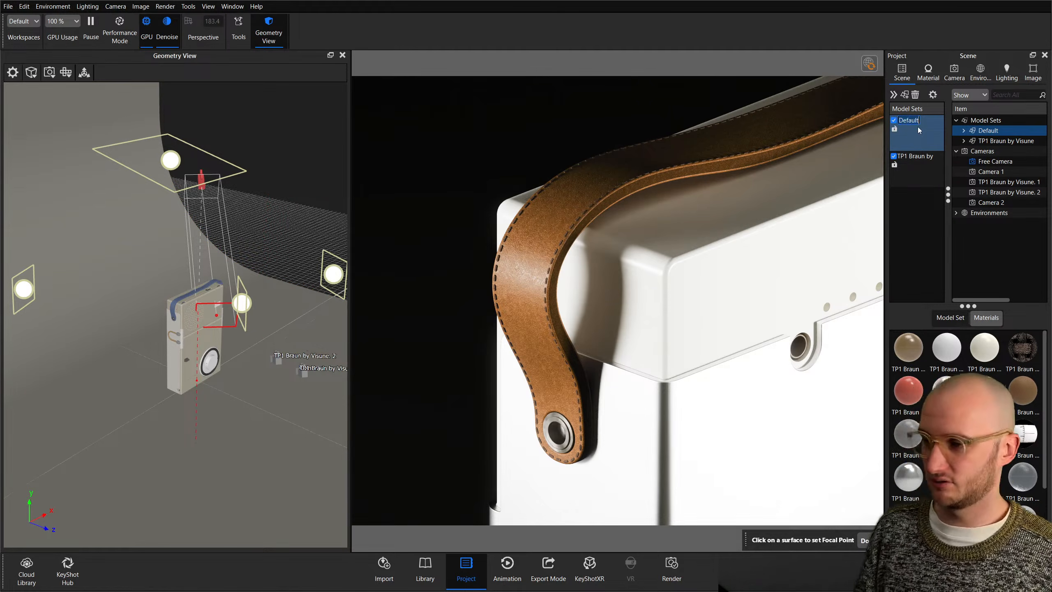
{"action": "type", "text": "Main"}
{"action": "key", "text": "Return"}
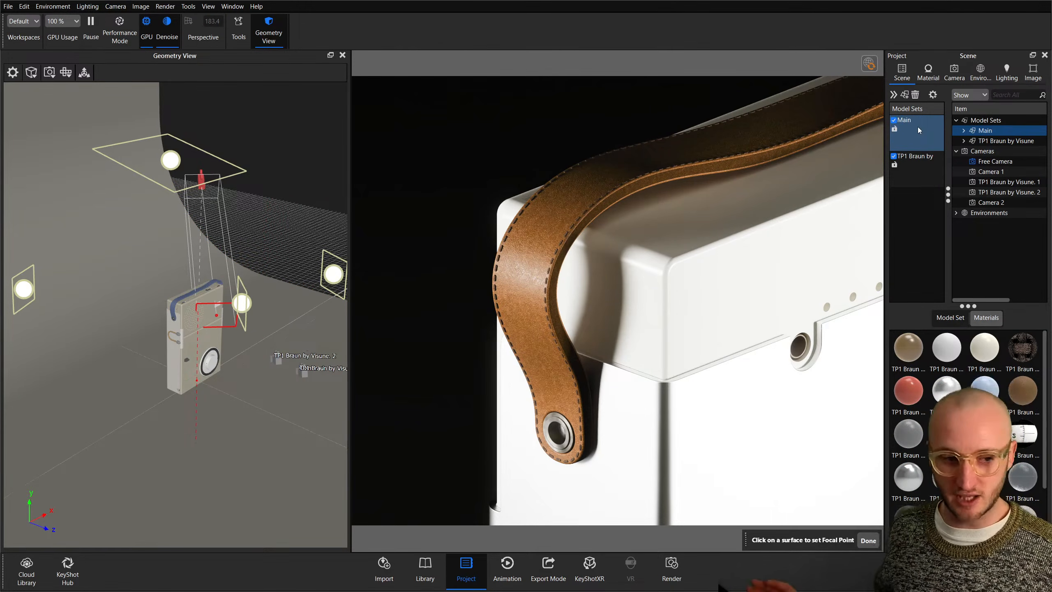
Save the strap close-up view as a new camera named Detail.
{"action": "left_click", "coordinate": [924, 210]}
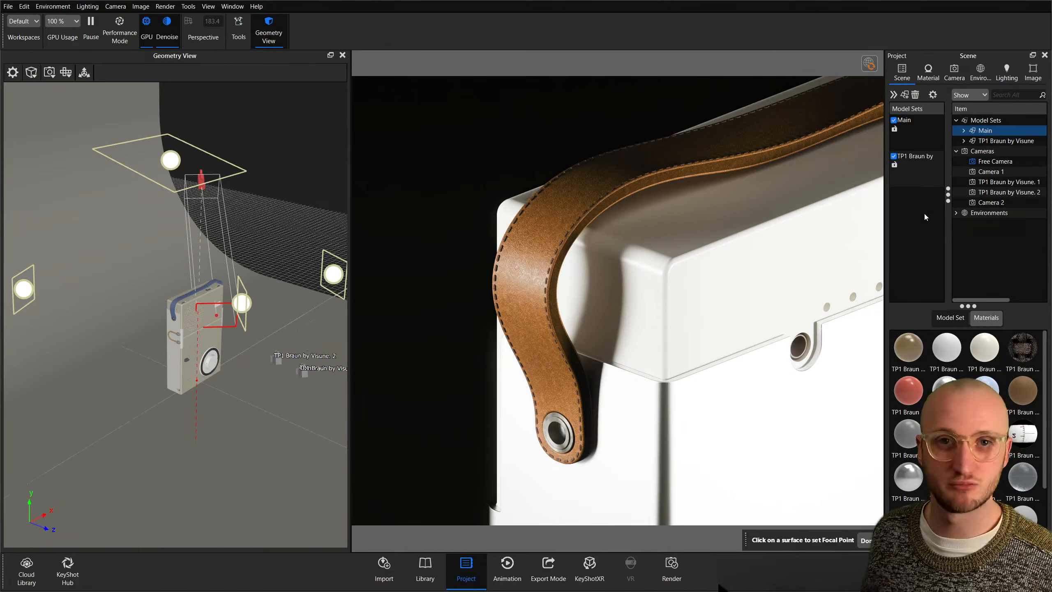
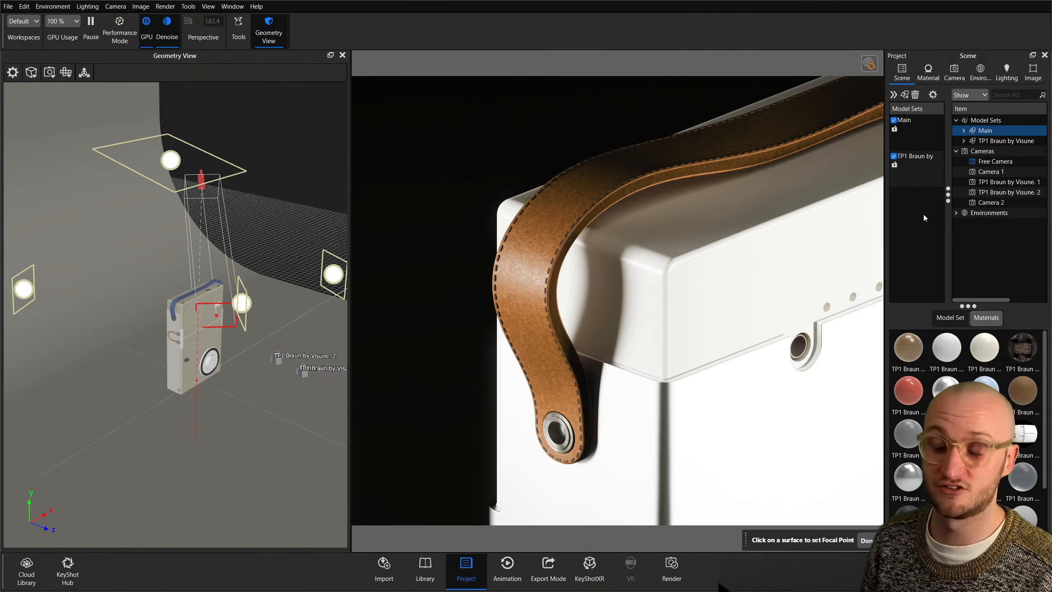
{"action": "left_click", "coordinate": [954, 73]}
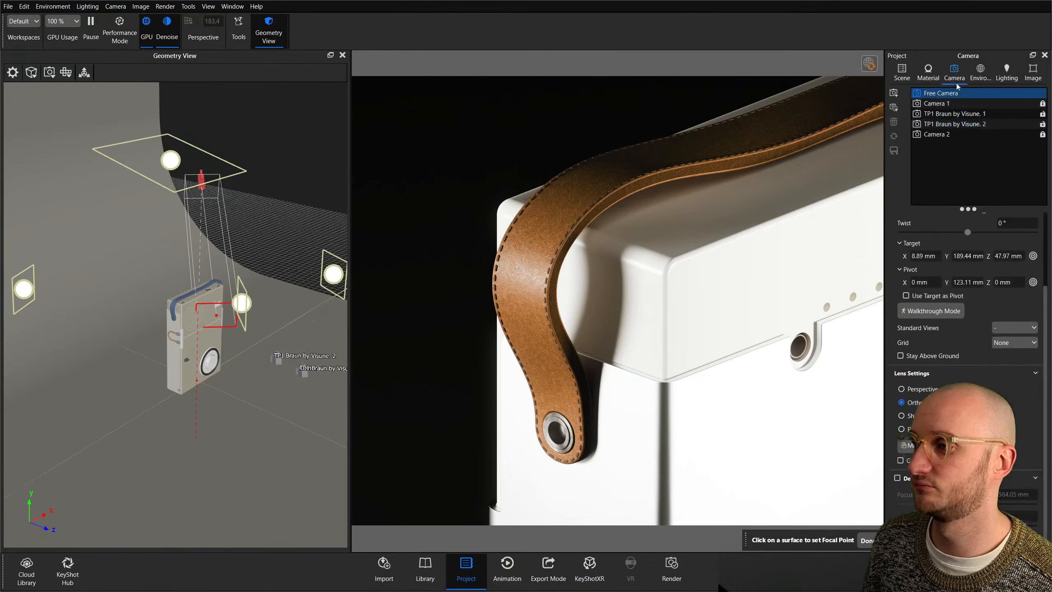
{"action": "left_click", "coordinate": [894, 92]}
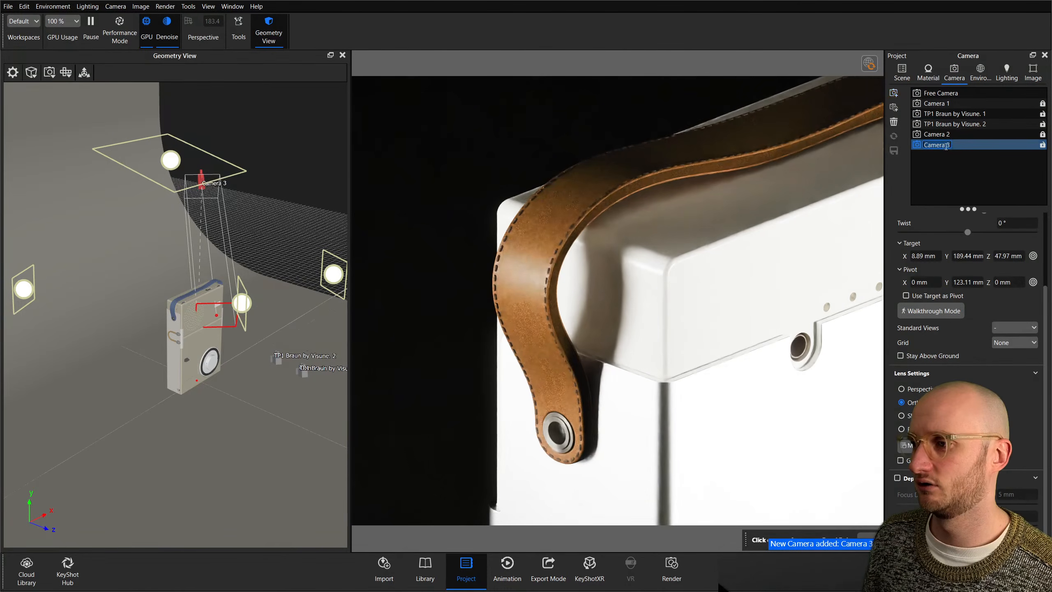
{"action": "type", "text": "Detail"}
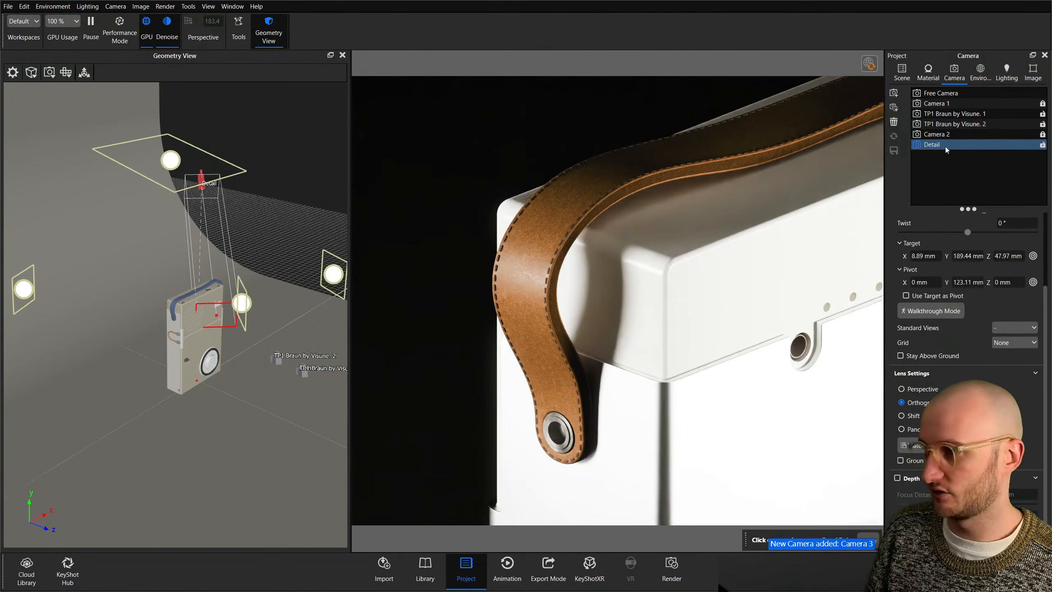
Unlock Camera 2, which frames the whole radio, and rename it Wide.
{"action": "left_click", "coordinate": [952, 135]}
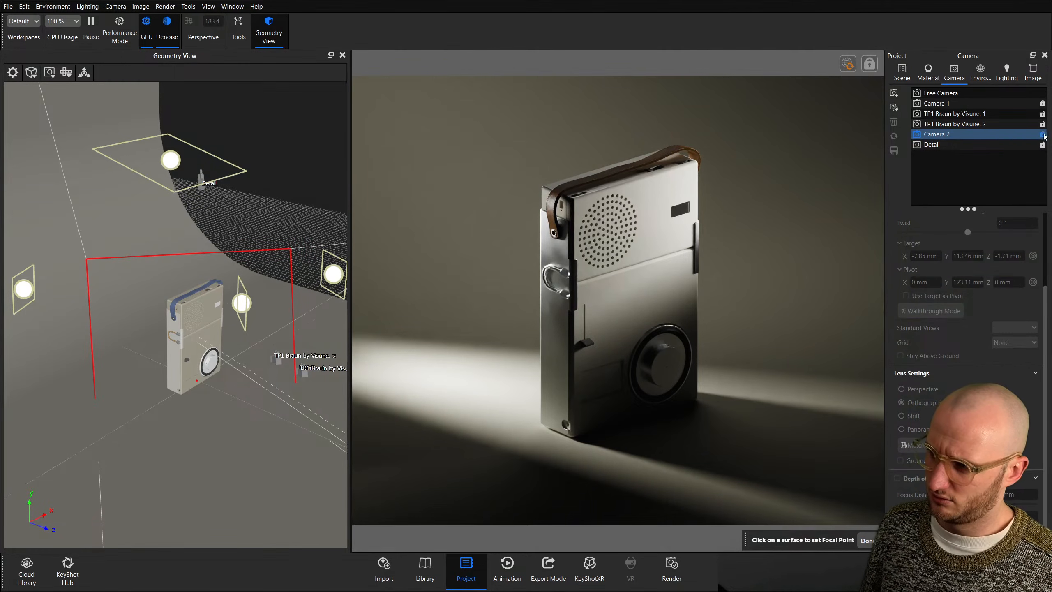
{"action": "left_click", "coordinate": [1043, 134]}
{"action": "double_click", "coordinate": [946, 133]}
{"action": "type", "text": "Wide"}
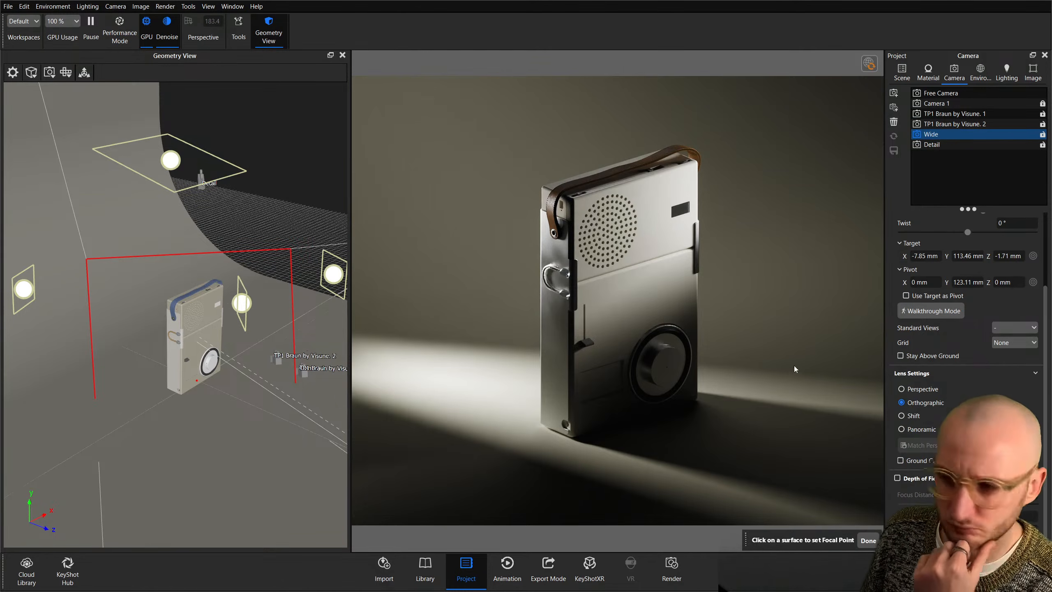
Lock both the Wide and Detail cameras and make Wide the active camera.
{"action": "left_click", "coordinate": [947, 103]}
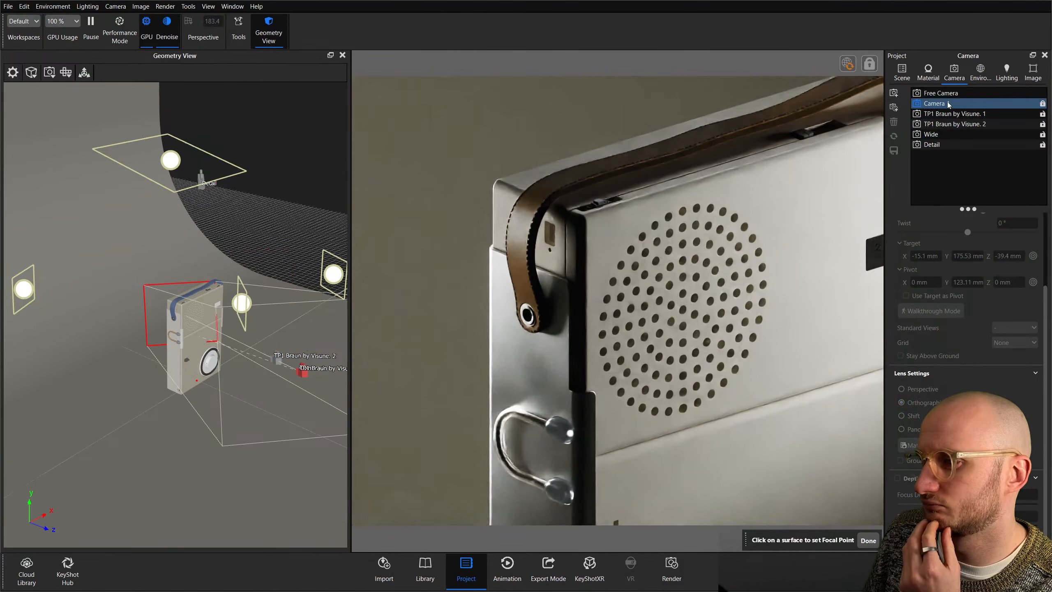
{"action": "left_click", "coordinate": [948, 134]}
{"action": "left_click", "coordinate": [949, 143], "text": "ctrl"}
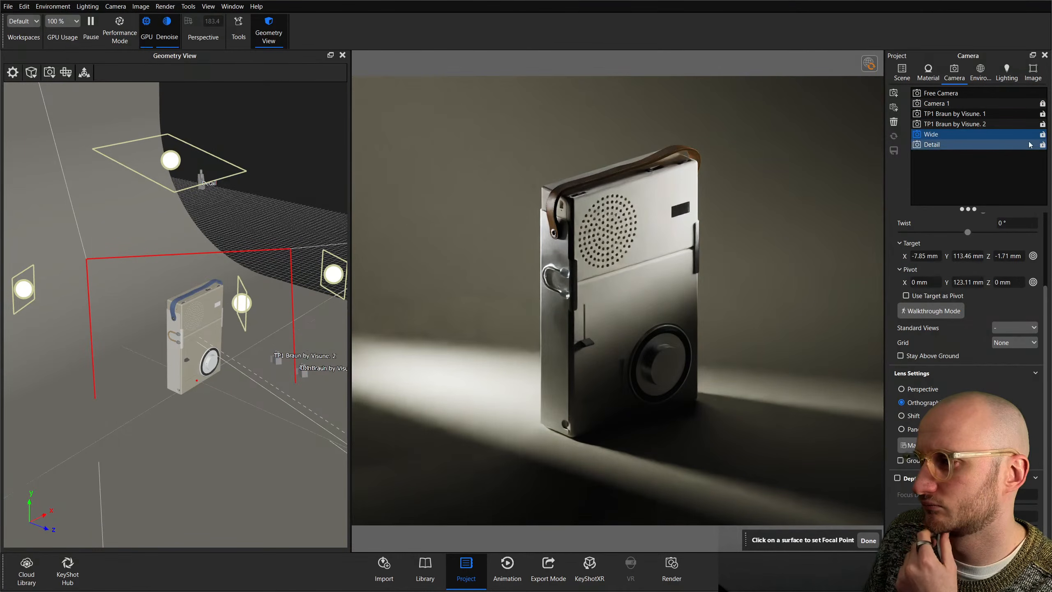
{"action": "left_click", "coordinate": [974, 143]}
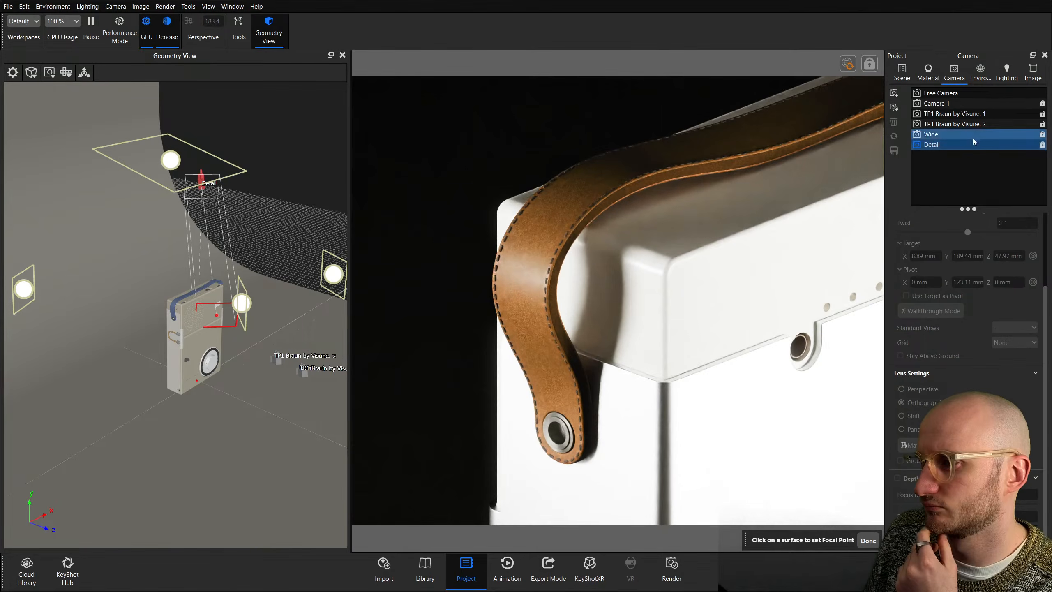
{"action": "left_click", "coordinate": [971, 134]}
Create a new studio from the Wide camera and name it 1.
{"action": "key", "text": "u"}
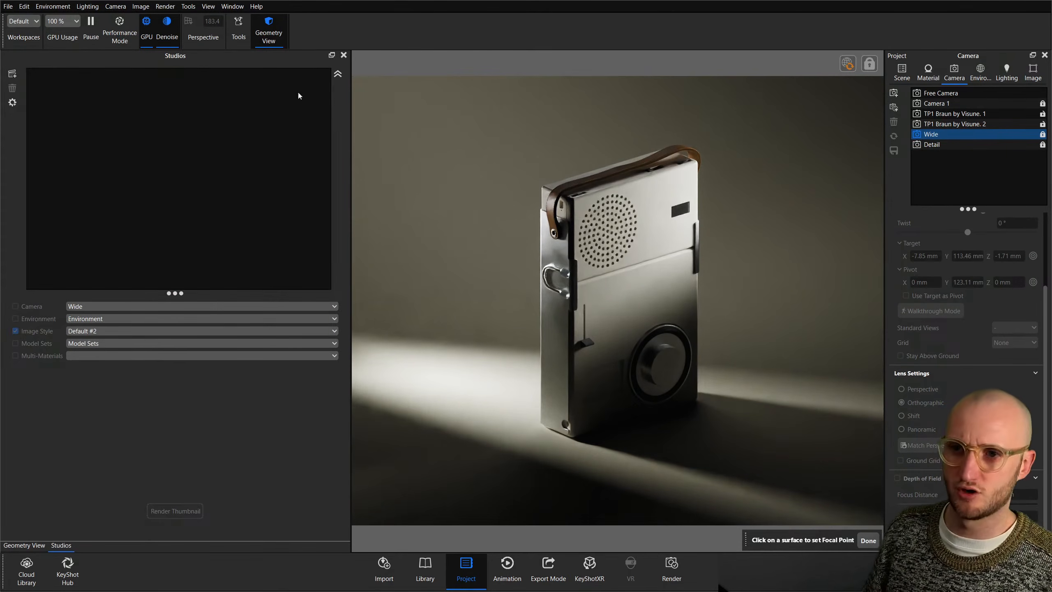
{"action": "left_click", "coordinate": [12, 74]}
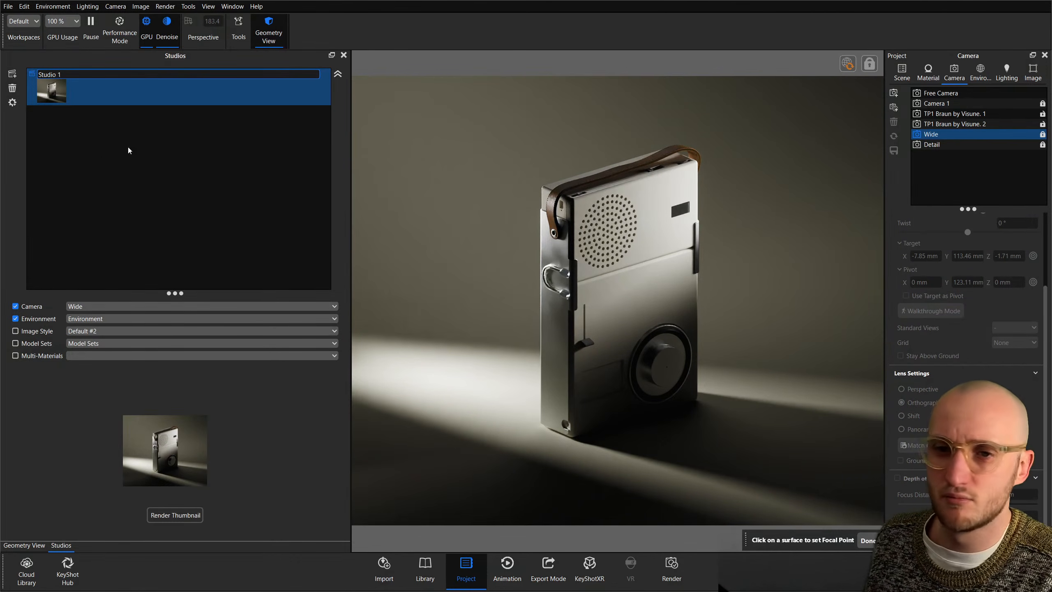
{"action": "key", "text": "BackSpace"}
{"action": "key", "text": "BackSpace"}
{"action": "key", "text": "BackSpace"}
{"action": "key", "text": "BackSpace"}
{"action": "key", "text": "BackSpace"}
{"action": "key", "text": "BackSpace"}
{"action": "key", "text": "BackSpace"}
{"action": "key", "text": "BackSpace"}
{"action": "type", "text": "1"}
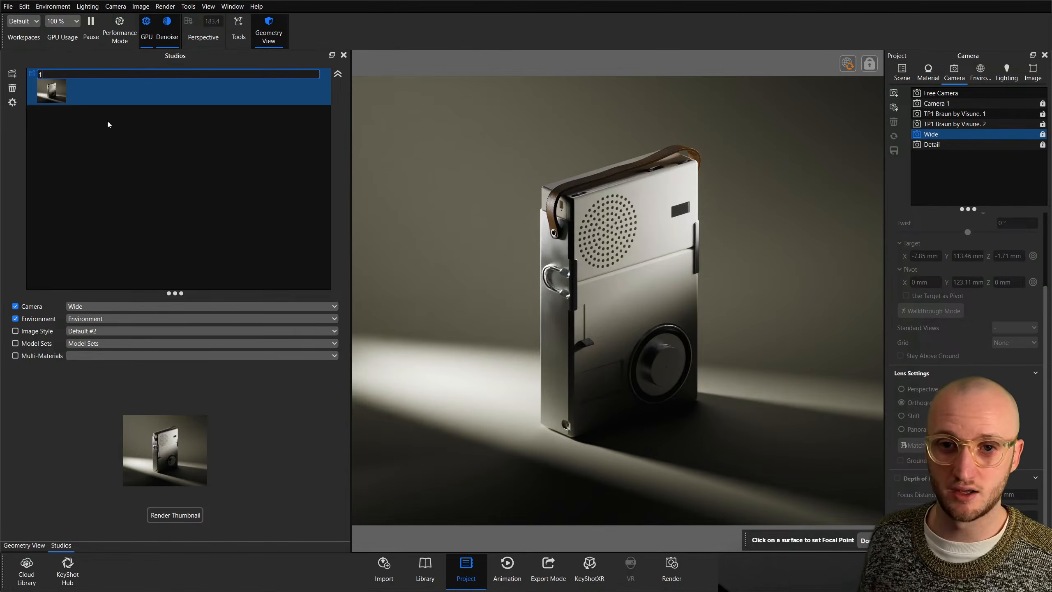
Include the Default #2 image style and the model sets in studio 1.
{"action": "left_click", "coordinate": [49, 332]}
{"action": "left_click", "coordinate": [34, 343]}
{"action": "left_click", "coordinate": [110, 171]}
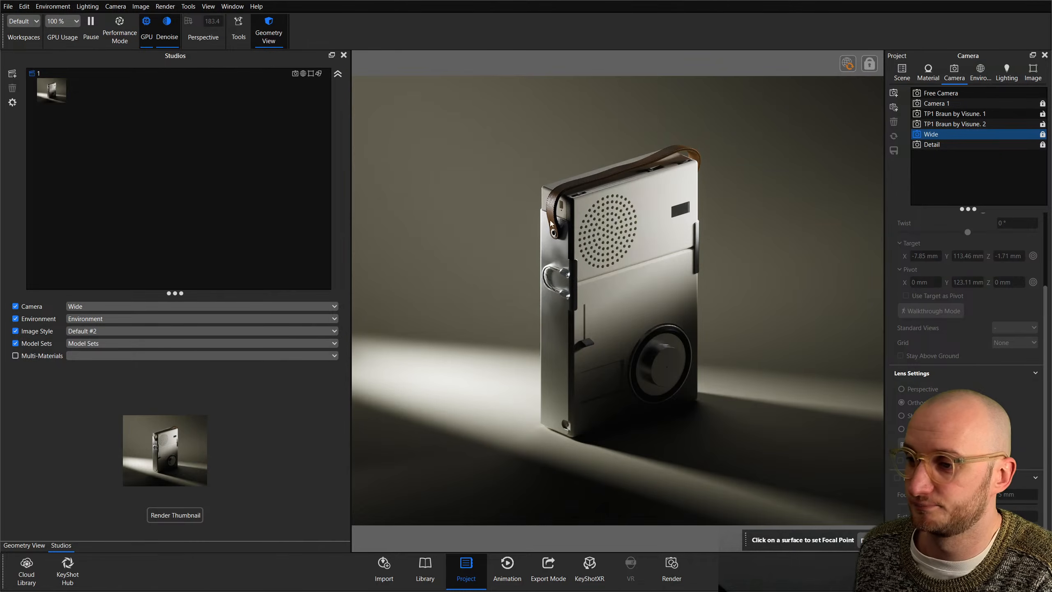
Adjust the diffuse color of the Backdrop Ramp material and activate studio 1.
{"action": "double_click", "coordinate": [503, 190]}
{"action": "left_click", "coordinate": [1018, 162]}
{"action": "left_click_drag", "start_coordinate": [944, 266], "coordinate": [937, 239]}
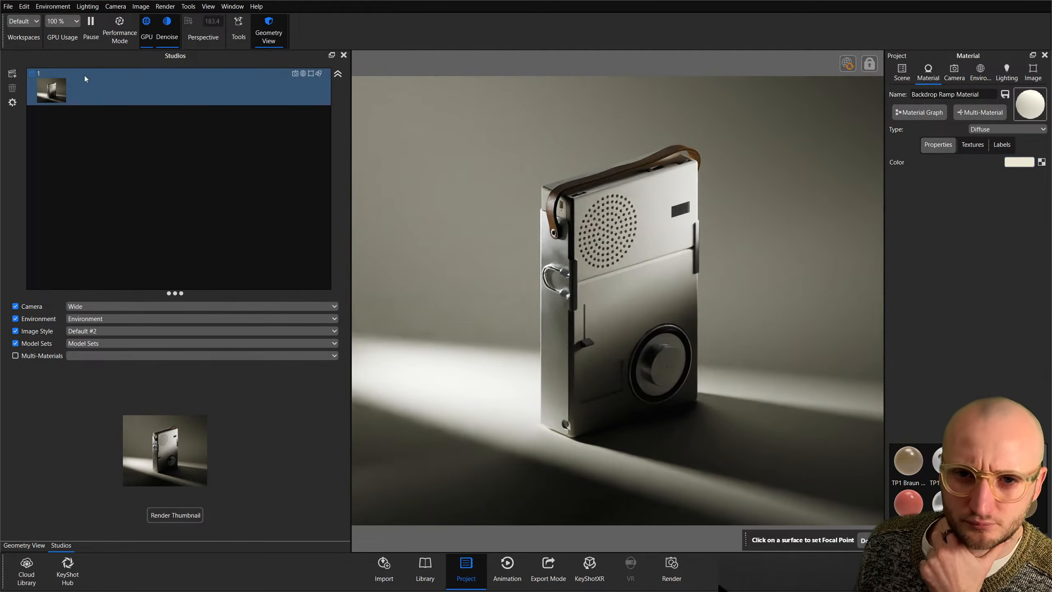
{"action": "left_click", "coordinate": [85, 77]}
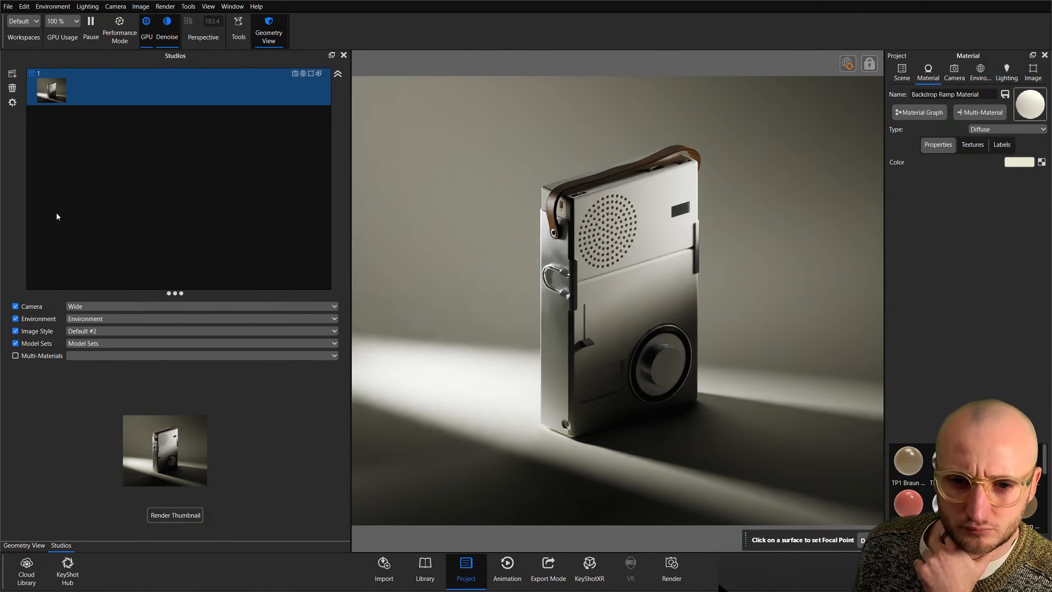
With the Detail camera active, duplicate the Main model set and rename the copy Detail 1.
{"action": "left_click", "coordinate": [960, 73]}
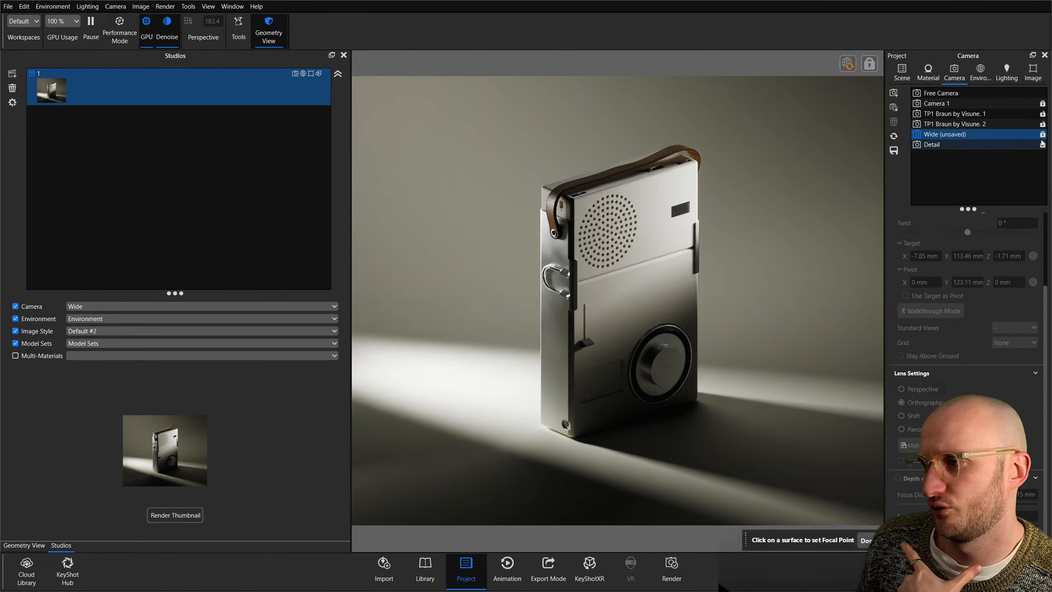
{"action": "left_click", "coordinate": [950, 145]}
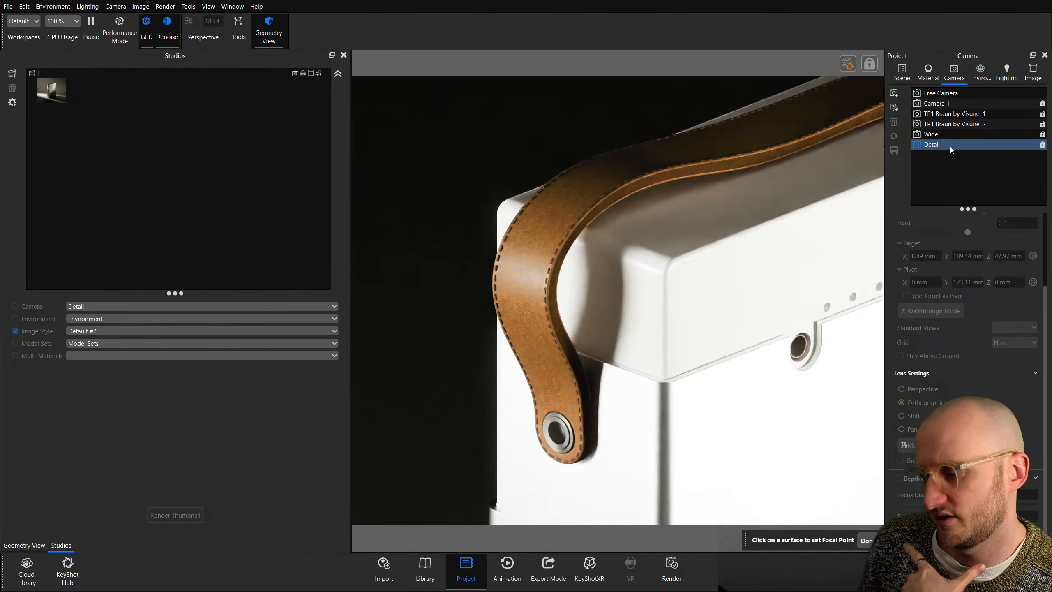
{"action": "left_click", "coordinate": [902, 71]}
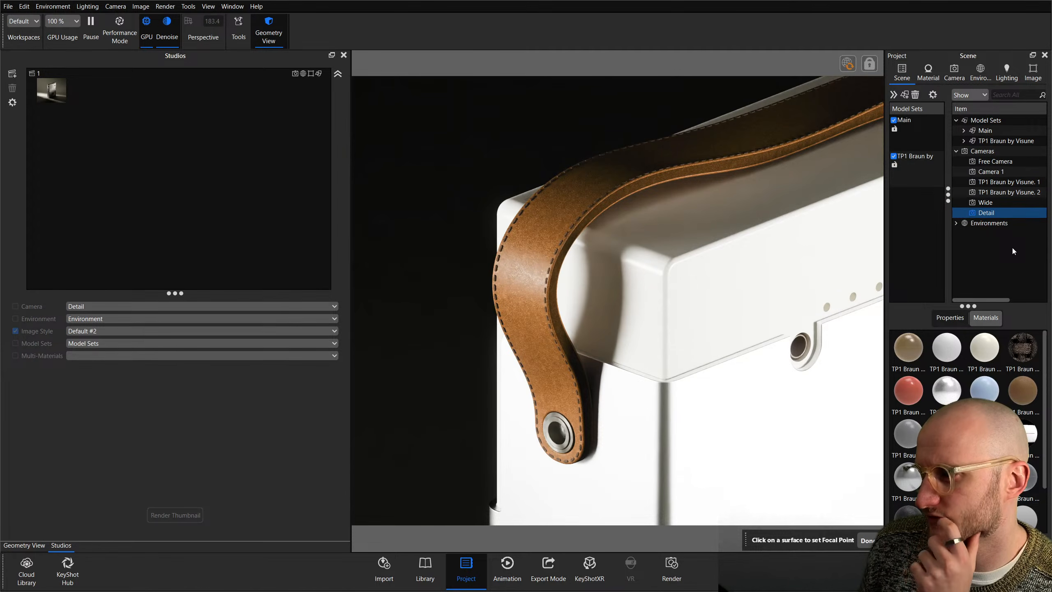
{"action": "left_click", "coordinate": [911, 124]}
{"action": "left_click_drag", "start_coordinate": [947, 196], "coordinate": [957, 197]}
{"action": "right_click", "coordinate": [919, 133]}
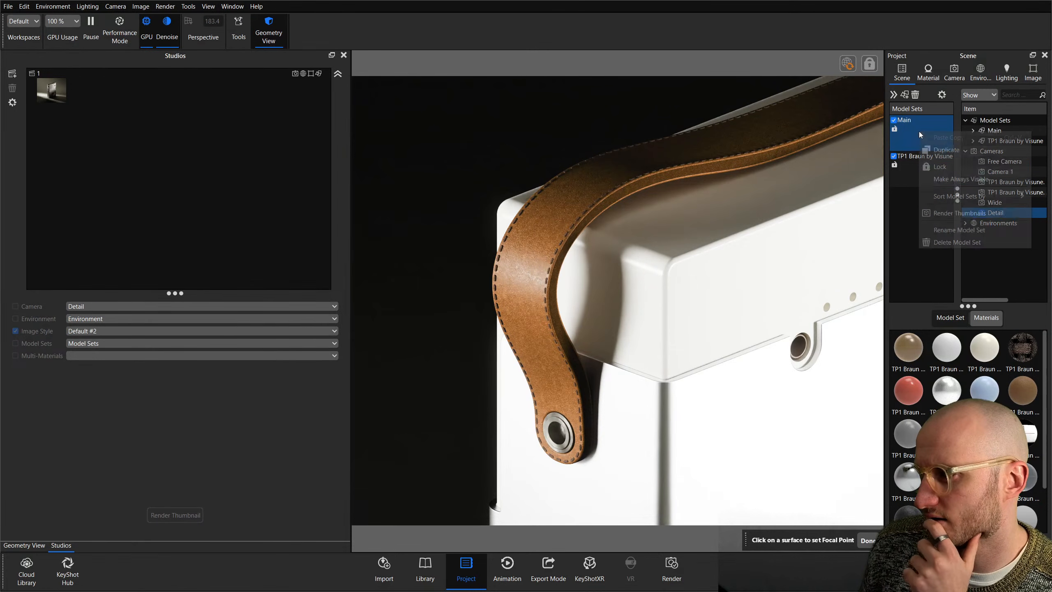
{"action": "left_click", "coordinate": [955, 150]}
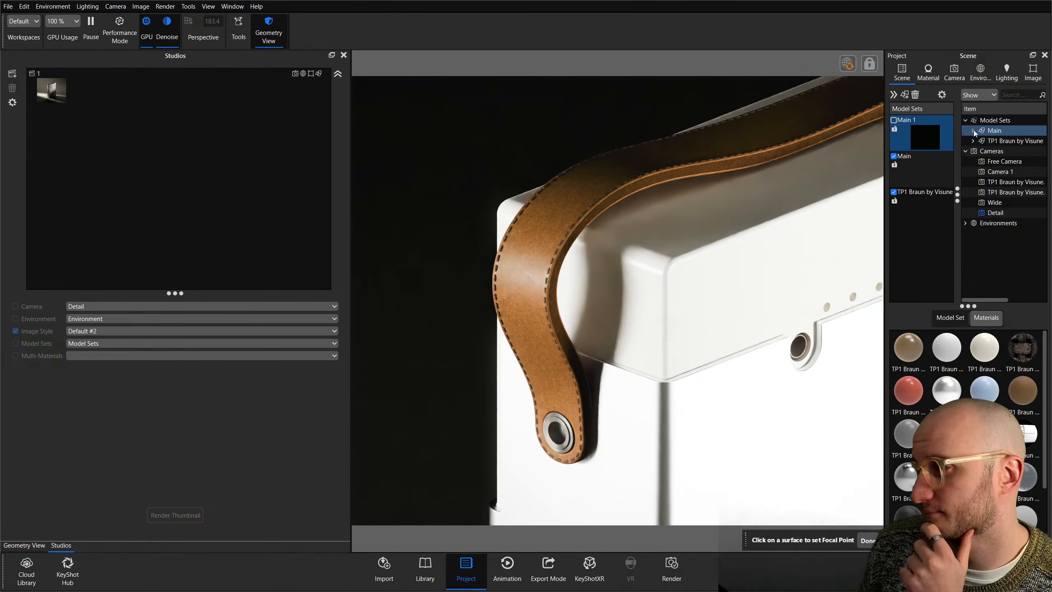
{"action": "double_click", "coordinate": [926, 129]}
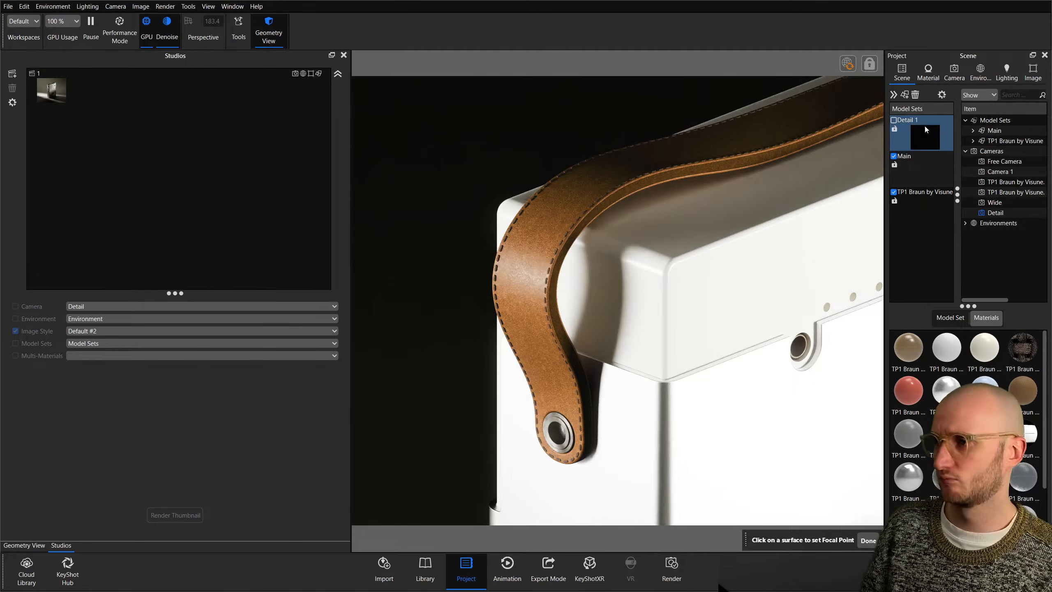
Activate Detail 1 in place of Main and toggle its planar lights off and on to compare each light's effect on the strap.
{"action": "left_click", "coordinate": [894, 119]}
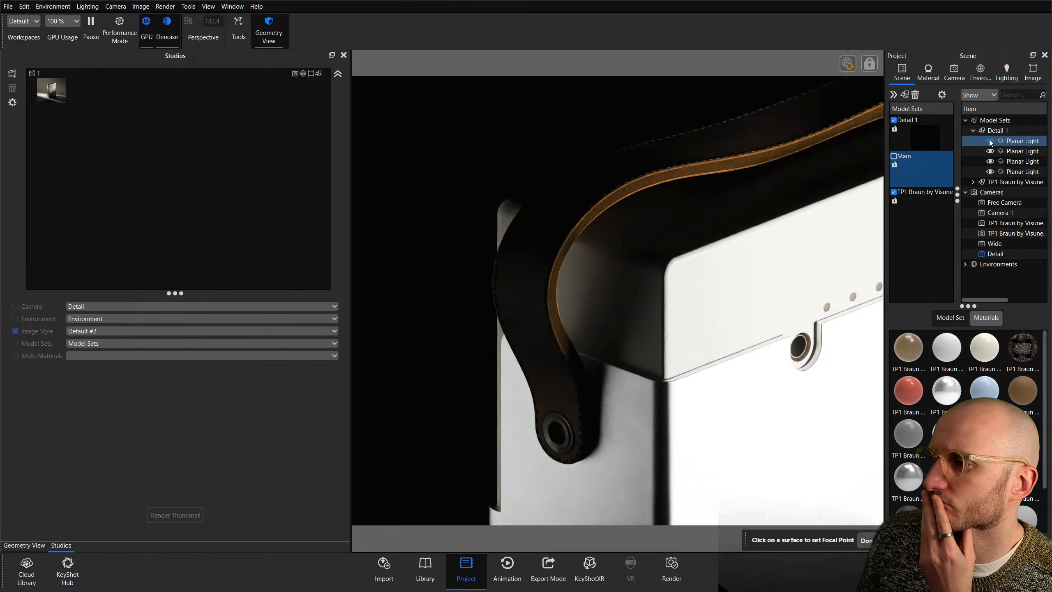
{"action": "left_click", "coordinate": [990, 140]}
{"action": "left_click", "coordinate": [993, 151]}
{"action": "left_click", "coordinate": [992, 161]}
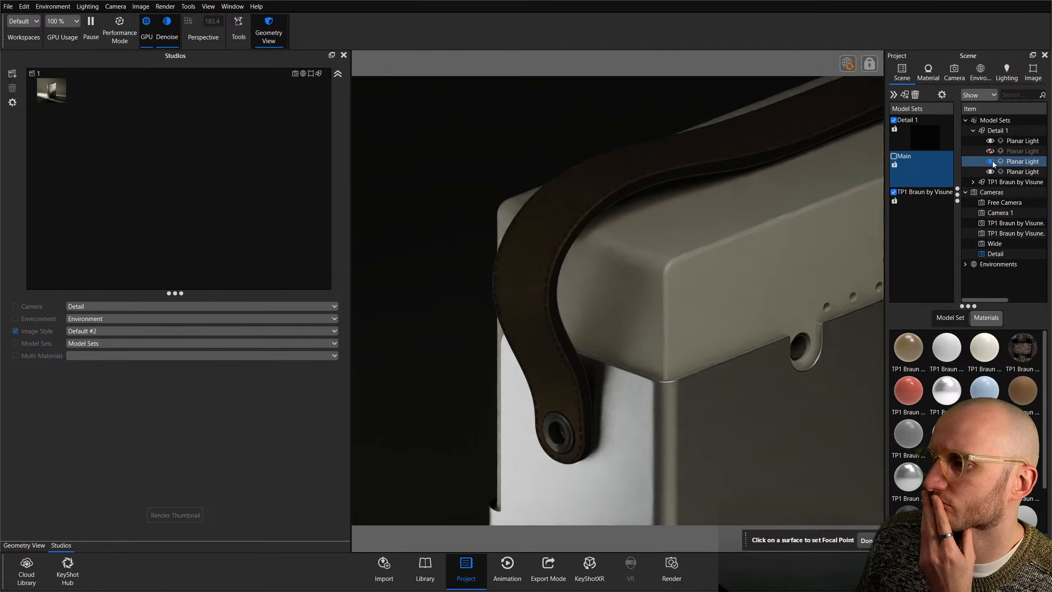
{"action": "left_click", "coordinate": [990, 169]}
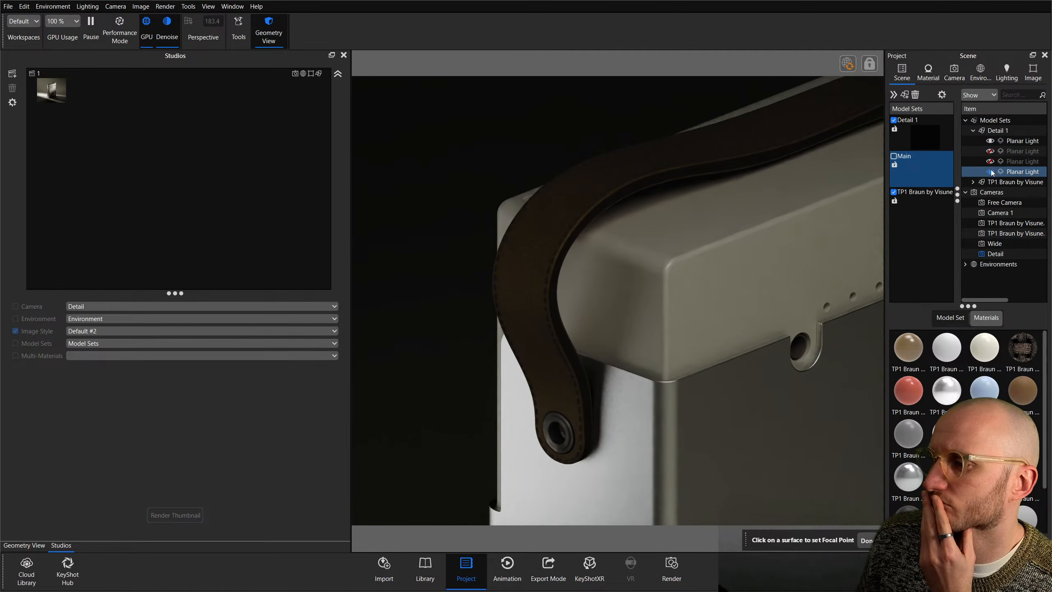
{"action": "left_click", "coordinate": [991, 171]}
{"action": "left_click", "coordinate": [1013, 153]}
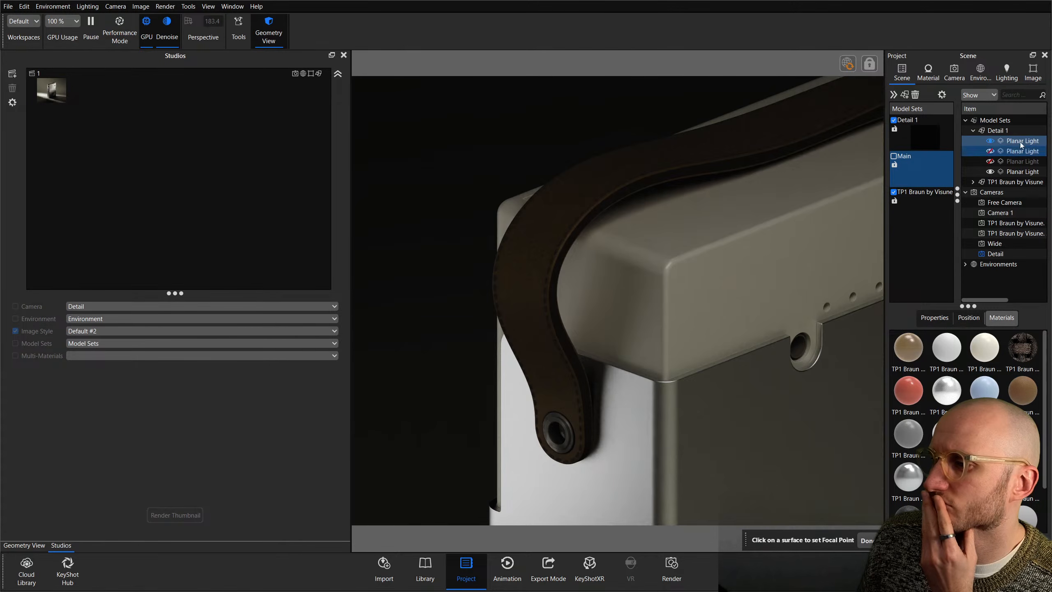
{"action": "left_click", "coordinate": [988, 140]}
{"action": "left_click", "coordinate": [989, 140]}
{"action": "left_click", "coordinate": [991, 150]}
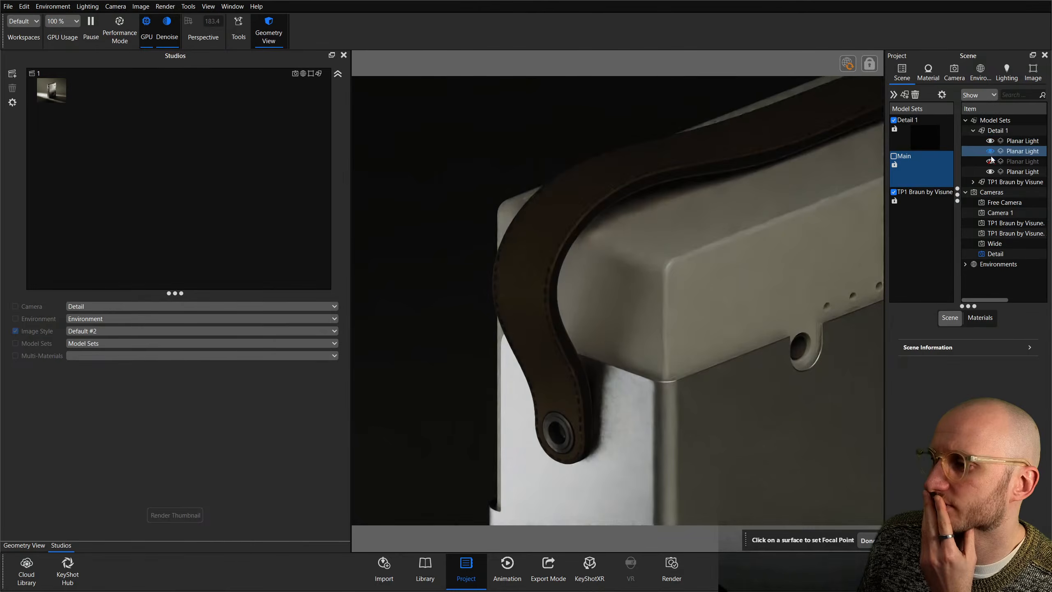
{"action": "left_click", "coordinate": [993, 160]}
{"action": "left_click", "coordinate": [992, 151]}
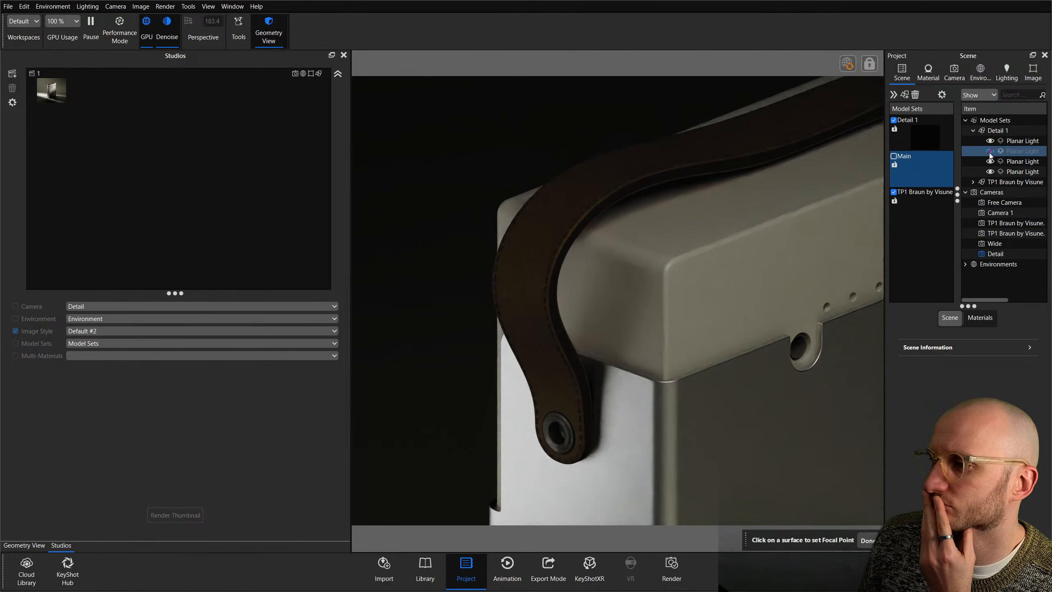
{"action": "left_click", "coordinate": [990, 151]}
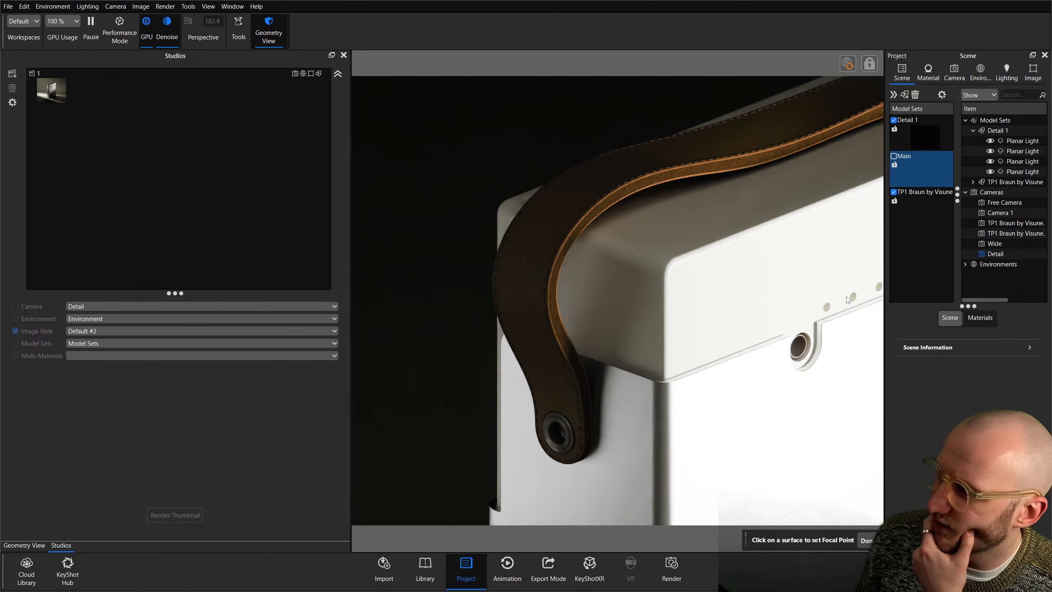
Turn the Main model set back on in place of Detail 1 and collapse the radio's part group in the scene tree.
{"action": "left_click", "coordinate": [894, 156]}
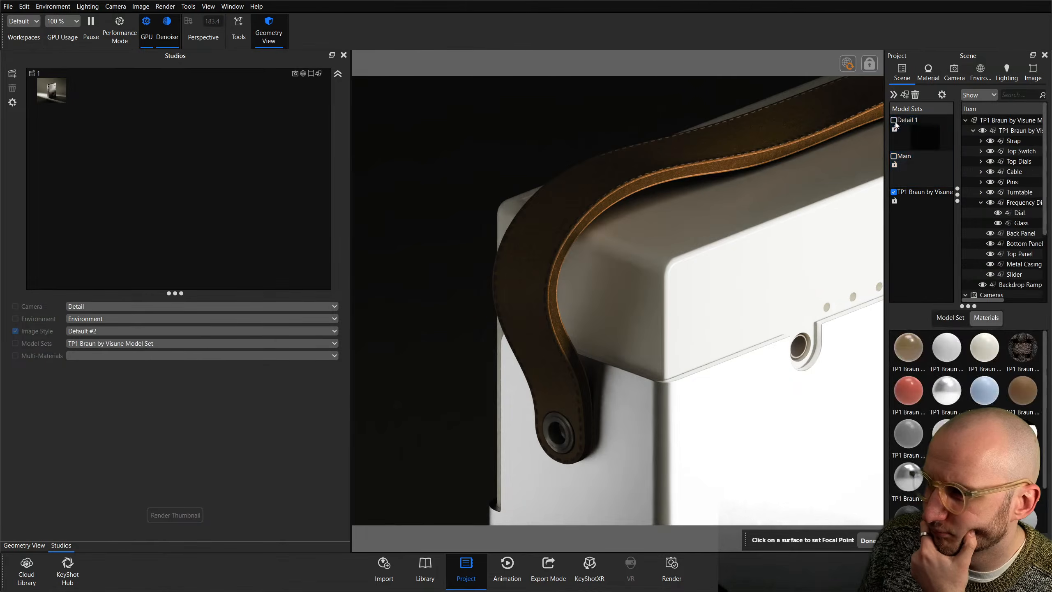
{"action": "left_click", "coordinate": [894, 156]}
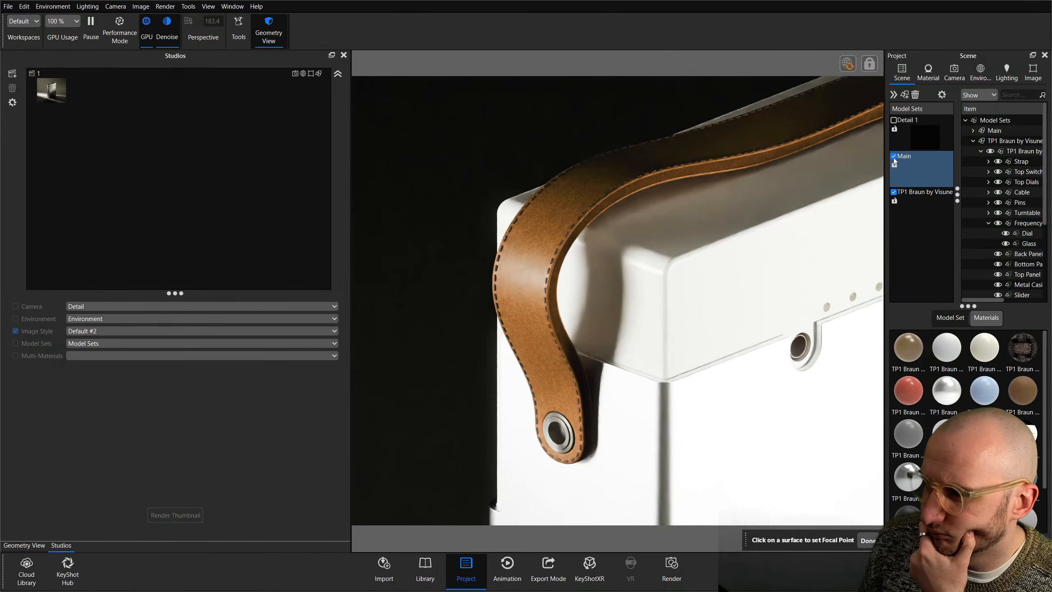
{"action": "left_click", "coordinate": [981, 150]}
{"action": "left_click", "coordinate": [980, 153]}
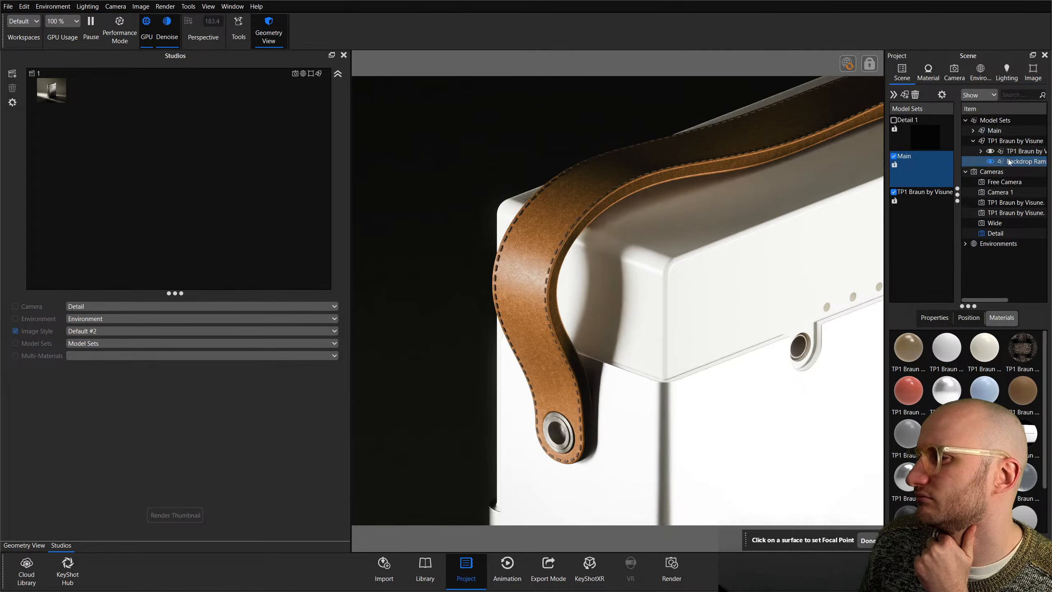
Select the Backdrop Ramp in the scene tree and expand the Main model set to list its planar lights.
{"action": "mouse_move", "coordinate": [1011, 167]}
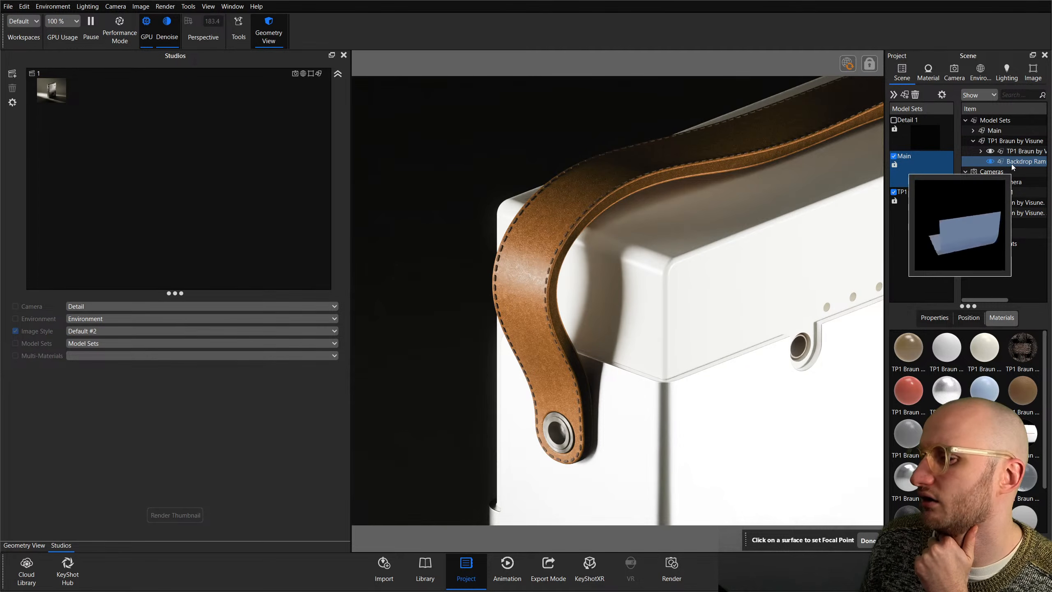
{"action": "double_click", "coordinate": [1012, 163]}
{"action": "left_click", "coordinate": [921, 236]}
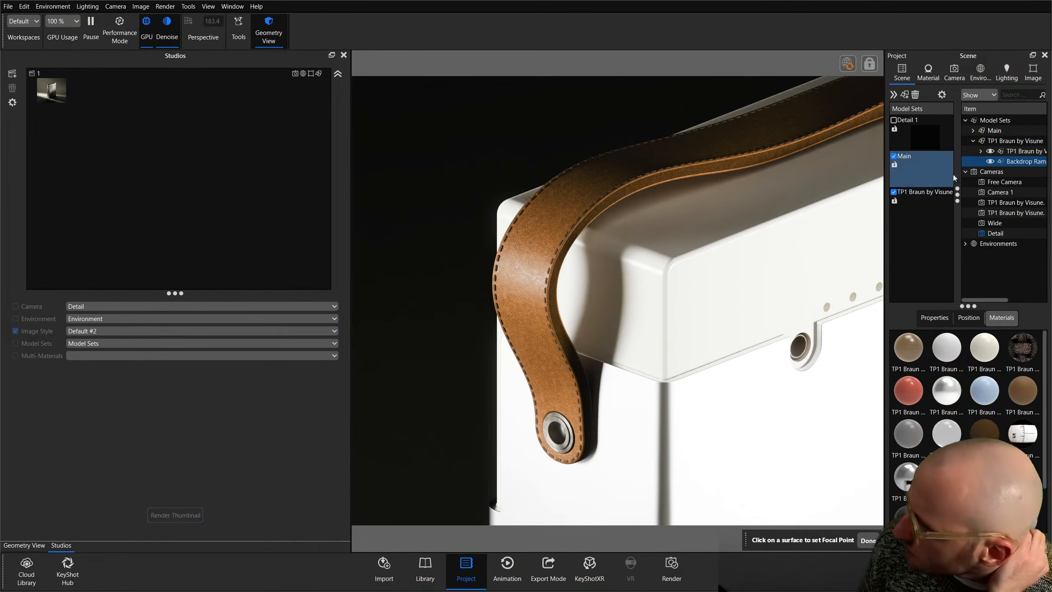
{"action": "left_click", "coordinate": [973, 130]}
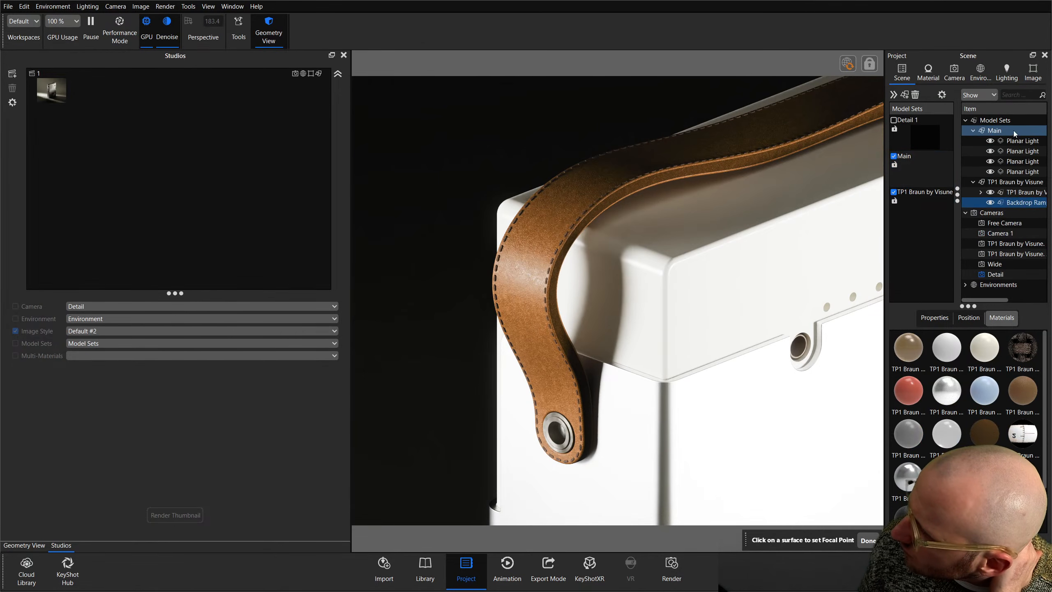
Toggle the Main model set's lower two planar lights off and on to compare their effect on the strap.
{"action": "left_click", "coordinate": [990, 172]}
{"action": "left_click", "coordinate": [990, 172]}
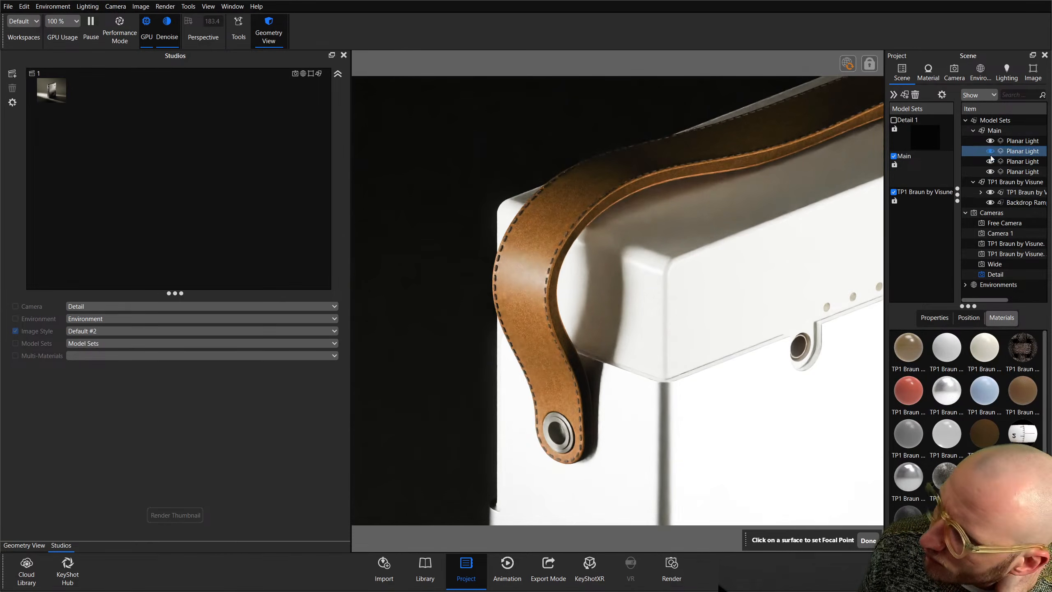
{"action": "left_click", "coordinate": [990, 161]}
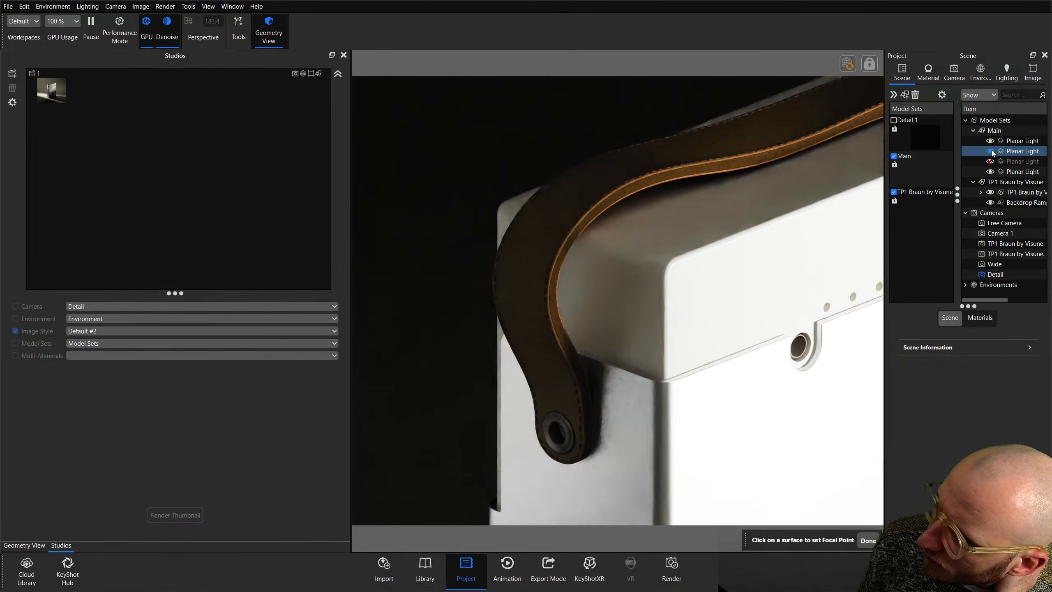
{"action": "left_click", "coordinate": [990, 161]}
{"action": "left_click", "coordinate": [990, 161]}
{"action": "left_click", "coordinate": [991, 161]}
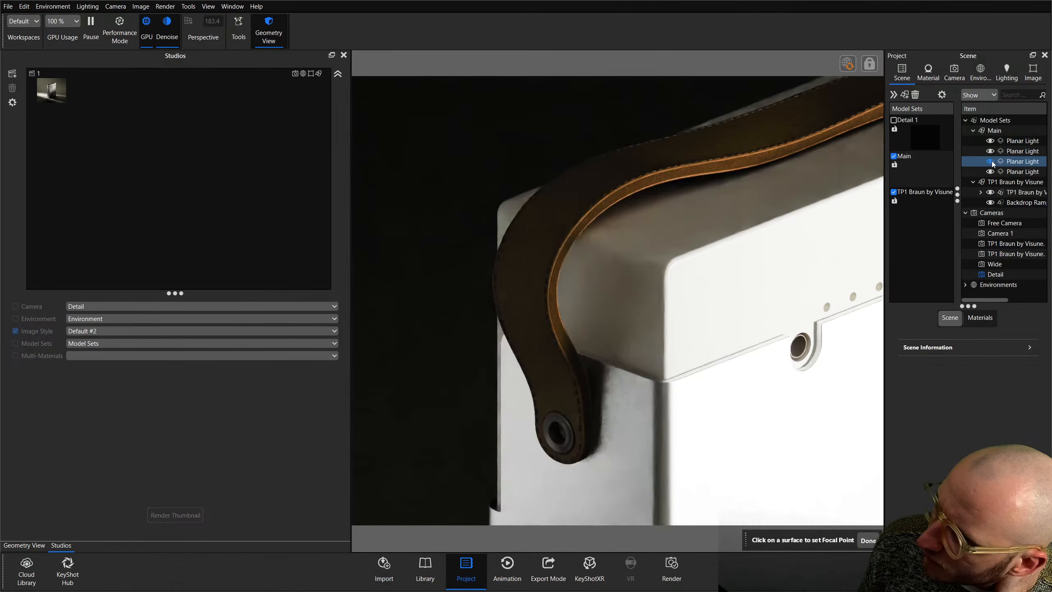
Show the Geometry View and examine how the planar lights and Detail camera are placed around the radio and Backdrop Ramp.
{"action": "key", "text": "o"}
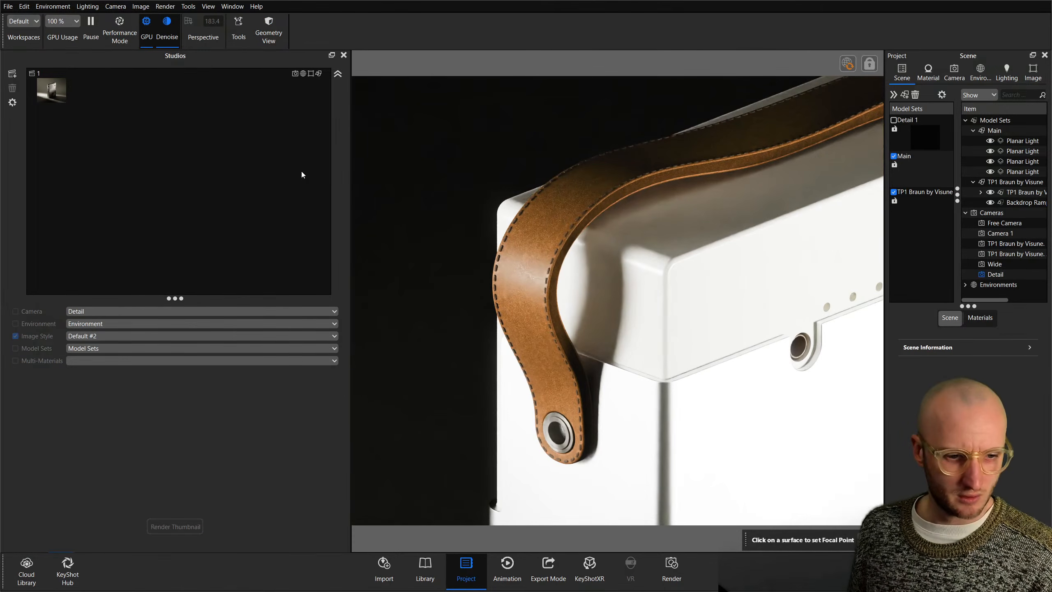
{"action": "key", "text": "o"}
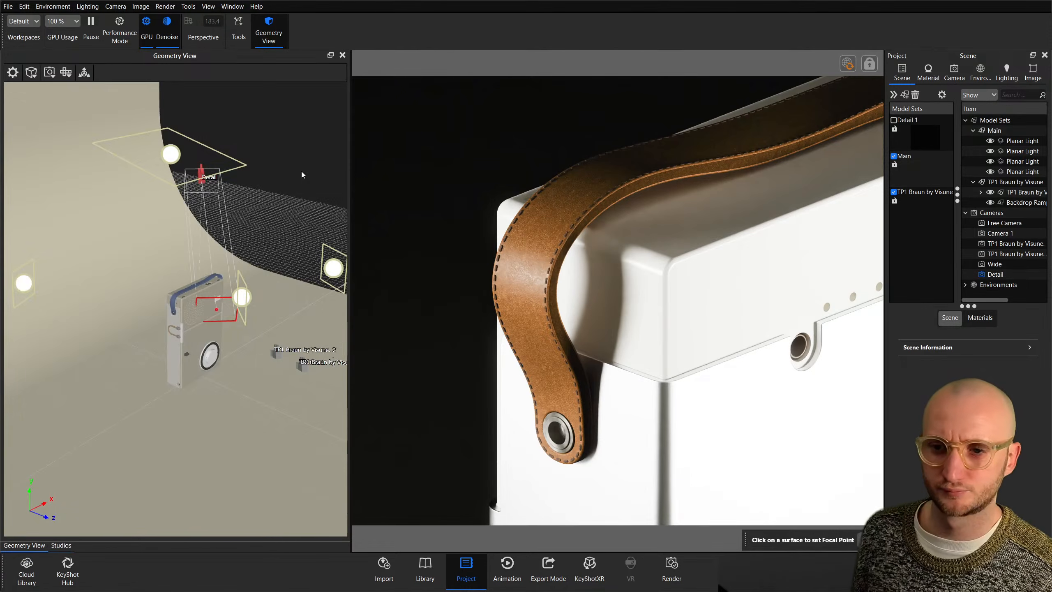
{"action": "scroll", "coordinate": [275, 361], "scroll_direction": "up", "scroll_amount": 2}
{"action": "mouse_move", "coordinate": [274, 361]}
{"action": "left_mouse_down"}
{"action": "mouse_move", "coordinate": [134, 283]}
{"action": "mouse_move", "coordinate": [200, 292]}
{"action": "mouse_move", "coordinate": [193, 273]}
{"action": "mouse_move", "coordinate": [210, 284]}
{"action": "mouse_move", "coordinate": [203, 296]}
{"action": "mouse_move", "coordinate": [224, 288]}
{"action": "left_mouse_up"}
{"action": "scroll", "coordinate": [200, 295], "scroll_direction": "down", "scroll_amount": 3}
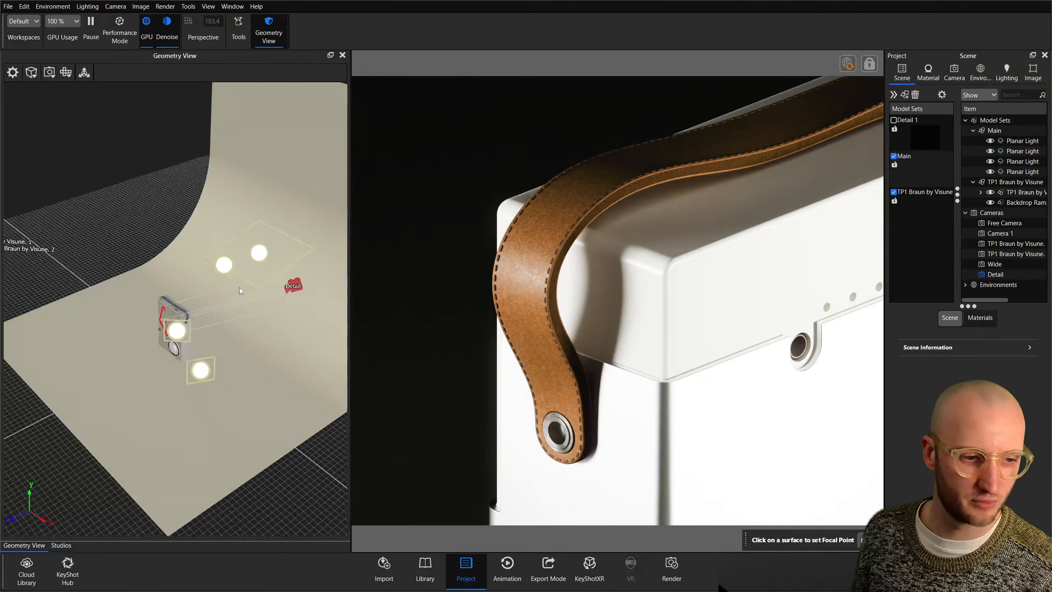
{"action": "middle_click_drag", "start_coordinate": [265, 285], "coordinate": [210, 294]}
{"action": "mouse_move", "coordinate": [210, 294]}
{"action": "left_mouse_down"}
{"action": "mouse_move", "coordinate": [255, 274]}
{"action": "mouse_move", "coordinate": [199, 305]}
{"action": "mouse_move", "coordinate": [237, 286]}
{"action": "mouse_move", "coordinate": [219, 284]}
{"action": "left_mouse_up"}
{"action": "scroll", "coordinate": [219, 285], "scroll_direction": "up", "scroll_amount": 2}
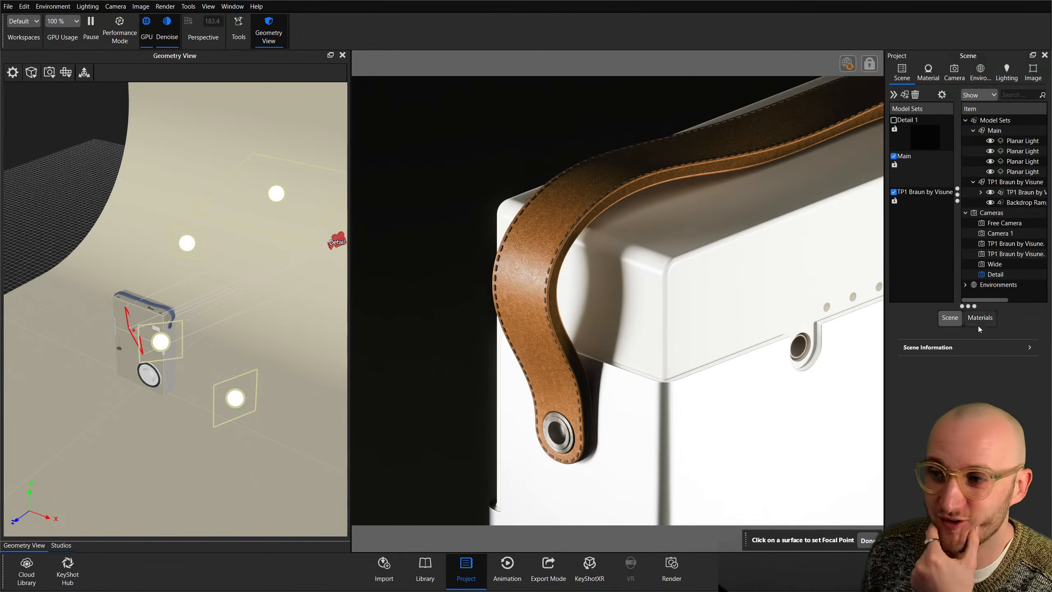
{"action": "left_click", "coordinate": [1020, 202]}
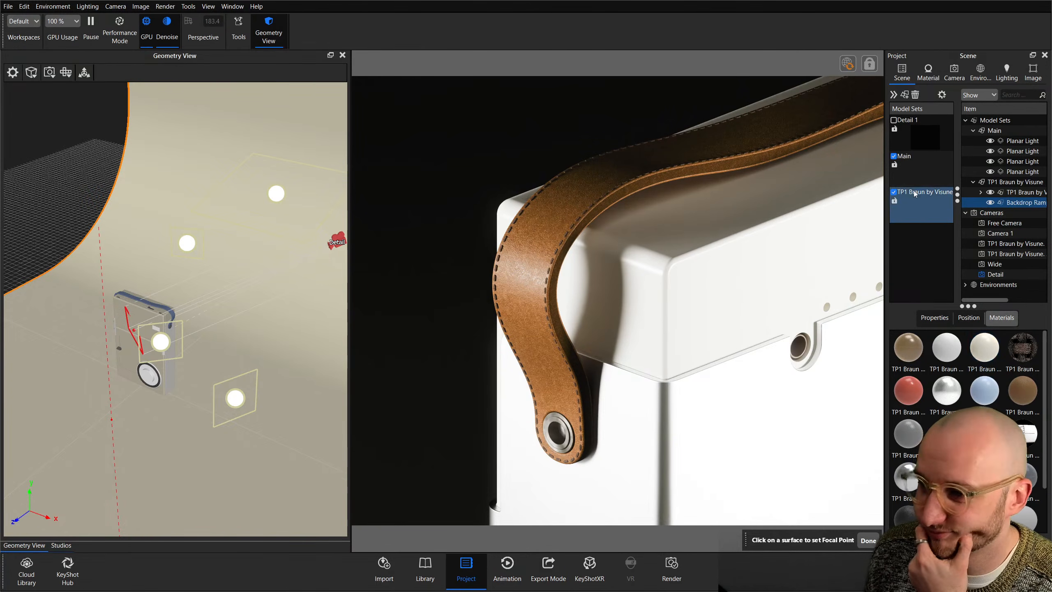
{"action": "left_click_drag", "start_coordinate": [204, 310], "coordinate": [127, 344]}
Select the fourth planar light in Main and check the strap with the third and fourth lights switched off and on.
{"action": "left_click", "coordinate": [1018, 172]}
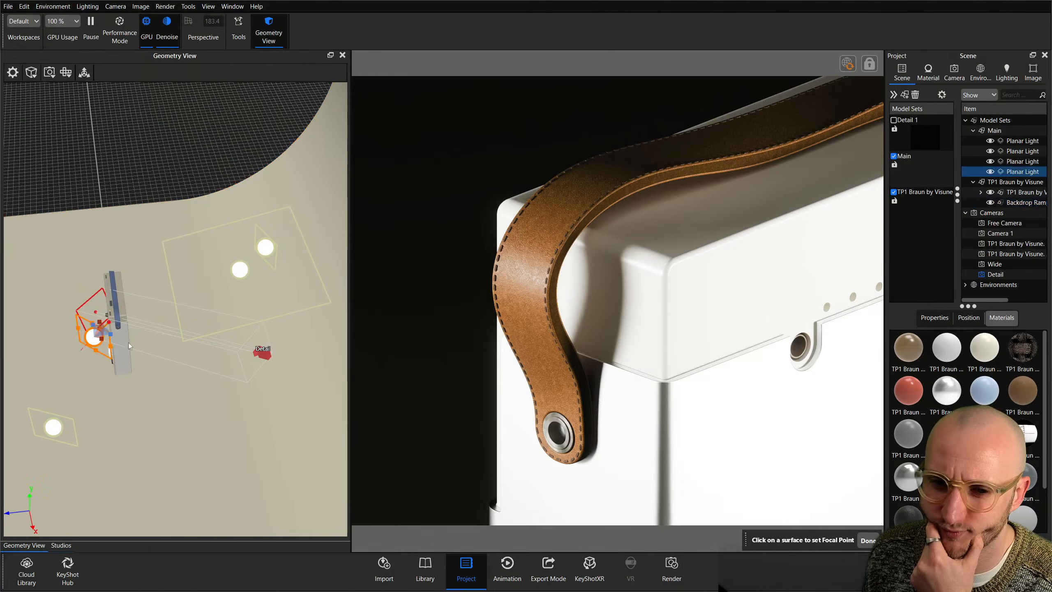
{"action": "left_click", "coordinate": [990, 171]}
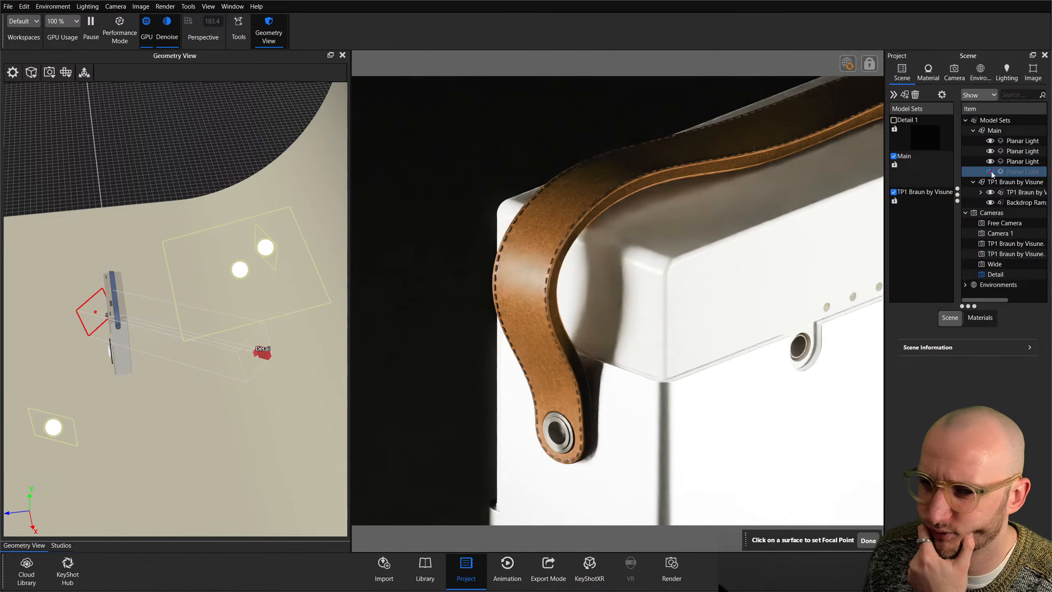
{"action": "left_click", "coordinate": [991, 165]}
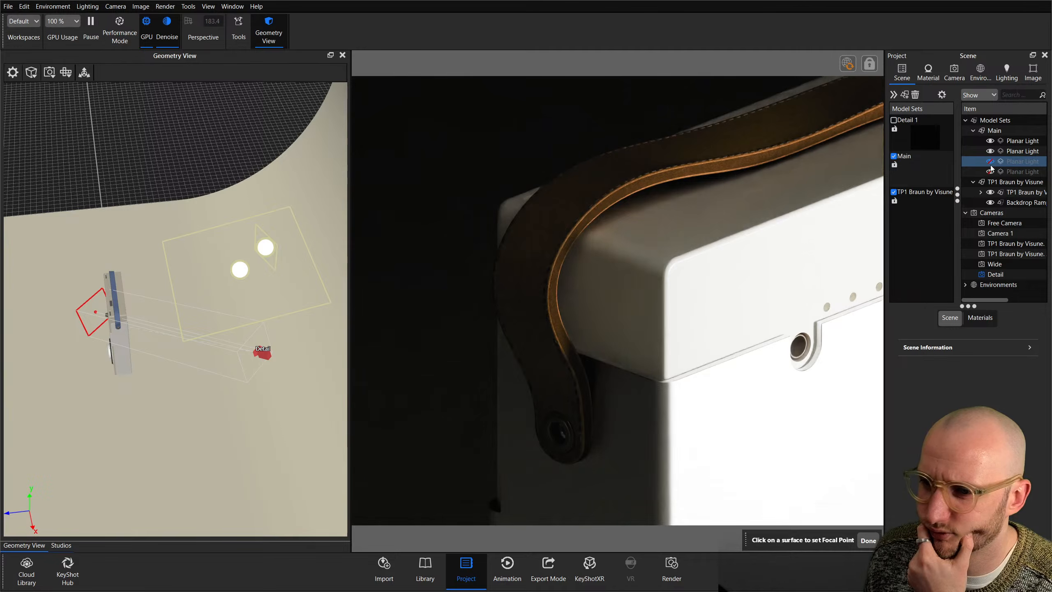
{"action": "left_click", "coordinate": [991, 165]}
{"action": "left_click", "coordinate": [990, 165]}
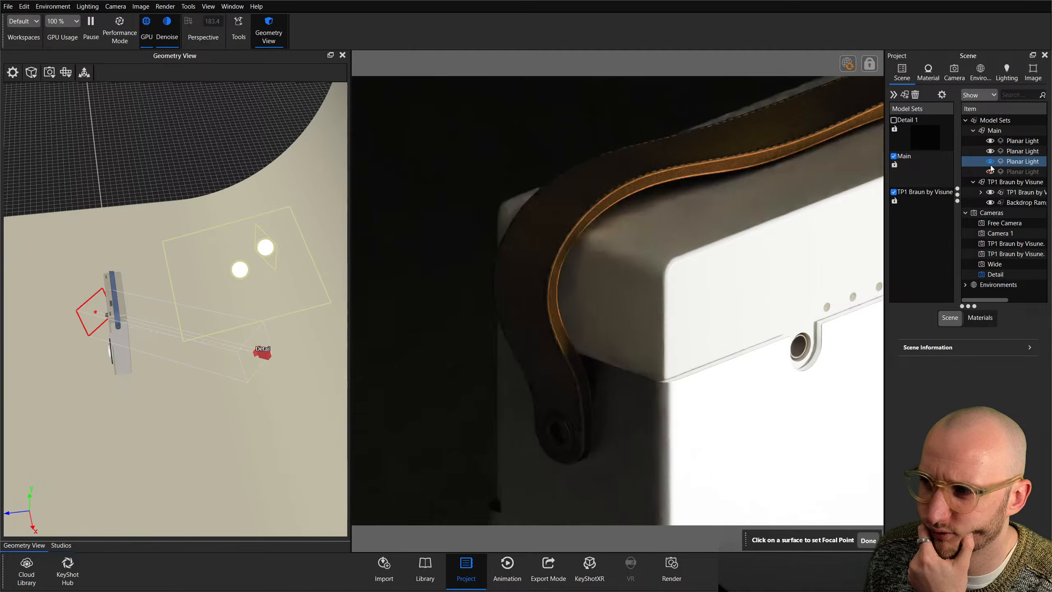
{"action": "left_click", "coordinate": [990, 165]}
{"action": "left_click", "coordinate": [989, 172]}
Switch the Main and Detail 1 model sets off and on to compare their lighting, and leave both sets active.
{"action": "left_click", "coordinate": [894, 156]}
{"action": "left_click", "coordinate": [895, 120]}
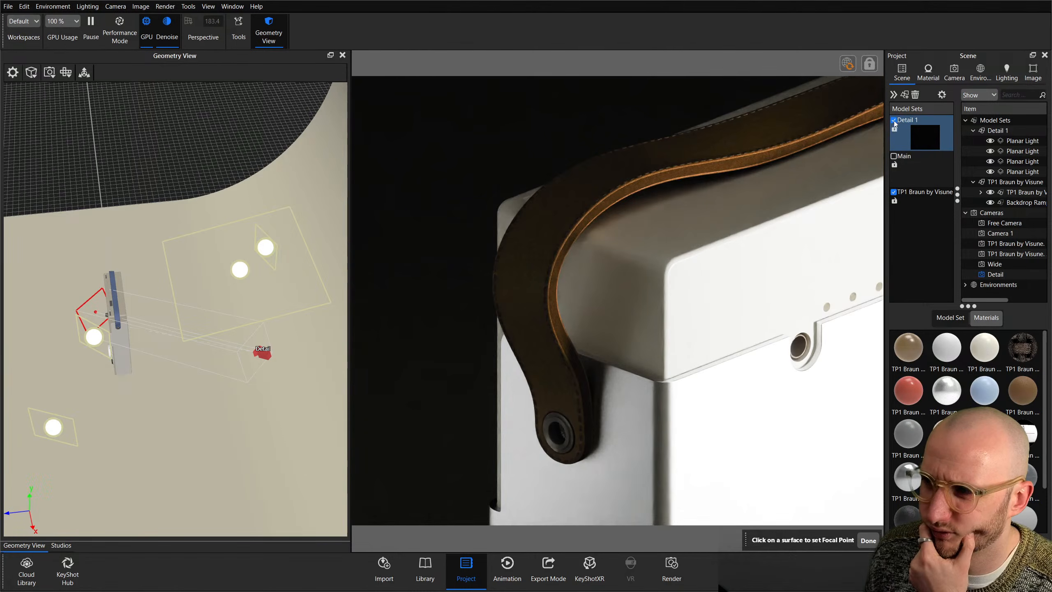
{"action": "left_click", "coordinate": [894, 121]}
{"action": "left_click", "coordinate": [894, 156]}
{"action": "left_click", "coordinate": [894, 157]}
{"action": "left_click", "coordinate": [894, 120]}
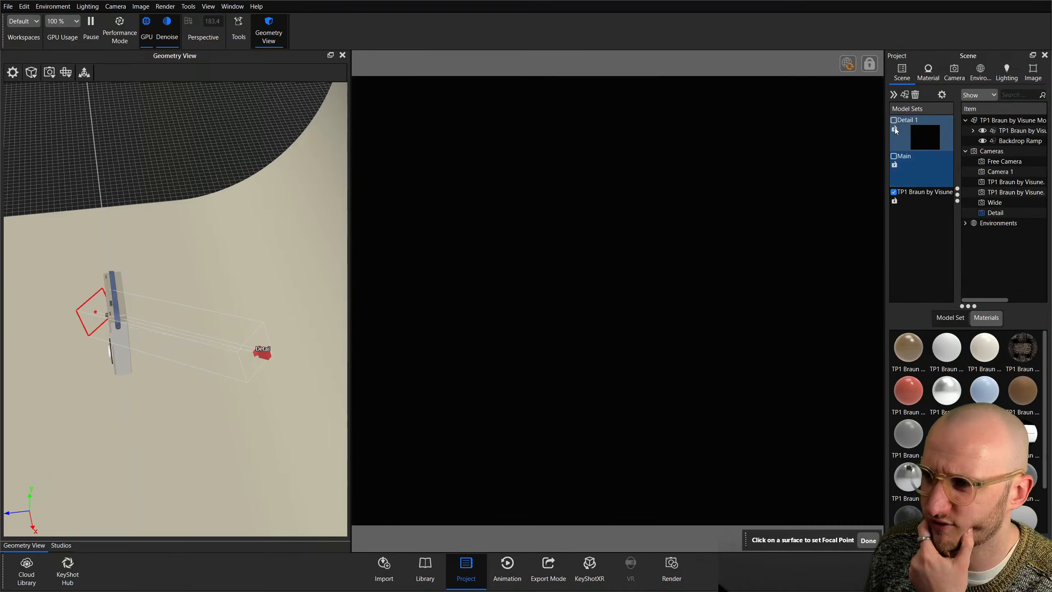
{"action": "left_click", "coordinate": [894, 121]}
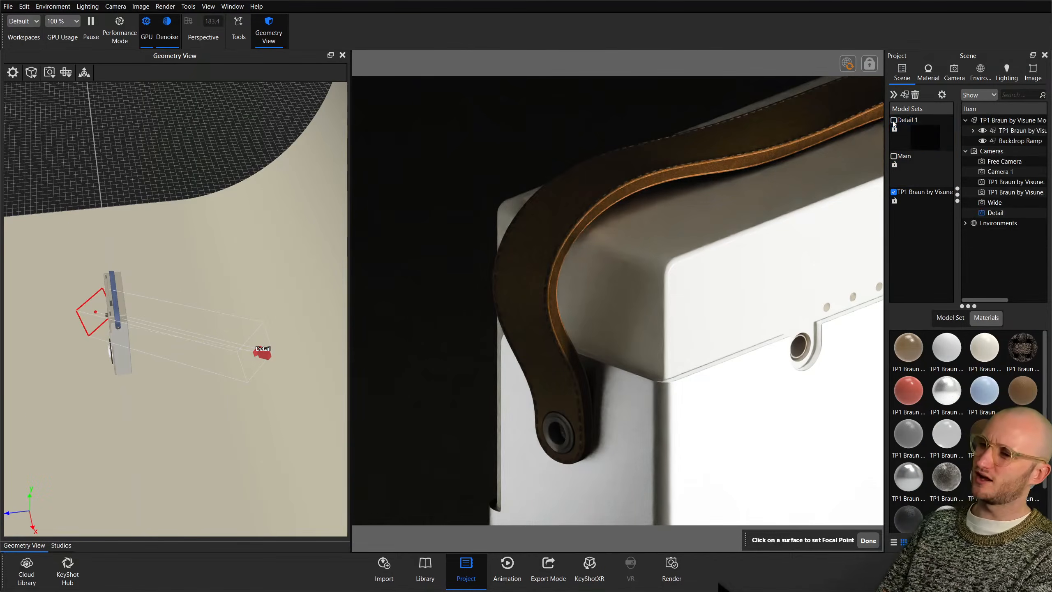
{"action": "left_click", "coordinate": [894, 121]}
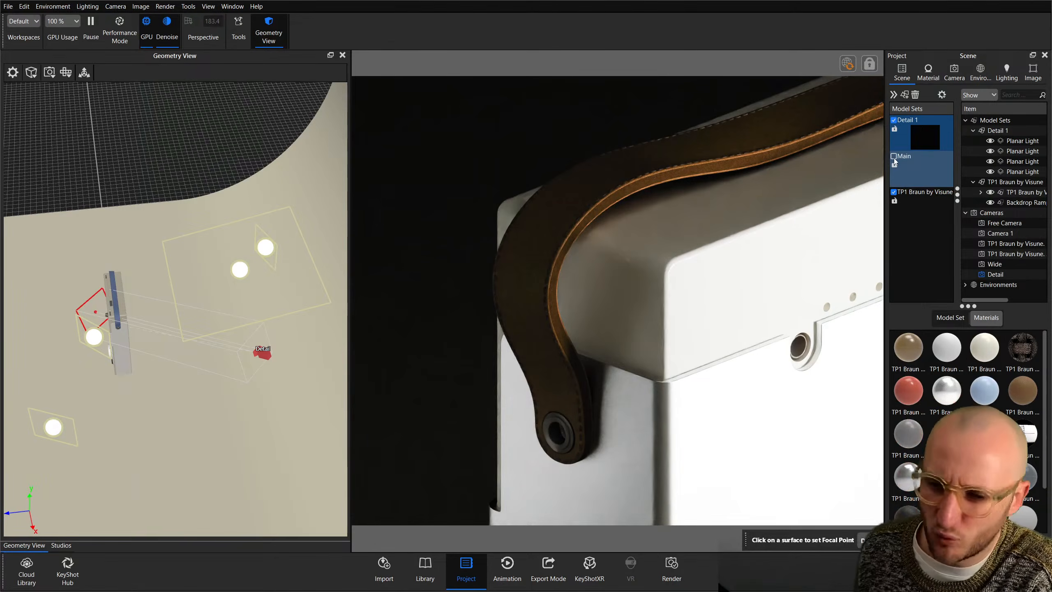
{"action": "left_click", "coordinate": [894, 157]}
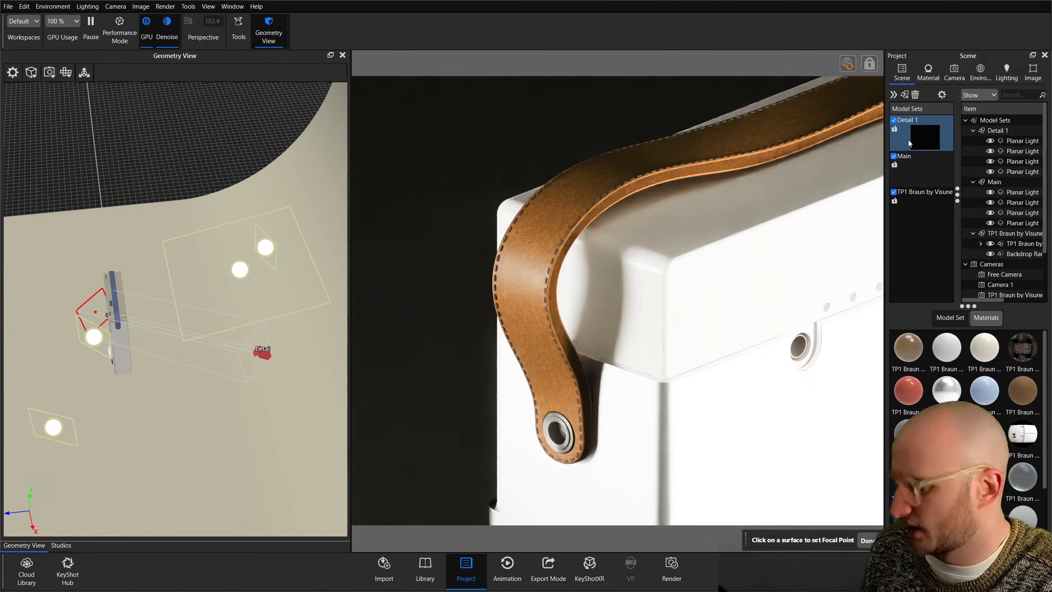
{"action": "mouse_move", "coordinate": [908, 143]}
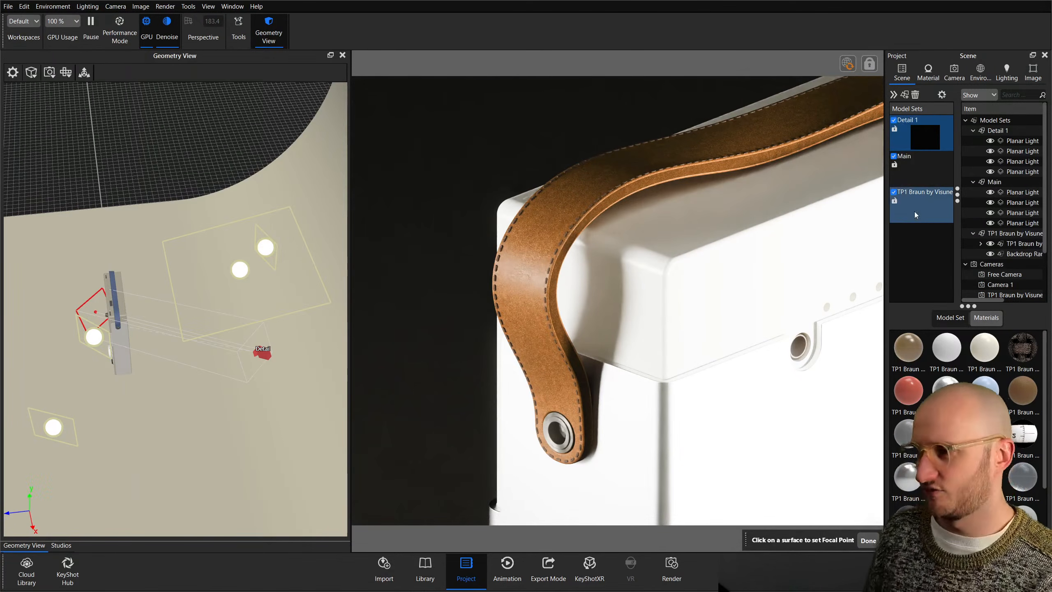
{"action": "left_click", "coordinate": [894, 157]}
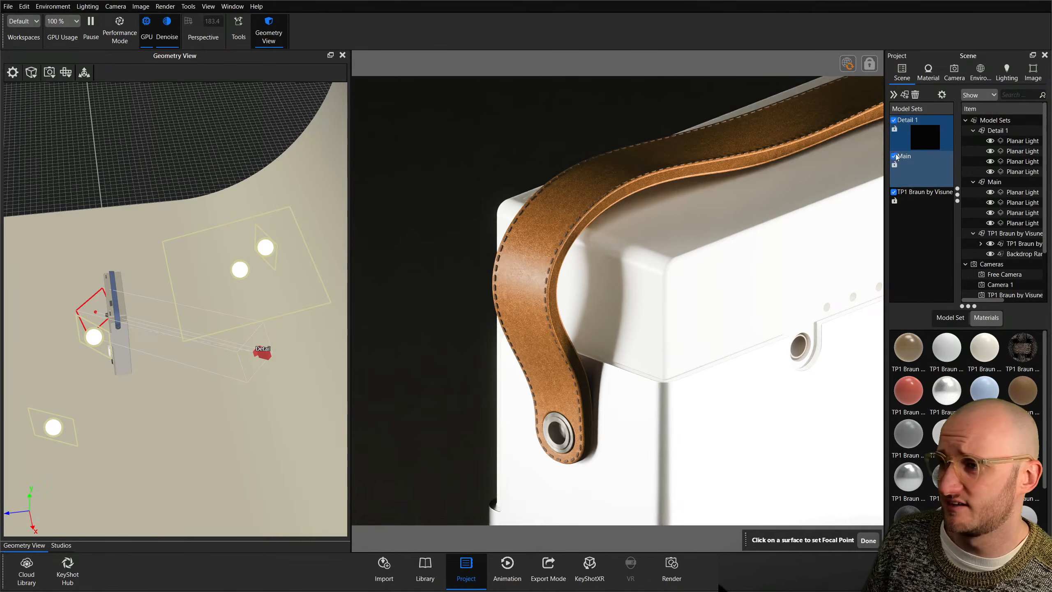
{"action": "left_click", "coordinate": [894, 157]}
{"action": "left_click", "coordinate": [916, 137]}
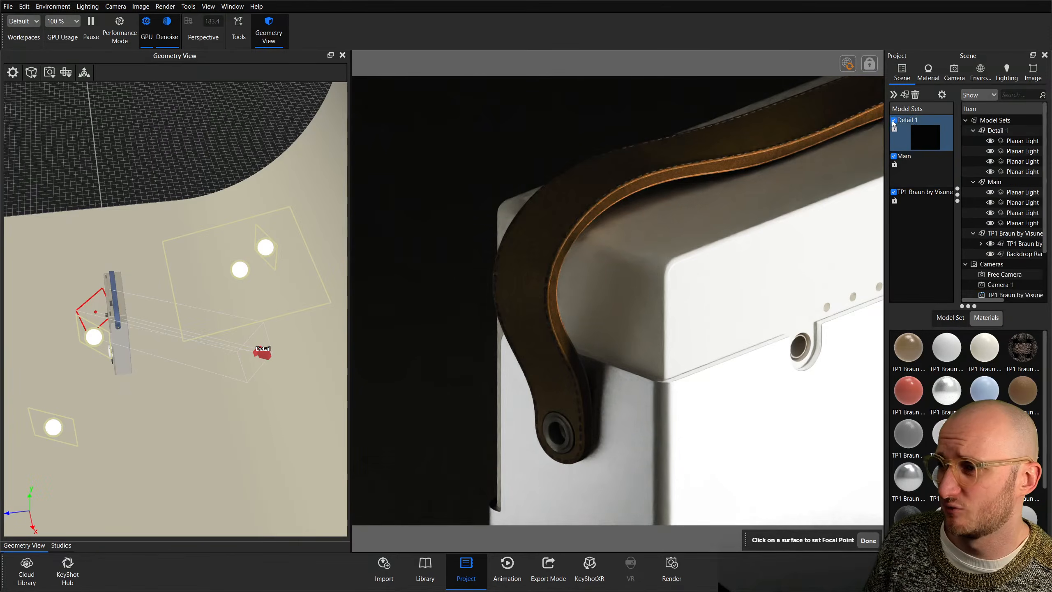
{"action": "double_click", "coordinate": [916, 137]}
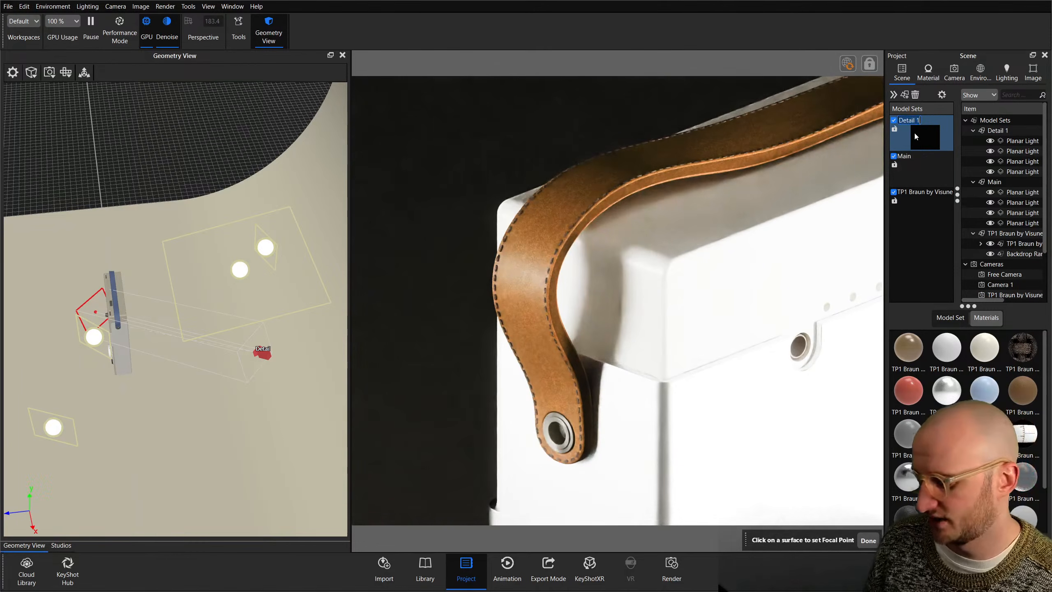
Delete all four planar lights from the Detail 1 model set and turn off the Main model set.
{"action": "left_click", "coordinate": [1020, 141]}
{"action": "left_click", "coordinate": [1015, 173], "text": "shift"}
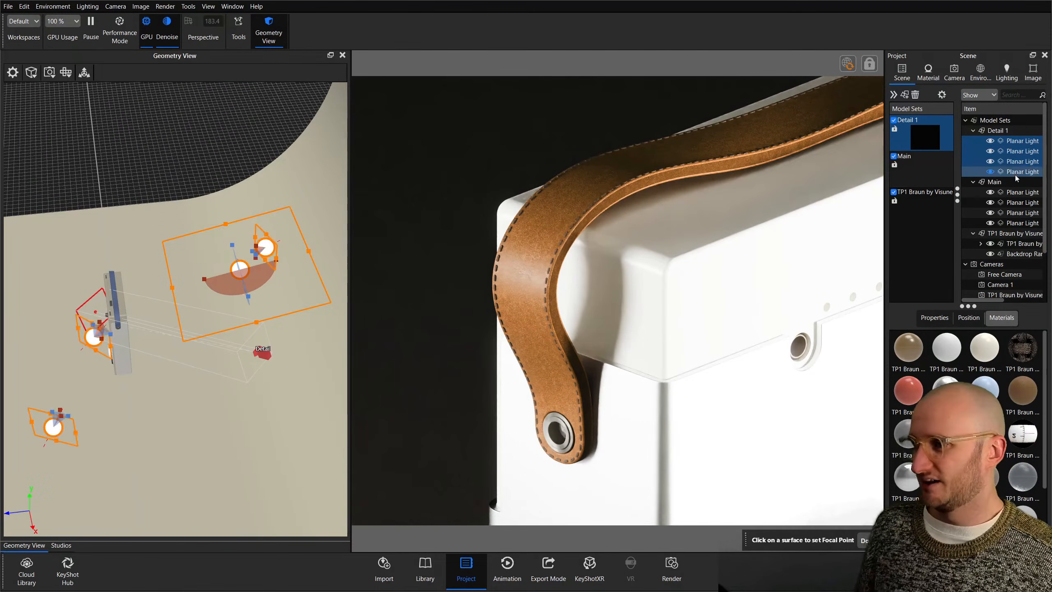
{"action": "key", "text": "Delete"}
{"action": "key", "text": "Return"}
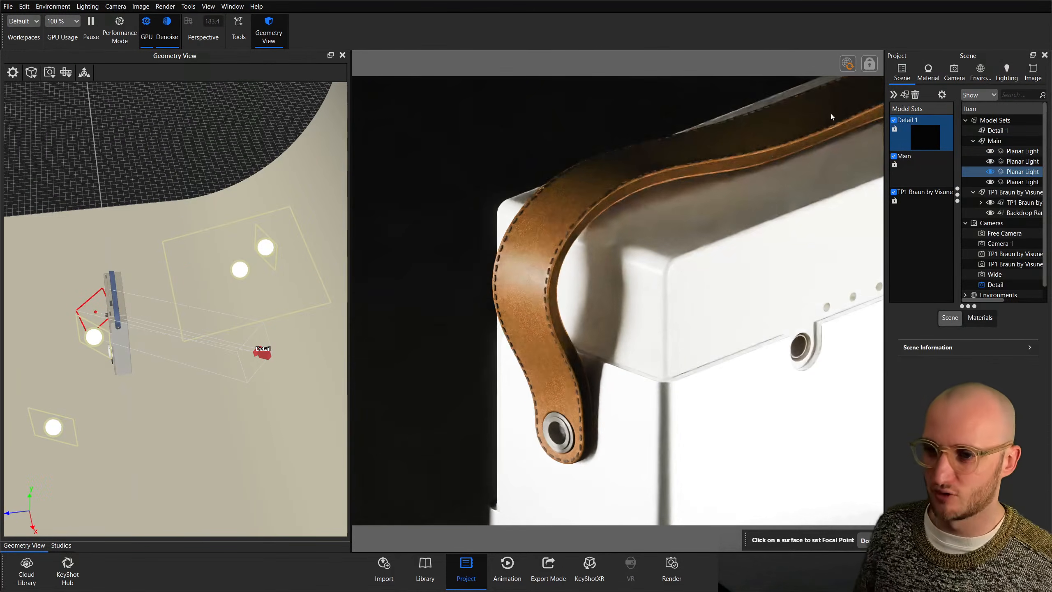
{"action": "left_click", "coordinate": [894, 156]}
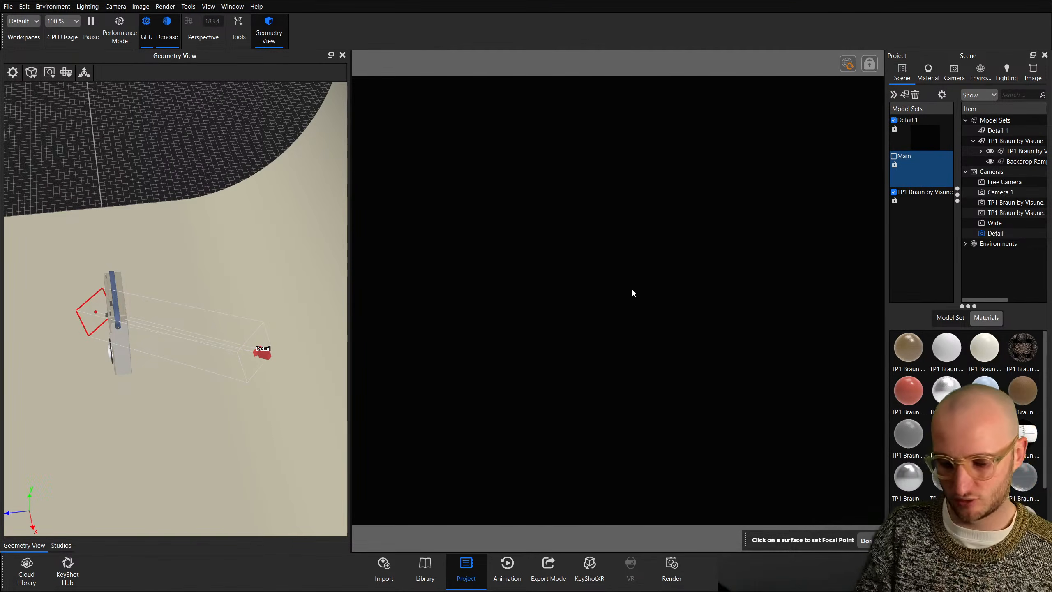
Add a planar light to Detail 1 and place its highlight on the strap's upper bend.
{"action": "key", "text": "ctrl+l"}
{"action": "left_click", "coordinate": [525, 292]}
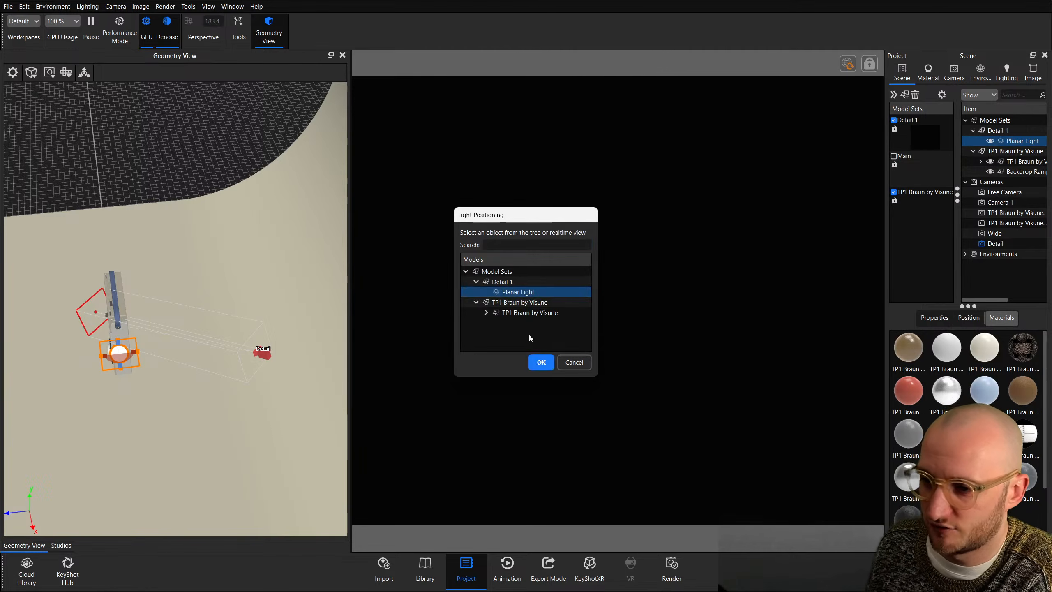
{"action": "left_click", "coordinate": [541, 362]}
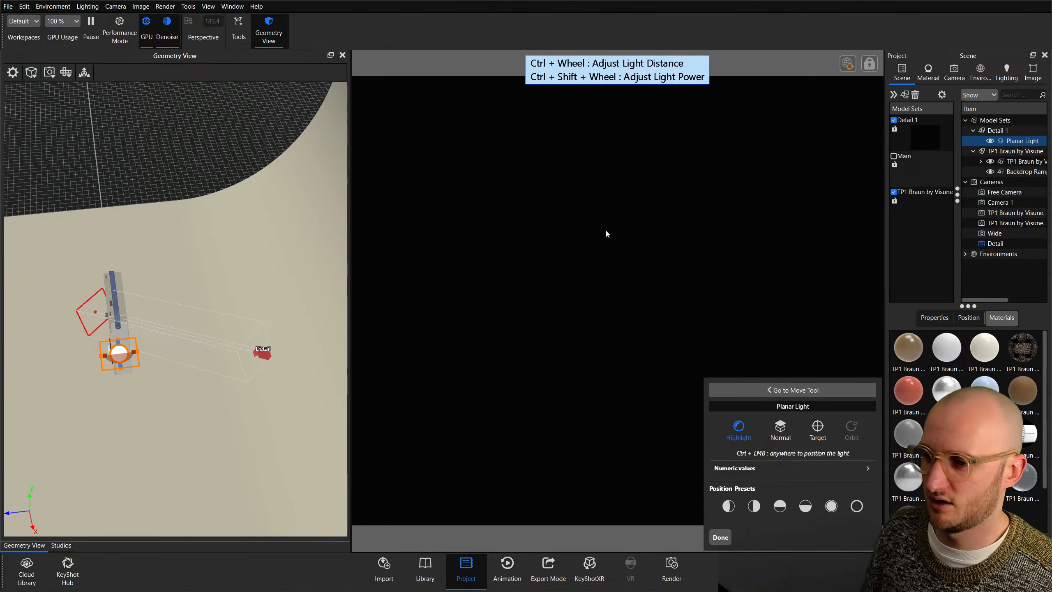
{"action": "left_click_drag", "start_coordinate": [663, 273], "coordinate": [534, 271], "text": "ctrl"}
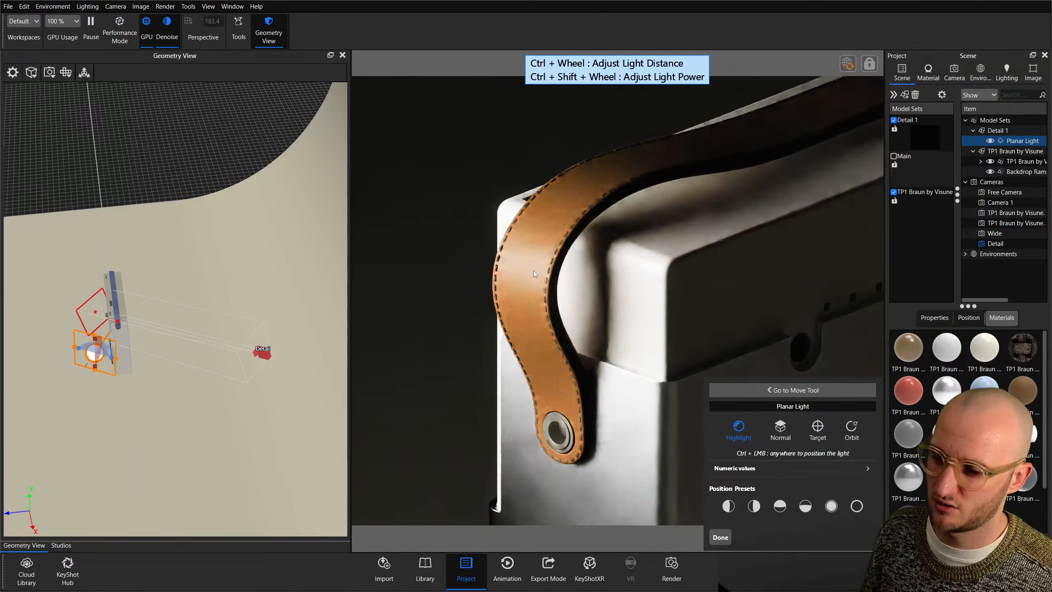
{"action": "scroll", "coordinate": [175, 382], "scroll_direction": "up", "scroll_amount": 3}
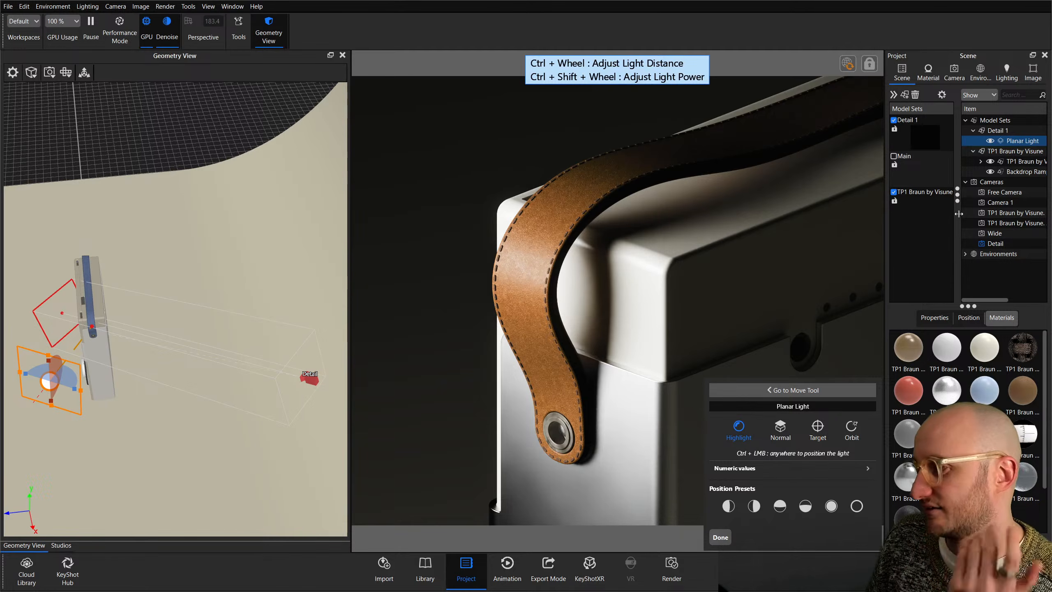
{"action": "middle_click_drag", "start_coordinate": [99, 289], "coordinate": [144, 279]}
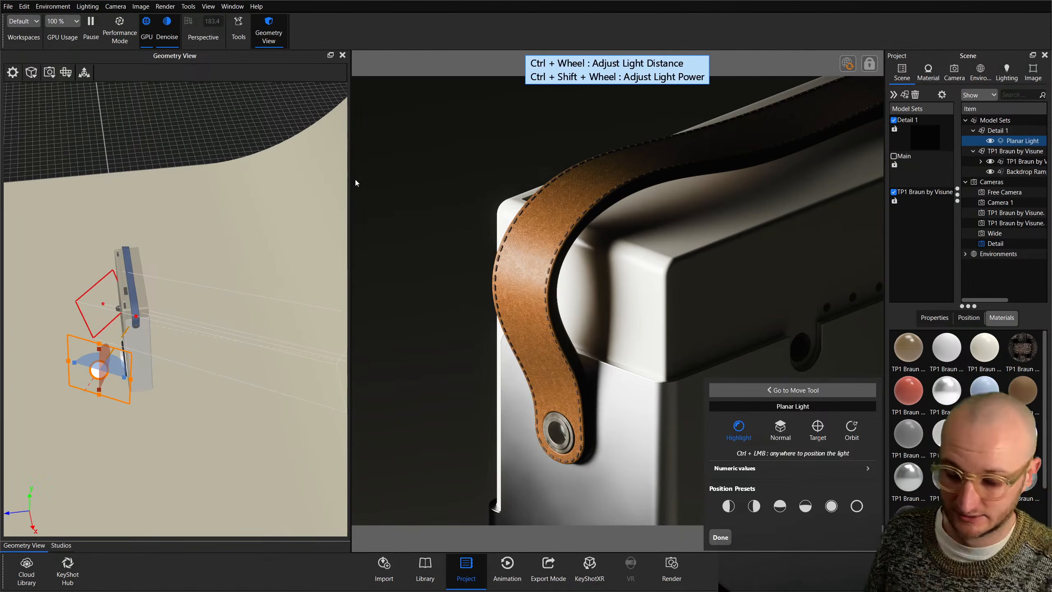
Add a second planar light to Detail 1 and position it in Normal mode above the backdrop floor near the radio.
{"action": "key", "text": "ctrl+l"}
{"action": "left_click", "coordinate": [523, 301]}
{"action": "left_click", "coordinate": [541, 362]}
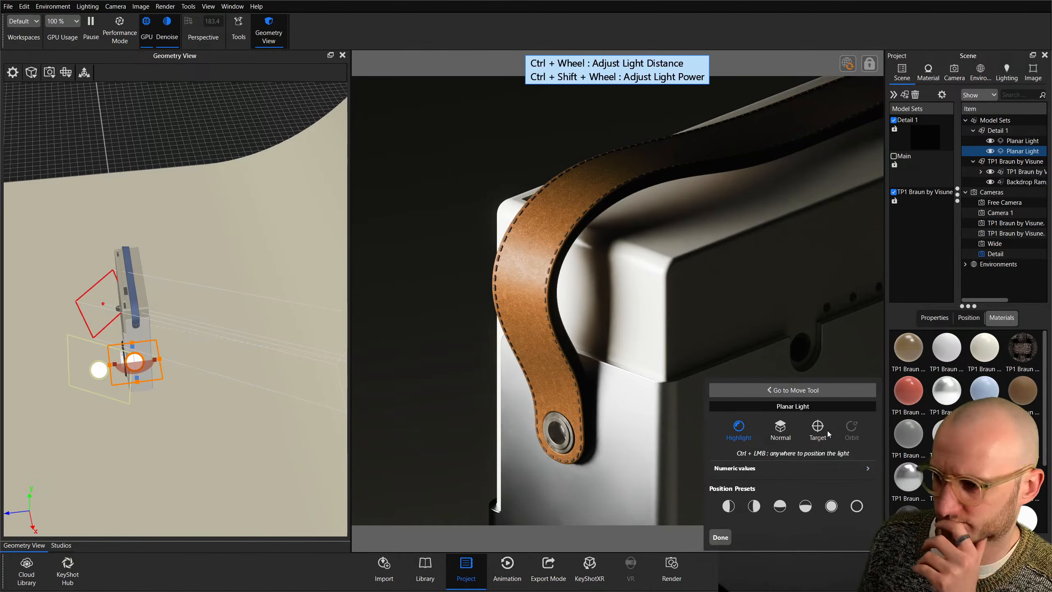
{"action": "left_click", "coordinate": [781, 431]}
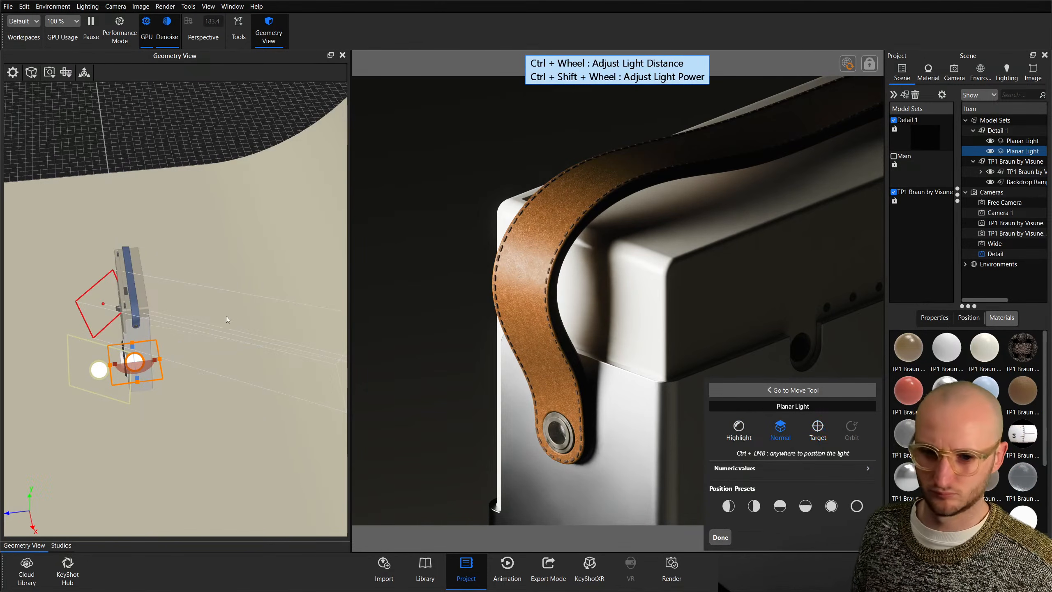
{"action": "left_click_drag", "start_coordinate": [253, 290], "coordinate": [259, 322], "text": "ctrl"}
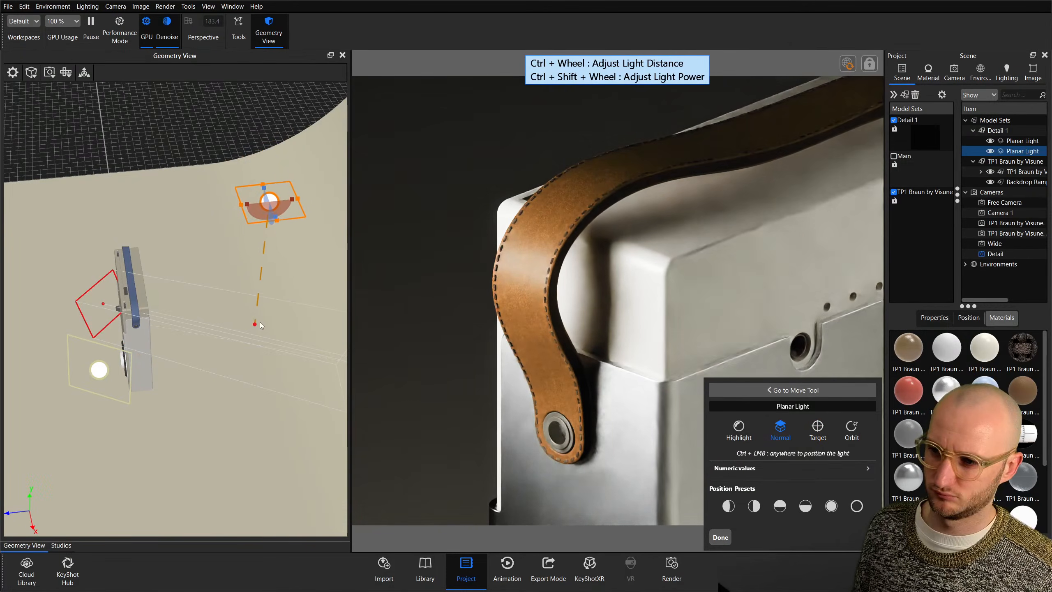
{"action": "left_click", "coordinate": [721, 537]}
Lower the power of the second Detail 1 planar light to about 401.5 lumen in light positioning and finish the edit.
{"action": "scroll", "coordinate": [248, 283], "scroll_direction": "up", "scroll_amount": 5}
{"action": "scroll", "coordinate": [248, 283], "scroll_direction": "down", "scroll_amount": 9}
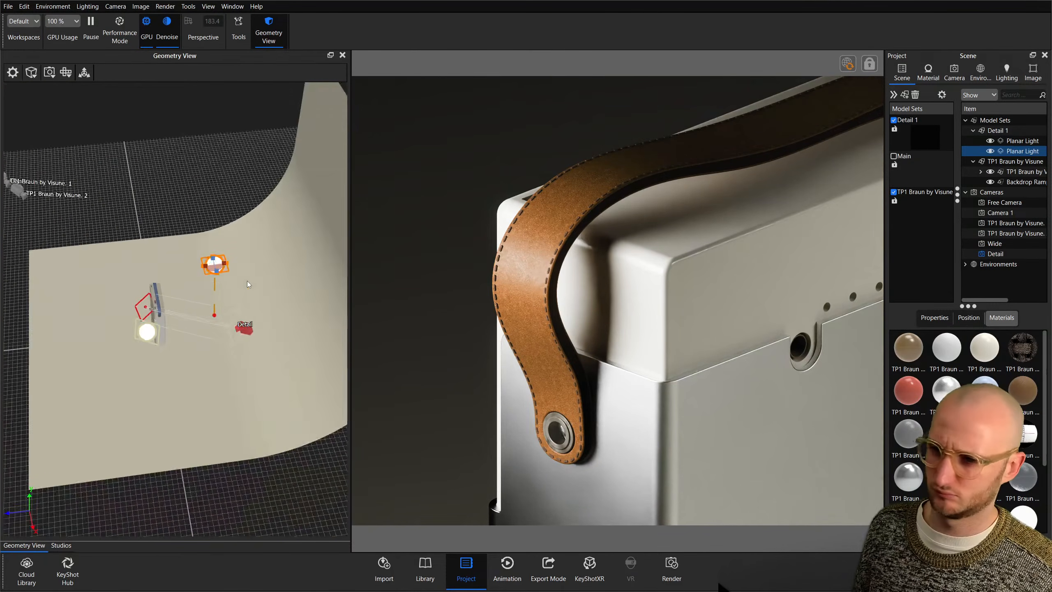
{"action": "scroll", "coordinate": [248, 282], "scroll_direction": "up", "scroll_amount": 3}
{"action": "left_click", "coordinate": [968, 317]}
{"action": "left_click", "coordinate": [968, 342]}
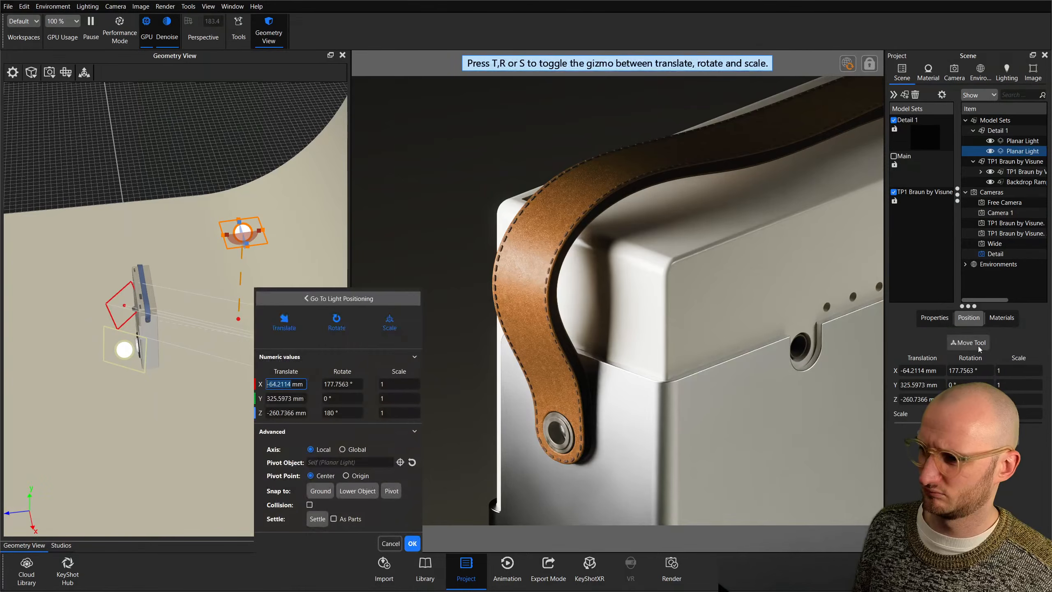
{"action": "left_click", "coordinate": [347, 301]}
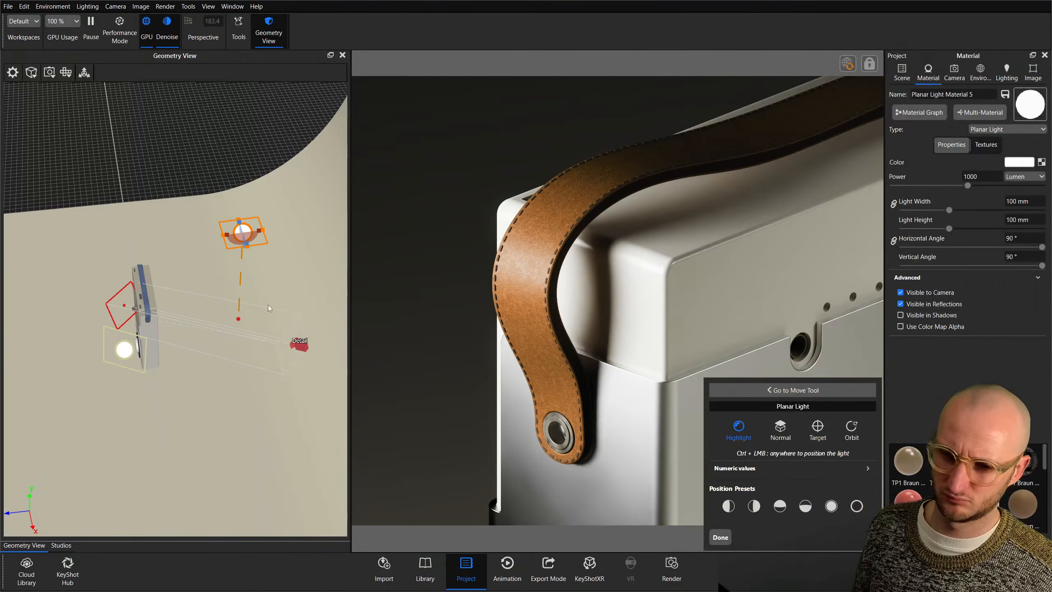
{"action": "scroll", "coordinate": [268, 304], "scroll_direction": "down", "scroll_amount": 7, "text": "ctrl"}
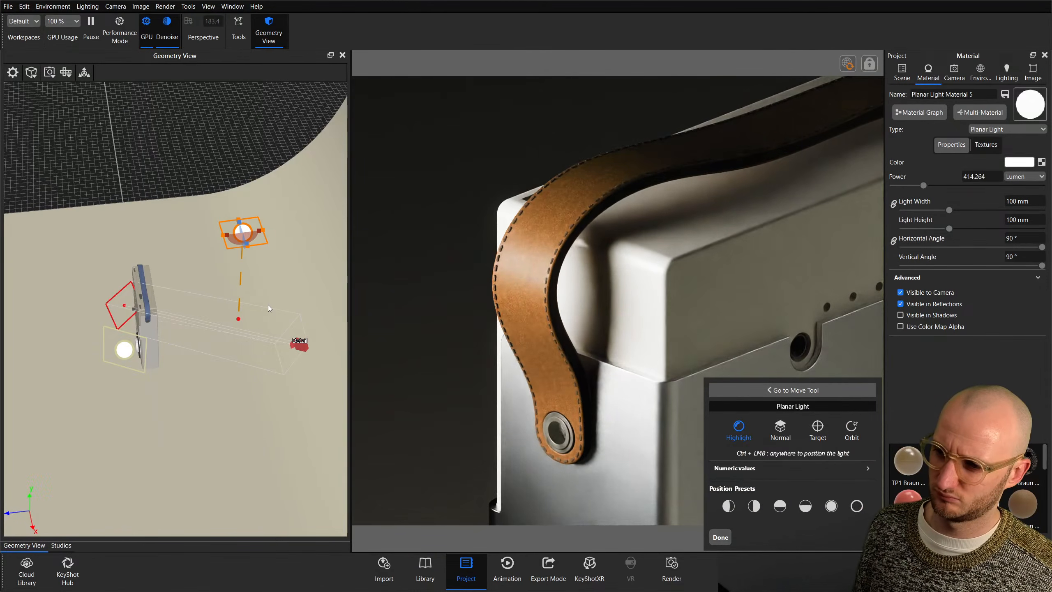
{"action": "scroll", "coordinate": [268, 304], "scroll_direction": "down", "scroll_amount": 2, "text": "ctrl"}
{"action": "scroll", "coordinate": [268, 304], "scroll_direction": "up", "scroll_amount": 2, "text": "ctrl"}
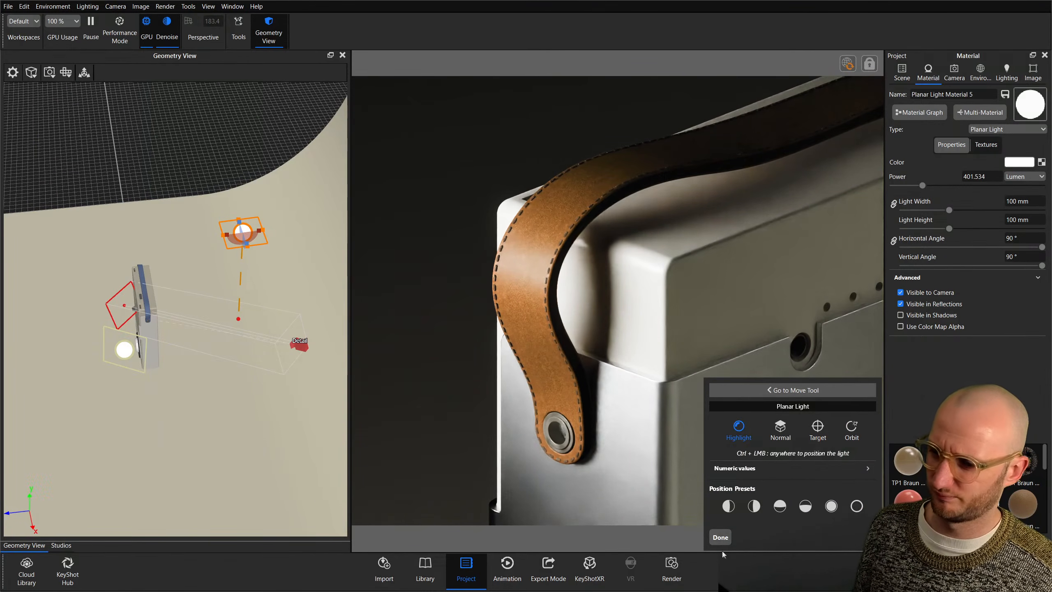
{"action": "left_click", "coordinate": [722, 538]}
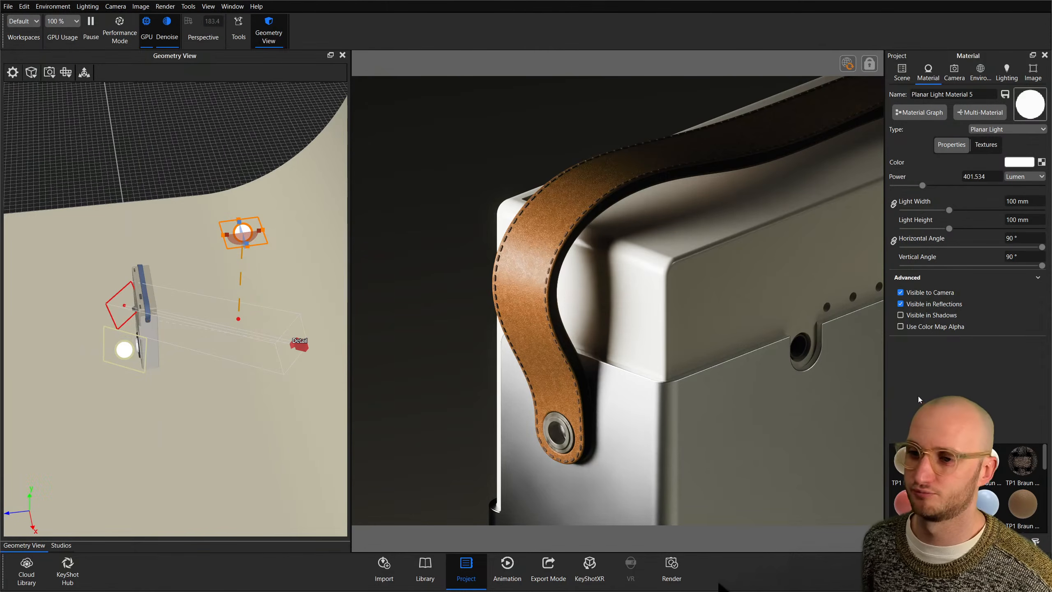
Close the Geometry View so the Studios list is shown.
{"action": "scroll", "coordinate": [218, 381], "scroll_direction": "down", "scroll_amount": 6}
{"action": "left_click_drag", "start_coordinate": [218, 377], "coordinate": [129, 295]}
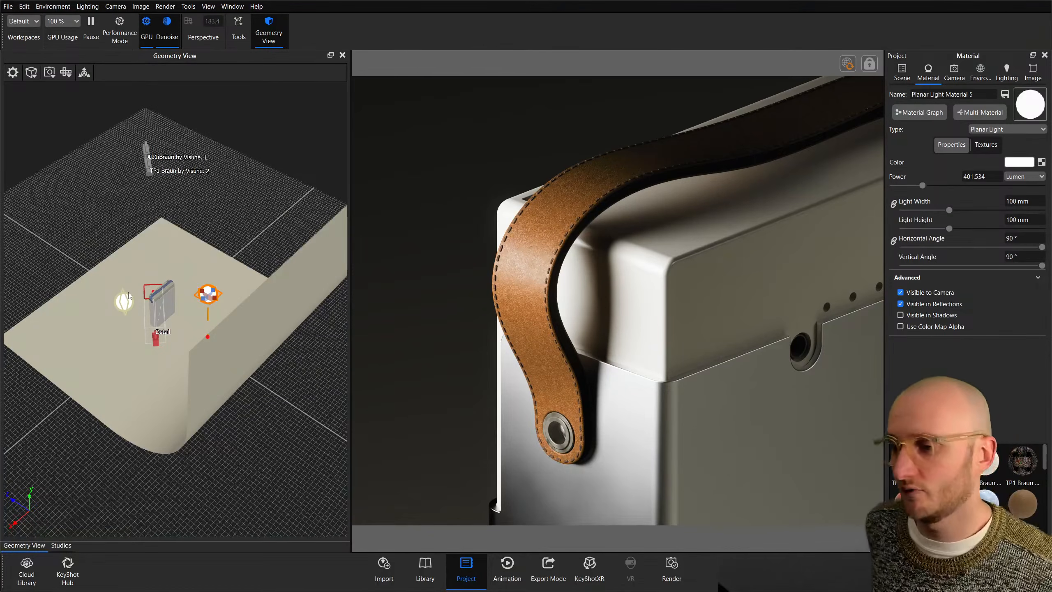
{"action": "left_click", "coordinate": [343, 55]}
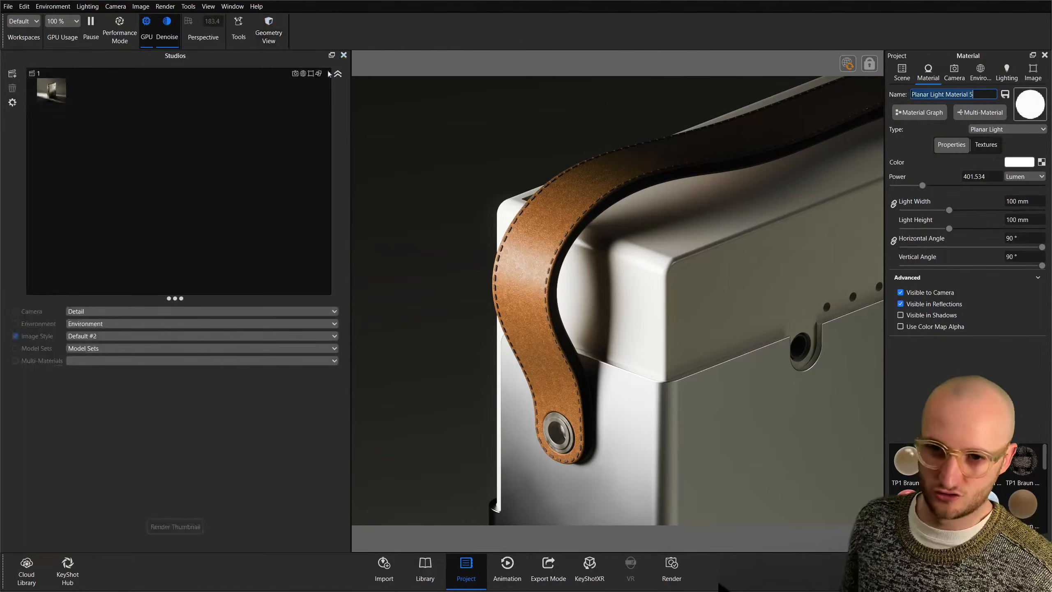
Create a studio named 2 with the Detail camera and Environment, and include image style Default #2 and the model sets.
{"action": "left_click", "coordinate": [13, 74]}
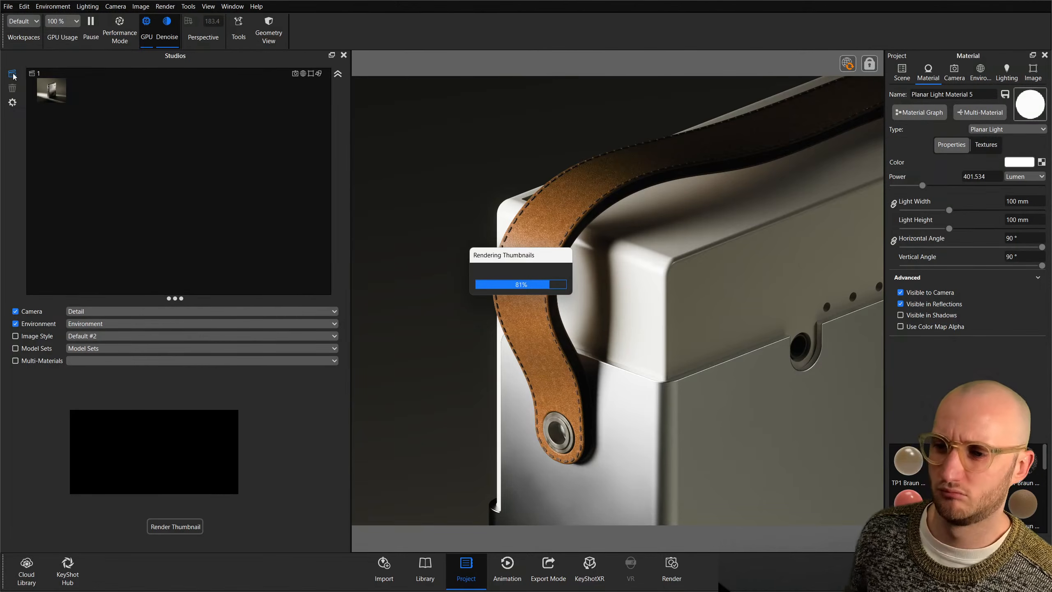
{"action": "key", "text": "BackSpace"}
{"action": "key", "text": "BackSpace"}
{"action": "key", "text": "BackSpace"}
{"action": "key", "text": "BackSpace"}
{"action": "key", "text": "BackSpace"}
{"action": "key", "text": "BackSpace"}
{"action": "key", "text": "BackSpace"}
{"action": "key", "text": "BackSpace"}
{"action": "key", "text": "BackSpace"}
{"action": "type", "text": "2"}
{"action": "key", "text": "Return"}
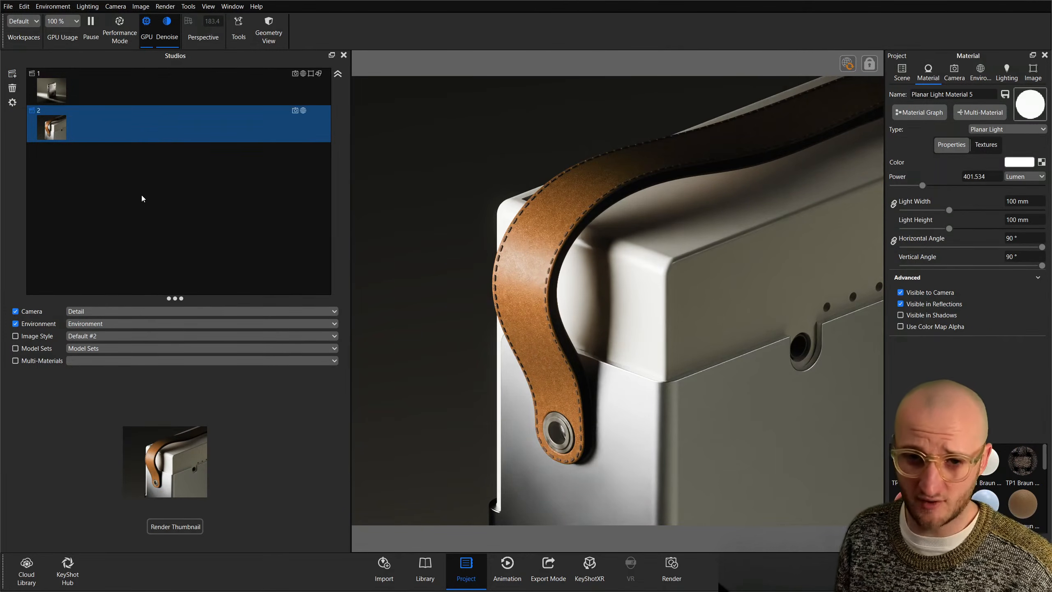
{"action": "left_click", "coordinate": [40, 349]}
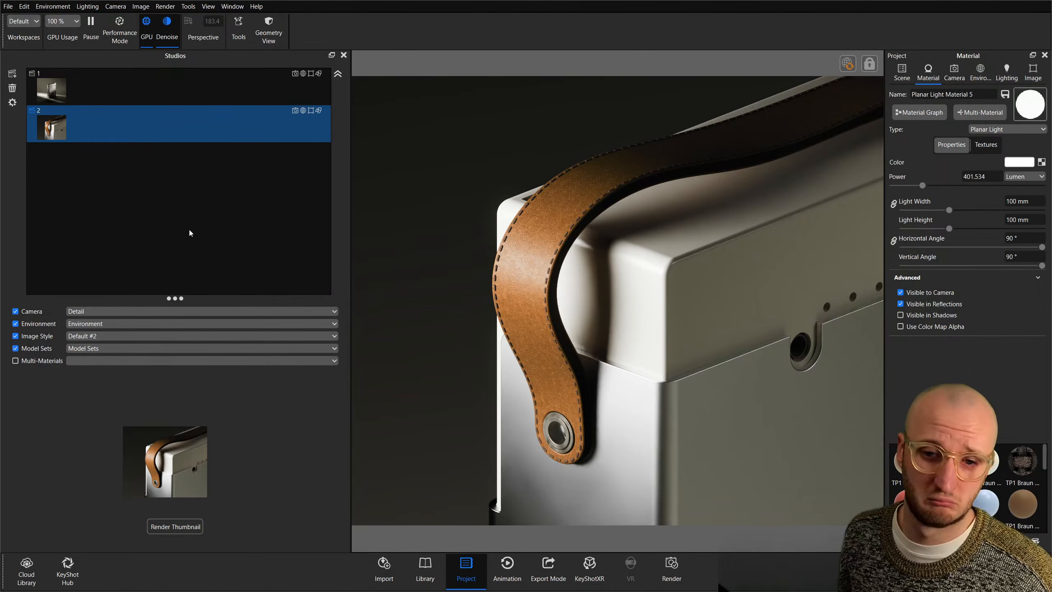
Activate studio 1, show its scene tree, and narrow the Studios list to enlarge the real-time view.
{"action": "left_click", "coordinate": [101, 90]}
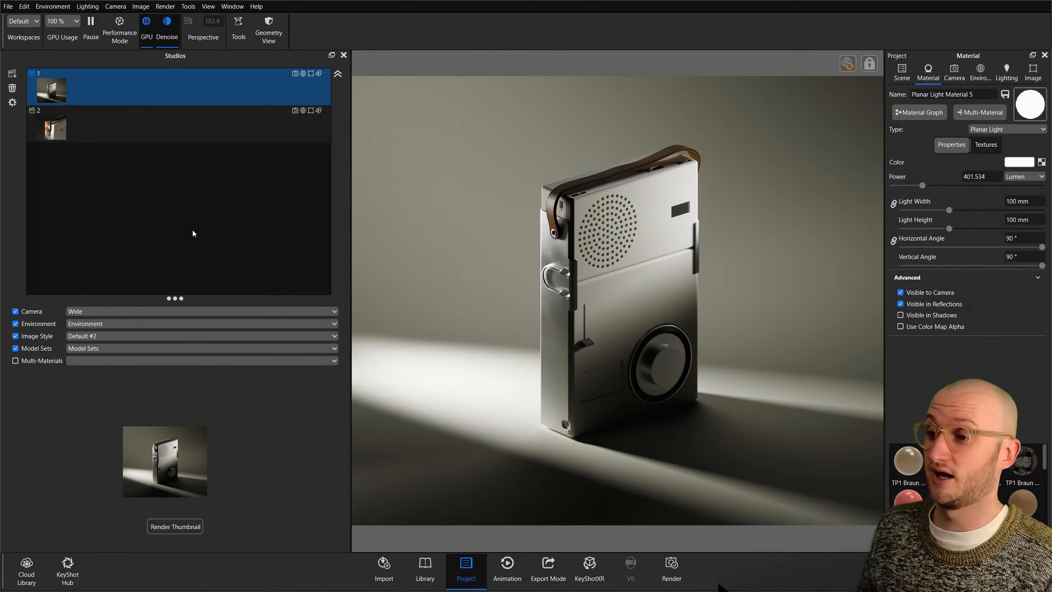
{"action": "left_click", "coordinate": [901, 71]}
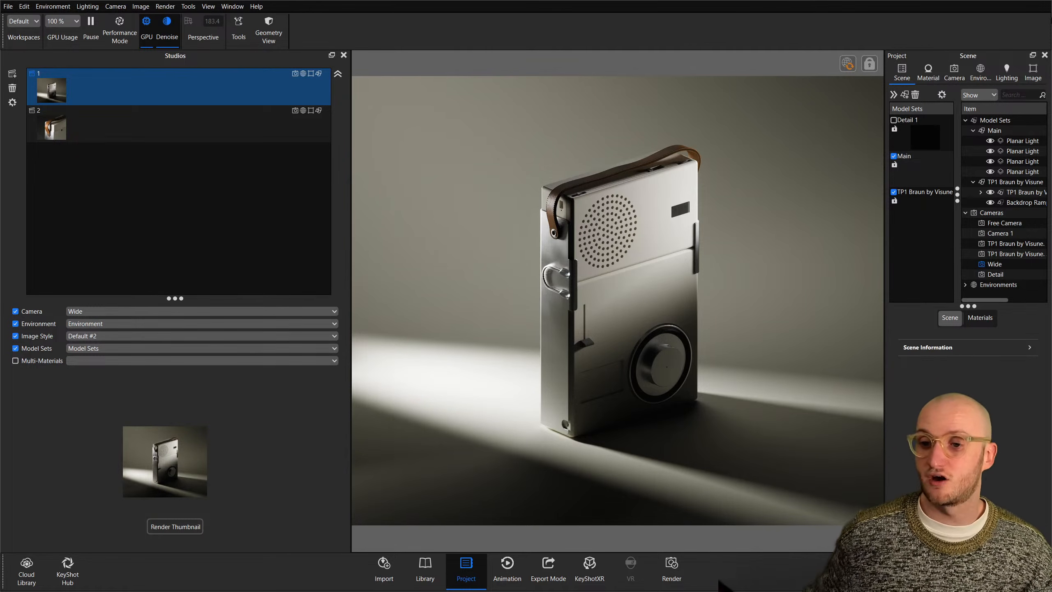
{"action": "left_click", "coordinate": [353, 219]}
{"action": "left_click_drag", "start_coordinate": [351, 218], "coordinate": [293, 226]}
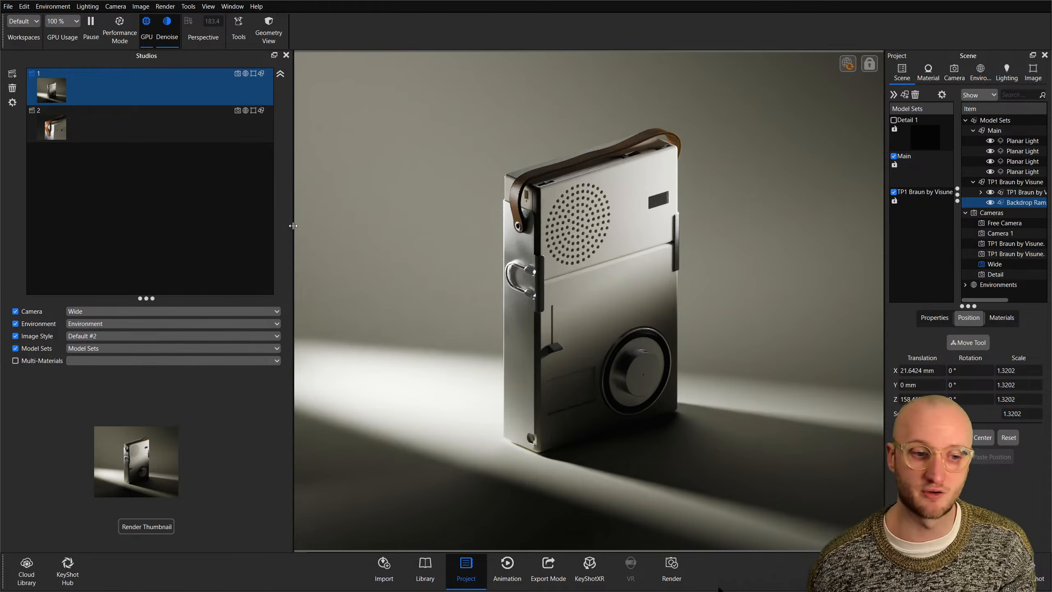
Examine studio 1's light setup around the radio through the Free Camera, and activate studio 2.
{"action": "left_click", "coordinate": [955, 70]}
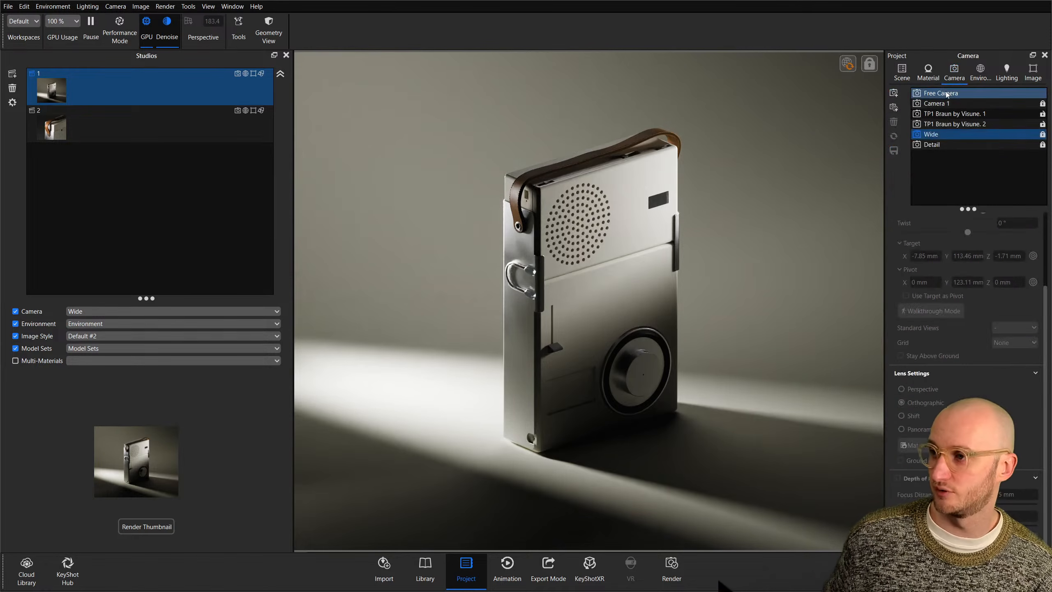
{"action": "left_click", "coordinate": [941, 93]}
{"action": "left_click_drag", "start_coordinate": [745, 171], "coordinate": [695, 212]}
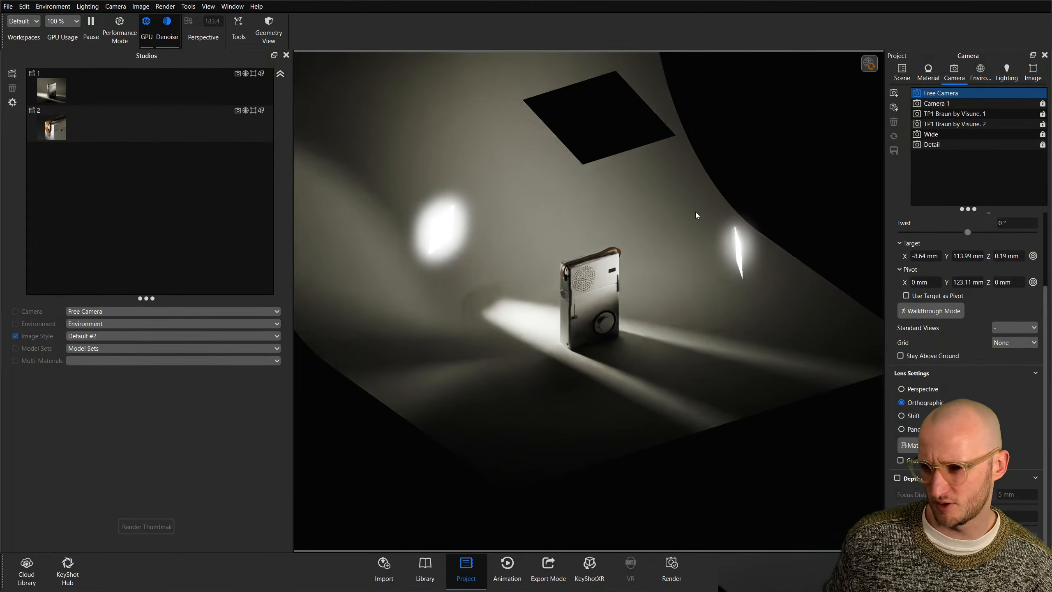
{"action": "left_click_drag", "start_coordinate": [470, 284], "coordinate": [422, 264]}
{"action": "left_click_drag", "start_coordinate": [349, 282], "coordinate": [273, 282]}
{"action": "left_click", "coordinate": [958, 145]}
{"action": "left_click", "coordinate": [960, 134]}
{"action": "left_click", "coordinate": [195, 129]}
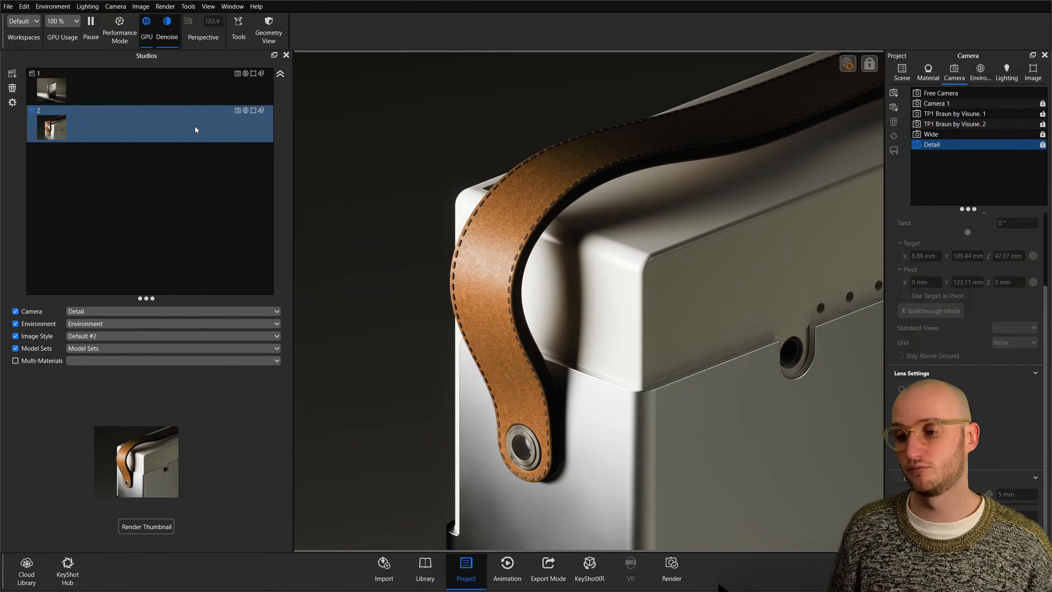
Examine the strap lighting from other angles with the Free Camera, return to the Detail camera, and view the strap's leather material.
{"action": "left_click", "coordinate": [949, 94]}
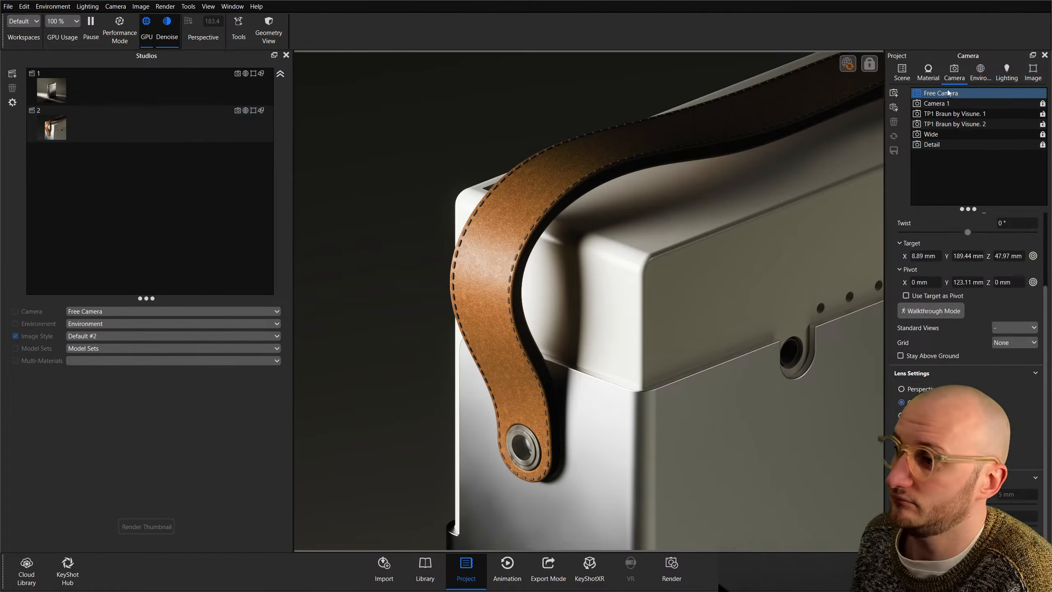
{"action": "left_click_drag", "start_coordinate": [553, 232], "coordinate": [667, 258]}
{"action": "scroll", "coordinate": [667, 257], "scroll_direction": "down", "scroll_amount": 5}
{"action": "middle_click_drag", "start_coordinate": [712, 272], "coordinate": [622, 289]}
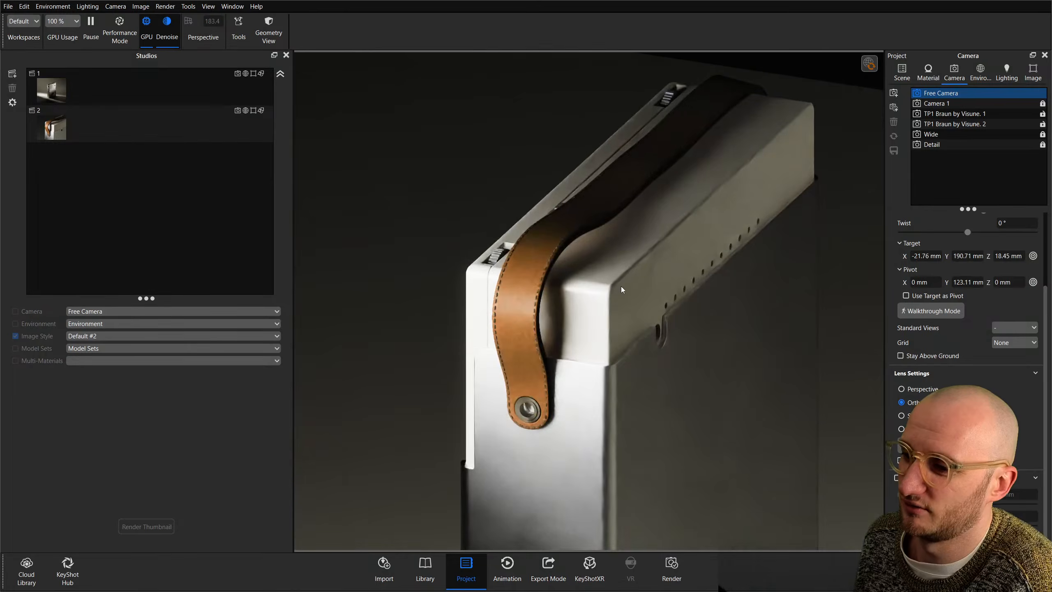
{"action": "scroll", "coordinate": [659, 272], "scroll_direction": "down", "scroll_amount": 5}
{"action": "left_click_drag", "start_coordinate": [658, 268], "coordinate": [694, 244]}
{"action": "scroll", "coordinate": [538, 287], "scroll_direction": "up", "scroll_amount": 7}
{"action": "middle_click_drag", "start_coordinate": [668, 326], "coordinate": [648, 453]}
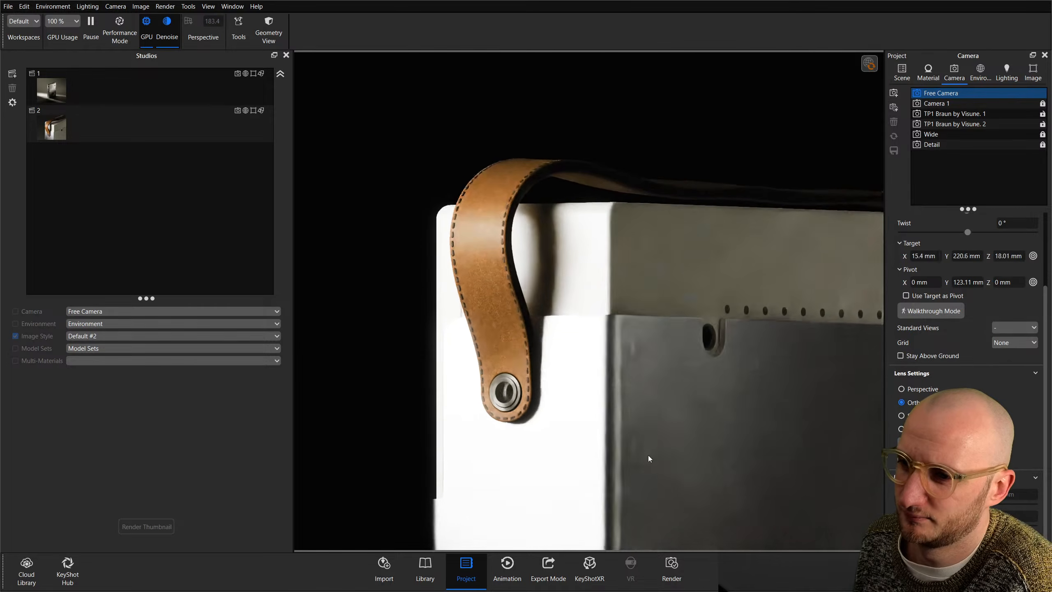
{"action": "left_click_drag", "start_coordinate": [401, 289], "coordinate": [400, 392]}
{"action": "left_click", "coordinate": [974, 145]}
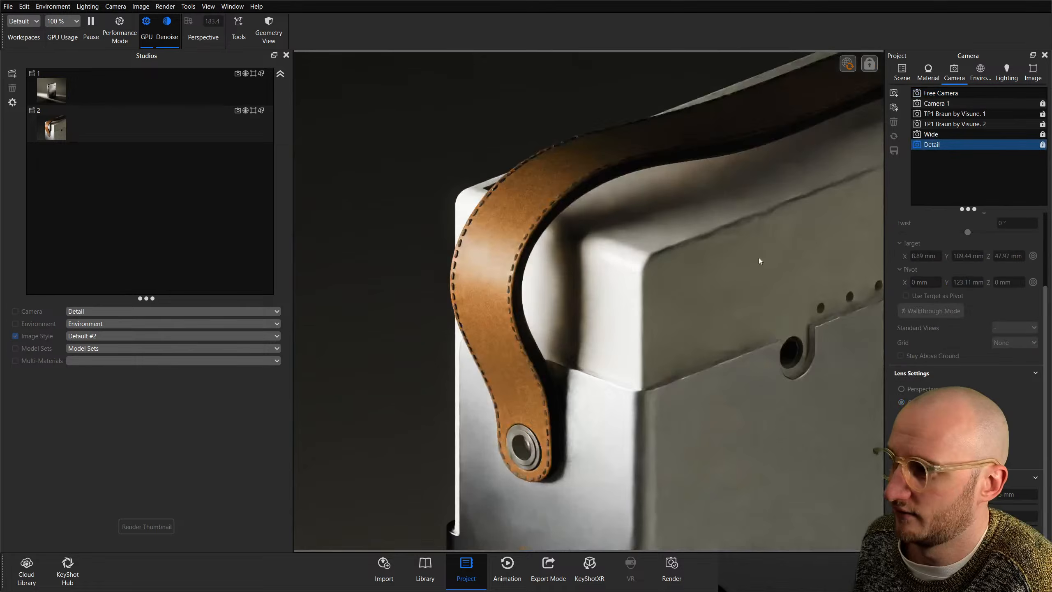
{"action": "double_click", "coordinate": [502, 232]}
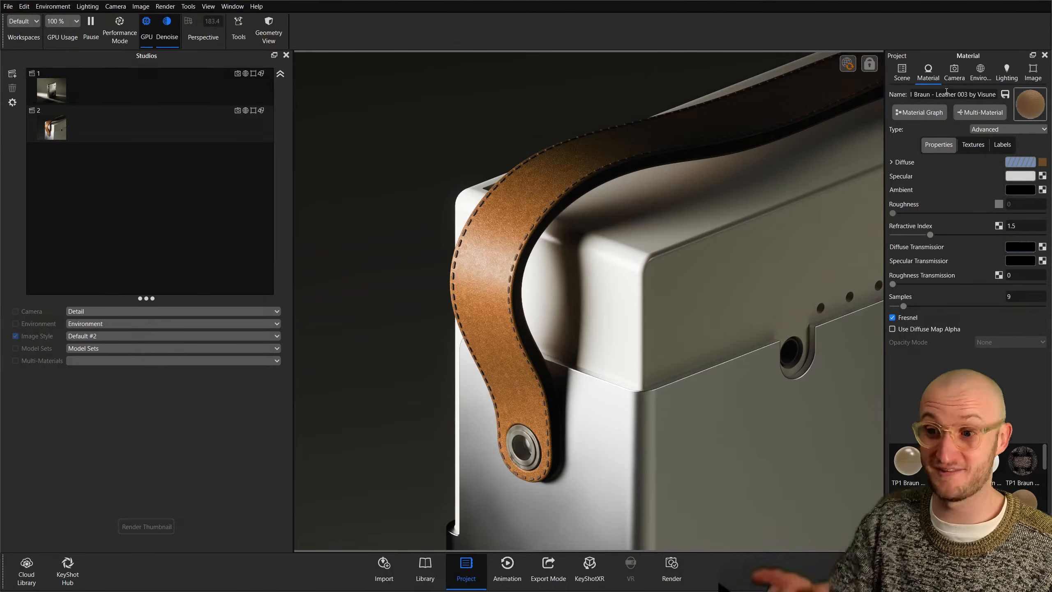
{"action": "left_click", "coordinate": [902, 70]}
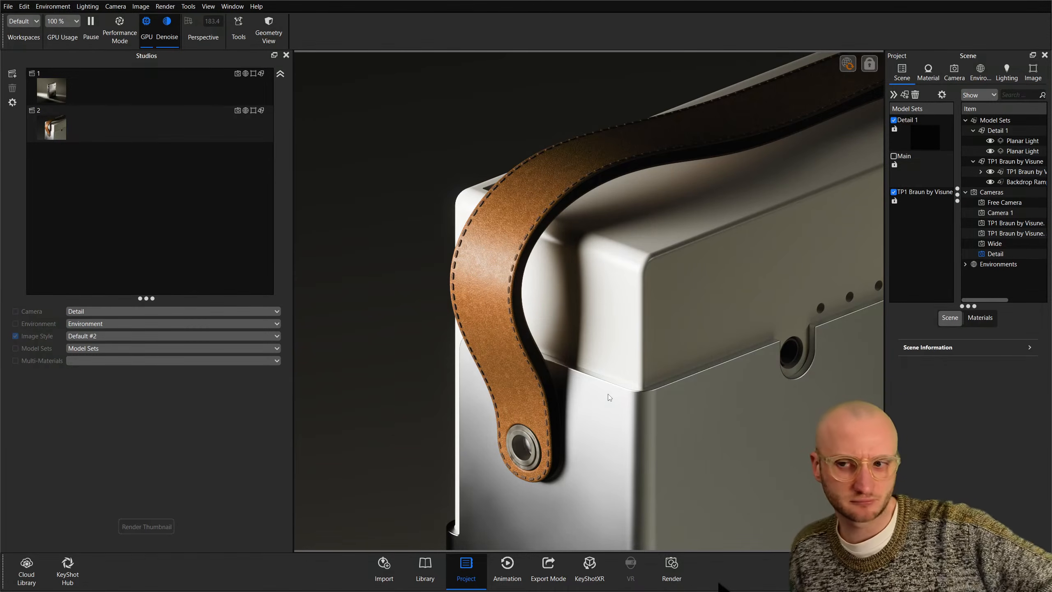
Turn the Free Camera to face the radio's front and set its azimuth to -90°.
{"action": "left_click", "coordinate": [954, 71]}
{"action": "left_click", "coordinate": [937, 93]}
{"action": "left_click_drag", "start_coordinate": [518, 347], "coordinate": [755, 360]}
{"action": "middle_click_drag", "start_coordinate": [671, 291], "coordinate": [621, 244]}
{"action": "left_click_drag", "start_coordinate": [620, 244], "coordinate": [682, 257]}
{"action": "middle_click_drag", "start_coordinate": [666, 261], "coordinate": [736, 333]}
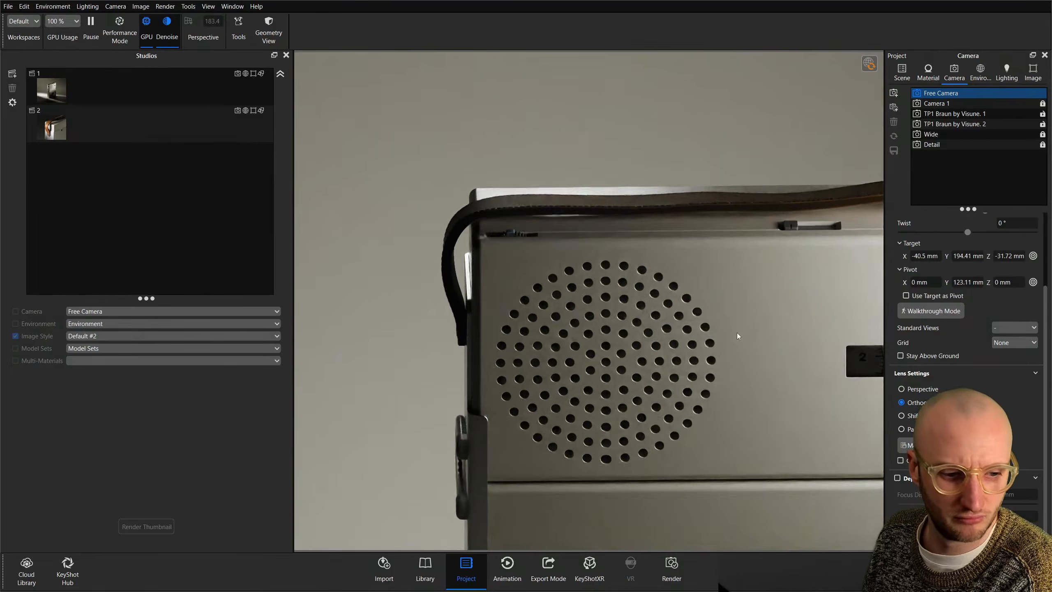
{"action": "scroll", "coordinate": [737, 332], "scroll_direction": "up", "scroll_amount": 1}
{"action": "middle_click_drag", "start_coordinate": [736, 333], "coordinate": [732, 332]}
{"action": "scroll", "coordinate": [943, 340], "scroll_direction": "up", "scroll_amount": 4}
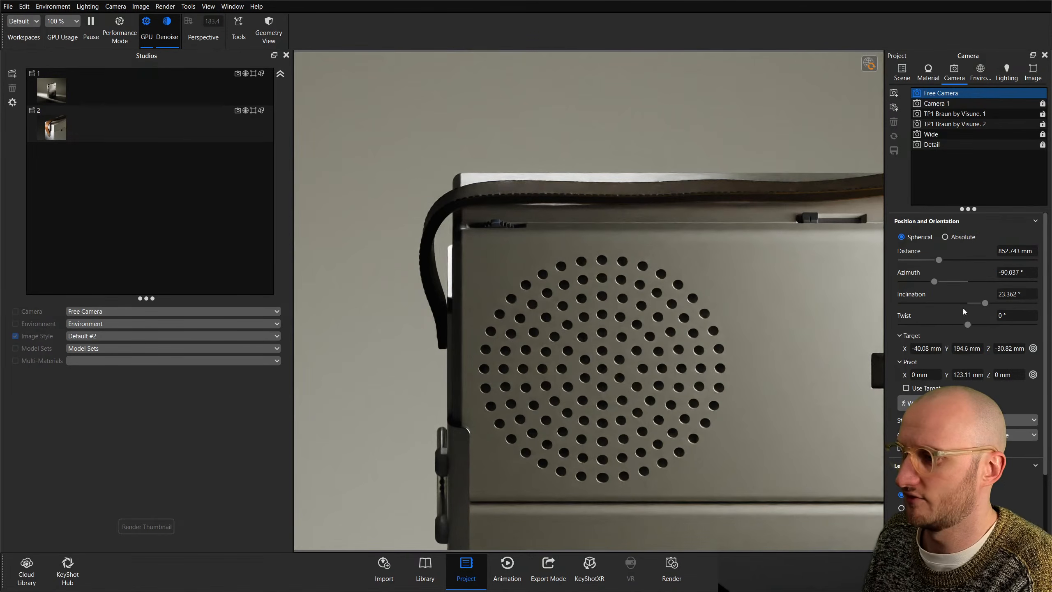
{"action": "left_click_drag", "start_coordinate": [1029, 273], "coordinate": [956, 259]}
{"action": "type", "text": "-90"}
{"action": "key", "text": "Return"}
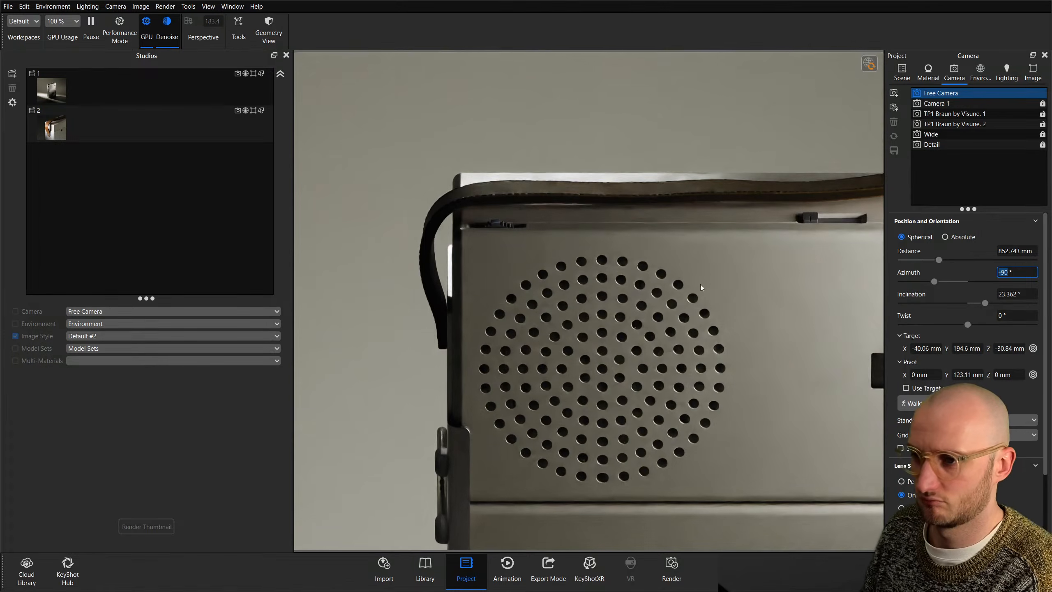
Reframe the Free Camera to show the radio's whole front, at a distance of about 2087 mm.
{"action": "scroll", "coordinate": [700, 285], "scroll_direction": "down", "scroll_amount": 3}
{"action": "middle_click_drag", "start_coordinate": [620, 229], "coordinate": [609, 197]}
{"action": "mouse_move", "coordinate": [743, 284]}
{"action": "middle_mouse_down"}
{"action": "mouse_move", "coordinate": [723, 269]}
{"action": "mouse_move", "coordinate": [732, 268]}
{"action": "middle_mouse_up"}
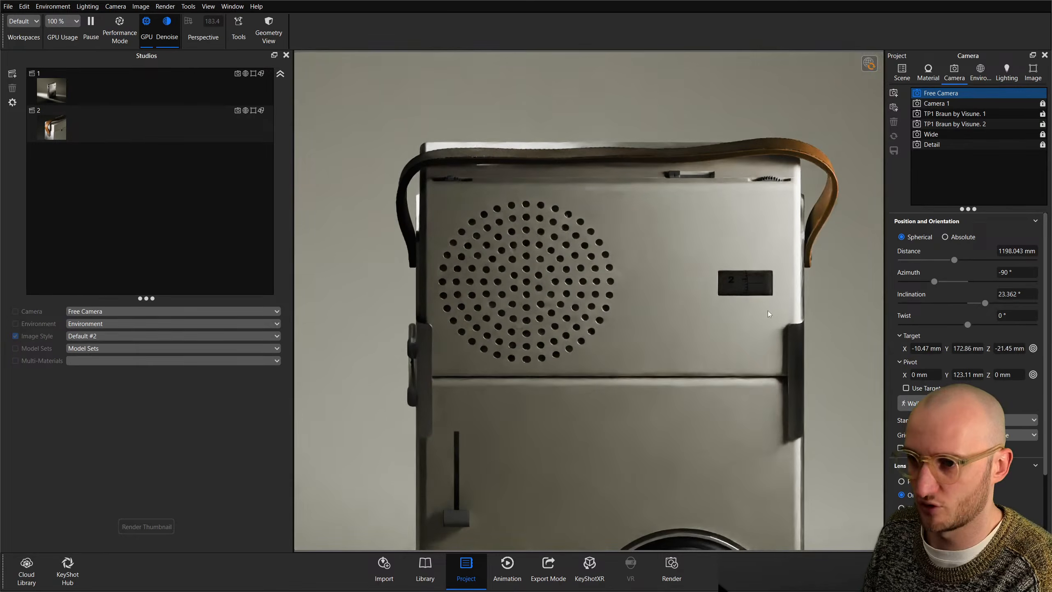
{"action": "middle_click_drag", "start_coordinate": [768, 310], "coordinate": [768, 313]}
{"action": "scroll", "coordinate": [768, 312], "scroll_direction": "up", "scroll_amount": 1}
{"action": "scroll", "coordinate": [768, 312], "scroll_direction": "down", "scroll_amount": 1}
{"action": "scroll", "coordinate": [768, 312], "scroll_direction": "down", "scroll_amount": 4}
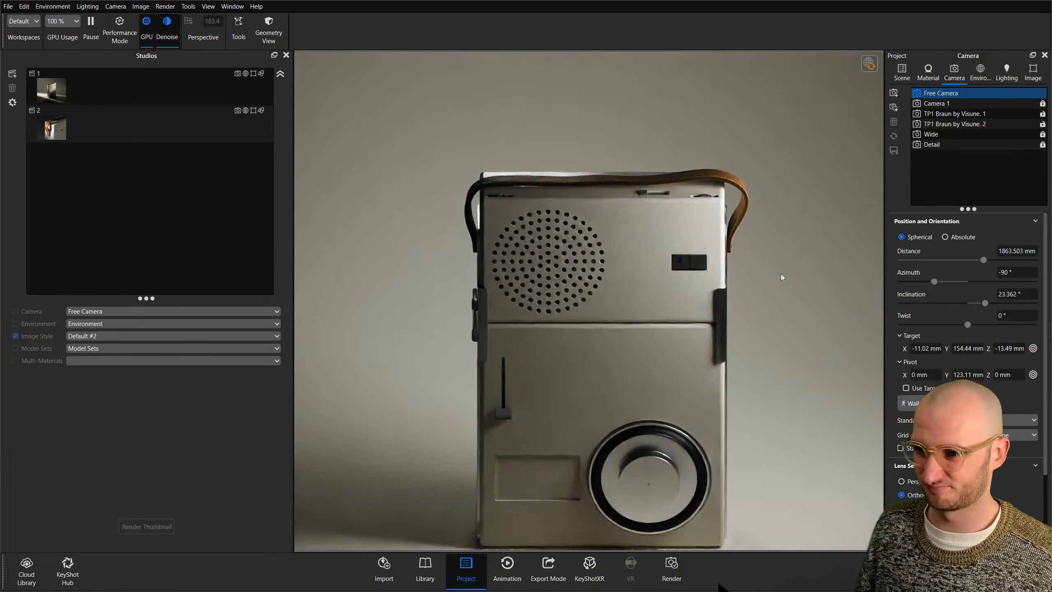
{"action": "scroll", "coordinate": [781, 274], "scroll_direction": "down", "scroll_amount": 1}
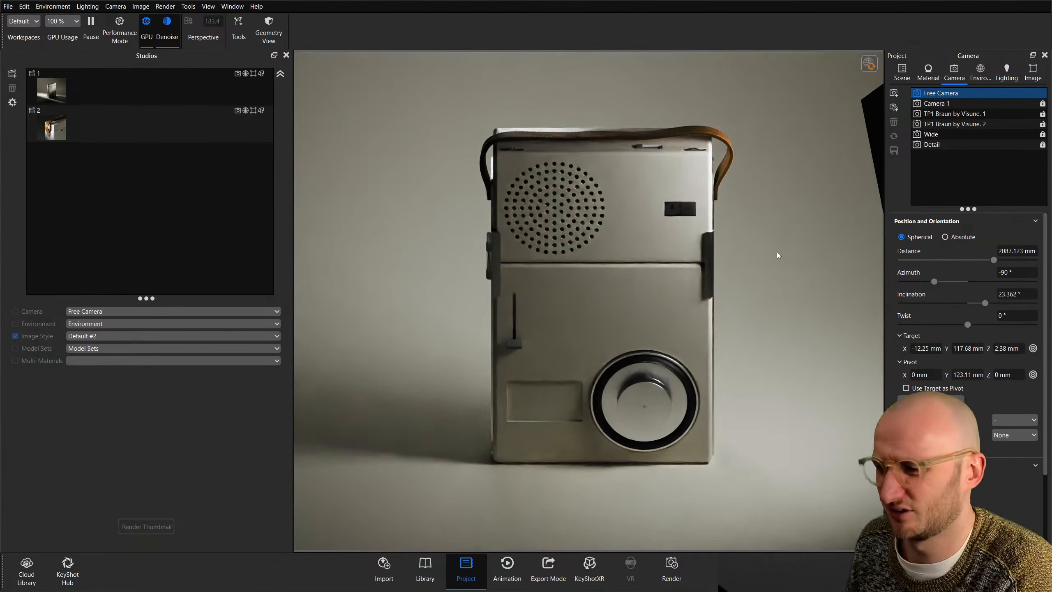
{"action": "middle_click_drag", "start_coordinate": [776, 251], "coordinate": [777, 266]}
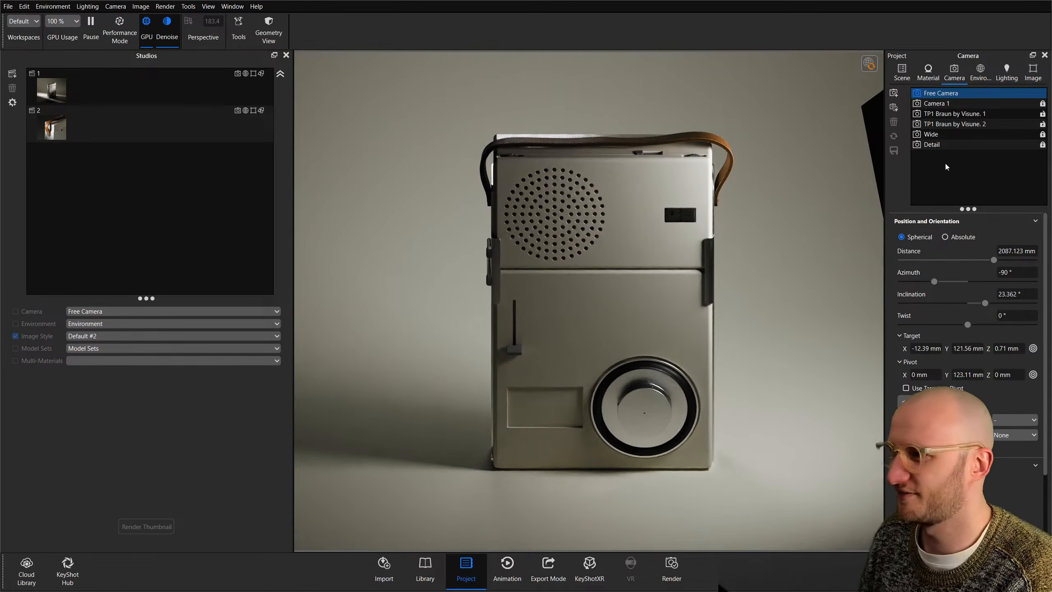
Enable the Quarters composition grid and center the radio on its vertical midline.
{"action": "left_click", "coordinate": [1013, 435]}
{"action": "left_click", "coordinate": [1015, 476]}
{"action": "middle_click_drag", "start_coordinate": [757, 310], "coordinate": [735, 318]}
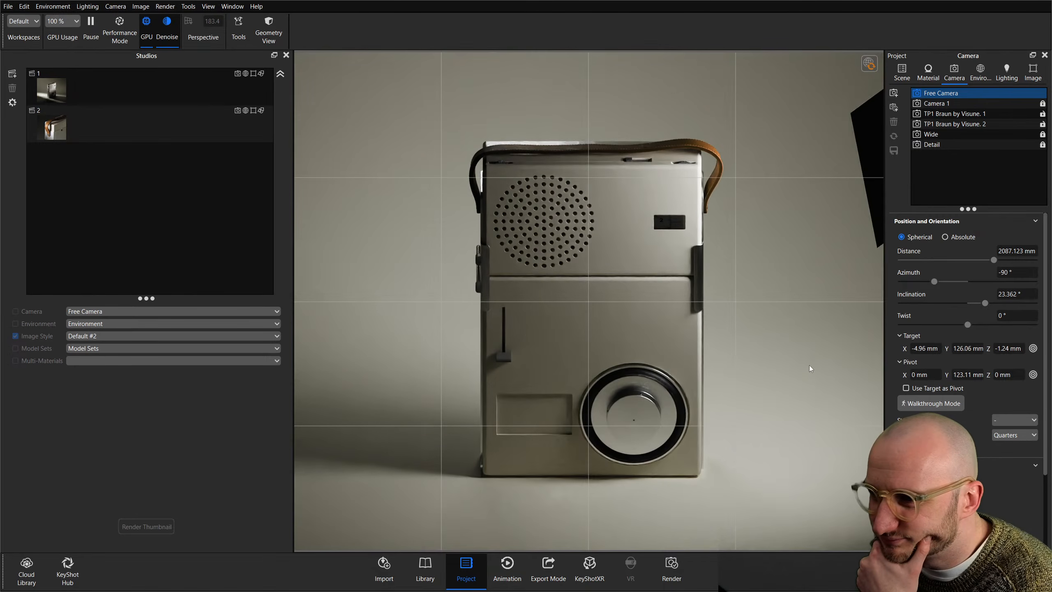
{"action": "middle_click_drag", "start_coordinate": [809, 365], "coordinate": [794, 364]}
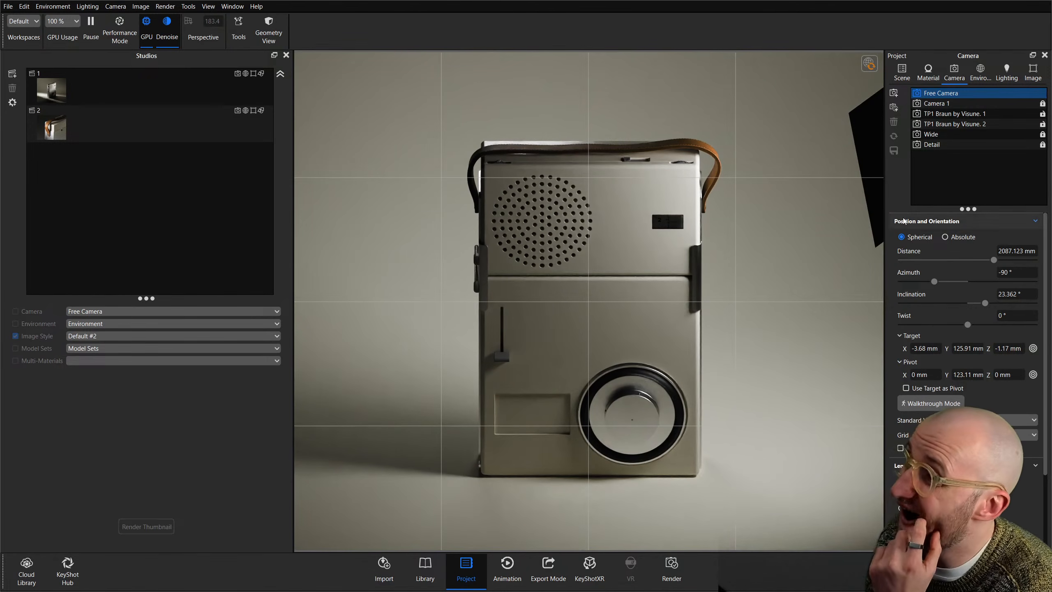
Save the current view as a new camera named Front, pulled back to a distance of about 2338 mm.
{"action": "left_click", "coordinate": [894, 93]}
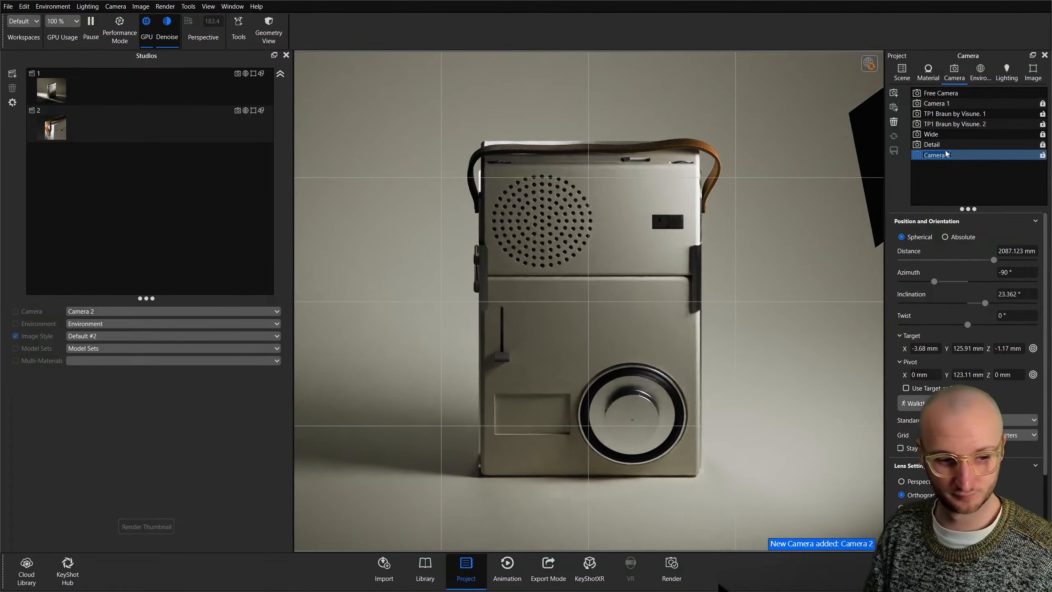
{"action": "type", "text": "Front"}
{"action": "key", "text": "Return"}
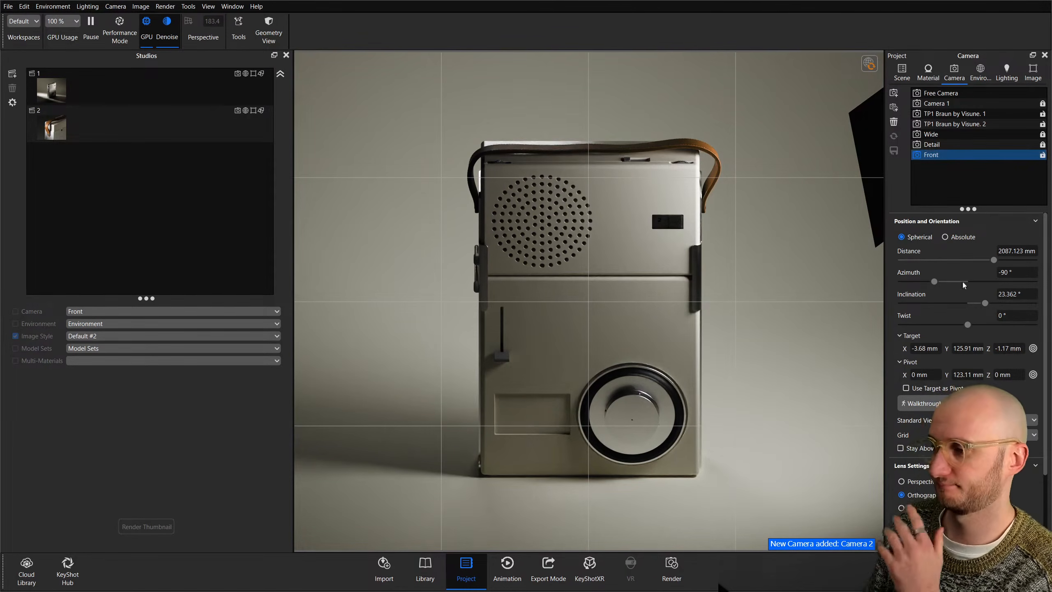
{"action": "scroll", "coordinate": [761, 291], "scroll_direction": "down", "scroll_amount": 2}
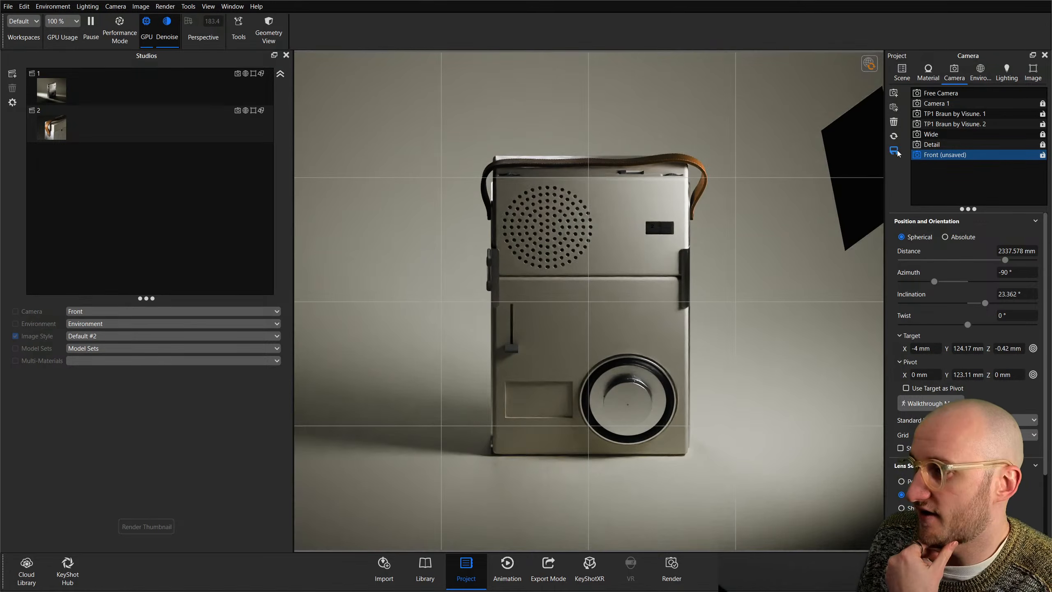
{"action": "left_click", "coordinate": [894, 150]}
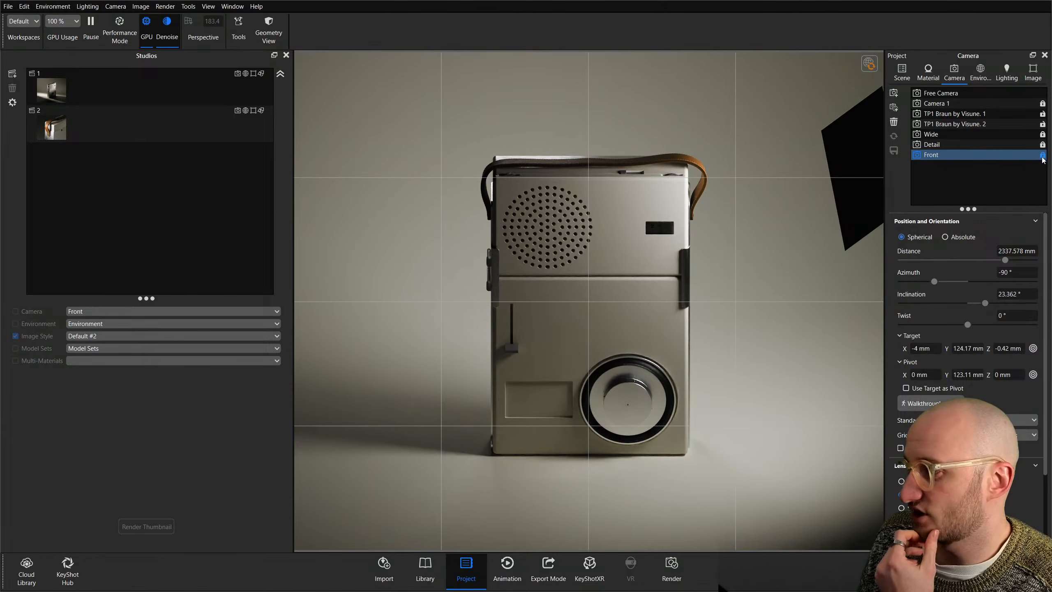
Turn off the Front camera's composition grid and lock the camera.
{"action": "left_click", "coordinate": [1042, 155]}
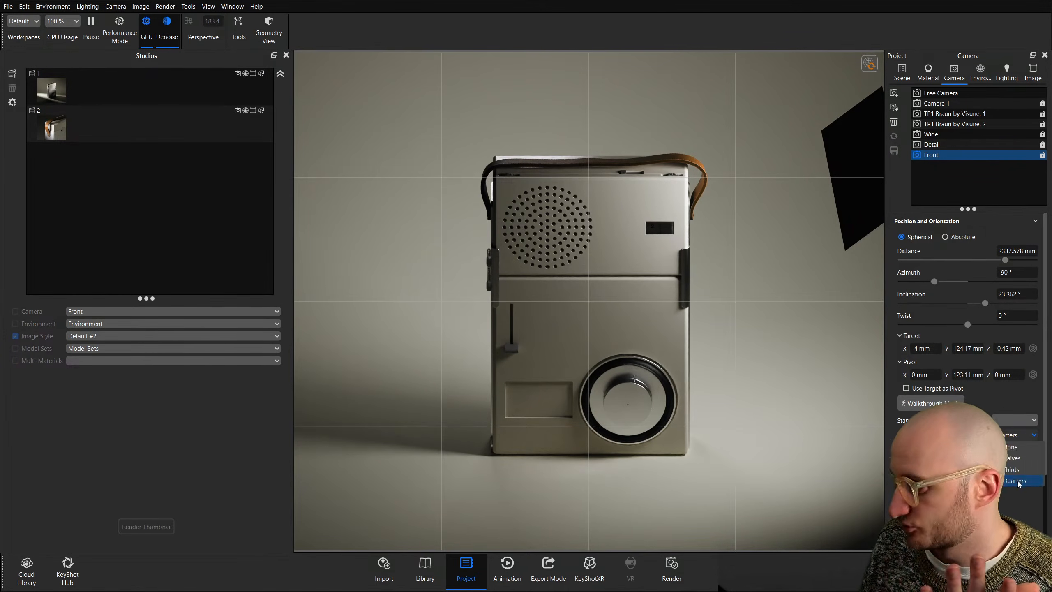
{"action": "left_click", "coordinate": [1015, 447]}
{"action": "left_click", "coordinate": [1042, 155]}
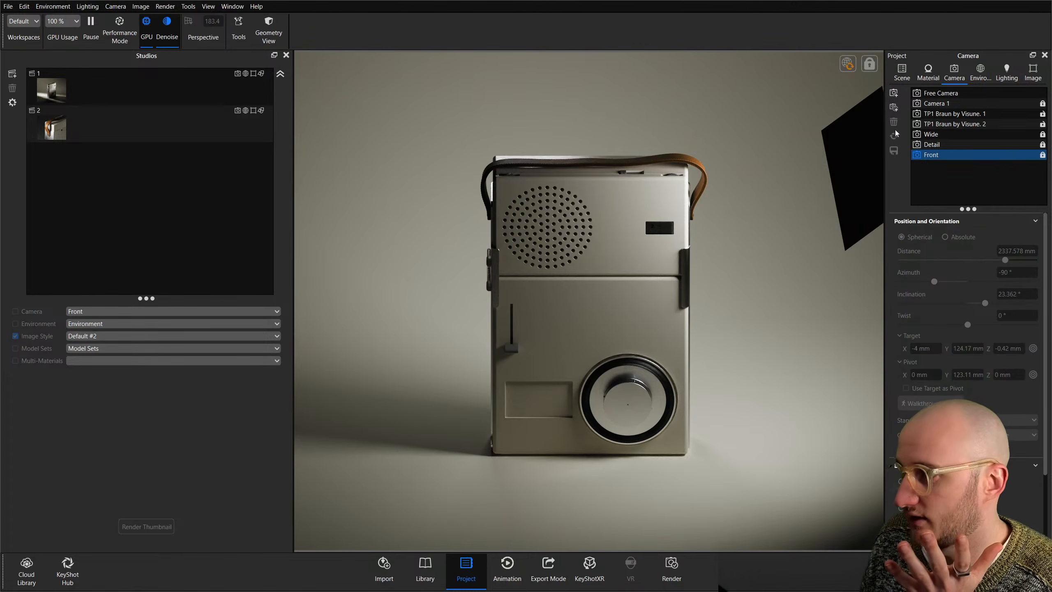
Make the dark planar light panel beside the radio invisible to the camera.
{"action": "left_click", "coordinate": [902, 72]}
{"action": "double_click", "coordinate": [841, 162]}
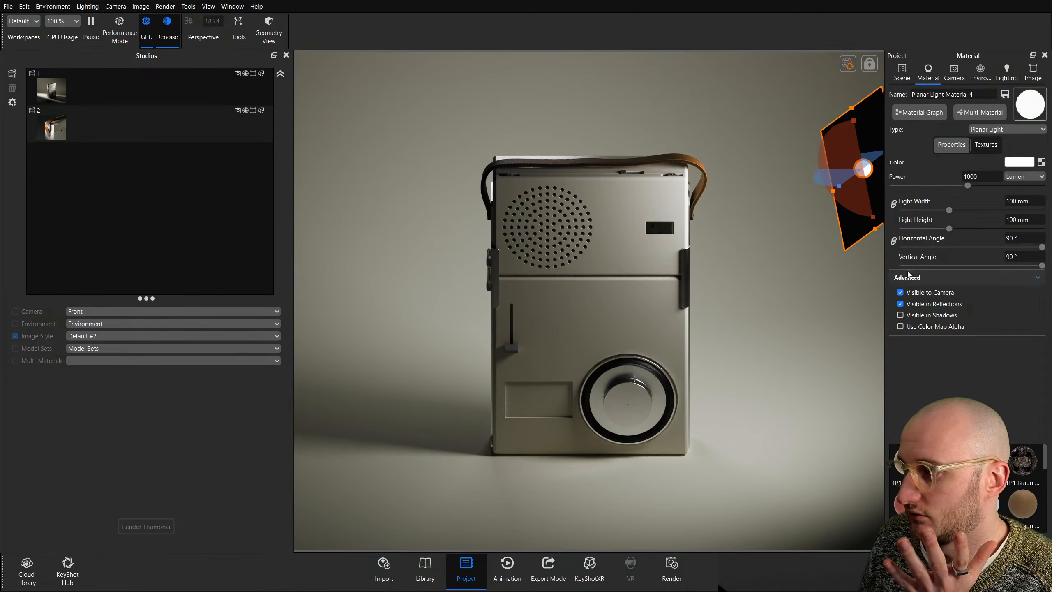
{"action": "left_click", "coordinate": [901, 292]}
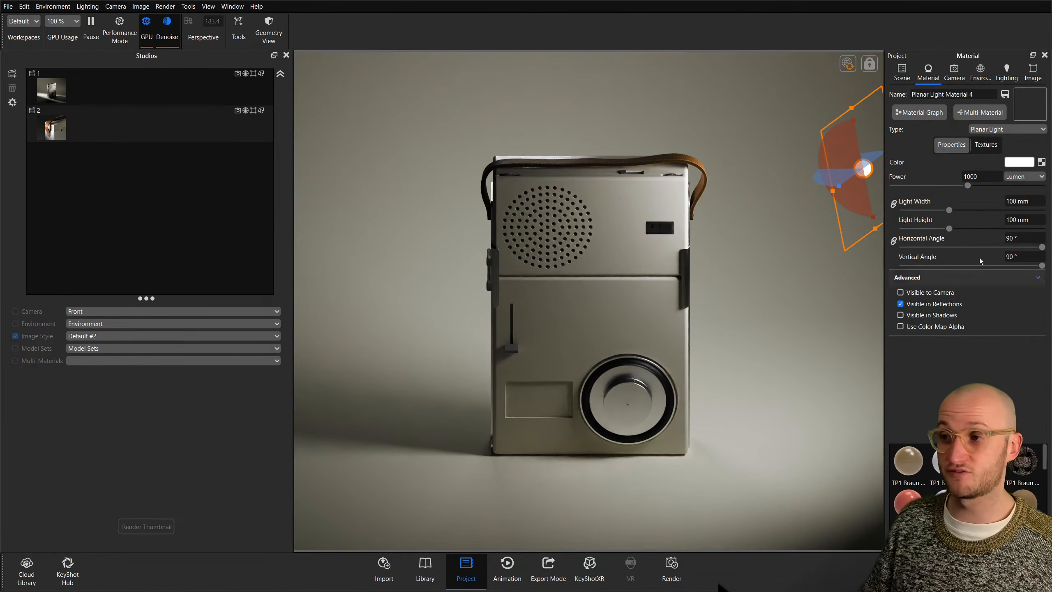
{"action": "left_click", "coordinate": [902, 71]}
{"action": "left_click", "coordinate": [997, 288]}
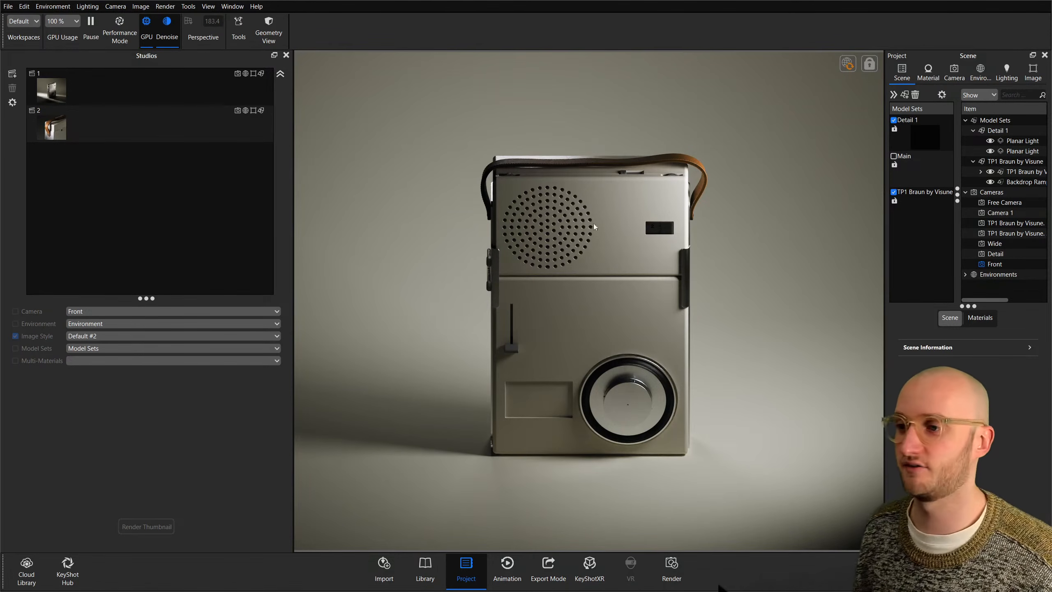
Hide and show the second planar light in the Detail 1 model set to check its effect on the front view.
{"action": "left_click", "coordinate": [1031, 182]}
{"action": "left_click", "coordinate": [1026, 172]}
{"action": "left_click", "coordinate": [1019, 151]}
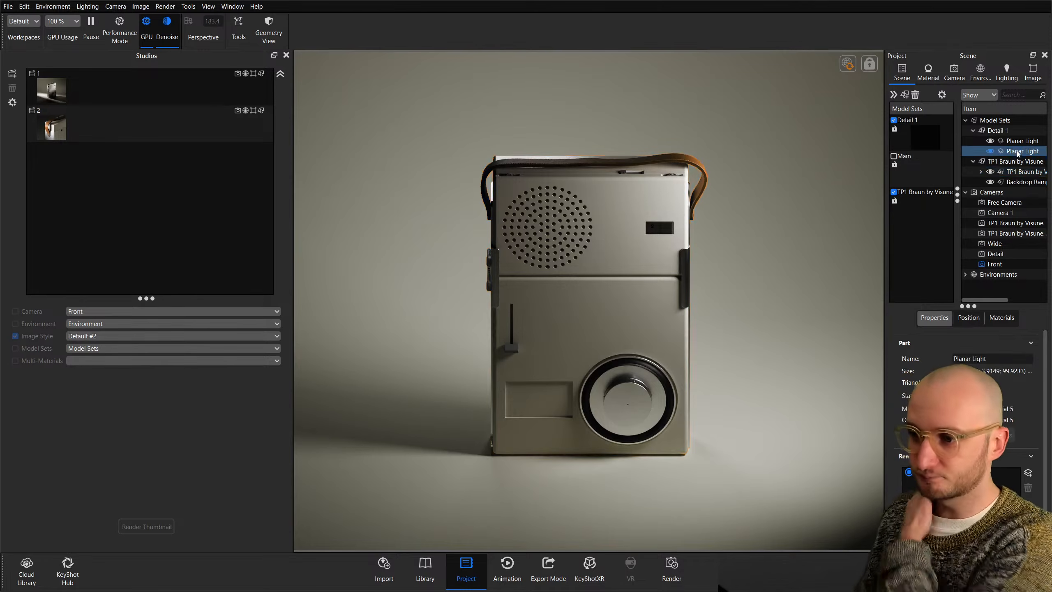
{"action": "left_click", "coordinate": [991, 151]}
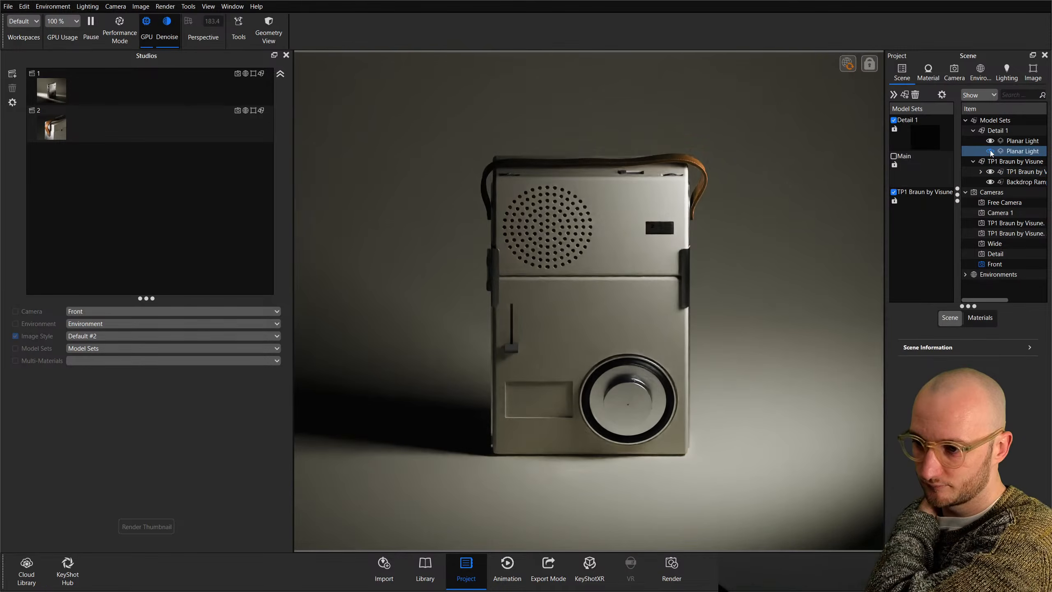
{"action": "left_click", "coordinate": [990, 151]}
Move the first Detail 1 planar light farther from the radio, to about X 283, Y 282, Z 102 mm.
{"action": "left_click", "coordinate": [1022, 141]}
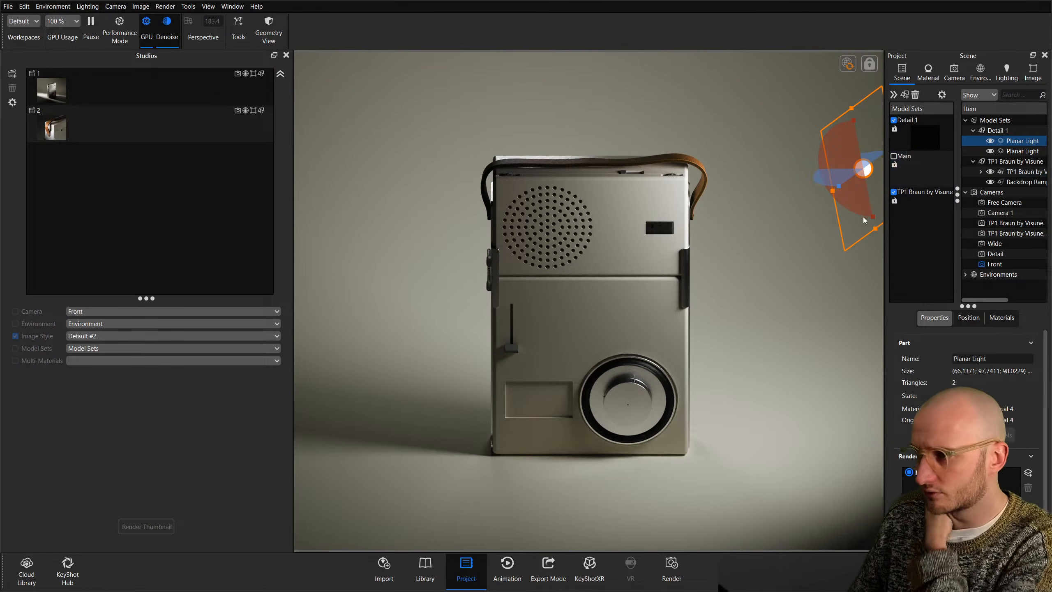
{"action": "left_click", "coordinate": [968, 317]}
{"action": "left_click", "coordinate": [967, 342]}
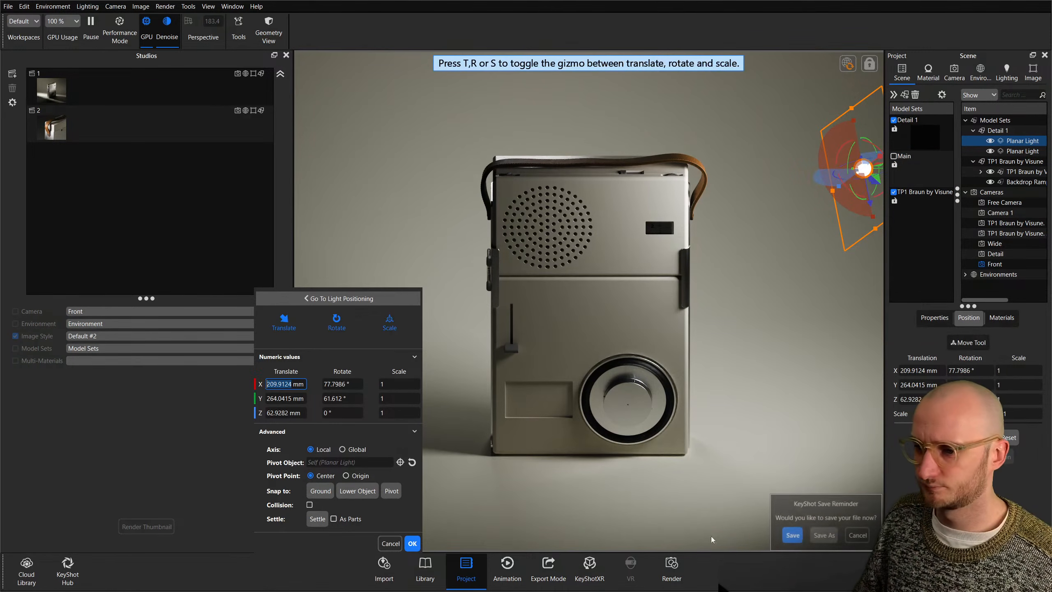
{"action": "left_click", "coordinate": [855, 535]}
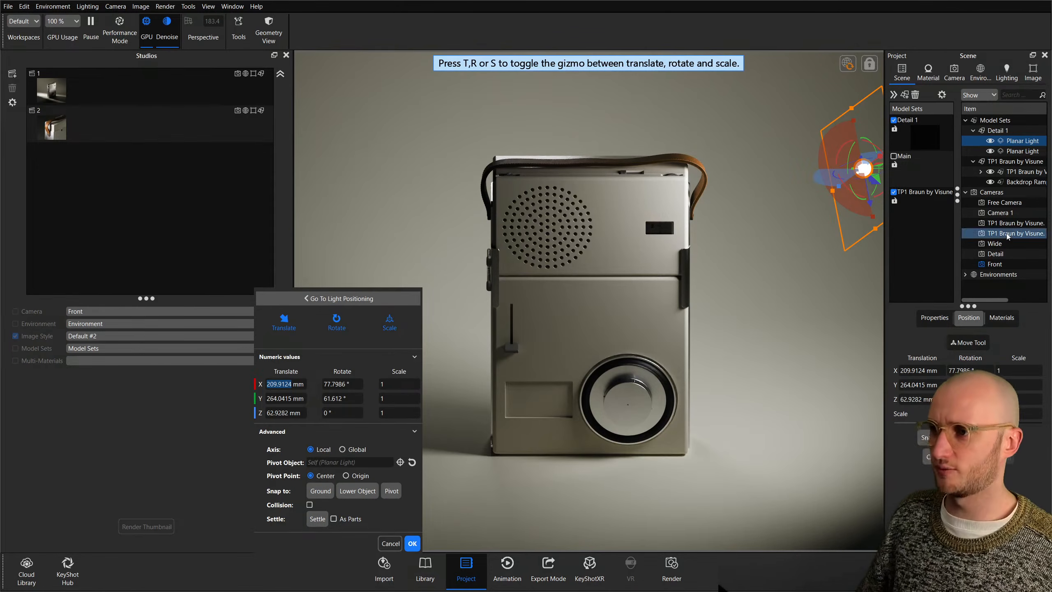
{"action": "left_click", "coordinate": [881, 171]}
{"action": "left_click_drag", "start_coordinate": [881, 172], "coordinate": [918, 173]}
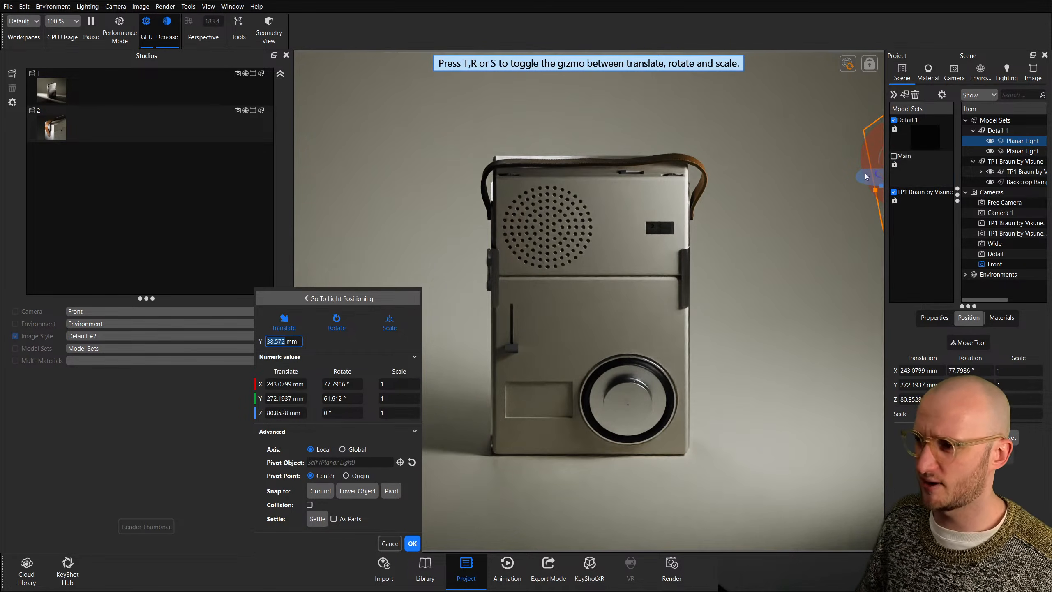
{"action": "left_click", "coordinate": [340, 299]}
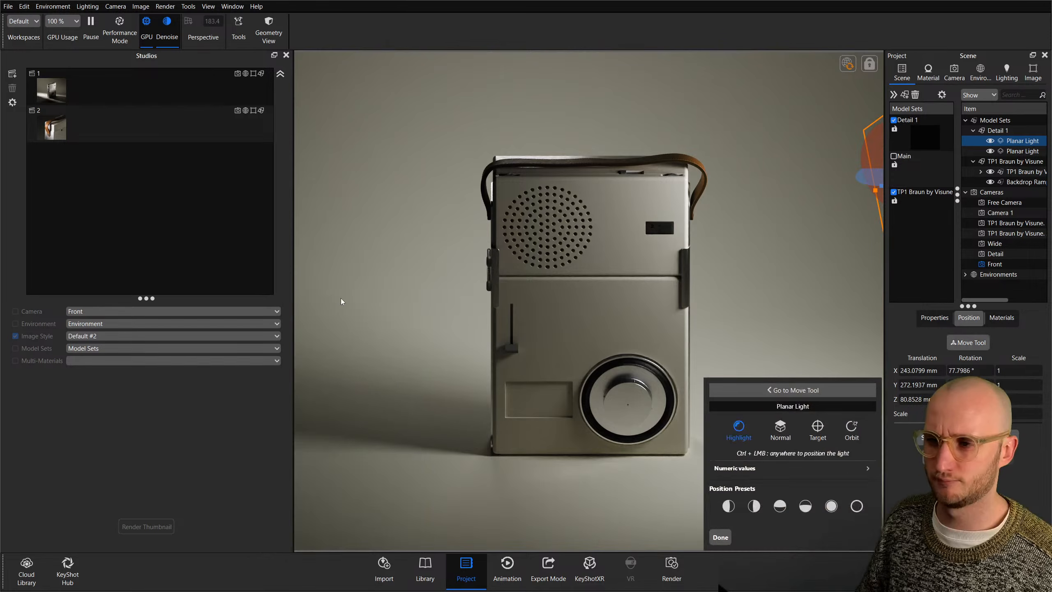
{"action": "left_click", "coordinate": [340, 297], "text": "ctrl"}
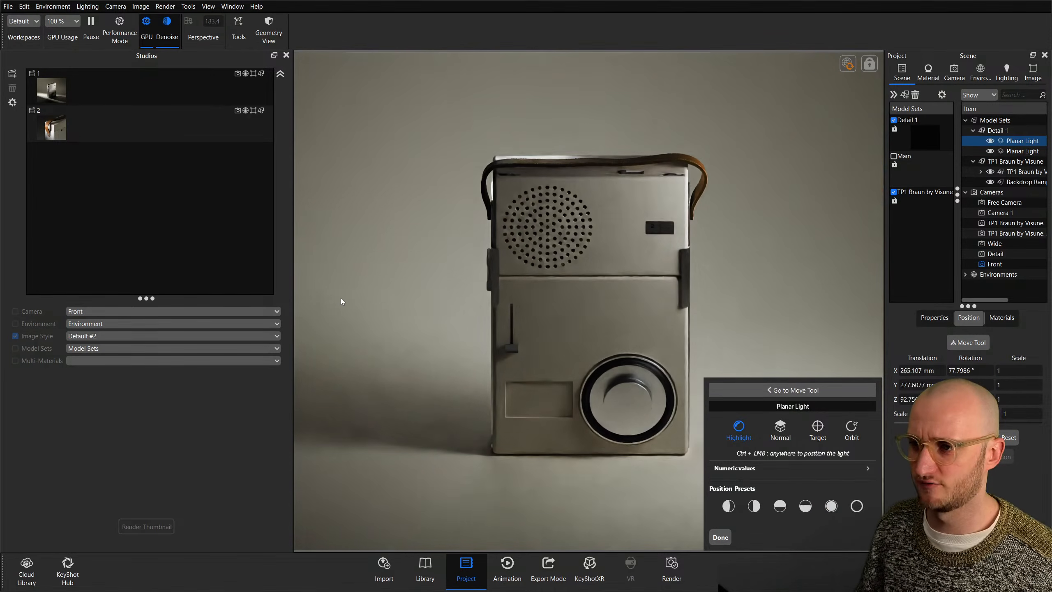
{"action": "left_click", "coordinate": [721, 537]}
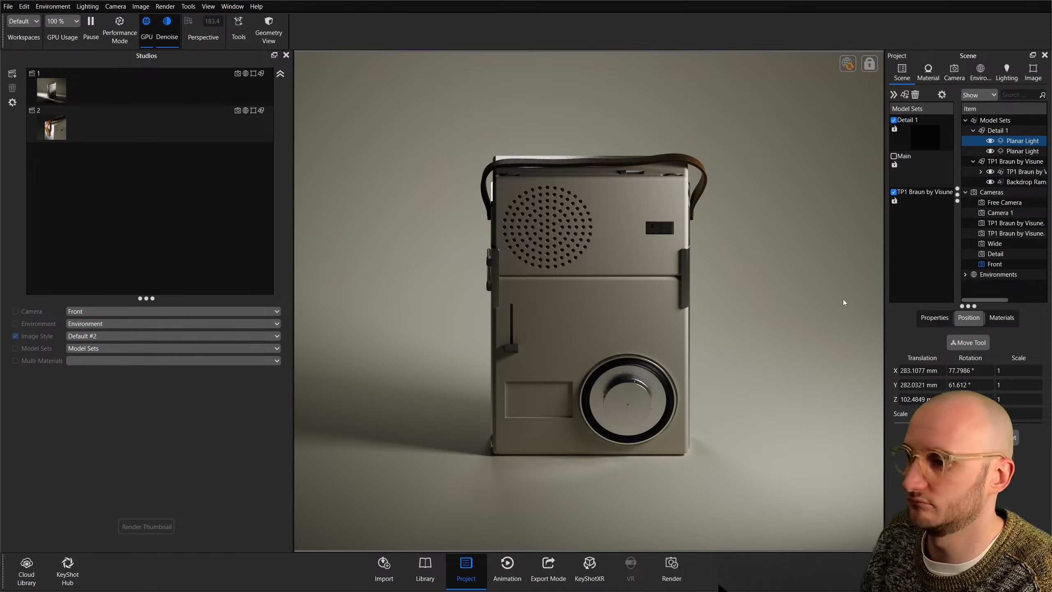
Raise the second Detail 1 planar light's power to about 628 lumen.
{"action": "double_click", "coordinate": [1014, 141]}
{"action": "left_click", "coordinate": [905, 79]}
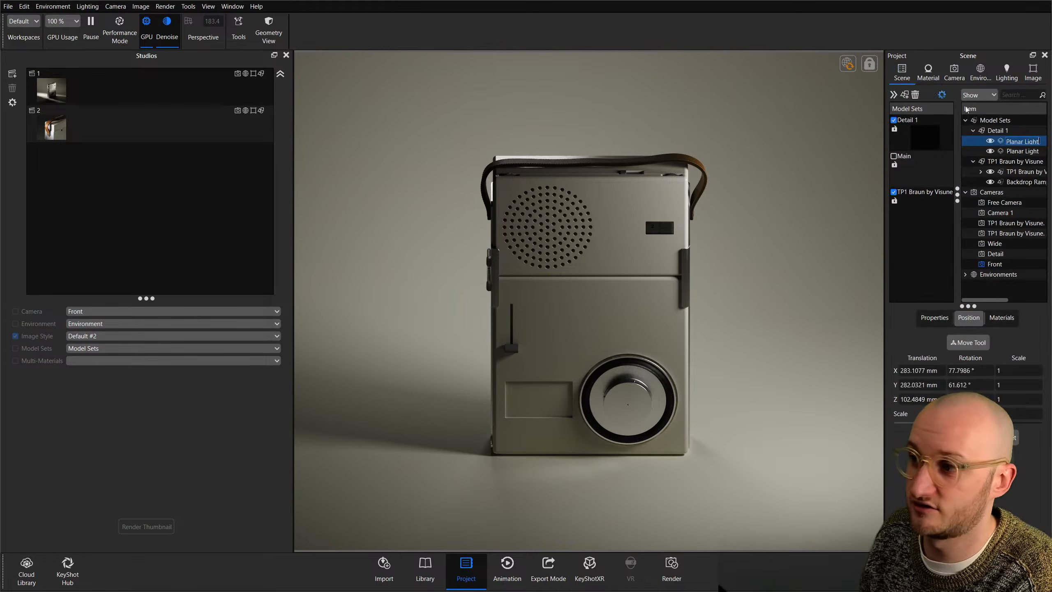
{"action": "double_click", "coordinate": [1017, 153]}
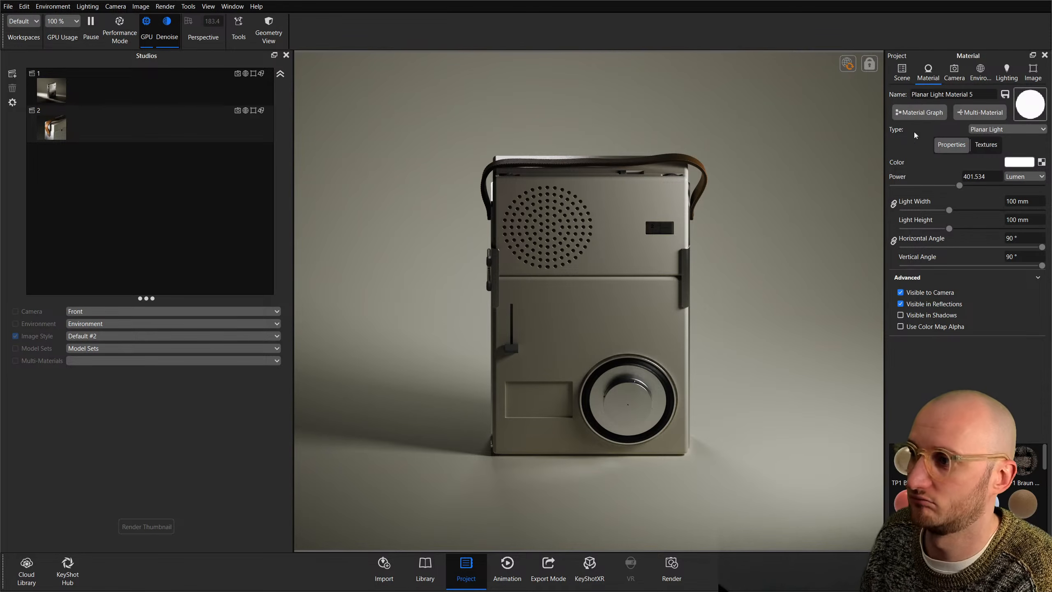
{"action": "left_click", "coordinate": [902, 71]}
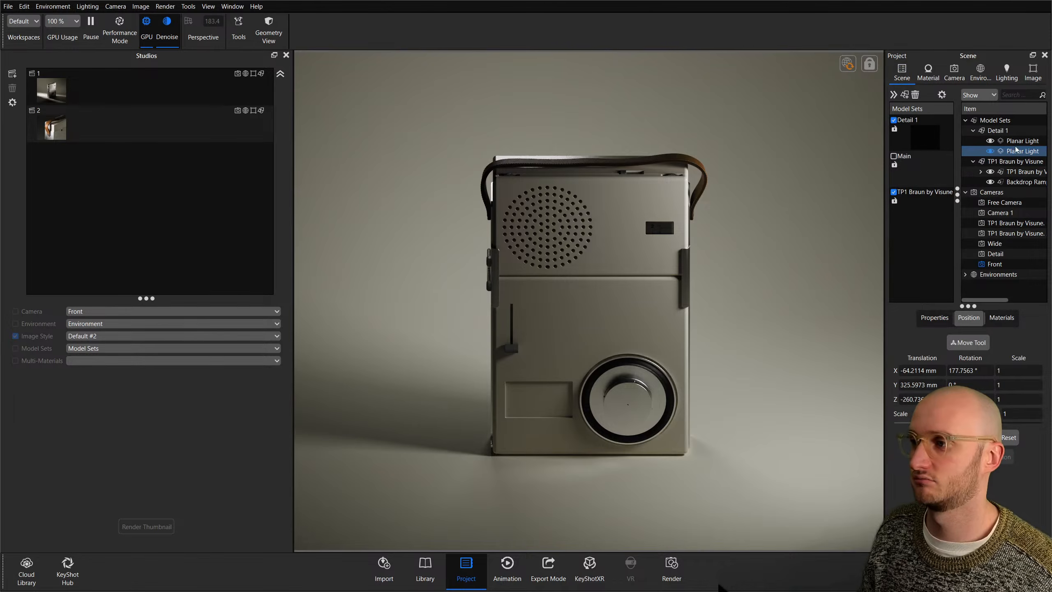
{"action": "double_click", "coordinate": [994, 153]}
{"action": "left_click", "coordinate": [919, 112]}
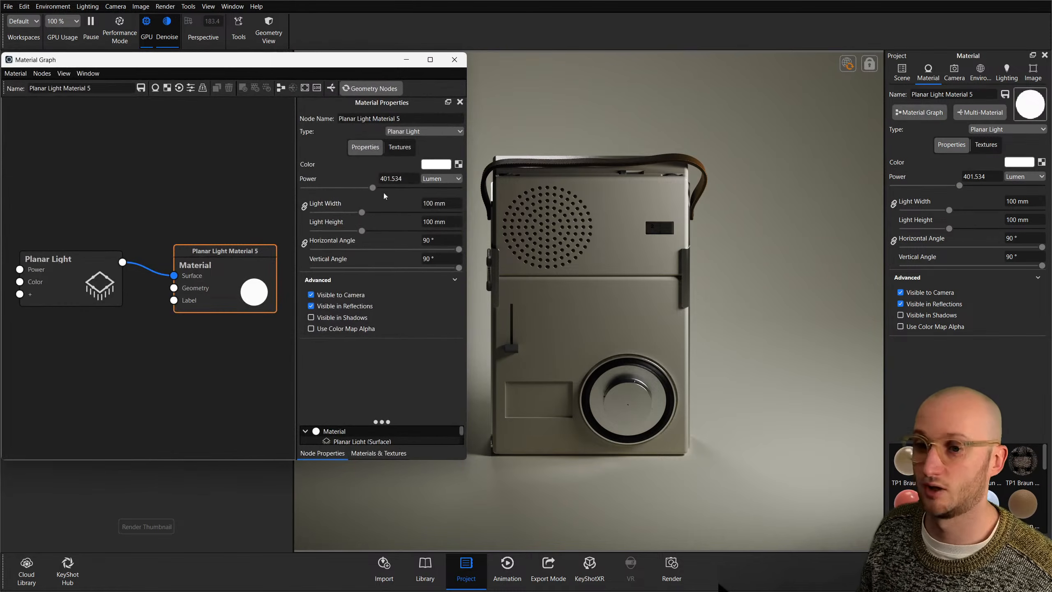
{"action": "left_click", "coordinate": [455, 59]}
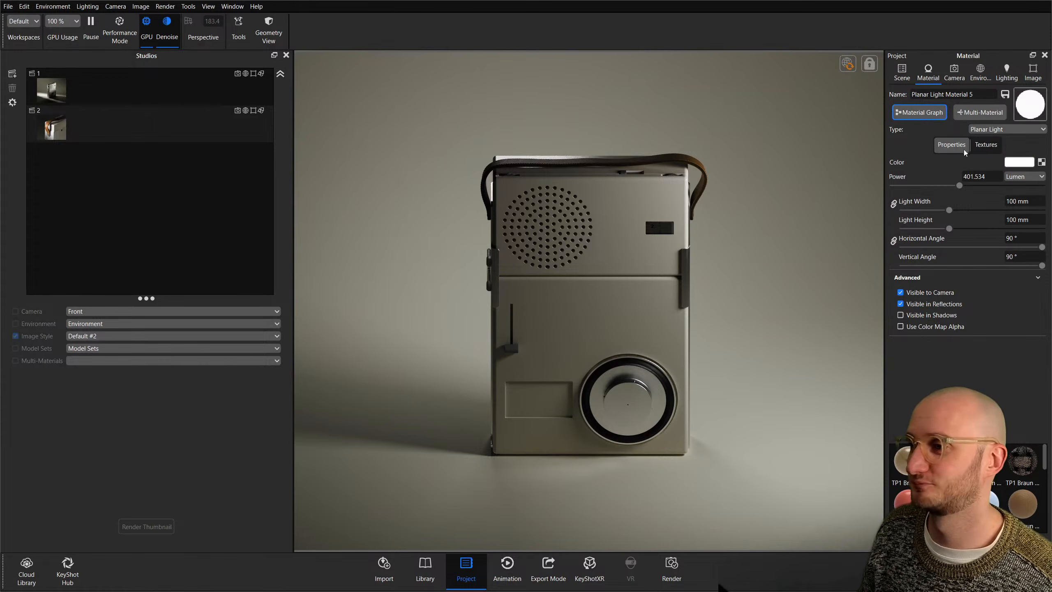
{"action": "left_click", "coordinate": [927, 113]}
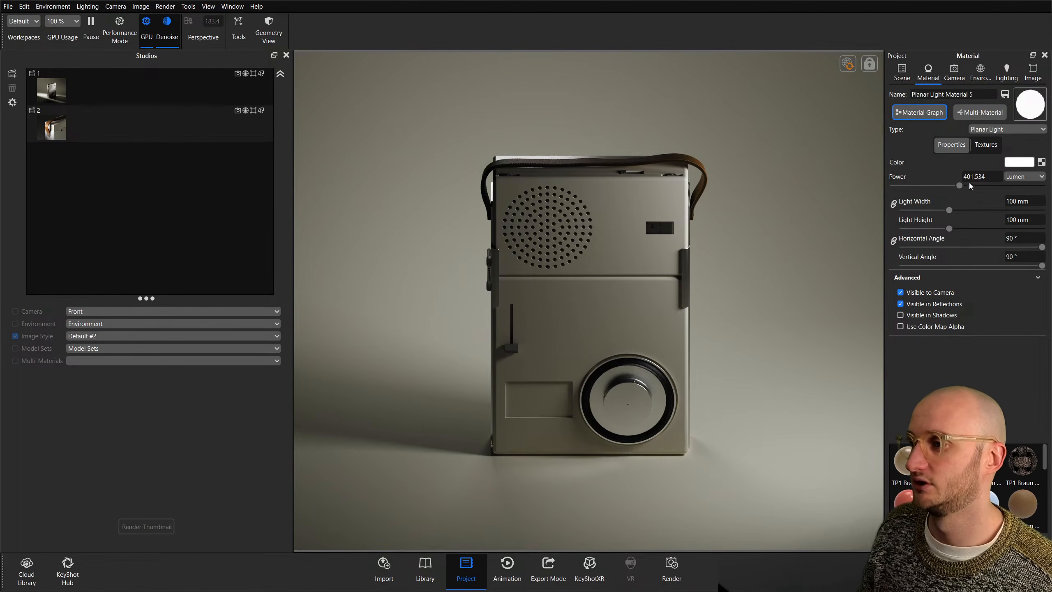
{"action": "left_click_drag", "start_coordinate": [986, 185], "coordinate": [999, 186]}
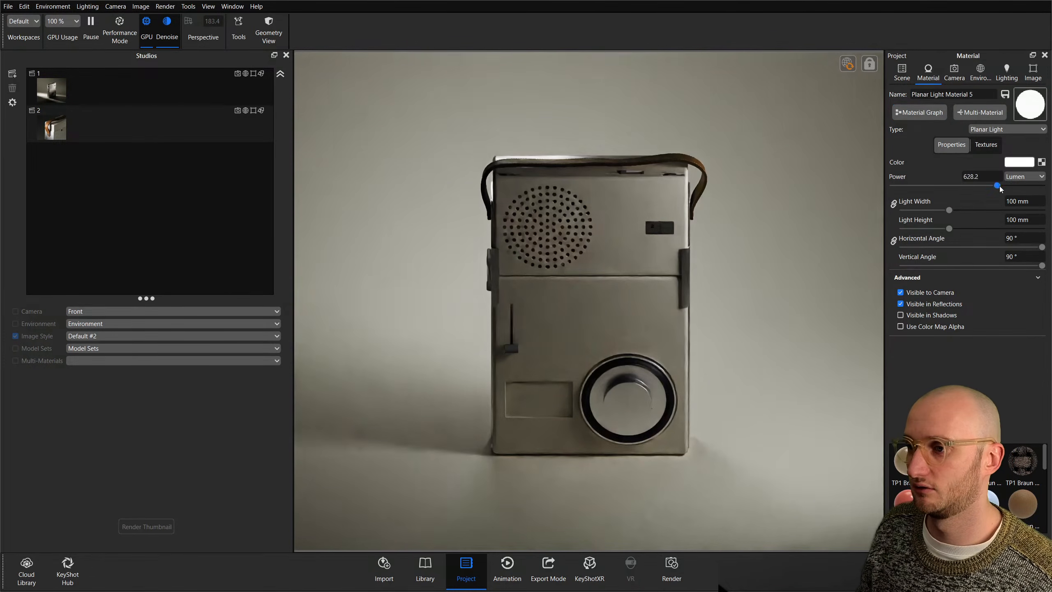
Set the first Detail 1 planar light's power to about 1224 lumen.
{"action": "left_click", "coordinate": [902, 70]}
{"action": "left_click", "coordinate": [1030, 141]}
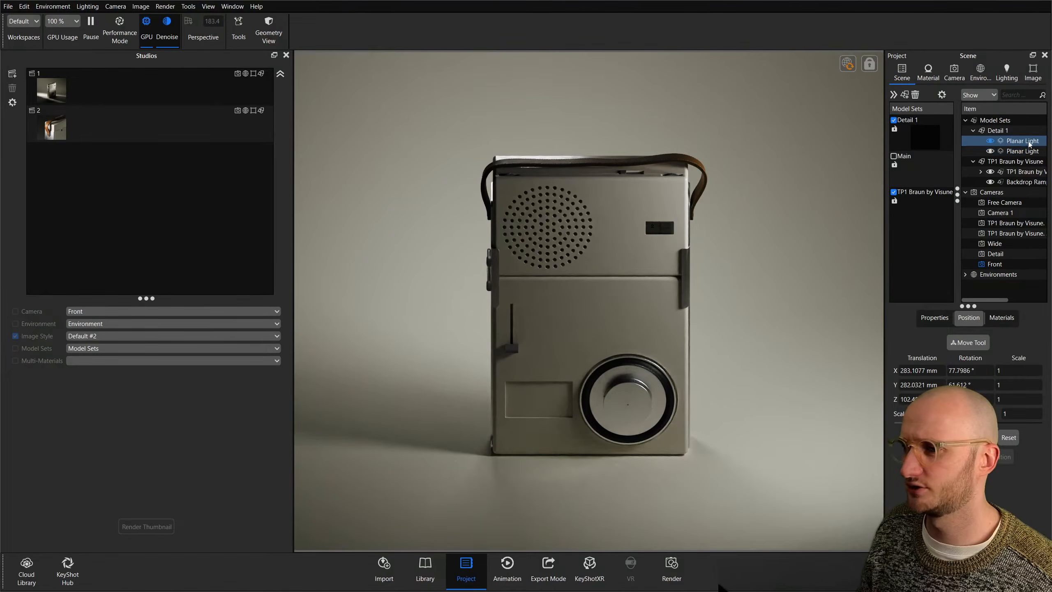
{"action": "double_click", "coordinate": [1029, 141]}
{"action": "left_click_drag", "start_coordinate": [1004, 186], "coordinate": [984, 185]}
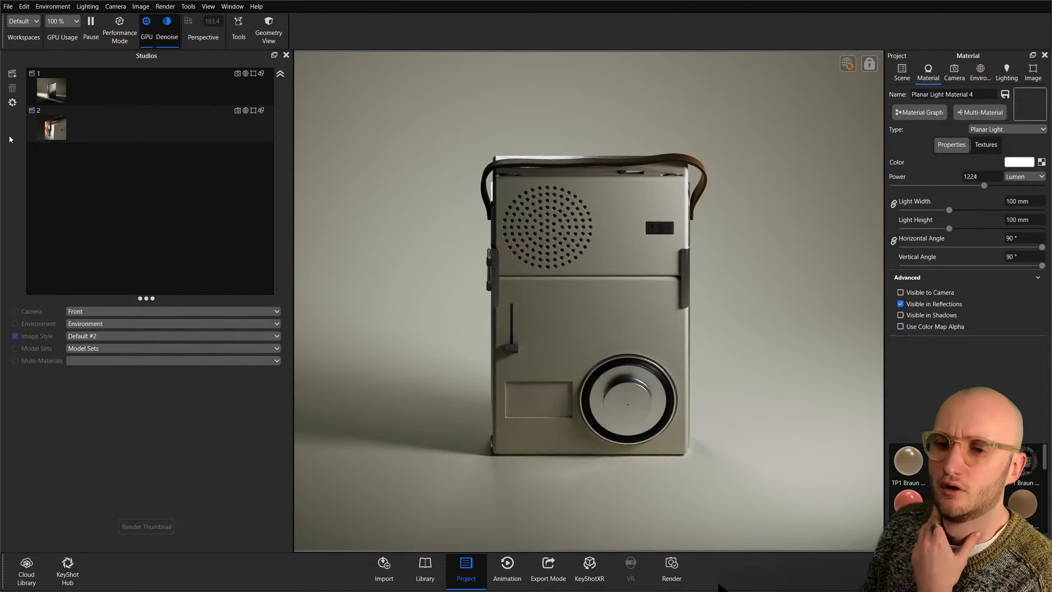
Add a studio named 3 for the Front camera and include the Default #2 image style and the model sets in it.
{"action": "left_click", "coordinate": [12, 73]}
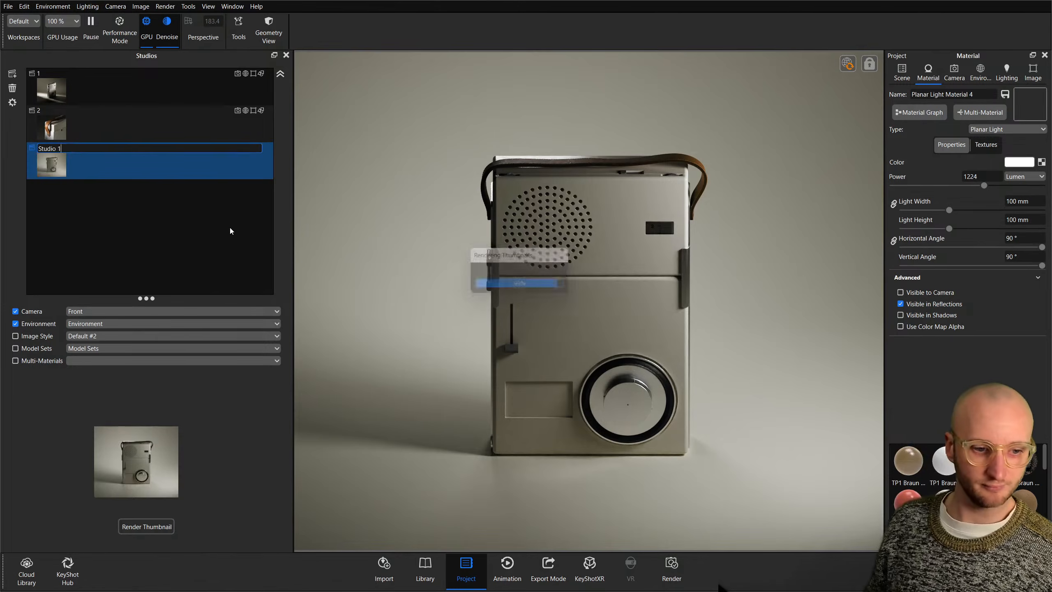
{"action": "key", "text": "BackSpace"}
{"action": "key", "text": "BackSpace"}
{"action": "key", "text": "BackSpace"}
{"action": "key", "text": "BackSpace"}
{"action": "key", "text": "BackSpace"}
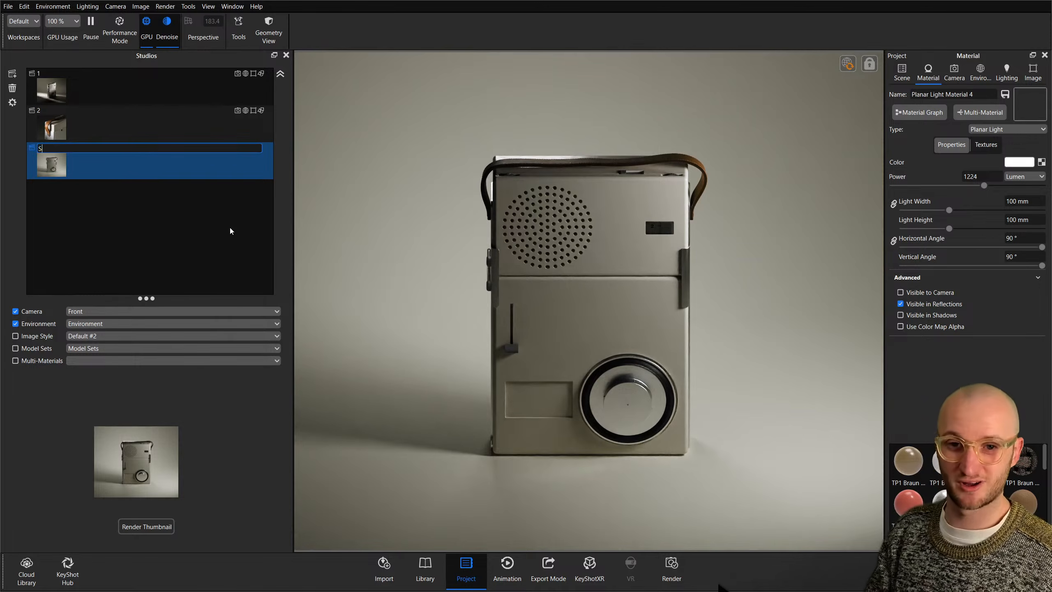
{"action": "type", "text": "3"}
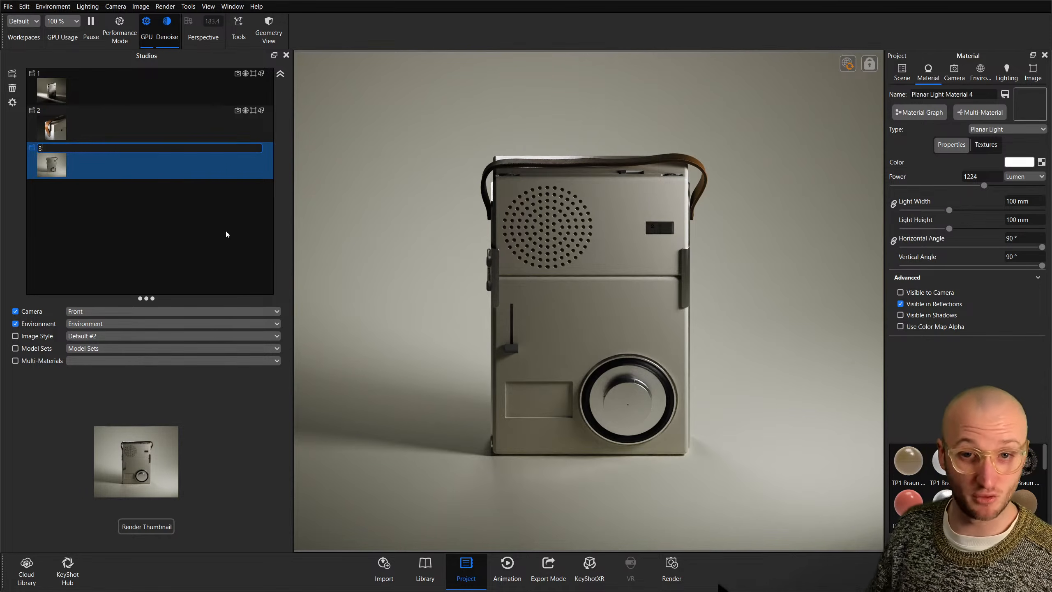
{"action": "left_click", "coordinate": [225, 234]}
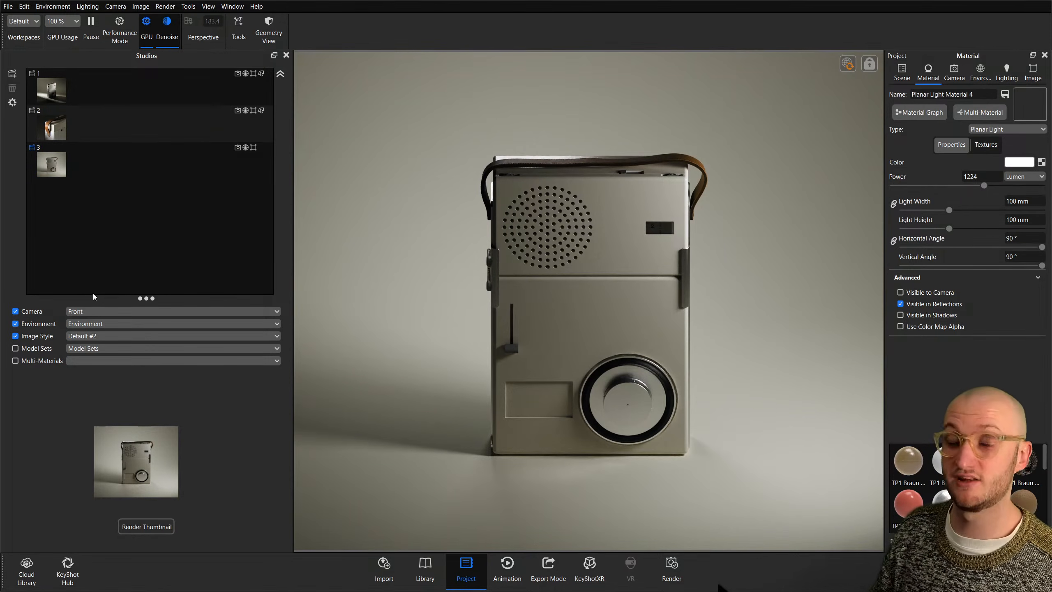
{"action": "left_click", "coordinate": [15, 348]}
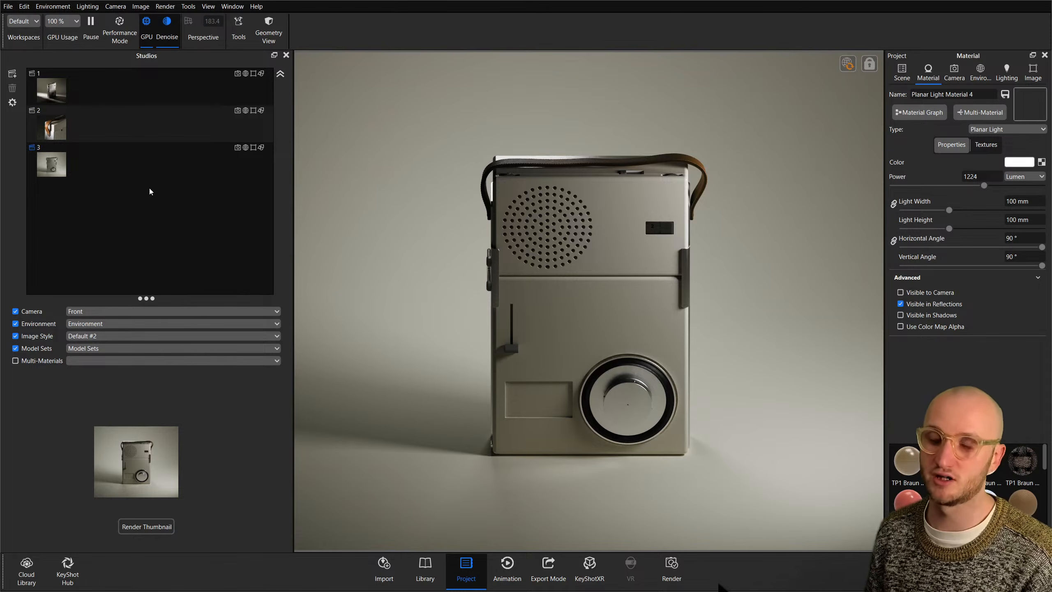
Review studios 3, 2 and 1 in turn, switch to the Free Camera, and return to studio 3.
{"action": "left_click", "coordinate": [132, 167]}
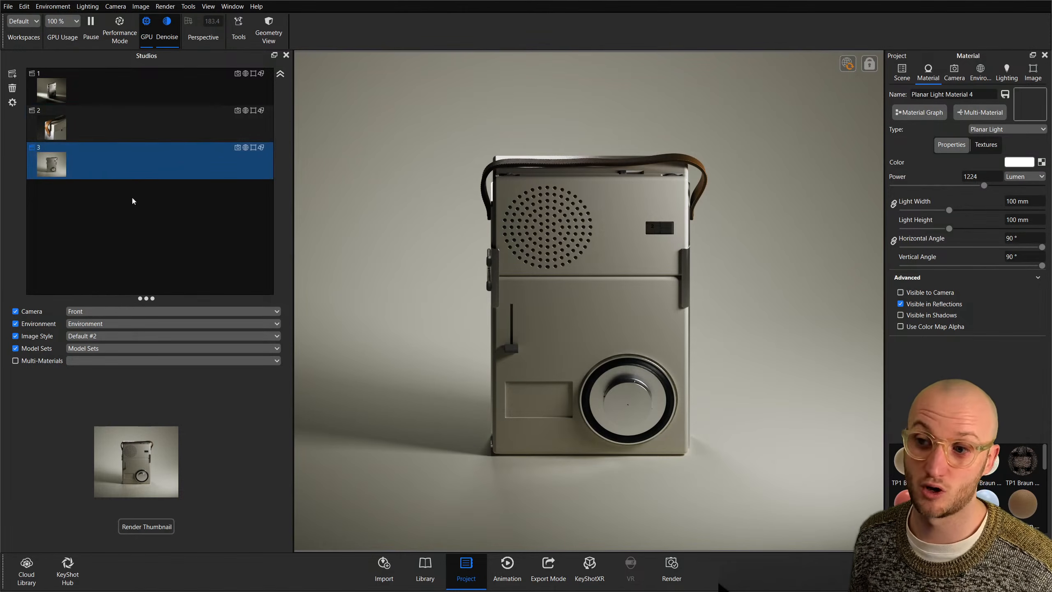
{"action": "left_click", "coordinate": [121, 126]}
{"action": "left_click", "coordinate": [103, 88]}
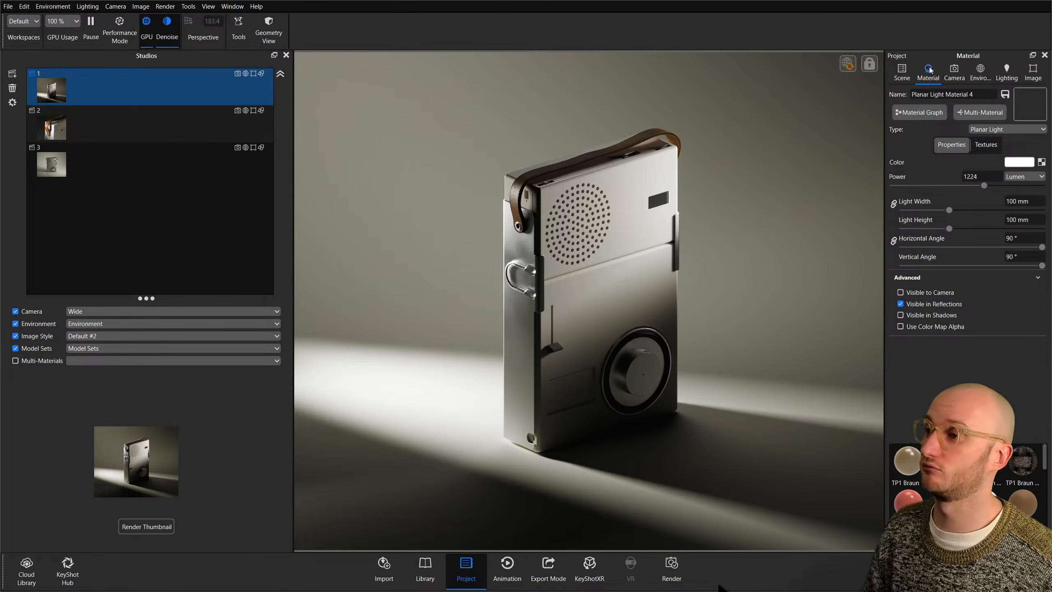
{"action": "left_click", "coordinate": [954, 71]}
{"action": "left_click", "coordinate": [932, 94]}
{"action": "left_click", "coordinate": [127, 162]}
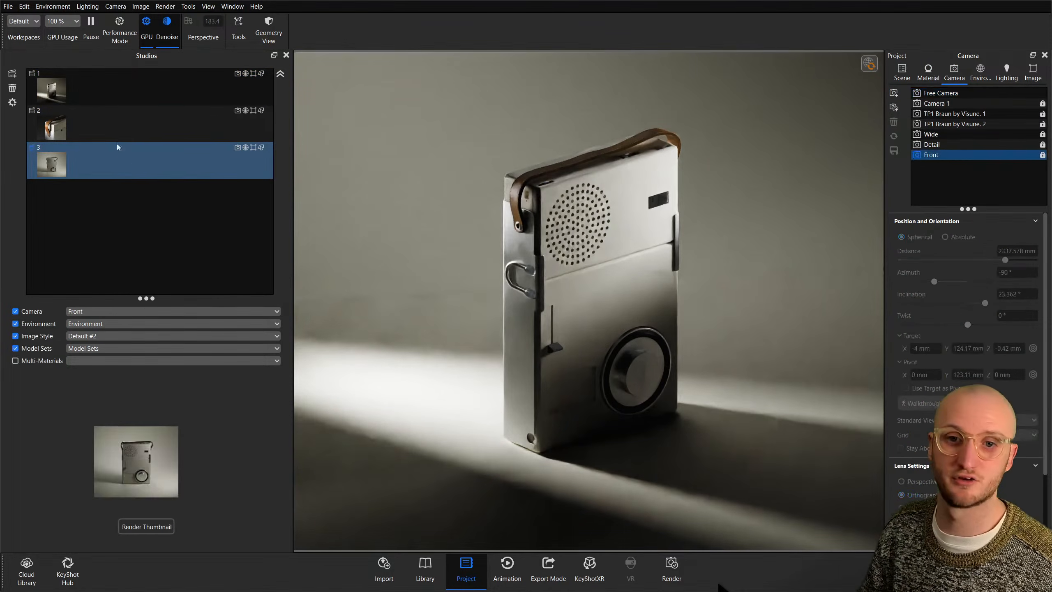
Switch to studio 2 and examine the leather strap material's textures and its Mapping 2D node in the material graph.
{"action": "left_click", "coordinate": [117, 129]}
{"action": "double_click", "coordinate": [498, 241]}
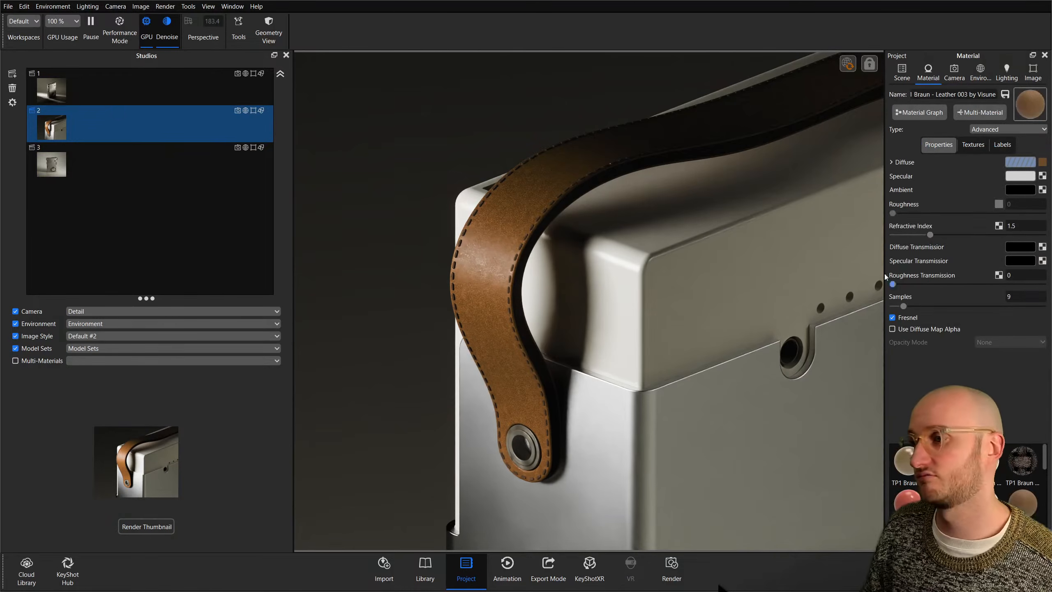
{"action": "mouse_move", "coordinate": [890, 205]}
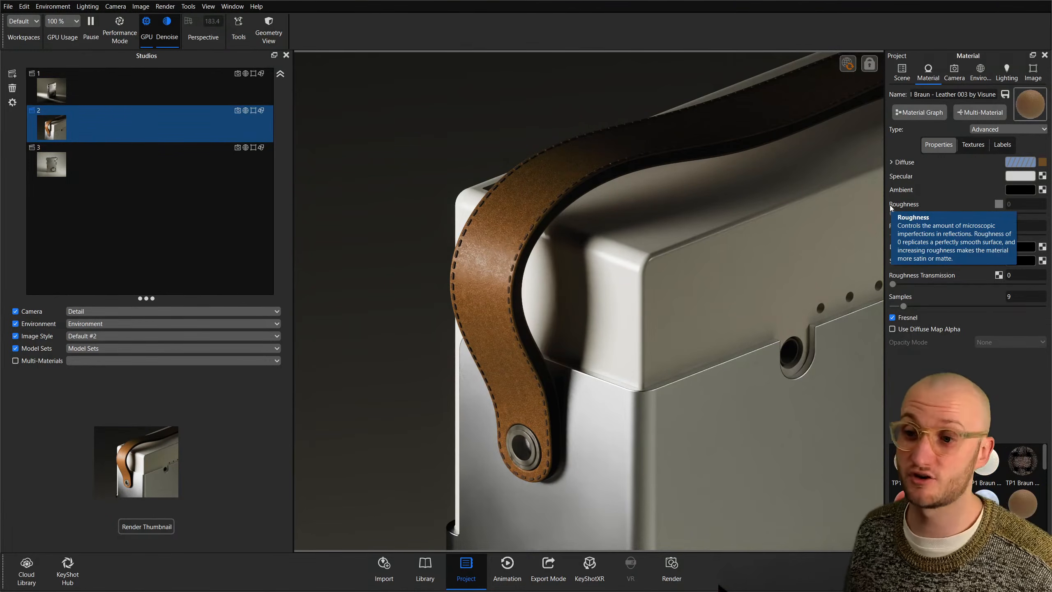
{"action": "left_click", "coordinate": [972, 144]}
{"action": "left_click", "coordinate": [918, 112]}
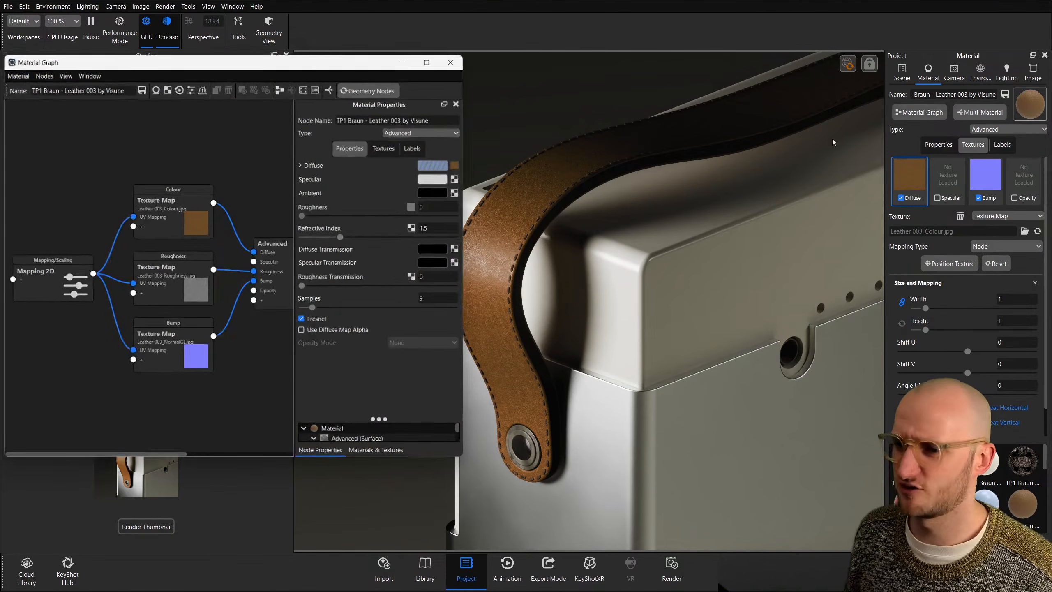
{"action": "left_click", "coordinate": [15, 300]}
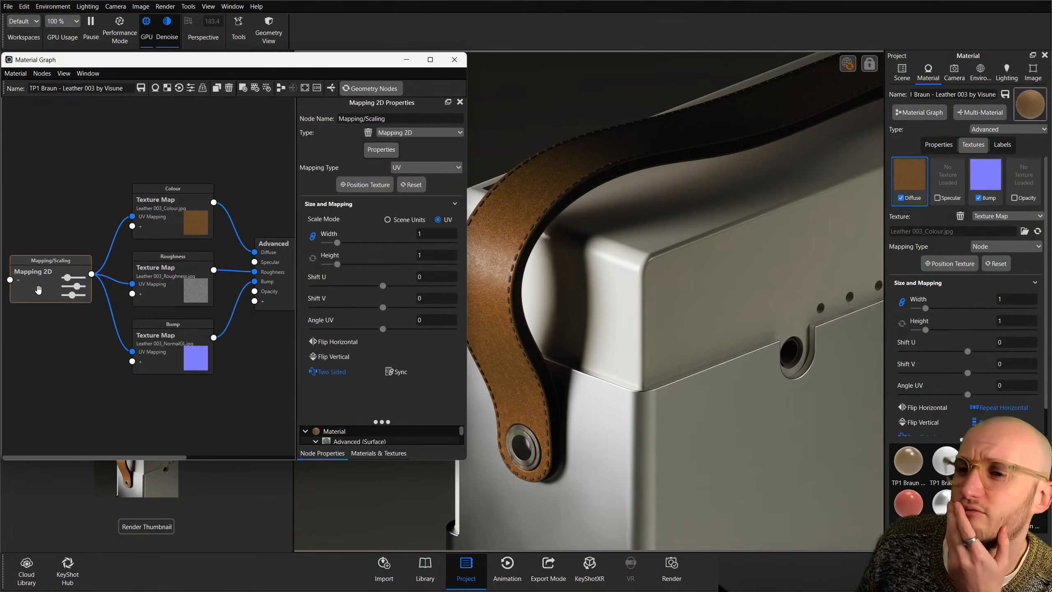
{"action": "left_click", "coordinate": [454, 59]}
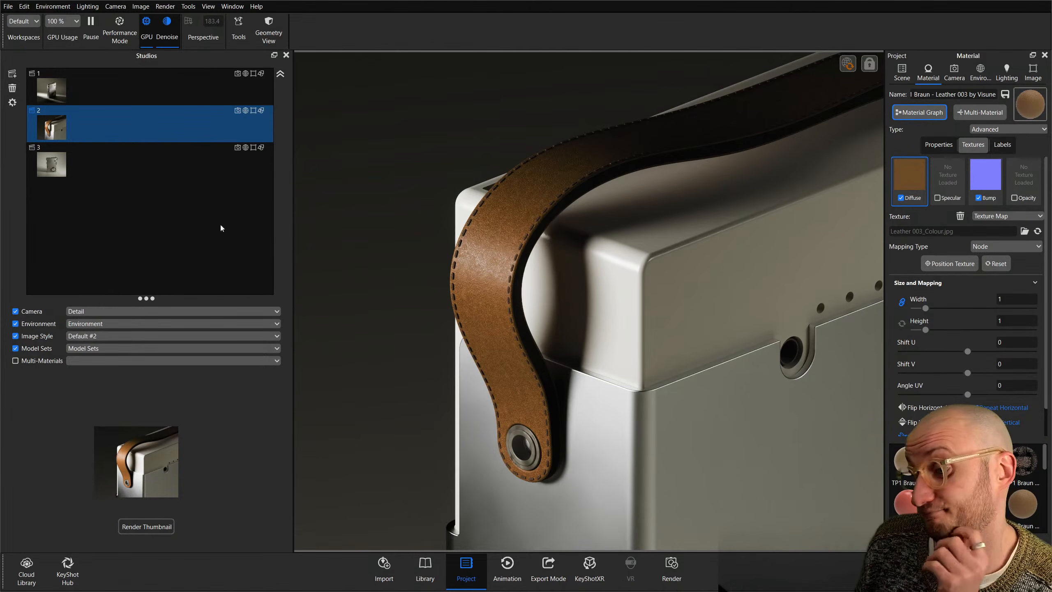
Compare studios 3 and 2, checking the scene's model sets and the settings of the Default #2 image style.
{"action": "left_click", "coordinate": [117, 166]}
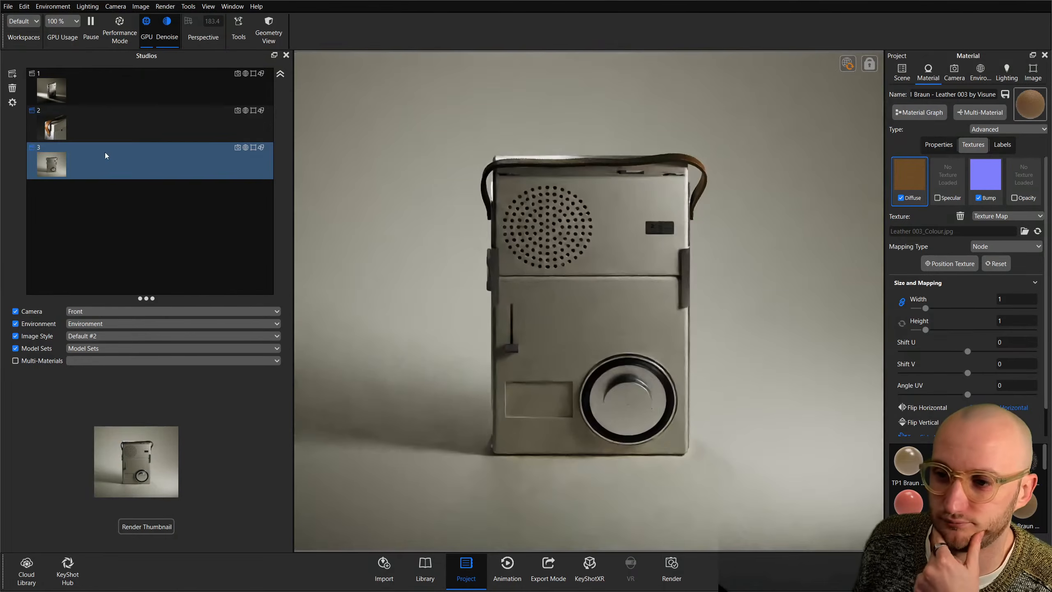
{"action": "left_click", "coordinate": [901, 75]}
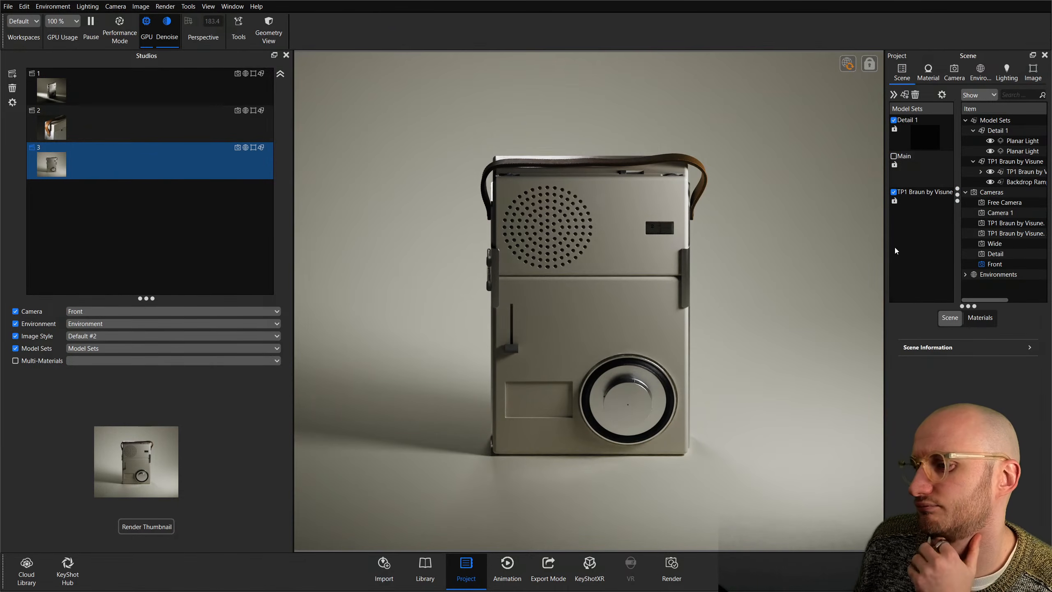
{"action": "left_click", "coordinate": [1033, 72]}
{"action": "left_click", "coordinate": [123, 137]}
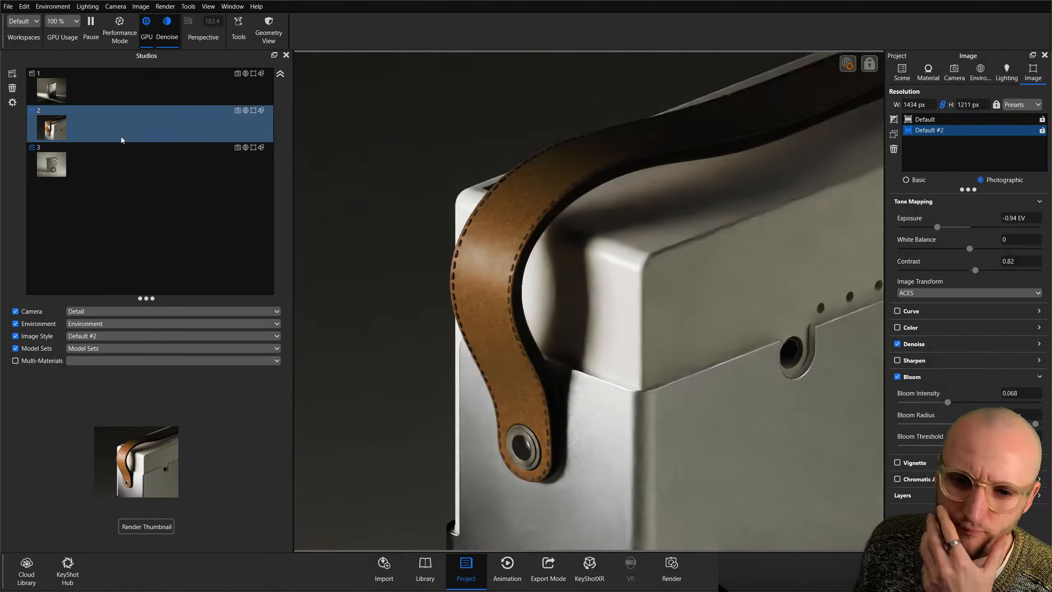
{"action": "left_click", "coordinate": [159, 156]}
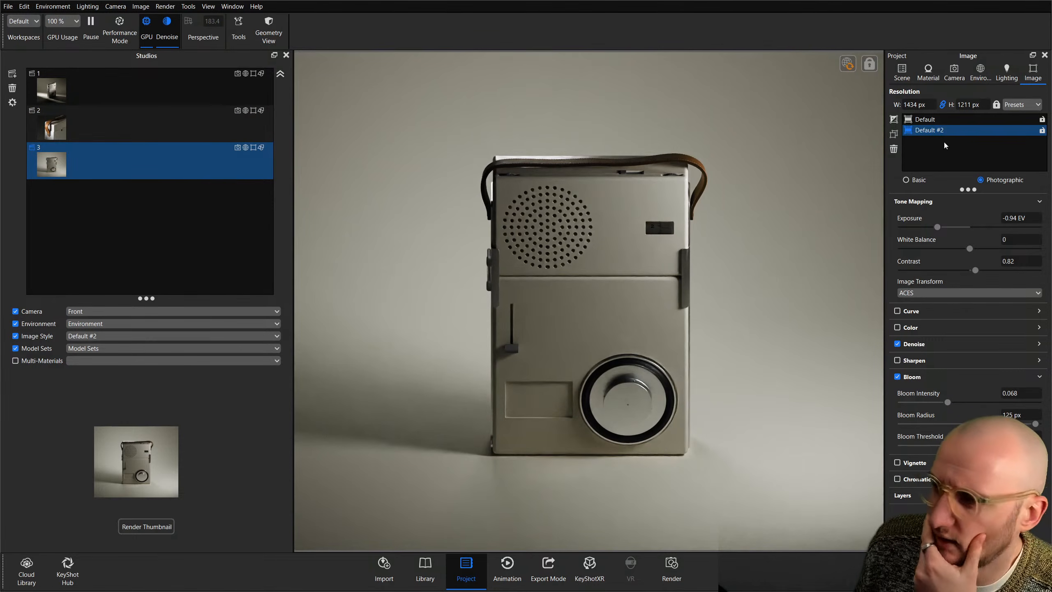
Duplicate the Default #2 image style and compare the studios again, ending on studio 3.
{"action": "left_click", "coordinate": [894, 134]}
{"action": "left_click", "coordinate": [142, 150]}
{"action": "left_click", "coordinate": [132, 129]}
{"action": "left_click", "coordinate": [123, 153]}
{"action": "left_click", "coordinate": [111, 84]}
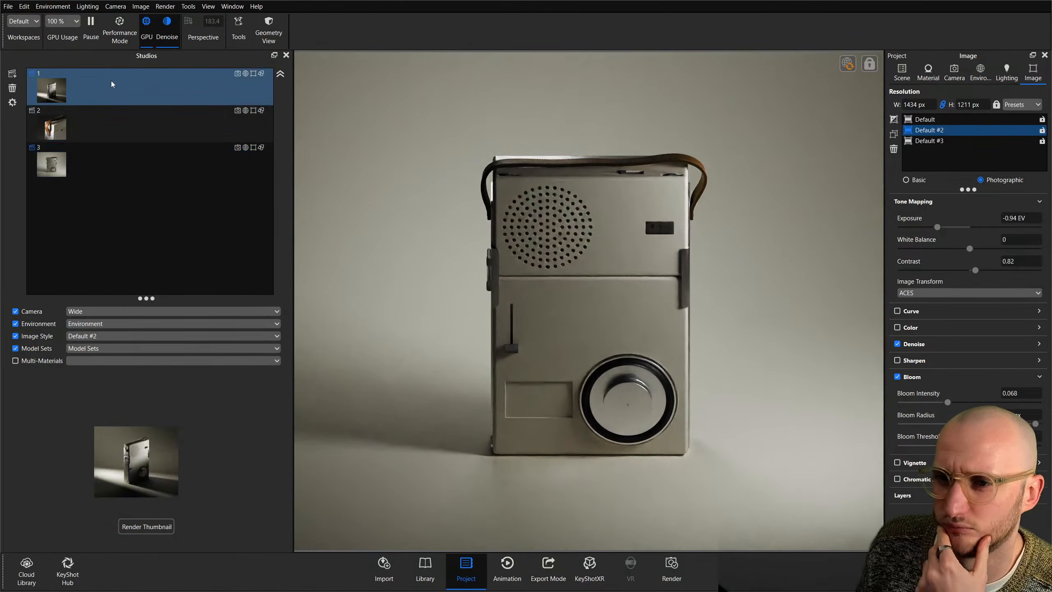
{"action": "left_click", "coordinate": [100, 149]}
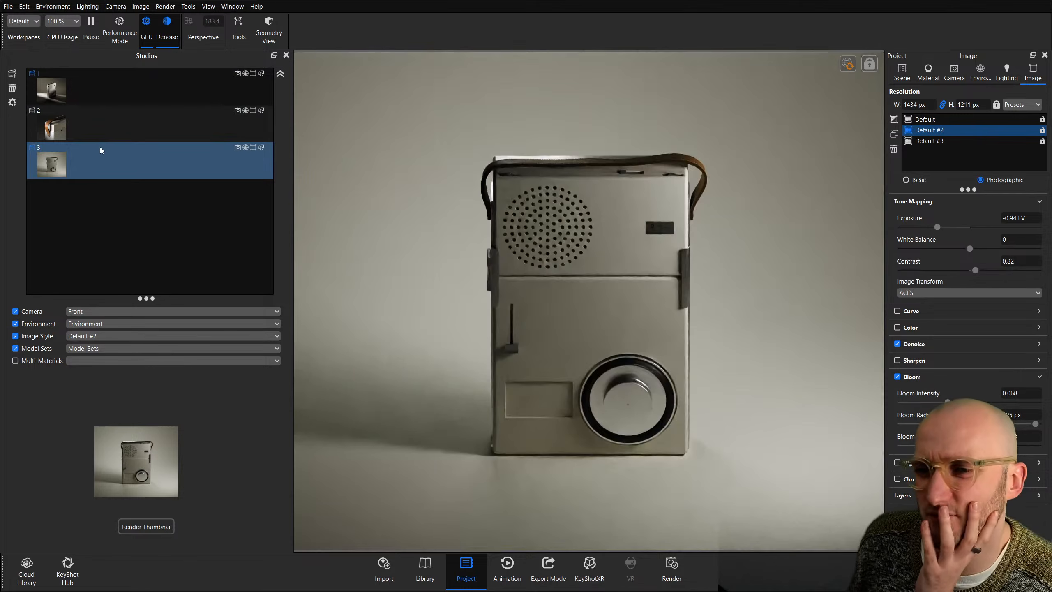
{"action": "left_click", "coordinate": [98, 92]}
{"action": "left_click", "coordinate": [109, 156]}
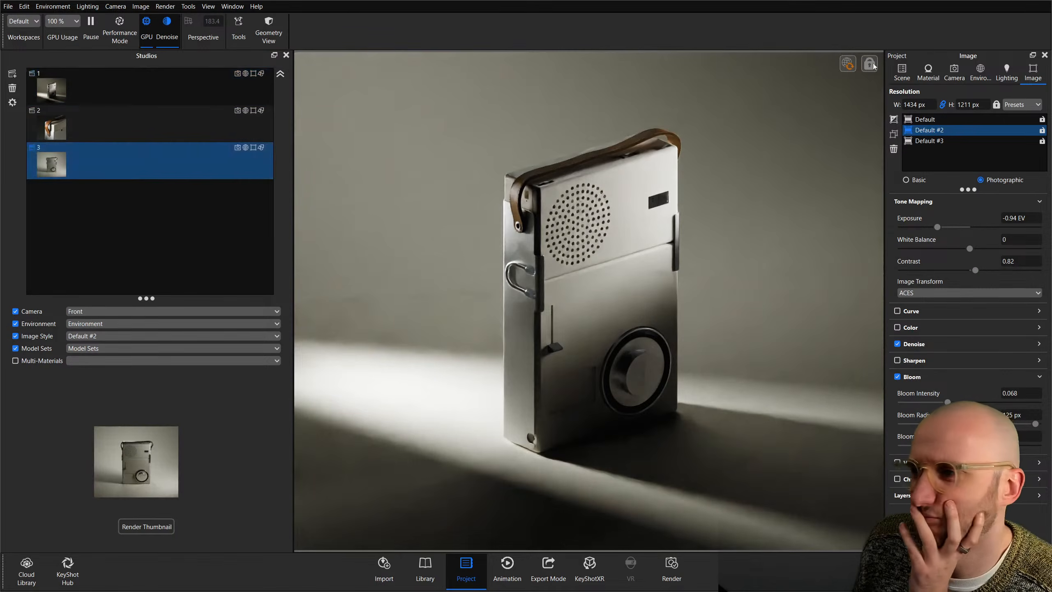
Try a lower Front camera inclination of 2.7° with the view moved closer and back, restore the saved view and lock the camera.
{"action": "left_click", "coordinate": [954, 71]}
{"action": "left_click_drag", "start_coordinate": [968, 325], "coordinate": [970, 303]}
{"action": "type", "text": "0"}
{"action": "key", "text": "Return"}
{"action": "scroll", "coordinate": [883, 338], "scroll_direction": "up", "scroll_amount": 2}
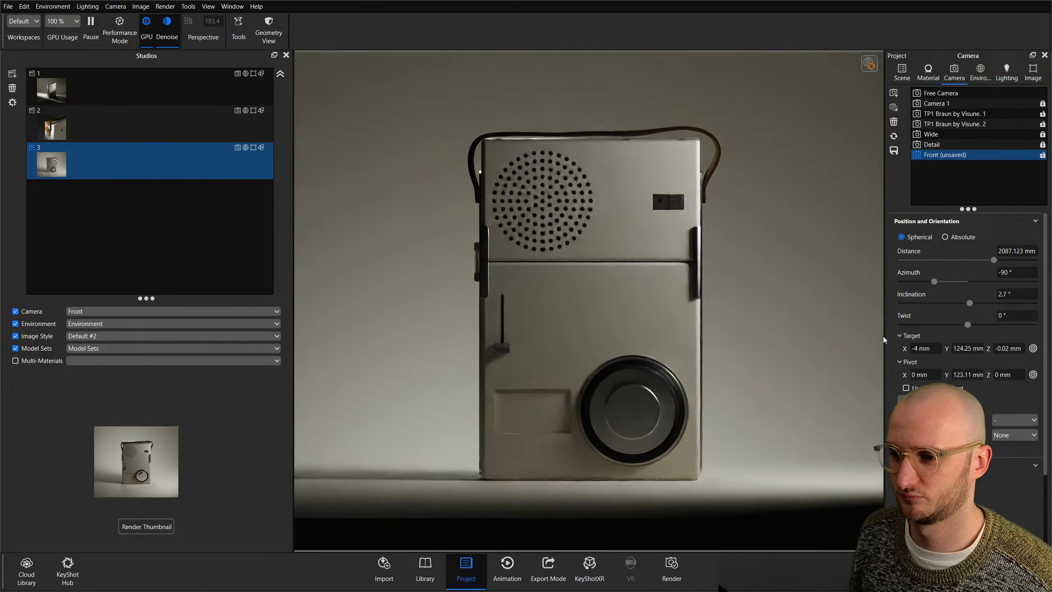
{"action": "scroll", "coordinate": [883, 336], "scroll_direction": "down", "scroll_amount": 2}
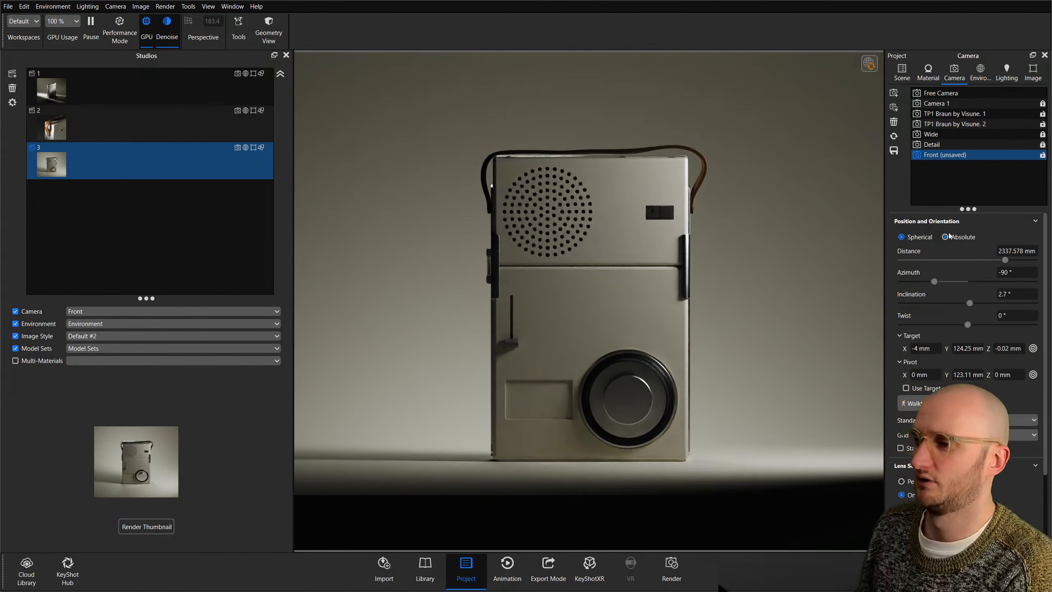
{"action": "left_click", "coordinate": [1041, 155]}
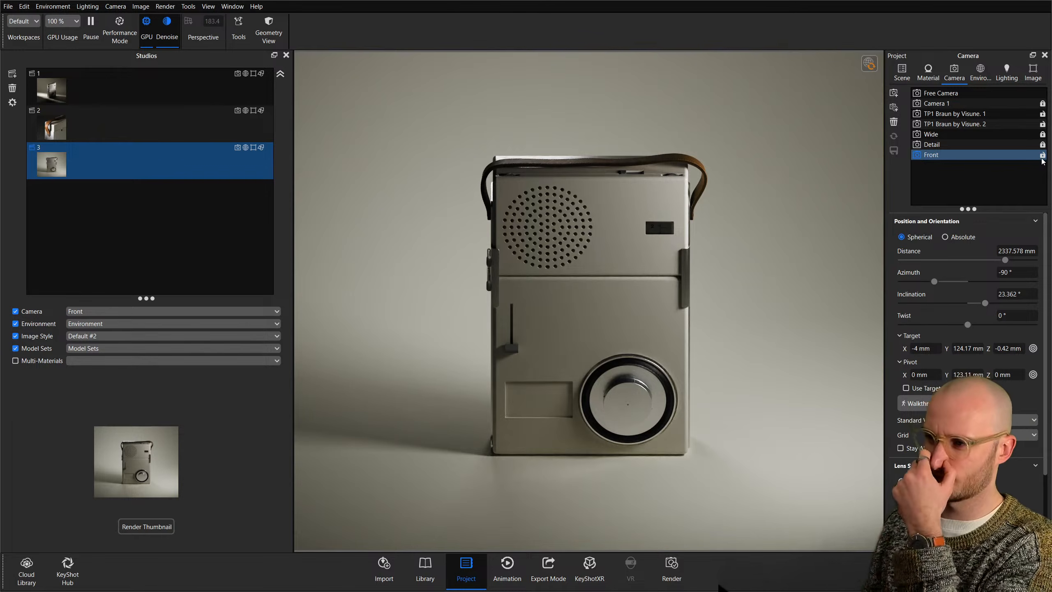
{"action": "left_click", "coordinate": [1042, 154]}
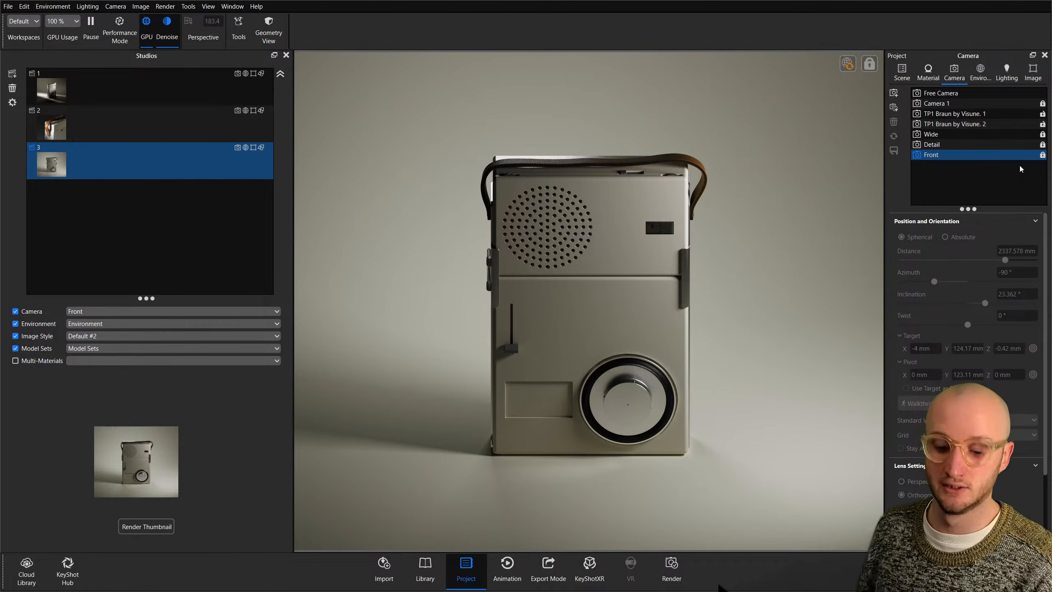
{"action": "key", "text": "super"}
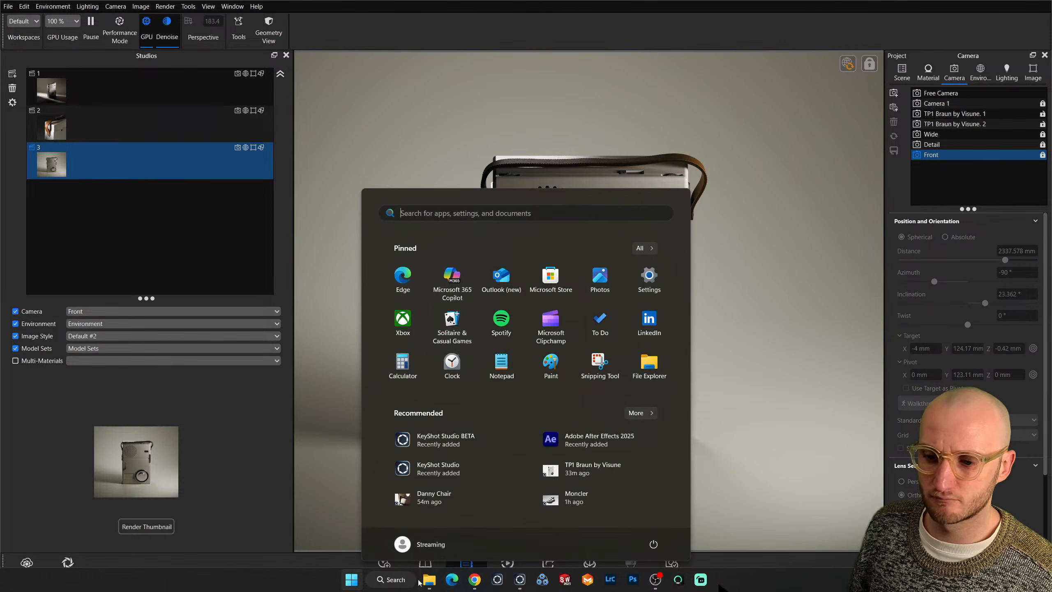
{"action": "key", "text": "Escape"}
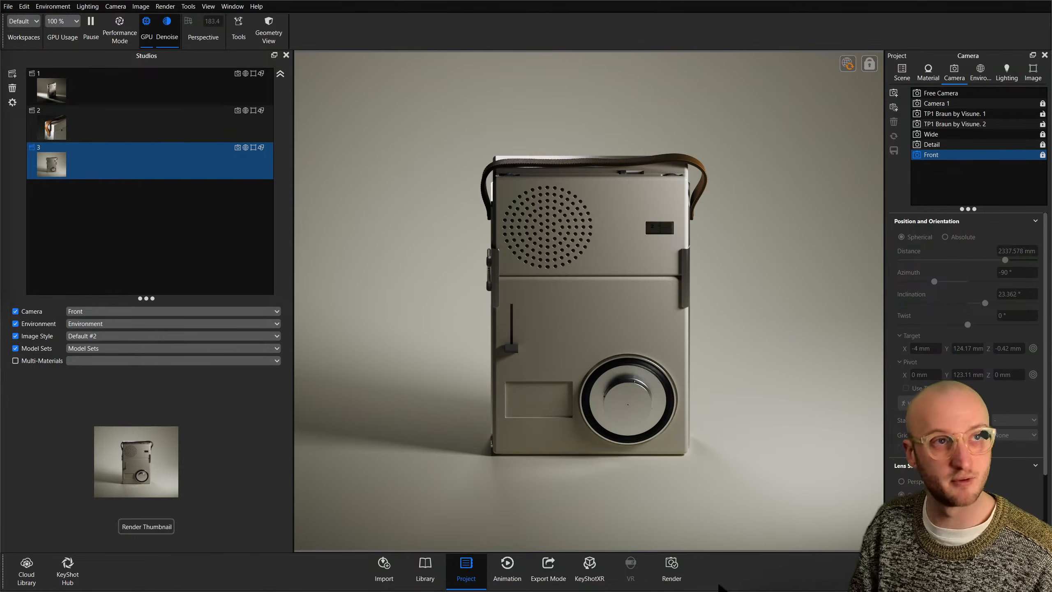
{"action": "left_click", "coordinate": [184, 265]}
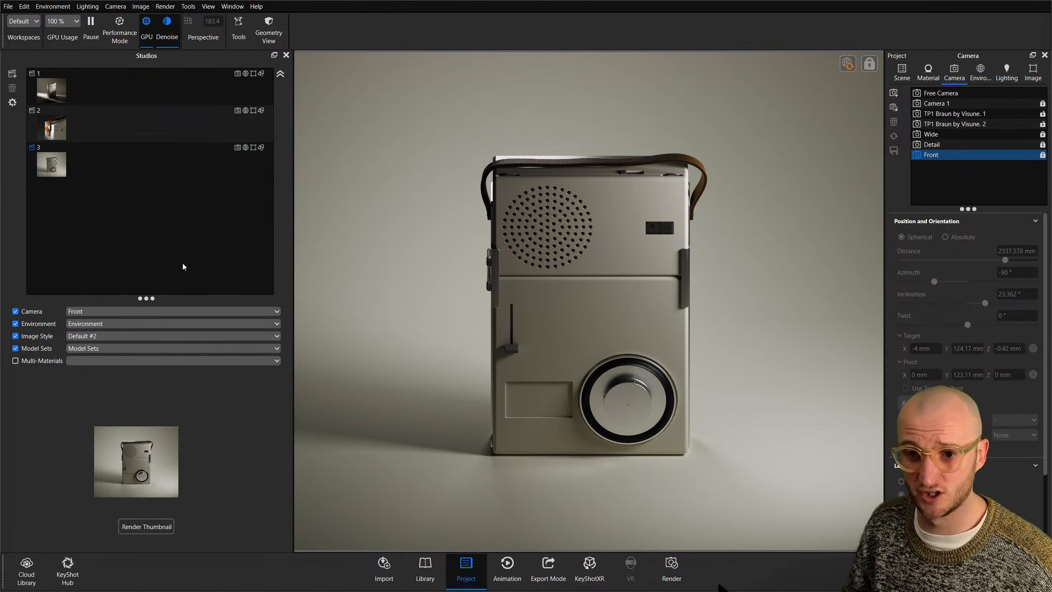
Replace the studios list with the model library and browse the models of the 01 Visune Asset Library.
{"action": "key", "text": "m"}
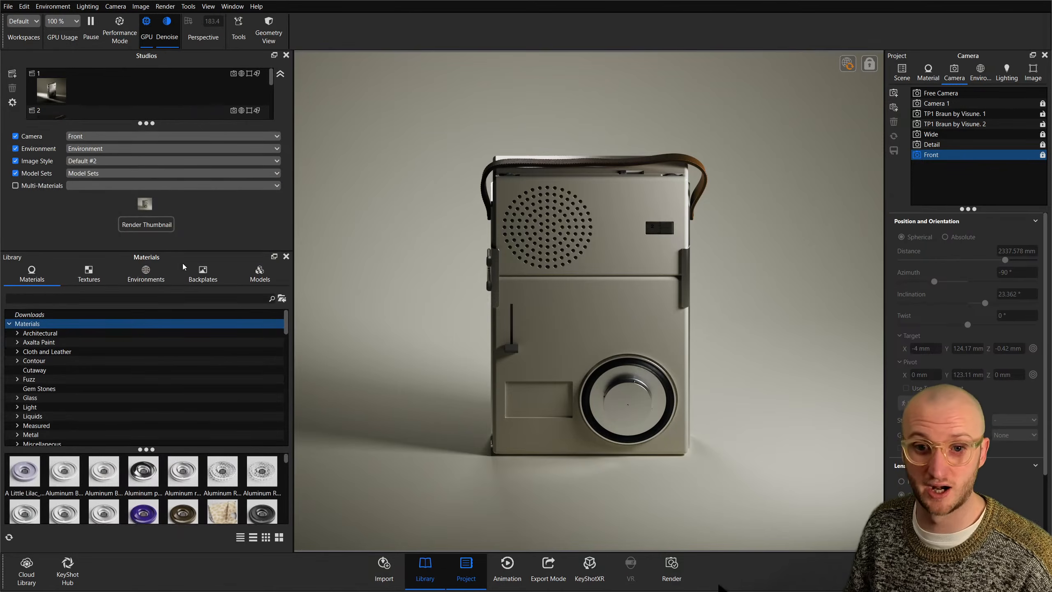
{"action": "left_click", "coordinate": [285, 55]}
{"action": "left_click", "coordinate": [259, 73]}
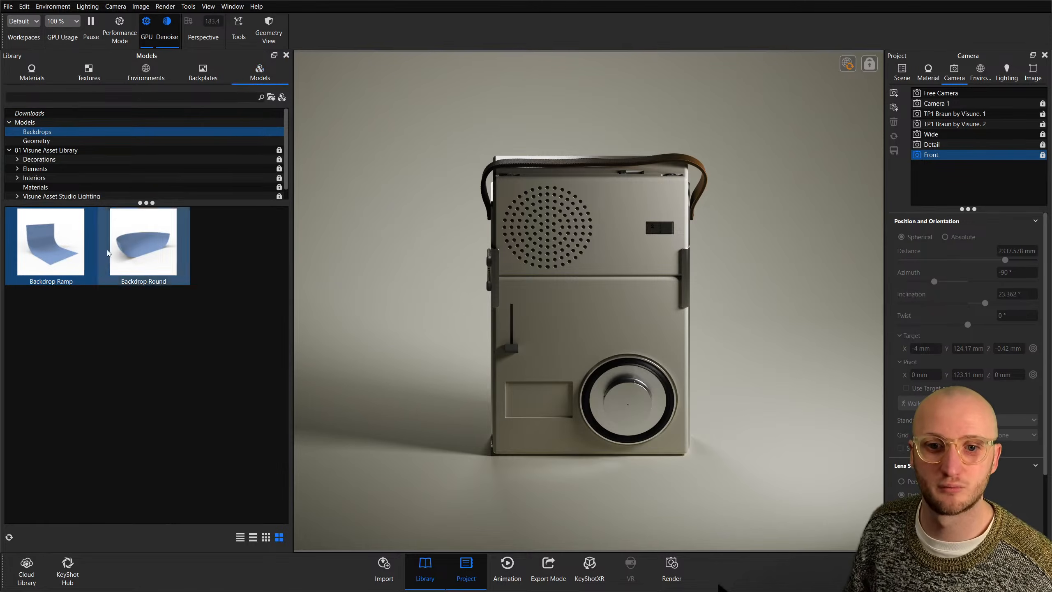
{"action": "left_click", "coordinate": [49, 141]}
{"action": "scroll", "coordinate": [191, 419], "scroll_direction": "down", "scroll_amount": 5}
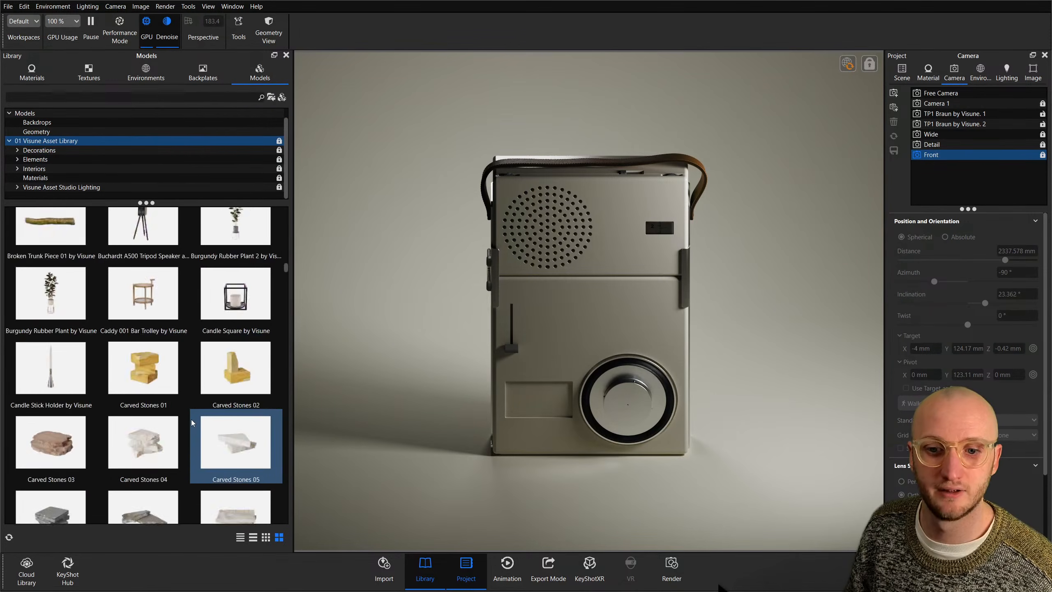
{"action": "scroll", "coordinate": [143, 293], "scroll_direction": "up", "scroll_amount": 3}
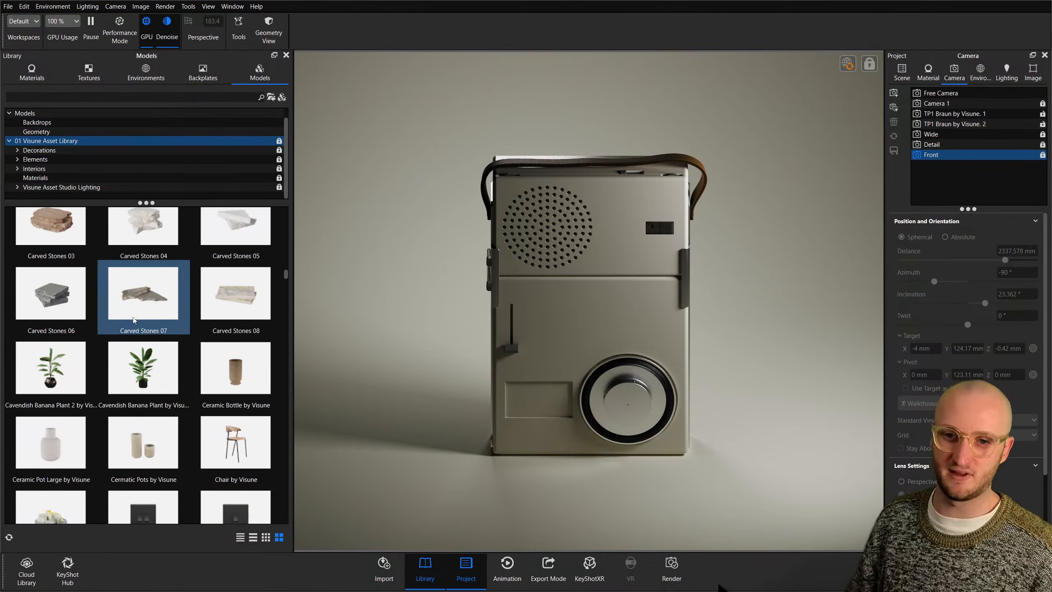
Search the model library for "ele" and shorten the search term to "e".
{"action": "left_click", "coordinate": [116, 97]}
{"action": "type", "text": "ele"}
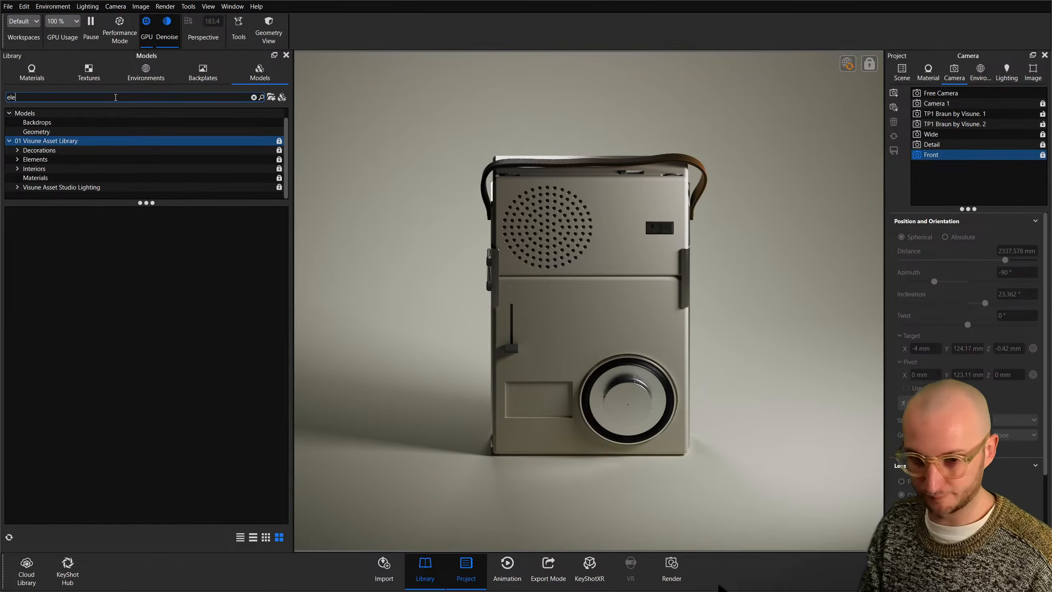
{"action": "type", "text": "m"}
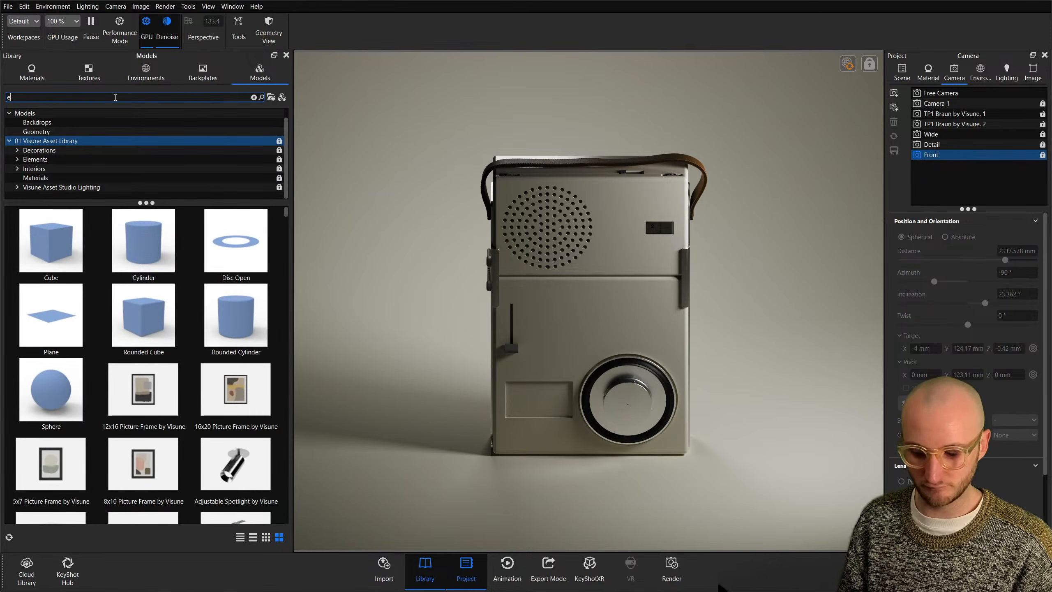
{"action": "key", "text": "BackSpace"}
{"action": "key", "text": "BackSpace"}
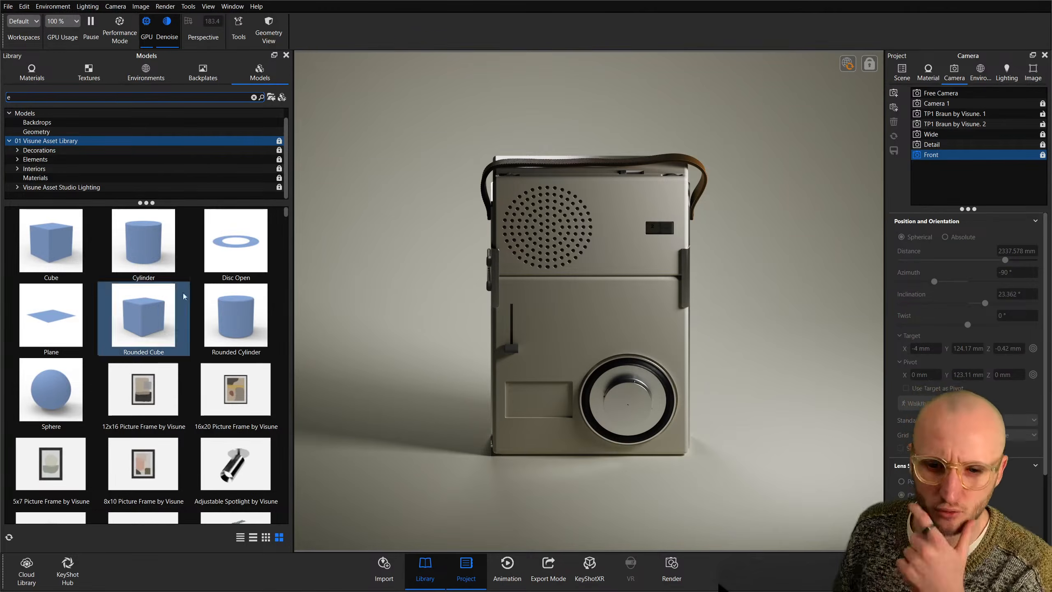
Find the Broken Driftwood Piece 02 by Visune model and add it to the scene beside the radio.
{"action": "scroll", "coordinate": [185, 335], "scroll_direction": "down", "scroll_amount": 20}
{"action": "scroll", "coordinate": [161, 470], "scroll_direction": "down", "scroll_amount": 10}
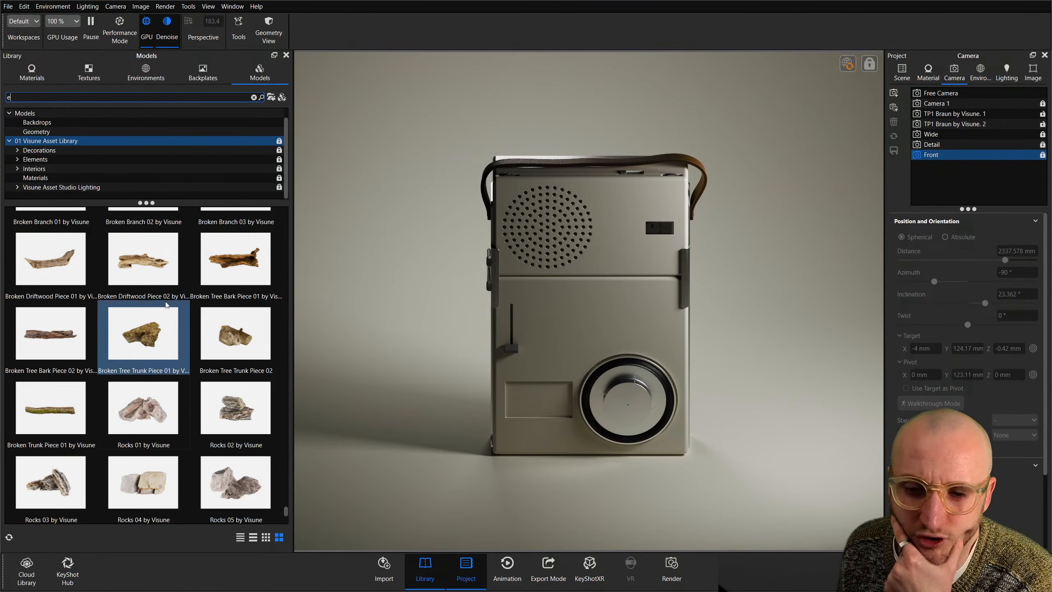
{"action": "mouse_move", "coordinate": [154, 261]}
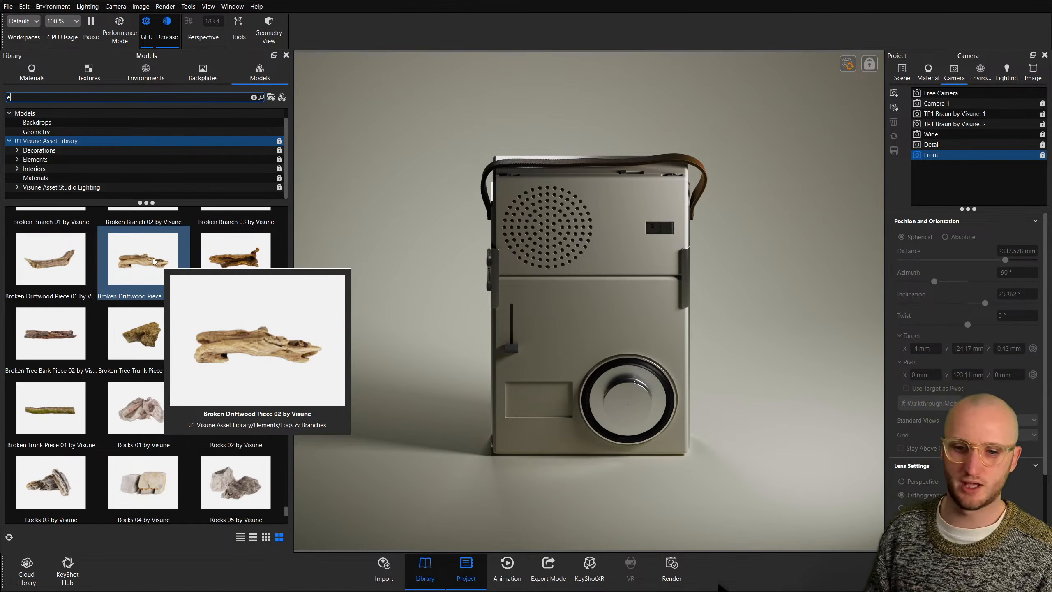
{"action": "left_click_drag", "start_coordinate": [154, 260], "coordinate": [431, 442]}
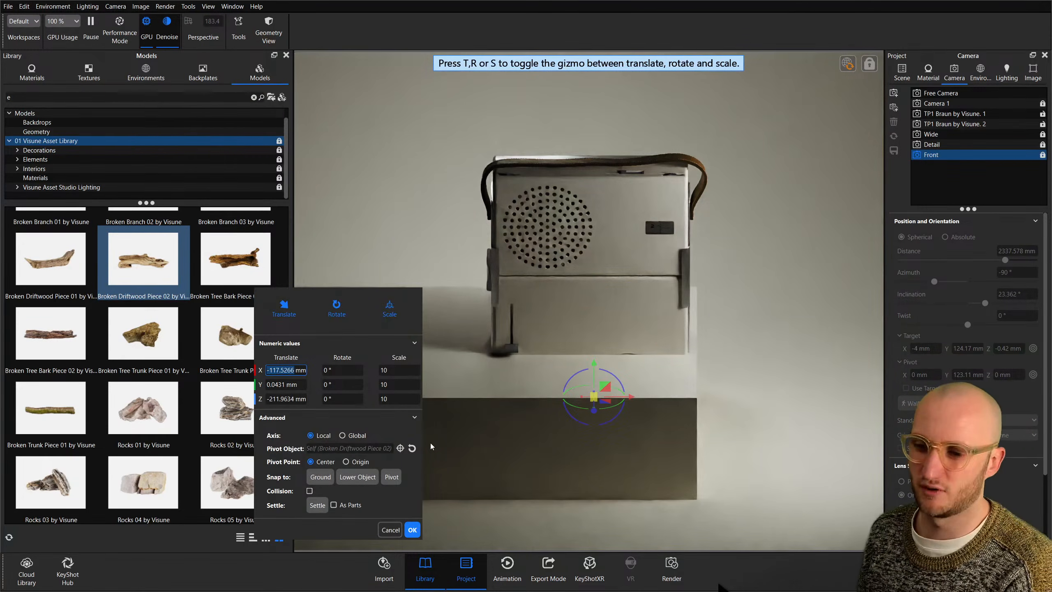
{"action": "left_click", "coordinate": [412, 530]}
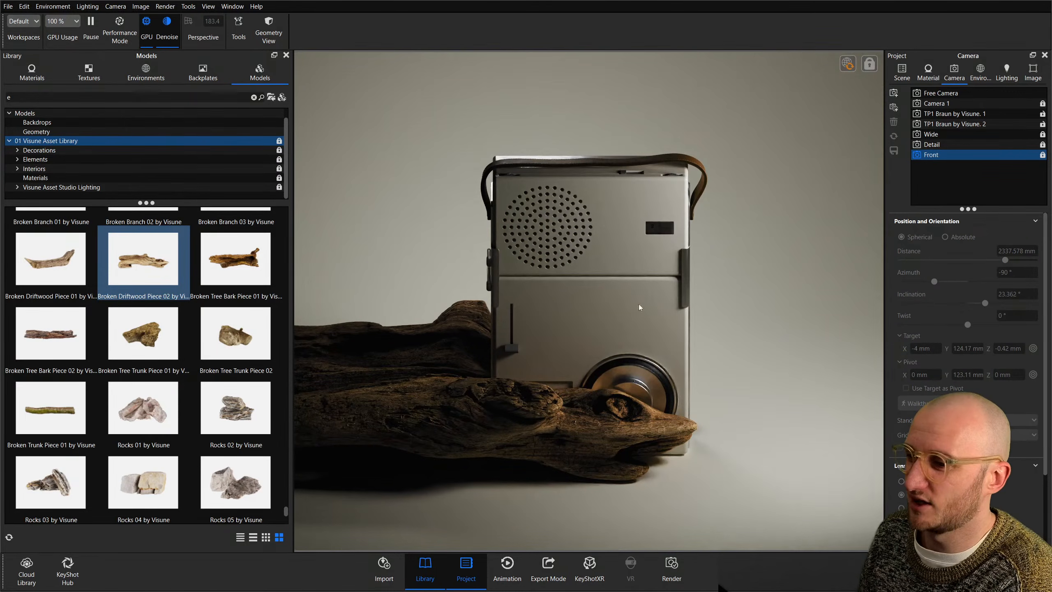
Move and rotate the driftwood piece so that it lies behind the radio, sticking out on both sides.
{"action": "left_click", "coordinate": [901, 72]}
{"action": "left_click", "coordinate": [413, 379]}
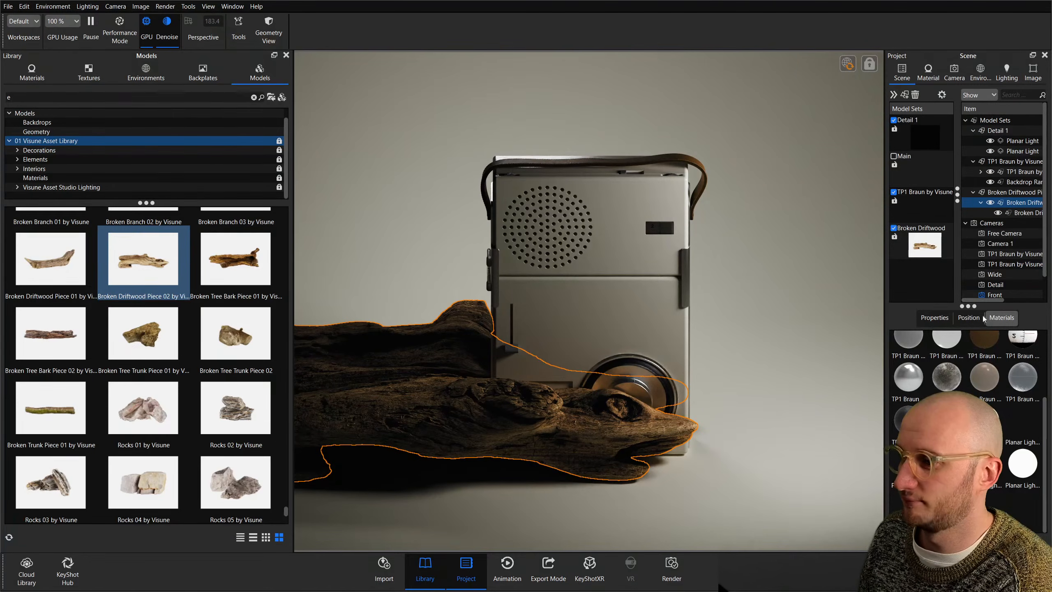
{"action": "left_click", "coordinate": [968, 343]}
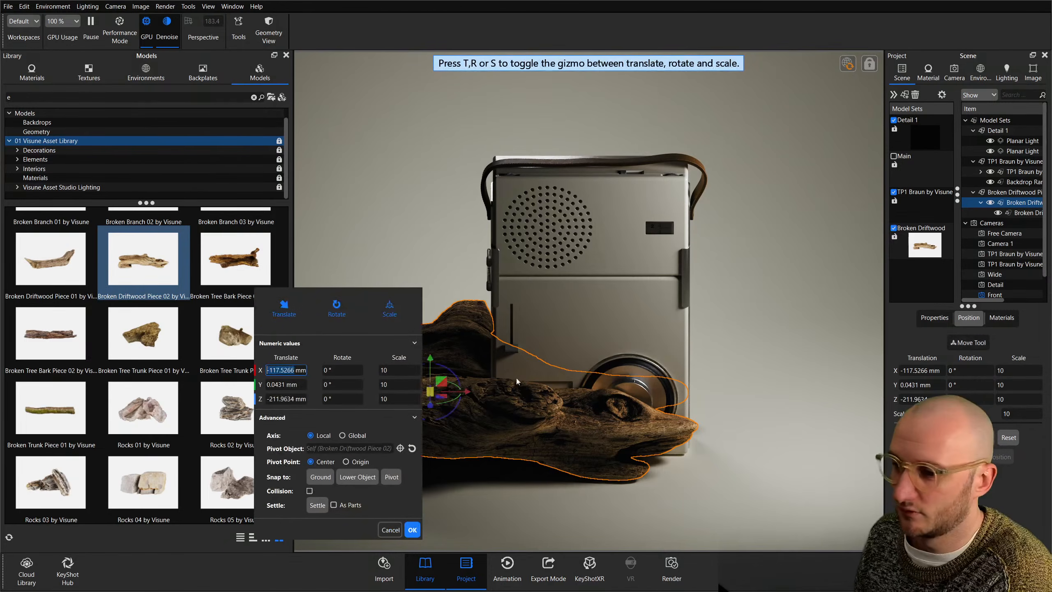
{"action": "left_click_drag", "start_coordinate": [473, 387], "coordinate": [509, 293]}
{"action": "key", "text": "r"}
{"action": "key", "text": "t"}
{"action": "left_click", "coordinate": [412, 530]}
{"action": "left_click", "coordinate": [1000, 193]}
{"action": "left_click", "coordinate": [1003, 202]}
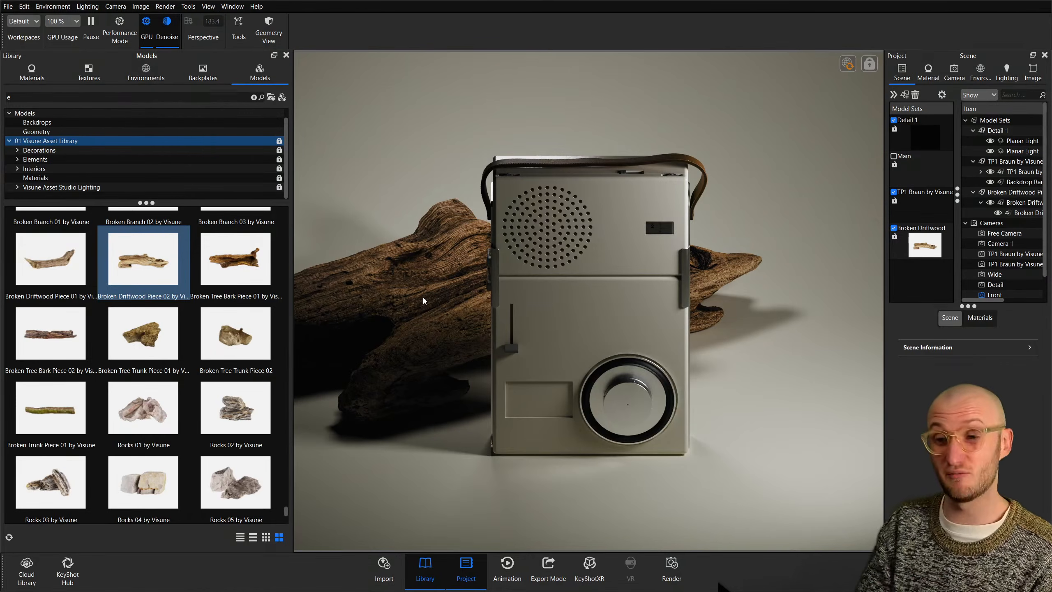
{"action": "scroll", "coordinate": [139, 336], "scroll_direction": "up", "scroll_amount": 3}
{"action": "scroll", "coordinate": [138, 335], "scroll_direction": "down", "scroll_amount": 15}
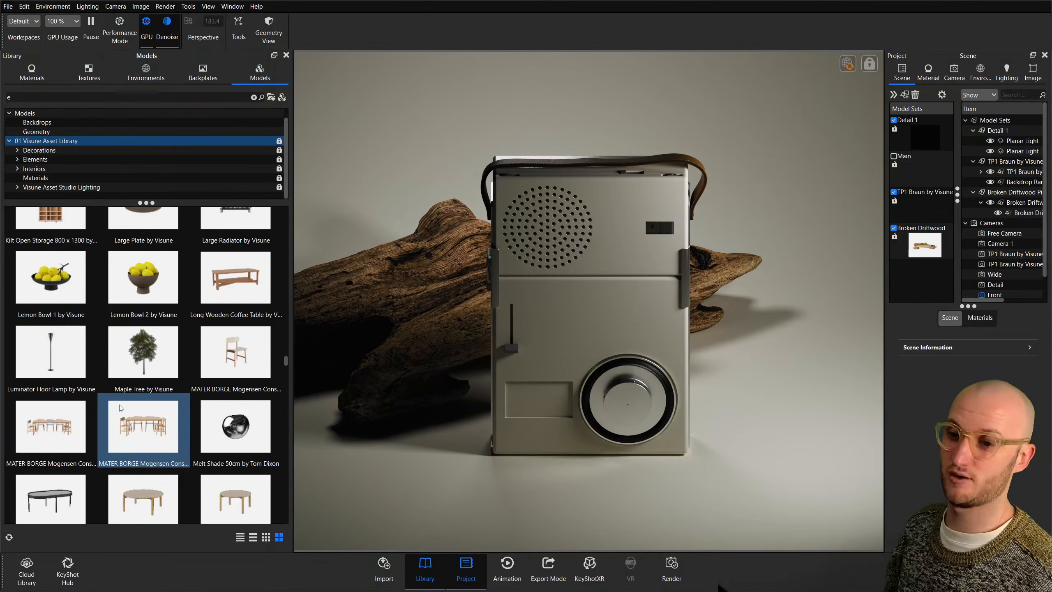
{"action": "left_click", "coordinate": [1009, 142]}
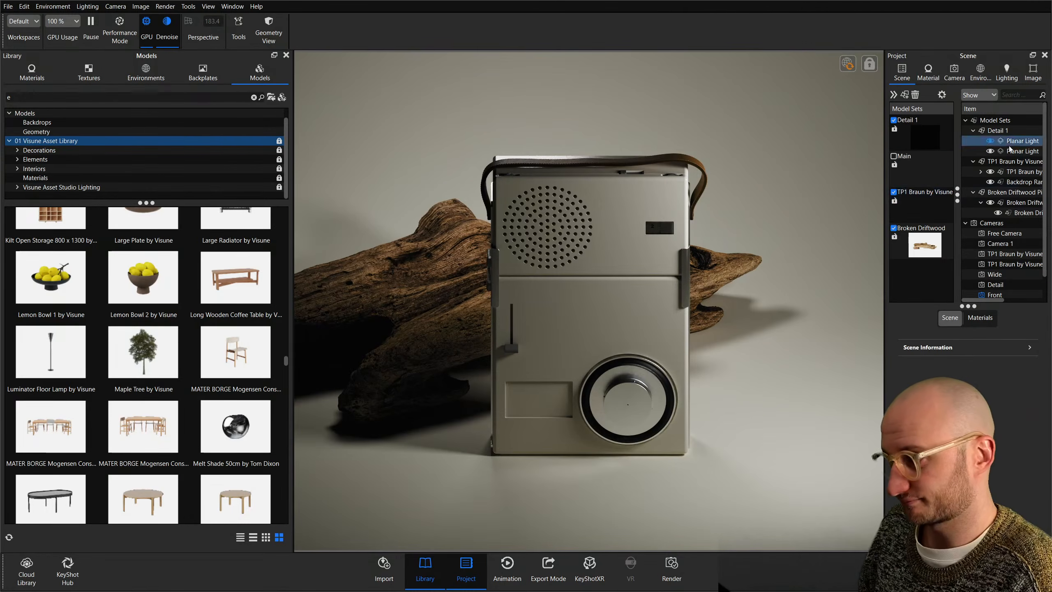
Move and tilt the TP1 Braun radio so that it stands on top of the driftwood.
{"action": "left_click", "coordinate": [1015, 171]}
{"action": "left_click", "coordinate": [965, 343]}
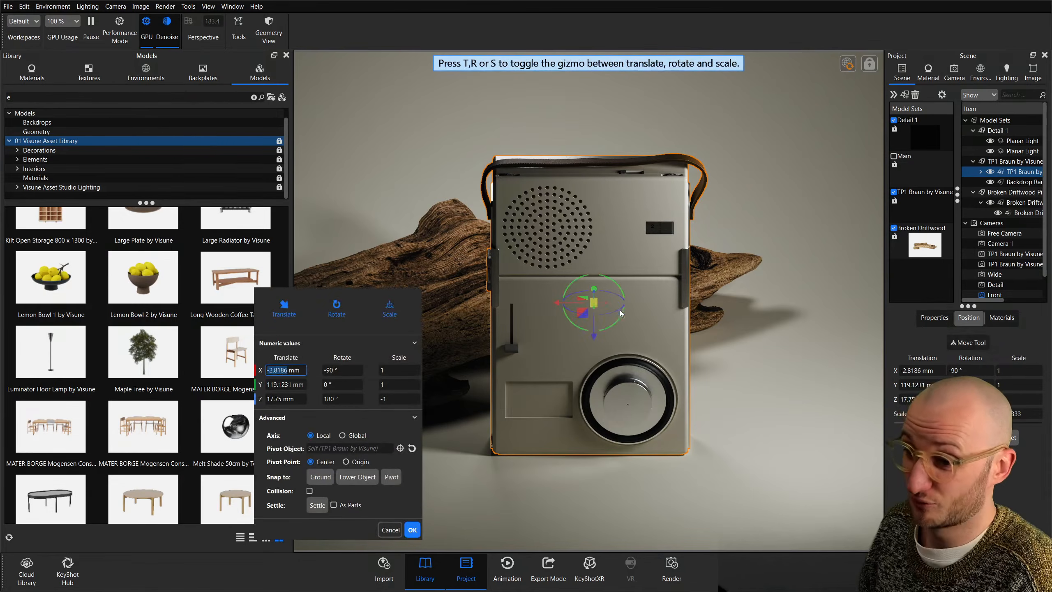
{"action": "left_click_drag", "start_coordinate": [584, 312], "coordinate": [586, 322]}
{"action": "left_click_drag", "start_coordinate": [547, 199], "coordinate": [602, 241]}
{"action": "left_click_drag", "start_coordinate": [603, 200], "coordinate": [490, 142]}
{"action": "key", "text": "r"}
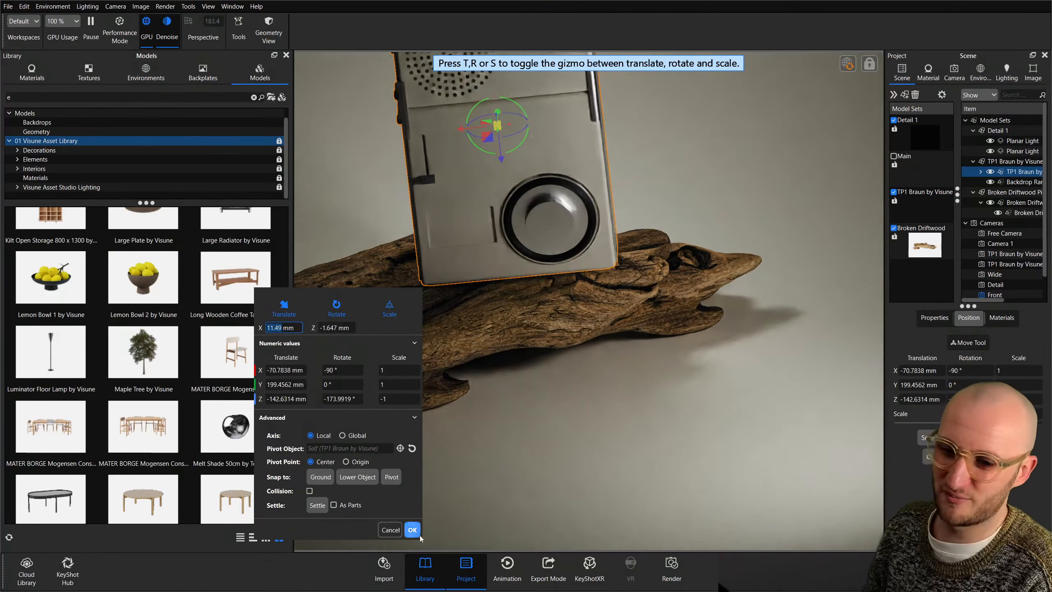
{"action": "left_click", "coordinate": [412, 530]}
Add a new camera and turn off camera visibility for the planar light above the radio.
{"action": "left_click", "coordinate": [955, 73]}
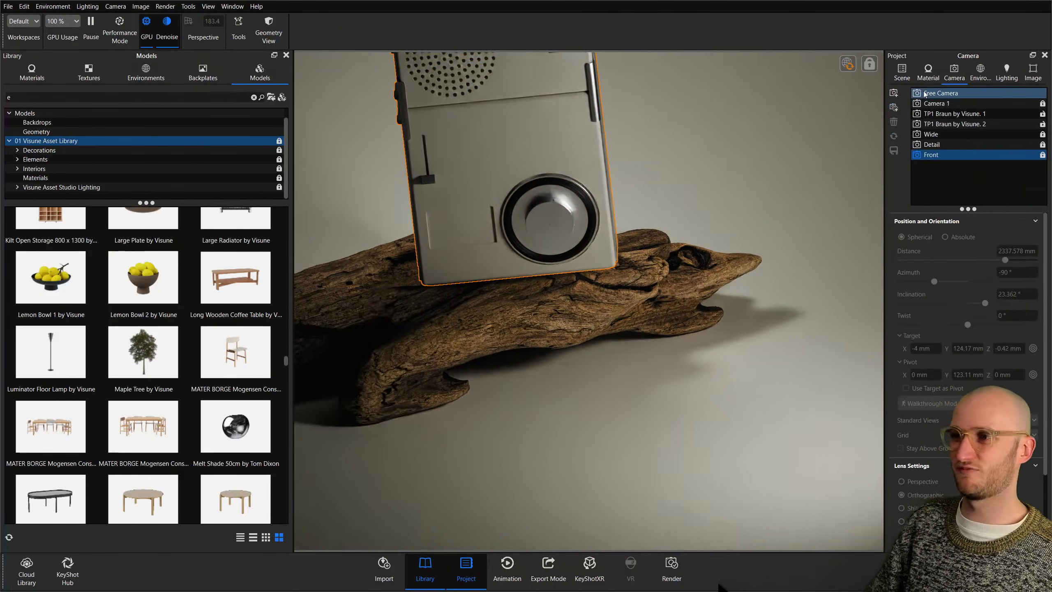
{"action": "left_click", "coordinate": [894, 92]}
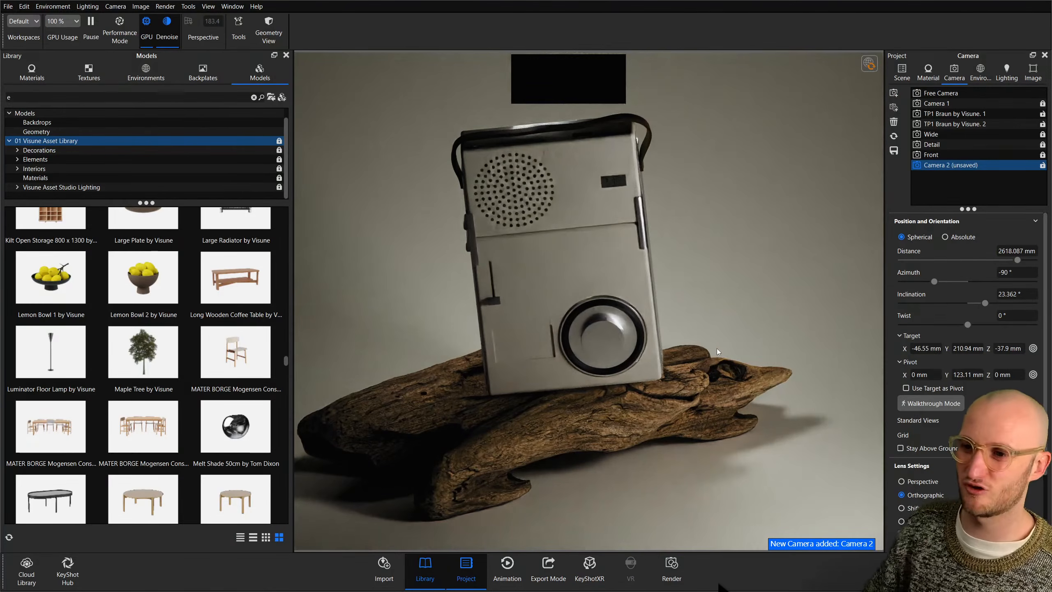
{"action": "left_click", "coordinate": [902, 71]}
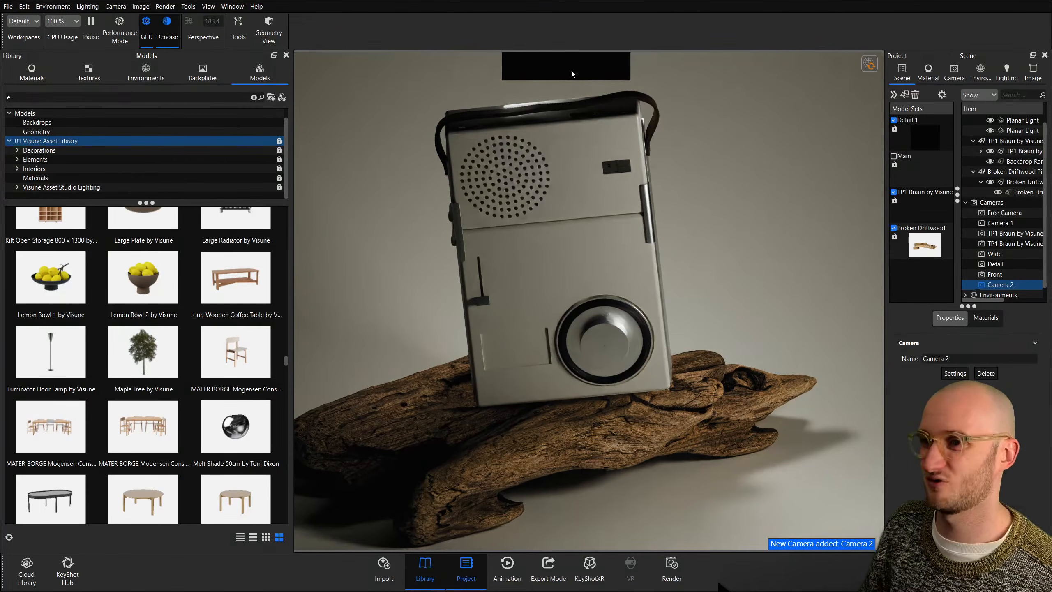
{"action": "double_click", "coordinate": [1021, 130]}
{"action": "left_click", "coordinate": [922, 289]}
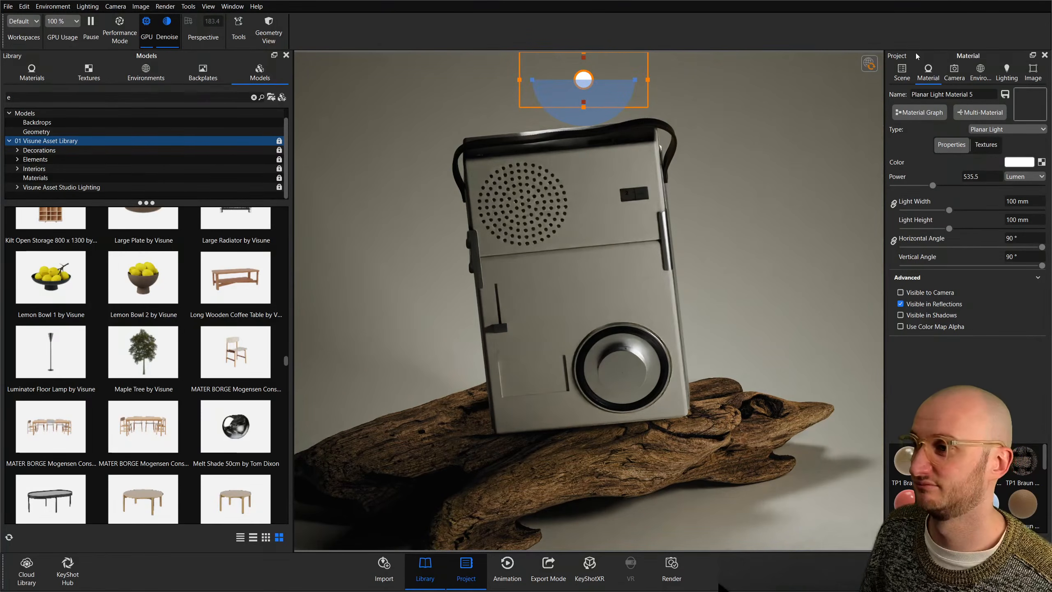
{"action": "left_click", "coordinate": [902, 71]}
{"action": "left_click", "coordinate": [1014, 233]}
Reframe the new camera as a low, slightly twisted view from the side, with the whole radio and driftwood in frame.
{"action": "left_click", "coordinate": [964, 77]}
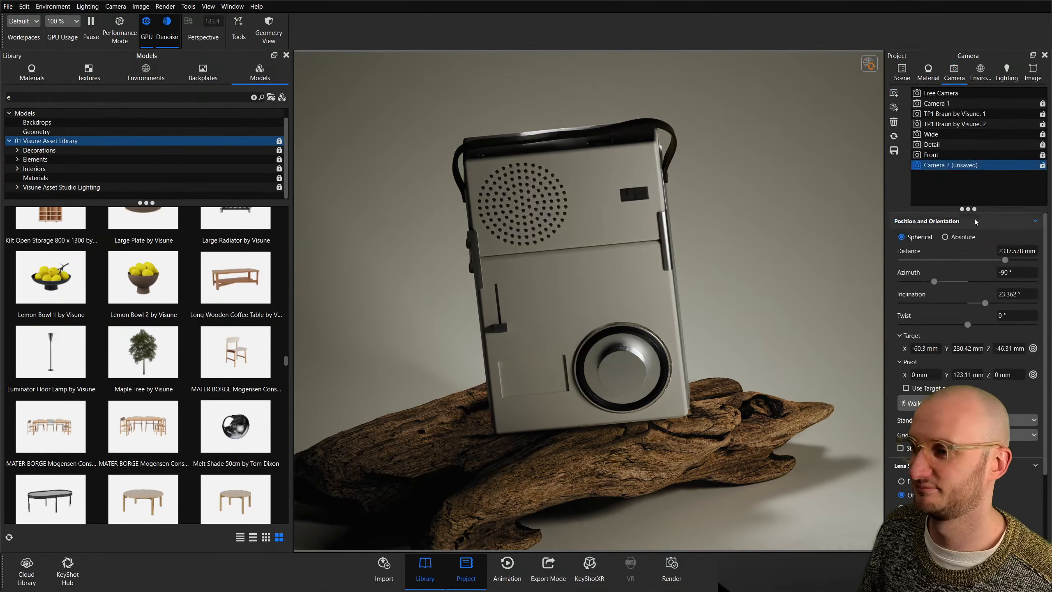
{"action": "left_click_drag", "start_coordinate": [966, 323], "coordinate": [968, 321]}
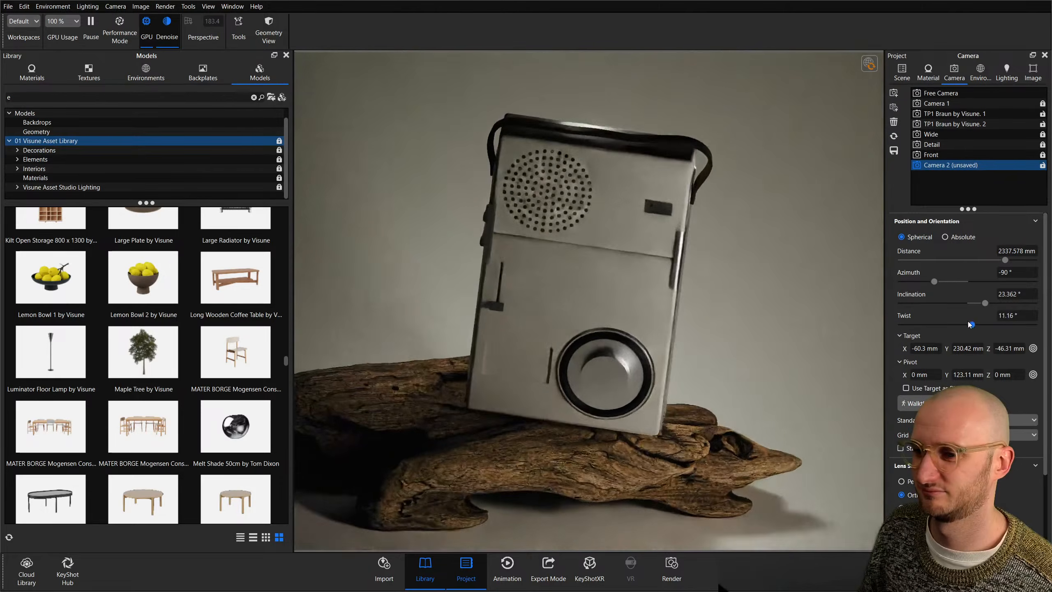
{"action": "left_click_drag", "start_coordinate": [725, 304], "coordinate": [726, 266]}
{"action": "middle_click_drag", "start_coordinate": [720, 327], "coordinate": [727, 266]}
{"action": "left_click_drag", "start_coordinate": [730, 302], "coordinate": [708, 309]}
{"action": "middle_click_drag", "start_coordinate": [709, 309], "coordinate": [720, 328]}
{"action": "scroll", "coordinate": [690, 314], "scroll_direction": "down", "scroll_amount": 2}
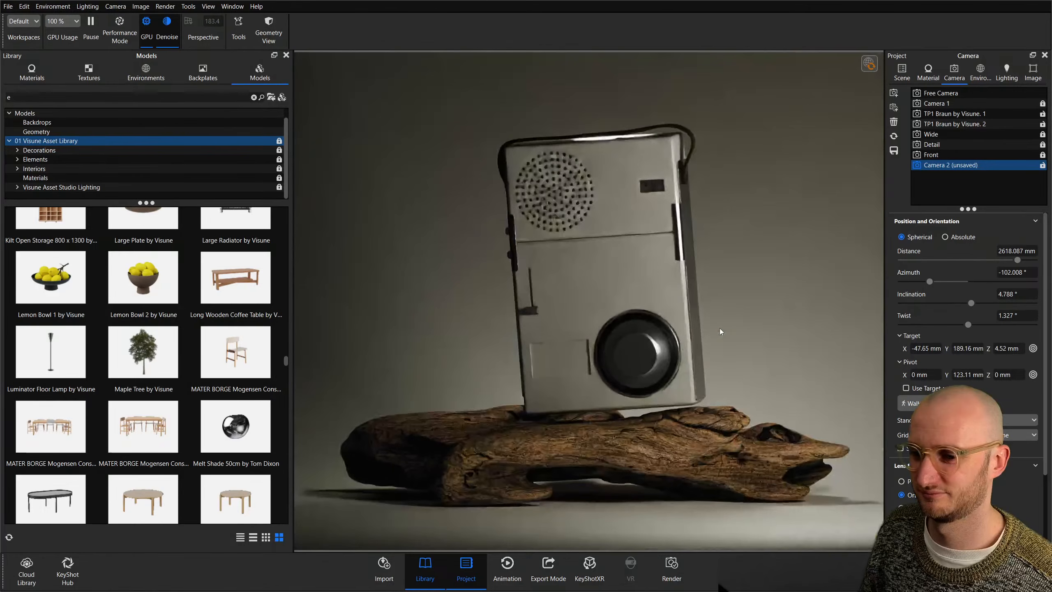
{"action": "middle_click_drag", "start_coordinate": [791, 309], "coordinate": [794, 306]}
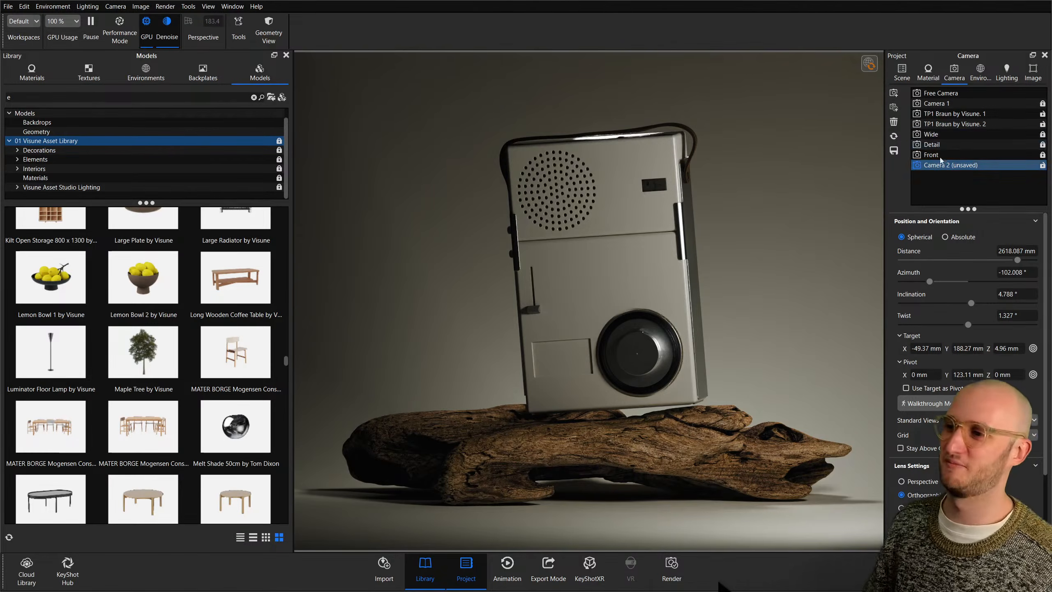
Adjust the radio's tilt, raise it just above the driftwood, and save the scene with the current camera position.
{"action": "left_click", "coordinate": [902, 72]}
{"action": "left_click", "coordinate": [1018, 192]}
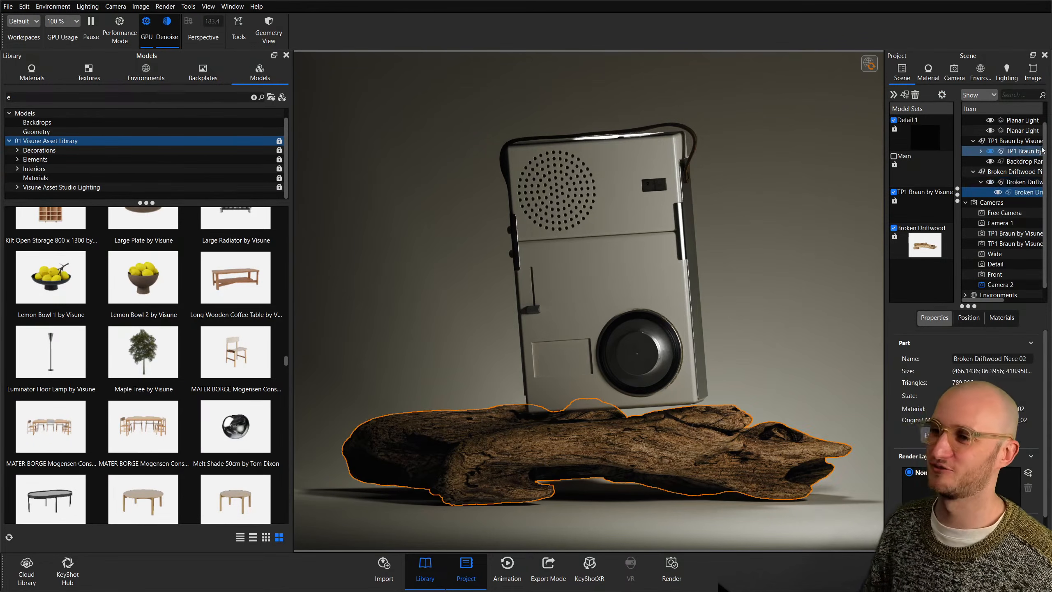
{"action": "left_click", "coordinate": [1023, 151]}
{"action": "left_click", "coordinate": [971, 317]}
{"action": "left_click", "coordinate": [986, 346]}
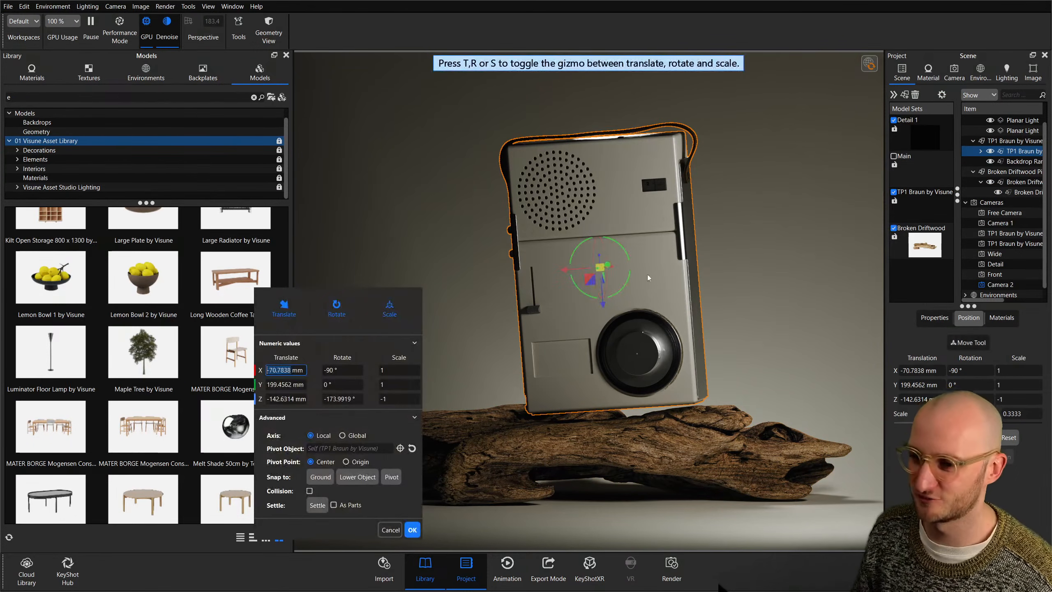
{"action": "left_click_drag", "start_coordinate": [625, 250], "coordinate": [625, 251]}
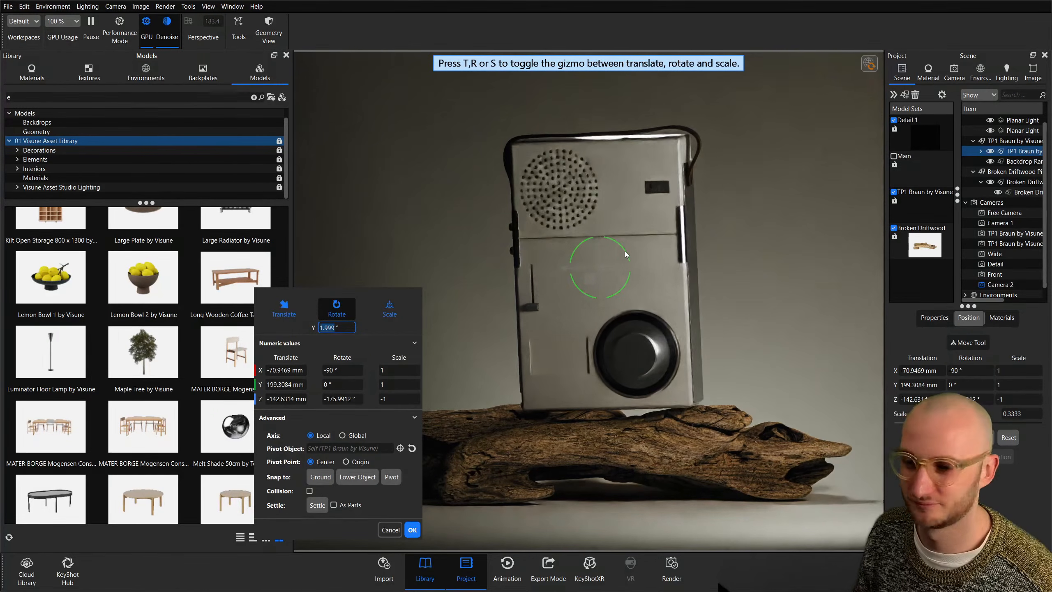
{"action": "key", "text": "t"}
{"action": "mouse_move", "coordinate": [593, 285]}
{"action": "left_mouse_down"}
{"action": "mouse_move", "coordinate": [643, 294]}
{"action": "mouse_move", "coordinate": [591, 275]}
{"action": "left_mouse_up"}
{"action": "key", "text": "r"}
{"action": "key", "text": "t"}
{"action": "key", "text": "ctrl+s"}
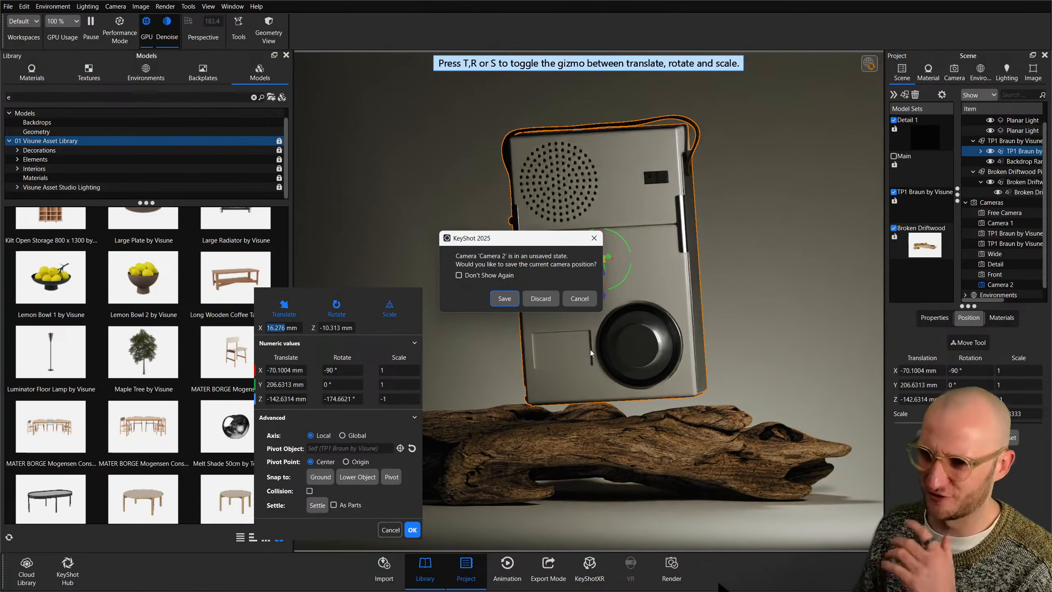
{"action": "left_click", "coordinate": [503, 299]}
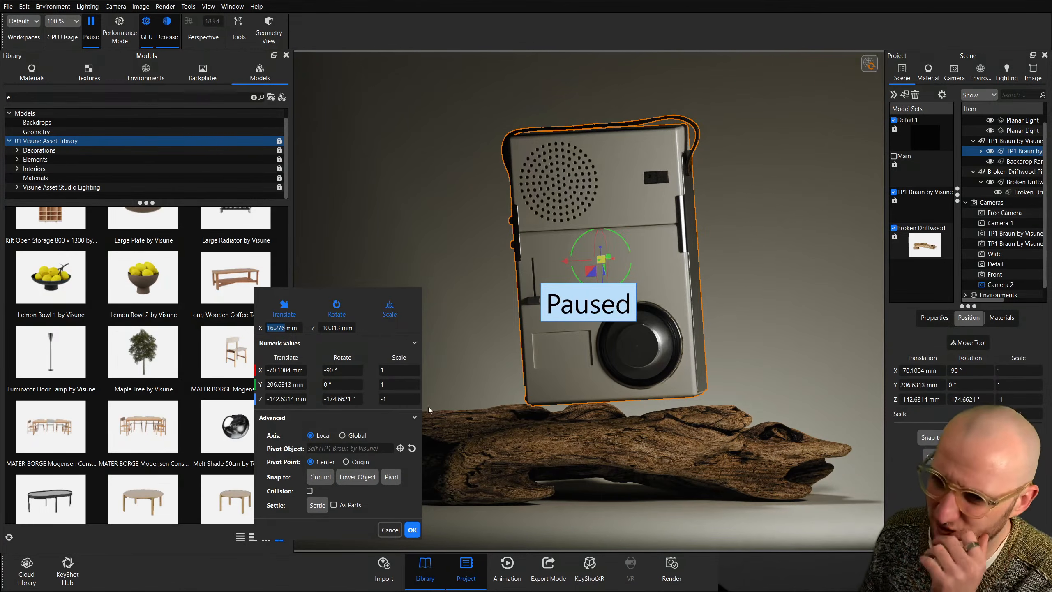
Let the radio settle onto the driftwood by simulation, stop and accept the placement, and inspect it through the Free Camera.
{"action": "left_click", "coordinate": [318, 505]}
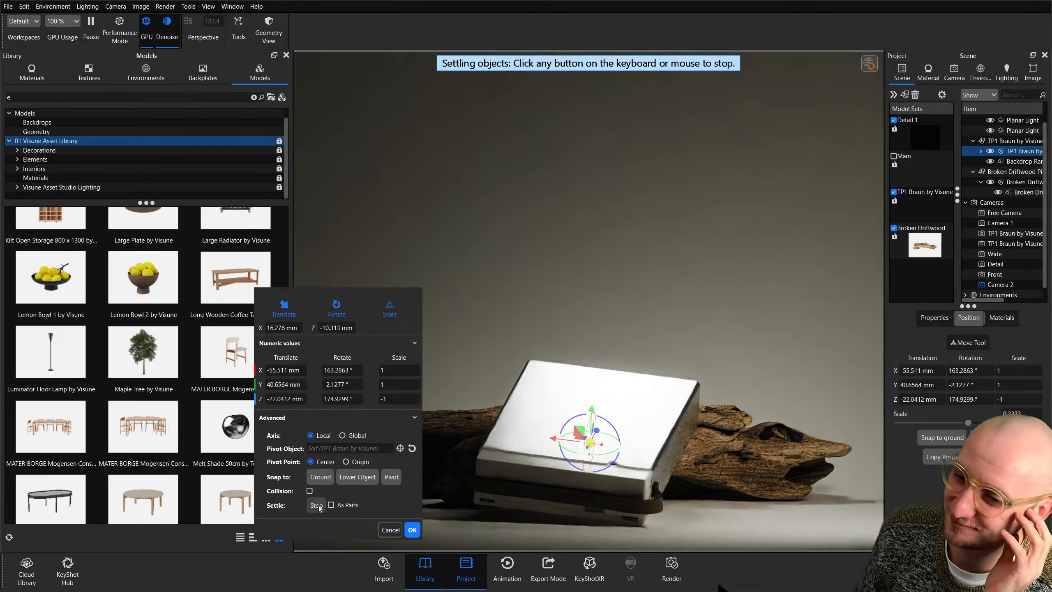
{"action": "left_click", "coordinate": [319, 505]}
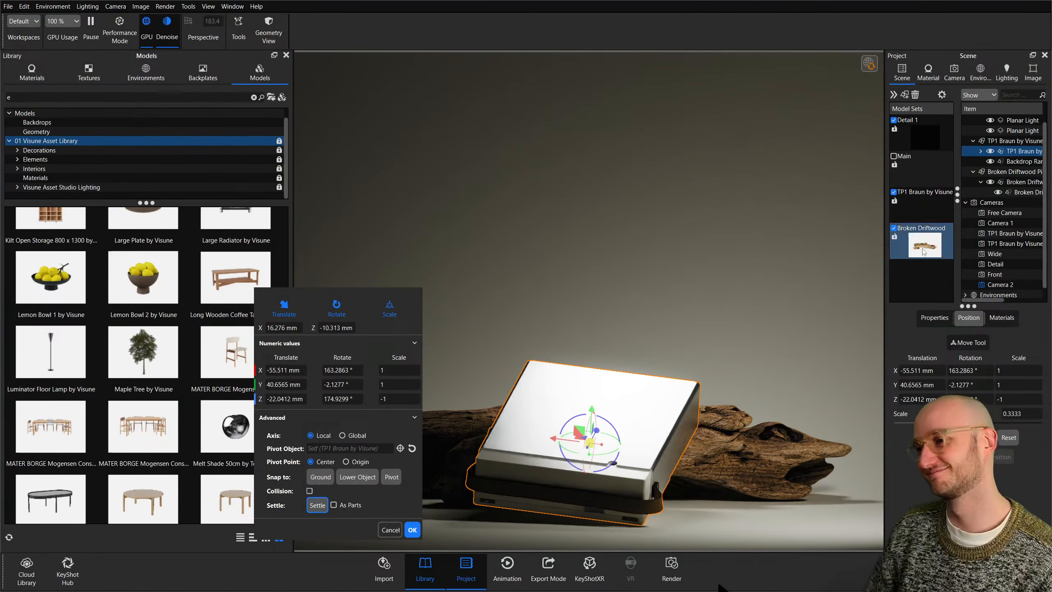
{"action": "left_click", "coordinate": [955, 71]}
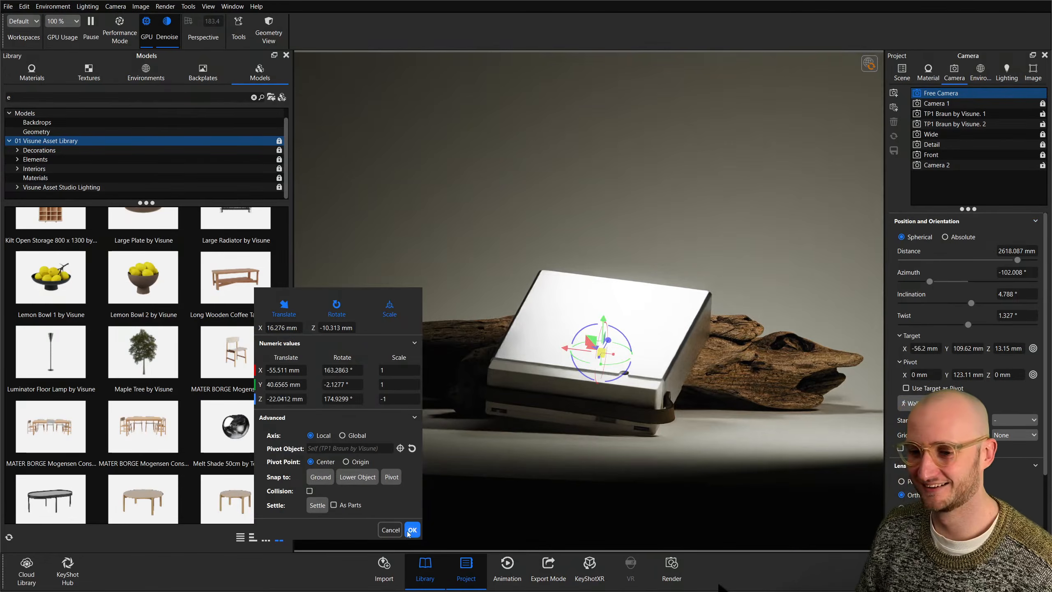
{"action": "left_click", "coordinate": [412, 530]}
{"action": "left_click_drag", "start_coordinate": [654, 402], "coordinate": [692, 396]}
{"action": "scroll", "coordinate": [708, 368], "scroll_direction": "up", "scroll_amount": 3}
{"action": "scroll", "coordinate": [708, 398], "scroll_direction": "up", "scroll_amount": 2}
{"action": "middle_click_drag", "start_coordinate": [709, 399], "coordinate": [714, 388]}
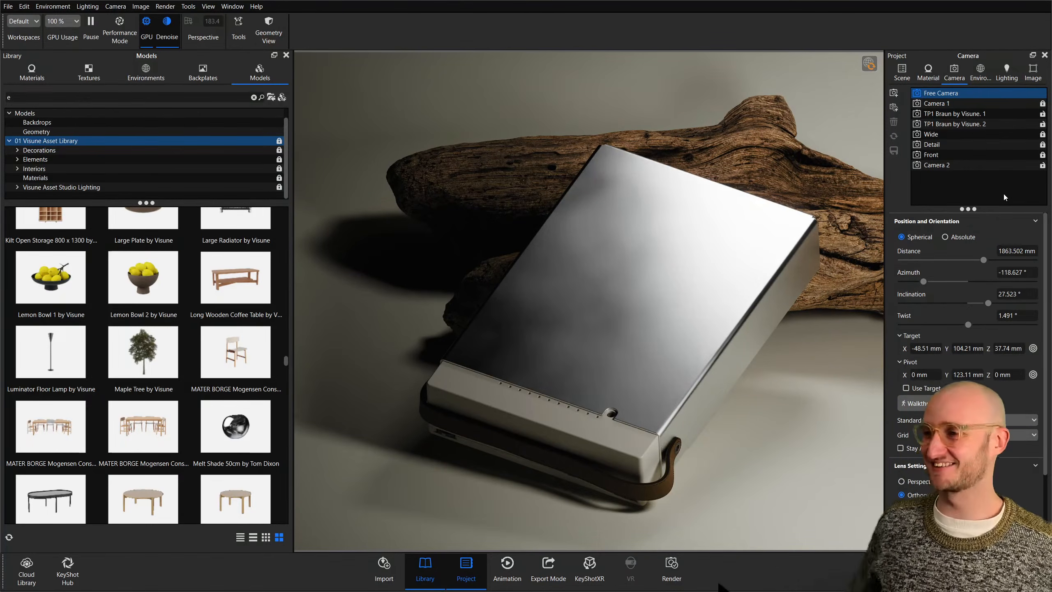
Rotate the radio 180° about its Z axis so that its front with the dial faces up.
{"action": "left_click", "coordinate": [902, 71]}
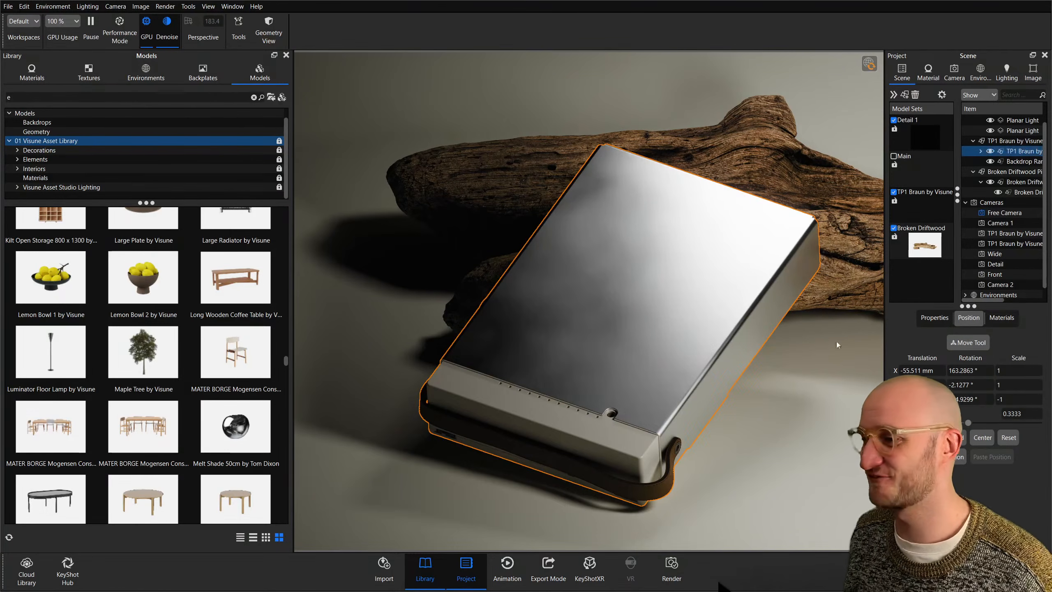
{"action": "left_click", "coordinate": [971, 343]}
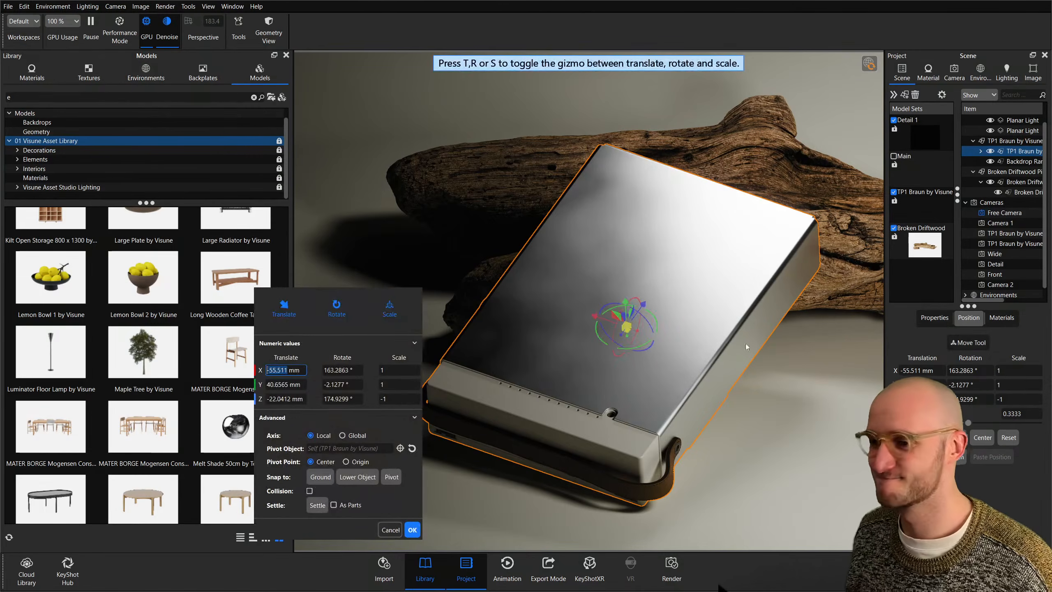
{"action": "key", "text": "r"}
{"action": "left_click_drag", "start_coordinate": [658, 347], "coordinate": [551, 377]}
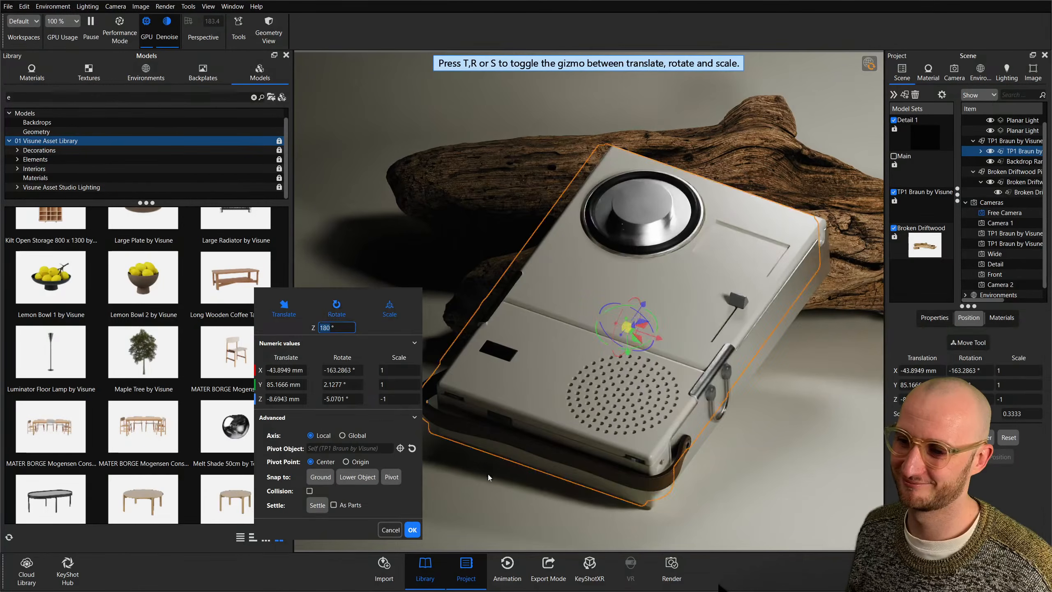
{"action": "left_click", "coordinate": [412, 529]}
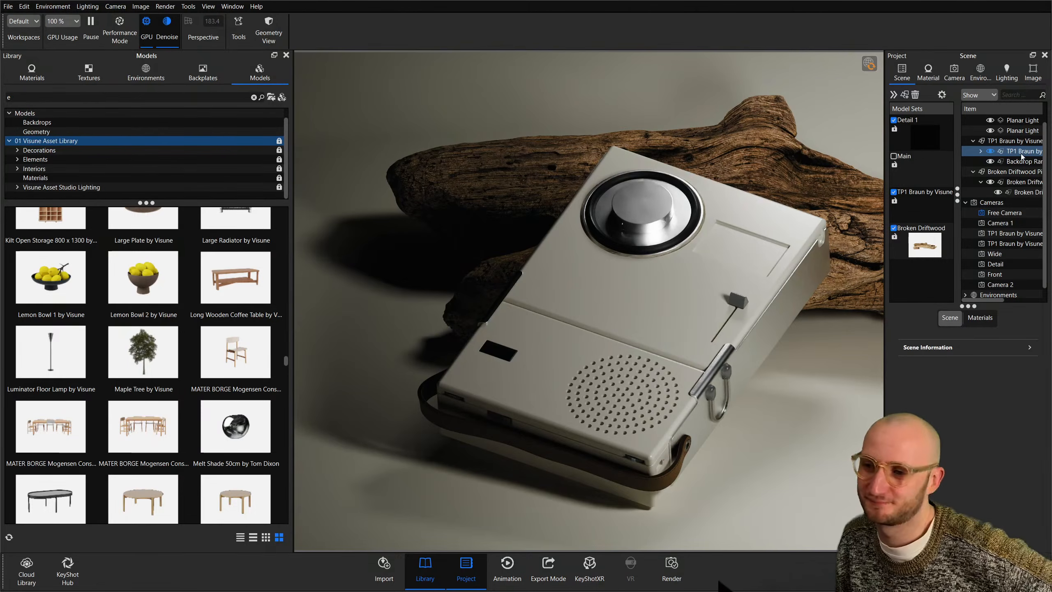
Undo the radio's 180° rotation and its settling, and frame the whole radio above the driftwood from a low angle.
{"action": "key", "text": "ctrl+z"}
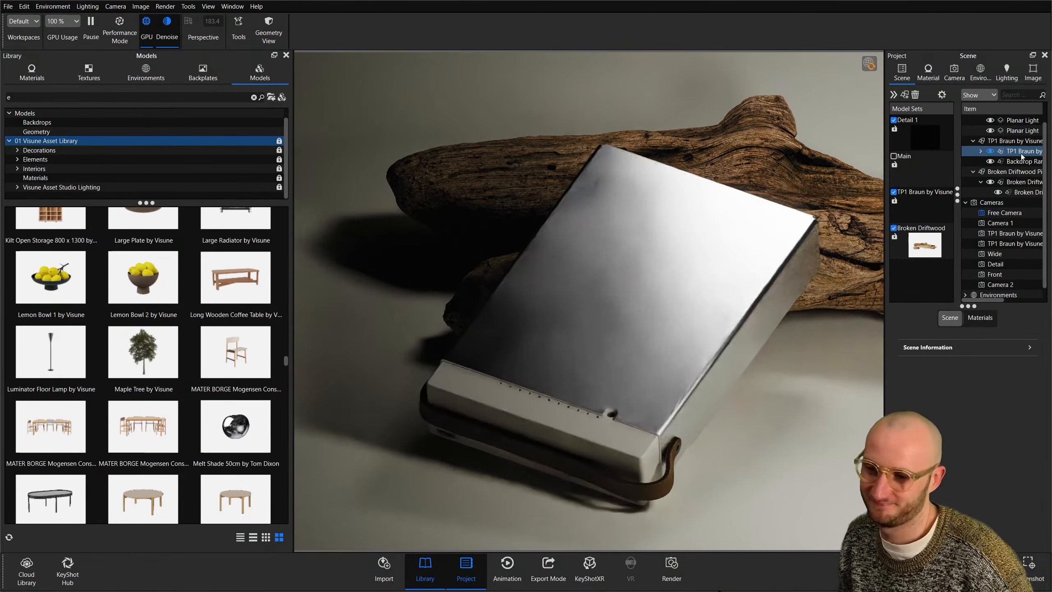
{"action": "key", "text": "ctrl+z"}
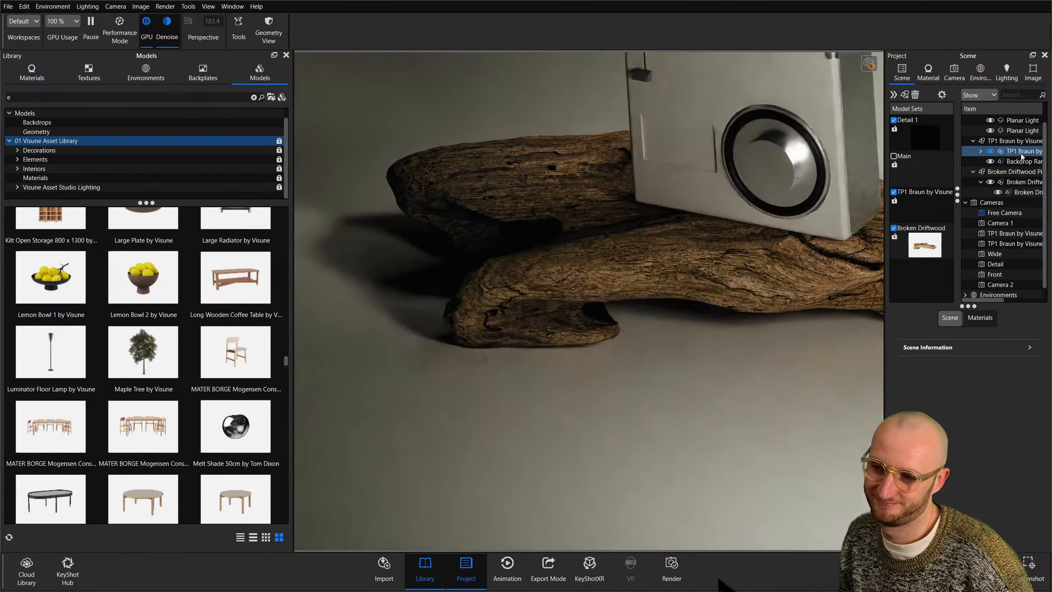
{"action": "left_click", "coordinate": [872, 182]}
{"action": "left_click_drag", "start_coordinate": [938, 137], "coordinate": [638, 282]}
{"action": "left_click_drag", "start_coordinate": [712, 252], "coordinate": [971, 183]}
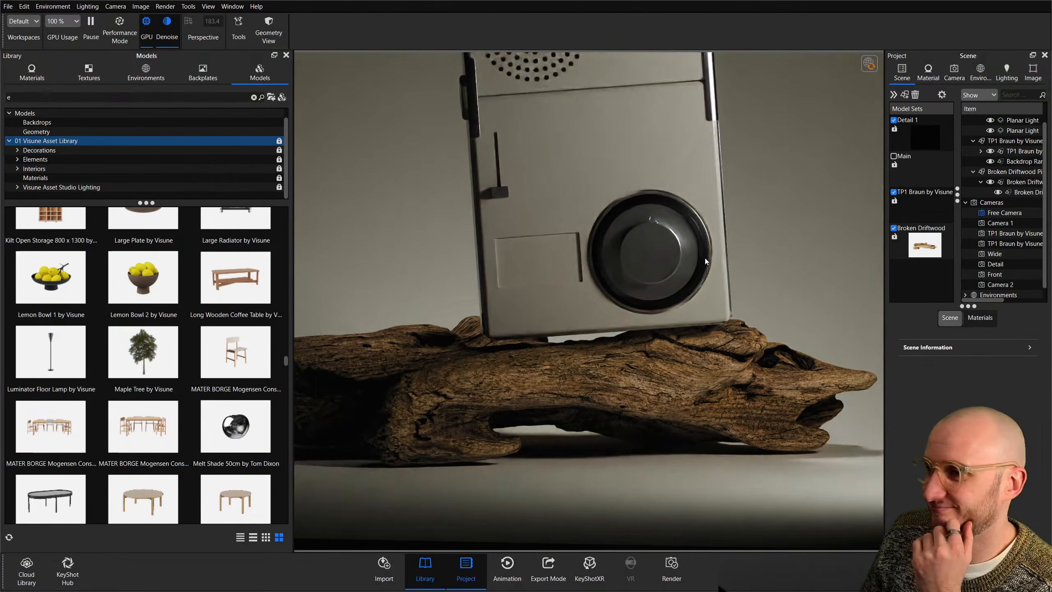
{"action": "scroll", "coordinate": [700, 256], "scroll_direction": "down", "scroll_amount": 5}
{"action": "middle_click_drag", "start_coordinate": [738, 251], "coordinate": [719, 334]}
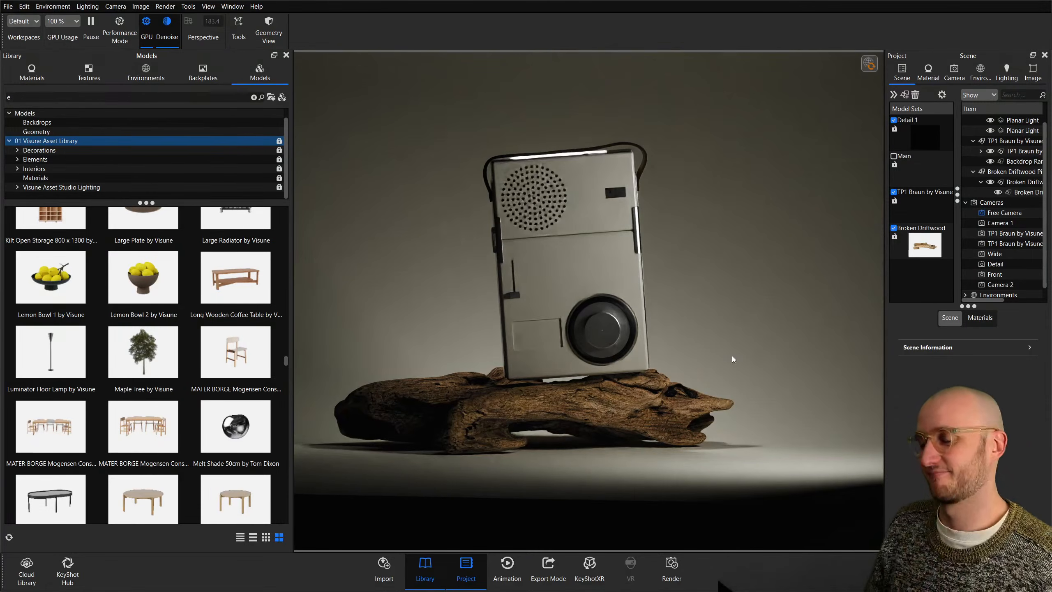
Undo the added camera, the planar light change and the radio's moves until it stands on the ground before the driftwood.
{"action": "key", "text": "shift+n"}
{"action": "key", "text": "ctrl+z"}
{"action": "key", "text": "ctrl+z"}
{"action": "key", "text": "ctrl+z"}
{"action": "key", "text": "ctrl+z"}
{"action": "key", "text": "ctrl+z"}
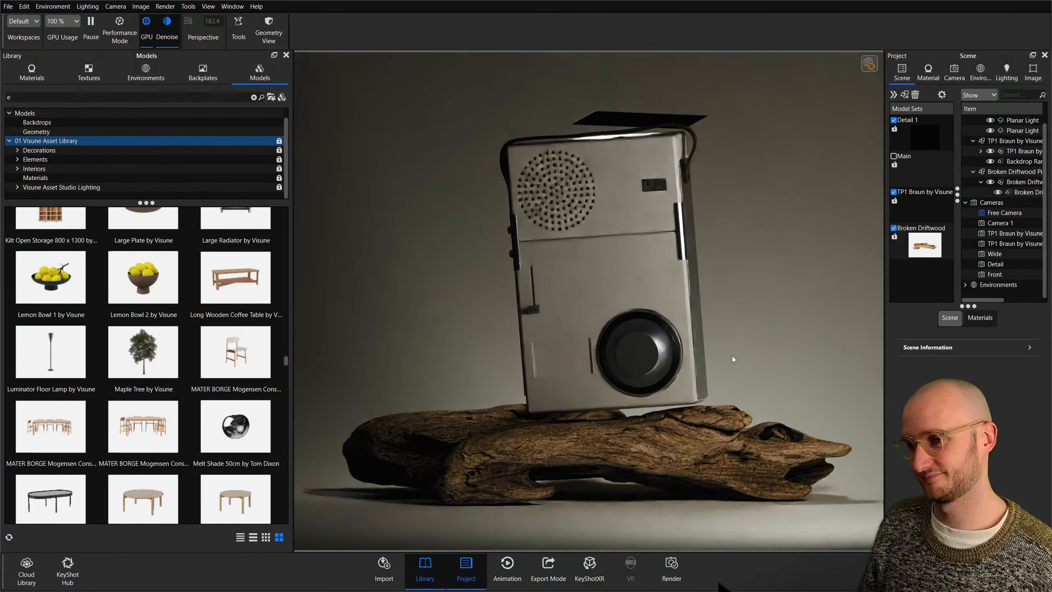
{"action": "key", "text": "ctrl+z"}
{"action": "key", "text": "ctrl+z"}
{"action": "key", "text": "ctrl+z"}
{"action": "key", "text": "ctrl+z"}
{"action": "key", "text": "ctrl+z"}
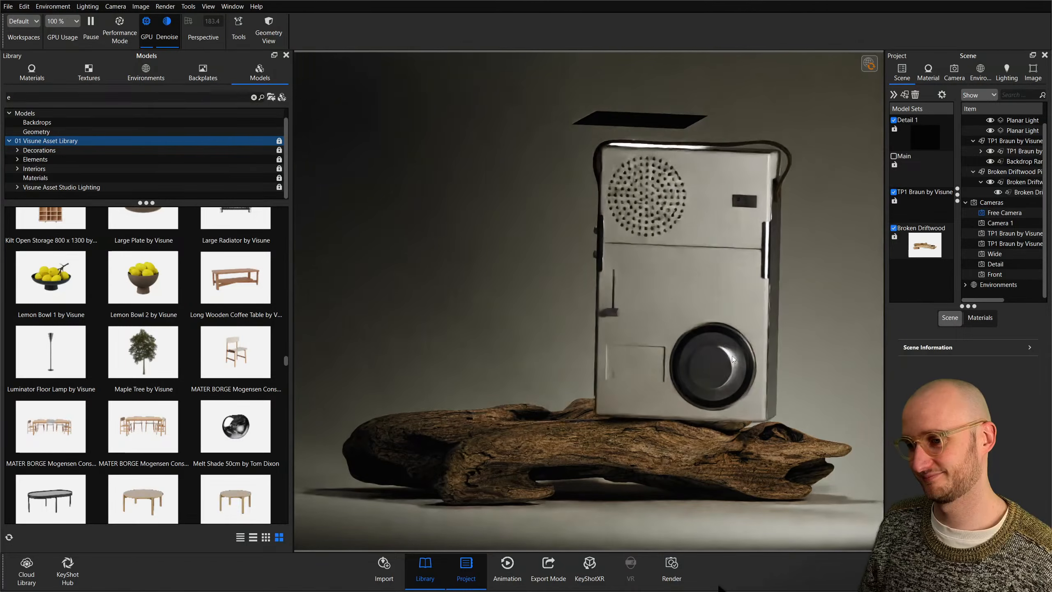
{"action": "key", "text": "ctrl+z"}
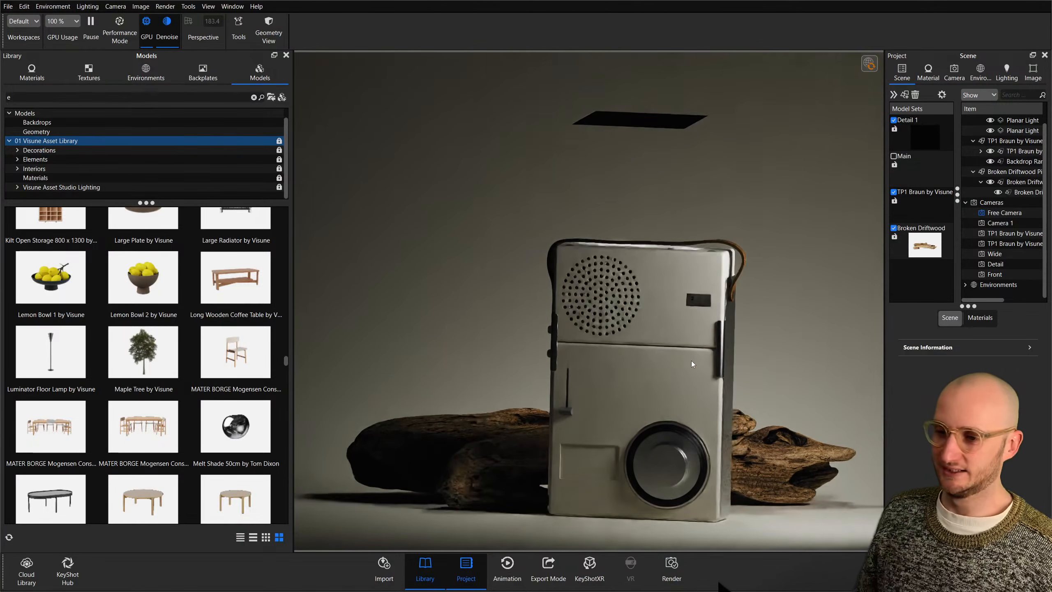
Hide the Broken Driftwood Piece 02 model set and switch to the Front camera.
{"action": "left_click", "coordinate": [1007, 172]}
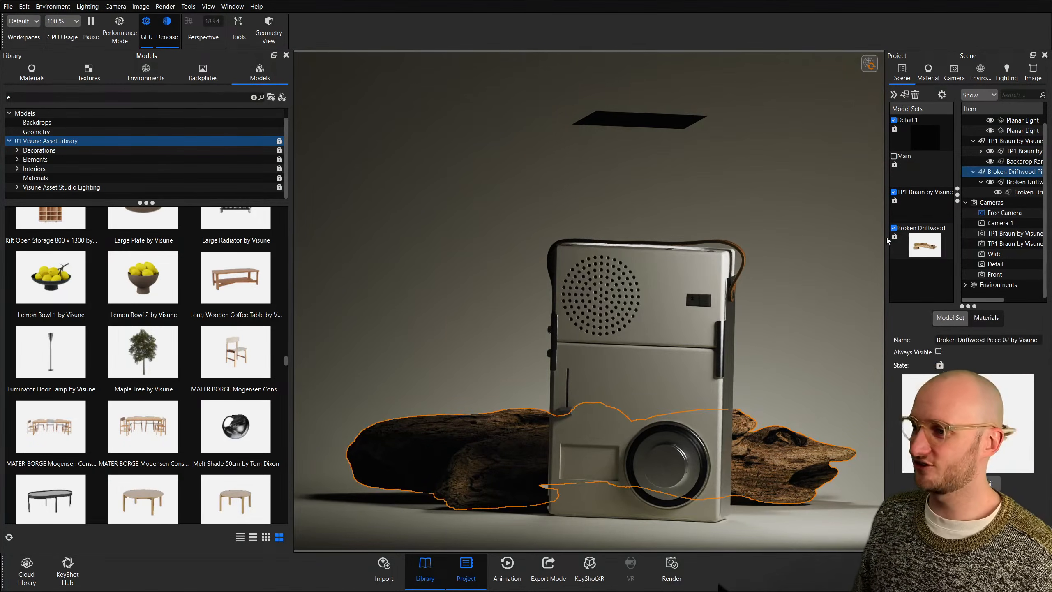
{"action": "left_click", "coordinate": [894, 228]}
{"action": "left_click", "coordinate": [962, 74]}
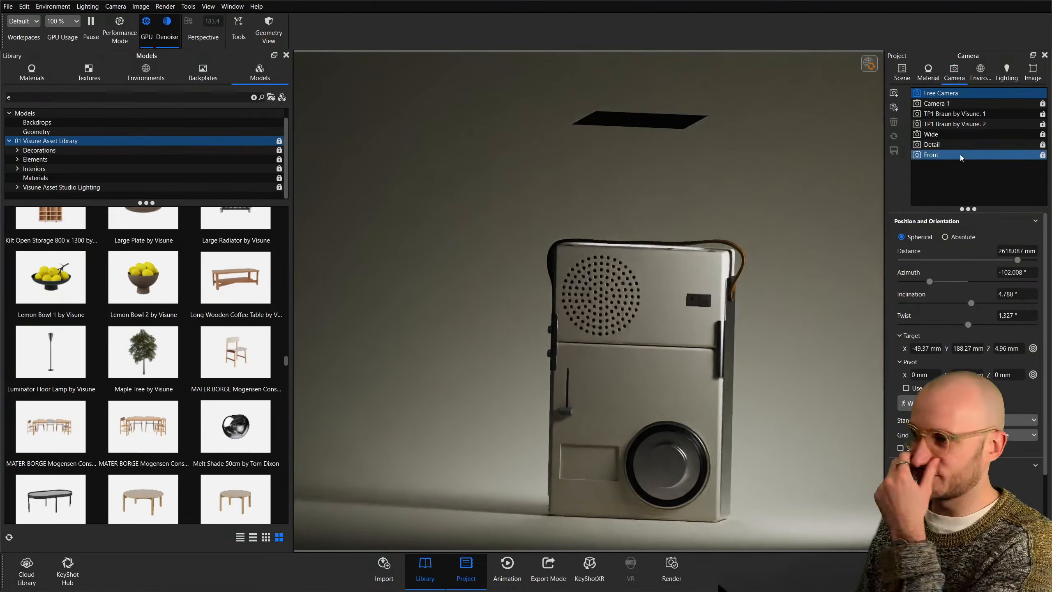
{"action": "left_click", "coordinate": [960, 155]}
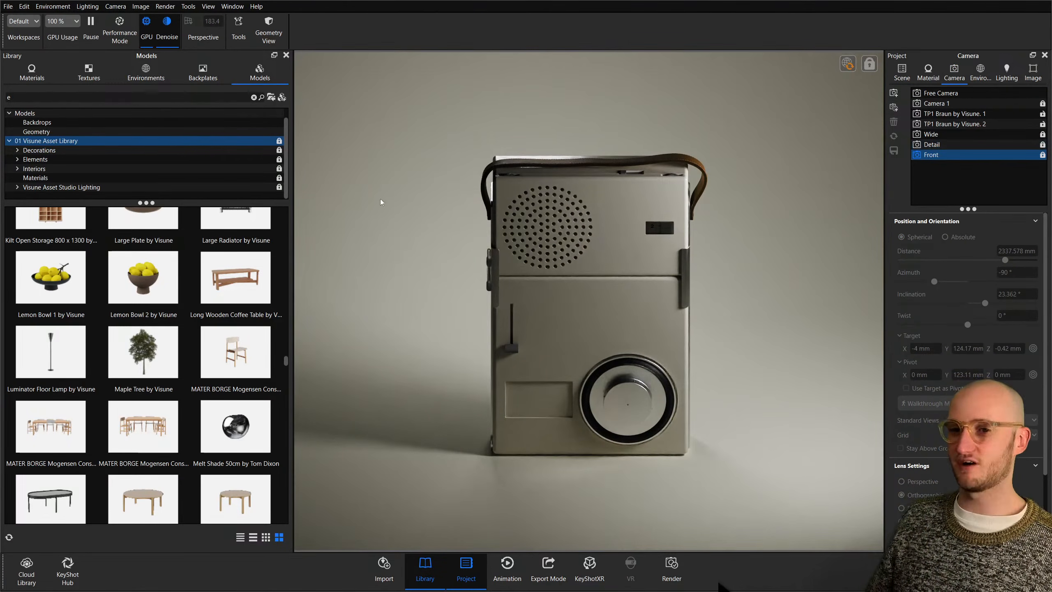
Show the scene's studios and close the asset library.
{"action": "key", "text": "u"}
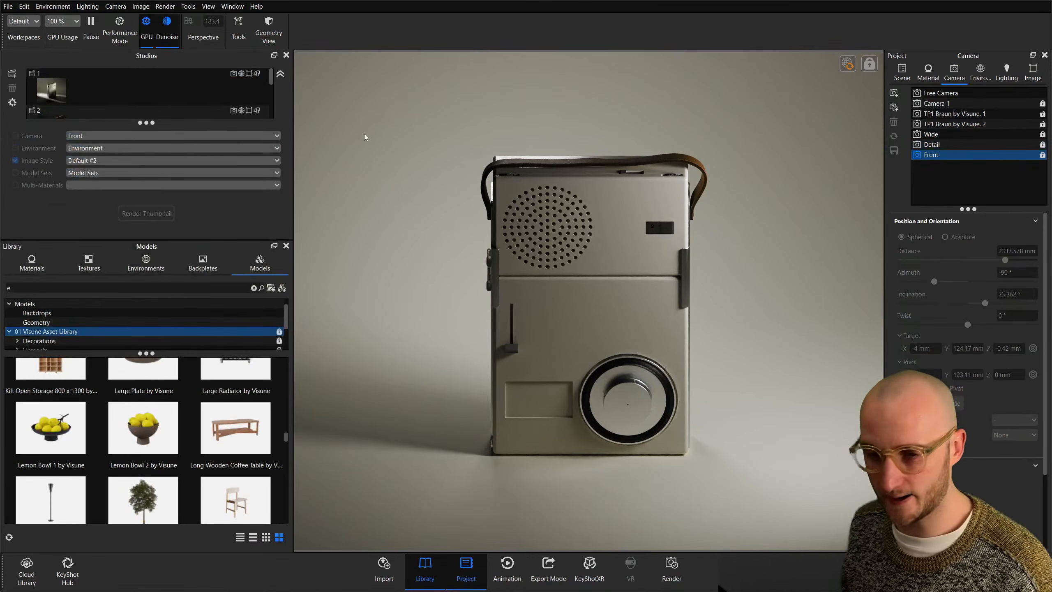
{"action": "left_click", "coordinate": [285, 245]}
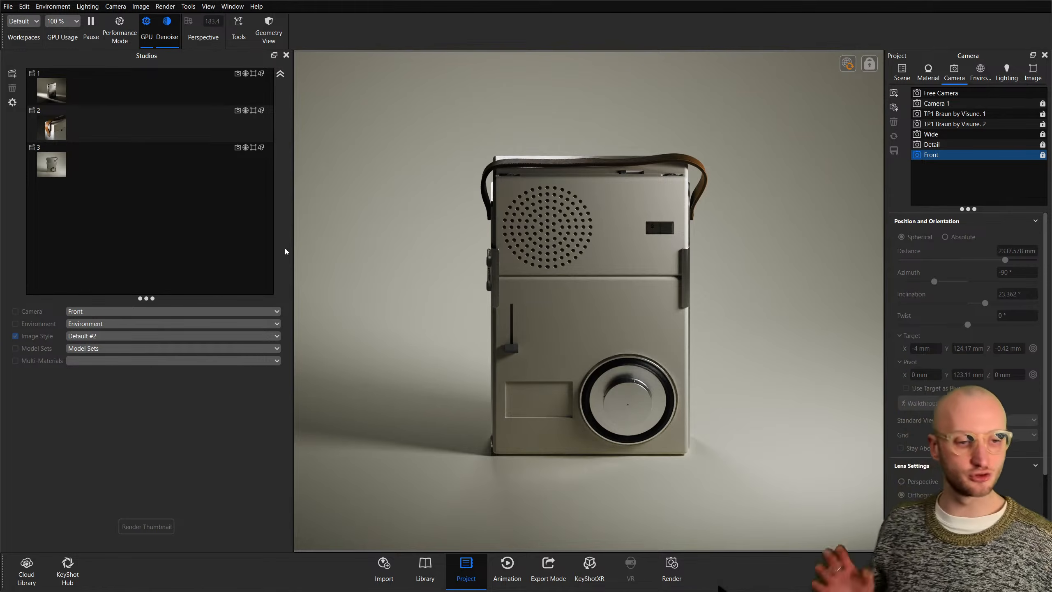
Switch to the Chrome browser on visune.io and browse the Elements collection from the categories overview.
{"action": "key", "text": "super"}
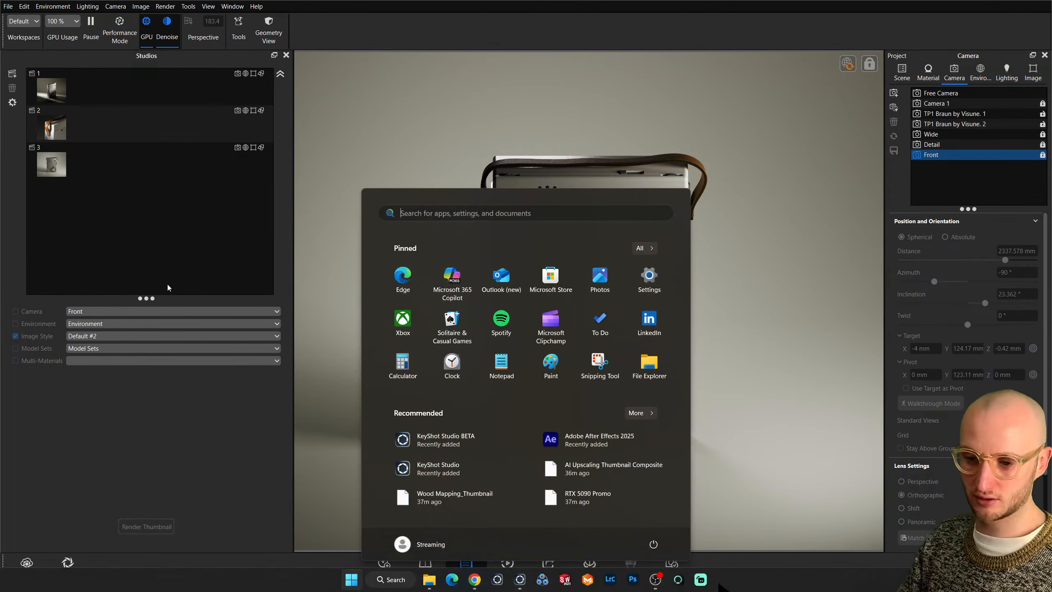
{"action": "key", "text": "super"}
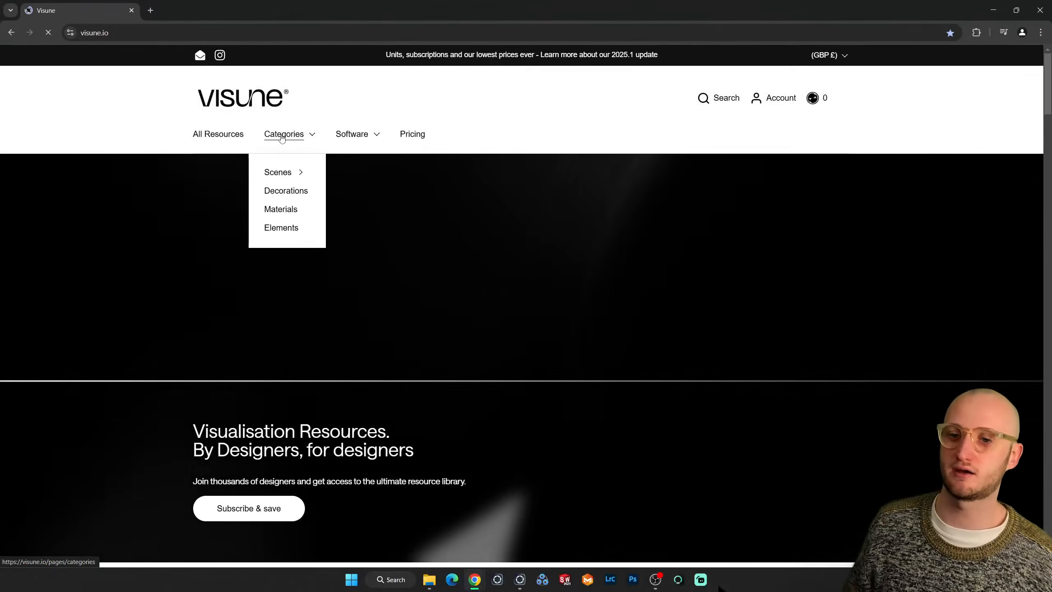
{"action": "left_click", "coordinate": [281, 138]}
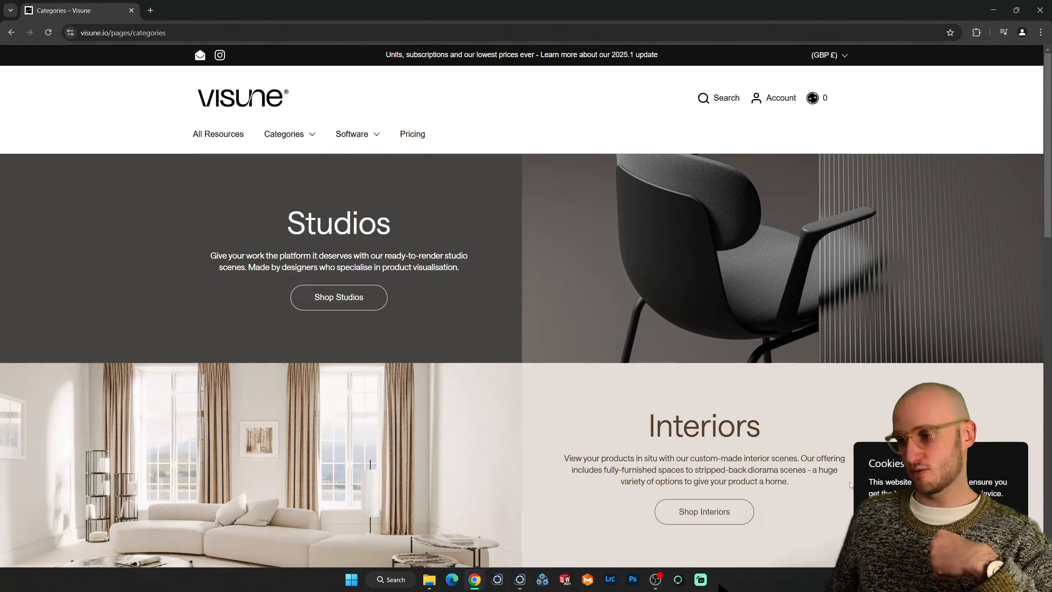
{"action": "scroll", "coordinate": [740, 338], "scroll_direction": "down", "scroll_amount": 3}
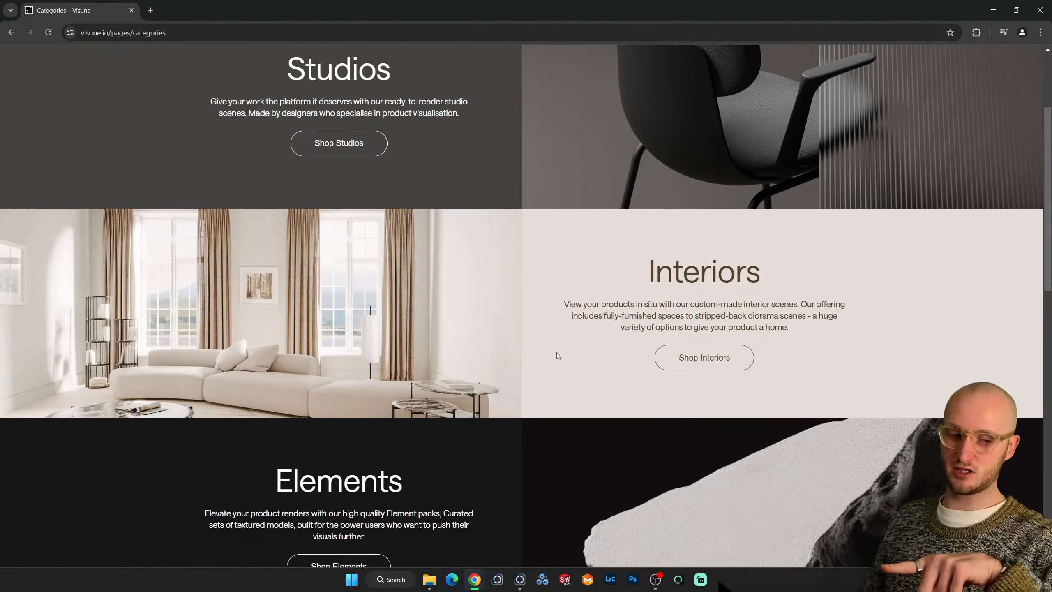
{"action": "scroll", "coordinate": [556, 352], "scroll_direction": "down", "scroll_amount": 3}
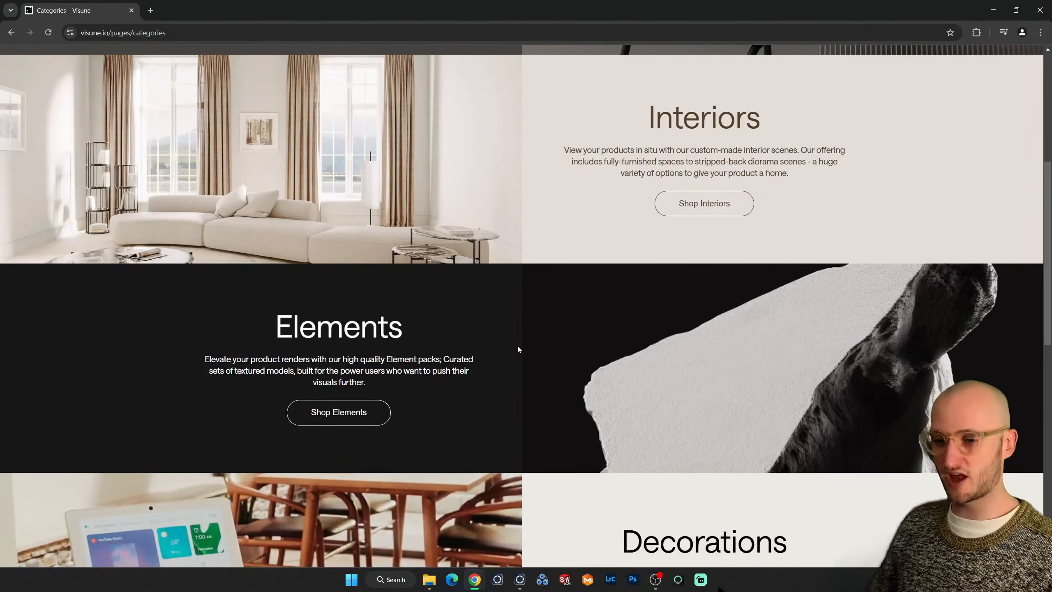
{"action": "scroll", "coordinate": [518, 345], "scroll_direction": "down", "scroll_amount": 2}
{"action": "left_click", "coordinate": [359, 308]}
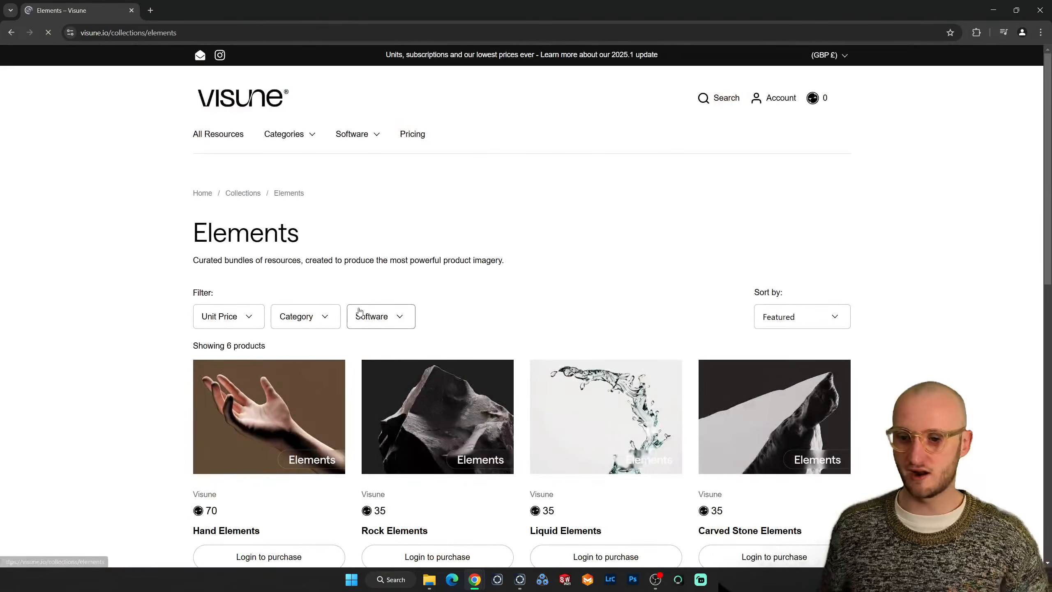
{"action": "scroll", "coordinate": [246, 326], "scroll_direction": "down", "scroll_amount": 2}
{"action": "scroll", "coordinate": [246, 326], "scroll_direction": "down", "scroll_amount": 4}
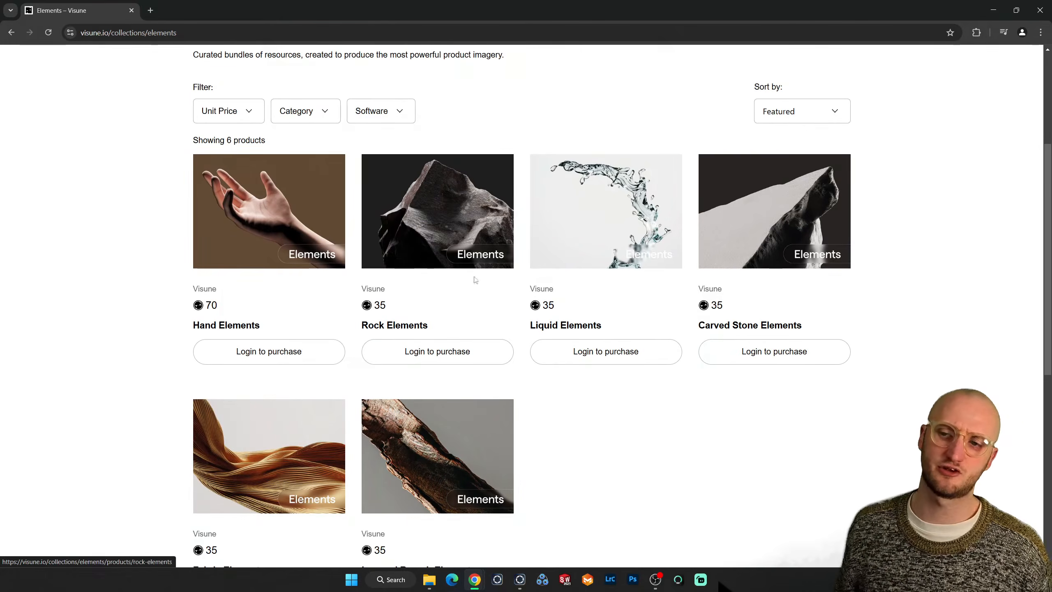
View the preview images of the Liquid Elements product and return to the Elements collection.
{"action": "left_click", "coordinate": [614, 227]}
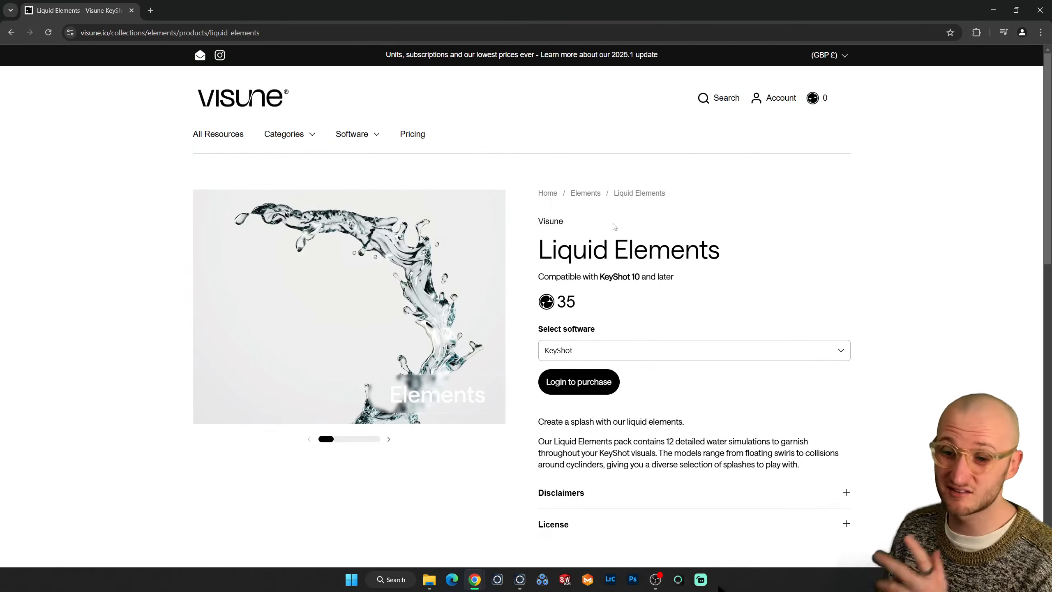
{"action": "left_click", "coordinate": [390, 440]}
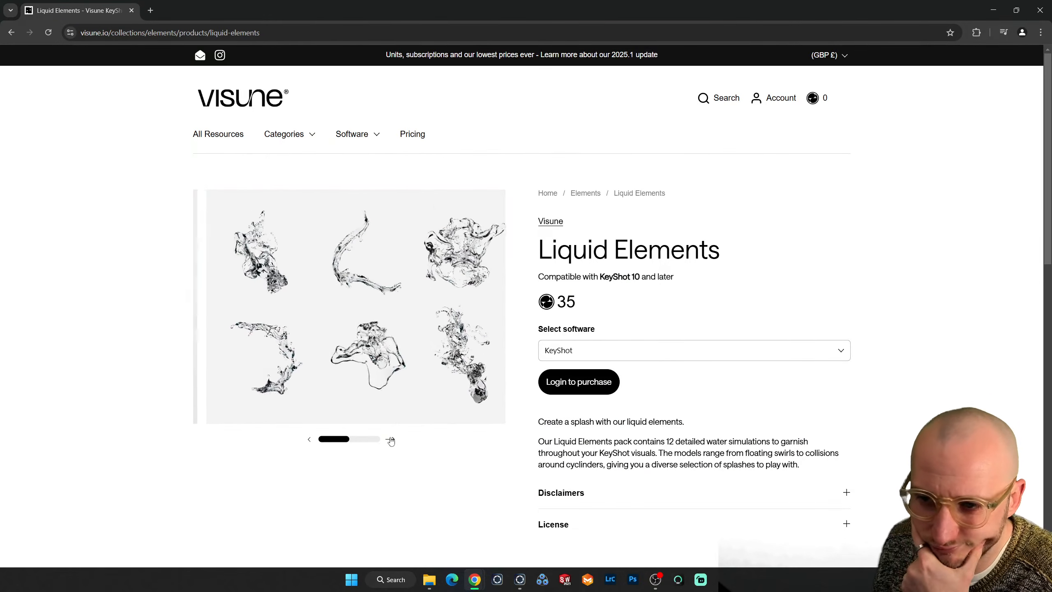
{"action": "left_click", "coordinate": [391, 440]}
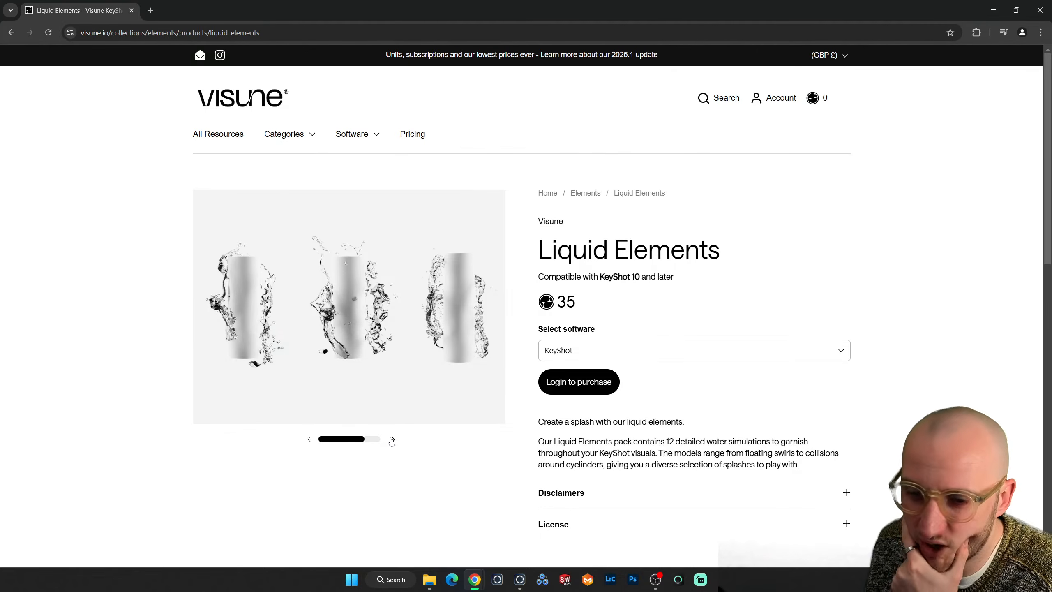
{"action": "left_click", "coordinate": [391, 440]}
{"action": "left_click", "coordinate": [11, 33]}
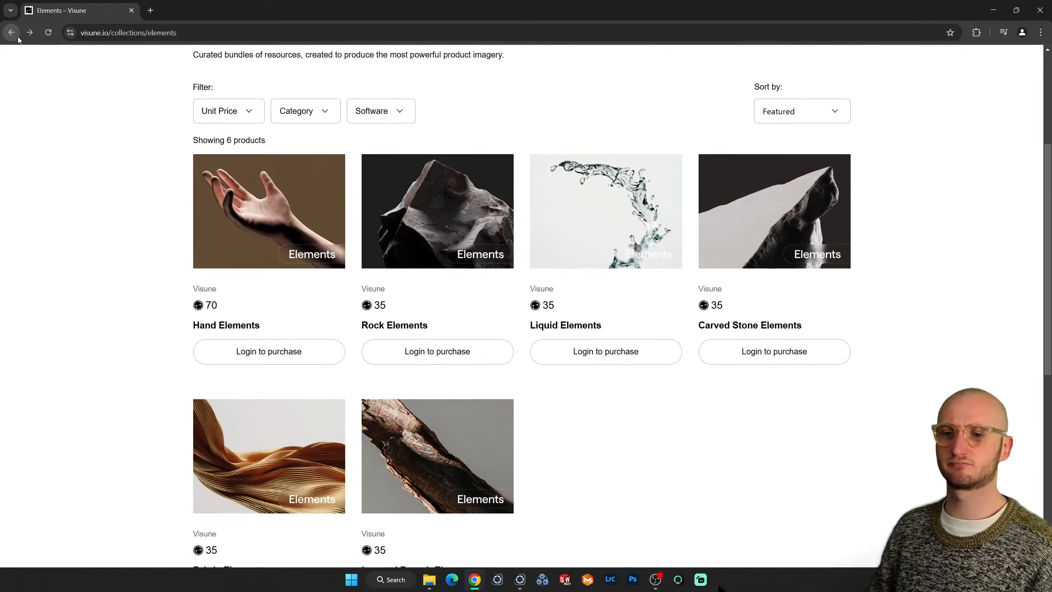
Open the Backplates collection from the categories overview and look through its first page.
{"action": "scroll", "coordinate": [435, 198], "scroll_direction": "up", "scroll_amount": 5}
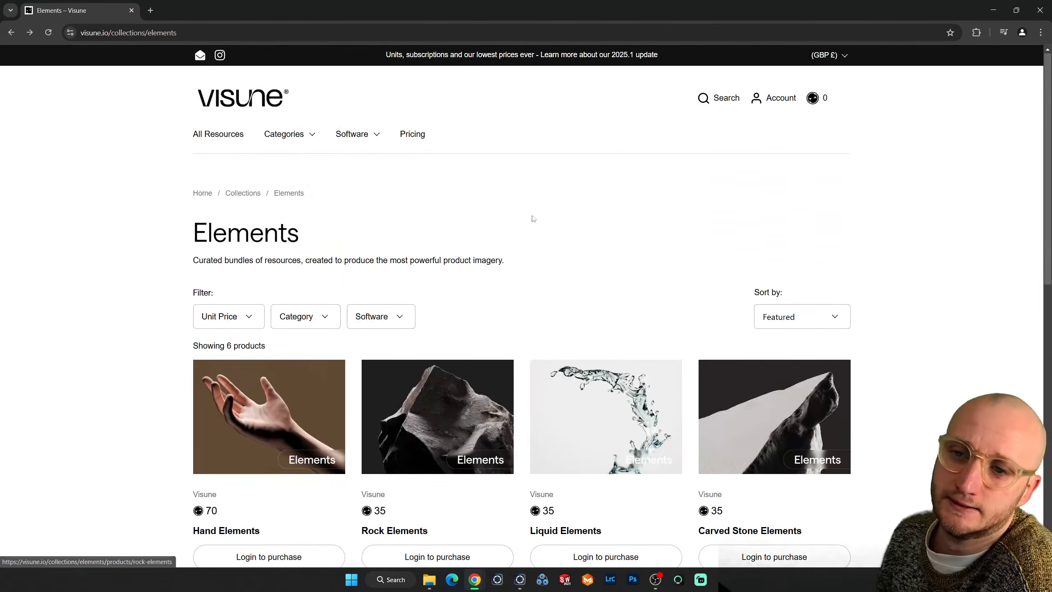
{"action": "left_click", "coordinate": [285, 132]}
{"action": "scroll", "coordinate": [528, 327], "scroll_direction": "down", "scroll_amount": 15}
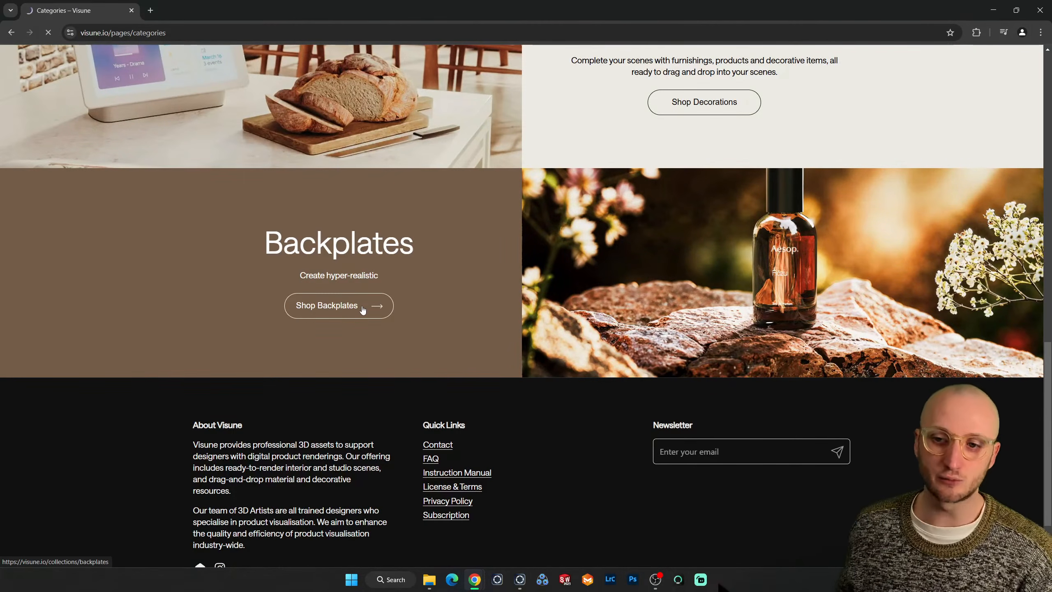
{"action": "scroll", "coordinate": [117, 318], "scroll_direction": "down", "scroll_amount": 5}
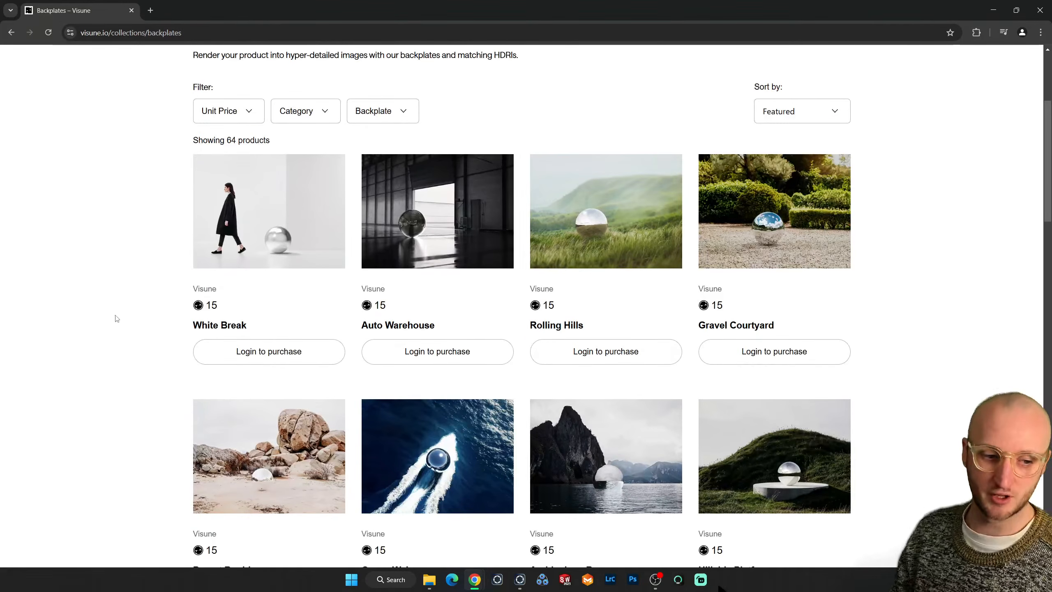
{"action": "scroll", "coordinate": [117, 318], "scroll_direction": "down", "scroll_amount": 2}
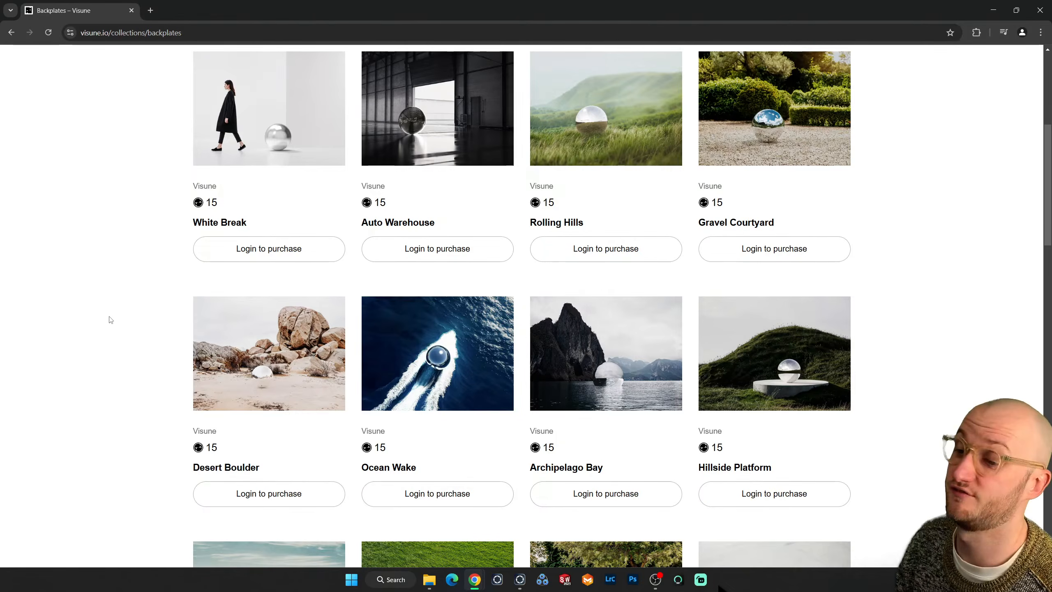
{"action": "scroll", "coordinate": [110, 319], "scroll_direction": "down", "scroll_amount": 8}
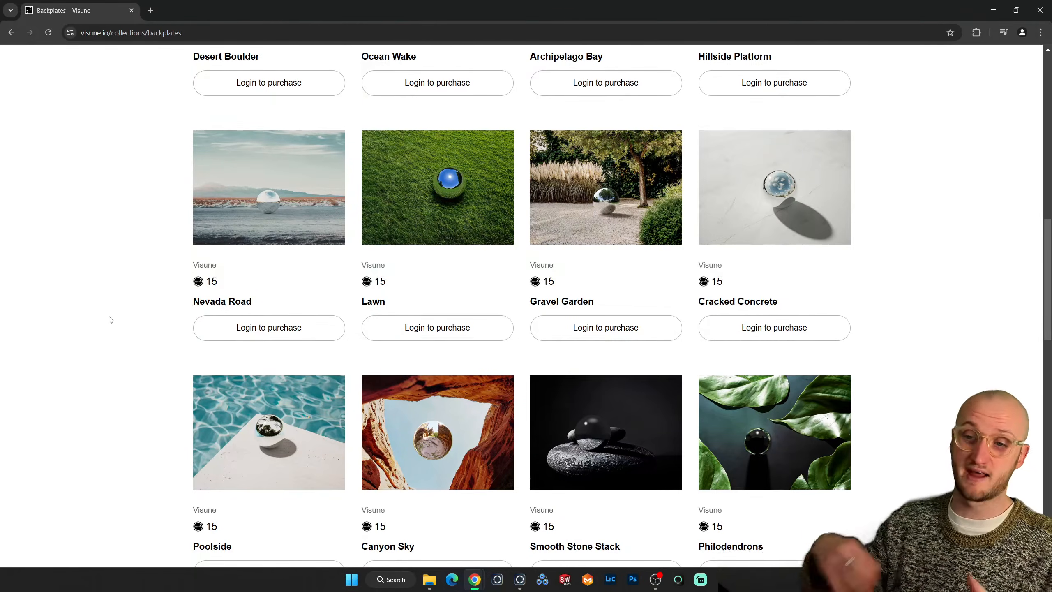
{"action": "scroll", "coordinate": [111, 319], "scroll_direction": "down", "scroll_amount": 6}
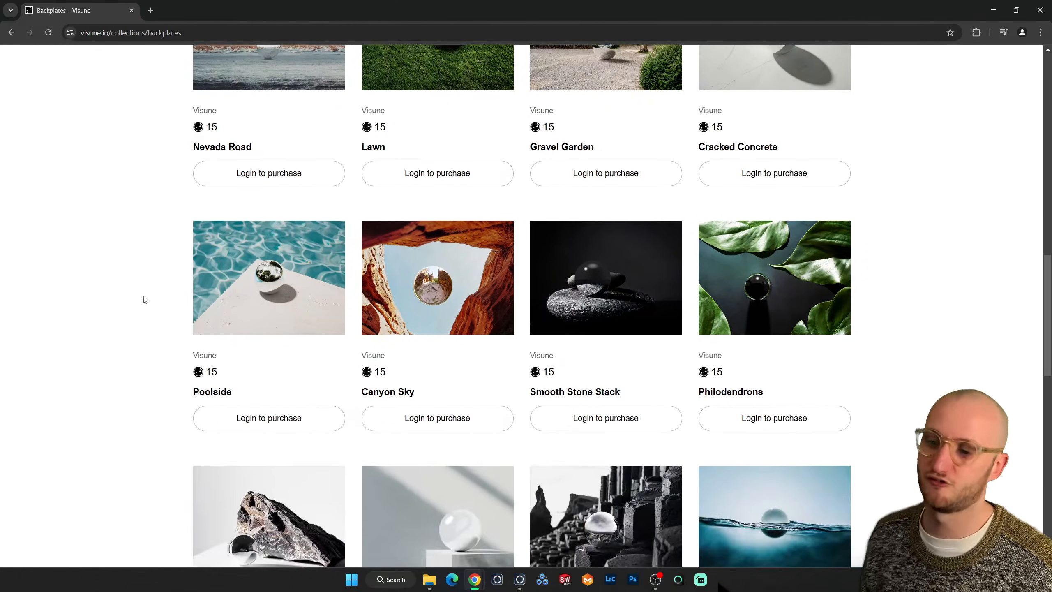
{"action": "scroll", "coordinate": [141, 286], "scroll_direction": "down", "scroll_amount": 5}
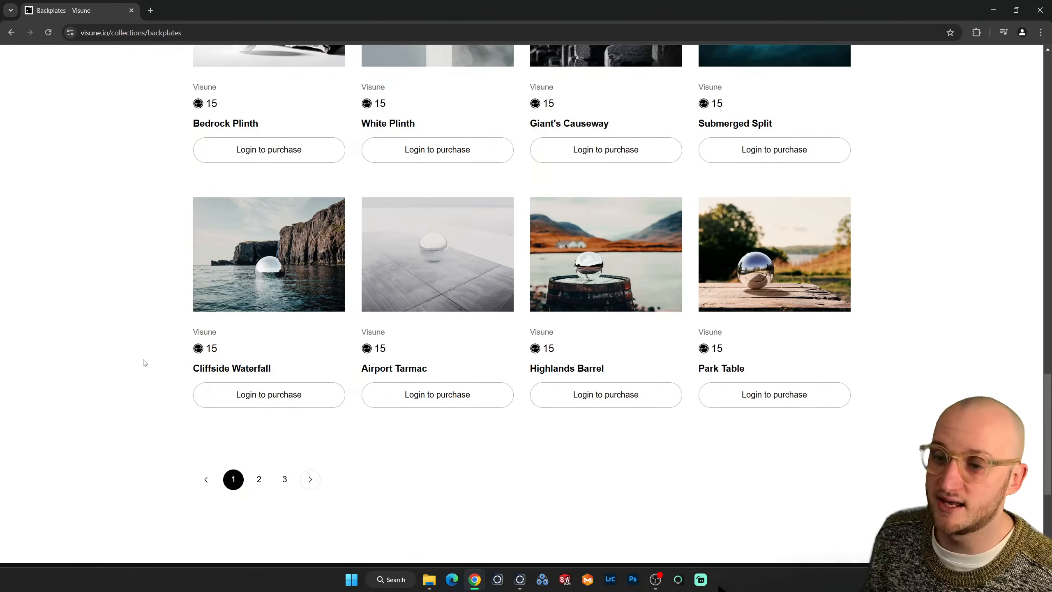
Look through page 2 of the backplates and open the Coastline Sunset product.
{"action": "left_click", "coordinate": [258, 479]}
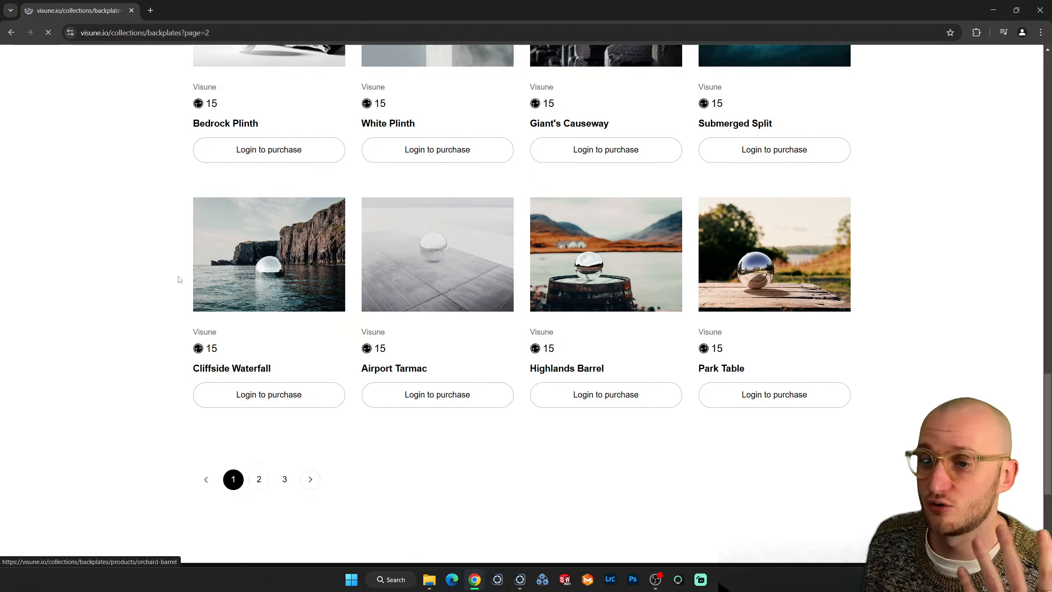
{"action": "scroll", "coordinate": [129, 266], "scroll_direction": "down", "scroll_amount": 4}
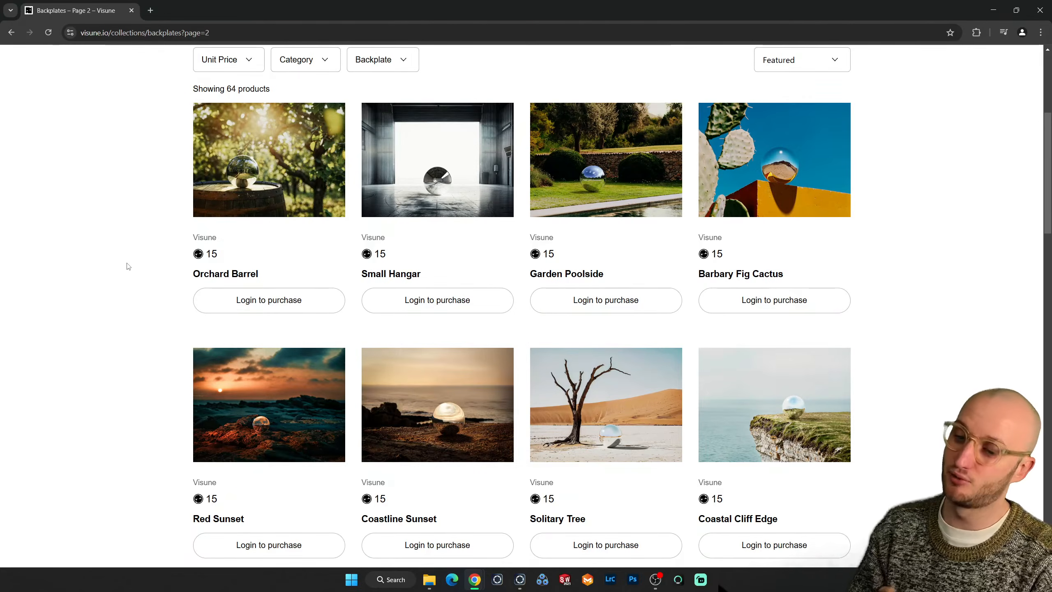
{"action": "scroll", "coordinate": [129, 266], "scroll_direction": "down", "scroll_amount": 3}
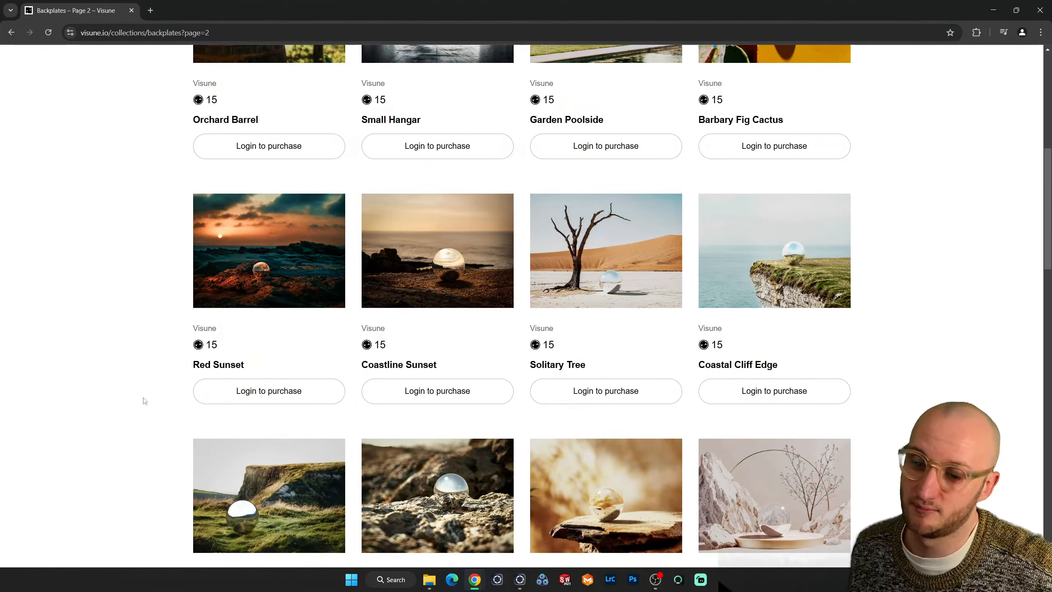
{"action": "scroll", "coordinate": [111, 405], "scroll_direction": "down", "scroll_amount": 2}
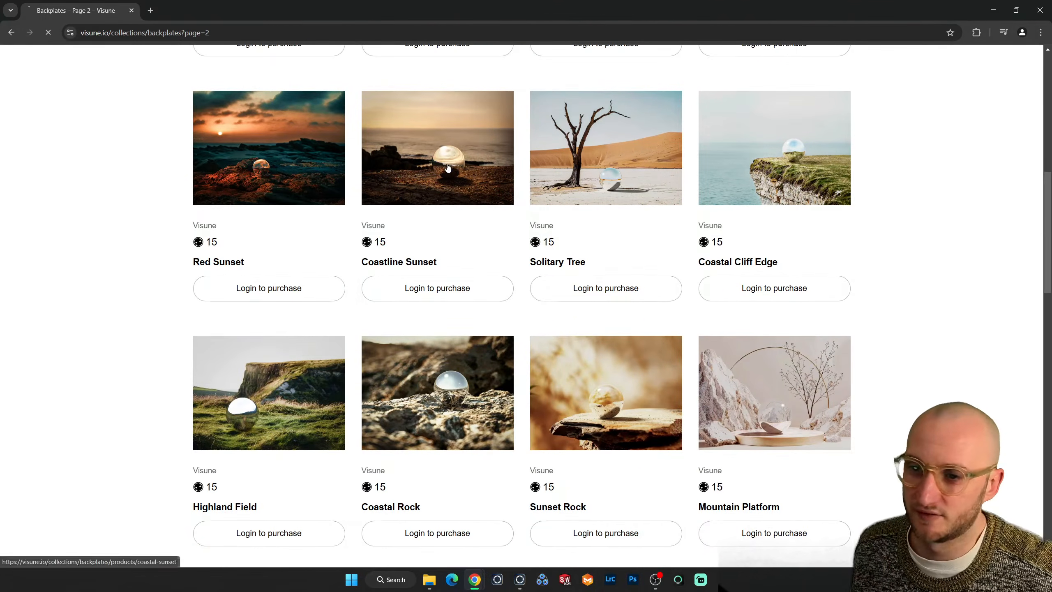
{"action": "left_click", "coordinate": [449, 167]}
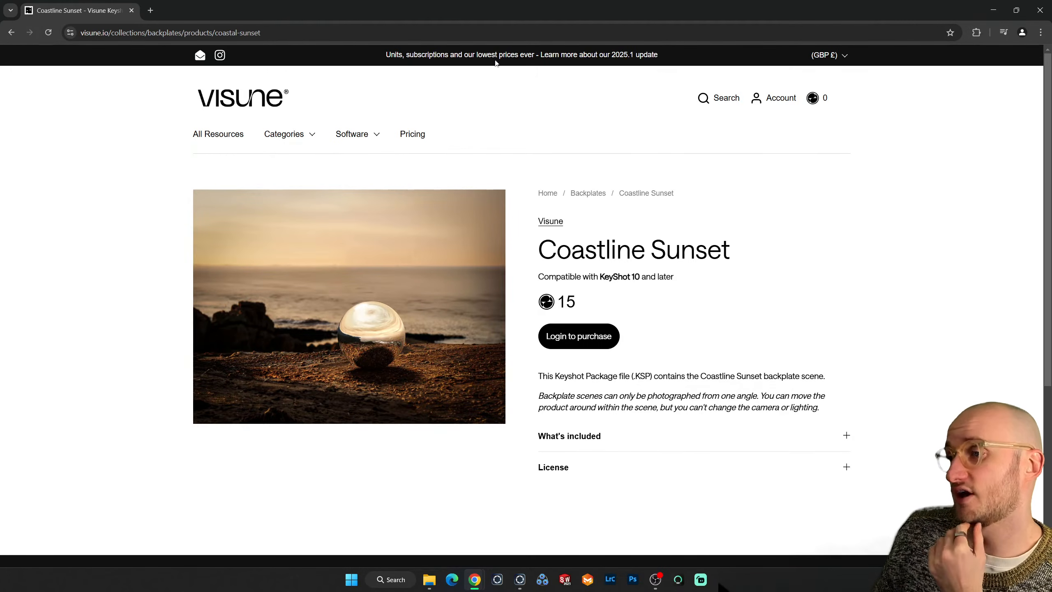
Open the Materials category and look through its material packs.
{"action": "mouse_move", "coordinate": [343, 140]}
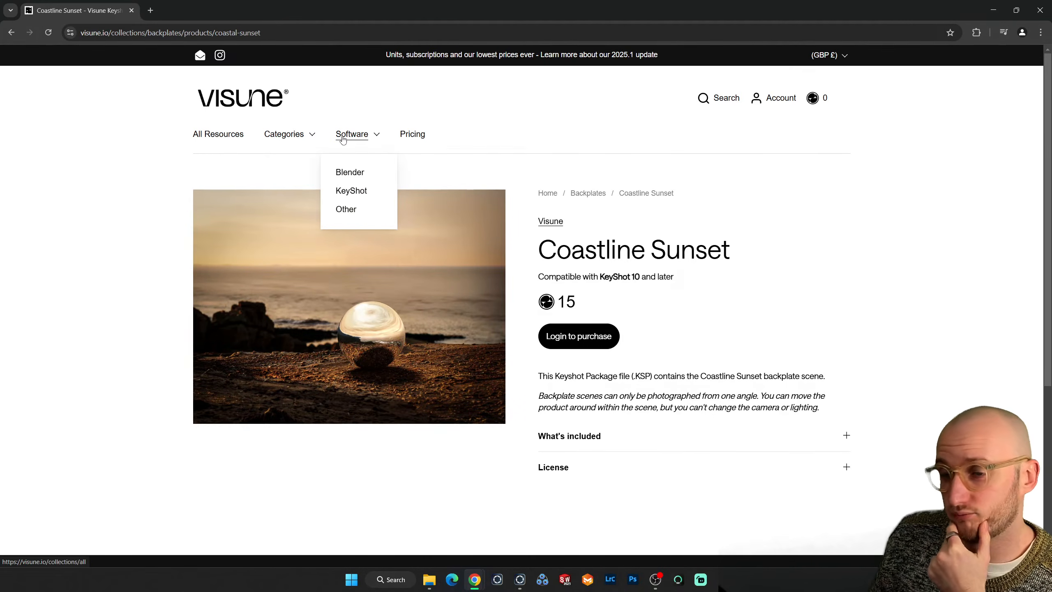
{"action": "mouse_move", "coordinate": [280, 139]}
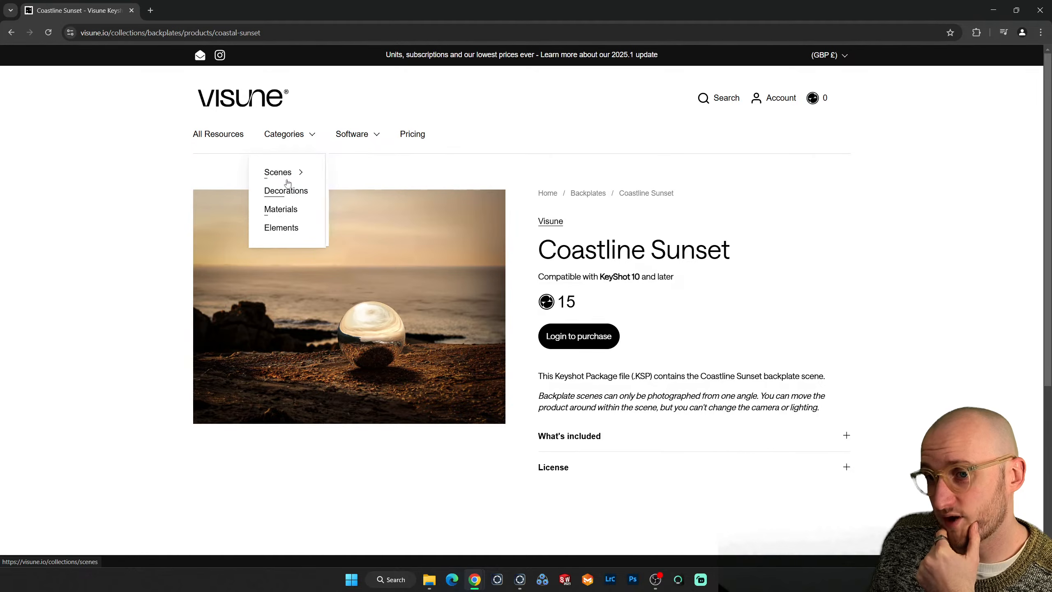
{"action": "left_click", "coordinate": [288, 213]}
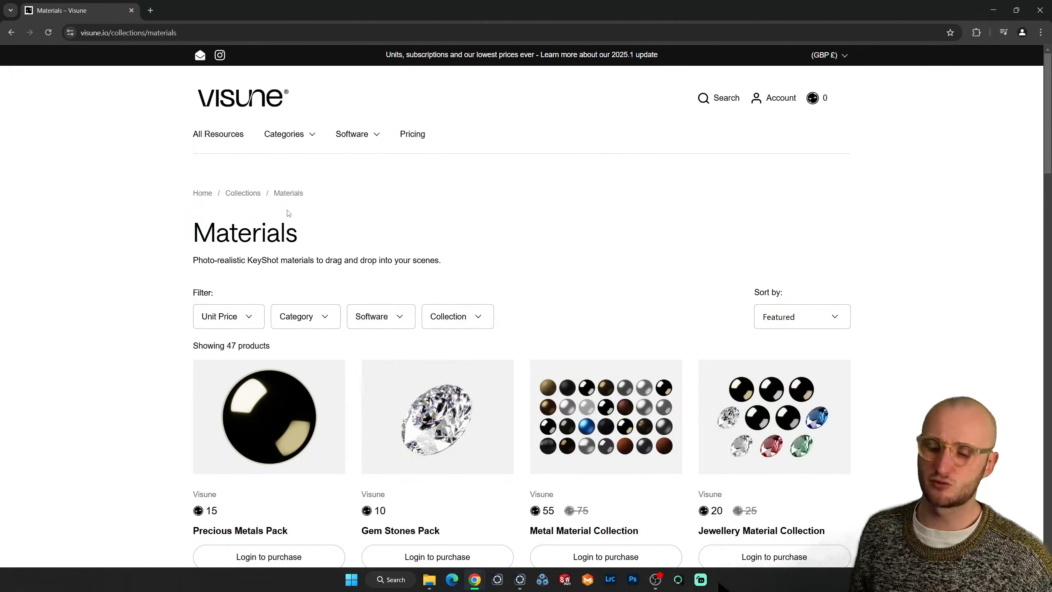
{"action": "scroll", "coordinate": [10, 332], "scroll_direction": "down", "scroll_amount": 5}
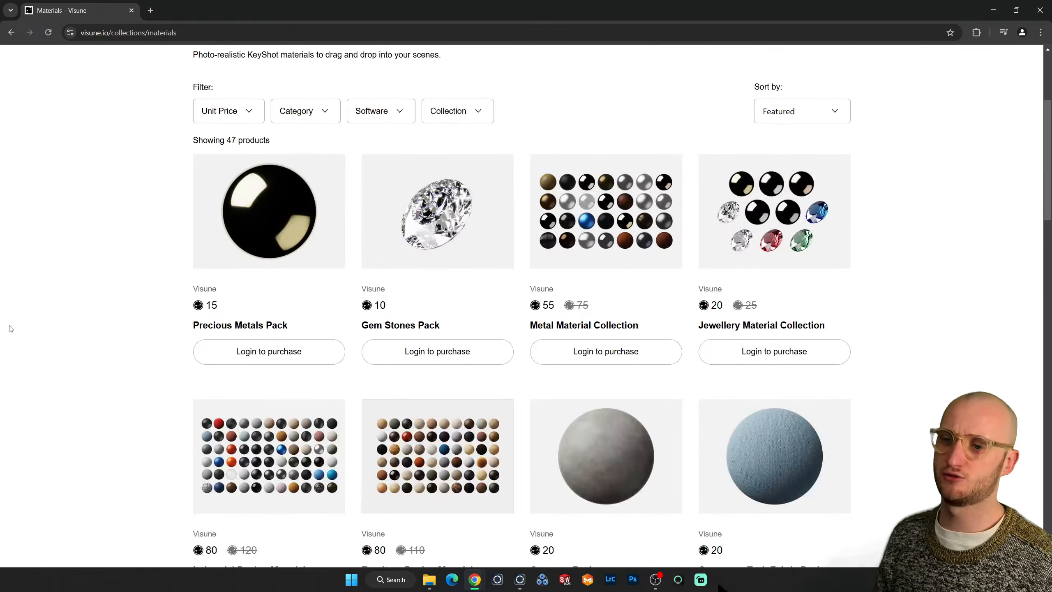
{"action": "scroll", "coordinate": [10, 329], "scroll_direction": "down", "scroll_amount": 8}
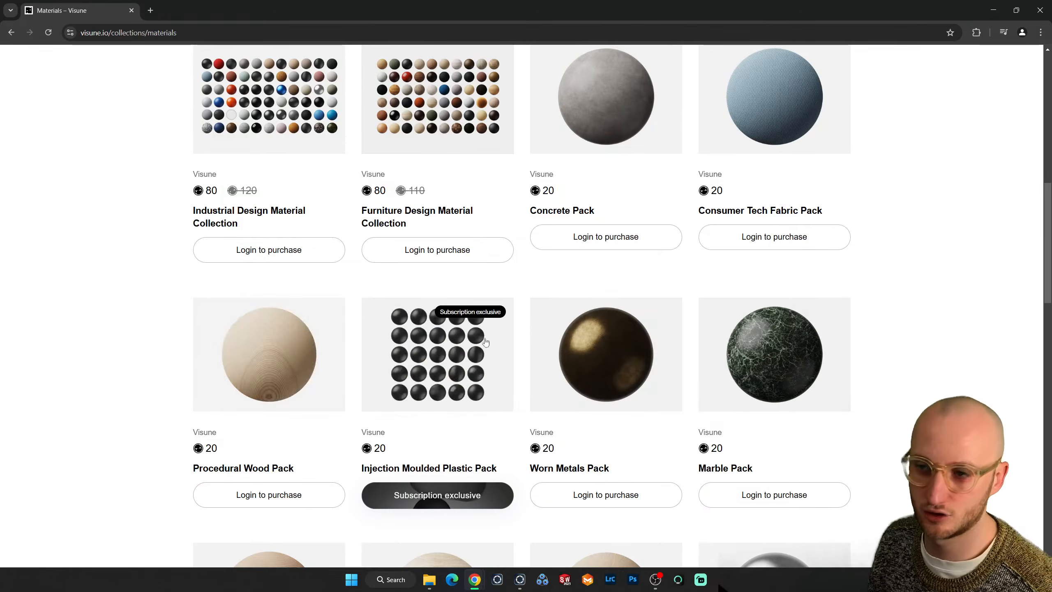
{"action": "scroll", "coordinate": [462, 219], "scroll_direction": "up", "scroll_amount": 3}
{"action": "scroll", "coordinate": [463, 219], "scroll_direction": "down", "scroll_amount": 1}
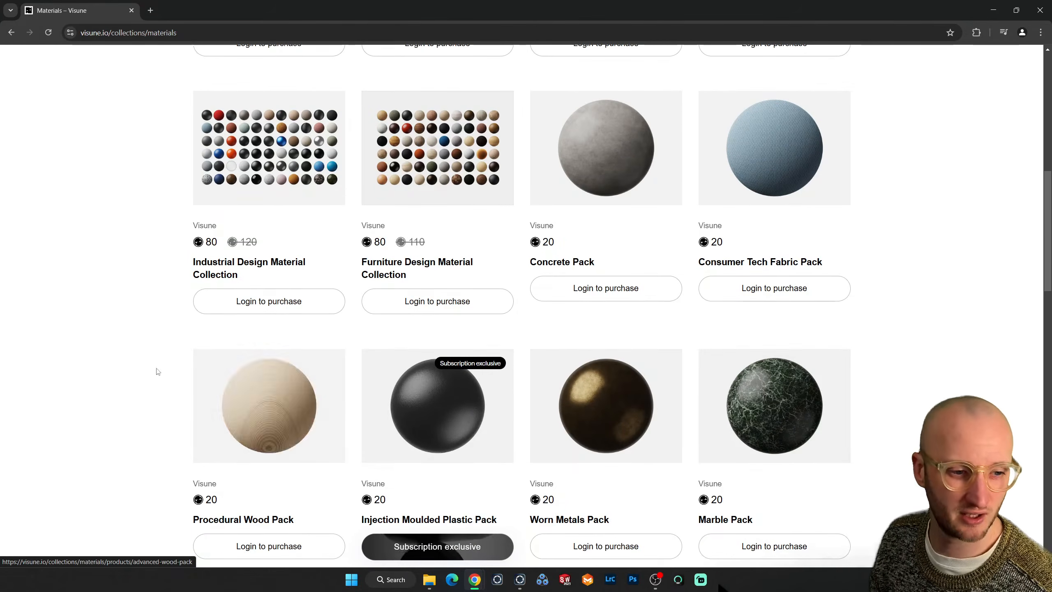
{"action": "scroll", "coordinate": [613, 366], "scroll_direction": "down", "scroll_amount": 1}
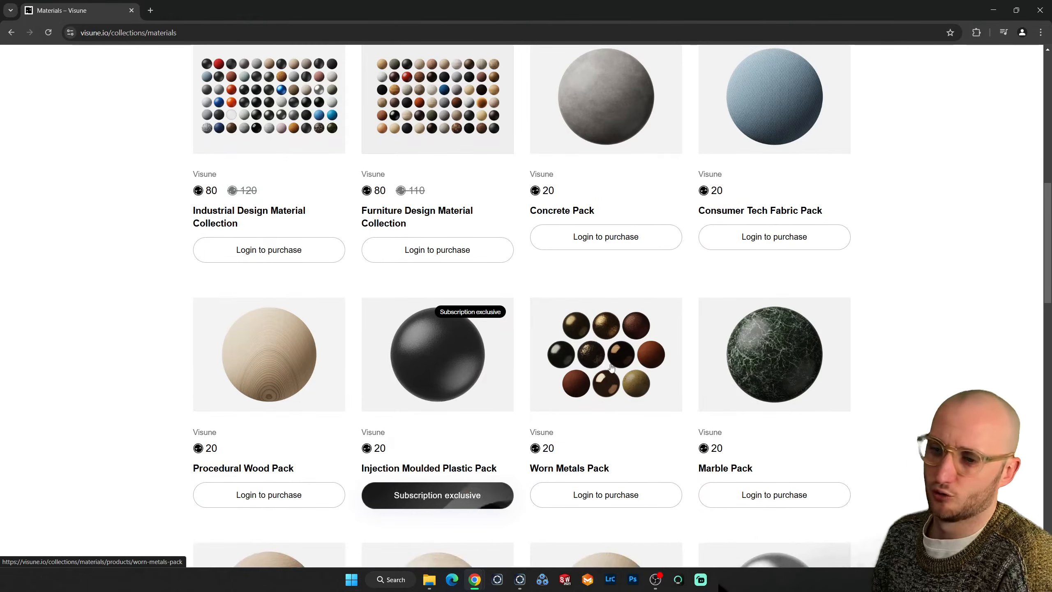
Open the Worn Metals Pack and examine its preview images and demo render.
{"action": "left_click", "coordinate": [613, 366]}
{"action": "scroll", "coordinate": [355, 402], "scroll_direction": "down", "scroll_amount": 1}
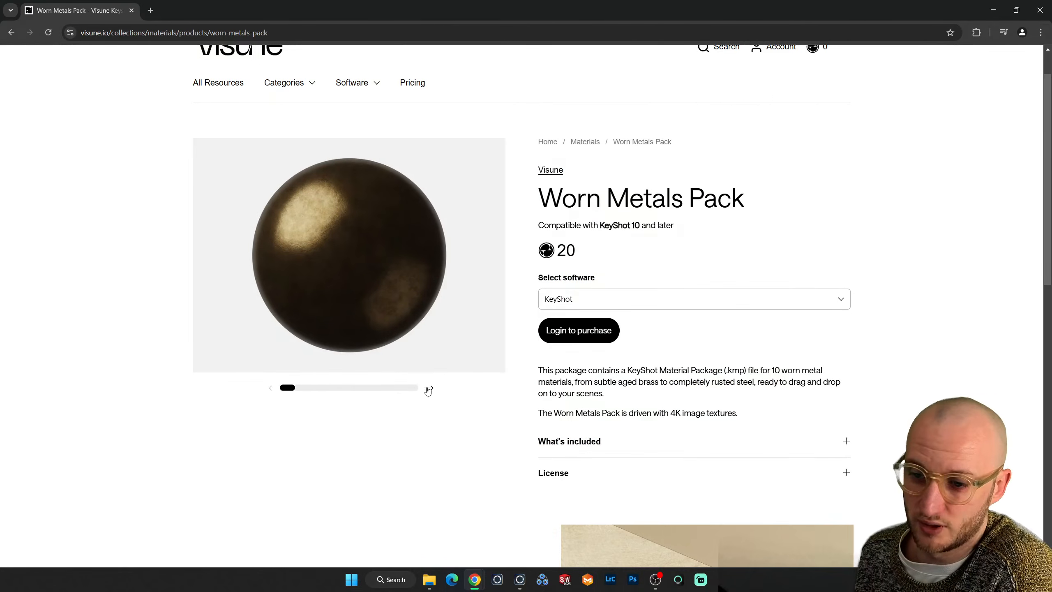
{"action": "left_click", "coordinate": [428, 388]}
{"action": "scroll", "coordinate": [185, 318], "scroll_direction": "down", "scroll_amount": 6}
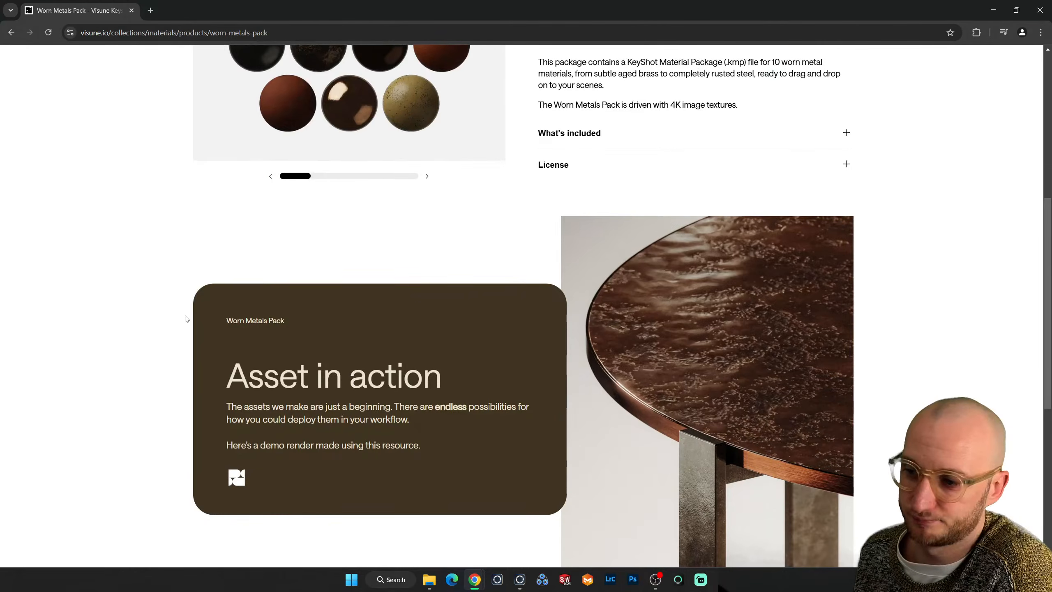
{"action": "scroll", "coordinate": [186, 319], "scroll_direction": "up", "scroll_amount": 5}
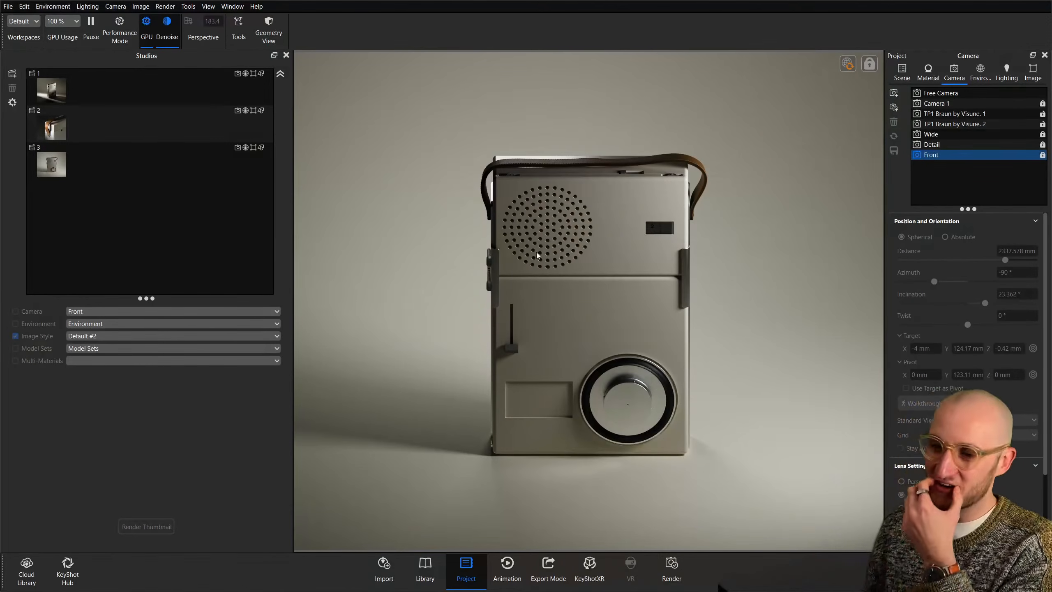
Switch back to KeyShot and save the radio scene.
{"action": "key", "text": "ctrl+s"}
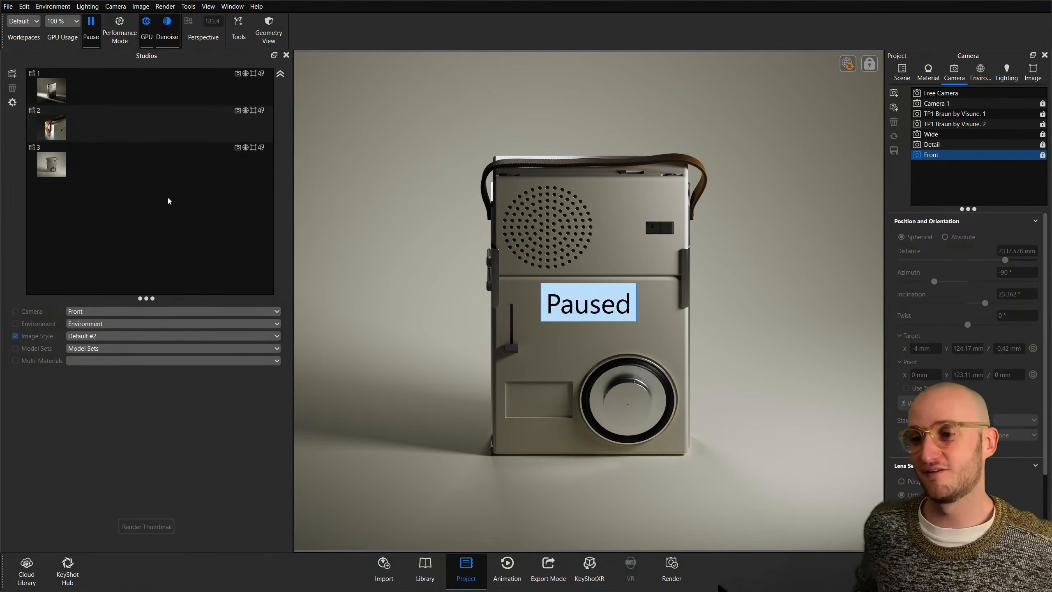